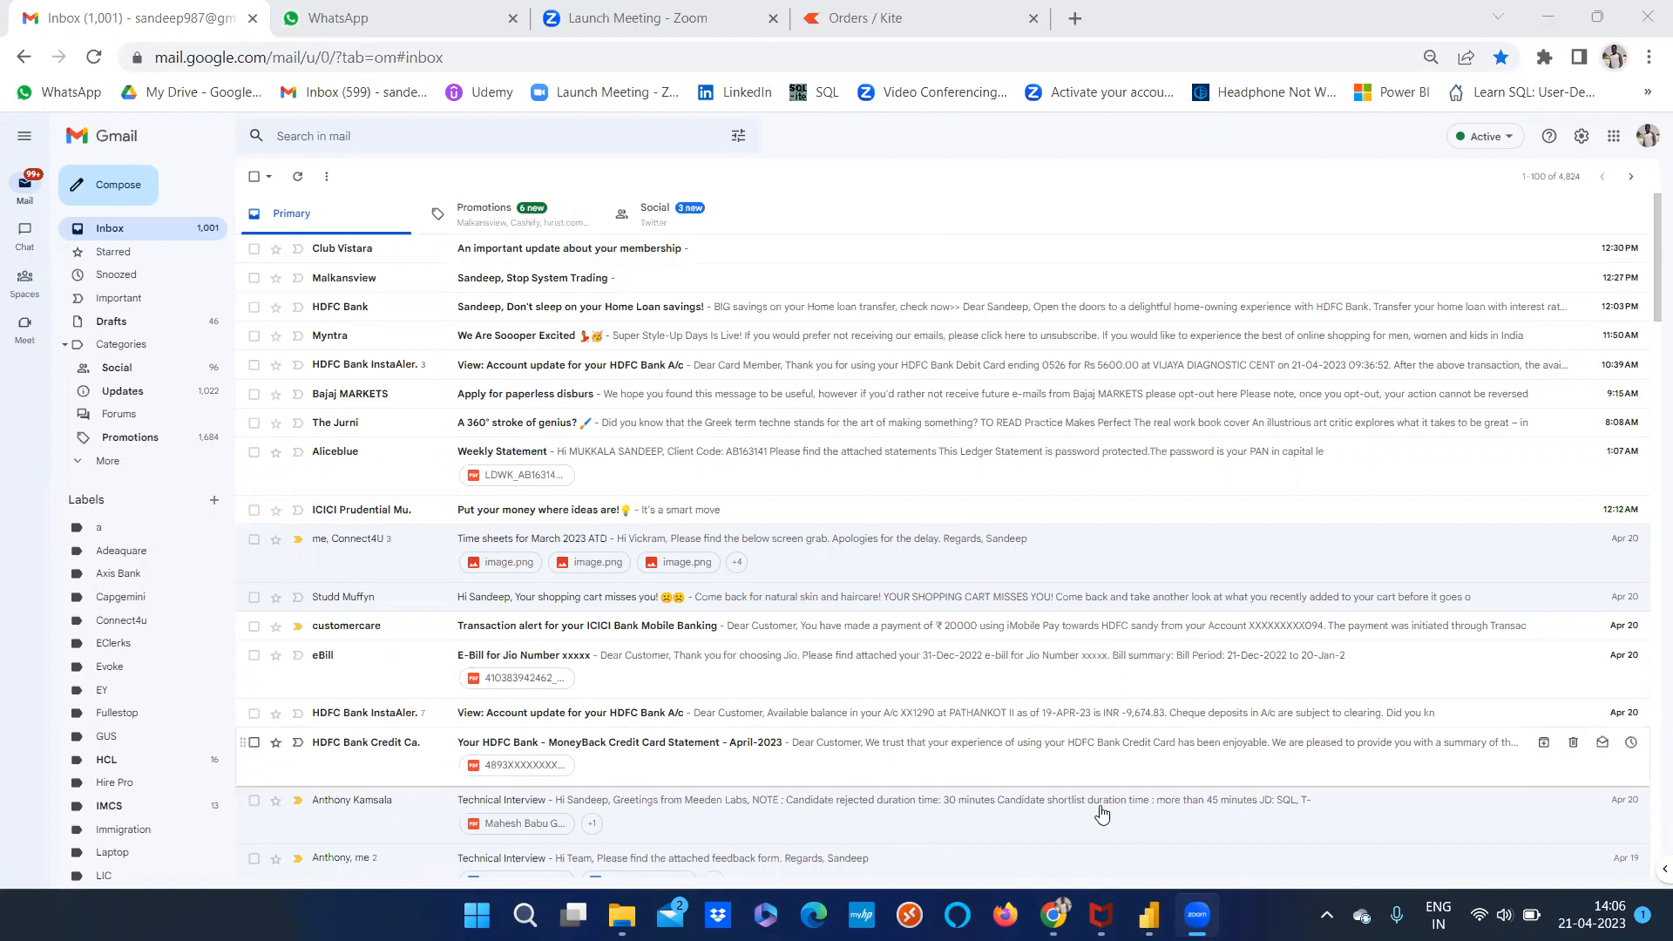
Switch to Power BI Desktop and reduce the height of the blue banner shape on Page 2
{"action": "left_click", "coordinate": [1149, 915]}
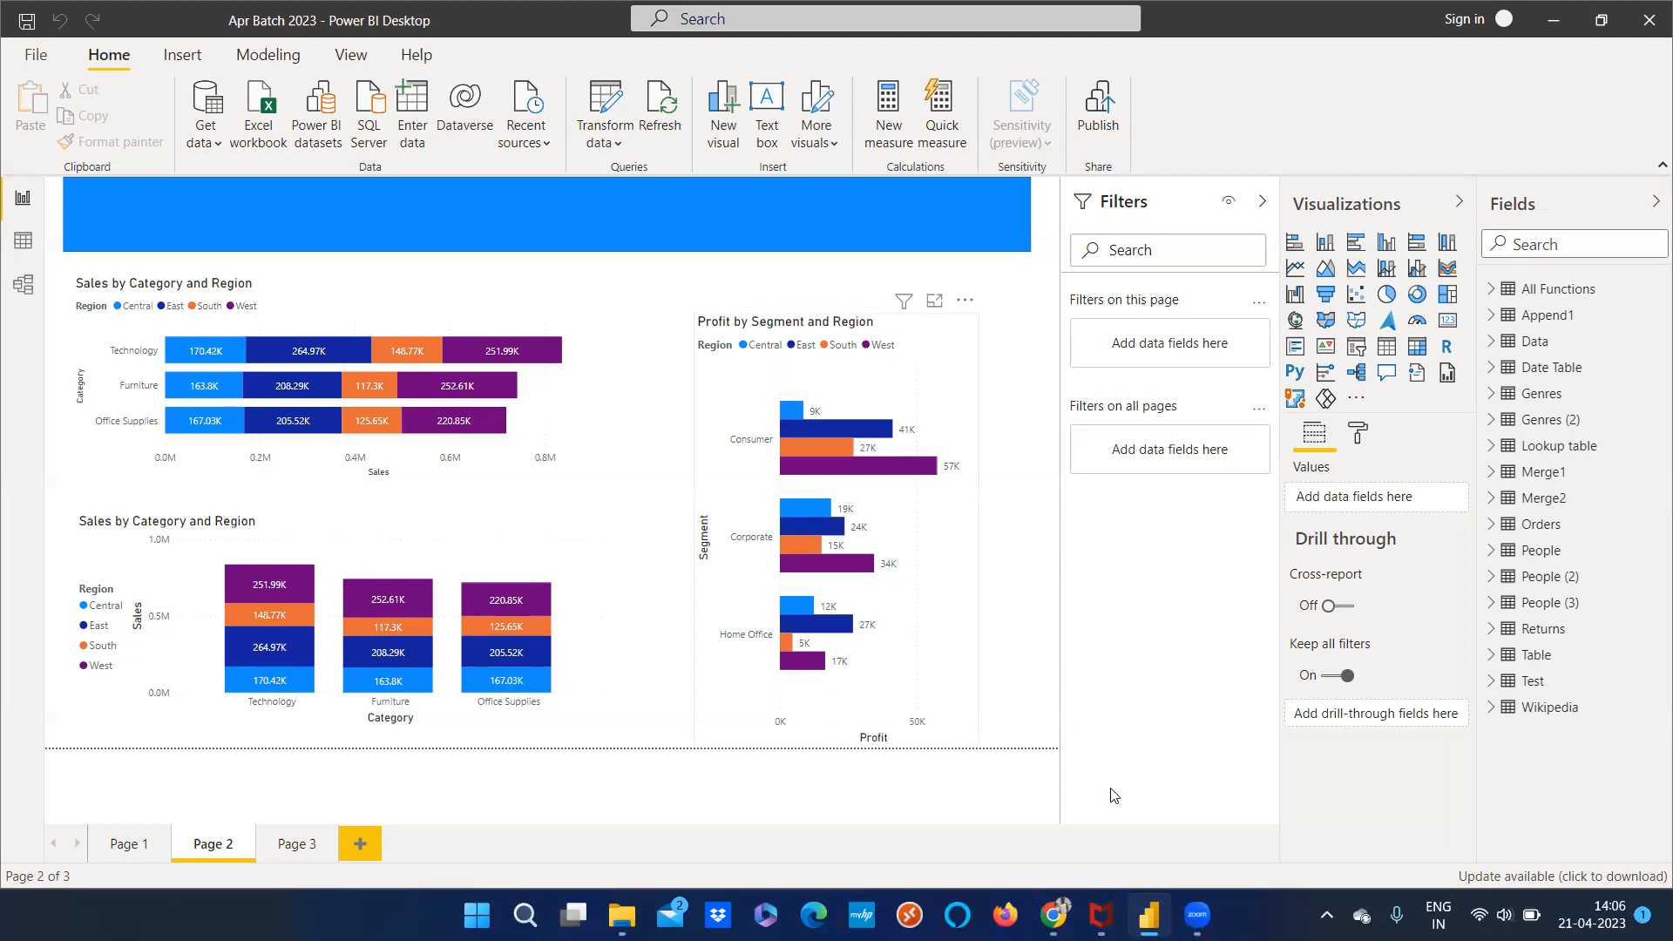
{"action": "left_click", "coordinate": [929, 380]}
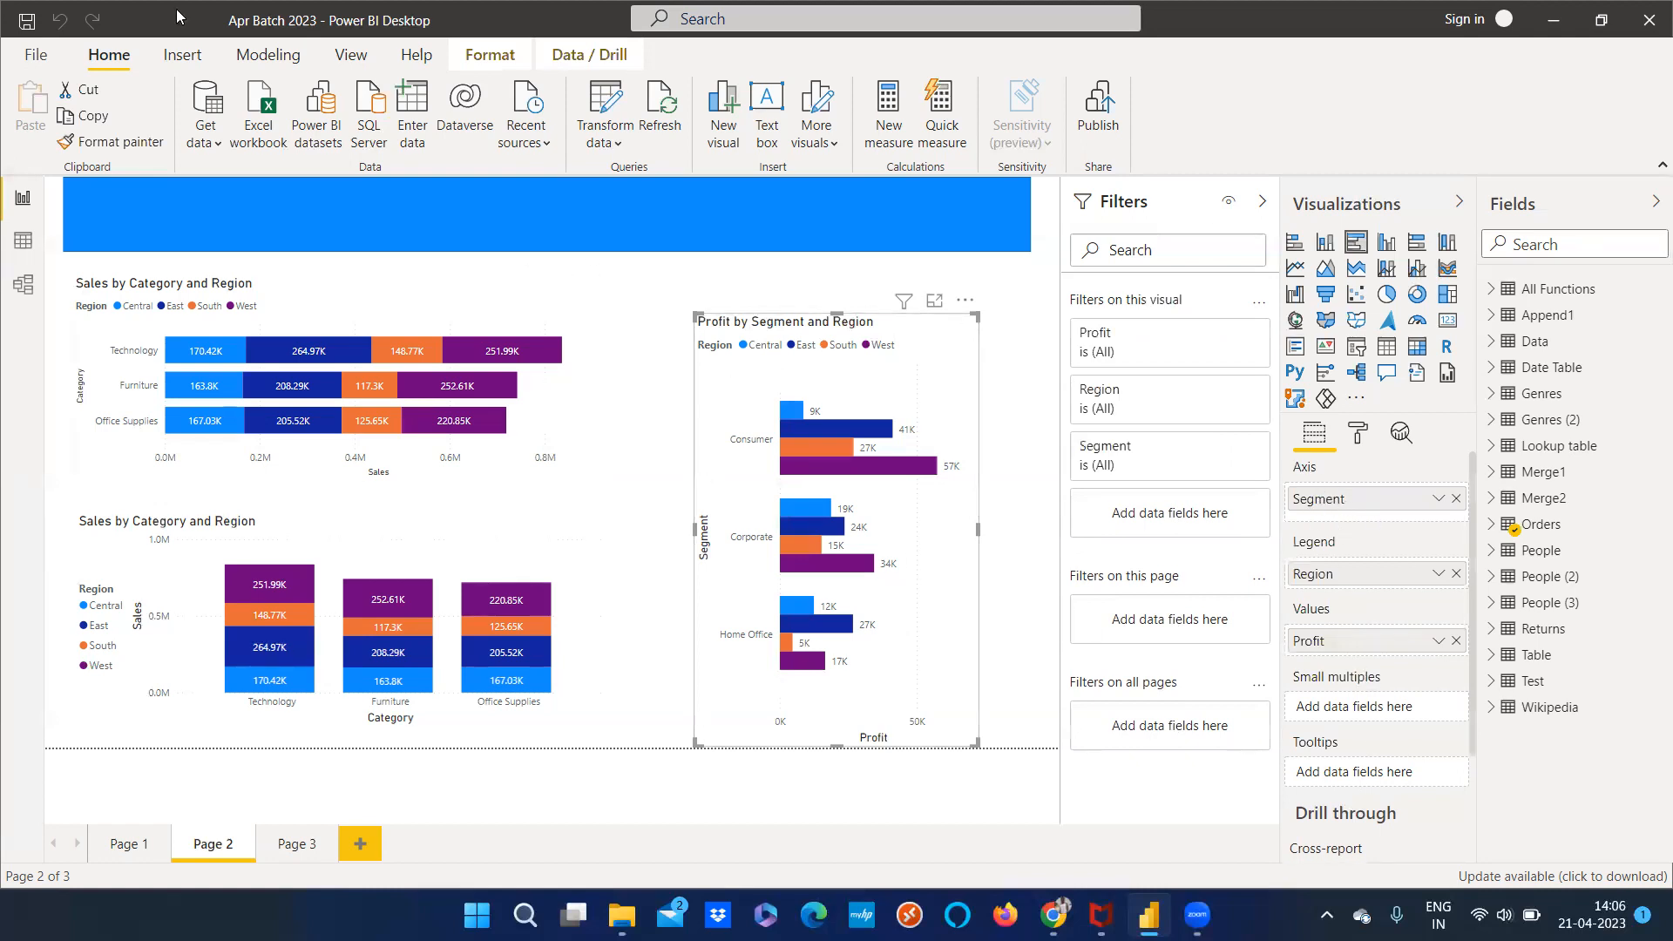
{"action": "left_click", "coordinate": [1021, 498]}
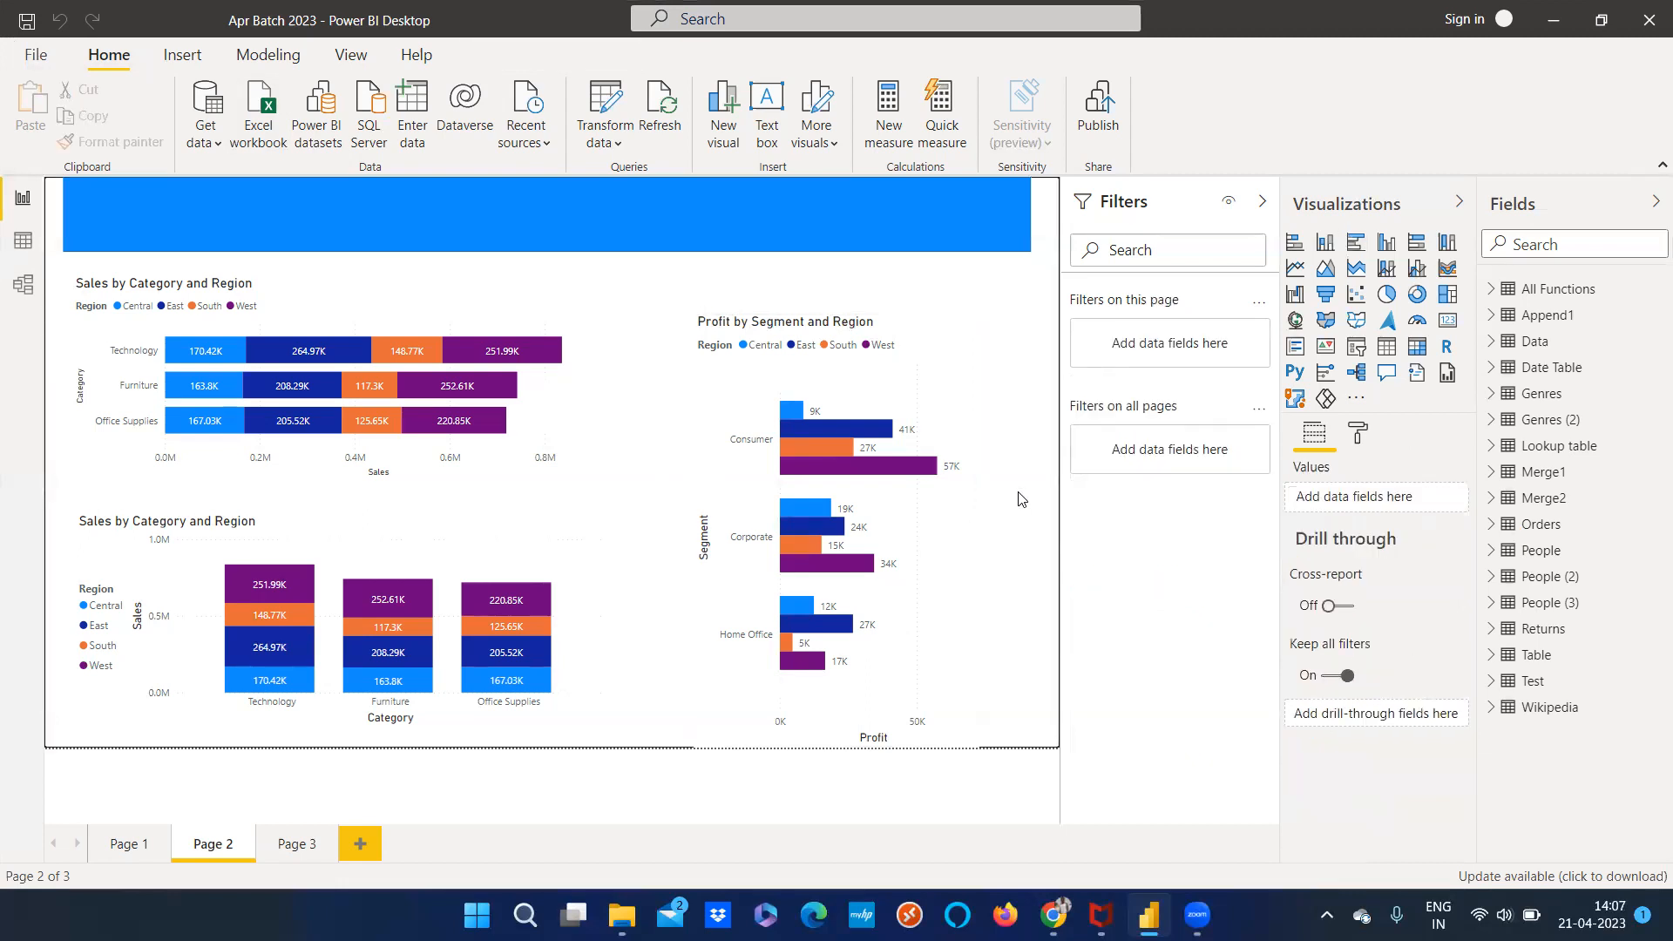
{"action": "left_click", "coordinate": [1024, 250]}
{"action": "left_click_drag", "start_coordinate": [1024, 250], "coordinate": [1029, 230]}
{"action": "left_click", "coordinate": [1024, 286]}
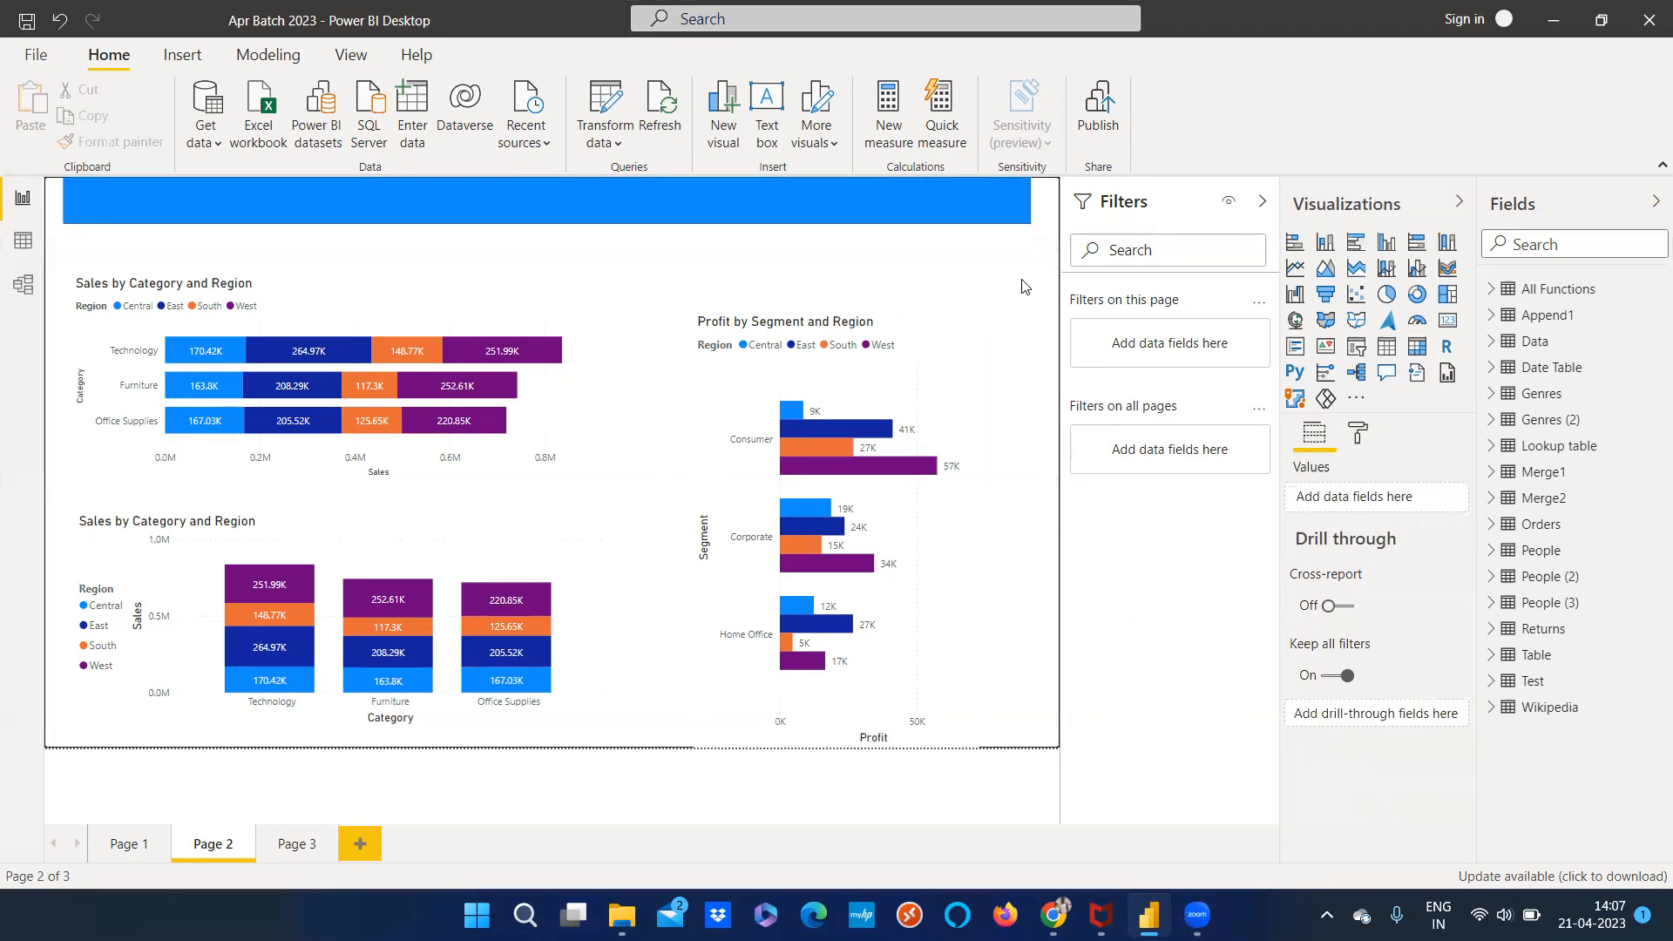
{"action": "left_click", "coordinate": [957, 472]}
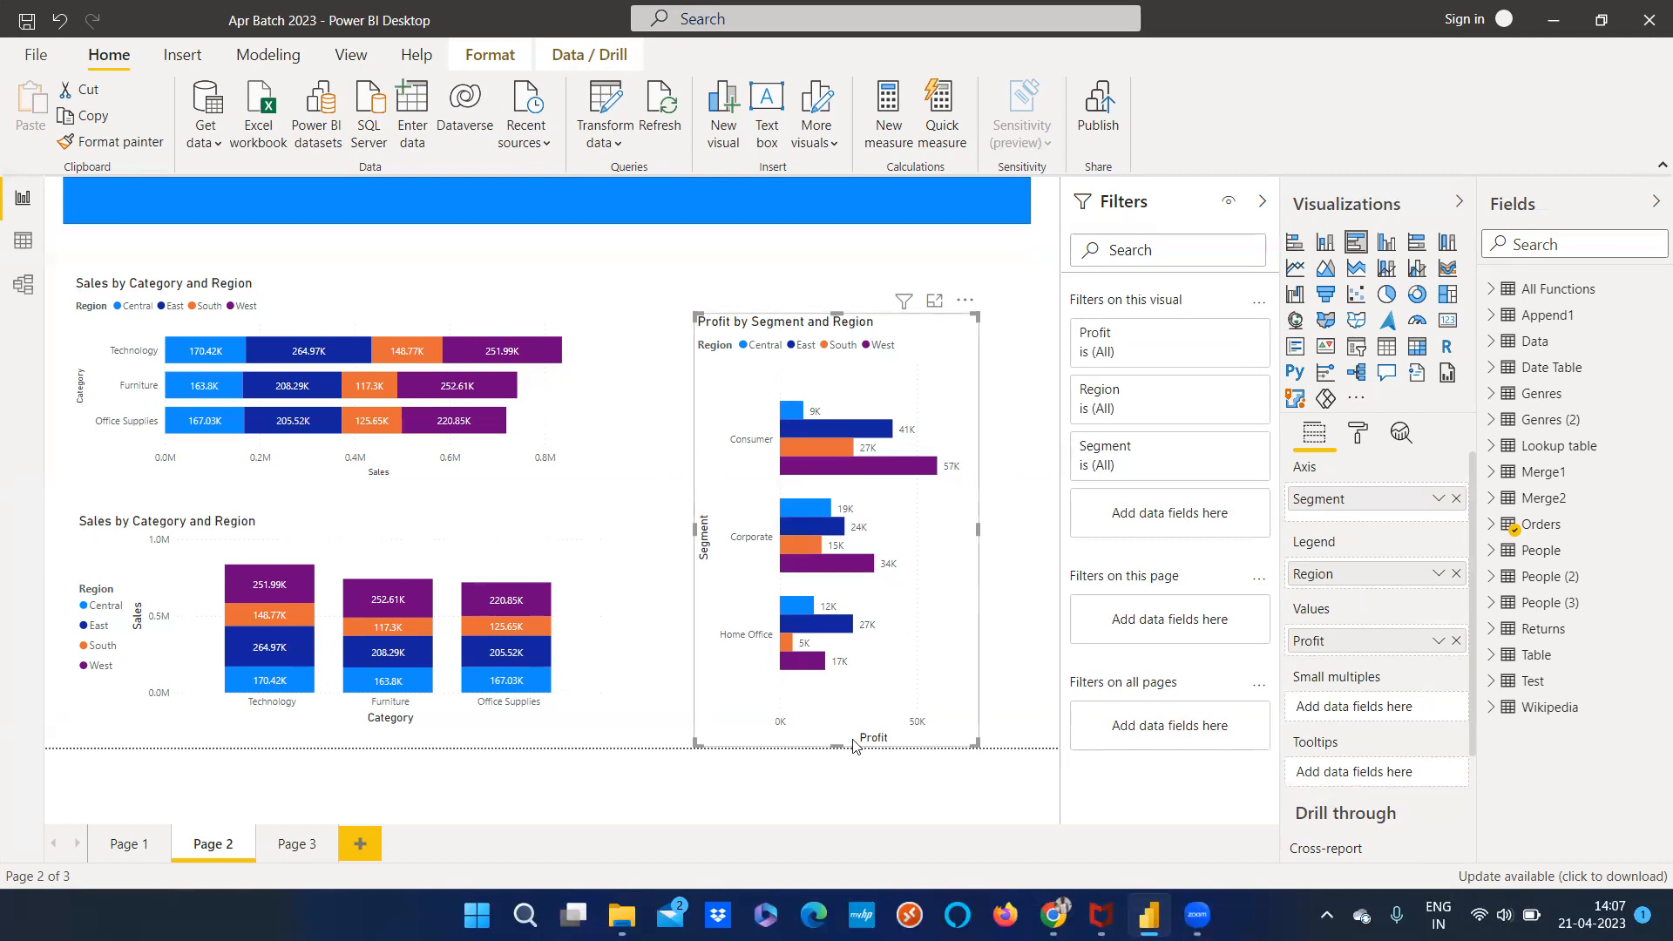
Switch to Chrome, close the Kite page, search the web for "power bi latest version" and open Microsoft's Power BI Downloads page
{"action": "left_click", "coordinate": [1053, 915]}
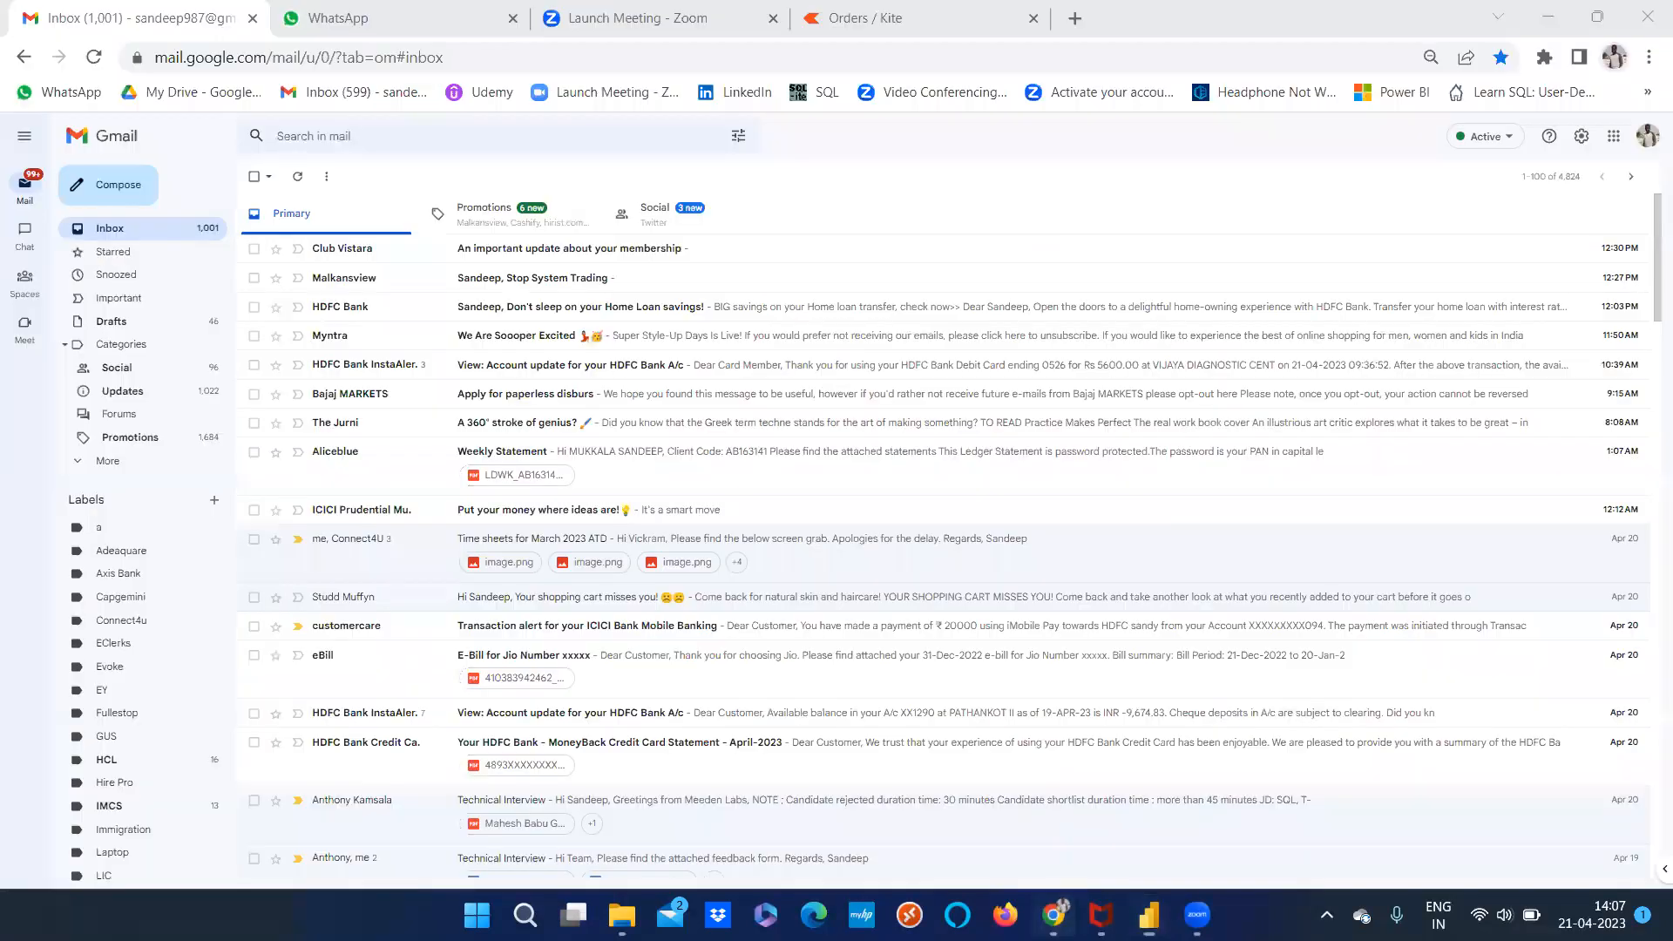
{"action": "left_click", "coordinate": [1034, 17]}
{"action": "key", "text": "ctrl+t"}
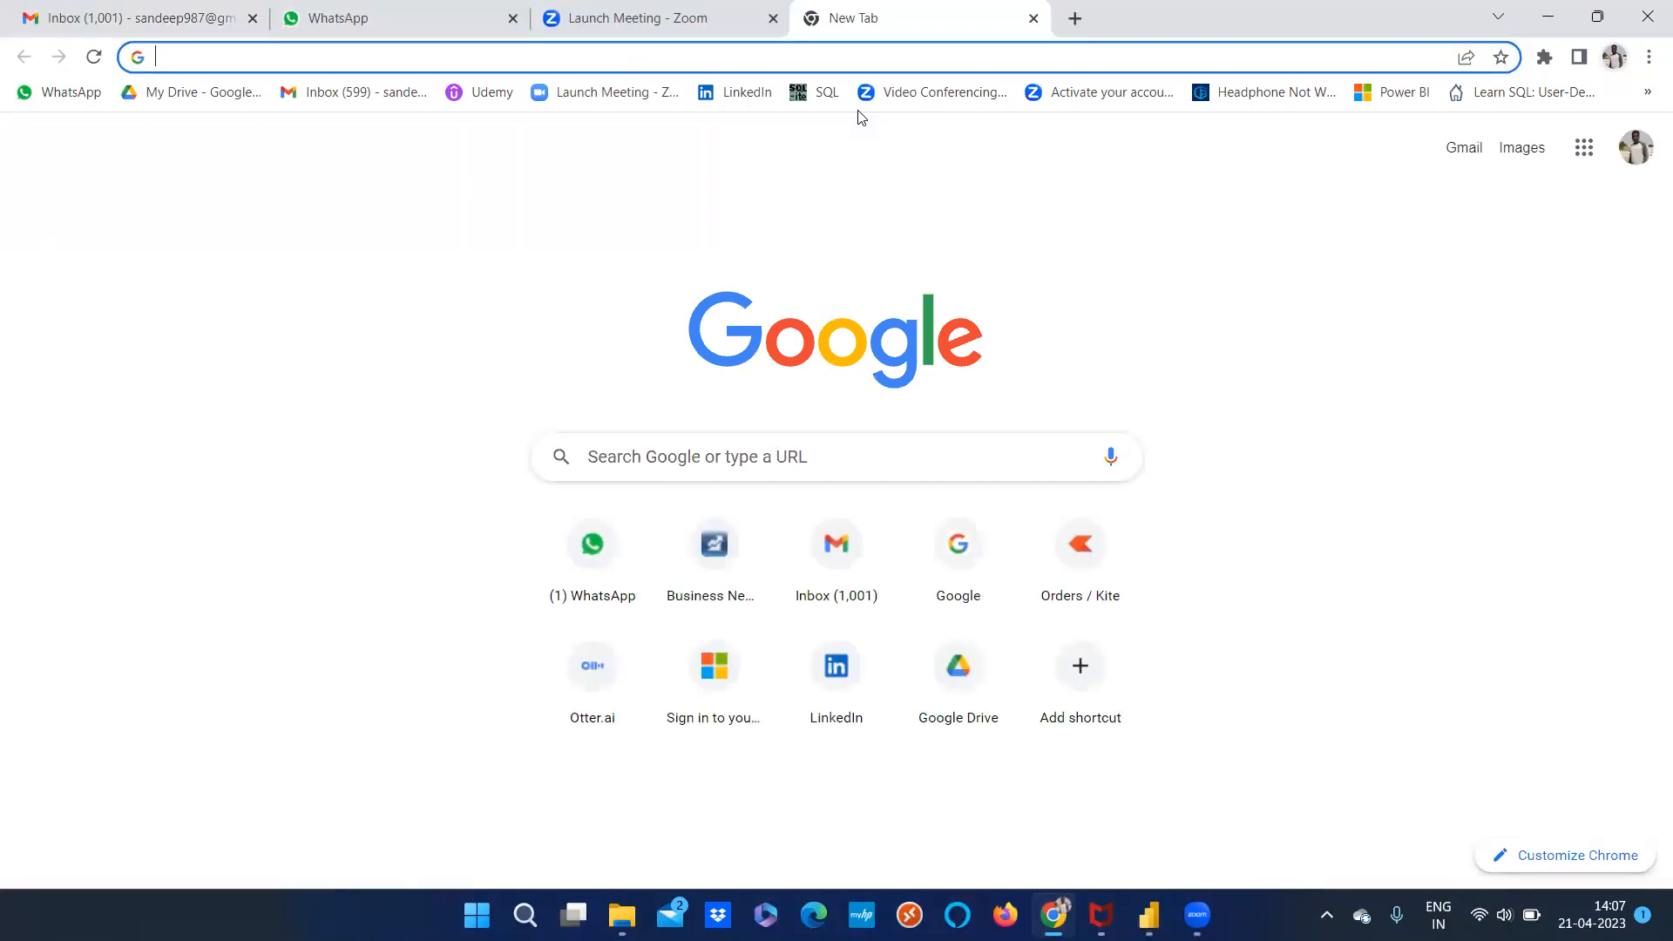
{"action": "type", "text": "power bi latest"}
{"action": "key", "text": "Return"}
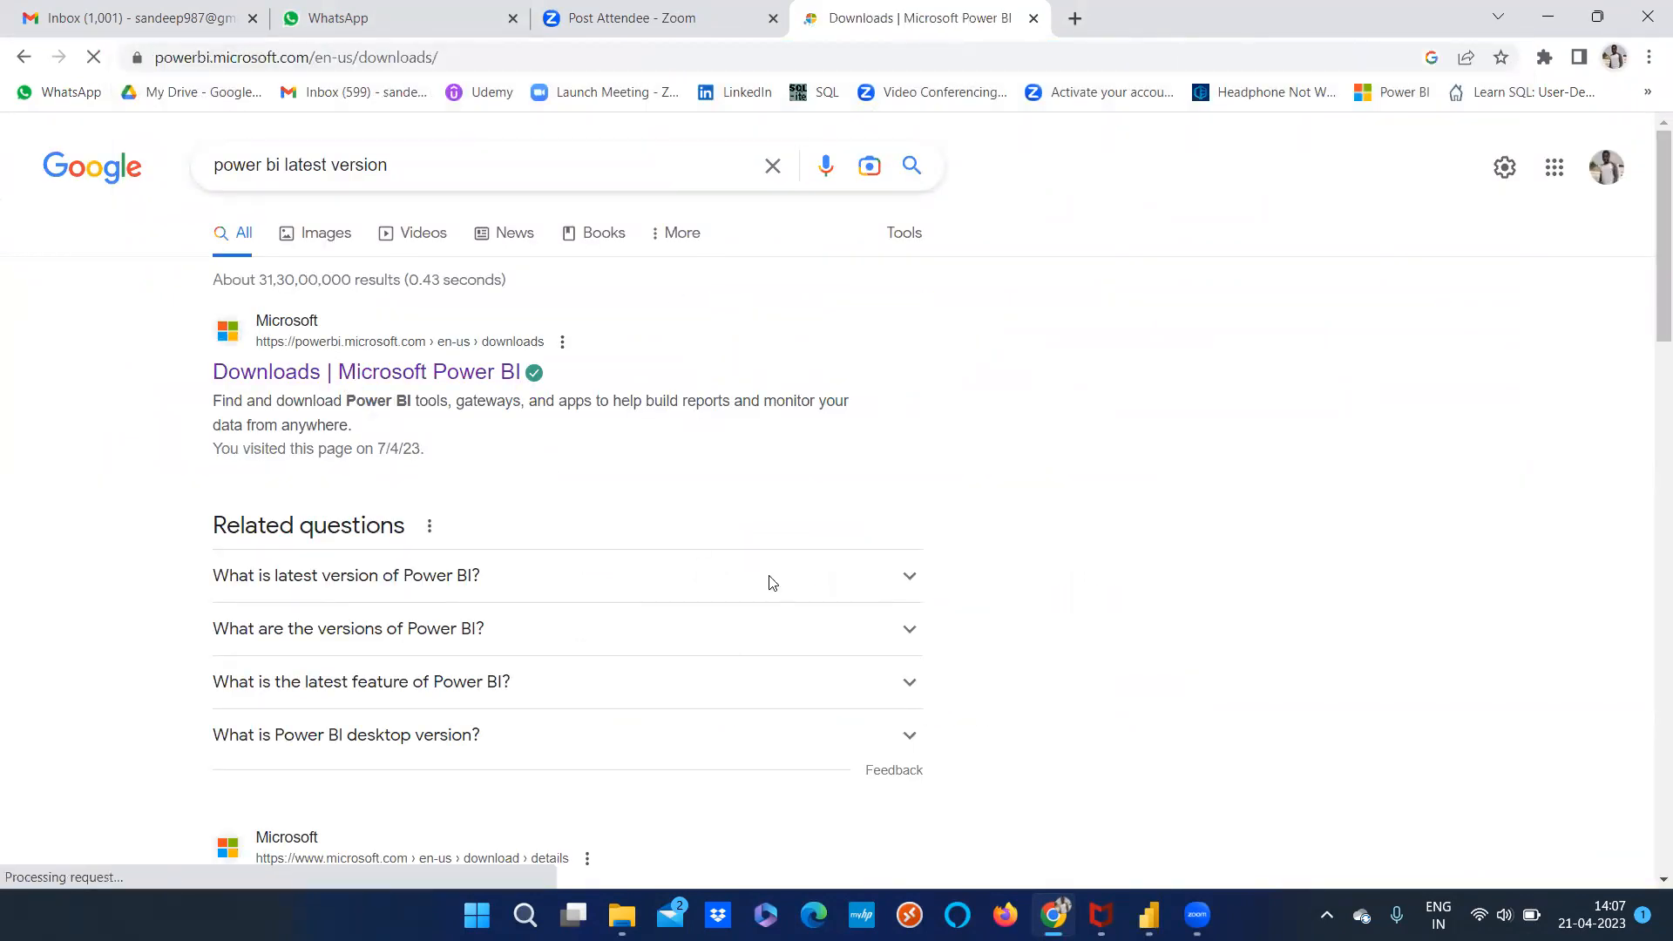
Look through the Power BI download and product options, and view the Power BI Desktop product page
{"action": "scroll", "coordinate": [1098, 575], "scroll_direction": "down", "scroll_amount": 5}
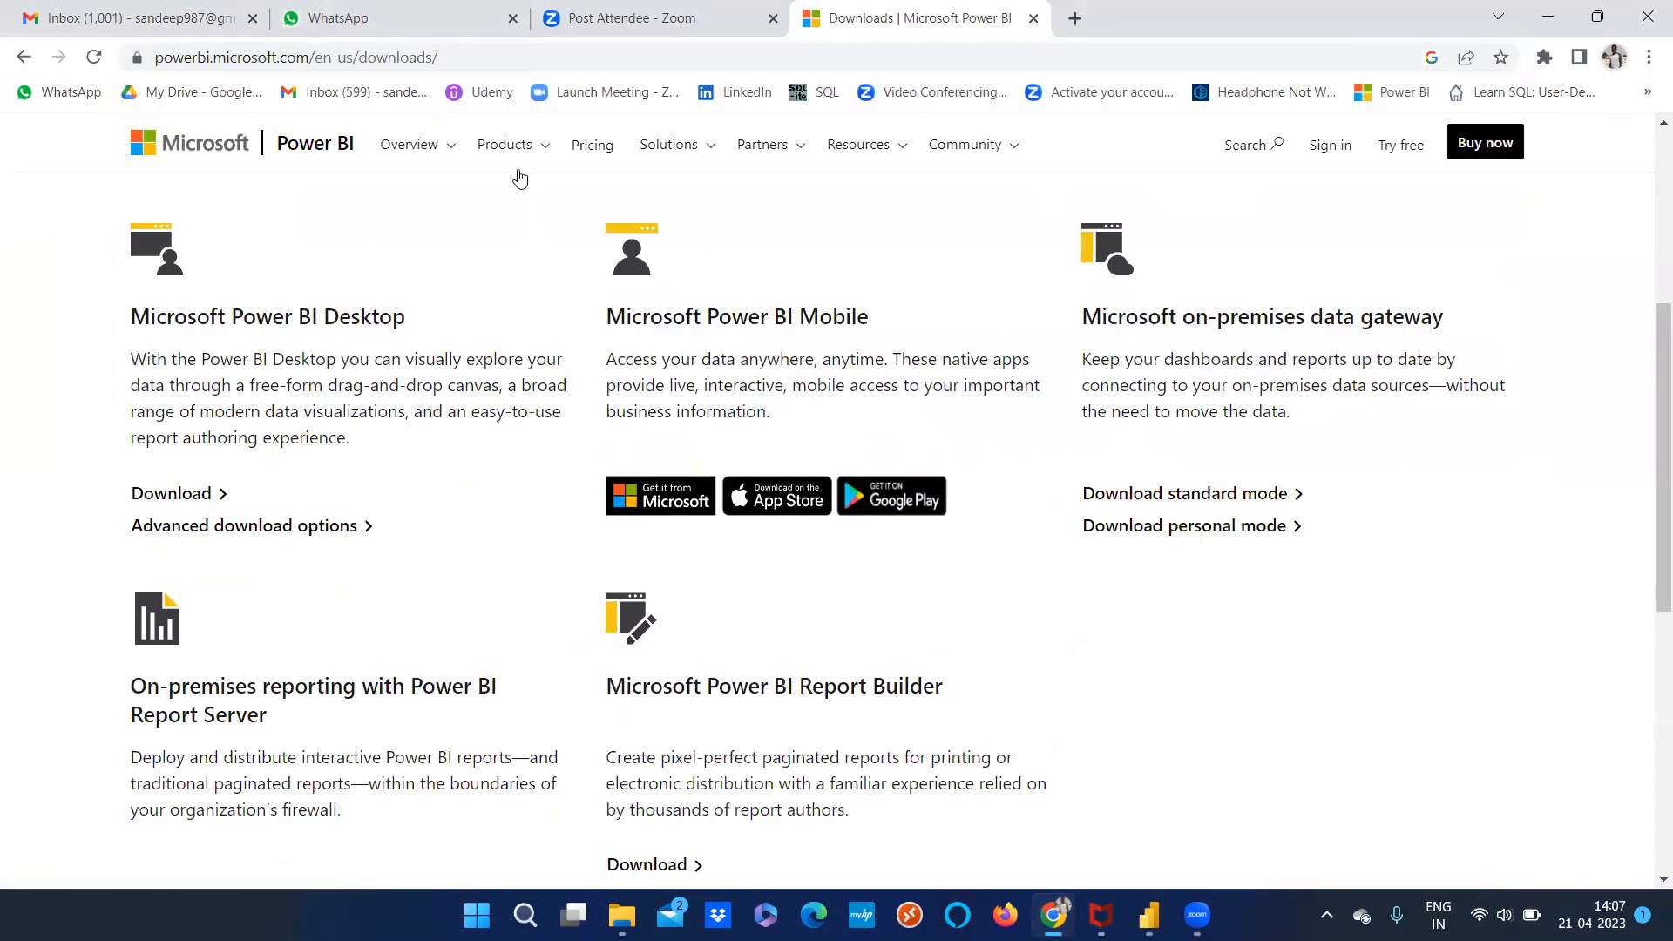
{"action": "left_click", "coordinate": [521, 150]}
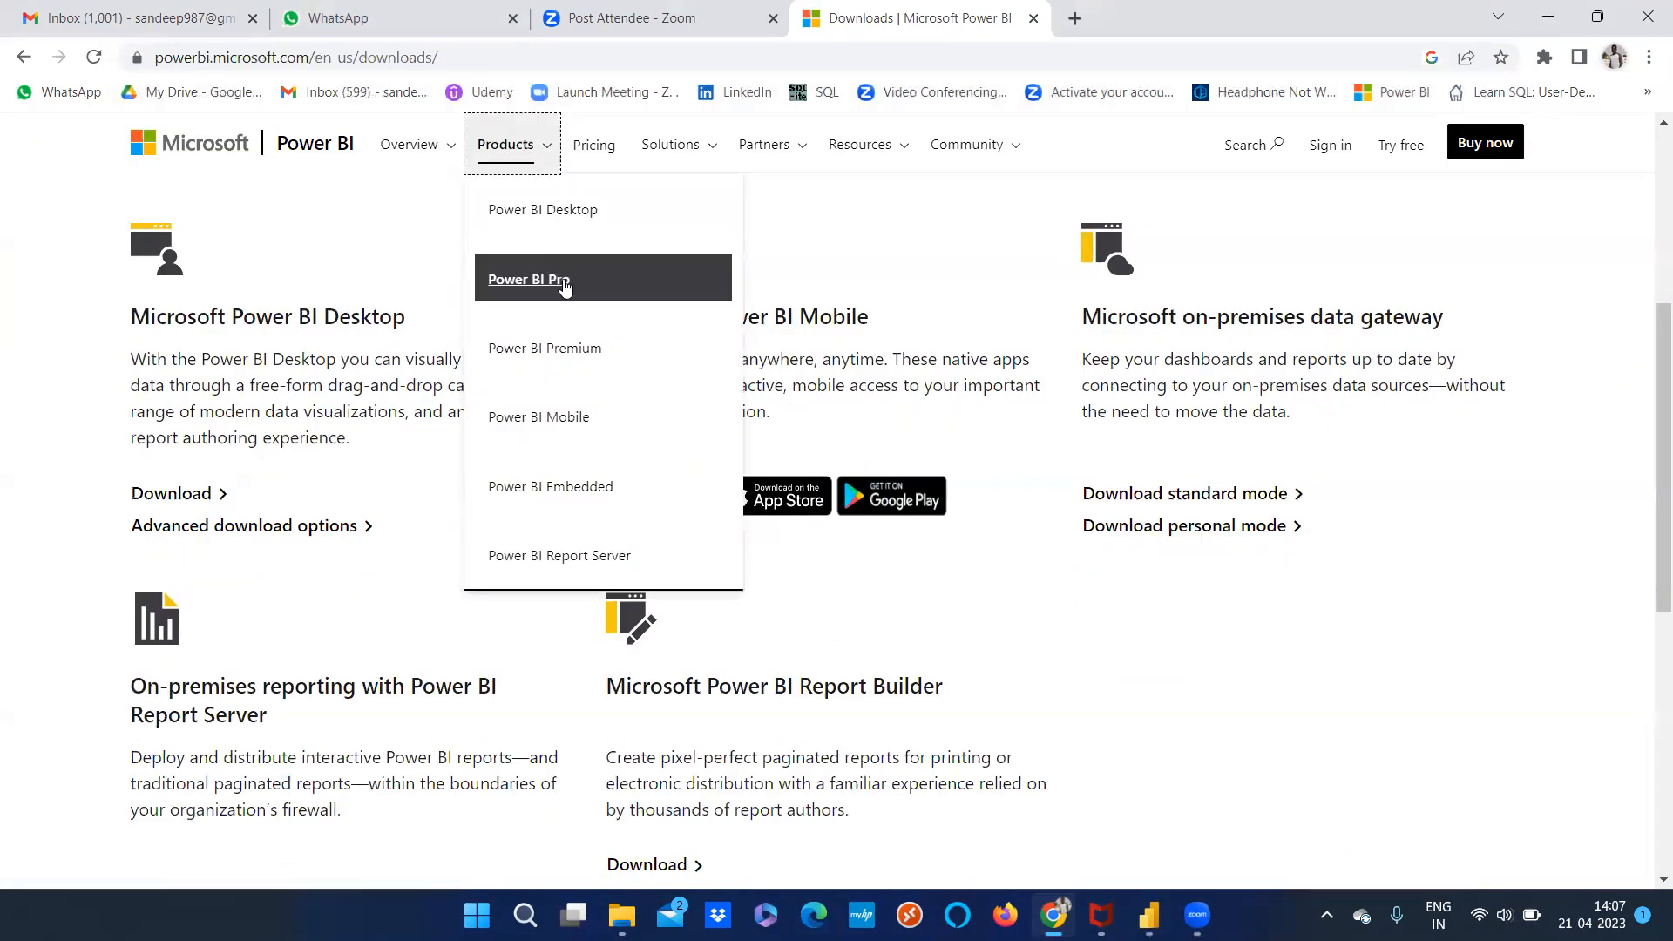
{"action": "left_click", "coordinate": [447, 154]}
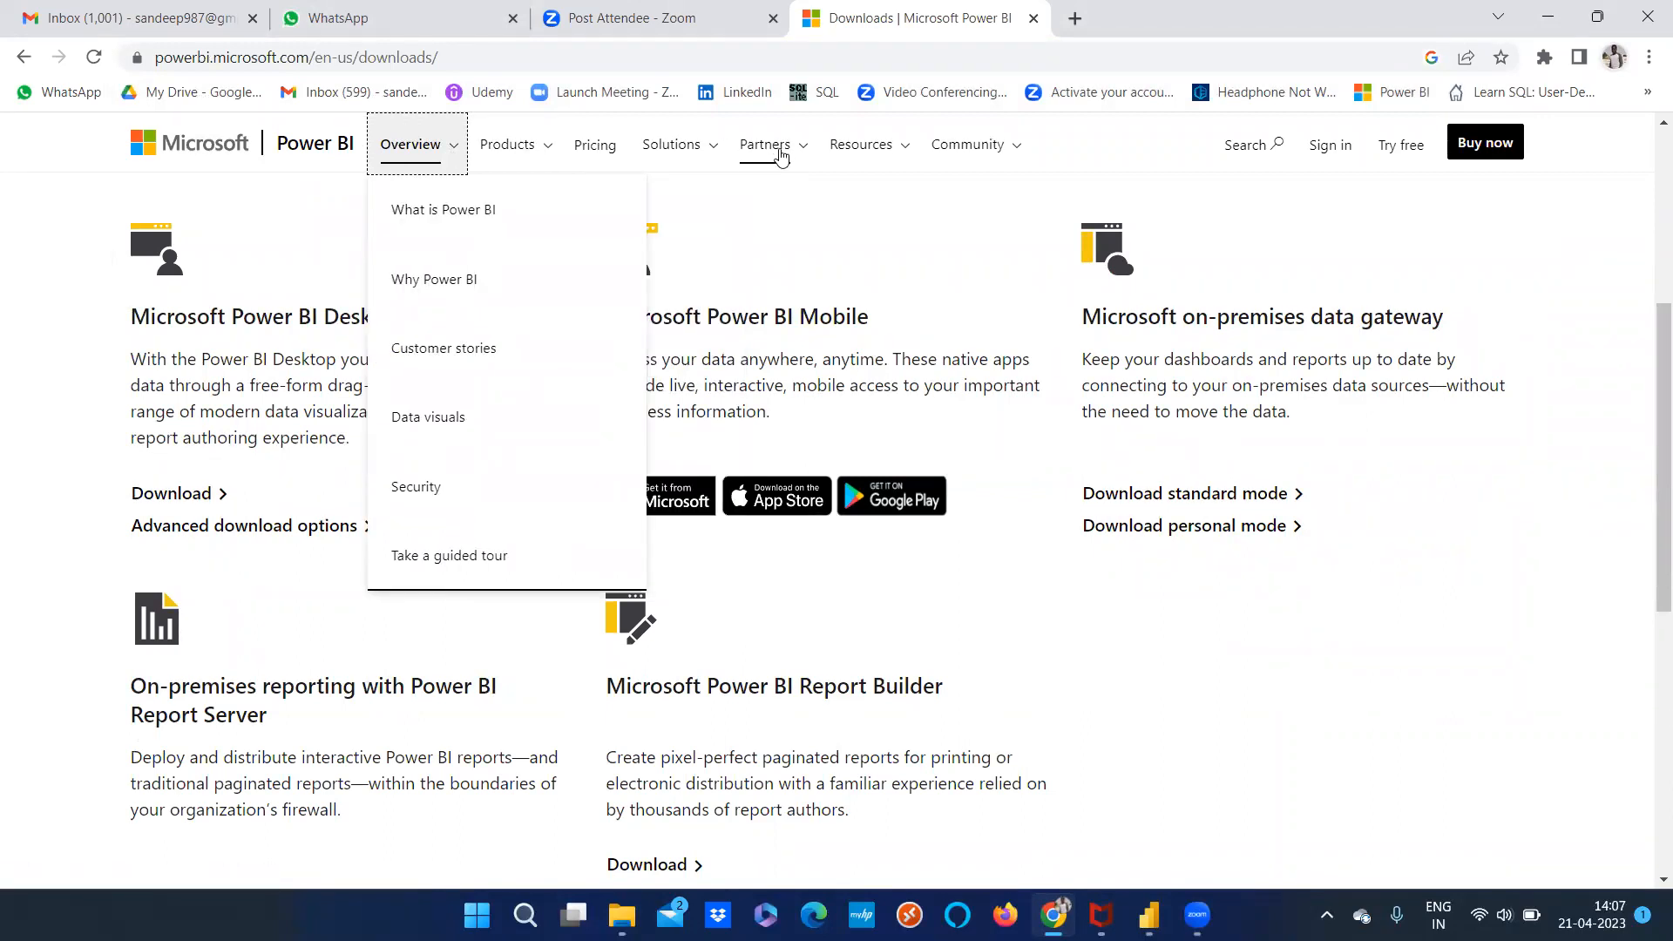
{"action": "left_click", "coordinate": [508, 146]}
{"action": "left_click", "coordinate": [536, 210]}
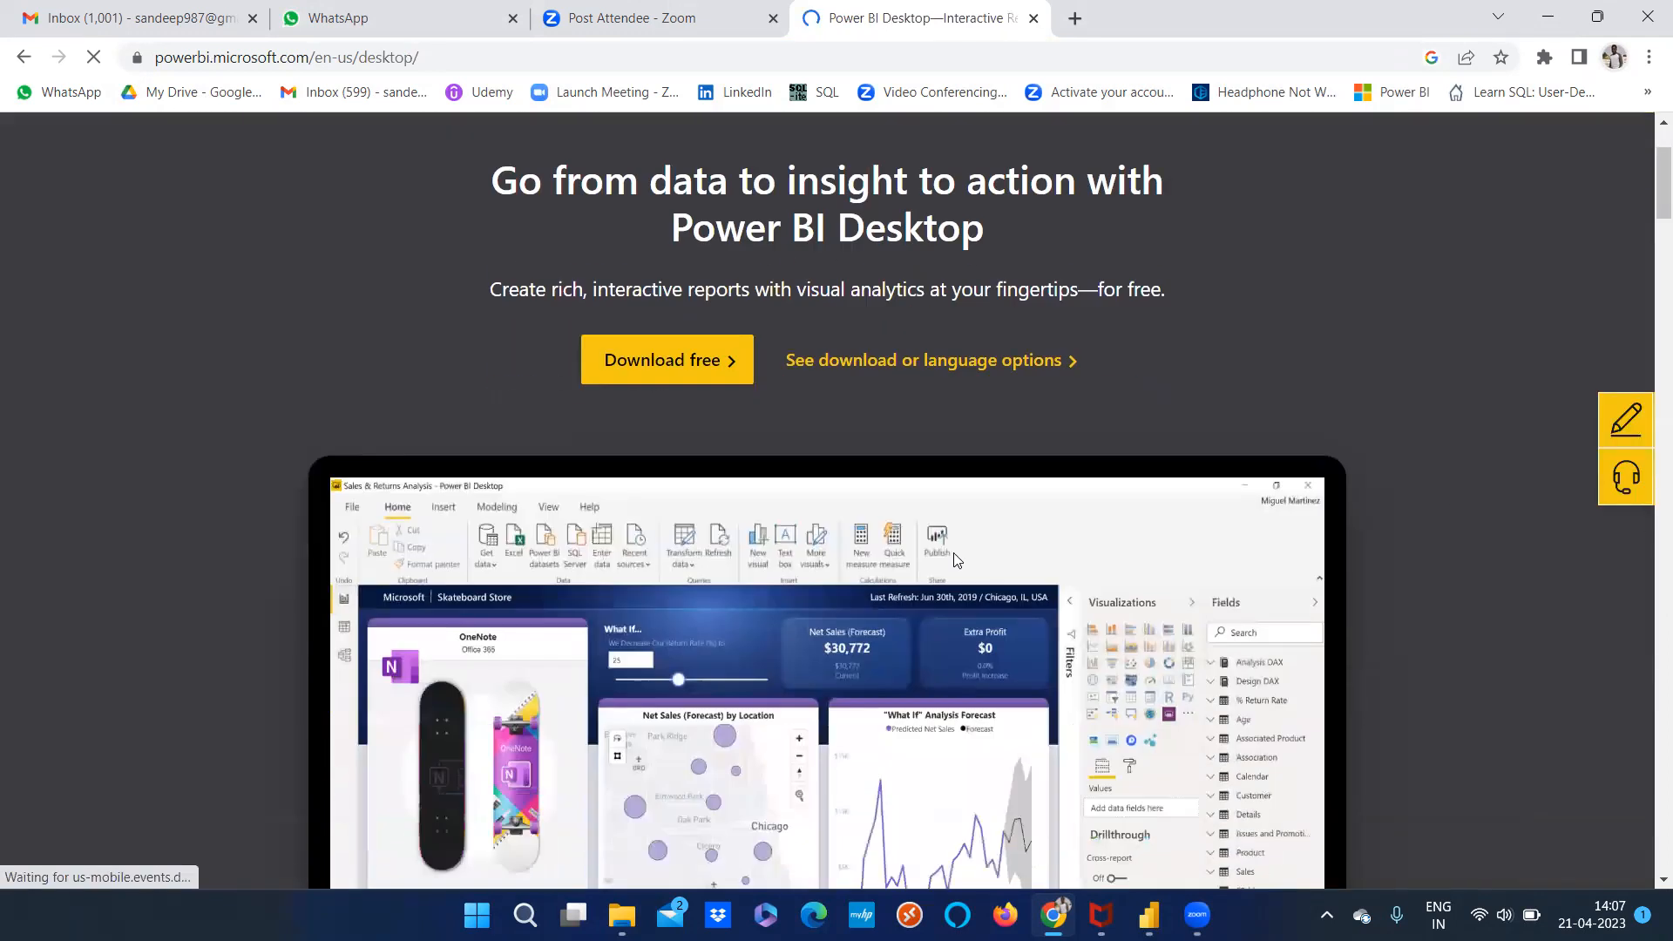
{"action": "scroll", "coordinate": [953, 552], "scroll_direction": "down", "scroll_amount": 15}
{"action": "scroll", "coordinate": [593, 216], "scroll_direction": "up", "scroll_amount": 4}
Search for "latest power bi version" and open the "What's new in the latest Power BI update" article
{"action": "left_click", "coordinate": [469, 59]}
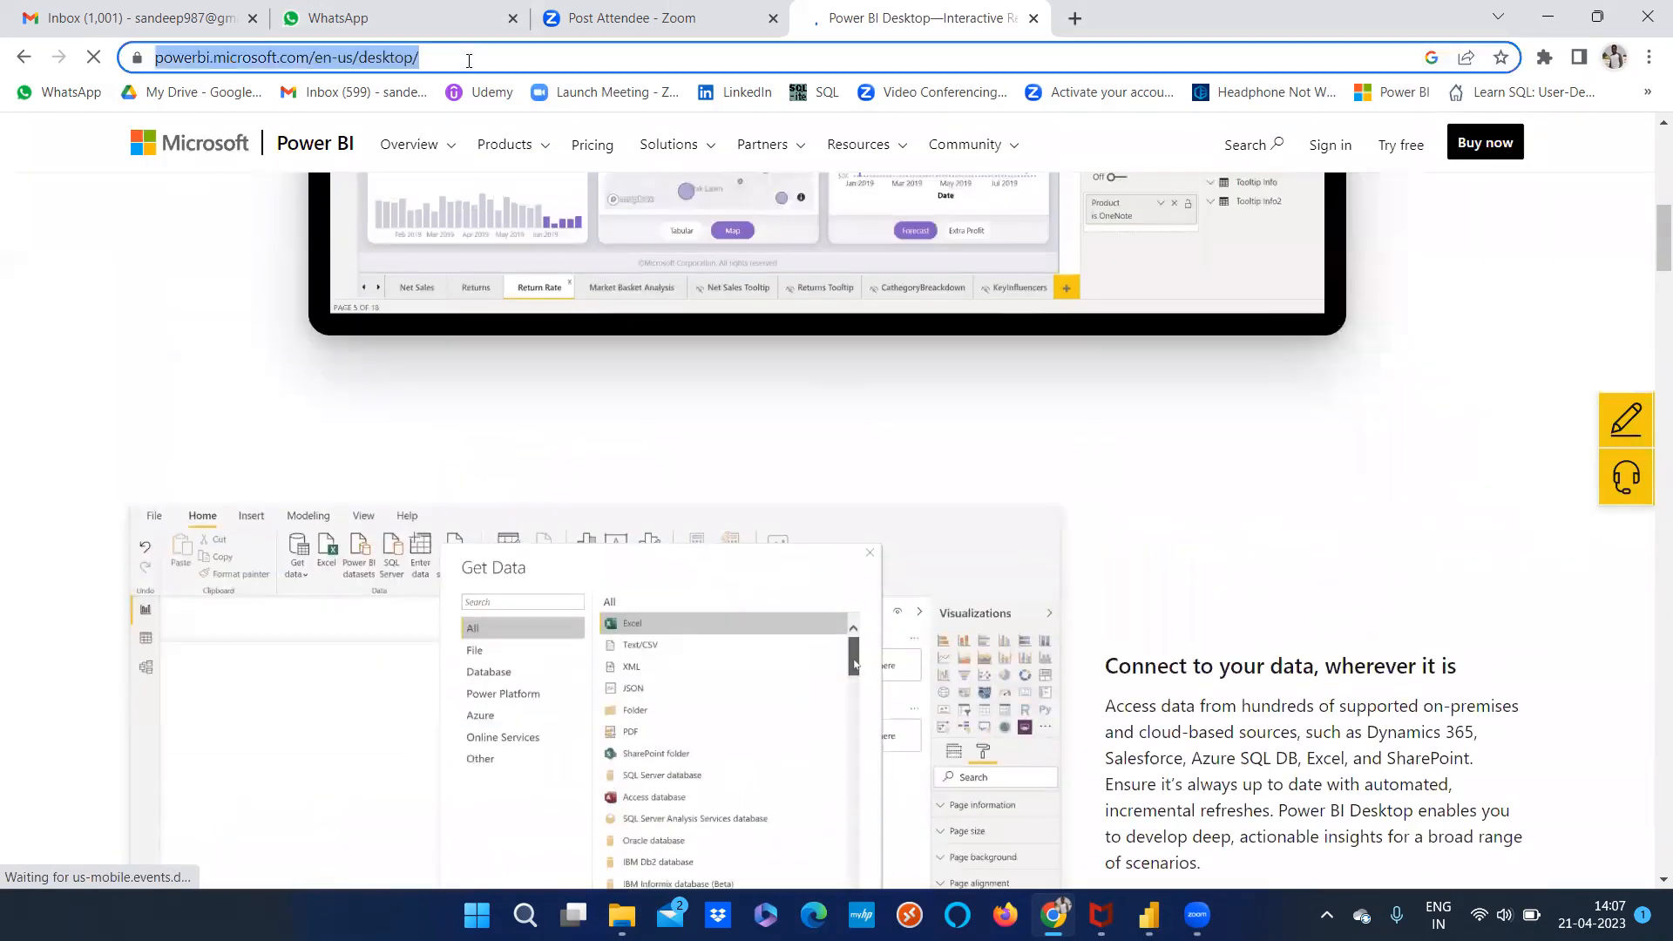
{"action": "type", "text": "latest"}
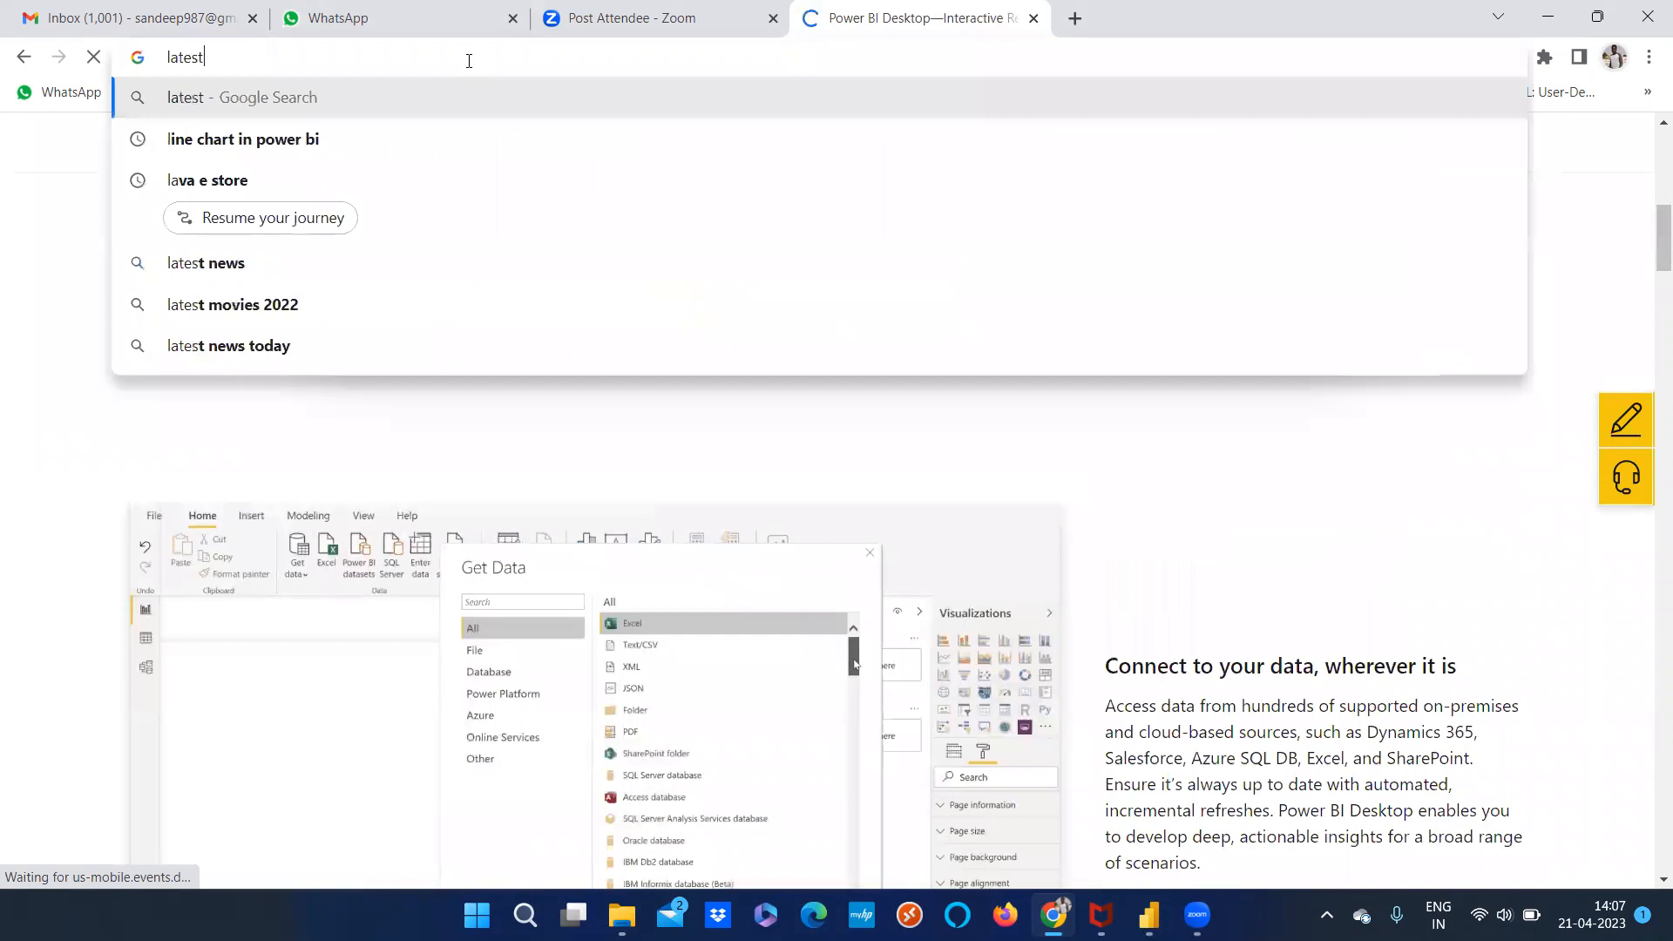
{"action": "key", "text": "Down"}
{"action": "key", "text": "Return"}
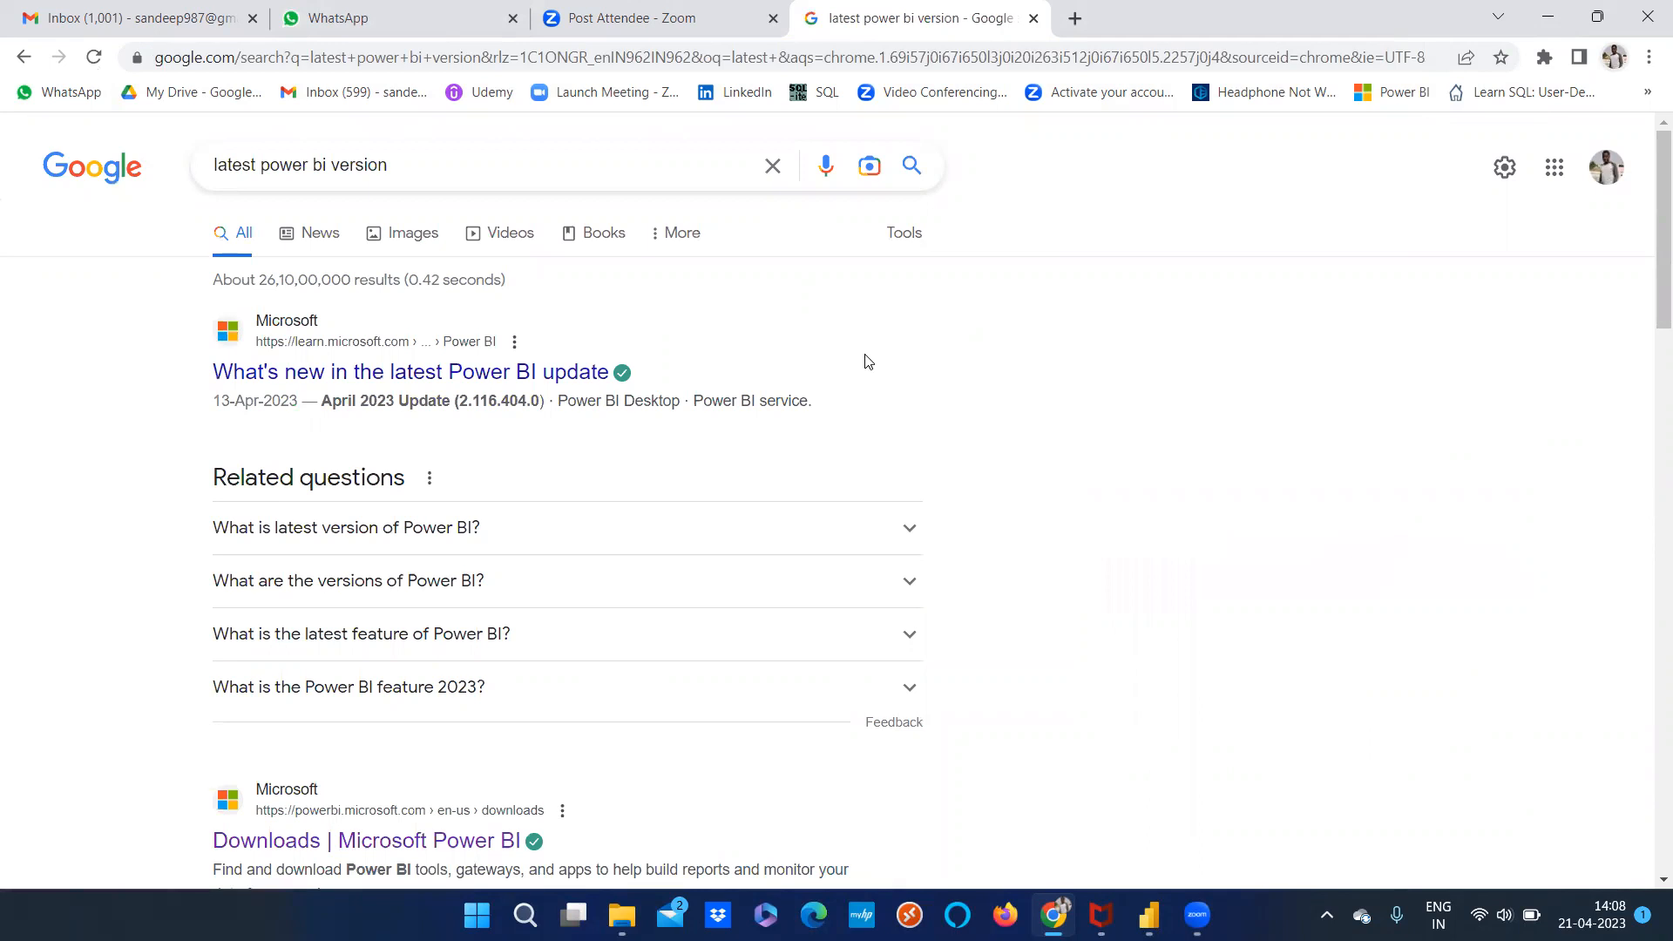
{"action": "left_click", "coordinate": [408, 371]}
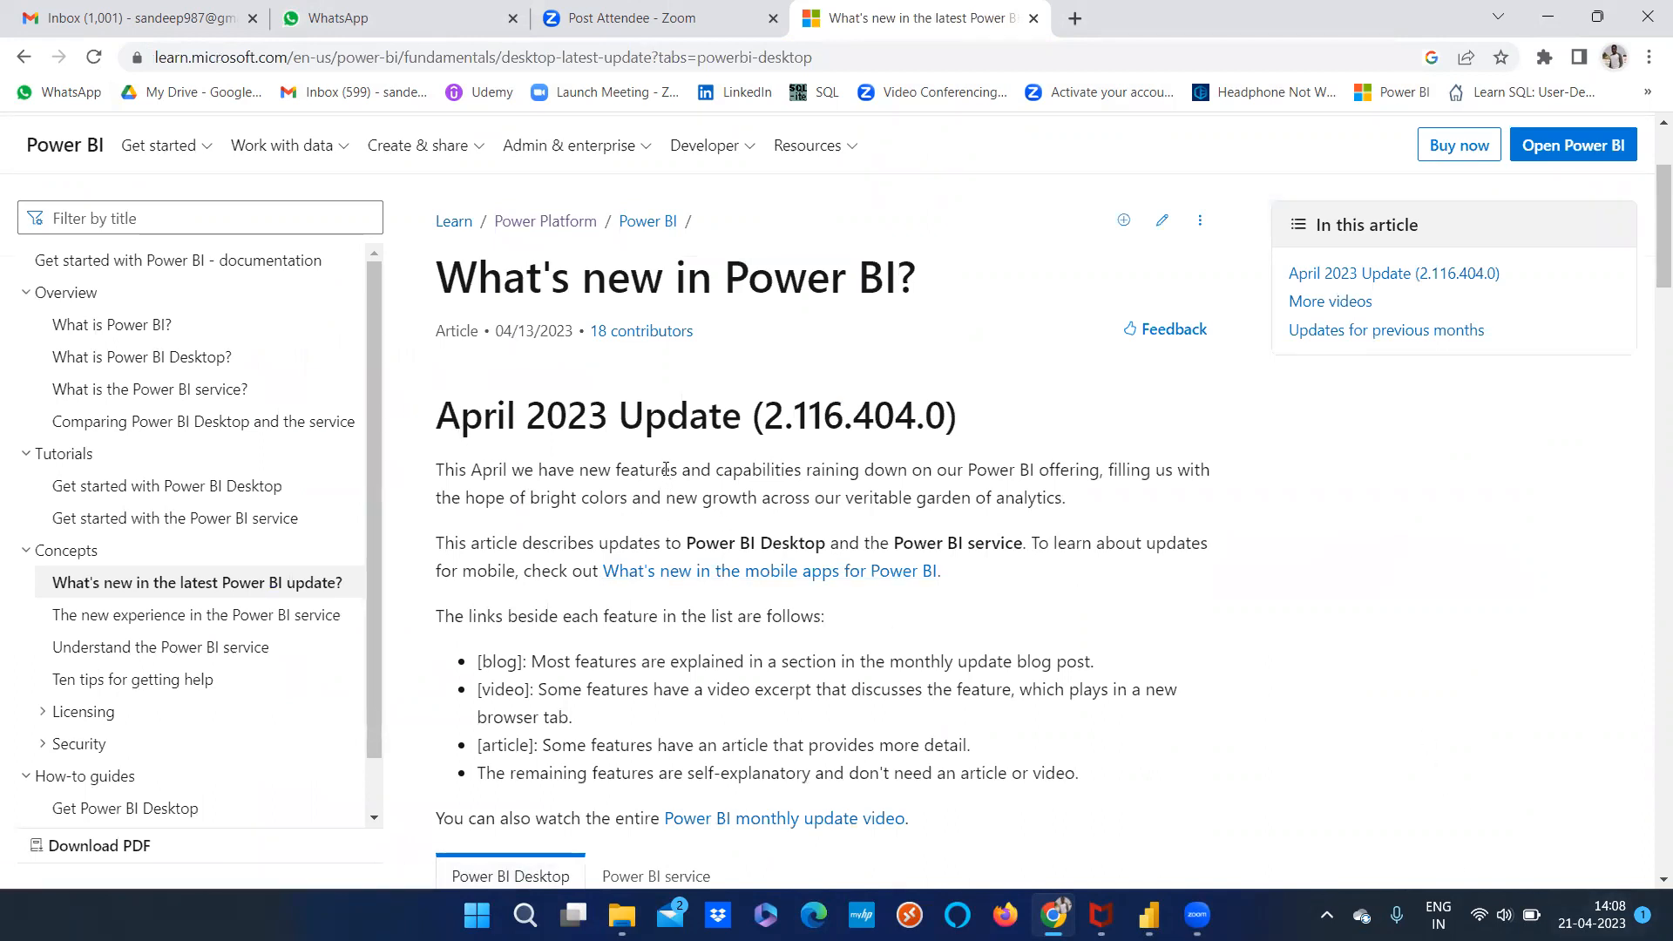
Examine the April 2023 Update section and the Power BI Desktop release notes in the article
{"action": "left_click_drag", "start_coordinate": [964, 437], "coordinate": [400, 436]}
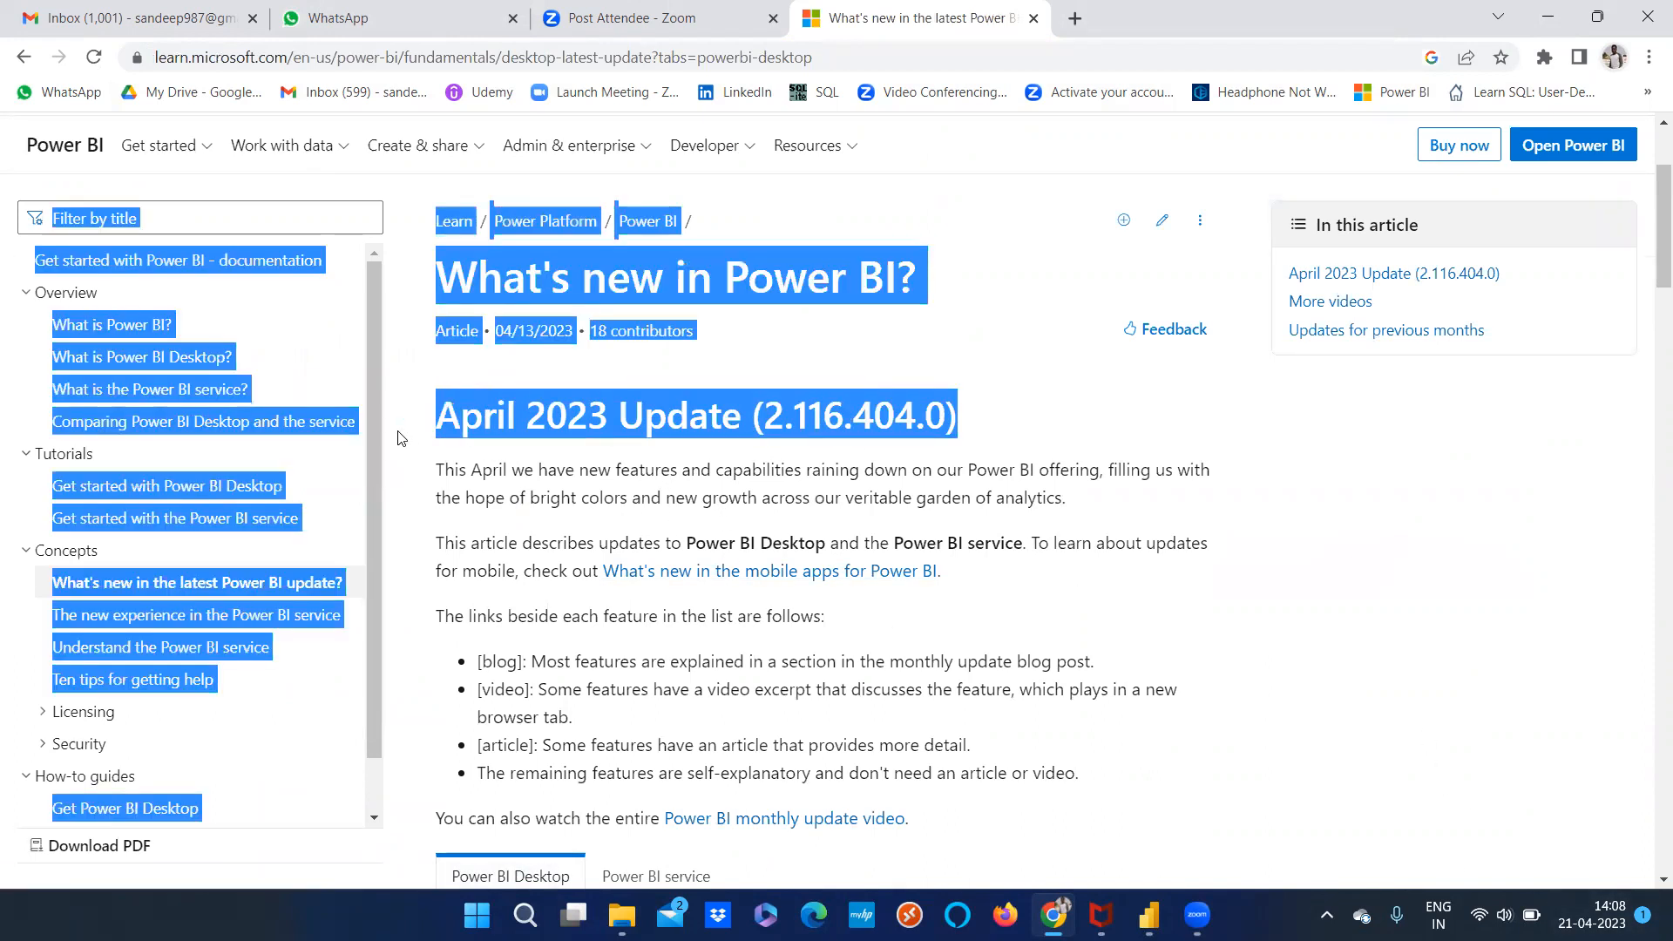
{"action": "left_click", "coordinate": [639, 526]}
{"action": "scroll", "coordinate": [722, 551], "scroll_direction": "down", "scroll_amount": 2}
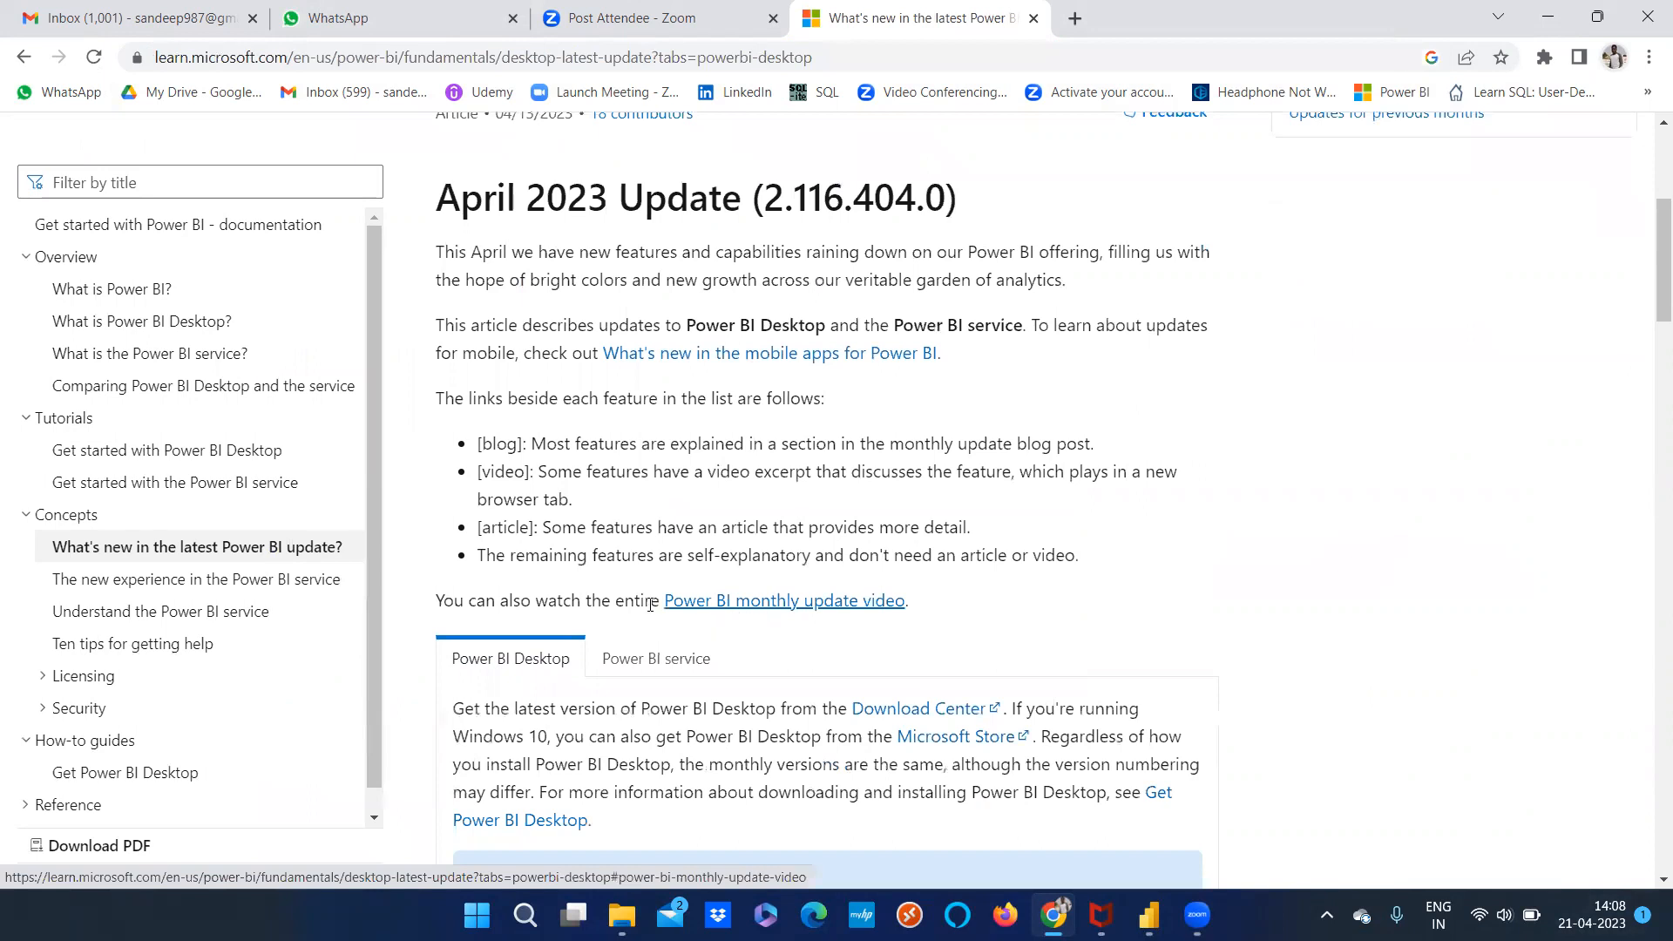
{"action": "scroll", "coordinate": [612, 615], "scroll_direction": "down", "scroll_amount": 4}
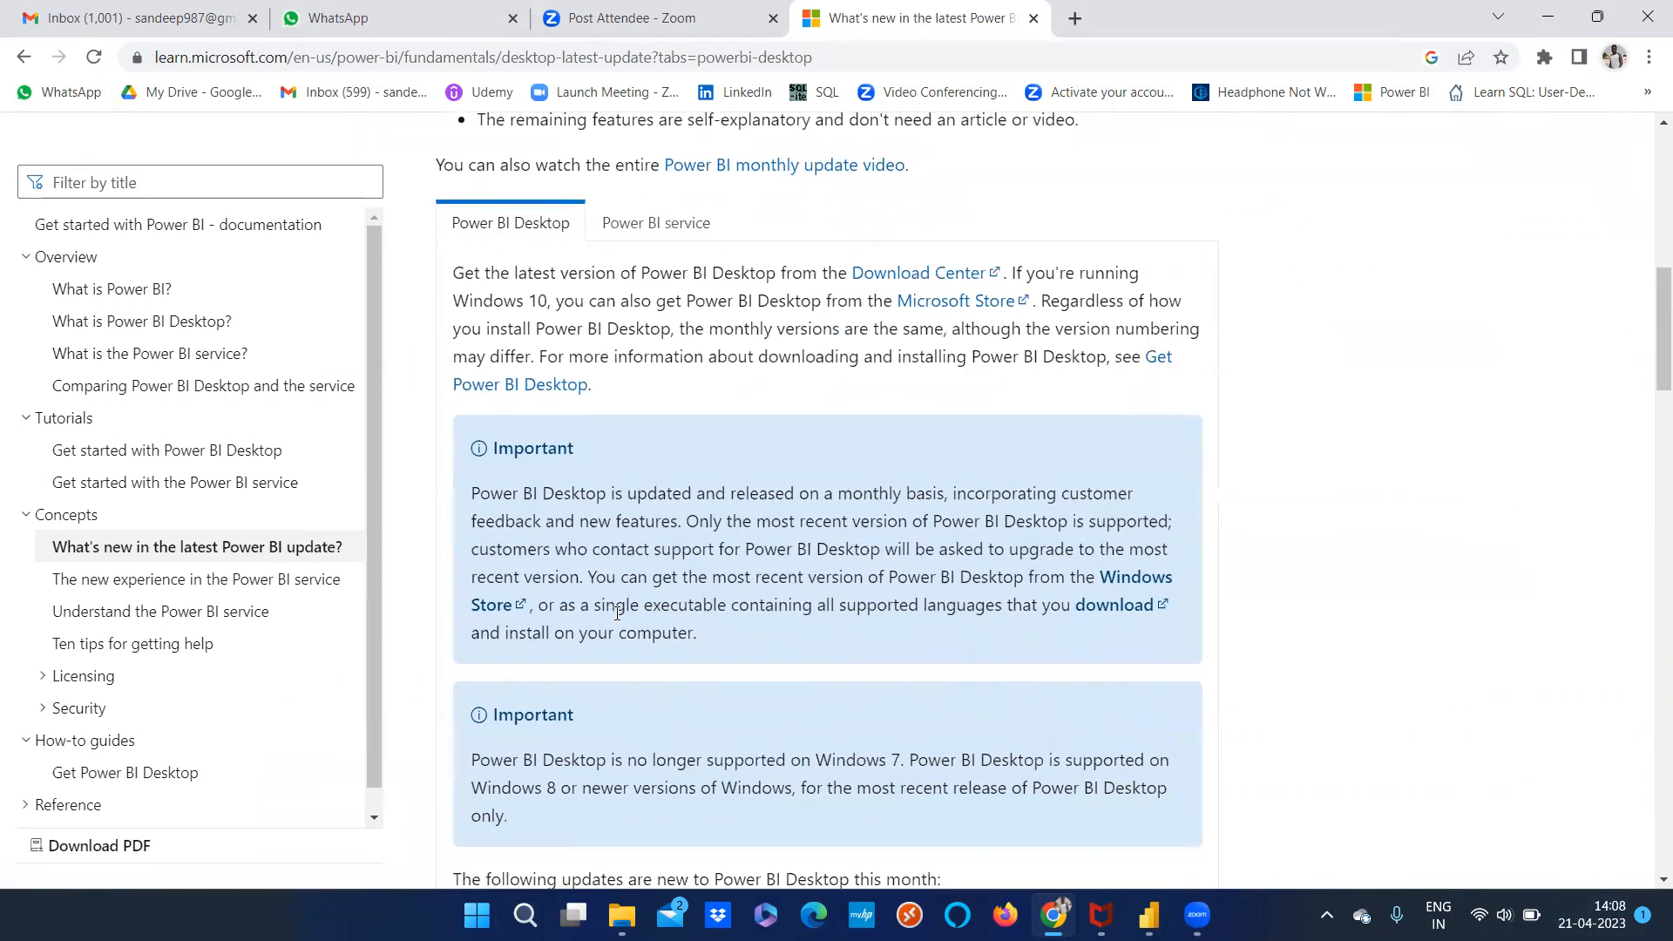
{"action": "scroll", "coordinate": [616, 614], "scroll_direction": "down", "scroll_amount": 5}
{"action": "scroll", "coordinate": [676, 616], "scroll_direction": "up", "scroll_amount": 6}
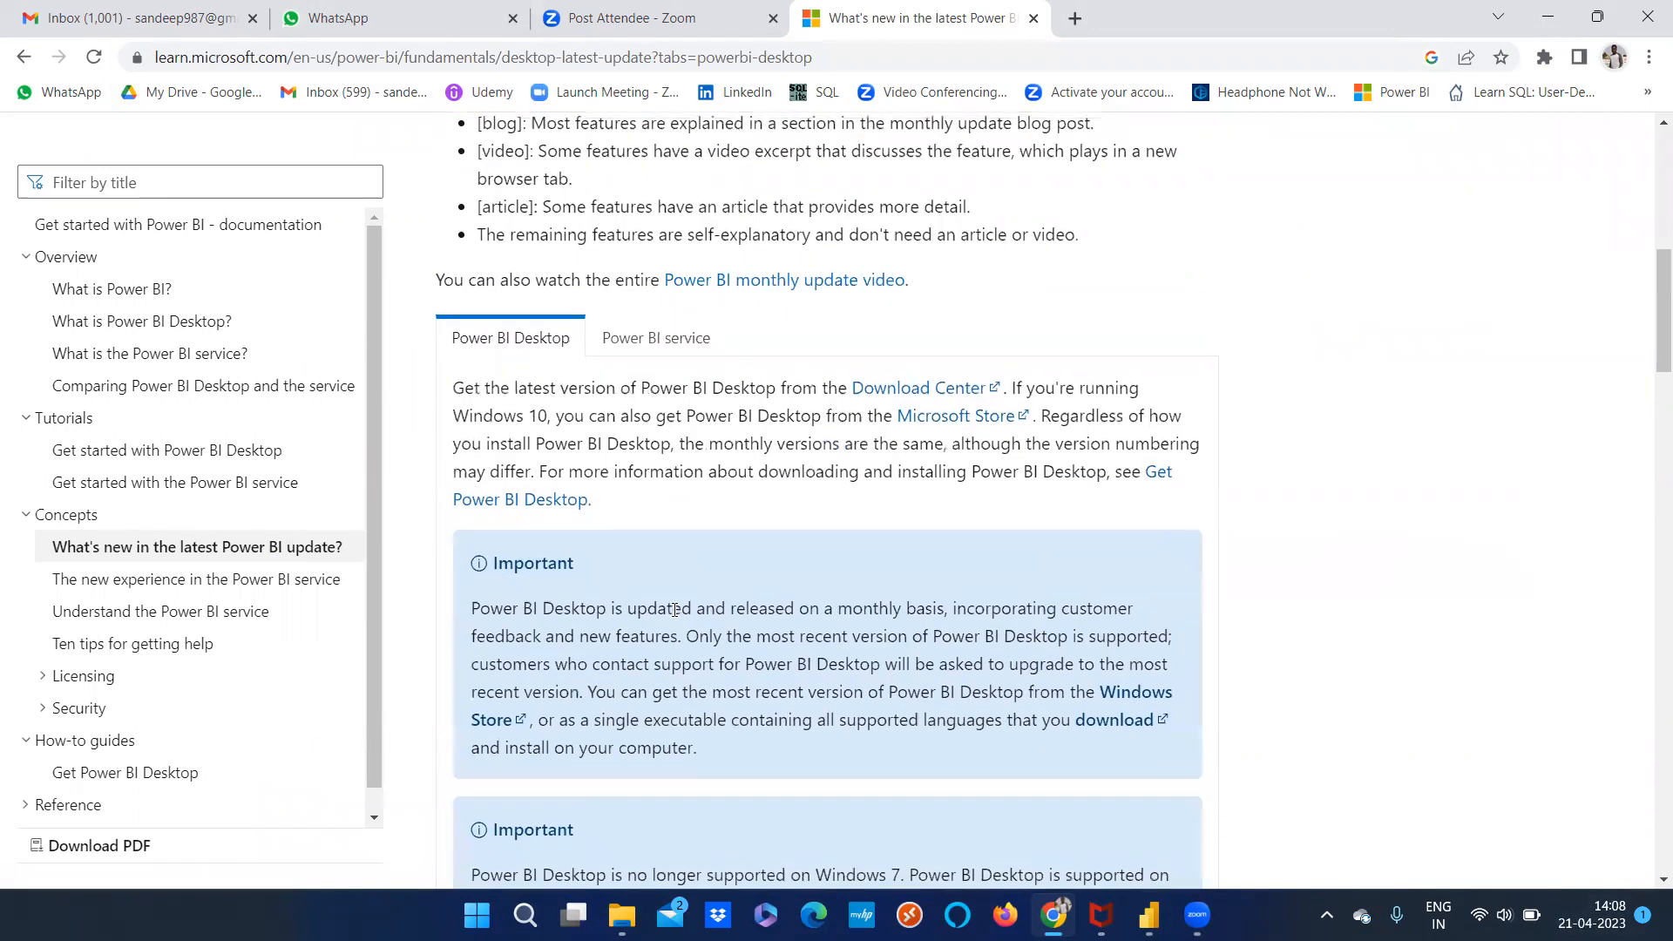
{"action": "scroll", "coordinate": [676, 610], "scroll_direction": "up", "scroll_amount": 8}
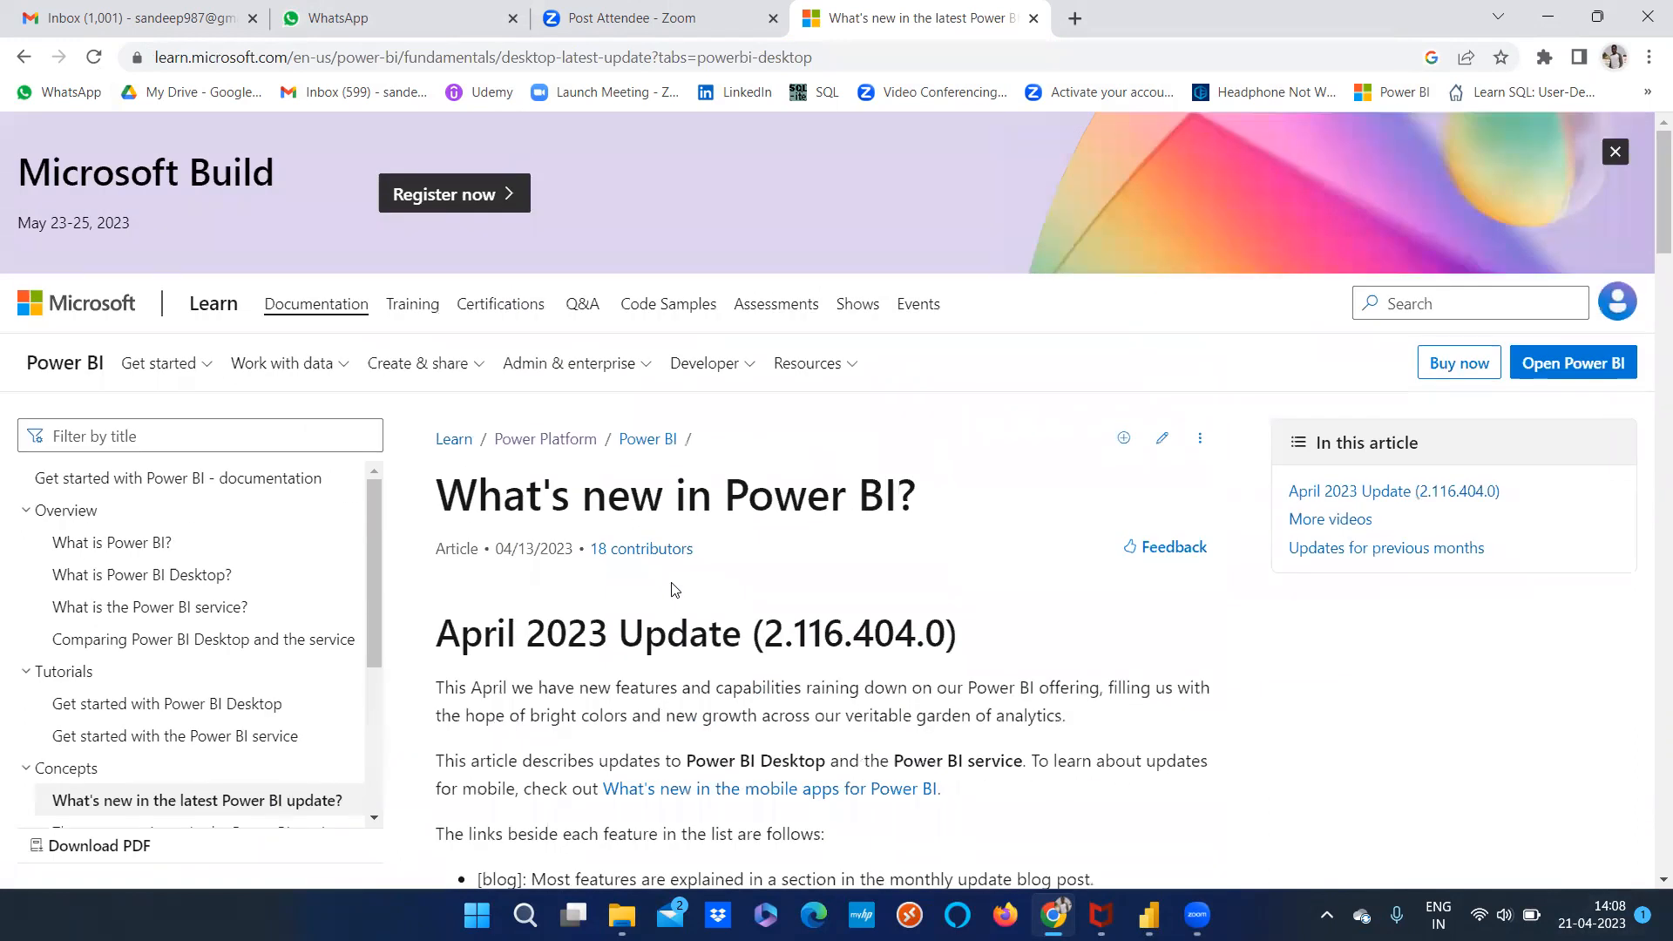
Copy the article's web address and send it to the Power Bi 2023 group in WhatsApp
{"action": "left_click", "coordinate": [862, 59]}
{"action": "key", "text": "ctrl+c"}
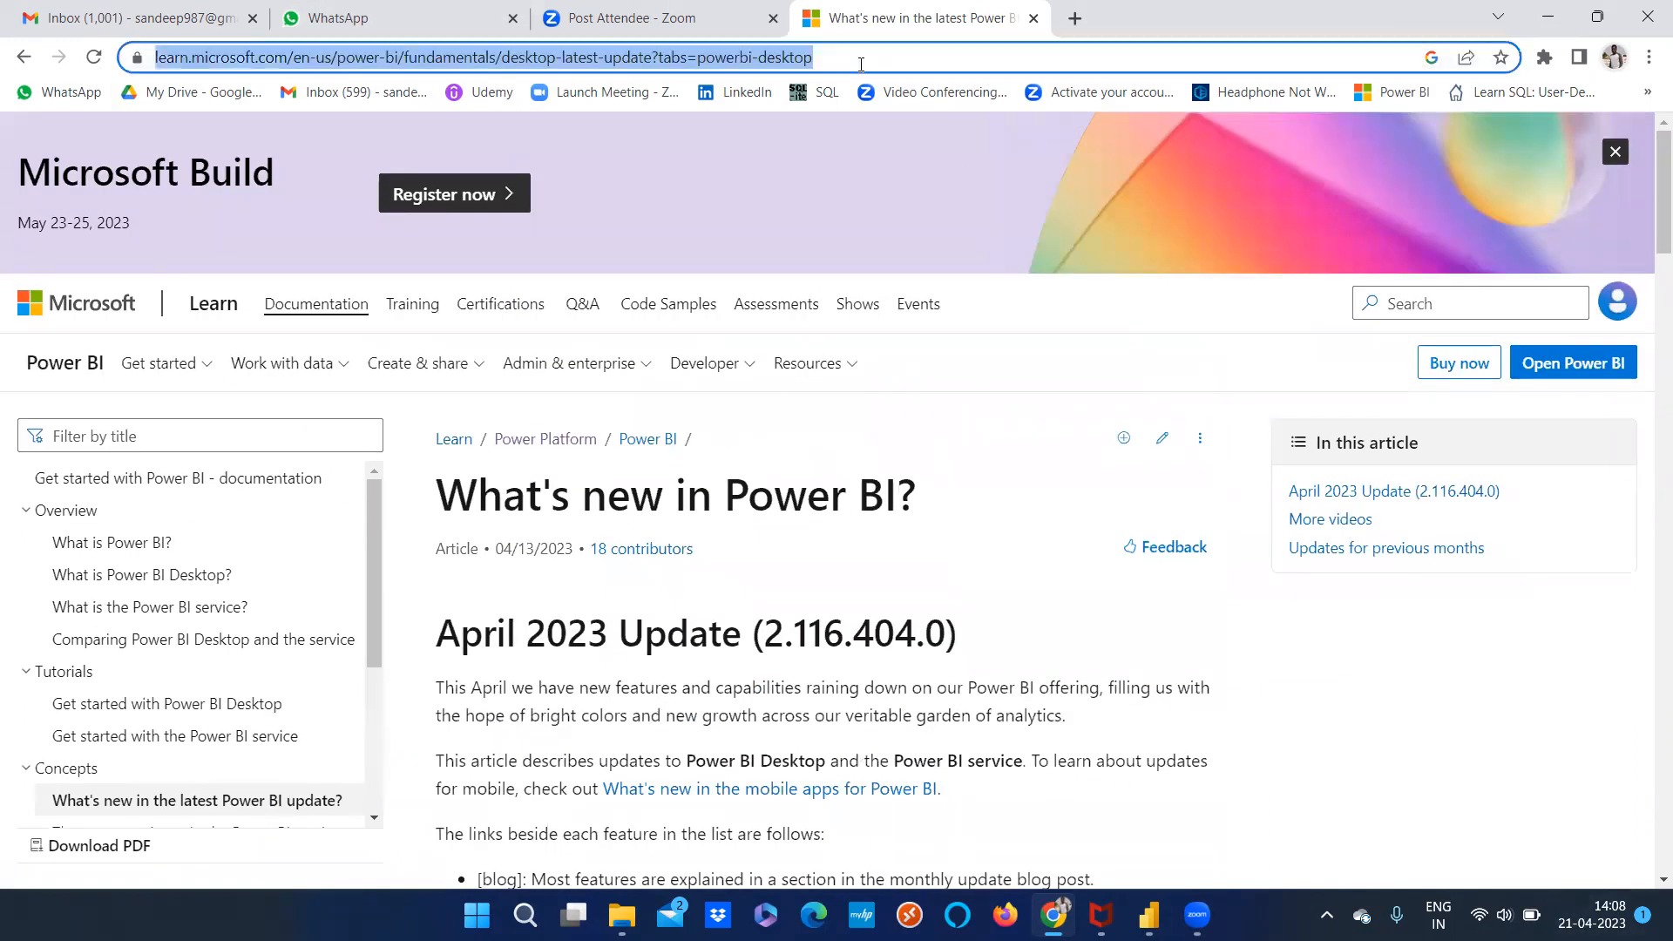
{"action": "left_click", "coordinate": [339, 18]}
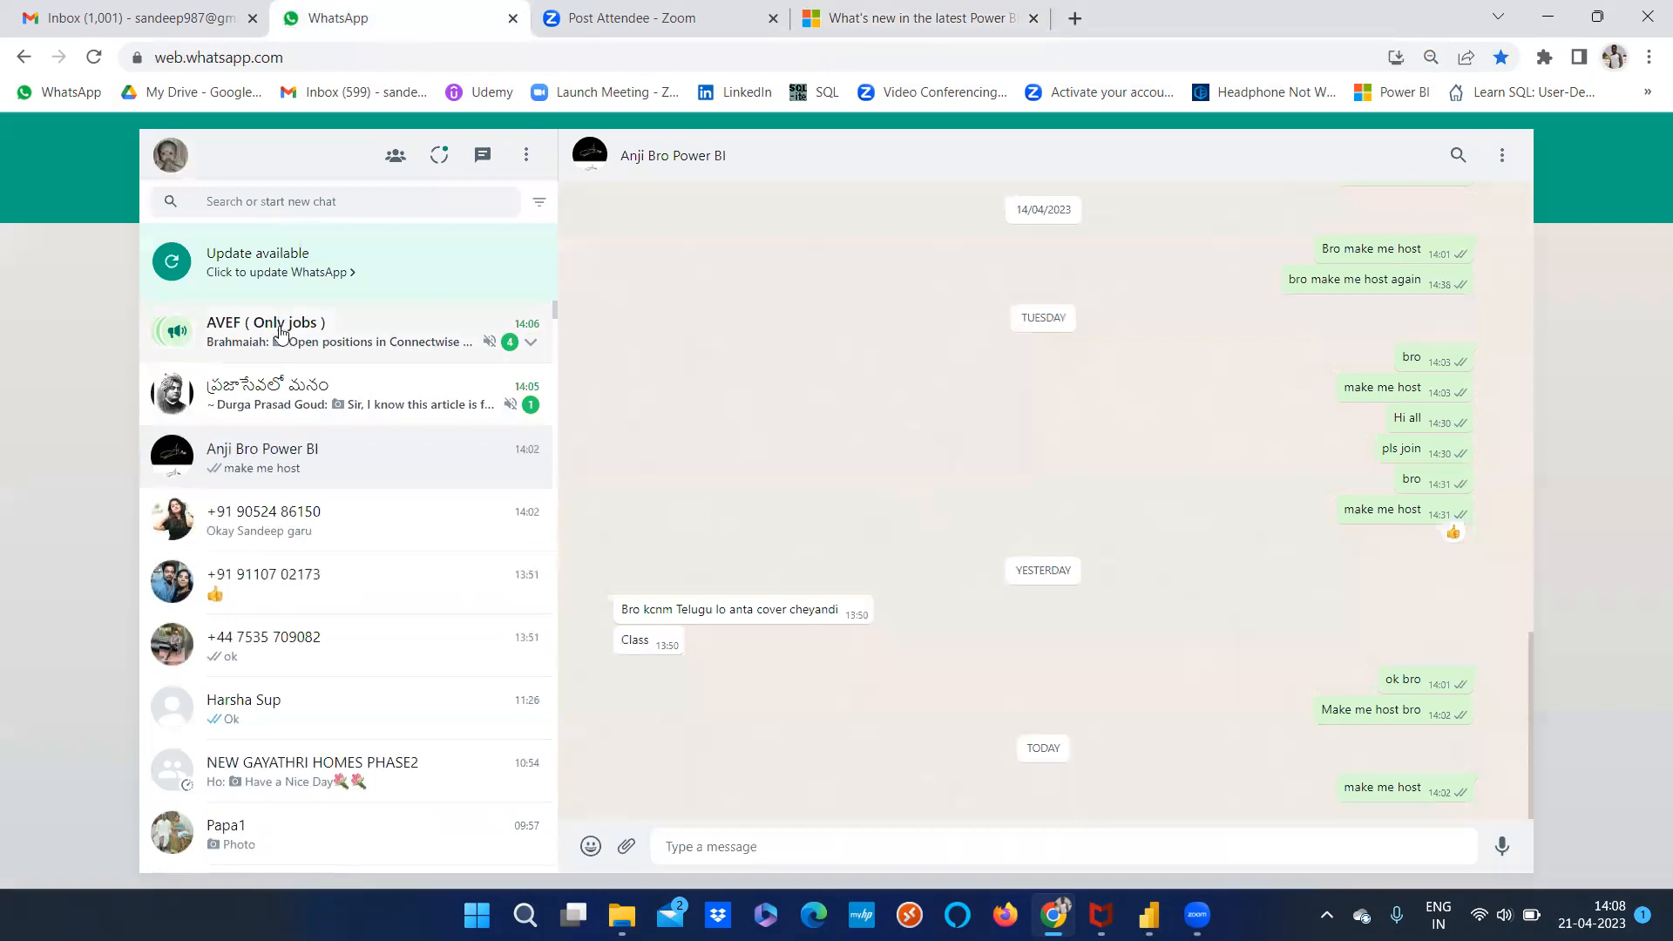
{"action": "scroll", "coordinate": [328, 598], "scroll_direction": "down", "scroll_amount": 5}
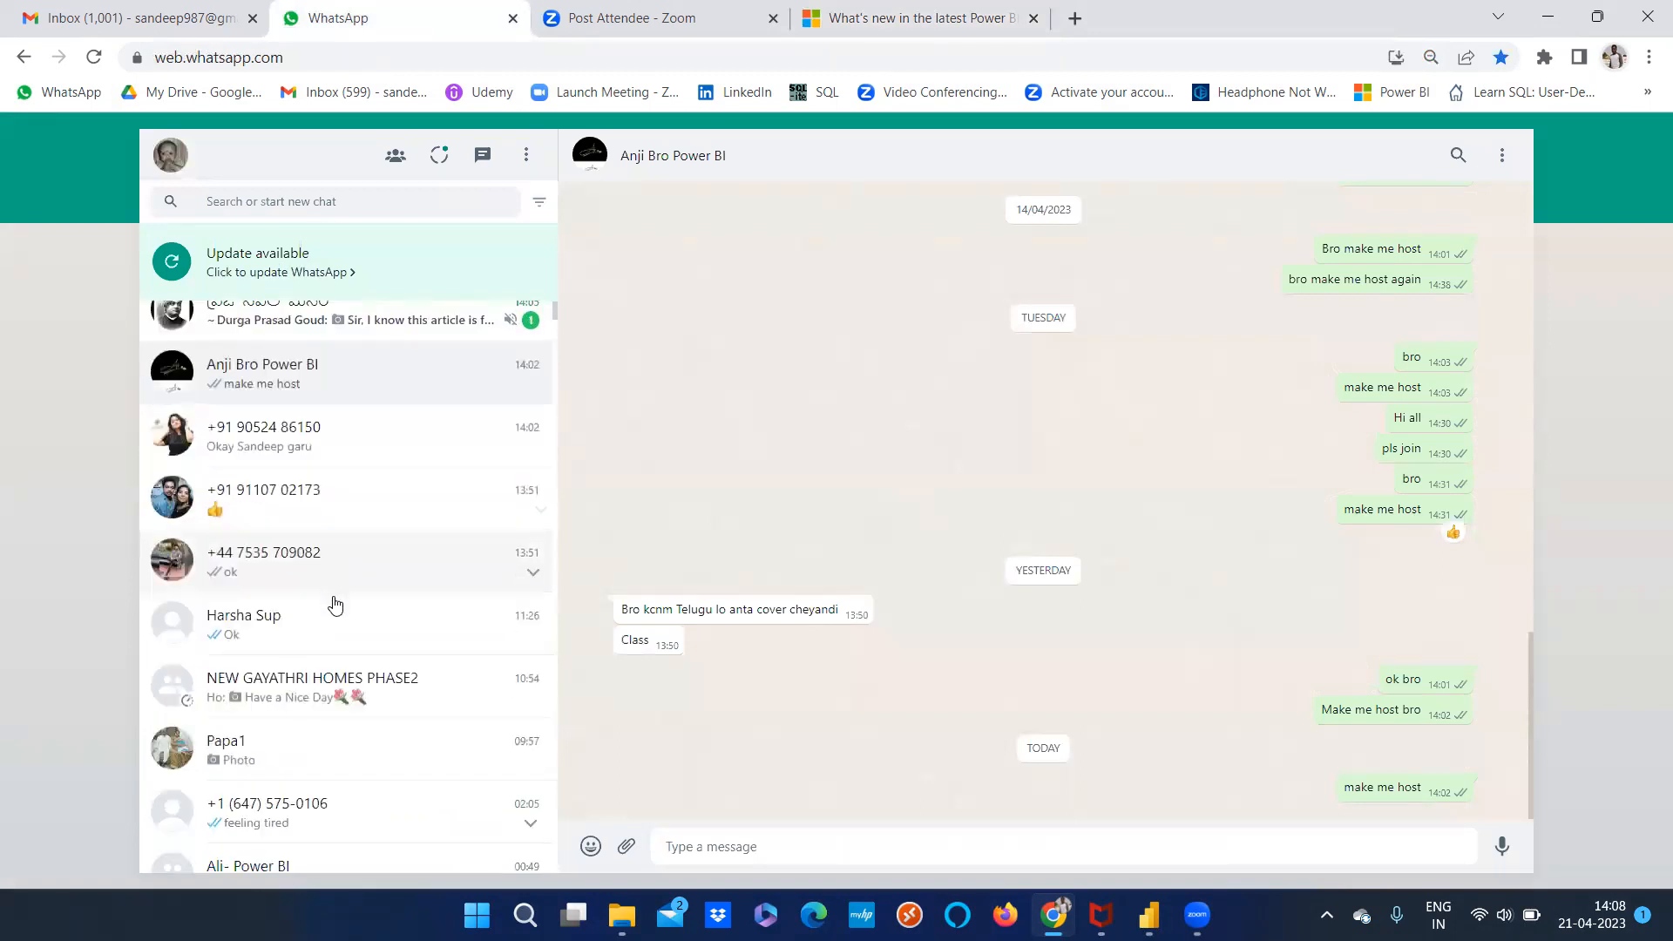
{"action": "scroll", "coordinate": [352, 641], "scroll_direction": "down", "scroll_amount": 5}
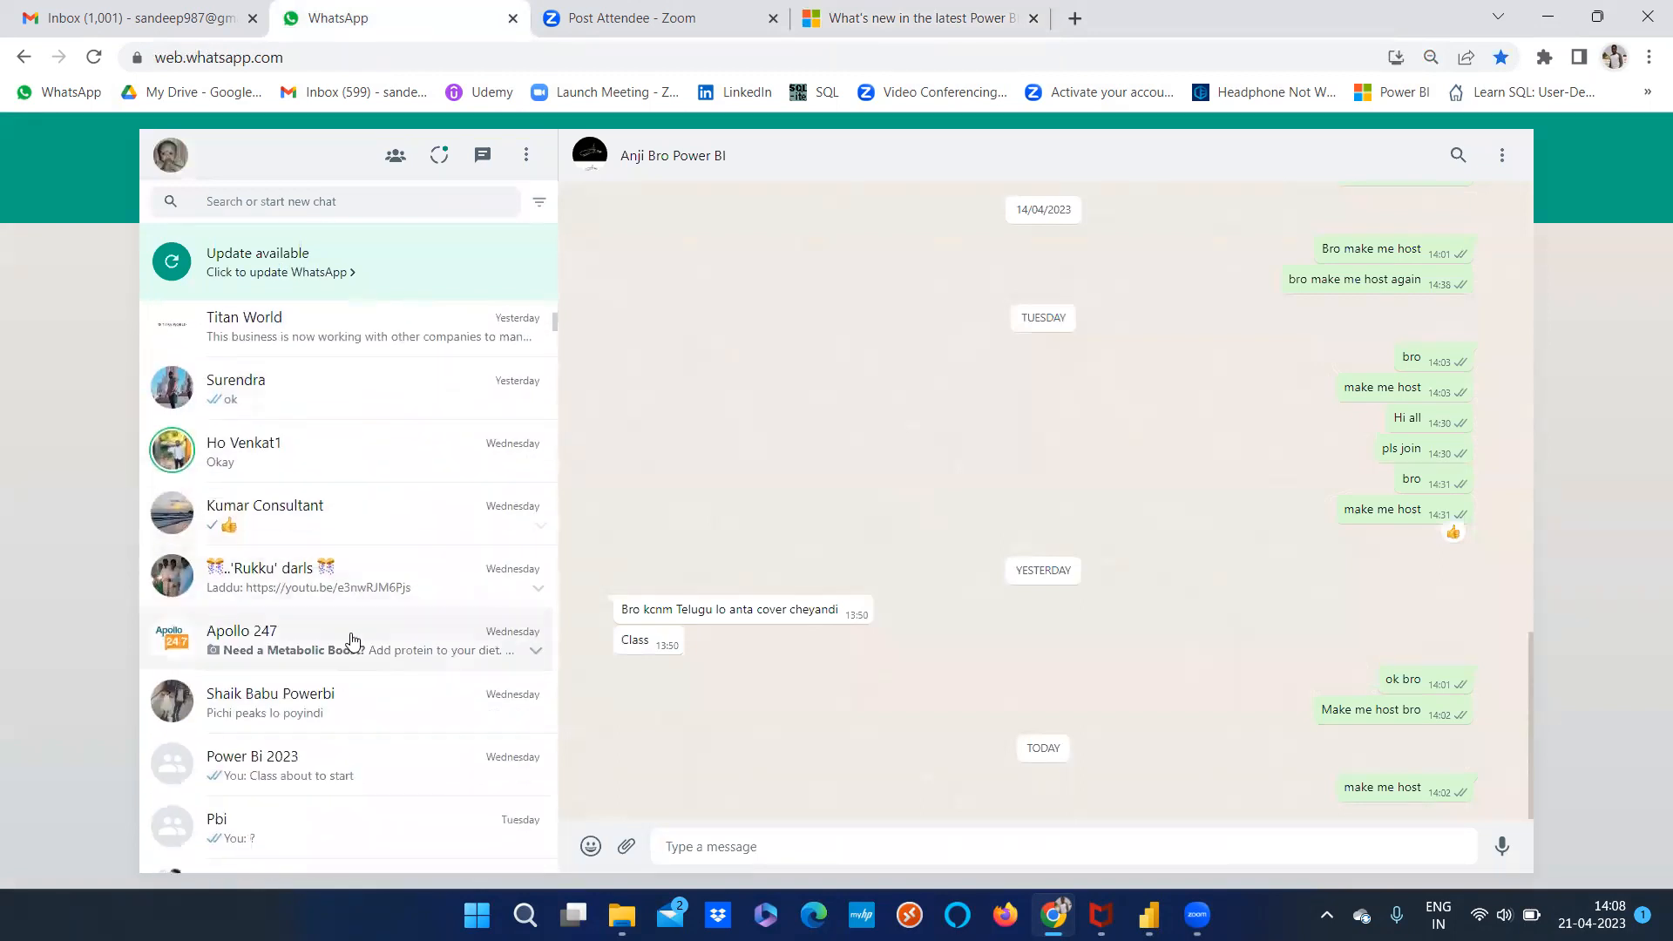
{"action": "left_click", "coordinate": [350, 652]}
{"action": "key", "text": "ctrl+v"}
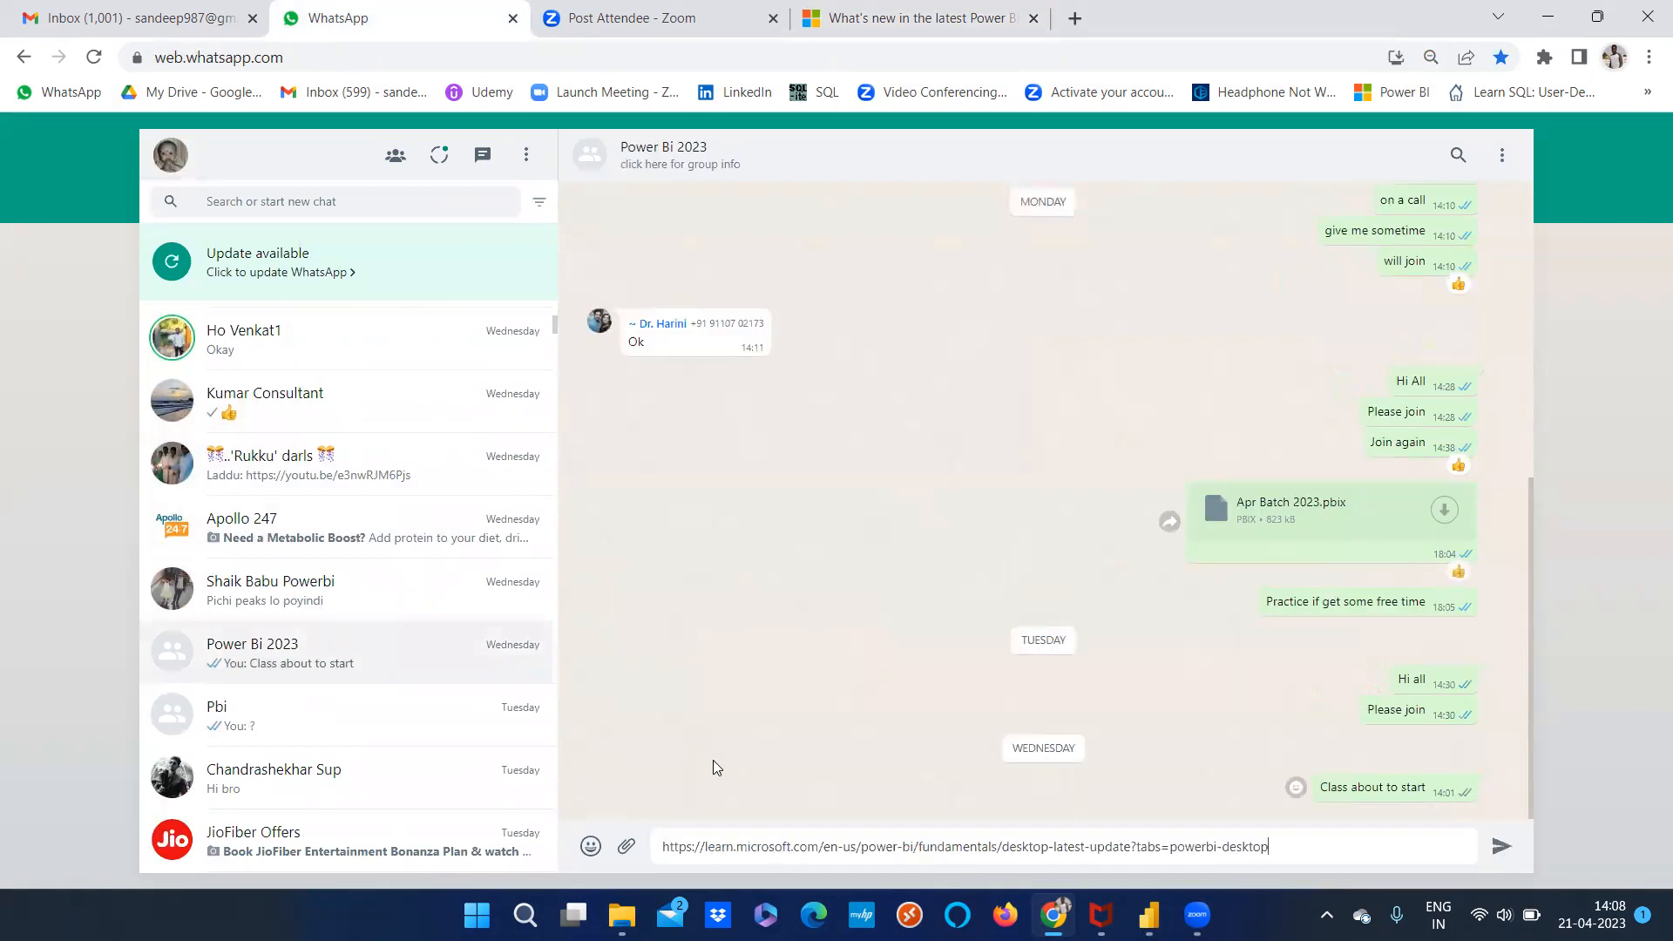
{"action": "key", "text": "Return"}
Send the same article link to the individual contact listed below the Anji Bro Power BI chat
{"action": "scroll", "coordinate": [277, 778], "scroll_direction": "down", "scroll_amount": 3}
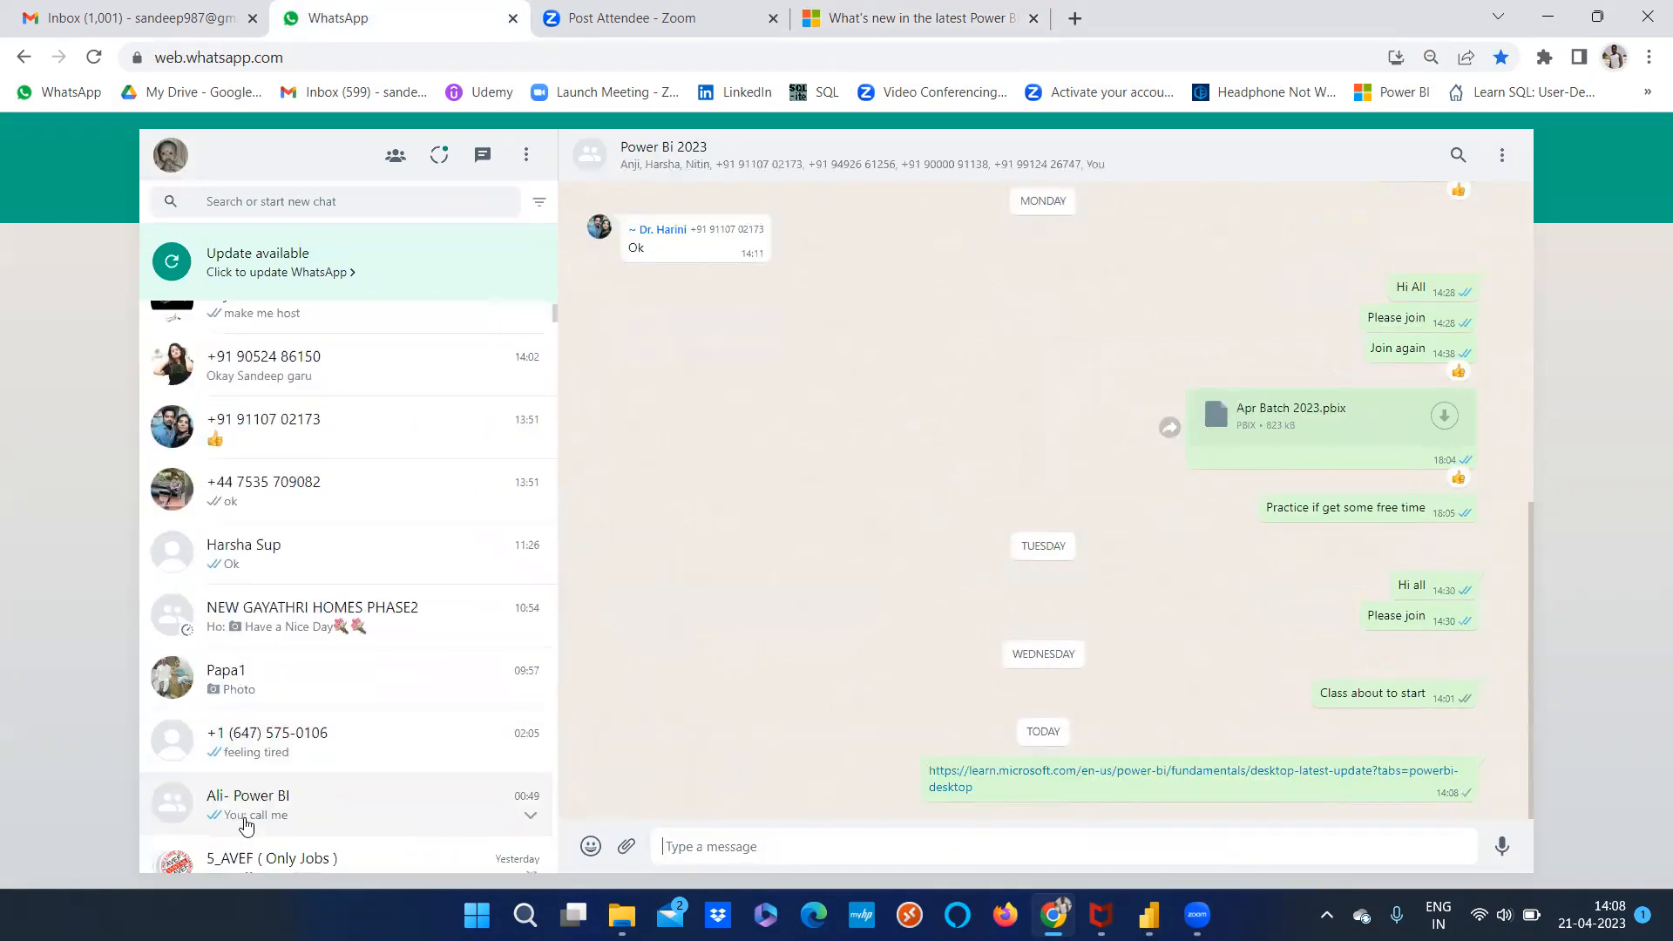
{"action": "scroll", "coordinate": [277, 778], "scroll_direction": "down", "scroll_amount": 3}
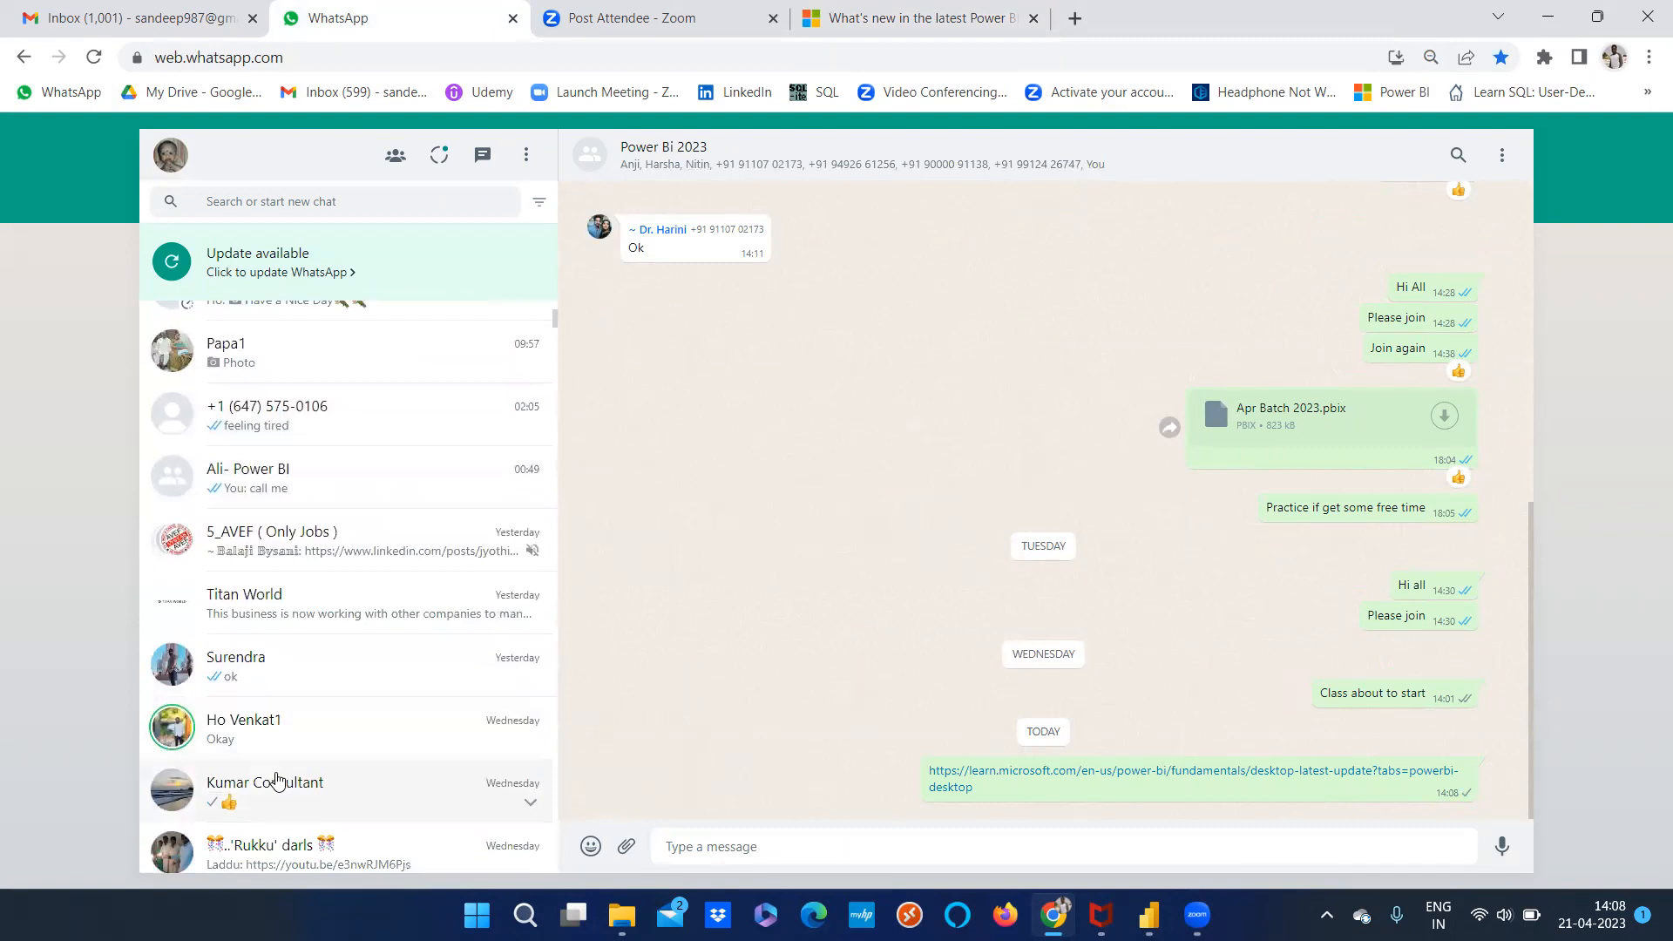
{"action": "scroll", "coordinate": [276, 778], "scroll_direction": "up", "scroll_amount": 6}
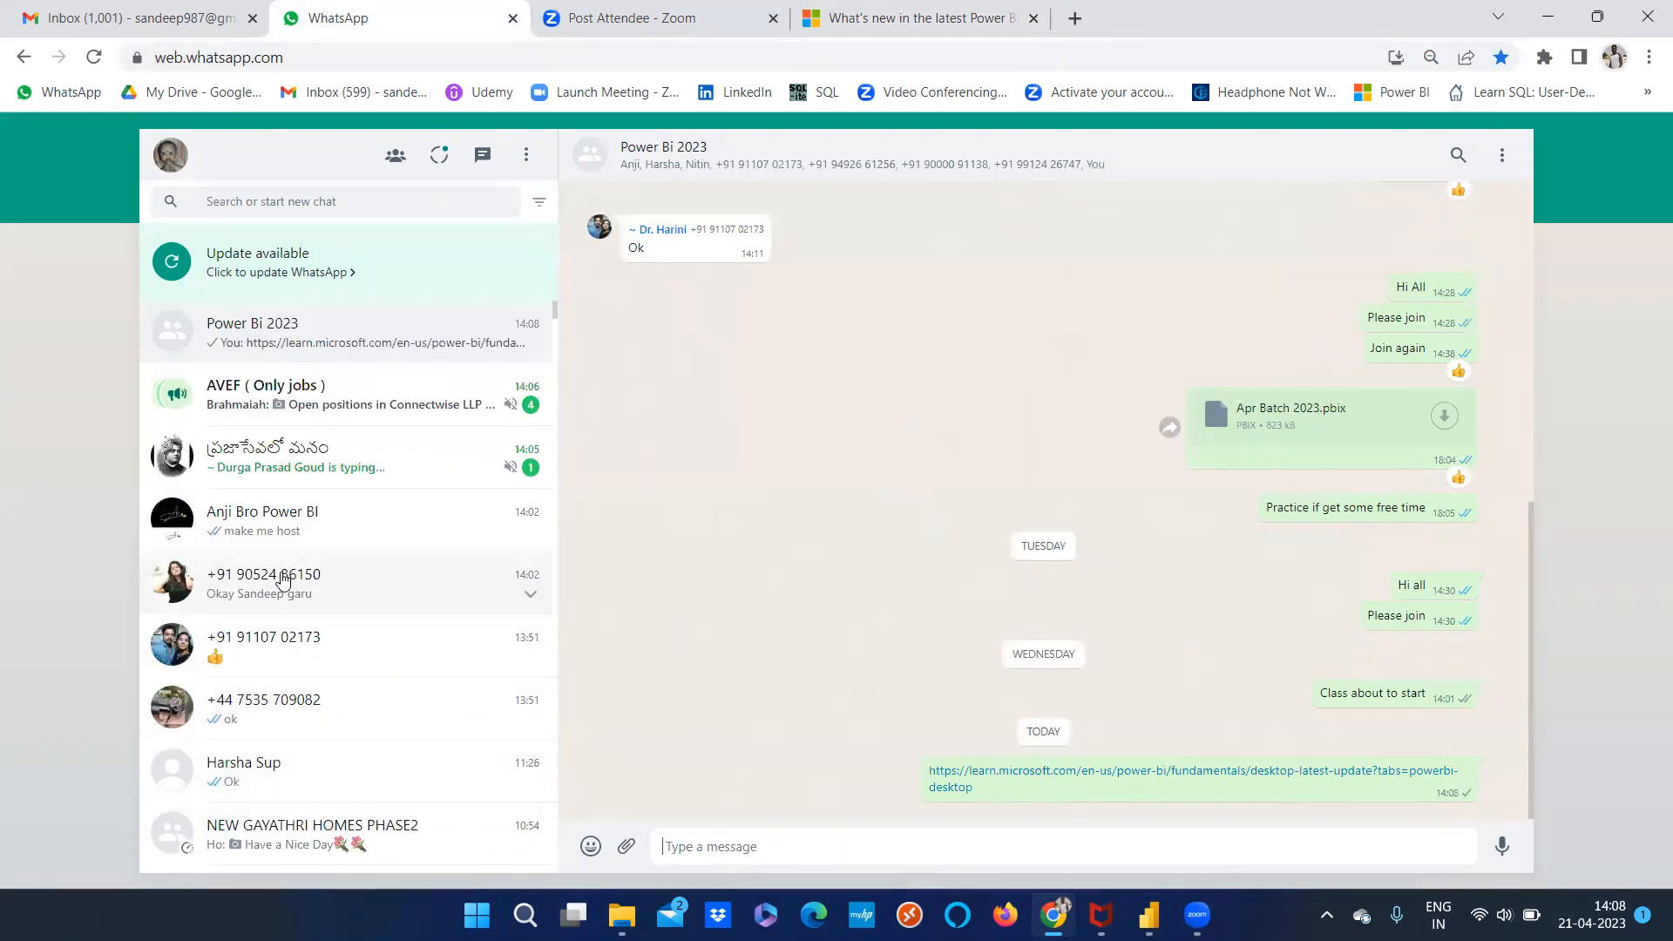
{"action": "left_click", "coordinate": [282, 580]}
{"action": "key", "text": "ctrl+v"}
{"action": "key", "text": "Return"}
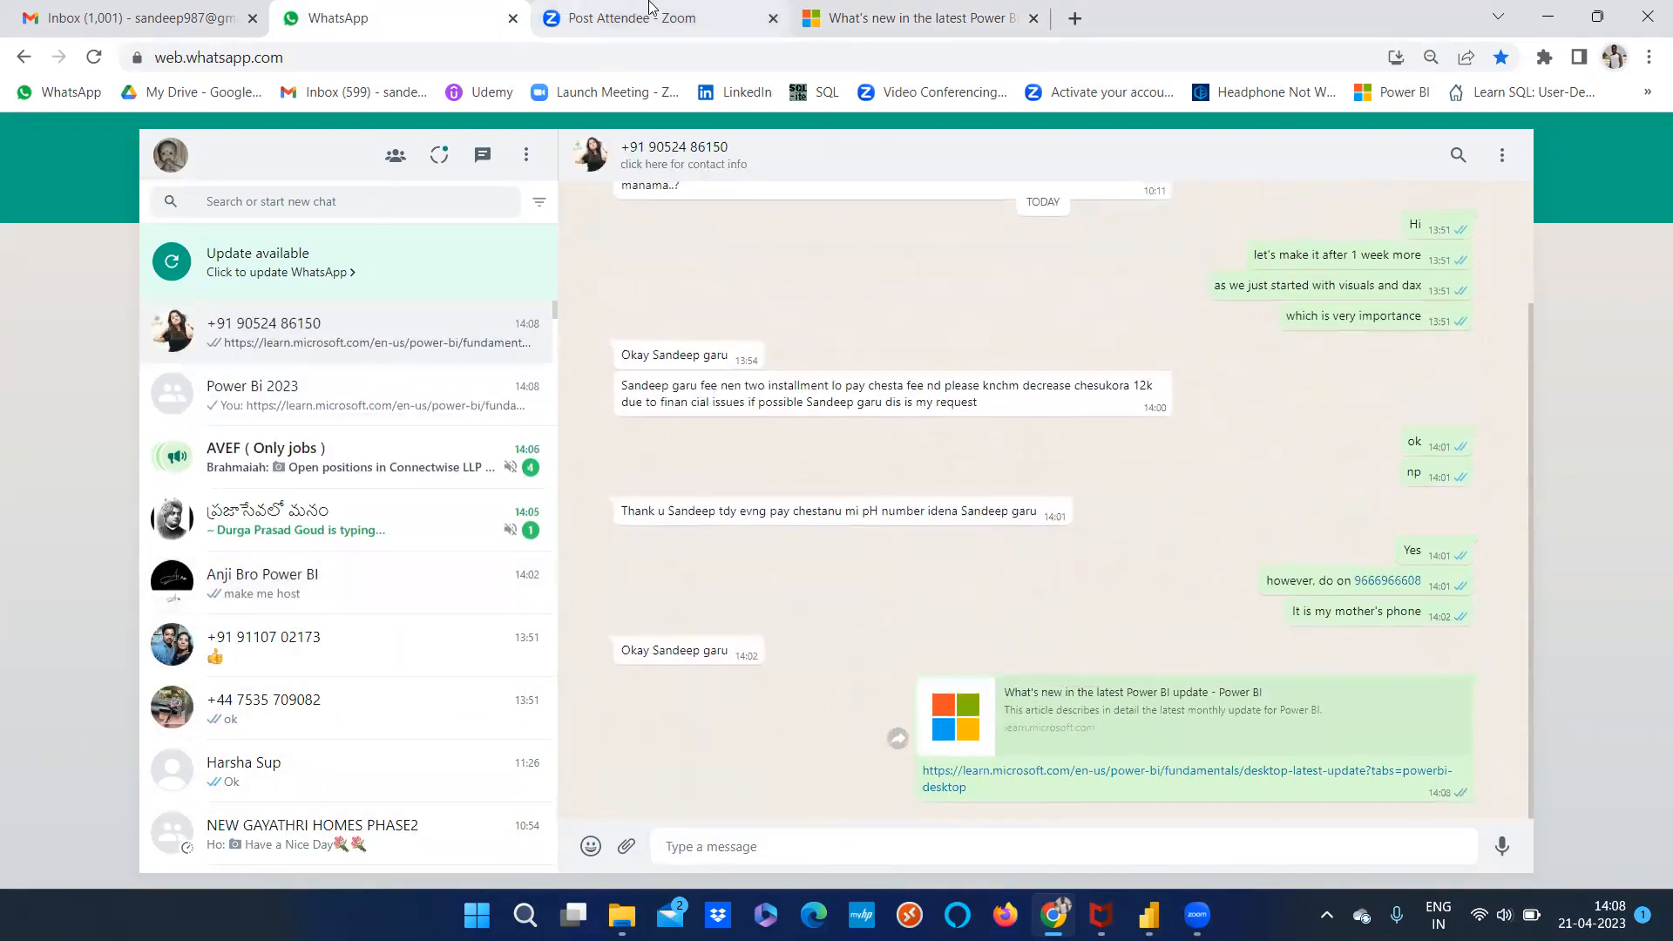
Return to Power BI Desktop and reduce the height of the Profit by Segment and Region chart on Page 2
{"action": "left_click", "coordinate": [887, 34]}
{"action": "left_click", "coordinate": [723, 177]}
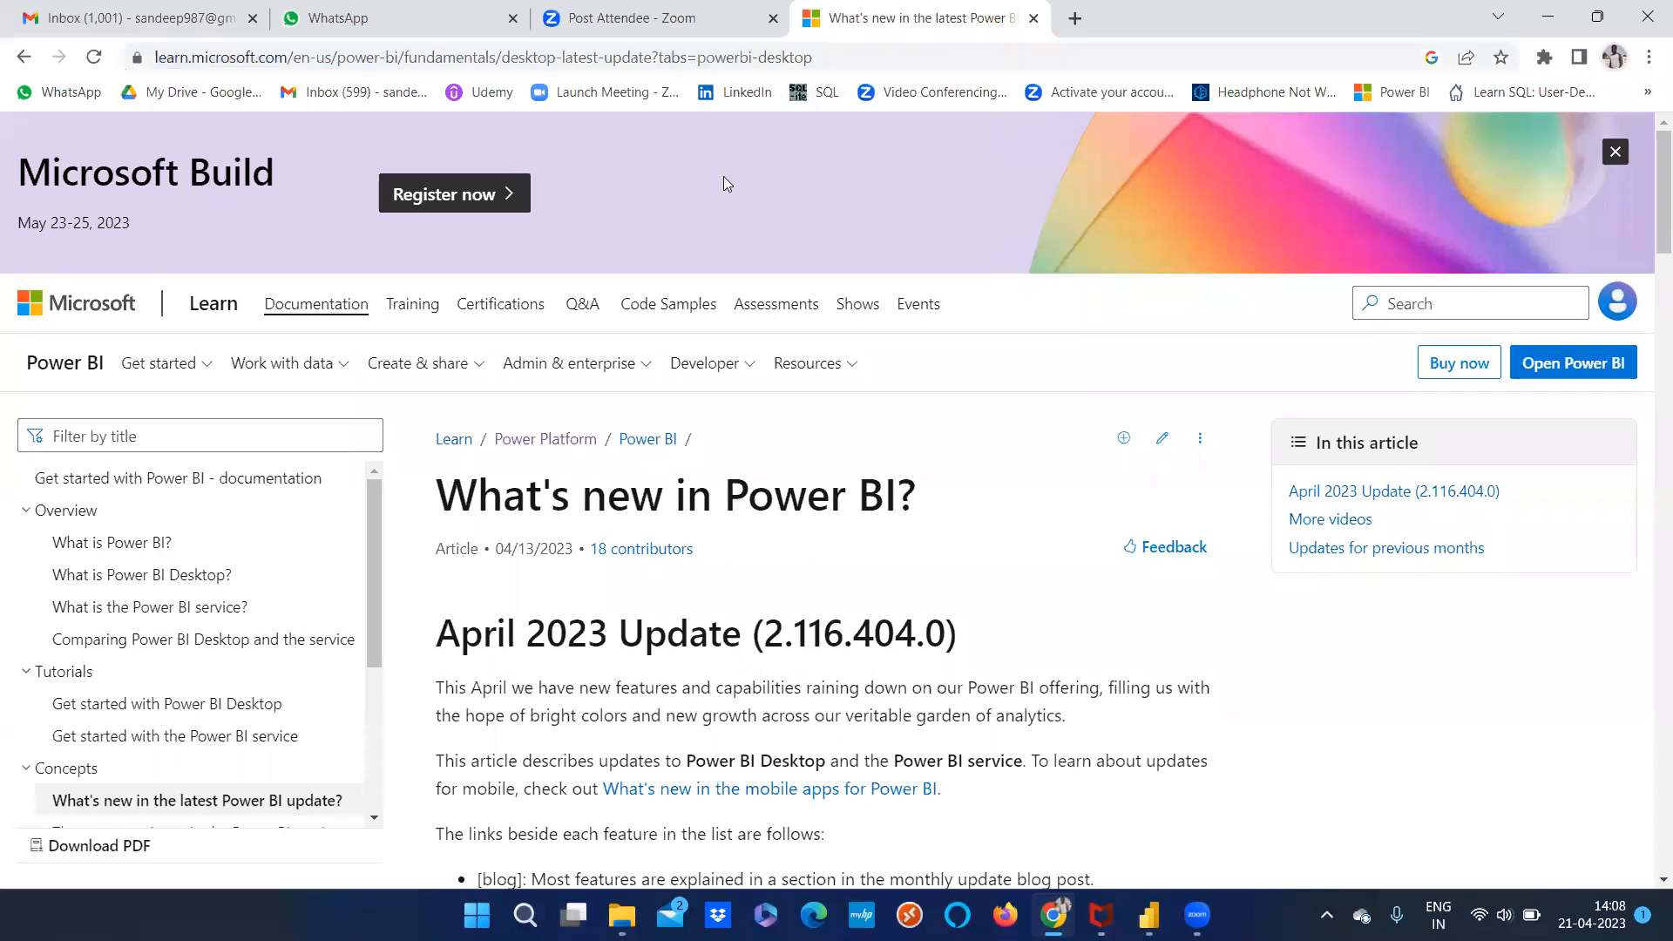
{"action": "left_click", "coordinate": [1149, 915]}
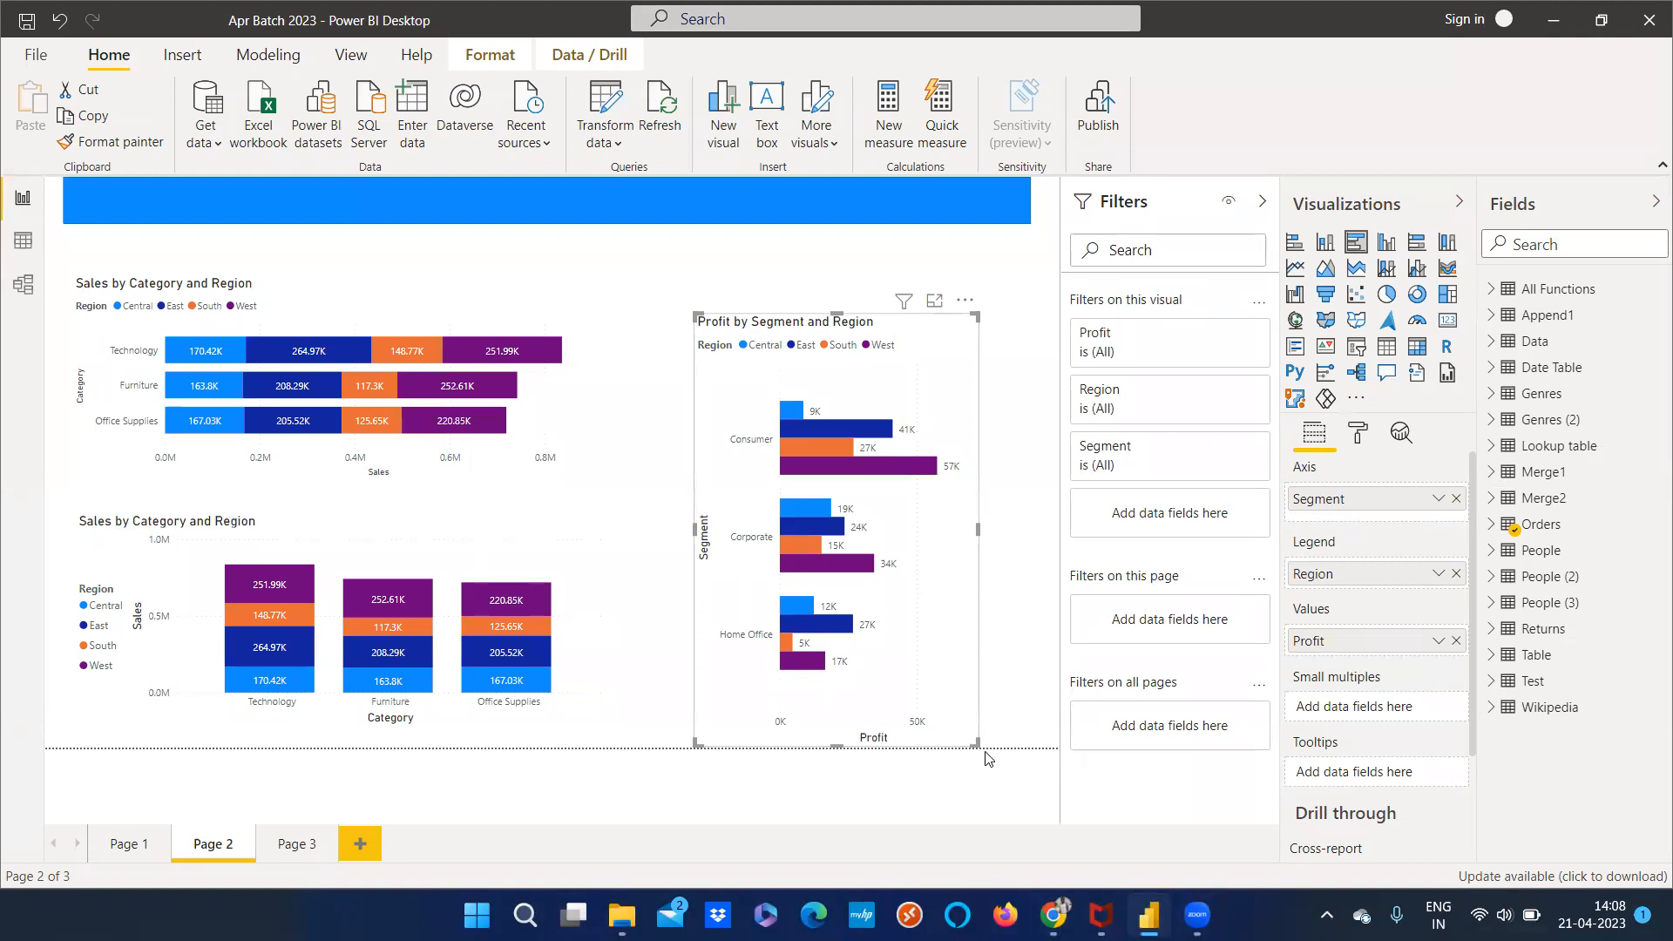
{"action": "left_click_drag", "start_coordinate": [974, 720], "coordinate": [974, 711]}
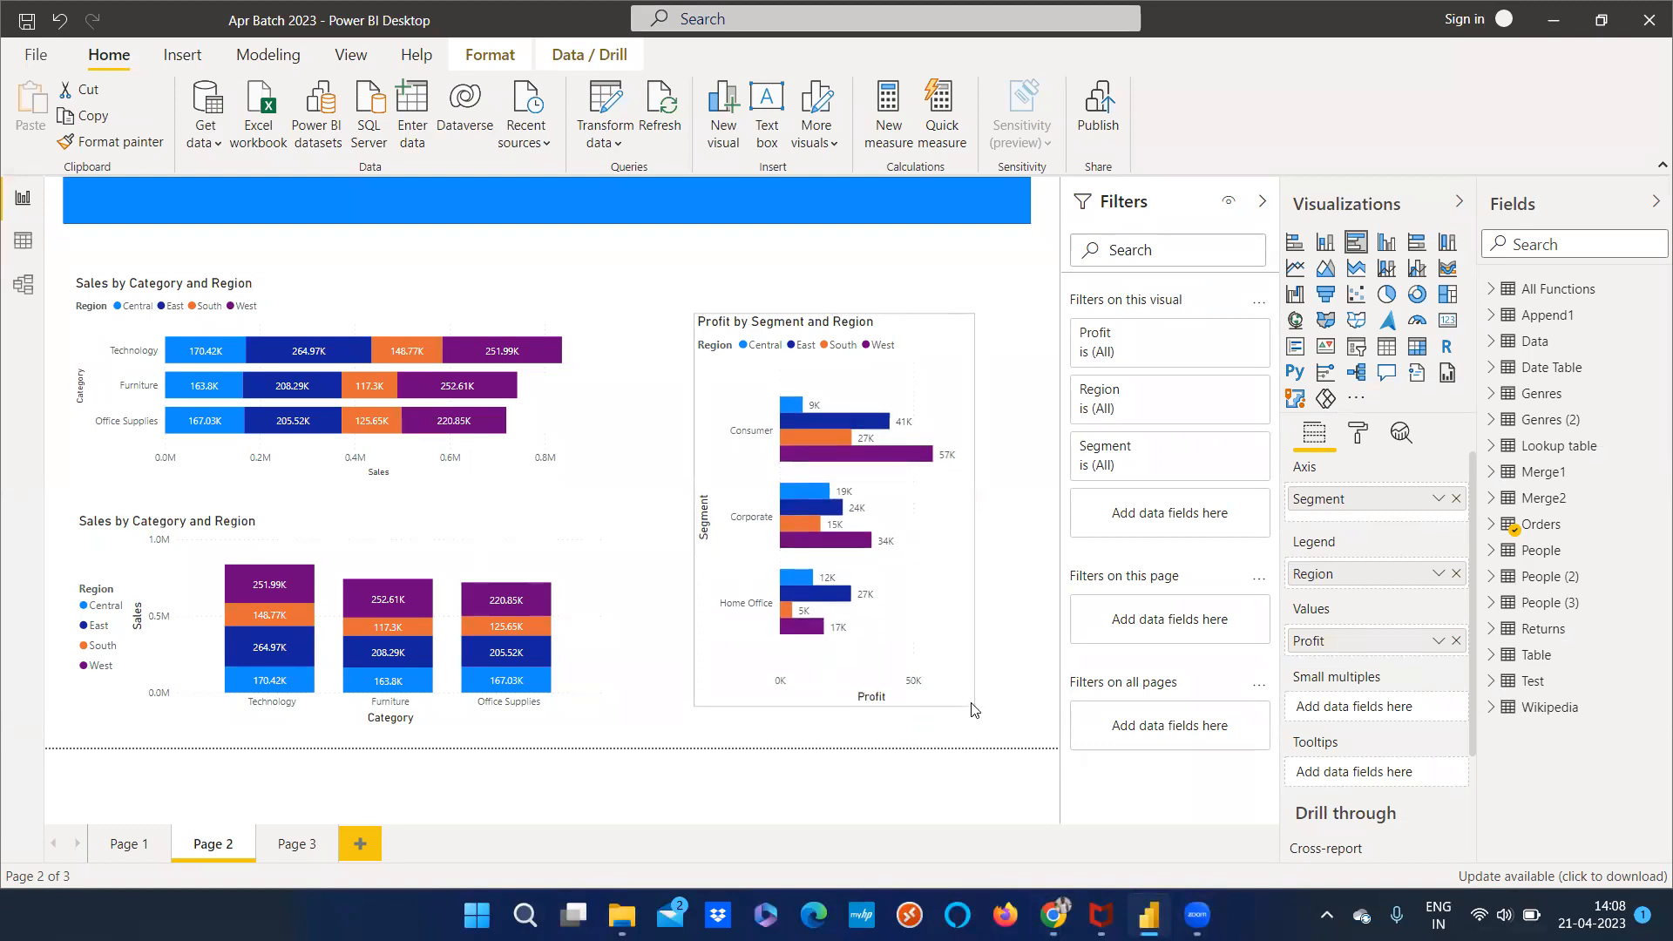
Add a new blank report page after Page 3
{"action": "left_click", "coordinate": [298, 843]}
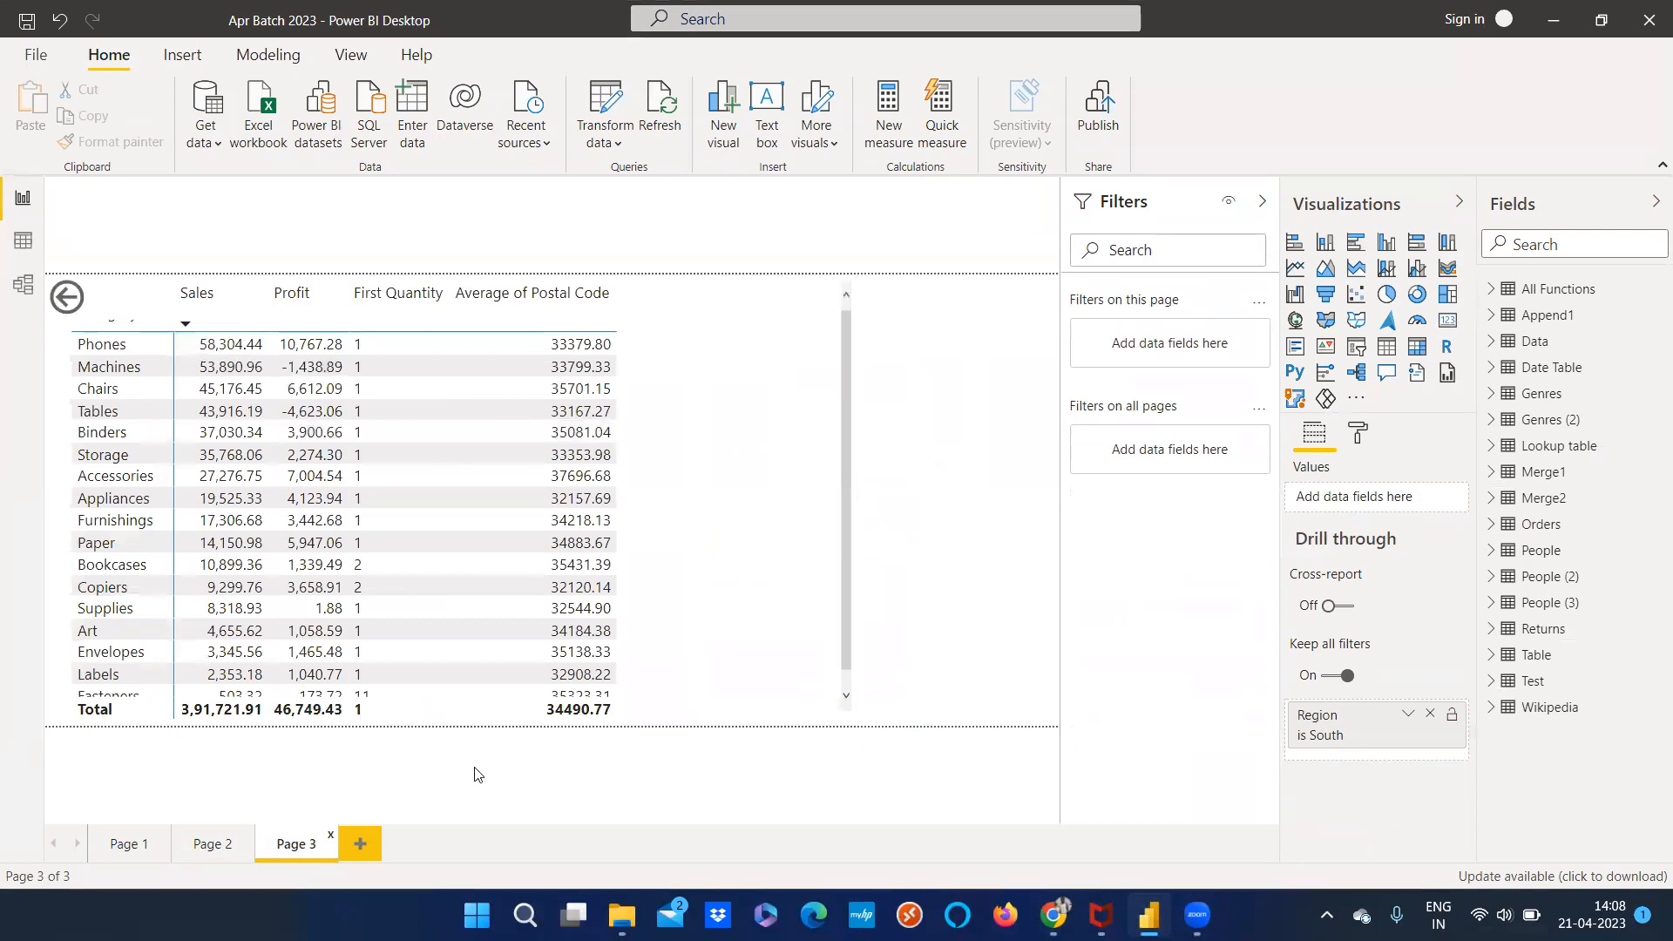
{"action": "key", "text": "ctrl+m"}
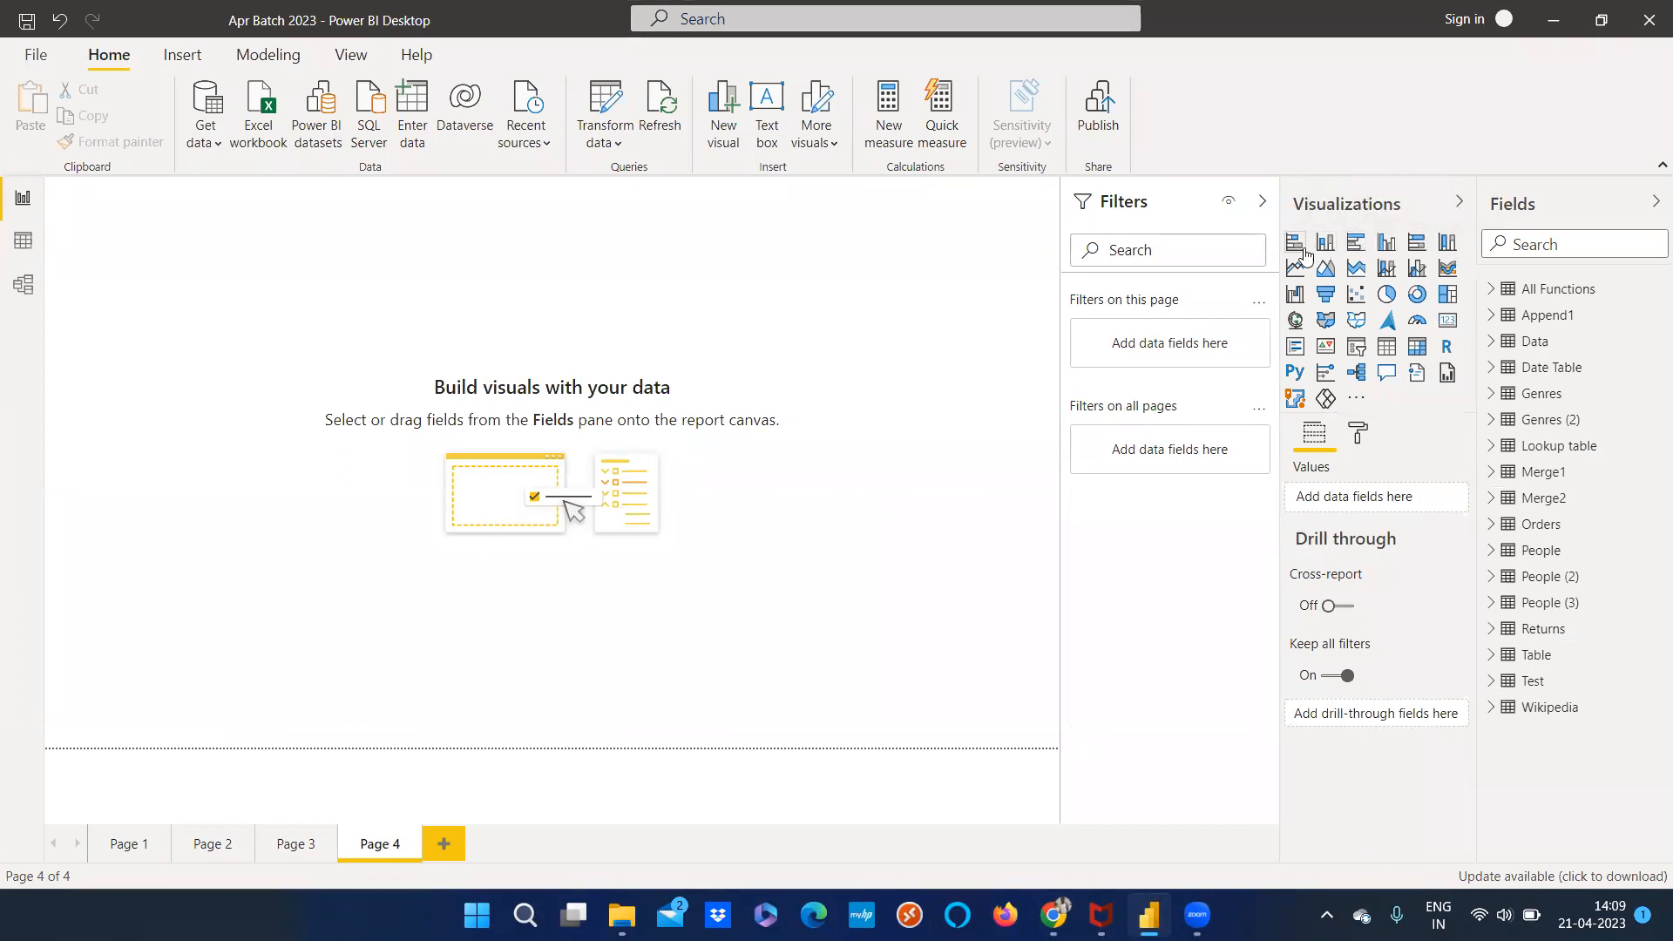
Add an empty clustered bar chart to the lower-left part of Page 4 and glance at the charts on Page 2 for reference
{"action": "left_click", "coordinate": [1360, 249]}
{"action": "left_click_drag", "start_coordinate": [227, 355], "coordinate": [266, 622]}
{"action": "left_click", "coordinate": [267, 854]}
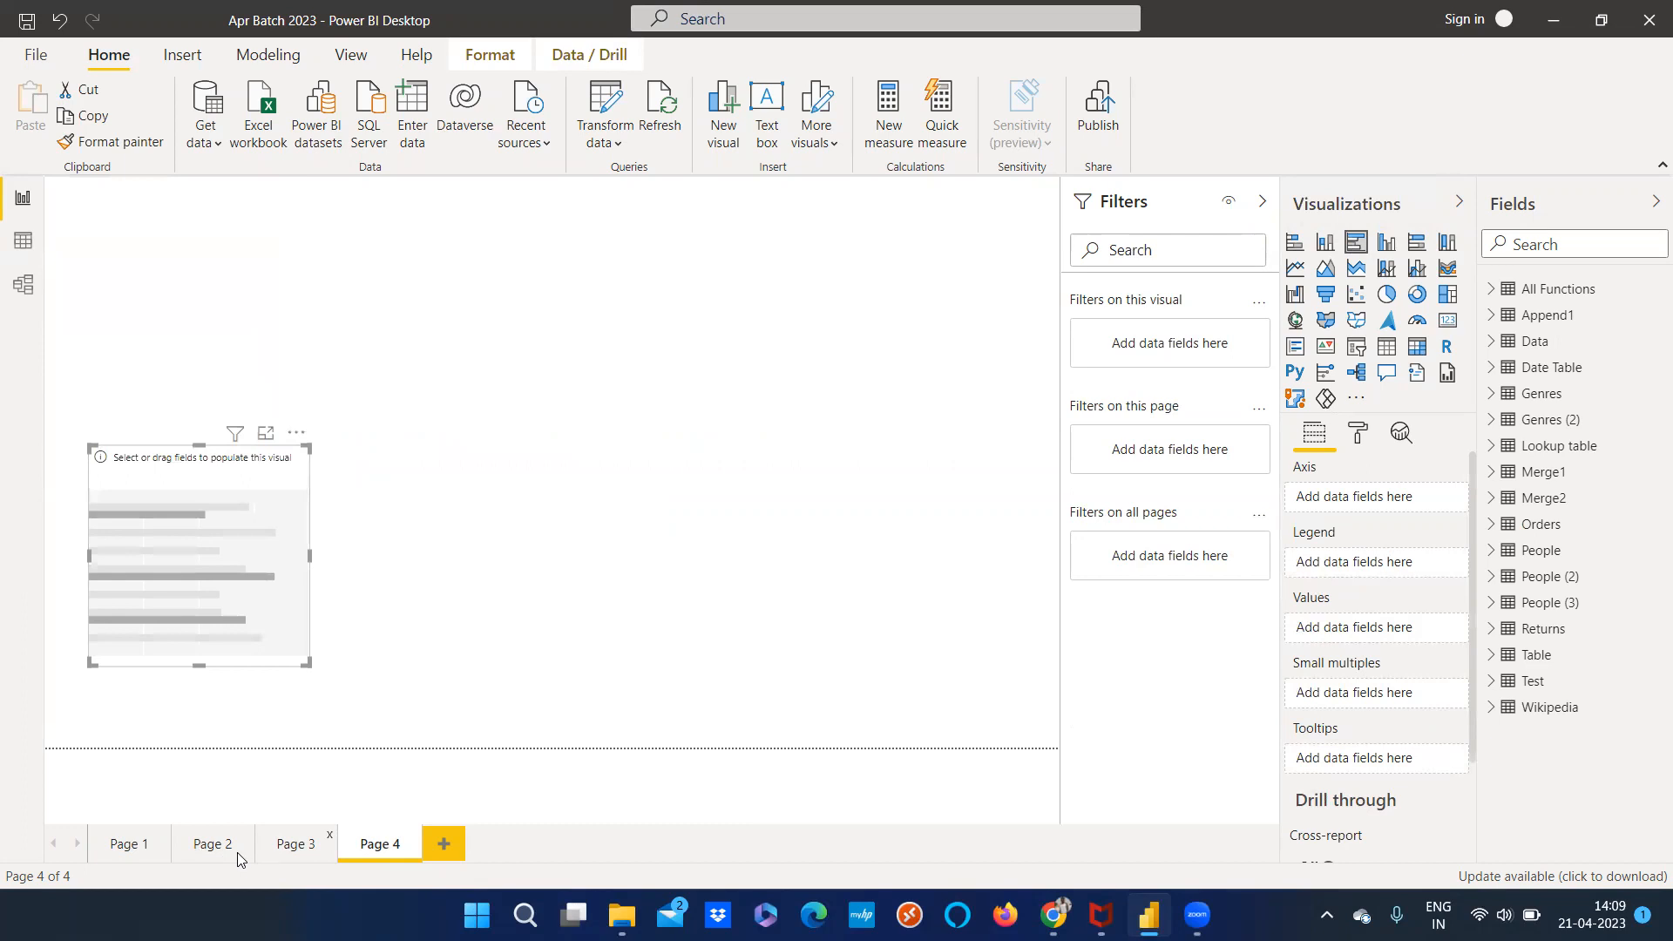
{"action": "left_click", "coordinate": [239, 858]}
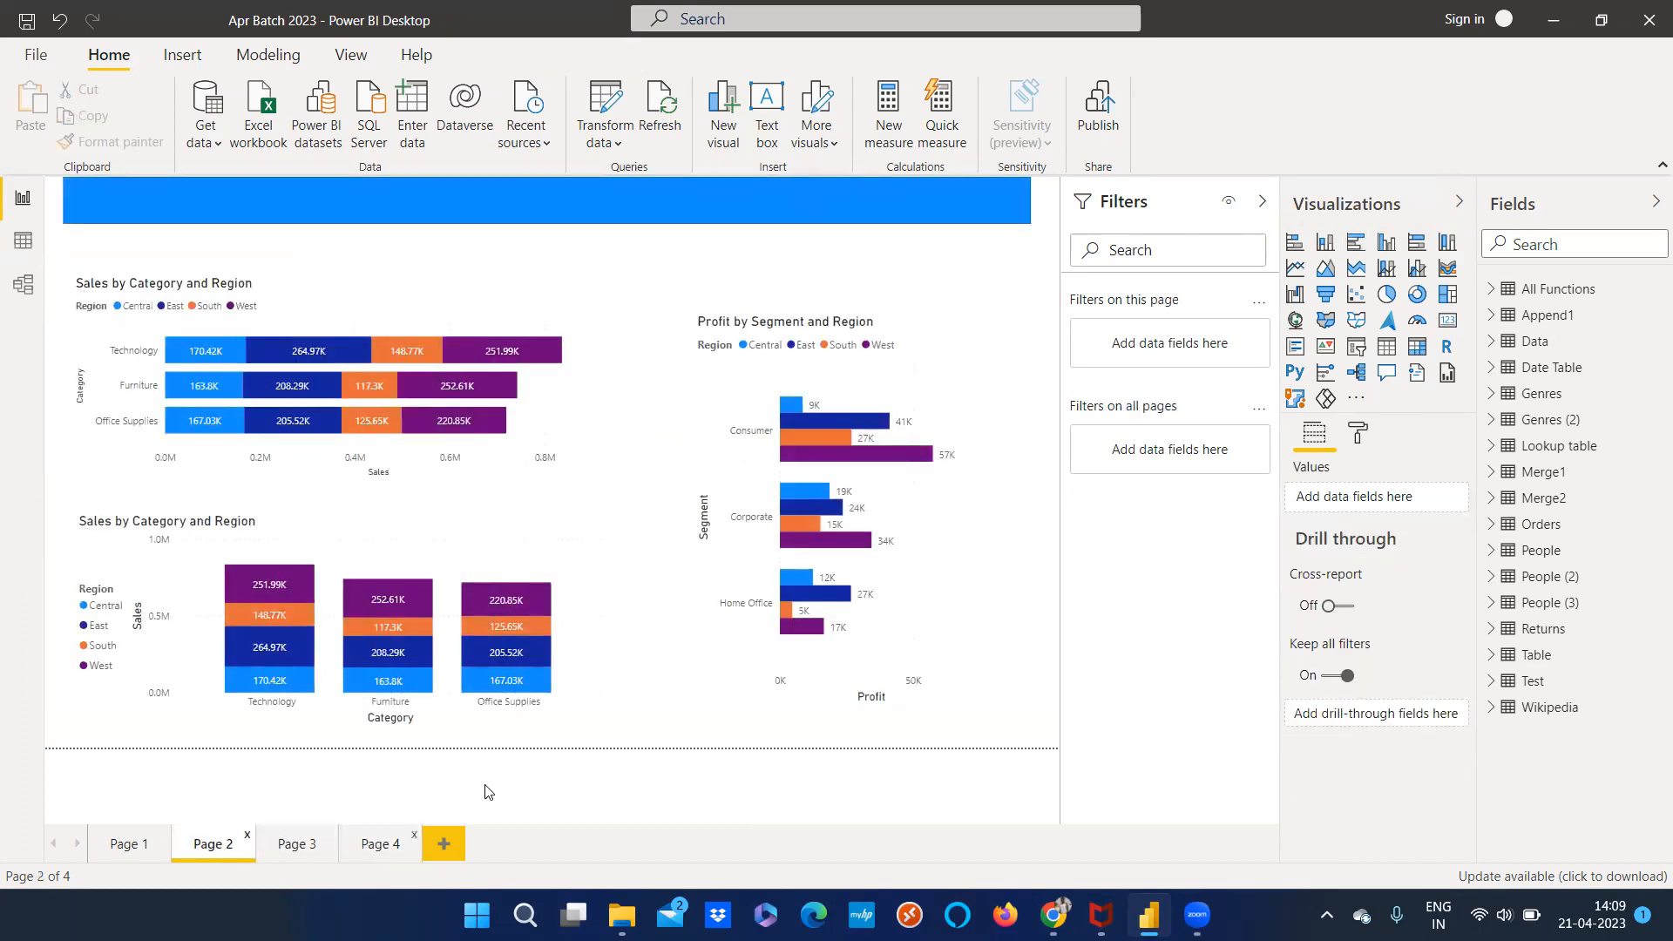
{"action": "left_click", "coordinate": [380, 844]}
Convert the empty visual to a 100% stacked bar chart and enlarge it across the lower-left area of the page
{"action": "left_click", "coordinate": [225, 449]}
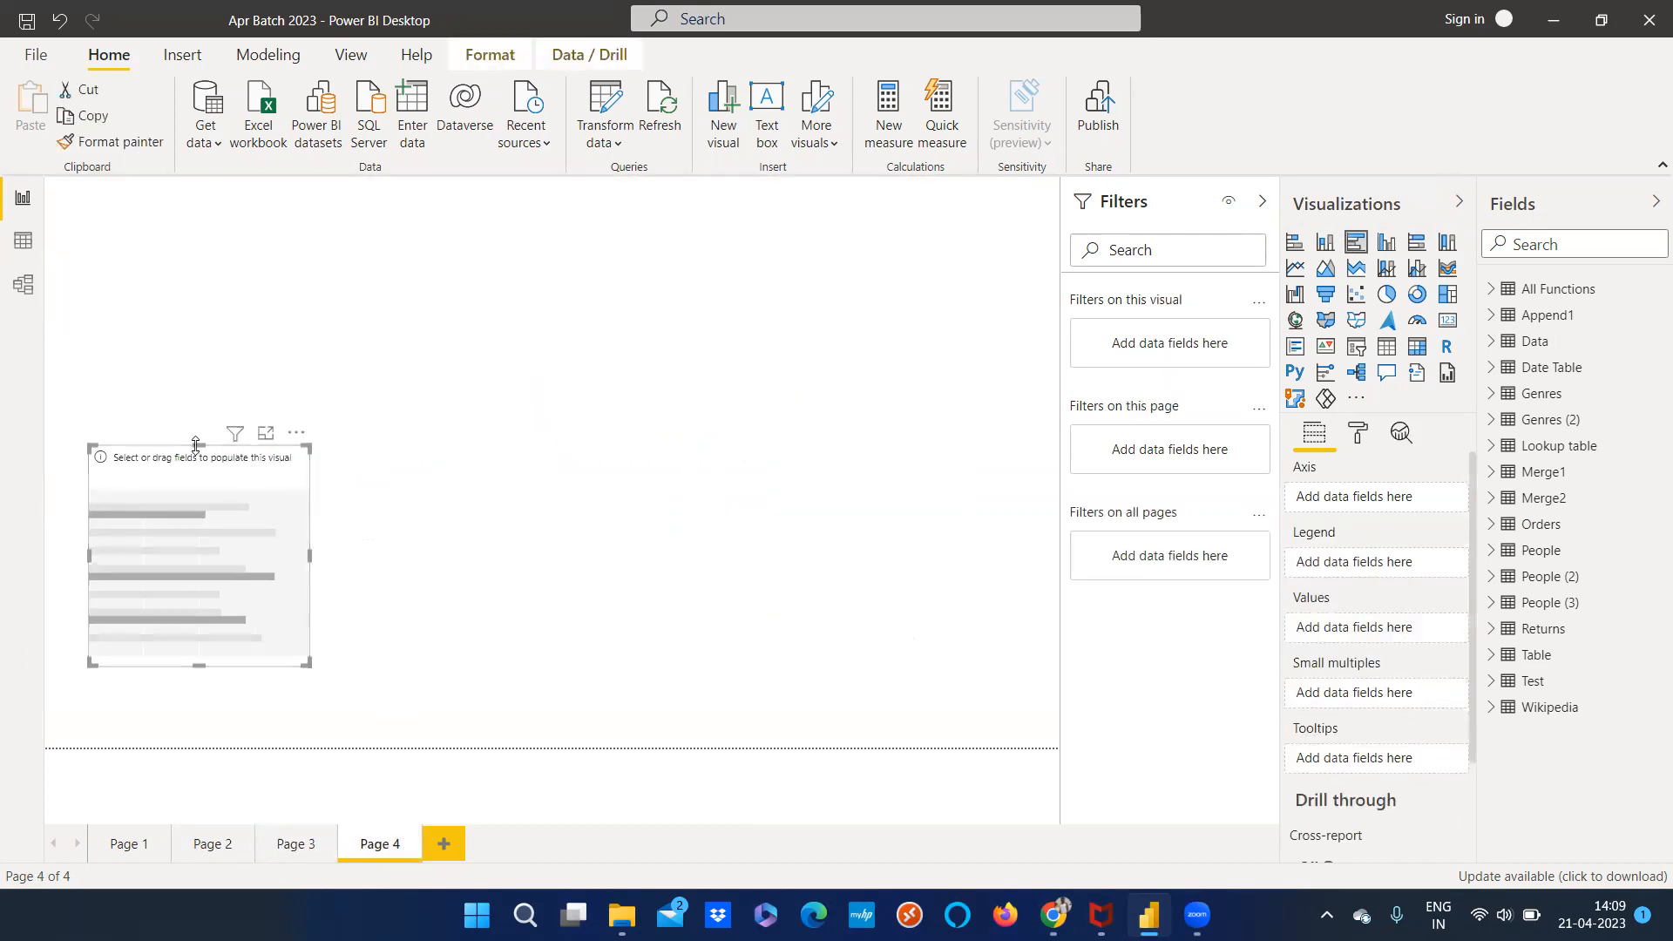
{"action": "left_click_drag", "start_coordinate": [201, 447], "coordinate": [200, 304]}
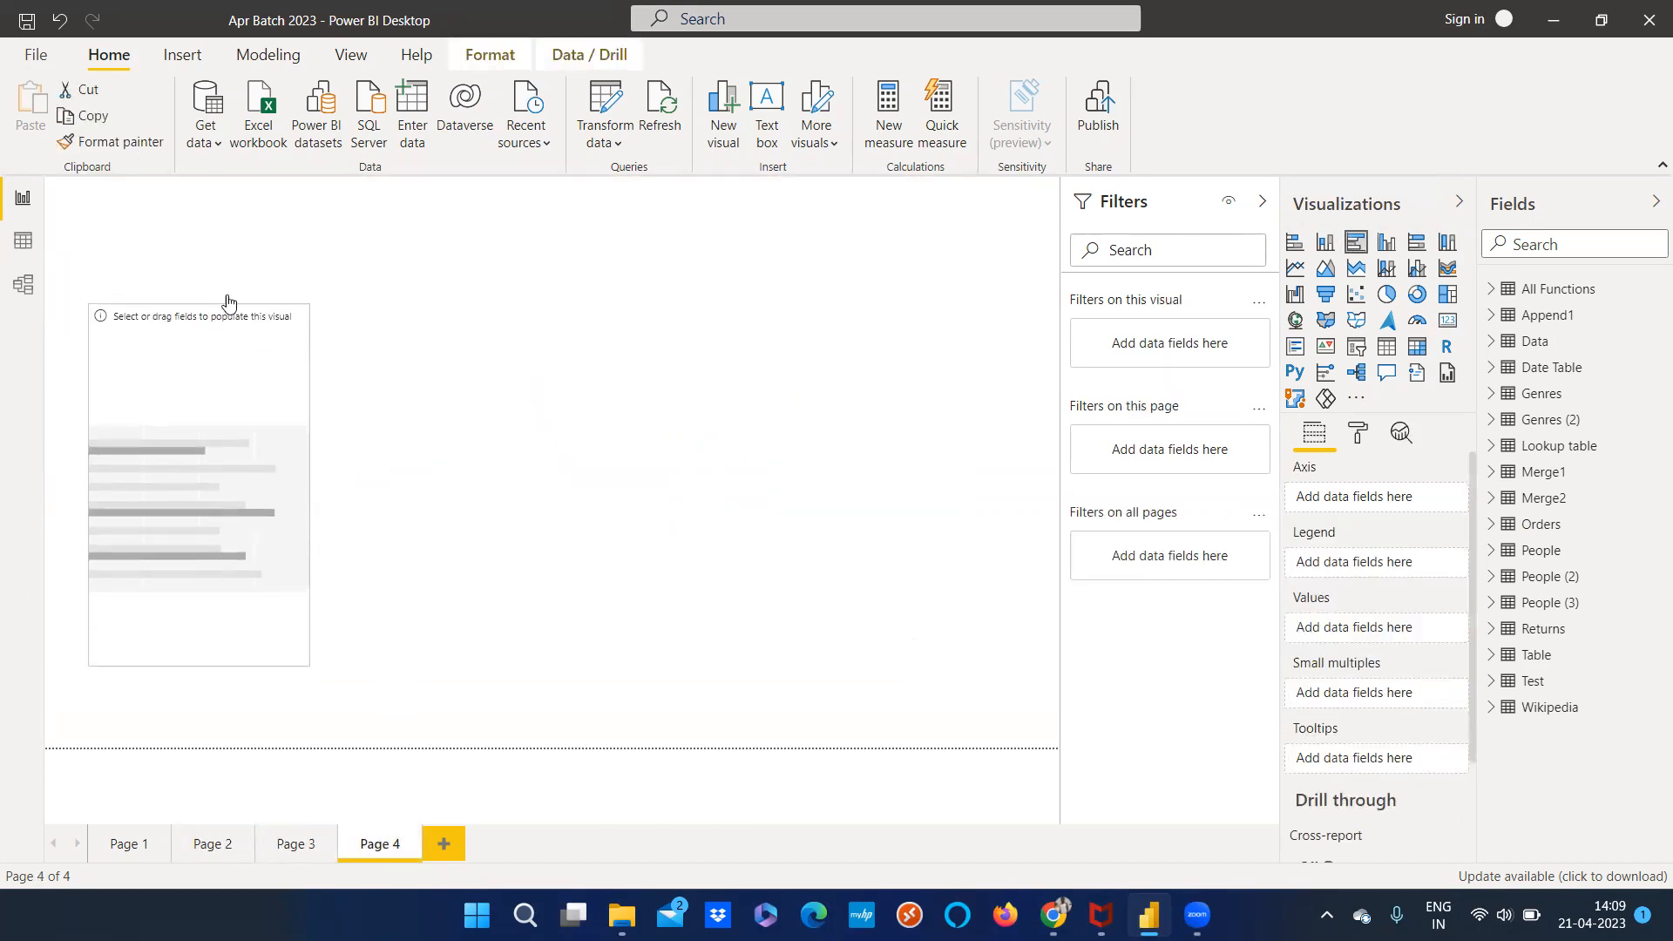
{"action": "left_click", "coordinate": [1428, 241]}
{"action": "left_click_drag", "start_coordinate": [306, 663], "coordinate": [500, 729]}
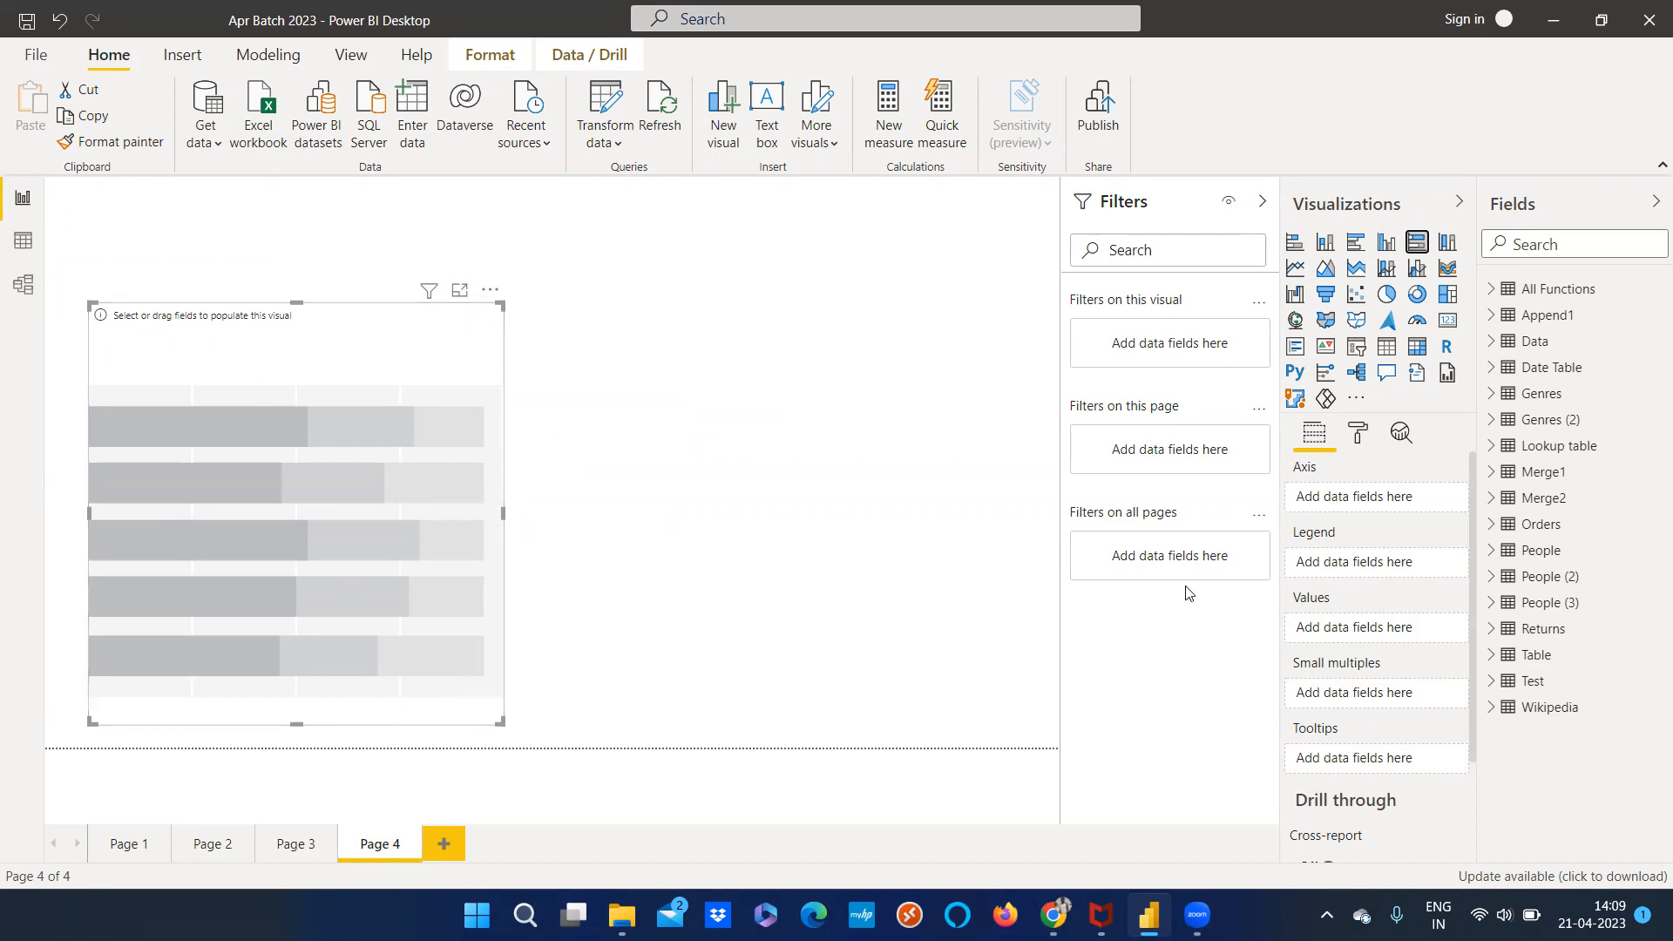
Plot Sales as the values against Category on the axis, using fields from the Orders table
{"action": "left_click", "coordinate": [1492, 525]}
{"action": "left_click_drag", "start_coordinate": [1584, 582], "coordinate": [1376, 509]}
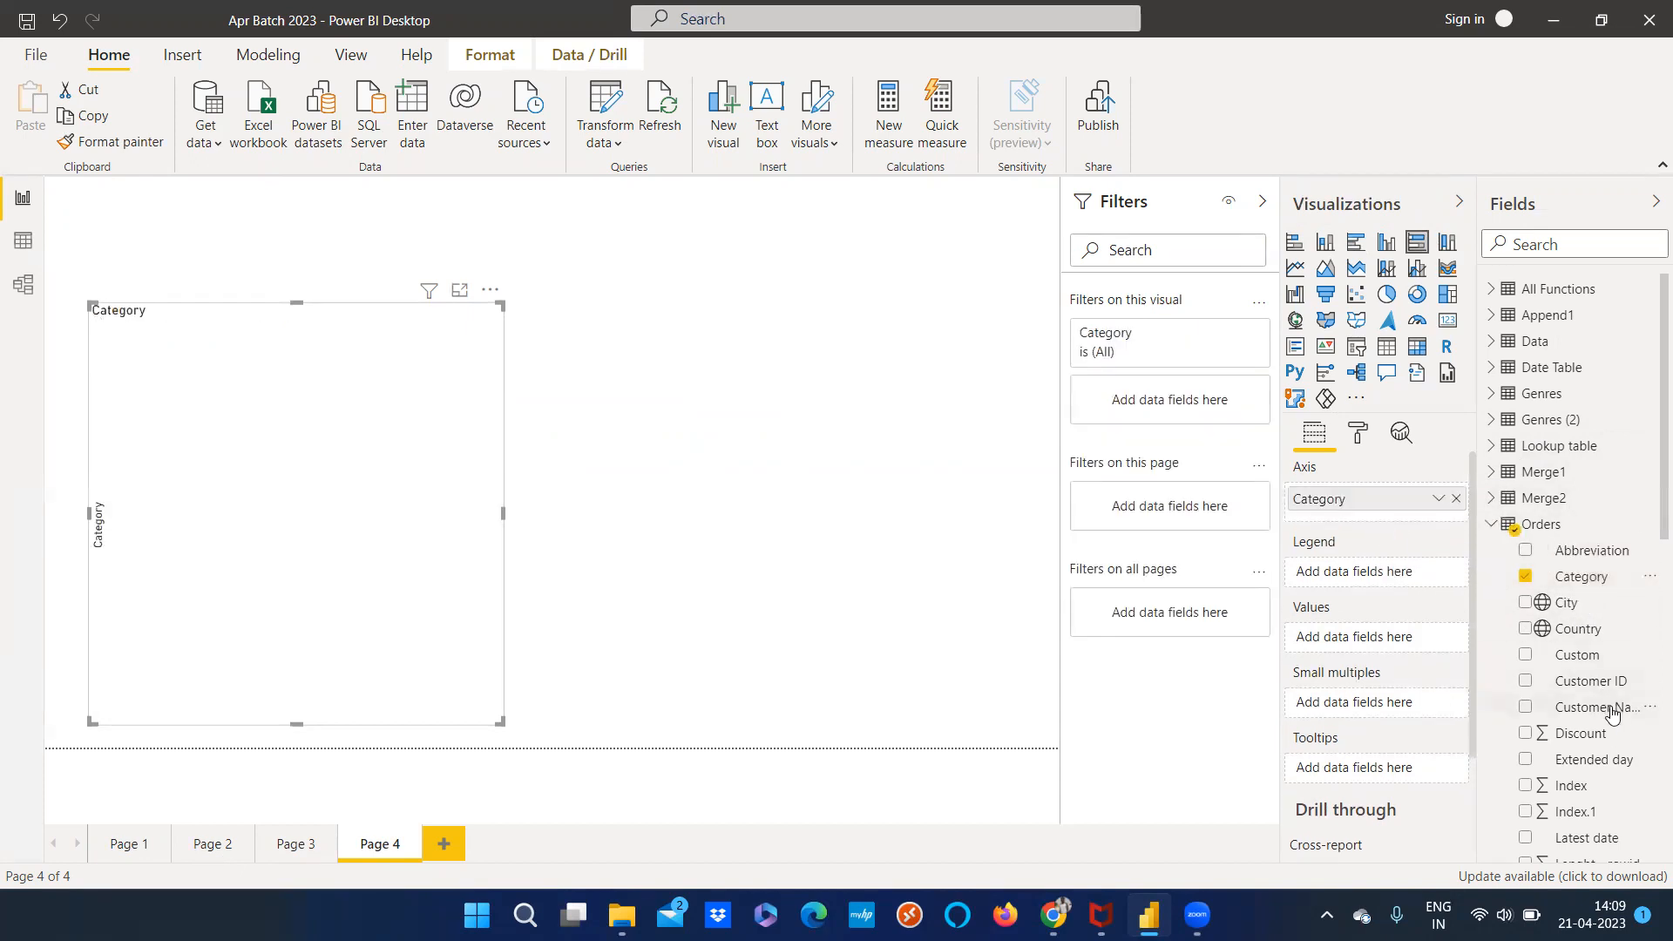
{"action": "scroll", "coordinate": [1604, 710], "scroll_direction": "down", "scroll_amount": 6}
{"action": "left_click_drag", "start_coordinate": [1596, 620], "coordinate": [1396, 643]}
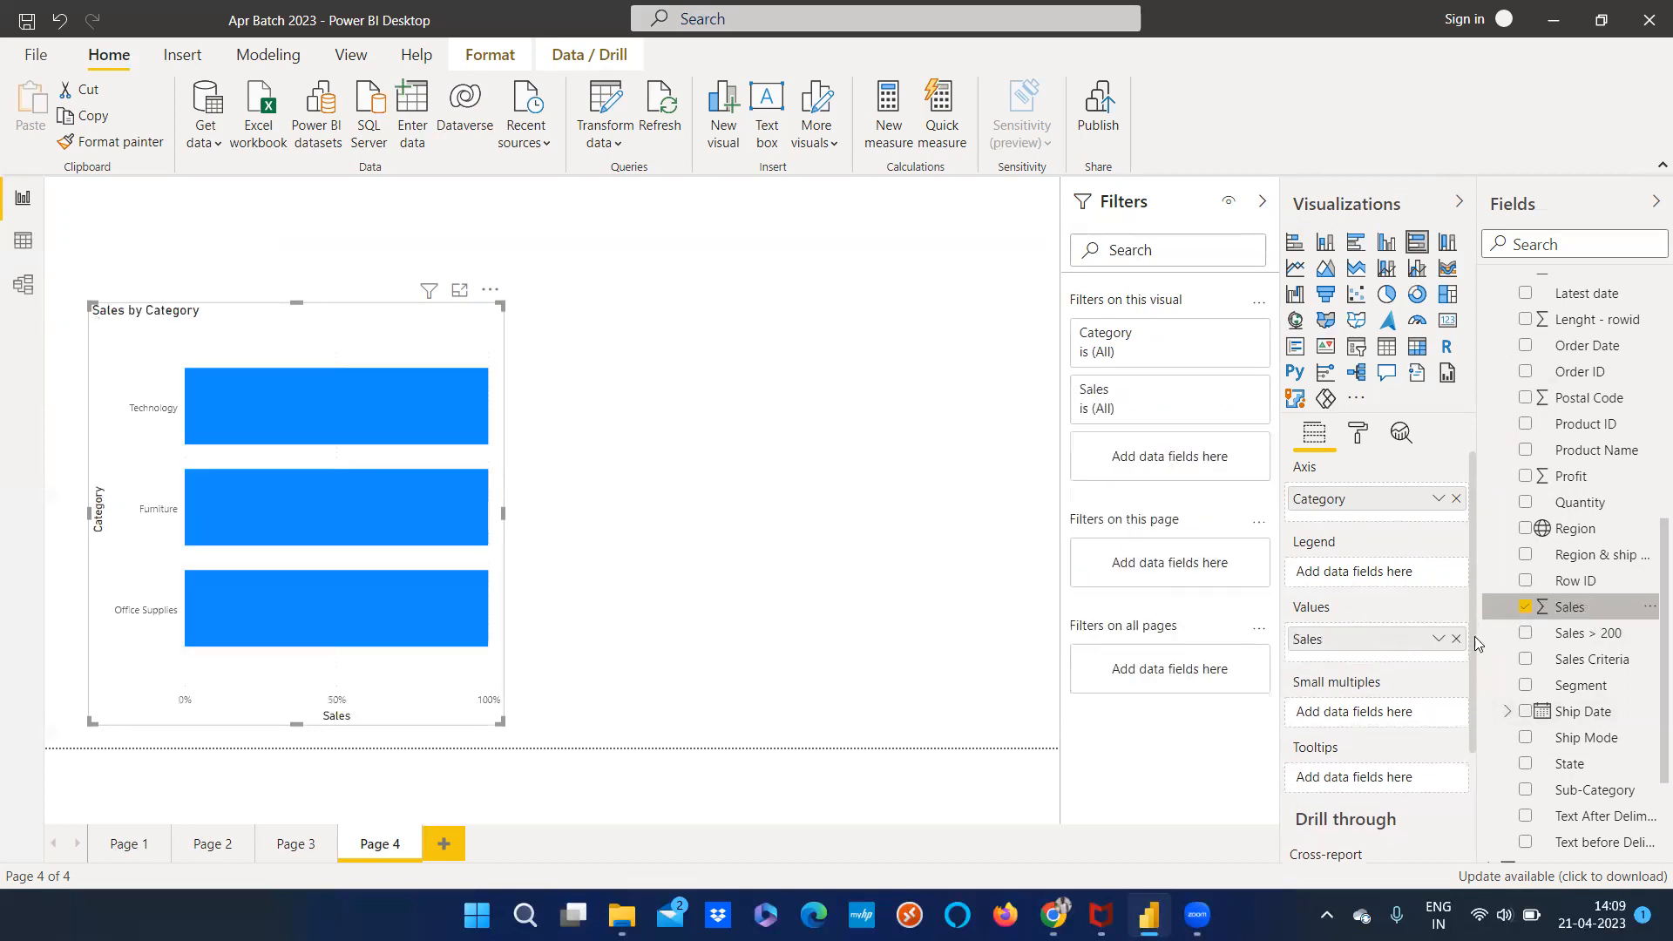
Add the Orders Region field as the chart's legend and widen the chart to about half the page width
{"action": "scroll", "coordinate": [1589, 575], "scroll_direction": "up", "scroll_amount": 3}
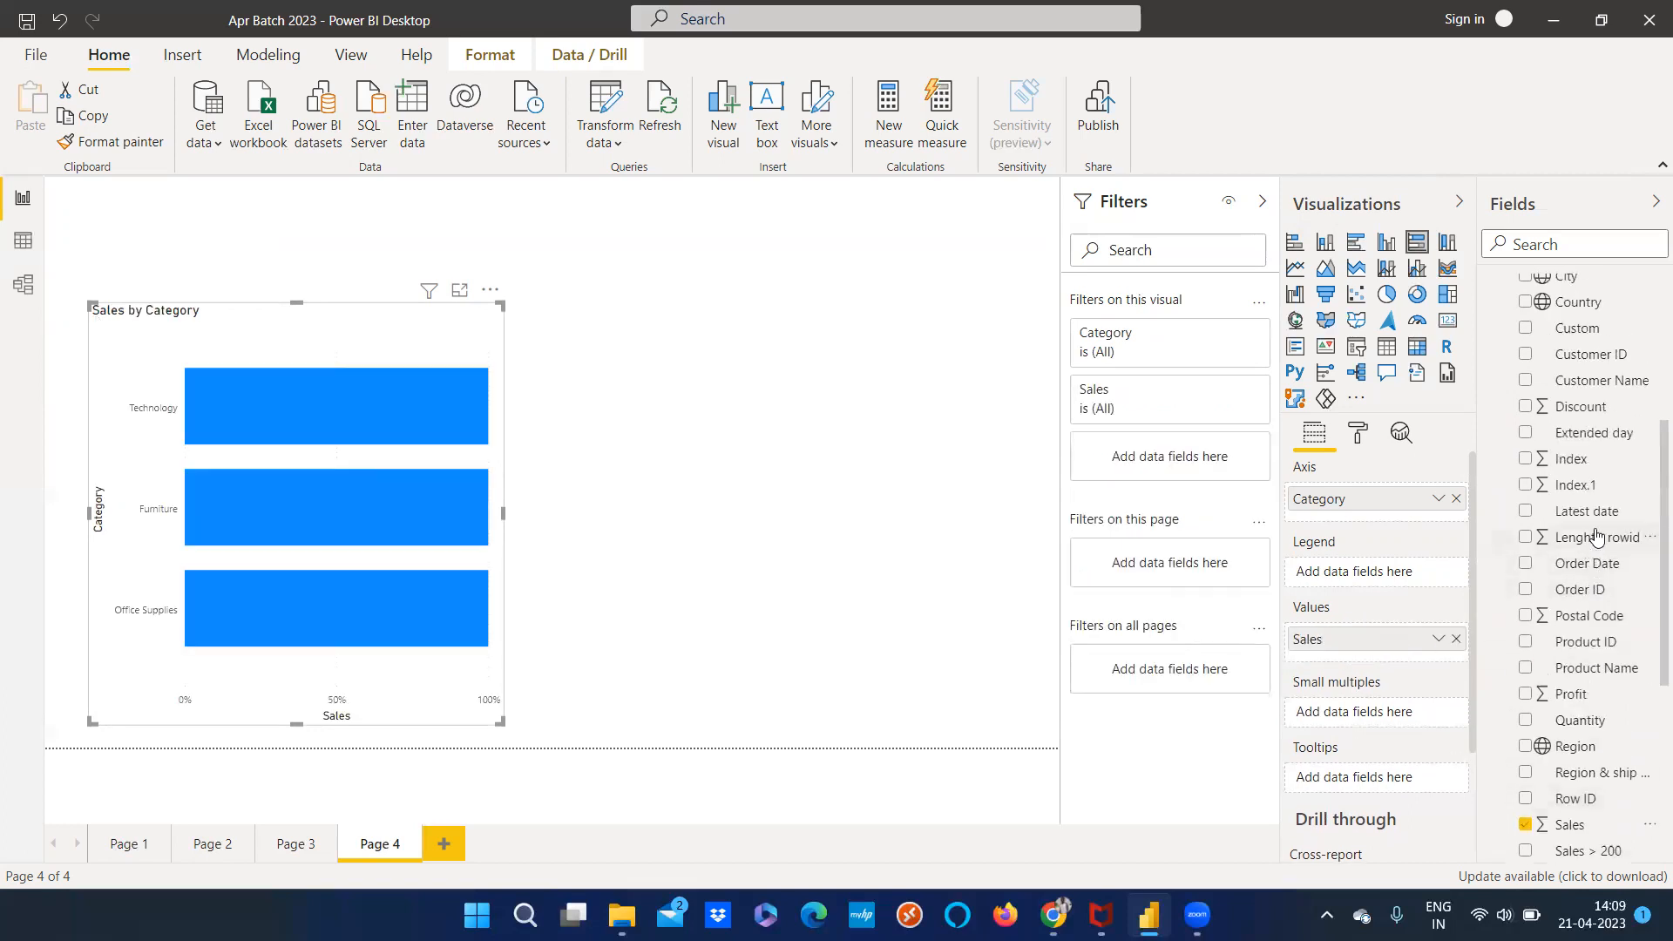
{"action": "scroll", "coordinate": [1602, 627], "scroll_direction": "up", "scroll_amount": 3}
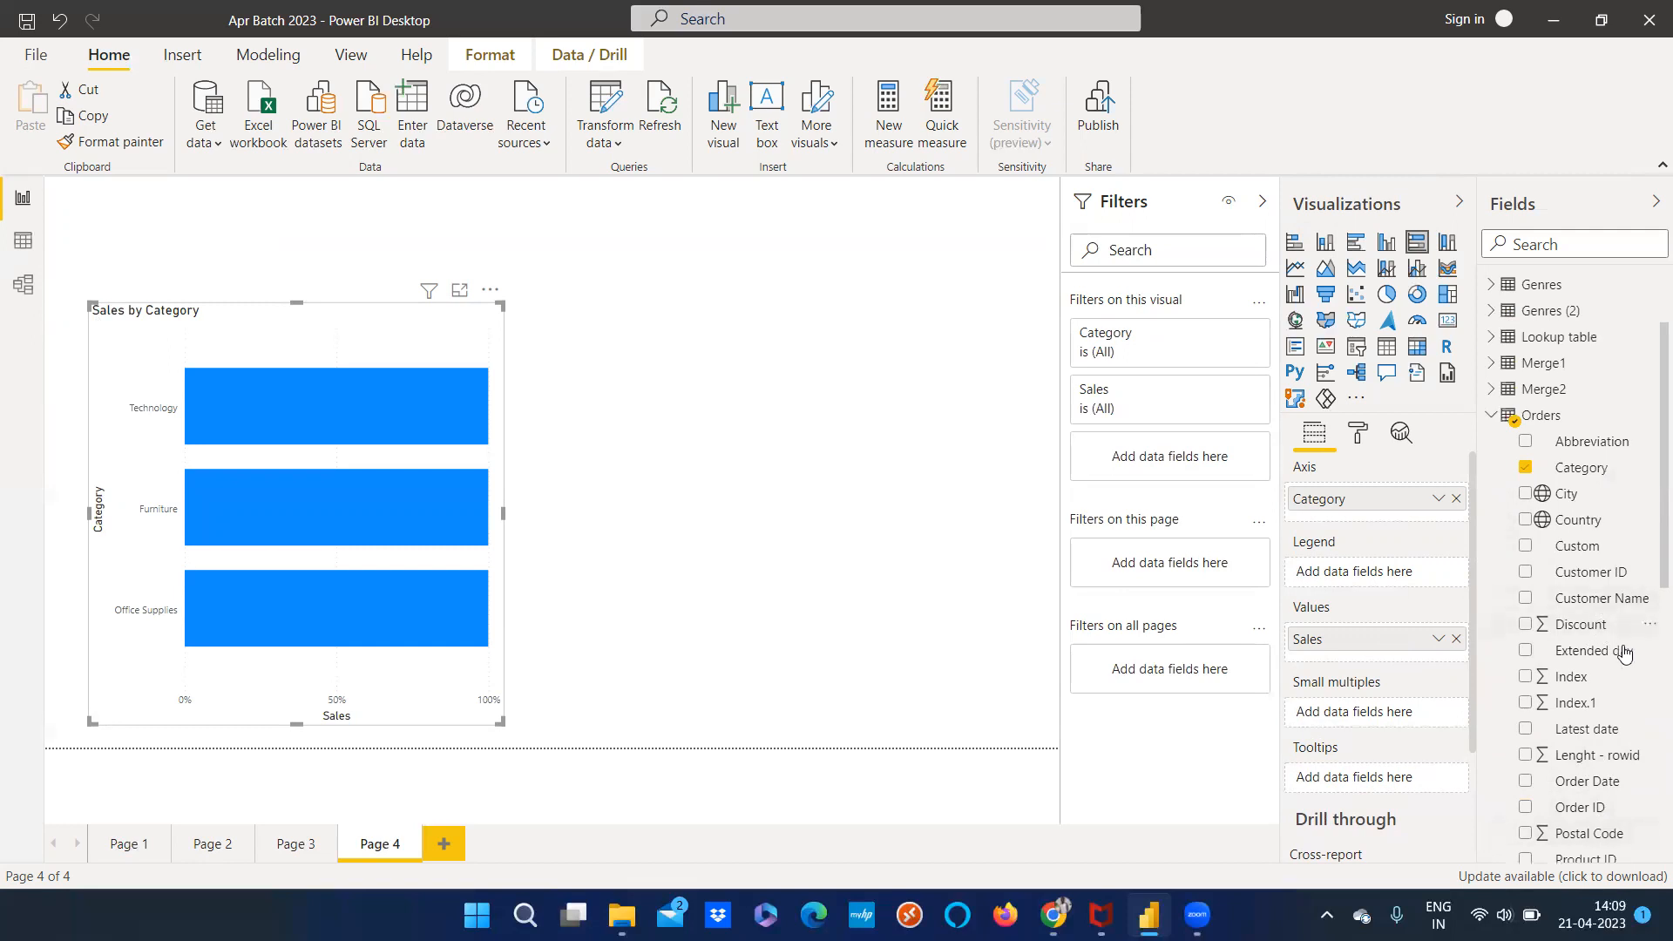
{"action": "scroll", "coordinate": [1619, 653], "scroll_direction": "down", "scroll_amount": 4}
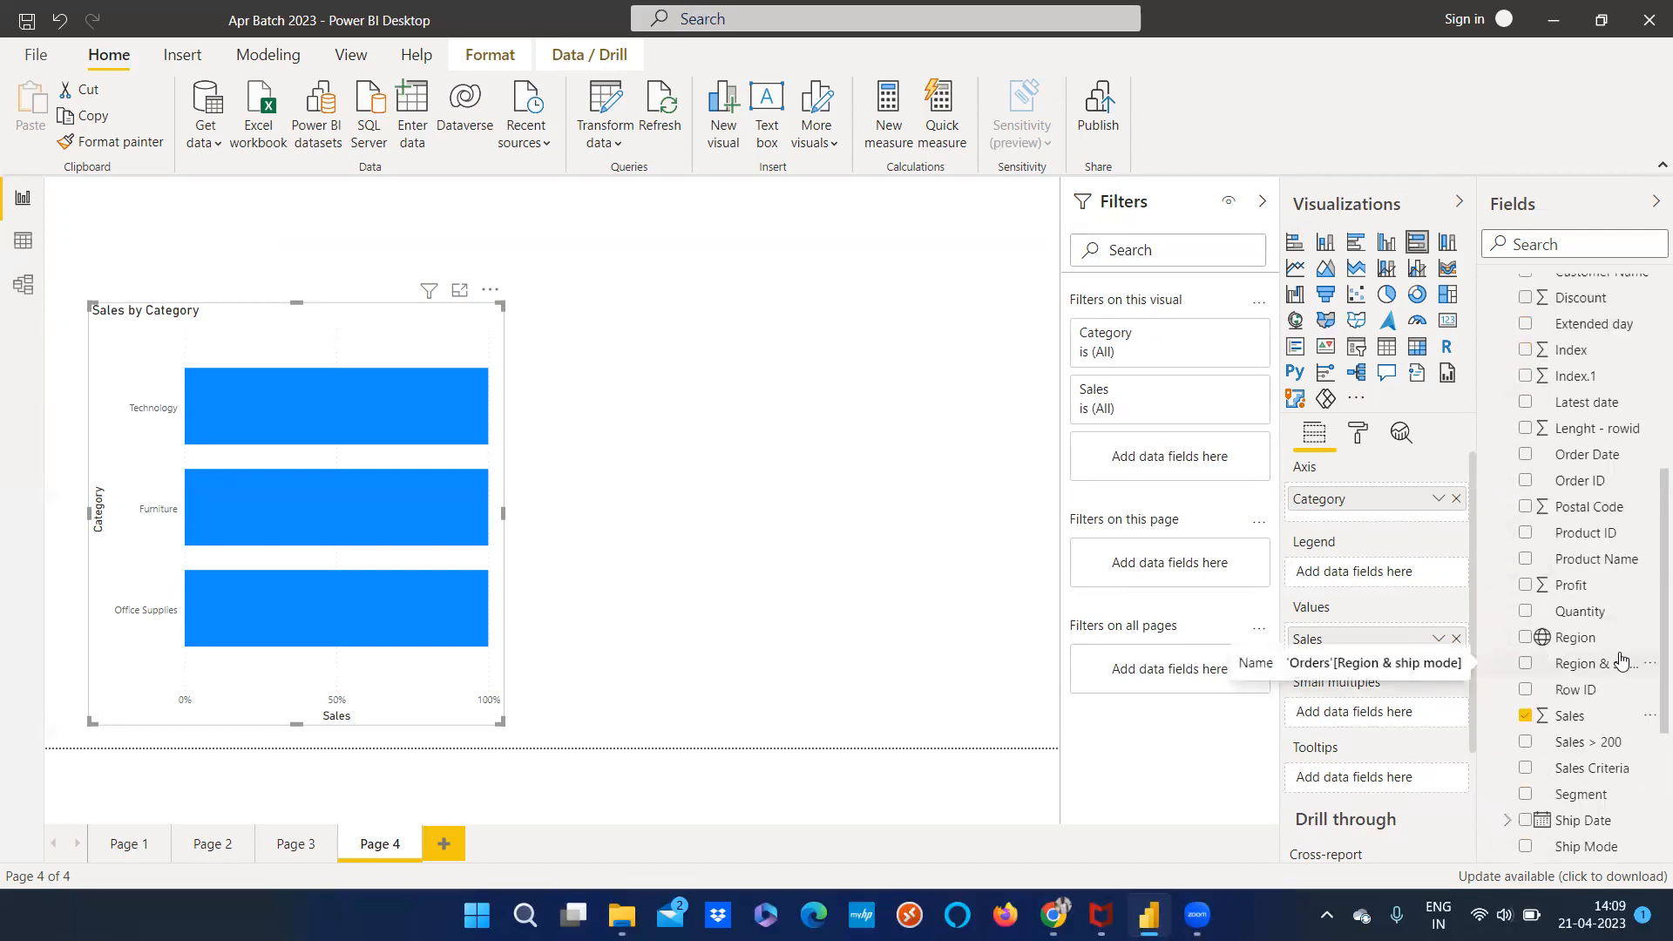
{"action": "left_click_drag", "start_coordinate": [1543, 639], "coordinate": [1369, 586]}
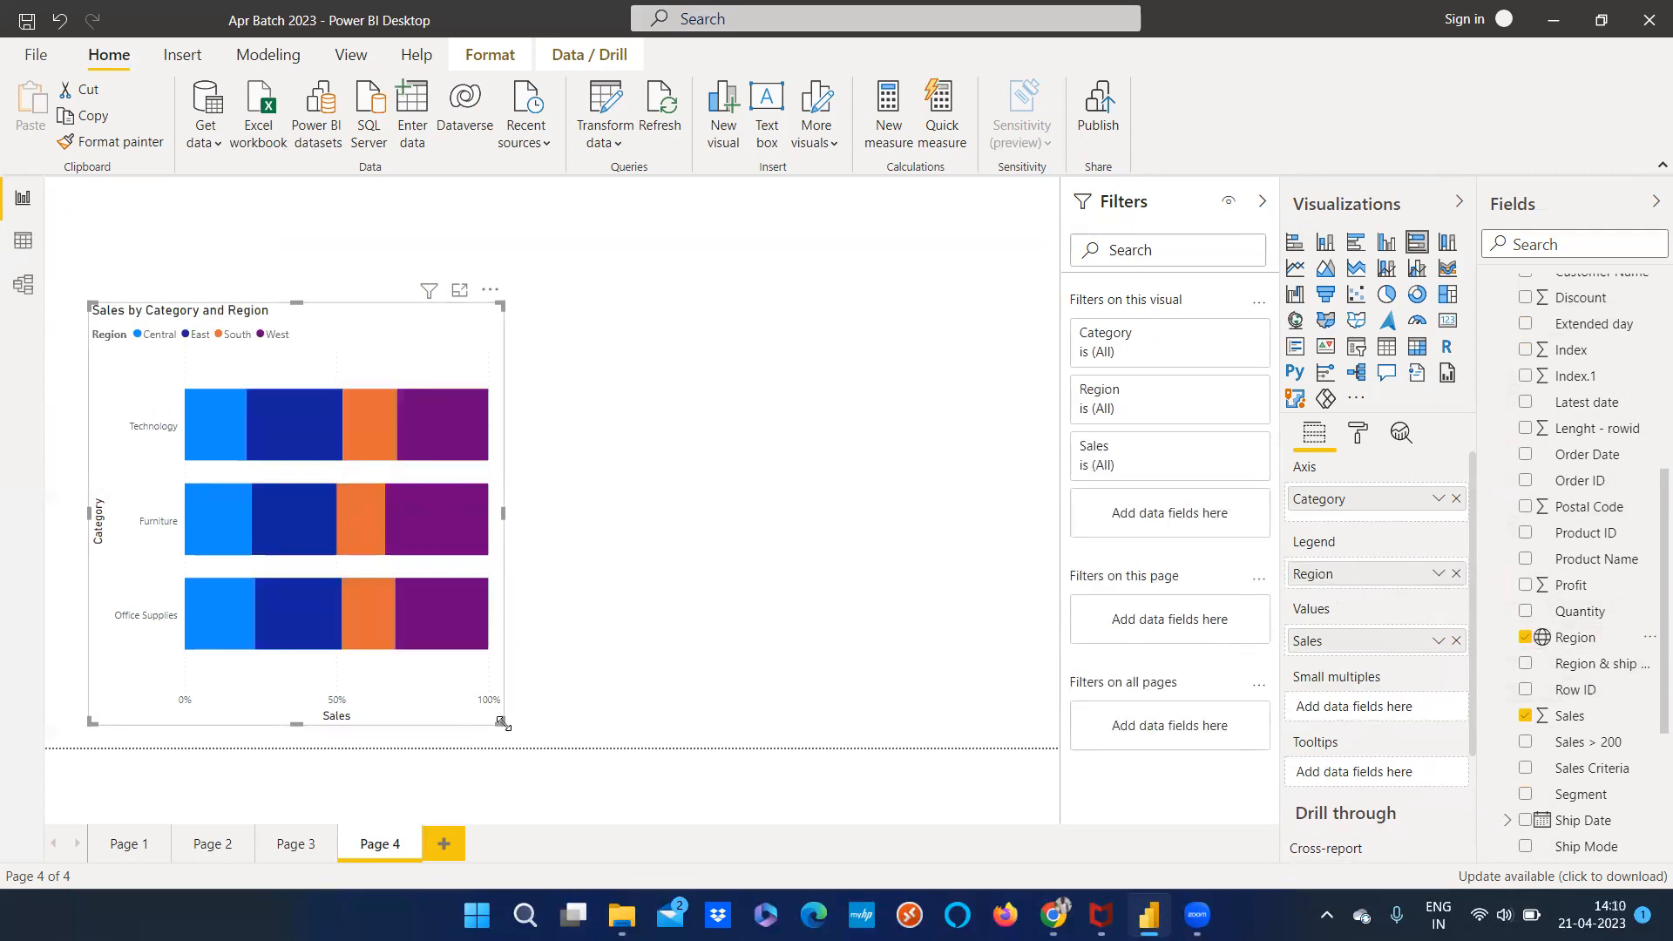
{"action": "left_click_drag", "start_coordinate": [502, 722], "coordinate": [565, 723]}
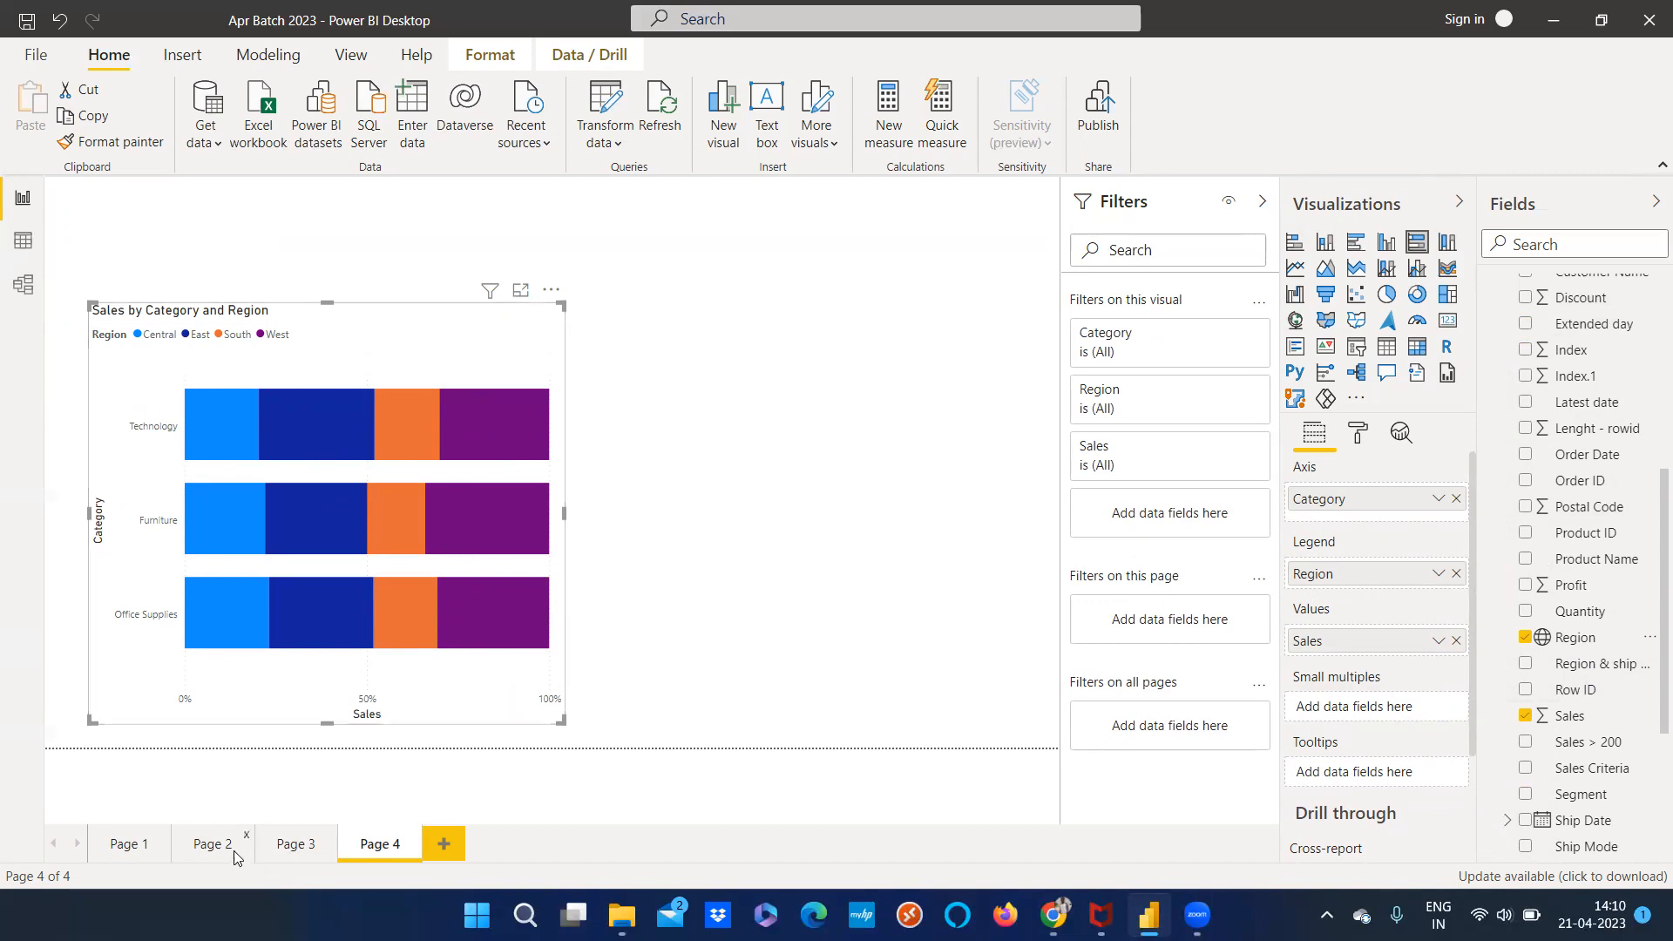
Compare with the stacked charts on Page 2 and examine each region's percentage share of sales in the Page 4 chart
{"action": "left_click", "coordinate": [212, 844]}
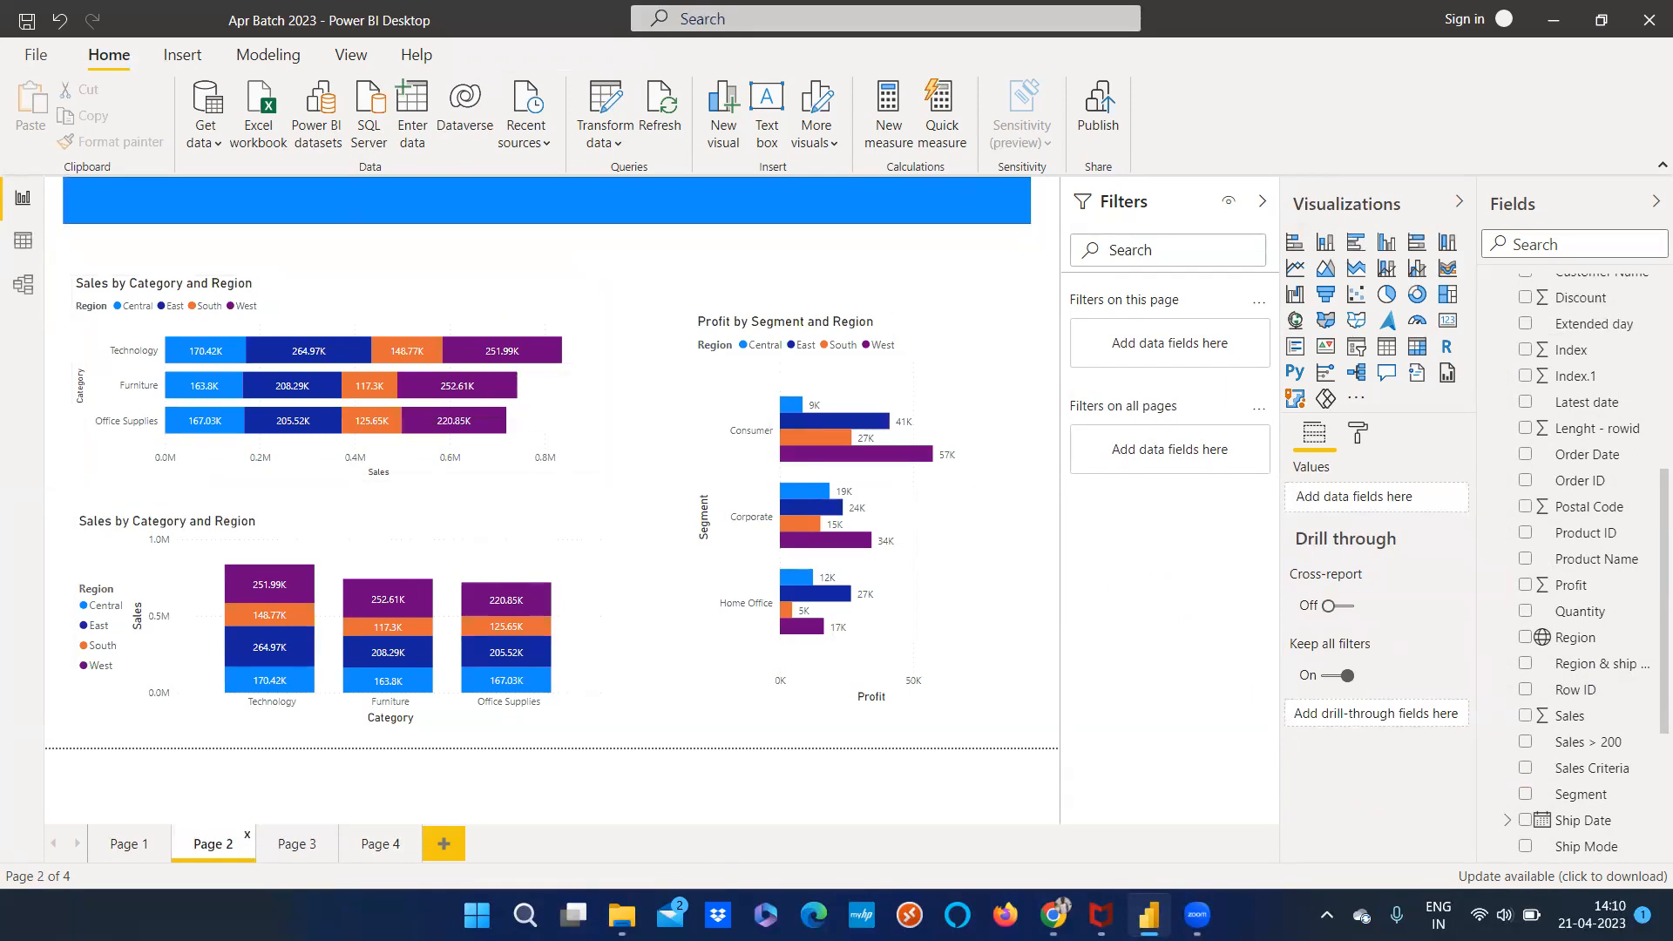
{"action": "left_click", "coordinate": [380, 844]}
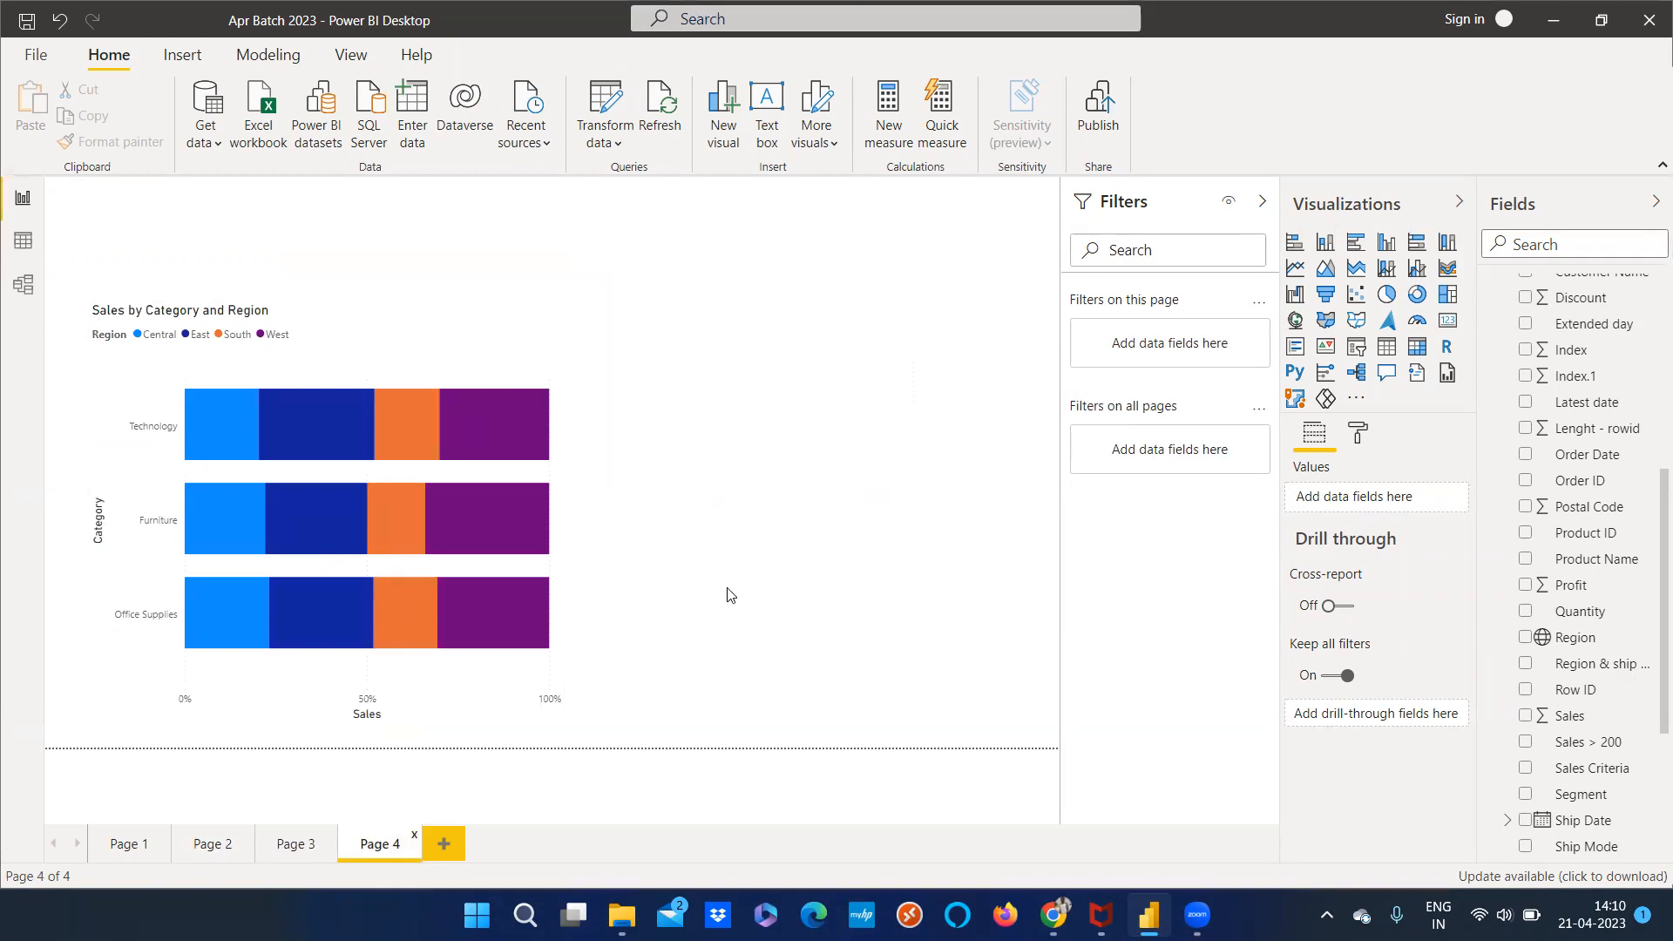
{"action": "left_click", "coordinate": [547, 447]}
{"action": "left_click", "coordinate": [561, 449]}
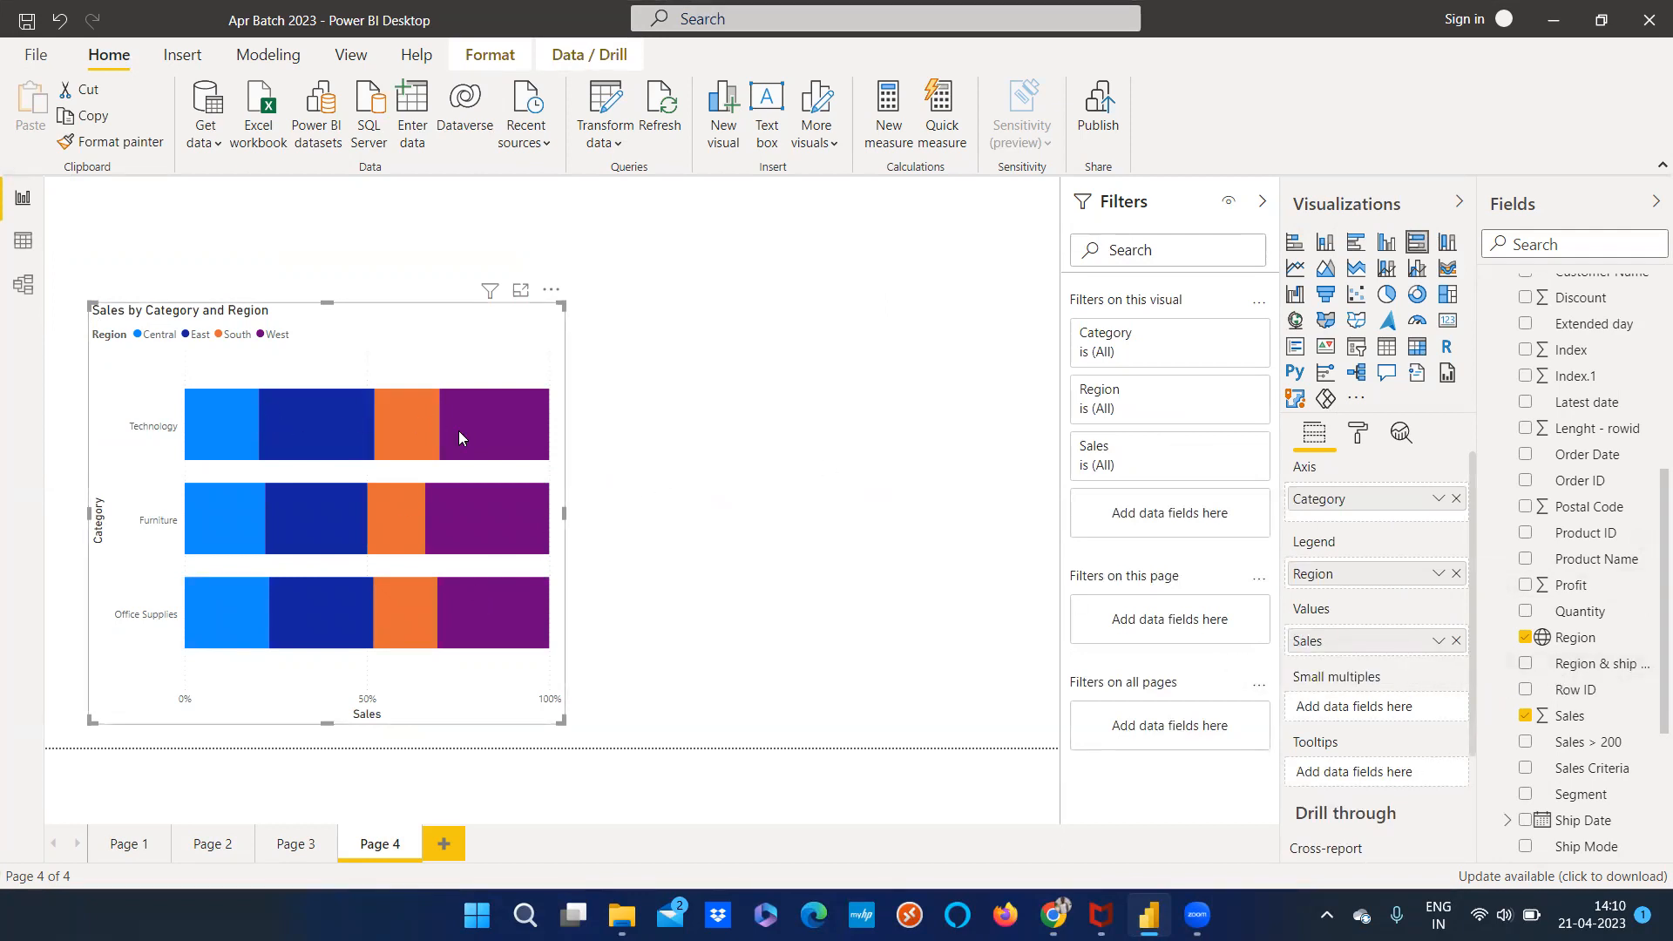
{"action": "mouse_move", "coordinate": [514, 452]}
{"action": "mouse_move", "coordinate": [296, 425]}
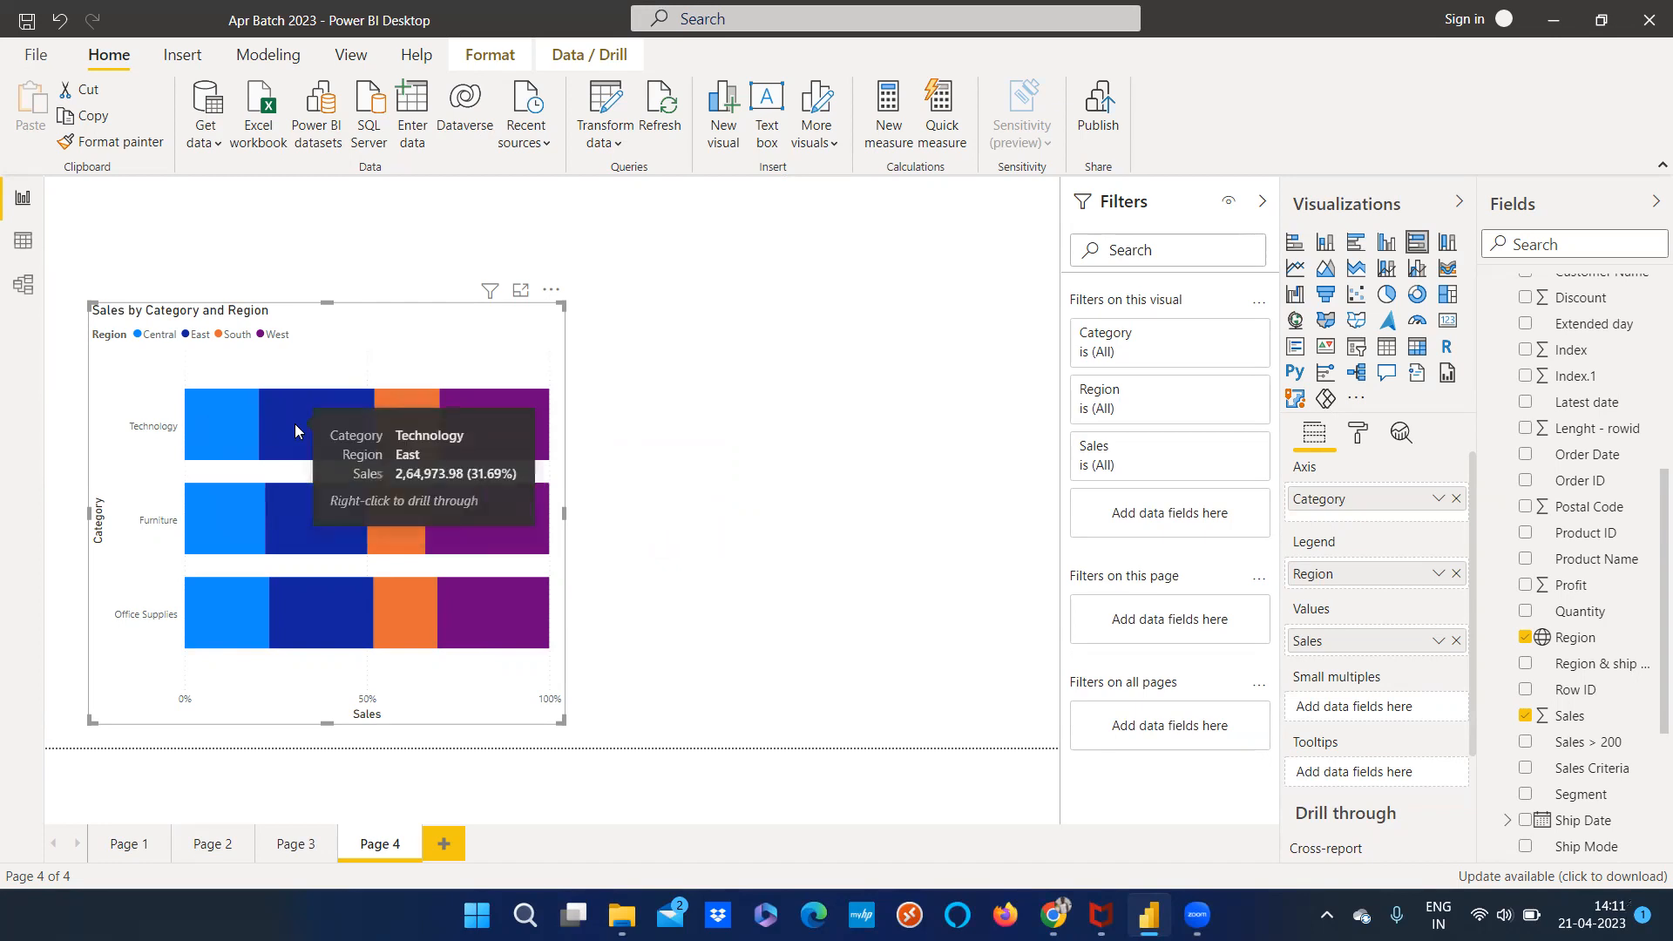
{"action": "mouse_move", "coordinate": [488, 415]}
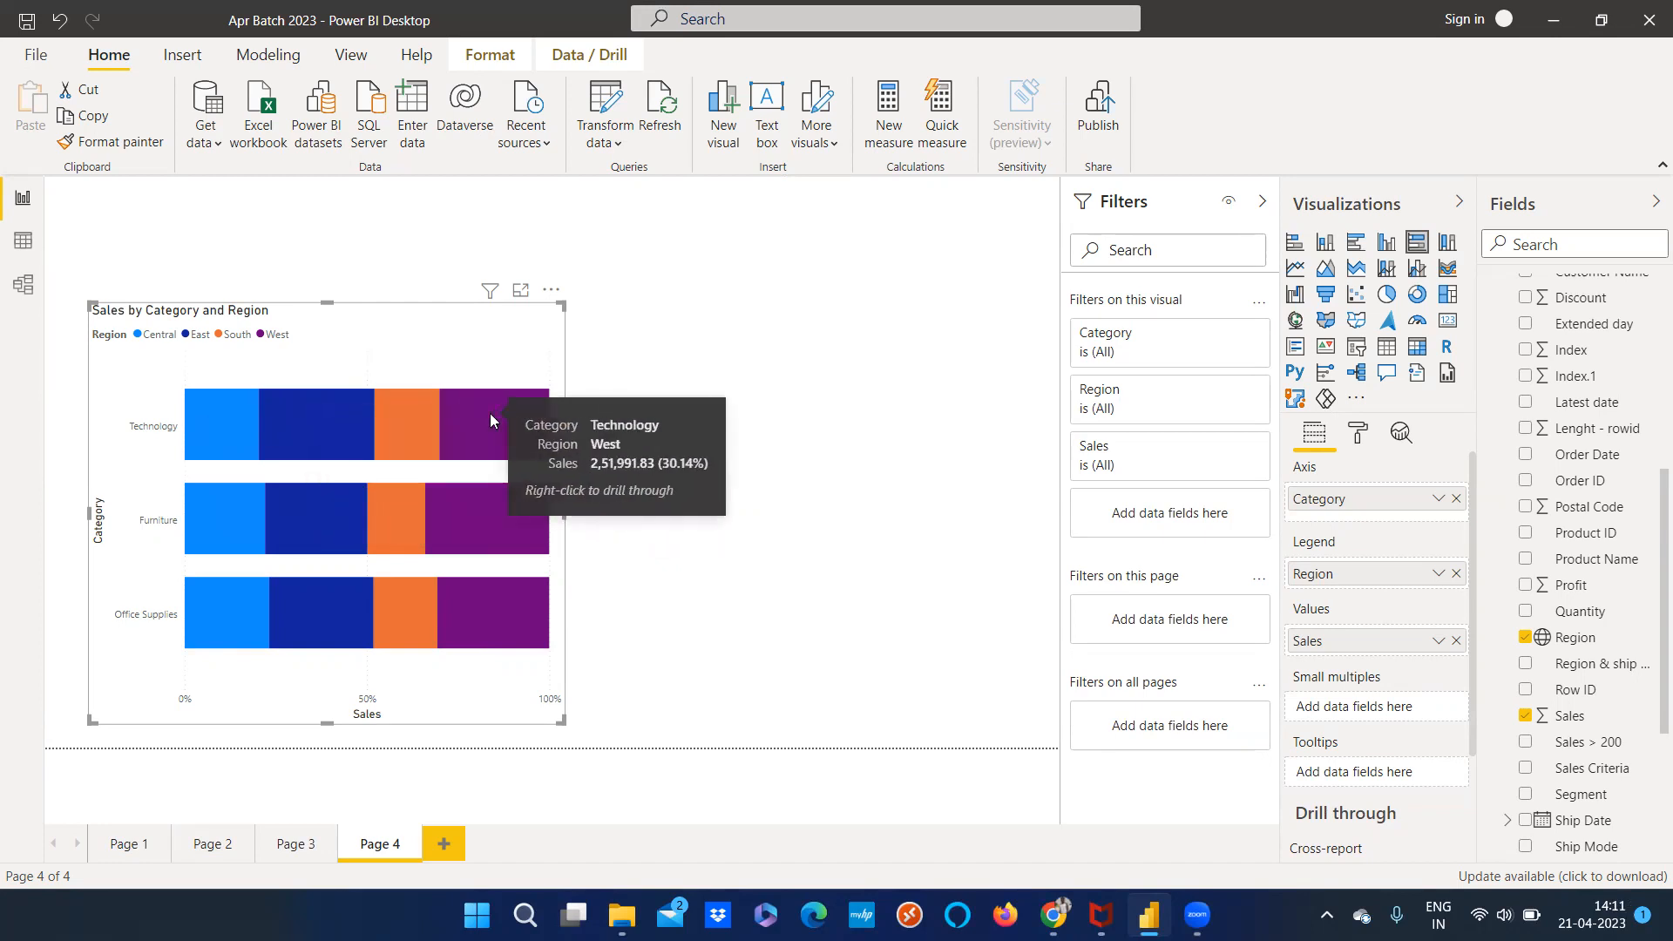
{"action": "mouse_move", "coordinate": [225, 427]}
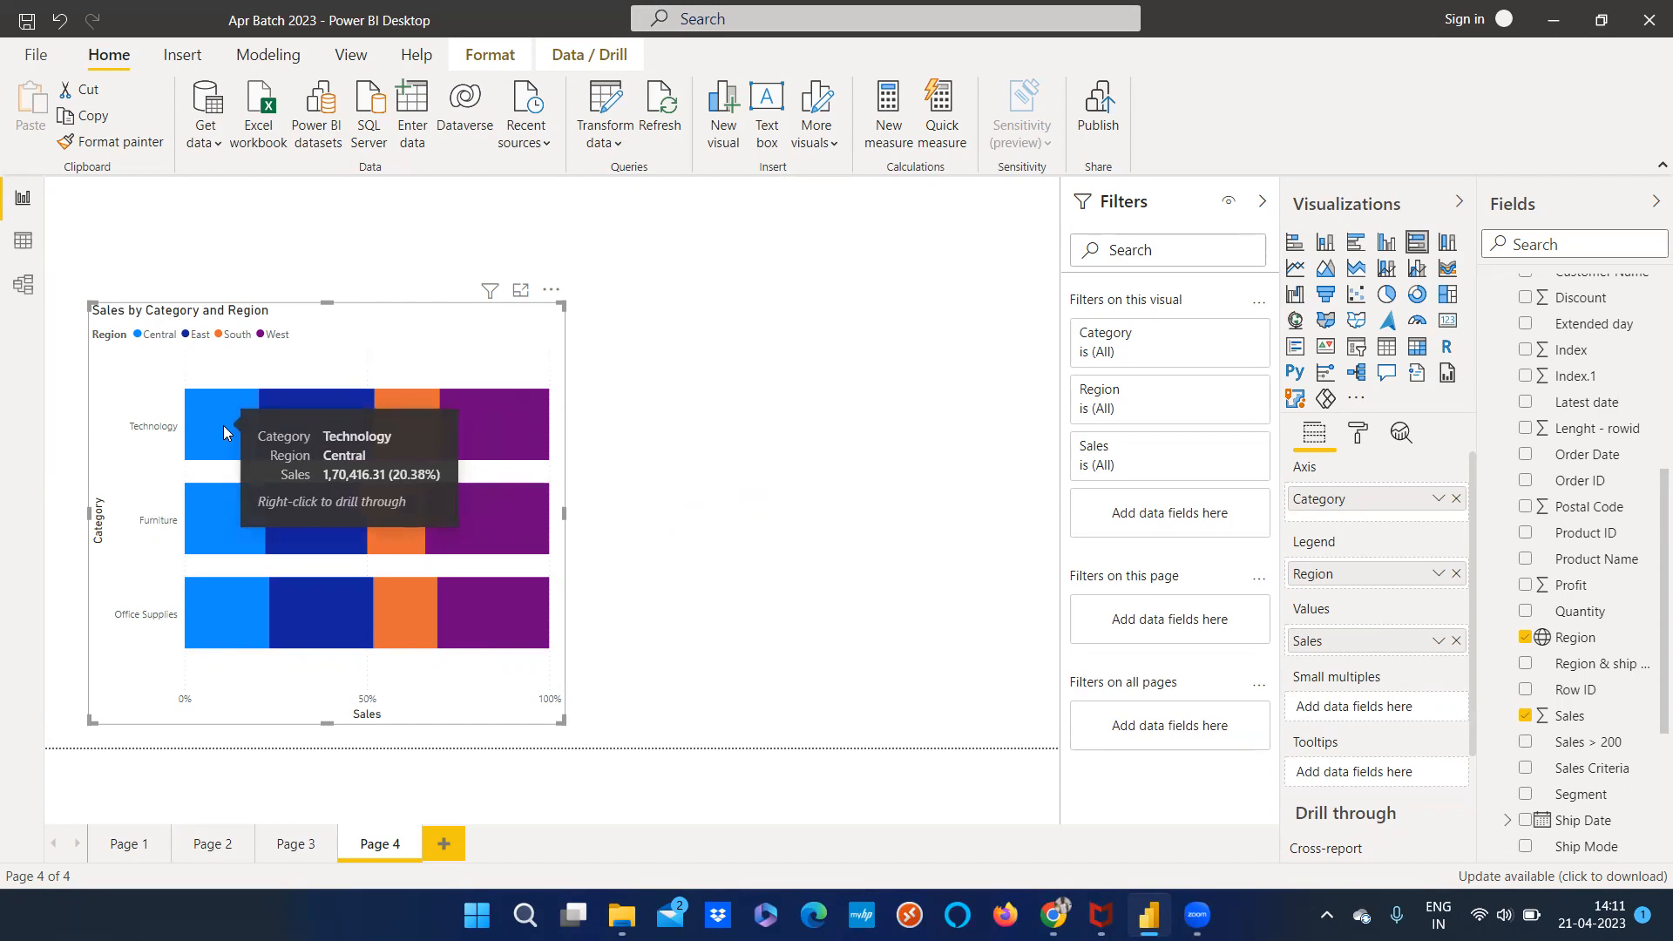
{"action": "mouse_move", "coordinate": [397, 427]}
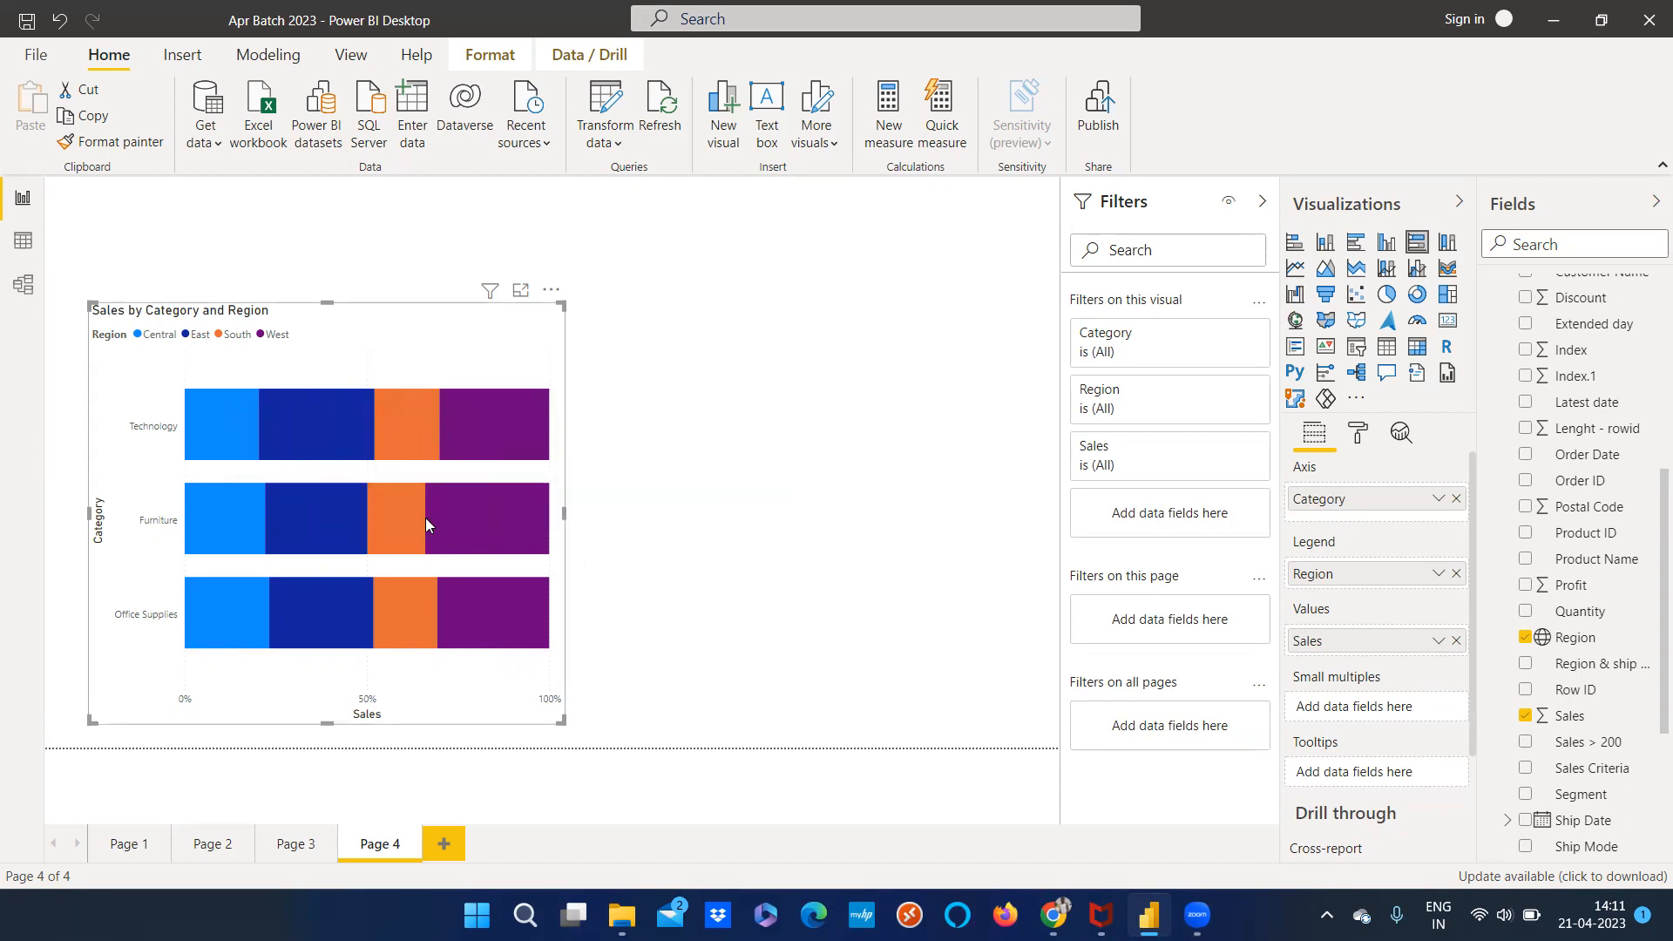
{"action": "mouse_move", "coordinate": [426, 523]}
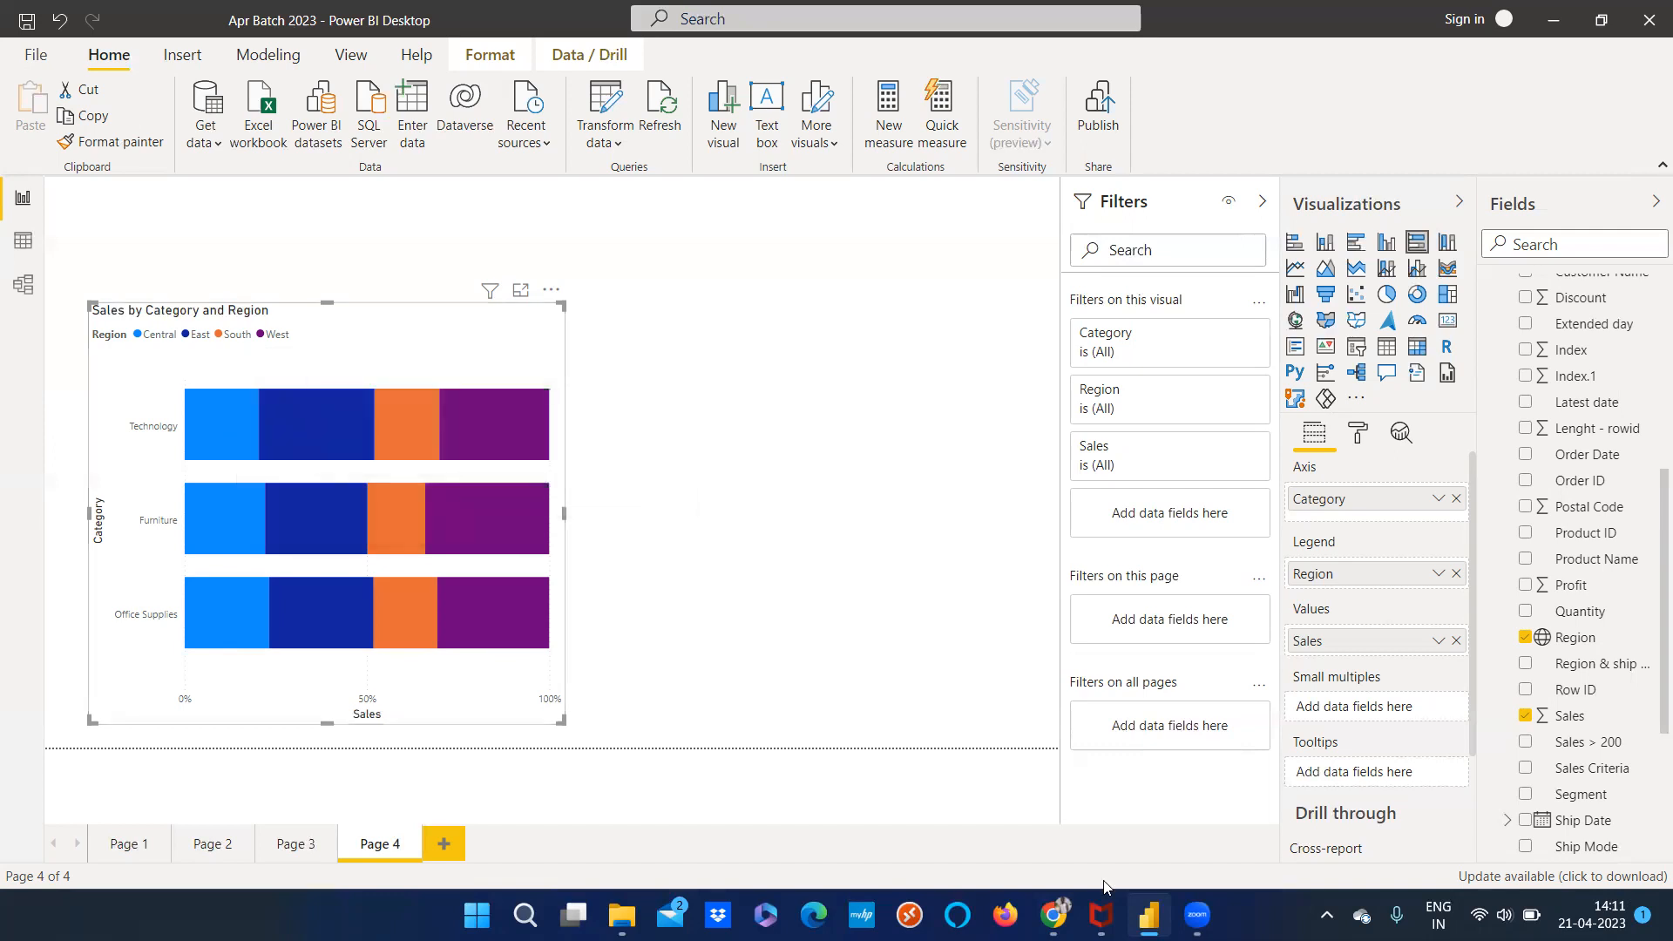
Narrow the Sales by Category and Region chart and position it at the page's lower-left corner
{"action": "left_click", "coordinate": [734, 532]}
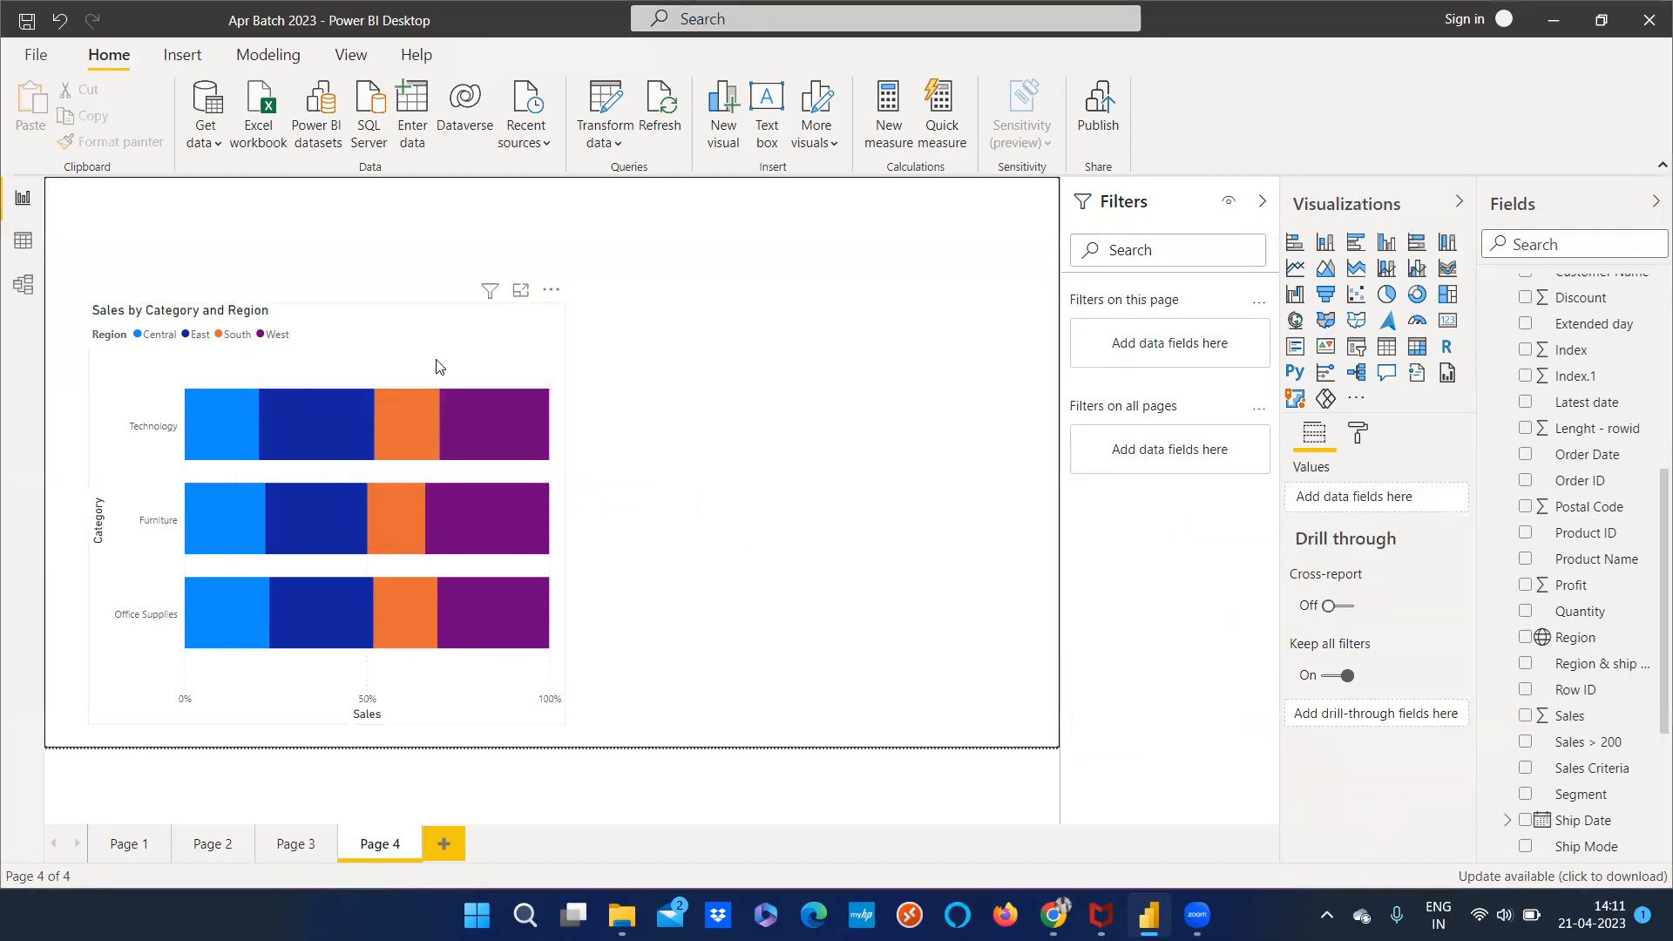
{"action": "left_click", "coordinate": [460, 419]}
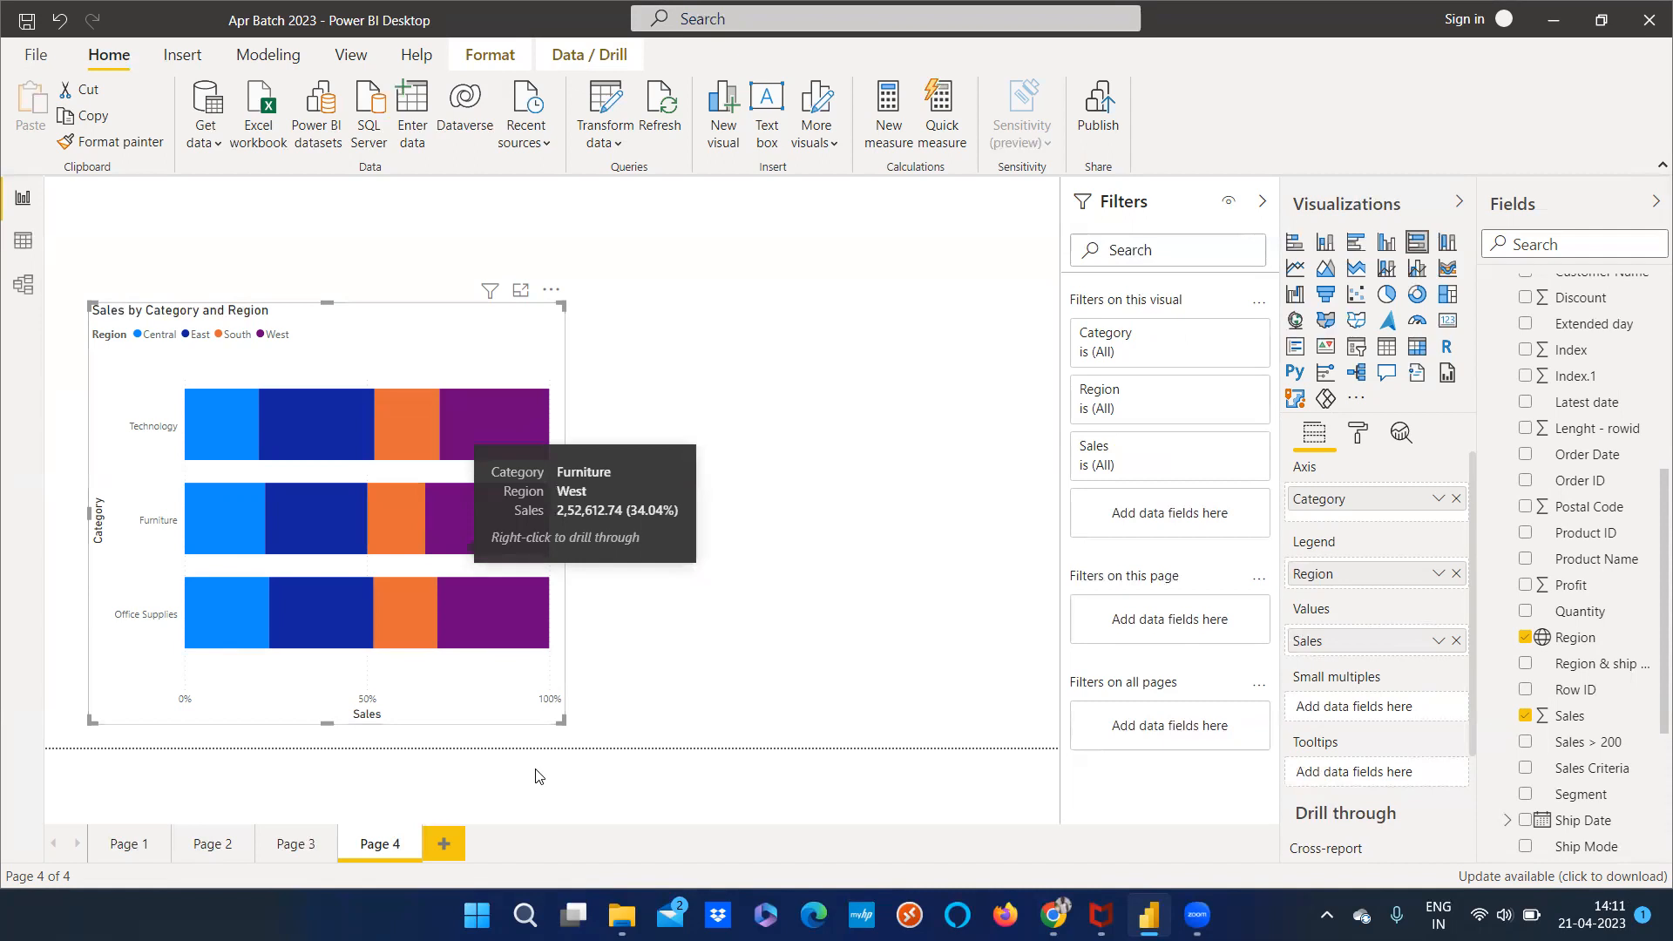
{"action": "left_click_drag", "start_coordinate": [559, 724], "coordinate": [440, 711]}
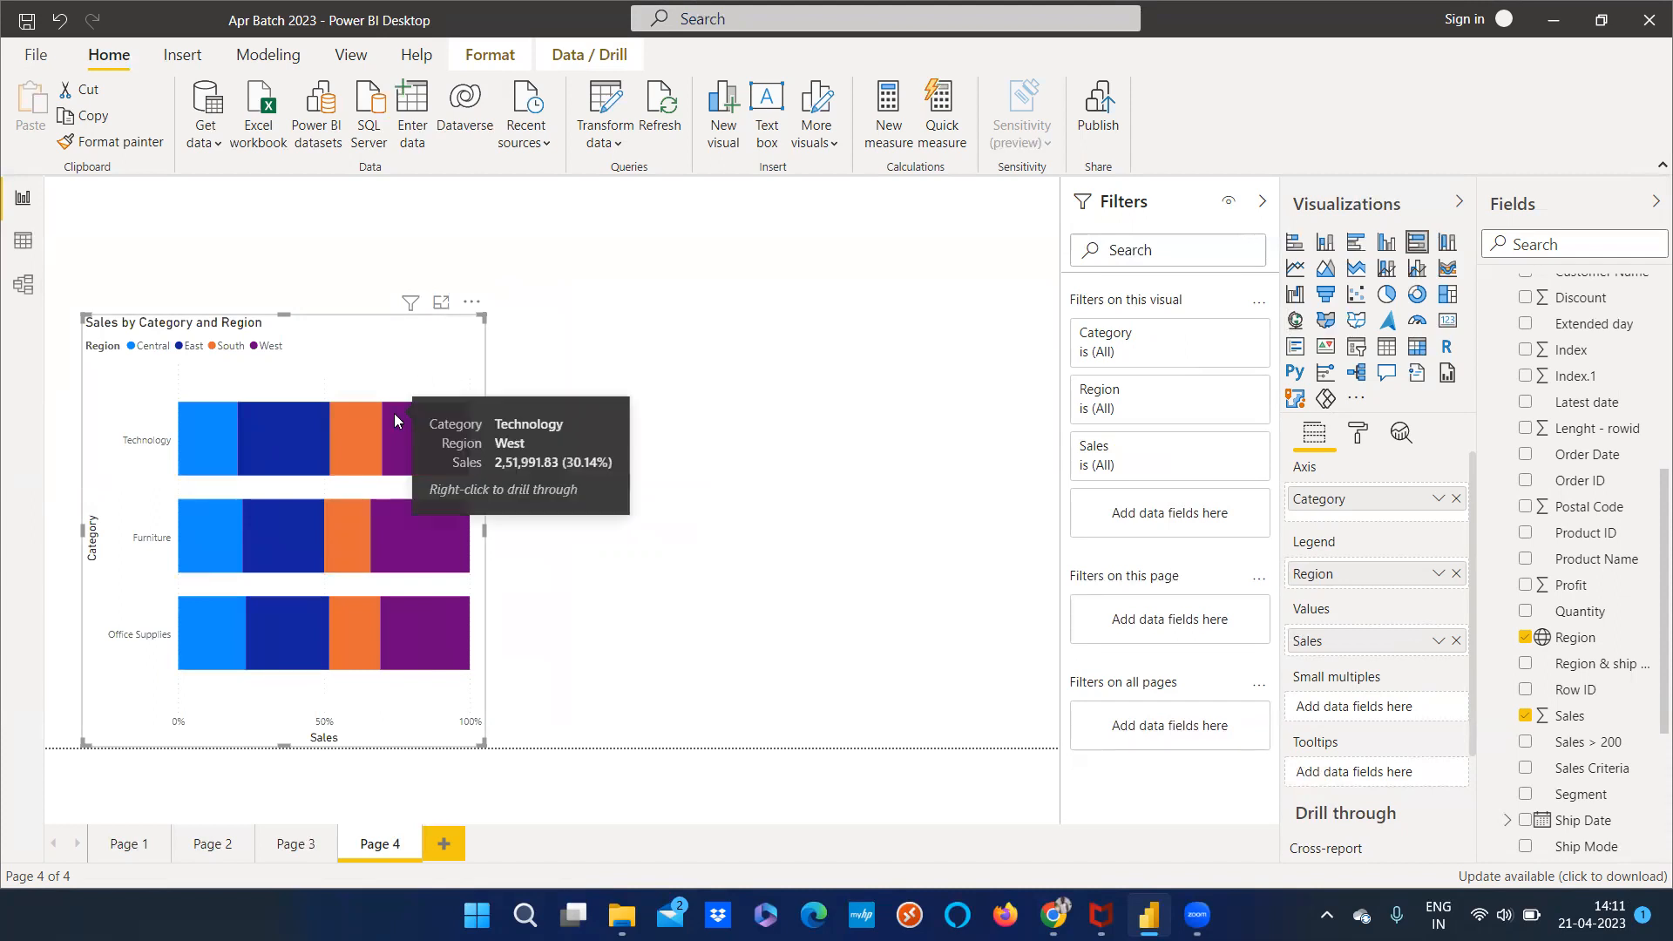
Add an empty 100% stacked column chart beside the bar chart, matching its height and top edge
{"action": "left_click", "coordinate": [676, 366]}
{"action": "left_click", "coordinate": [1449, 244]}
{"action": "left_click_drag", "start_coordinate": [523, 370], "coordinate": [884, 529]}
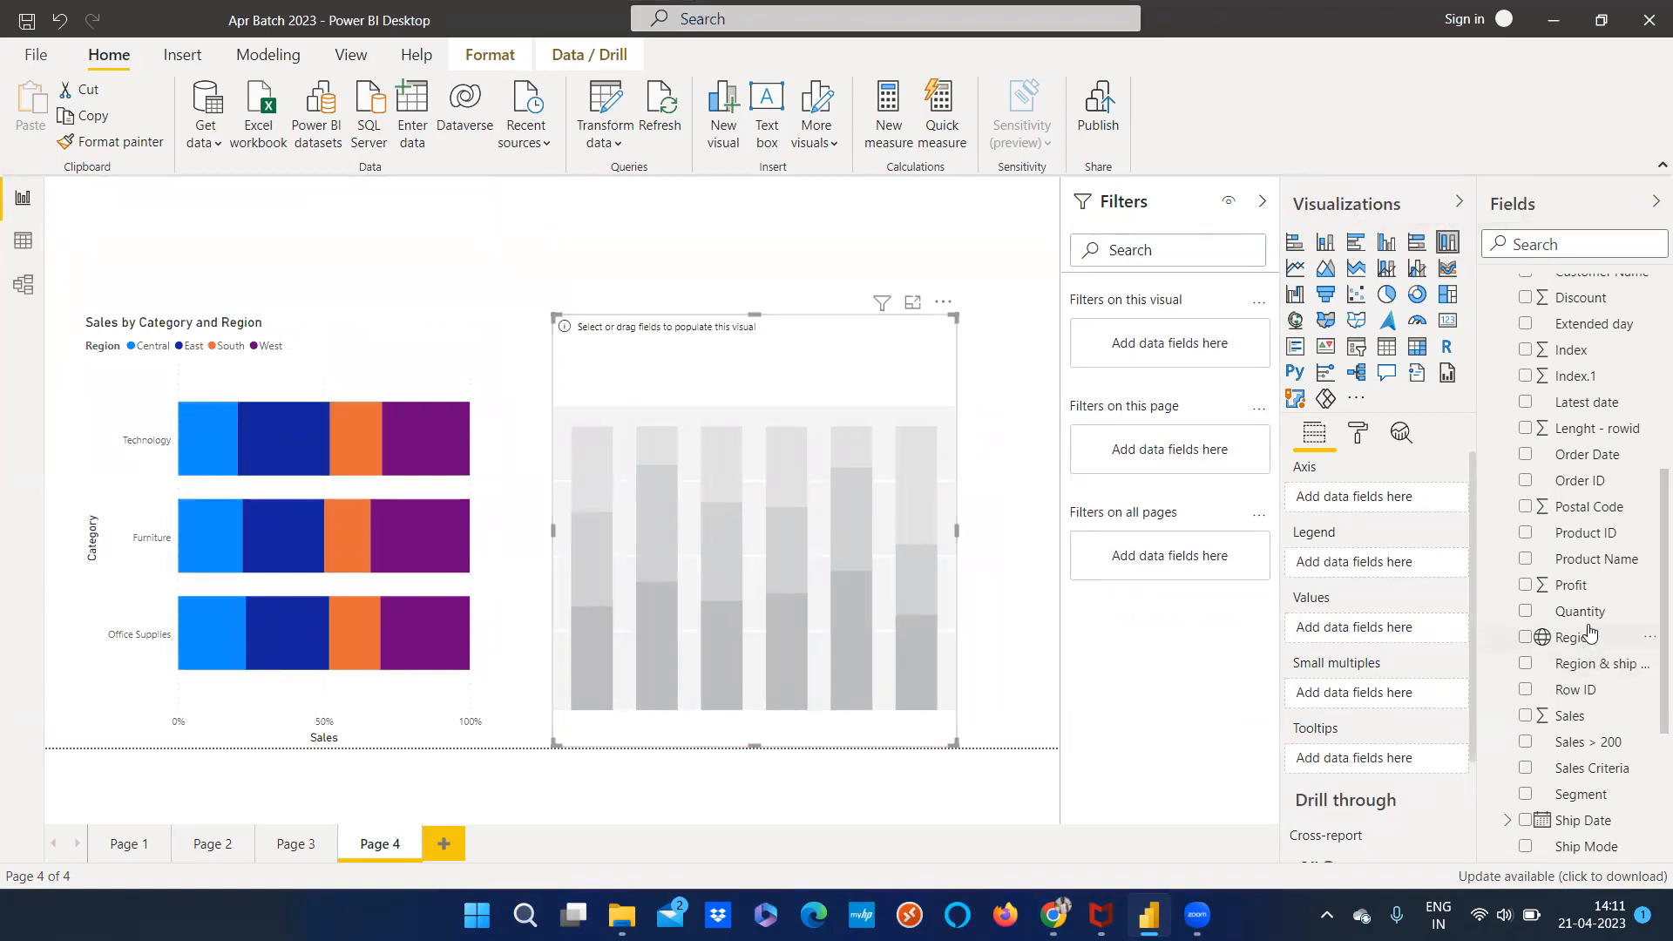
{"action": "left_click", "coordinate": [422, 381]}
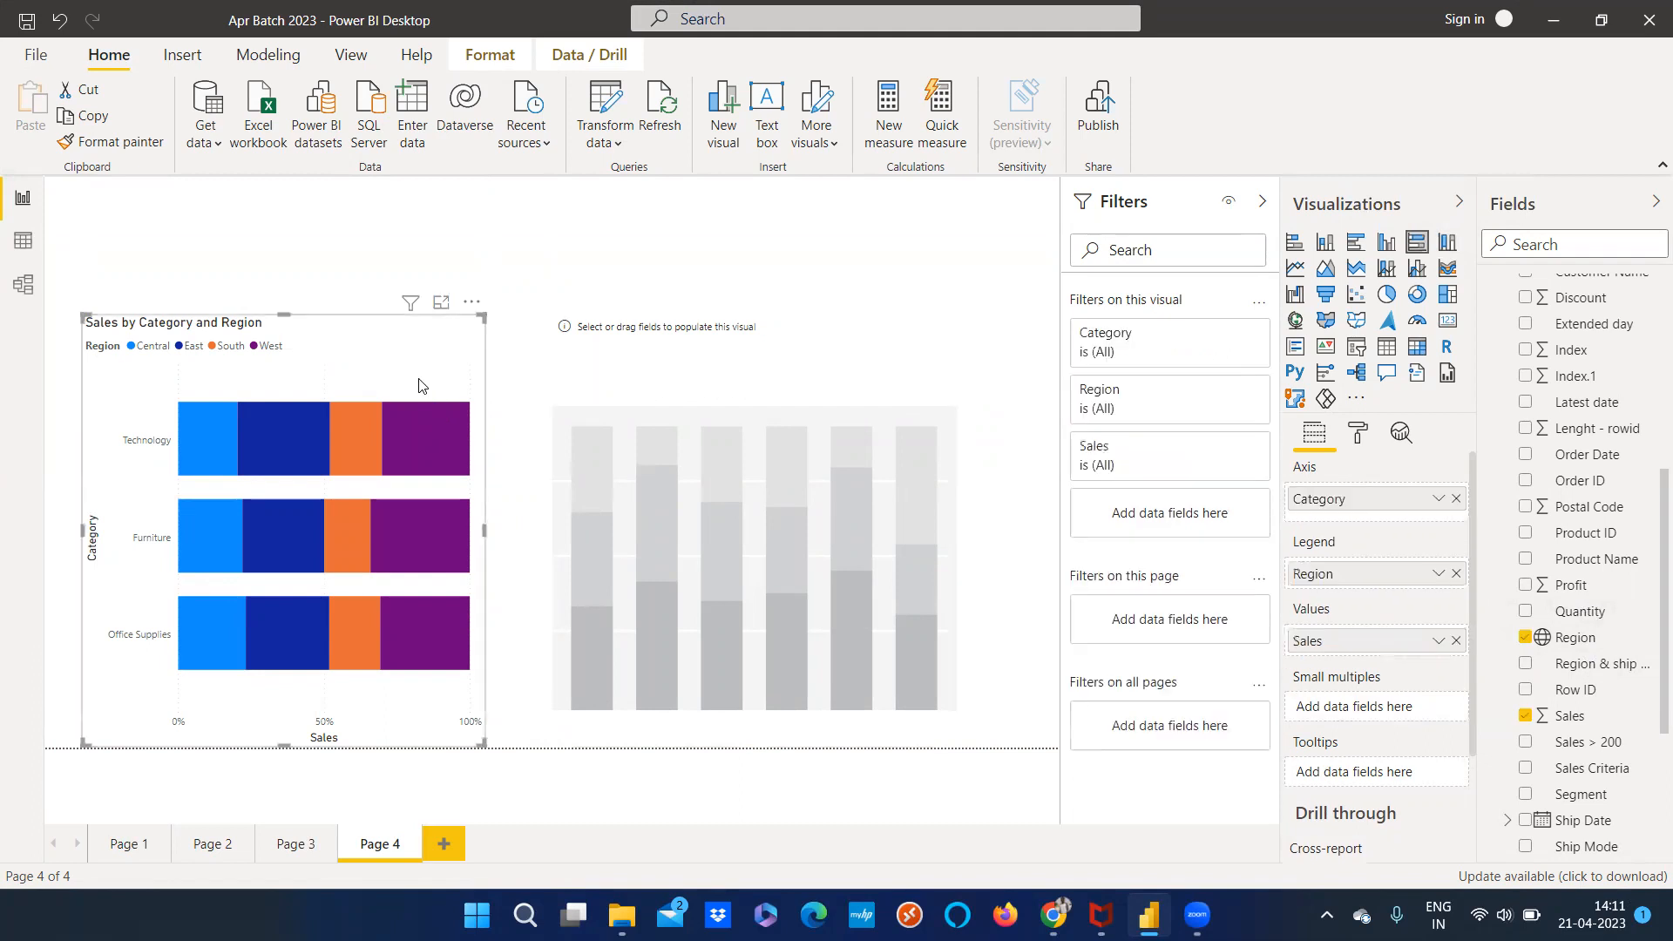
{"action": "left_click", "coordinate": [720, 389]}
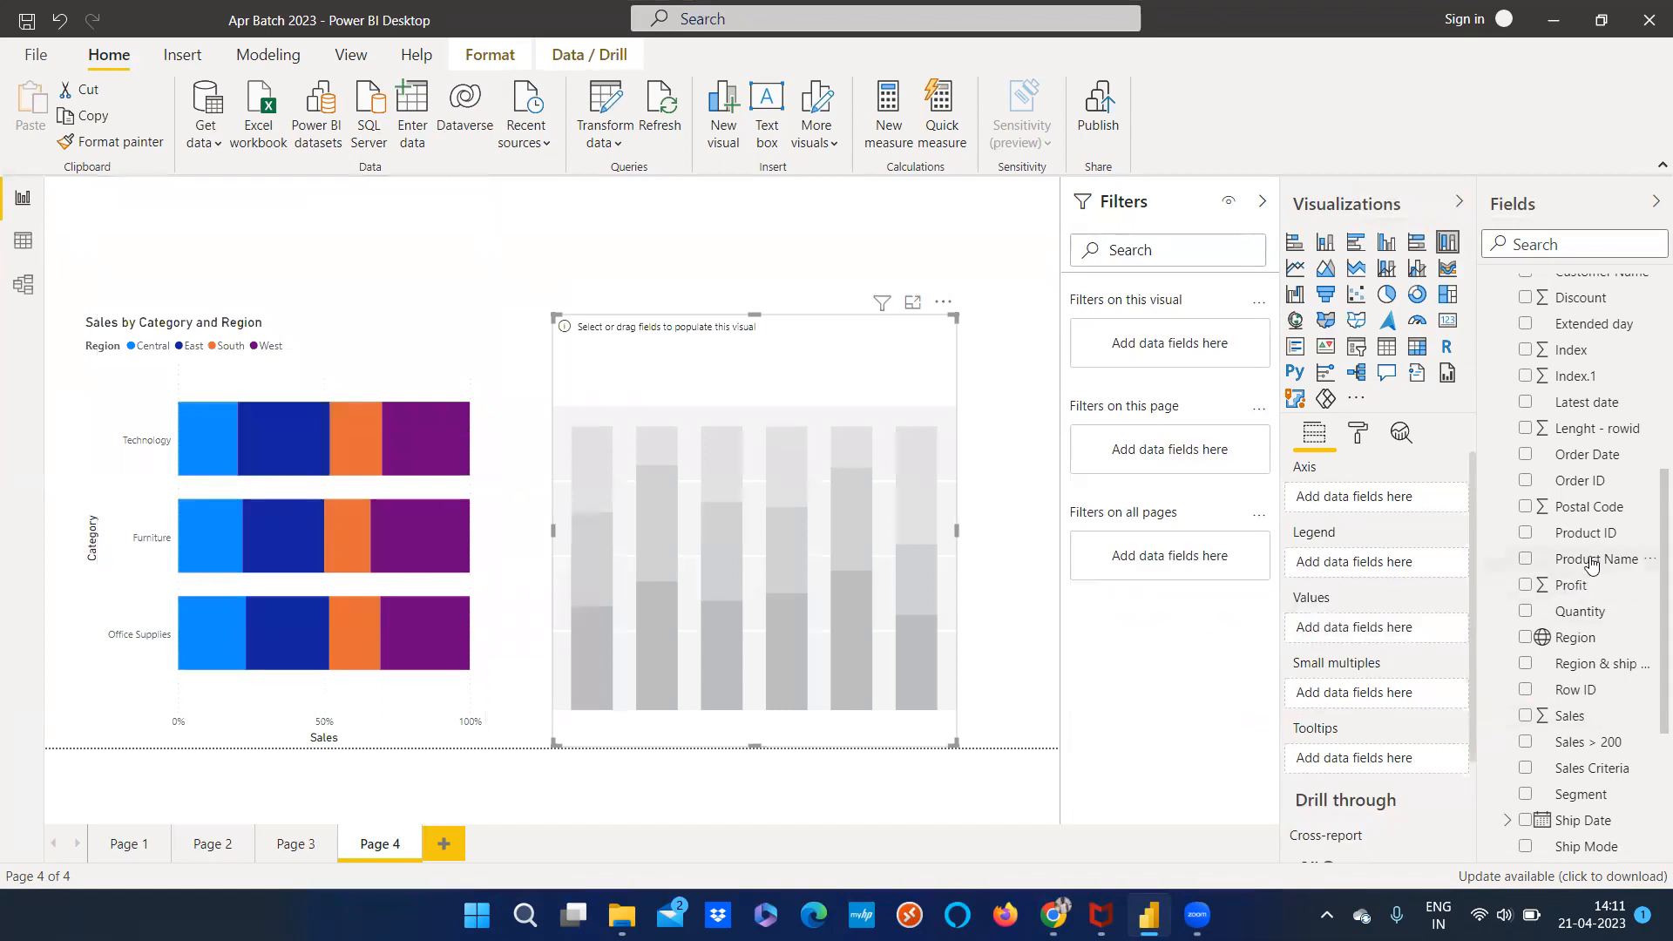
Populate the column chart with Profit as values, Segment on the axis and Ship Mode as the legend
{"action": "left_click_drag", "start_coordinate": [1587, 590], "coordinate": [1393, 627]}
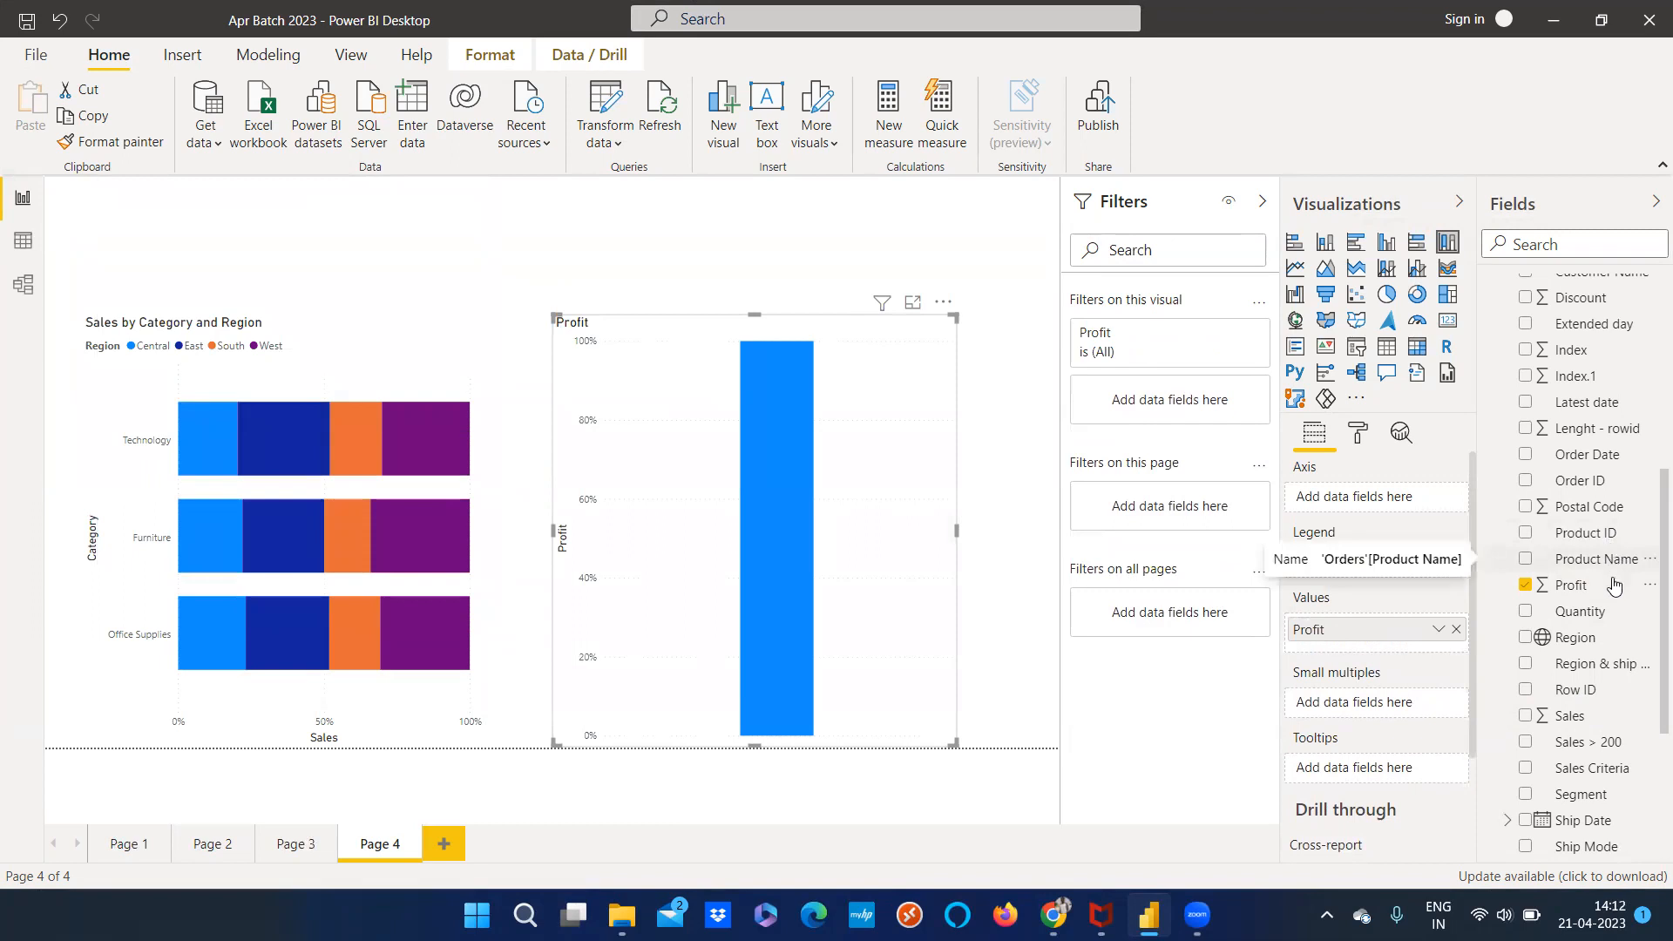
{"action": "scroll", "coordinate": [1618, 767], "scroll_direction": "down", "scroll_amount": 2}
{"action": "scroll", "coordinate": [1619, 780], "scroll_direction": "down", "scroll_amount": 1}
{"action": "left_click_drag", "start_coordinate": [1591, 582], "coordinate": [1377, 506]}
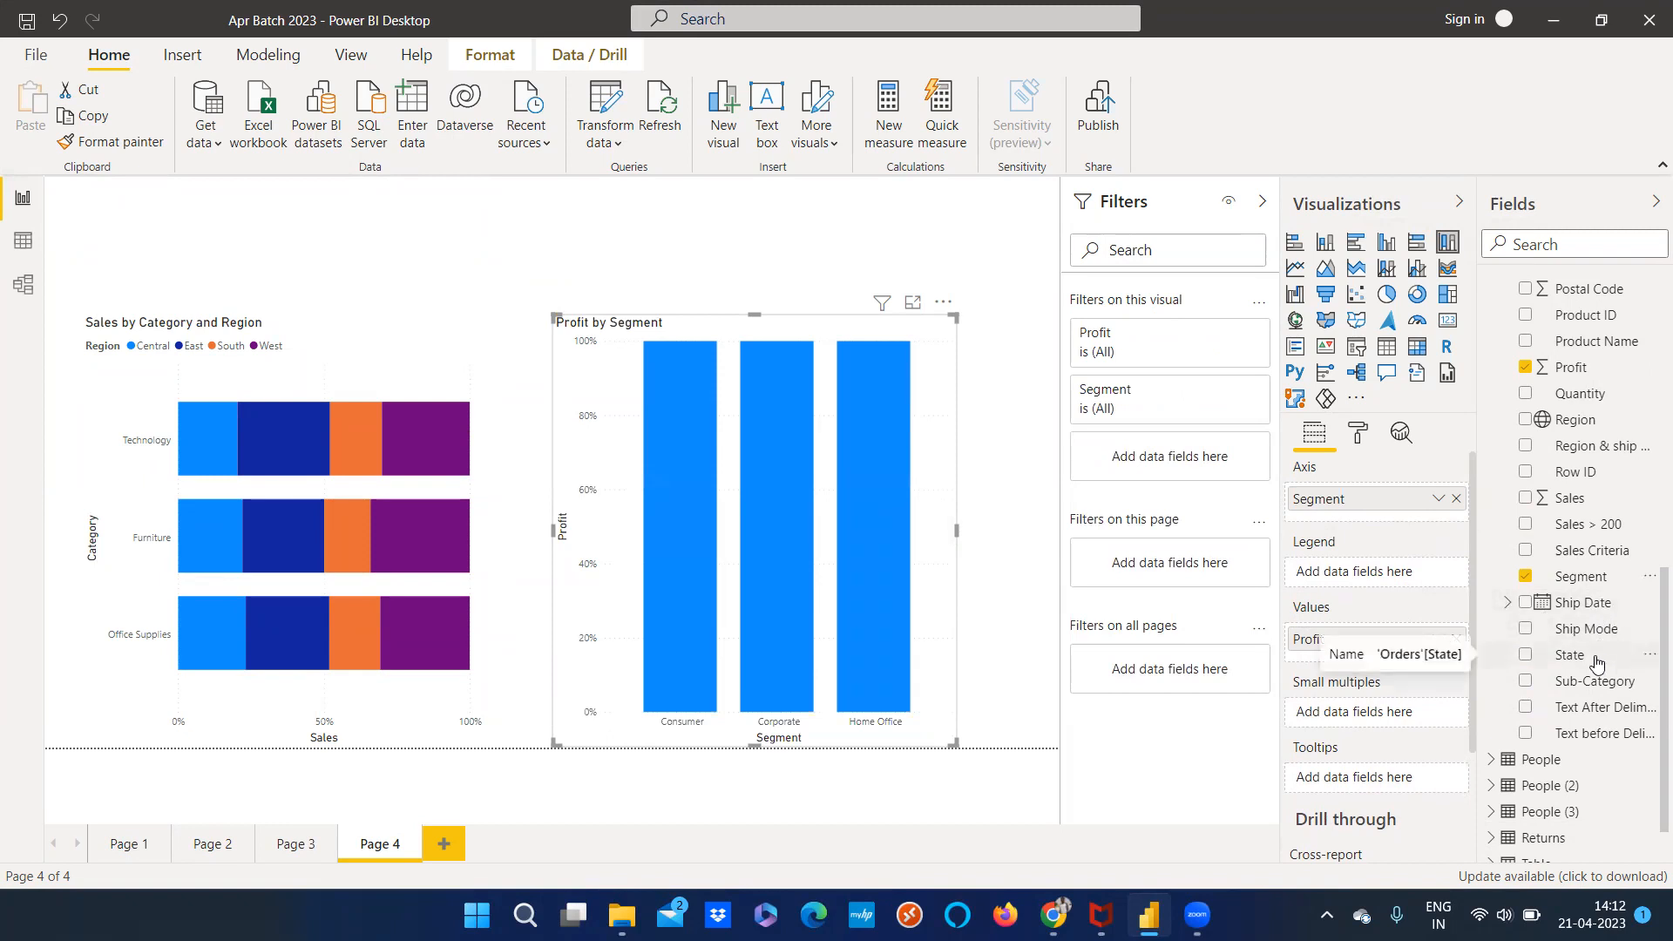
{"action": "left_click_drag", "start_coordinate": [1587, 629], "coordinate": [1358, 575]}
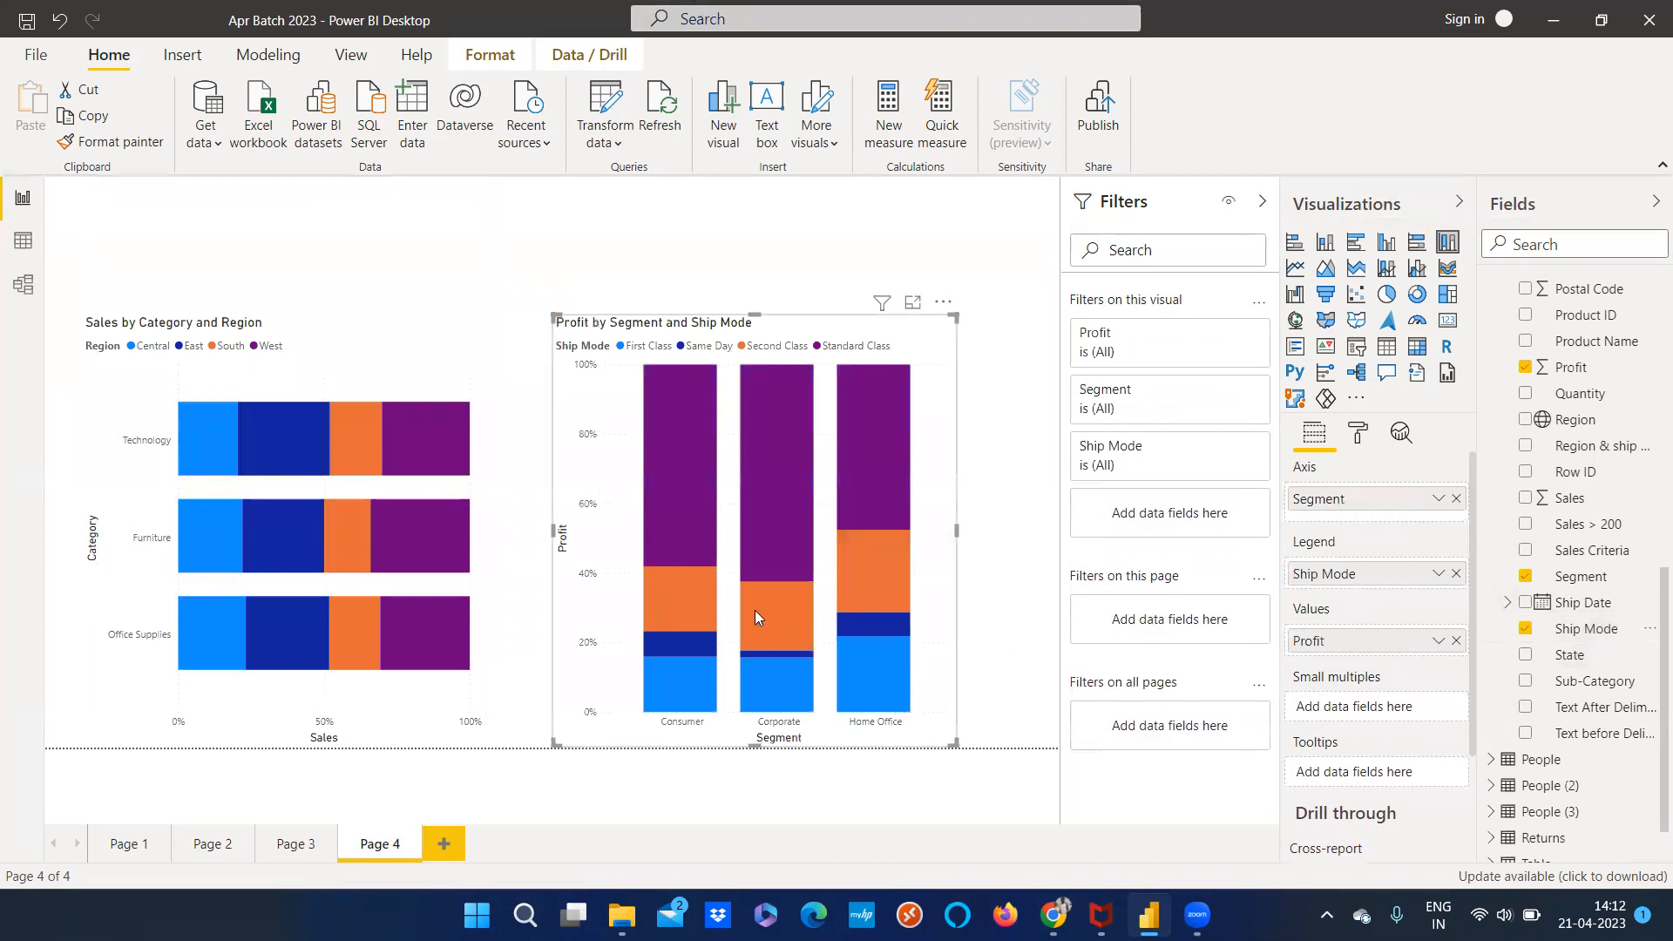
Check the column chart's percentage shares and shorten both charts from above so their top edges align lower on the page
{"action": "mouse_move", "coordinate": [687, 502]}
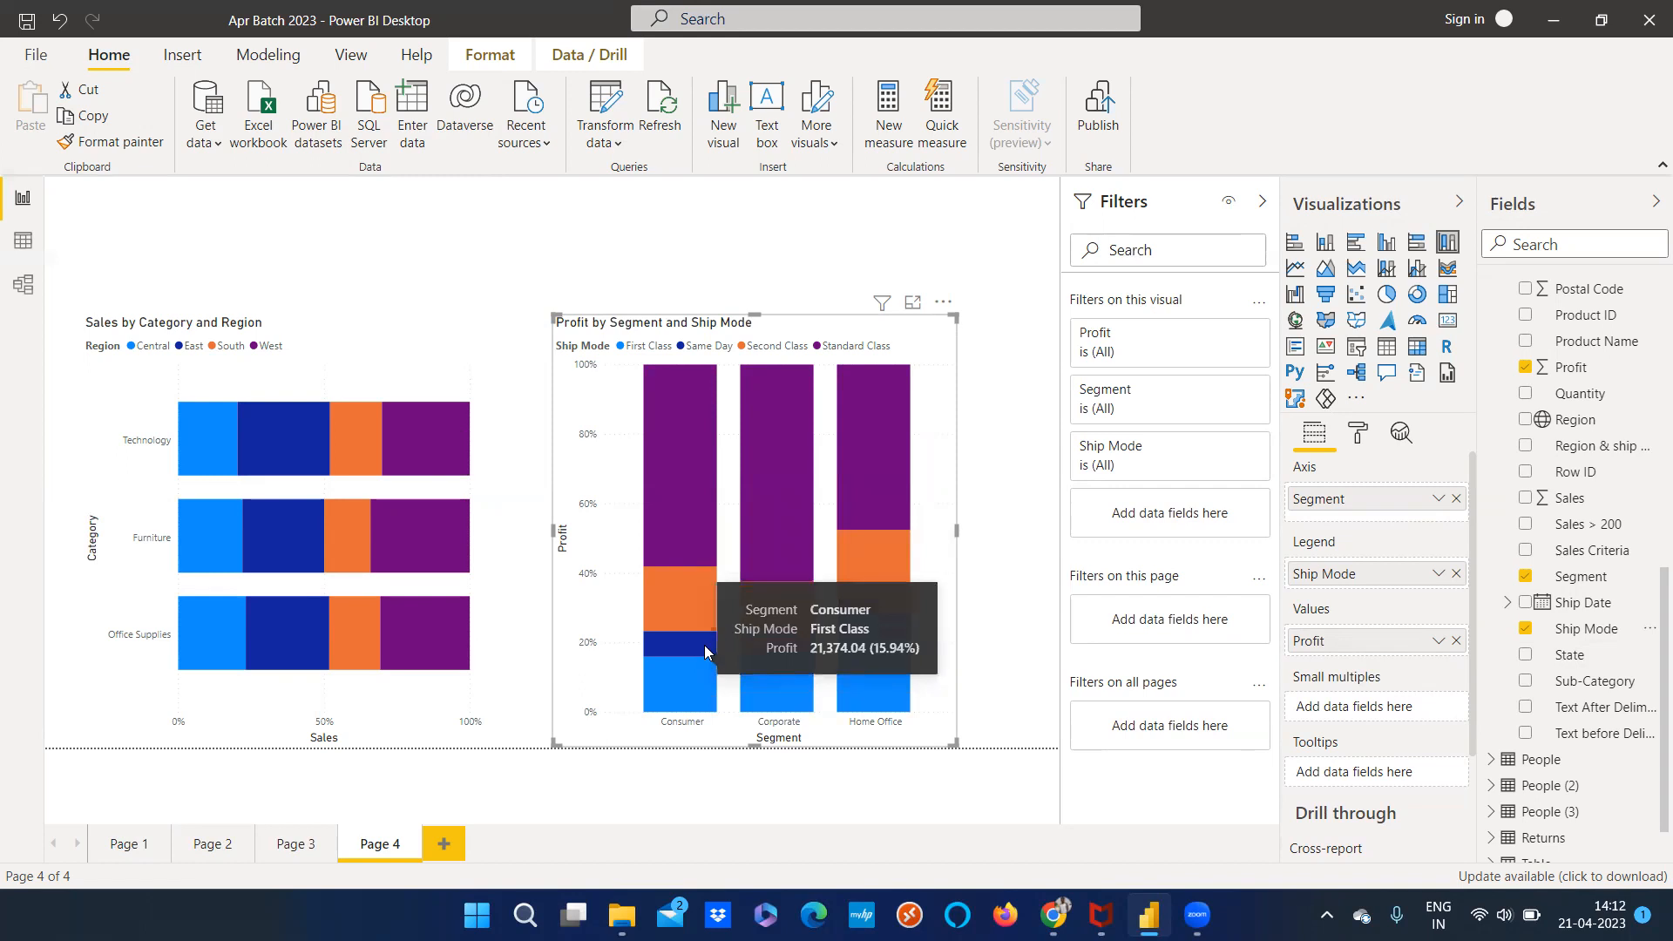
{"action": "mouse_move", "coordinate": [708, 533]}
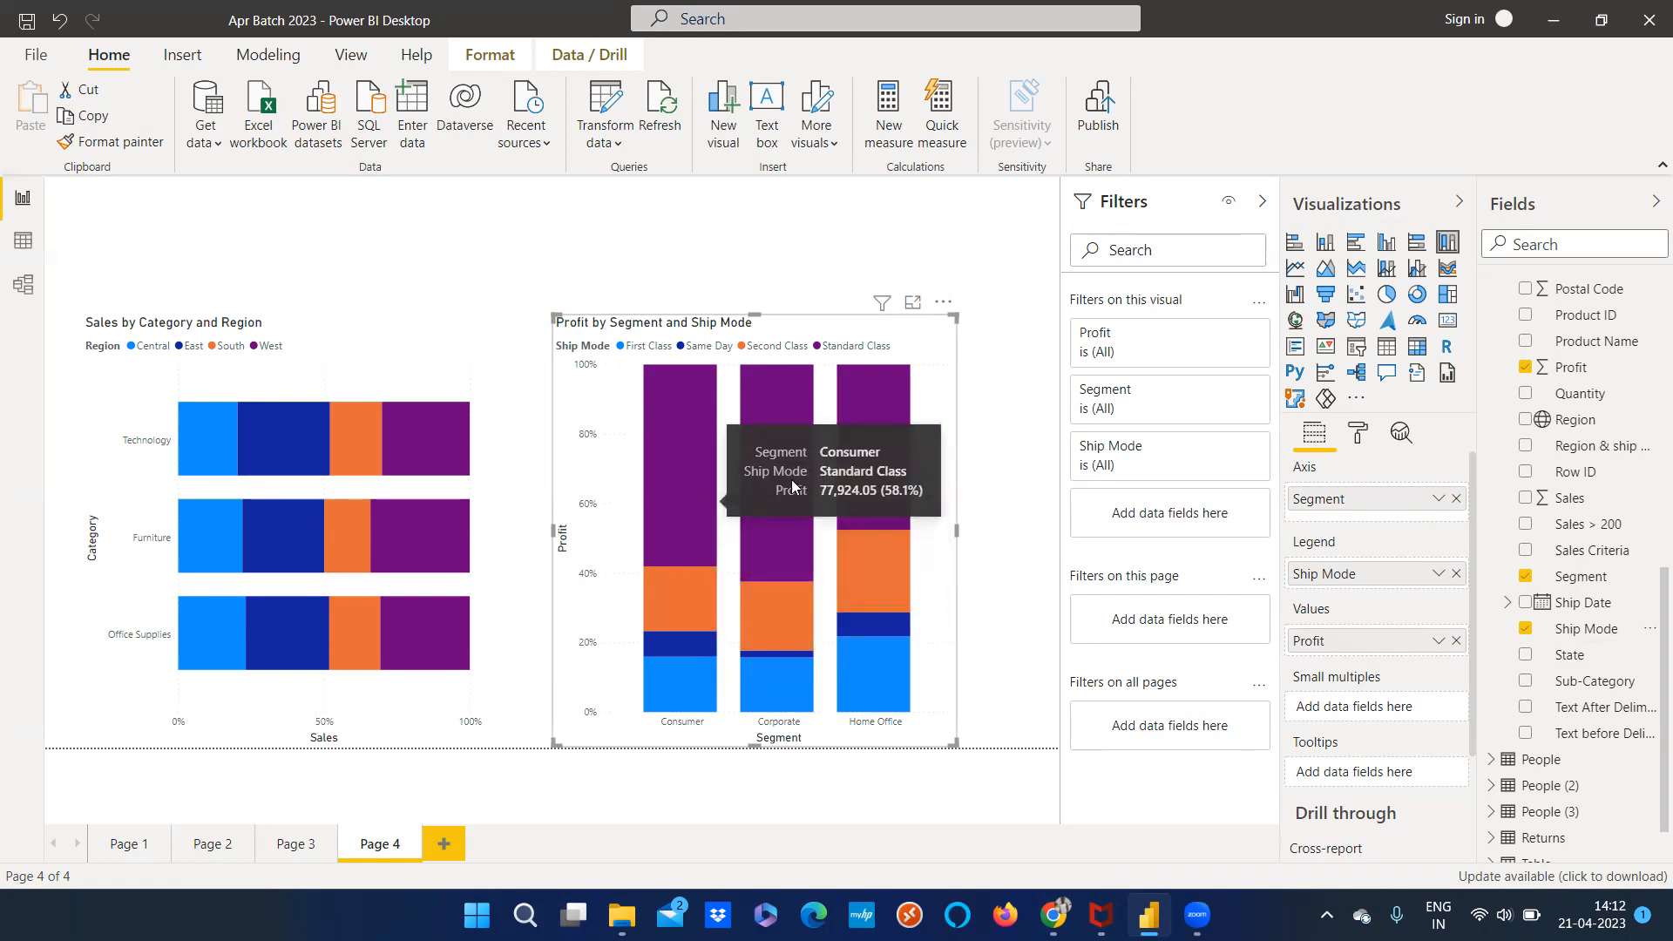
{"action": "mouse_move", "coordinate": [846, 479]}
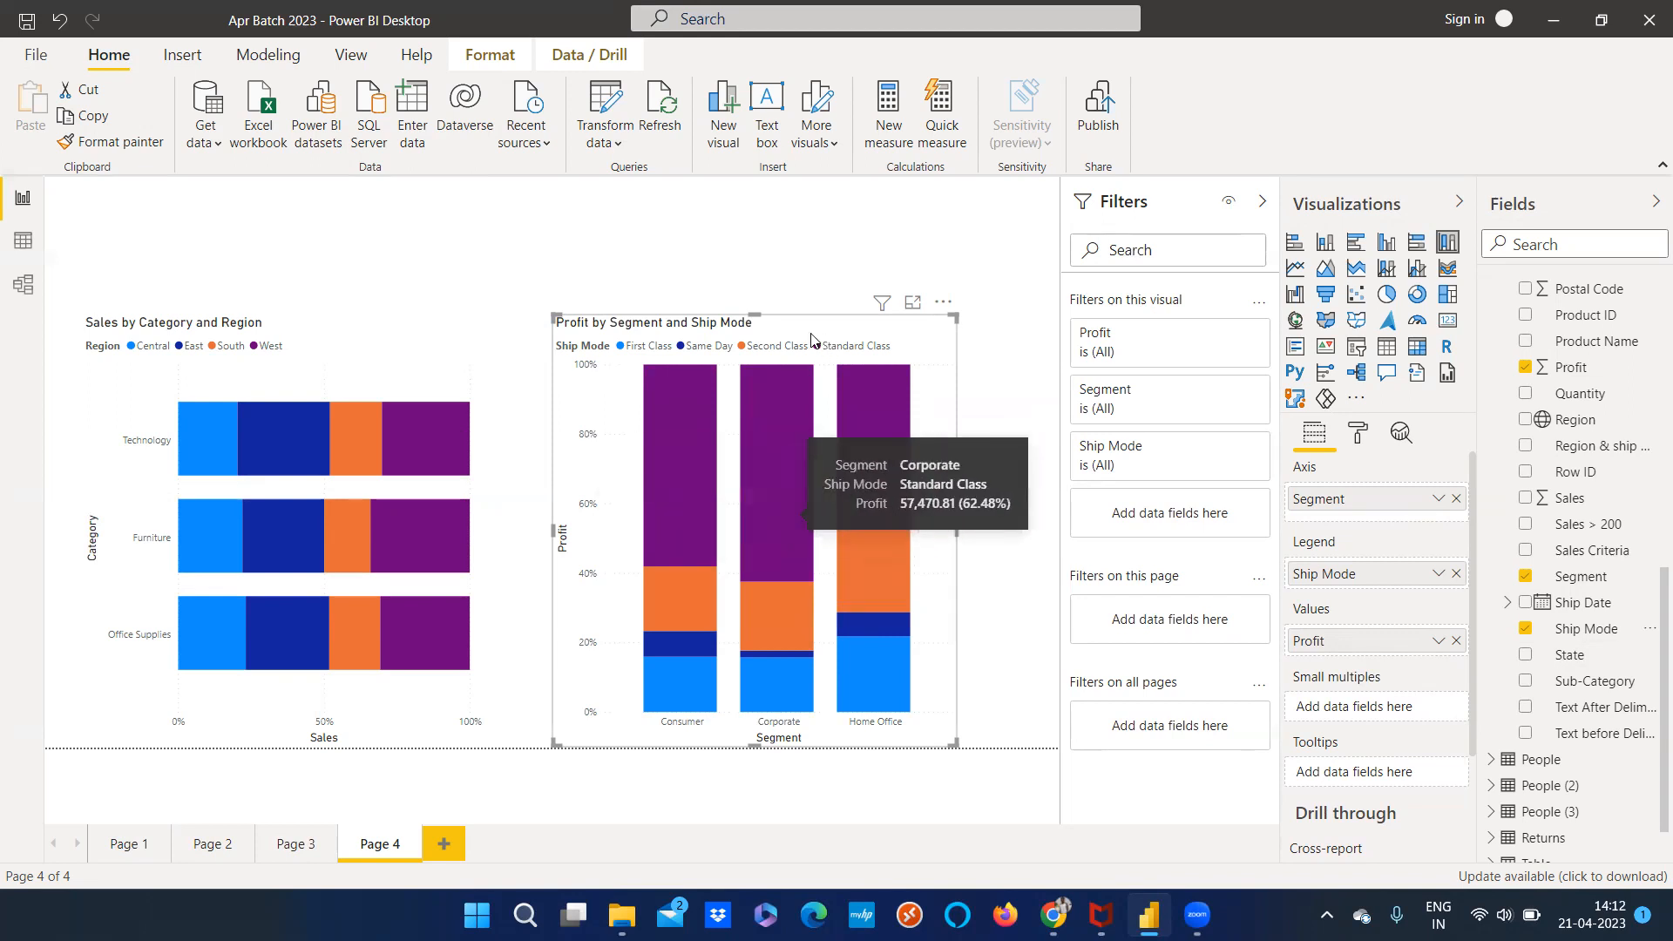
{"action": "left_click_drag", "start_coordinate": [755, 315], "coordinate": [755, 418]}
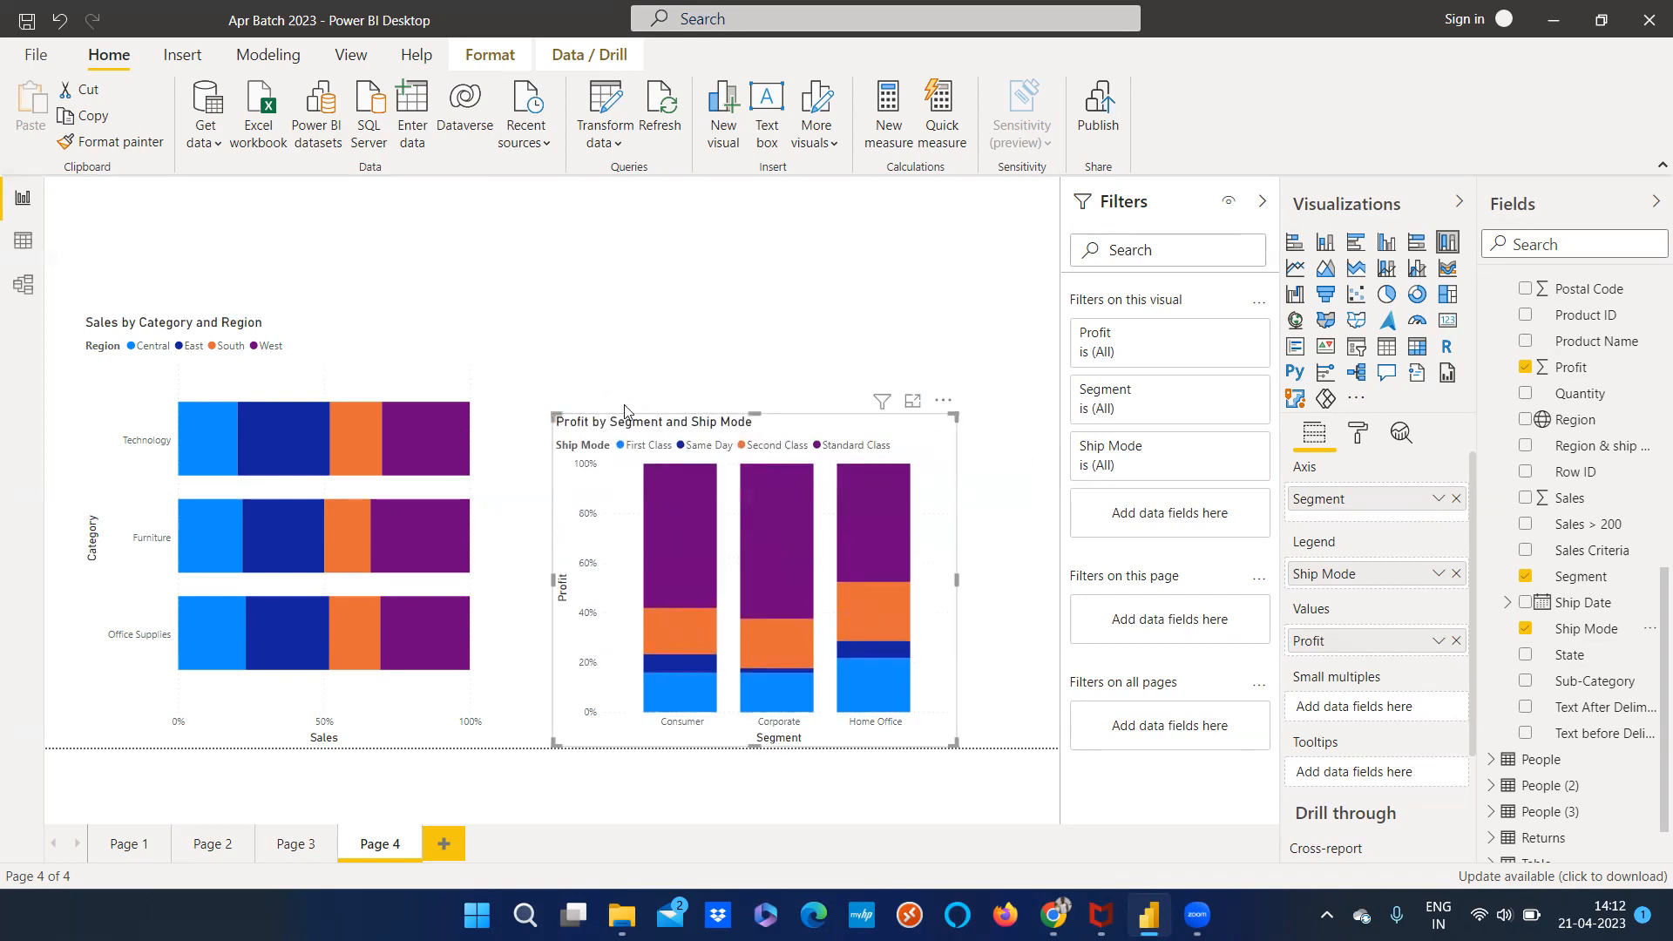
{"action": "left_click", "coordinate": [281, 324]}
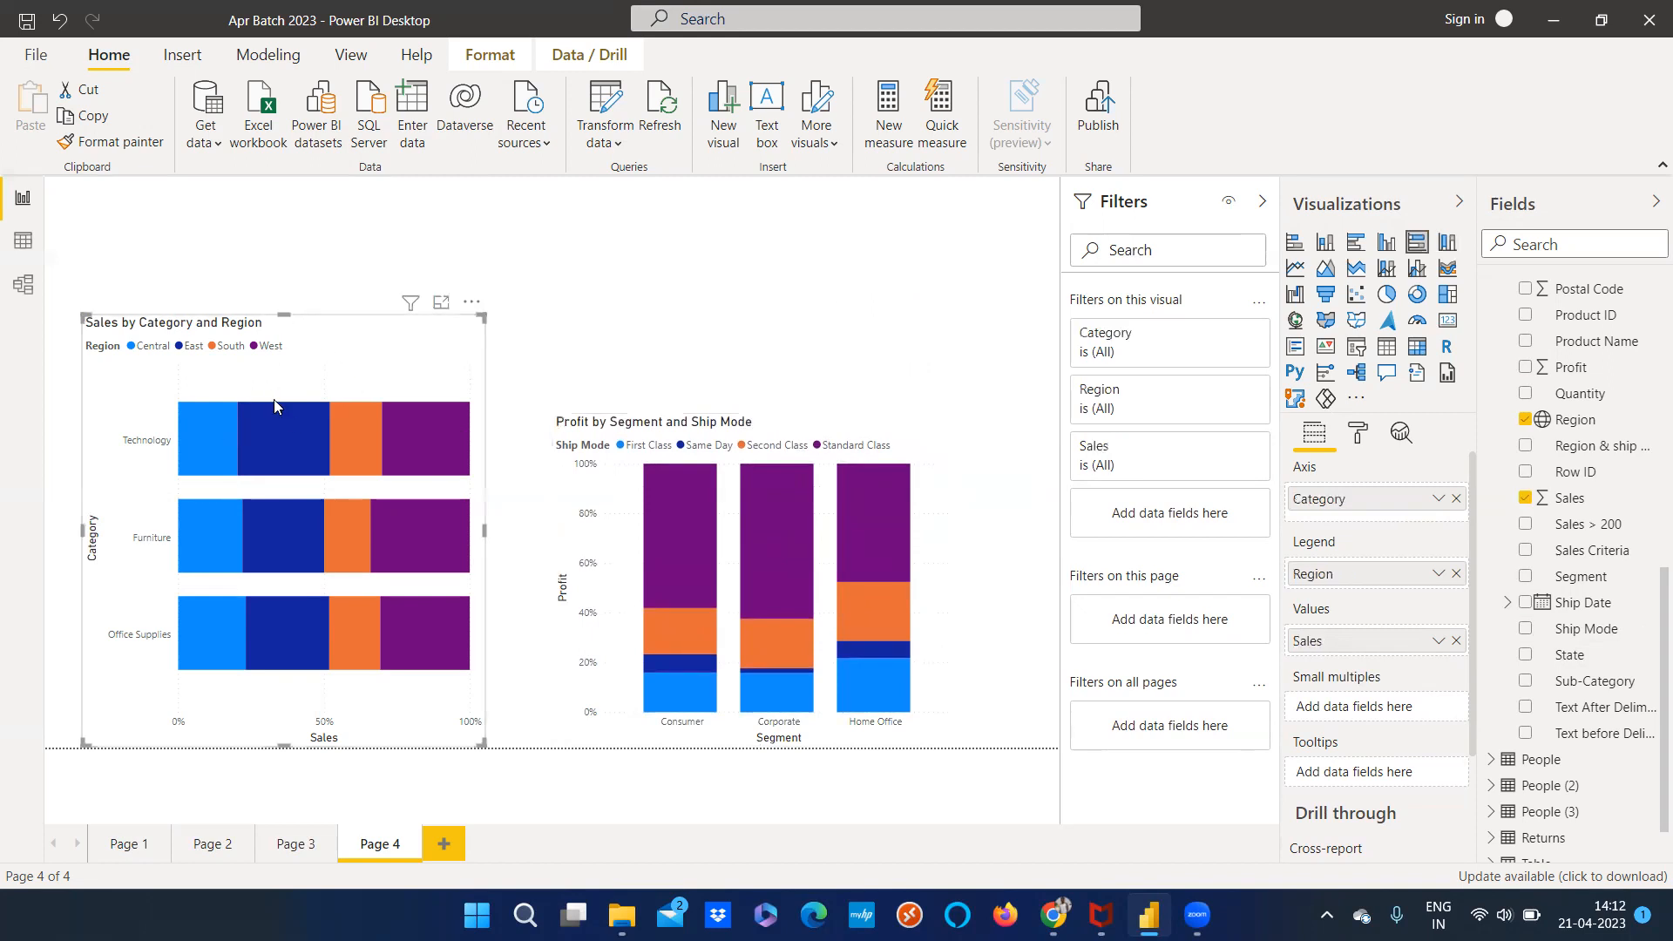
{"action": "left_click_drag", "start_coordinate": [274, 406], "coordinate": [271, 417]}
{"action": "left_click", "coordinate": [1023, 542]}
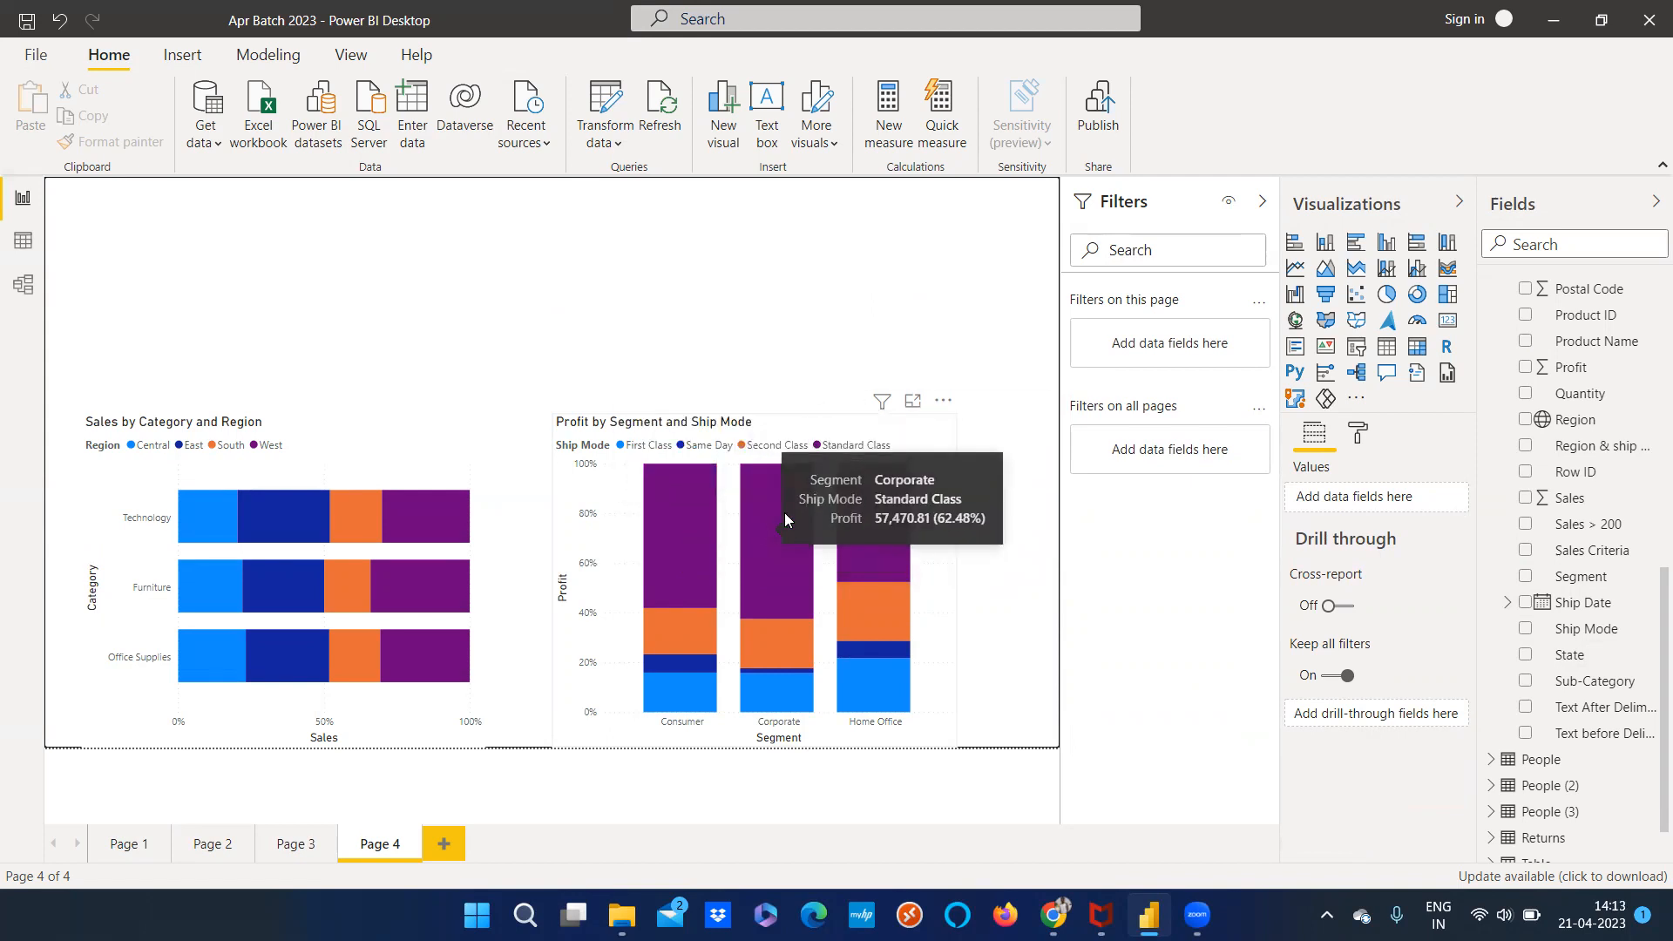
Shorten the column chart and the bar chart slightly more from above, keeping both bottom edges in place
{"action": "left_click", "coordinate": [780, 425]}
{"action": "left_click_drag", "start_coordinate": [759, 411], "coordinate": [758, 433]}
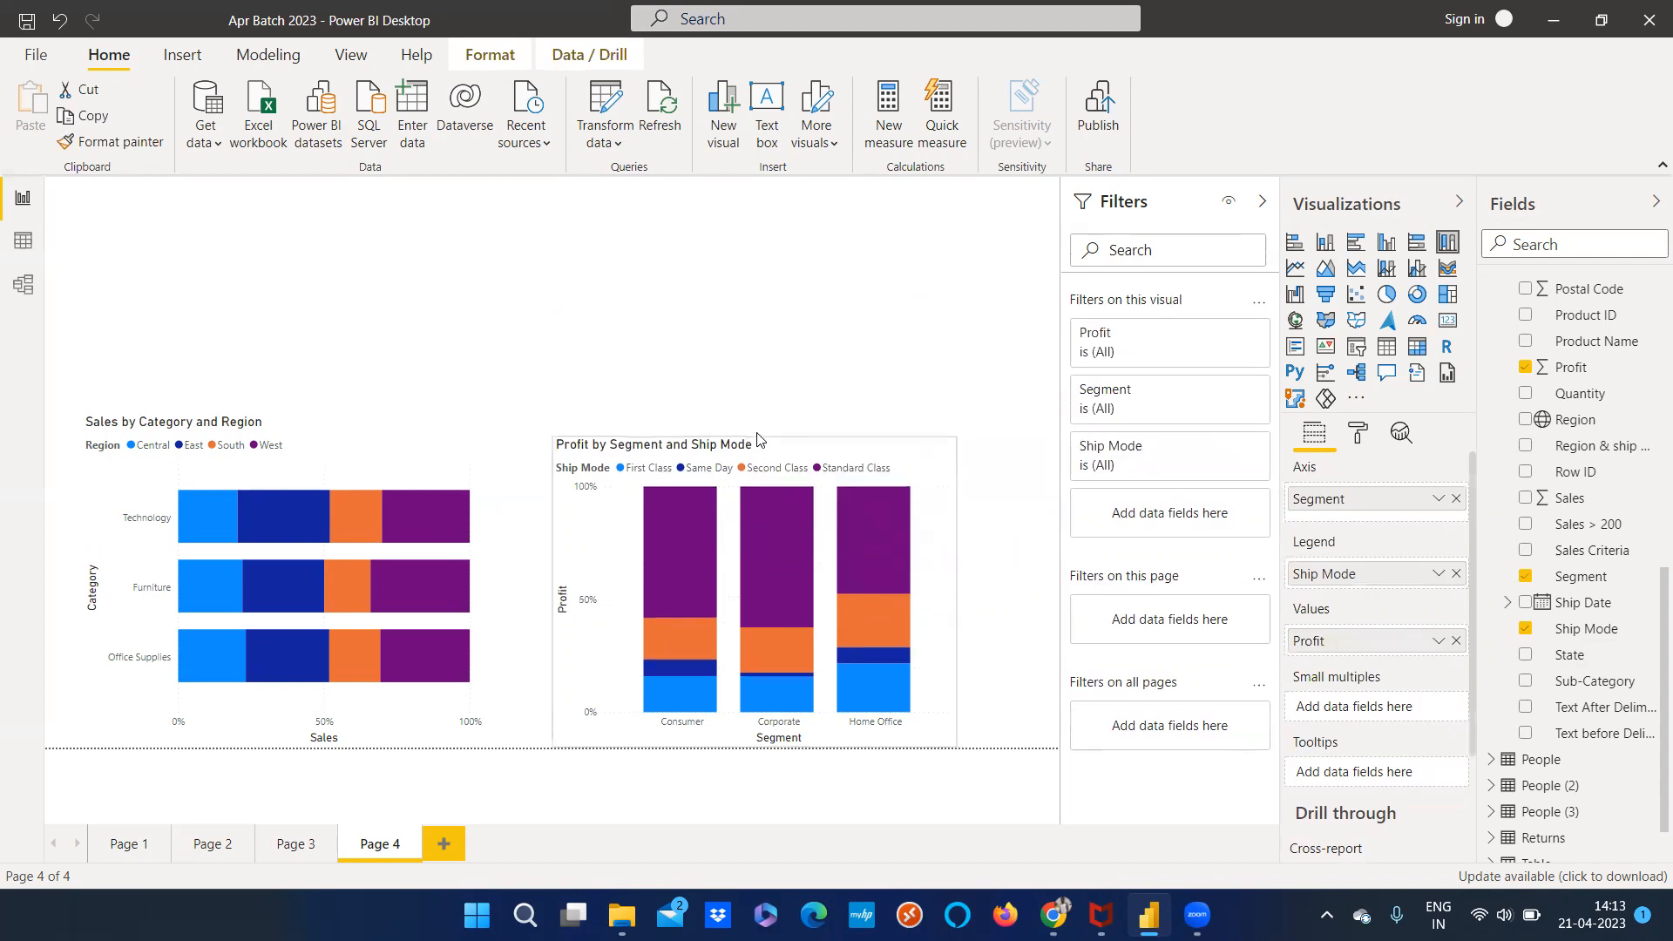
{"action": "left_click", "coordinate": [360, 422]}
{"action": "left_click_drag", "start_coordinate": [283, 410], "coordinate": [283, 428]}
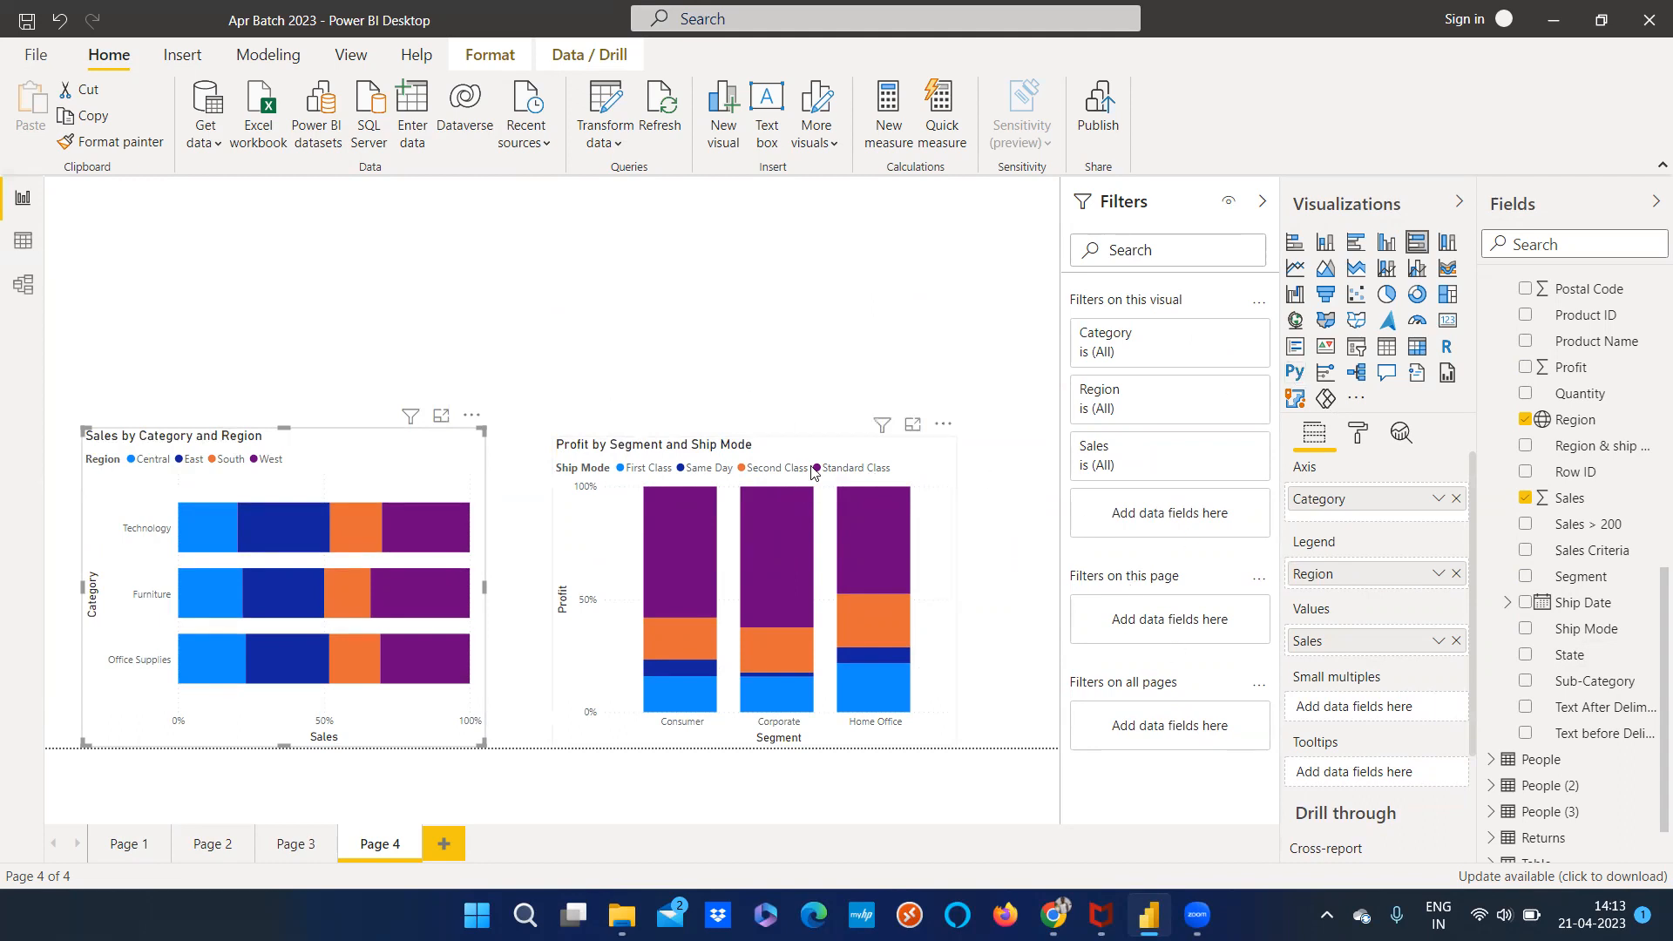
Cross-highlight the bar chart by the column chart's Home Office Standard Class portion, and clear the highlight
{"action": "left_click", "coordinate": [776, 468]}
{"action": "left_click", "coordinate": [876, 582]}
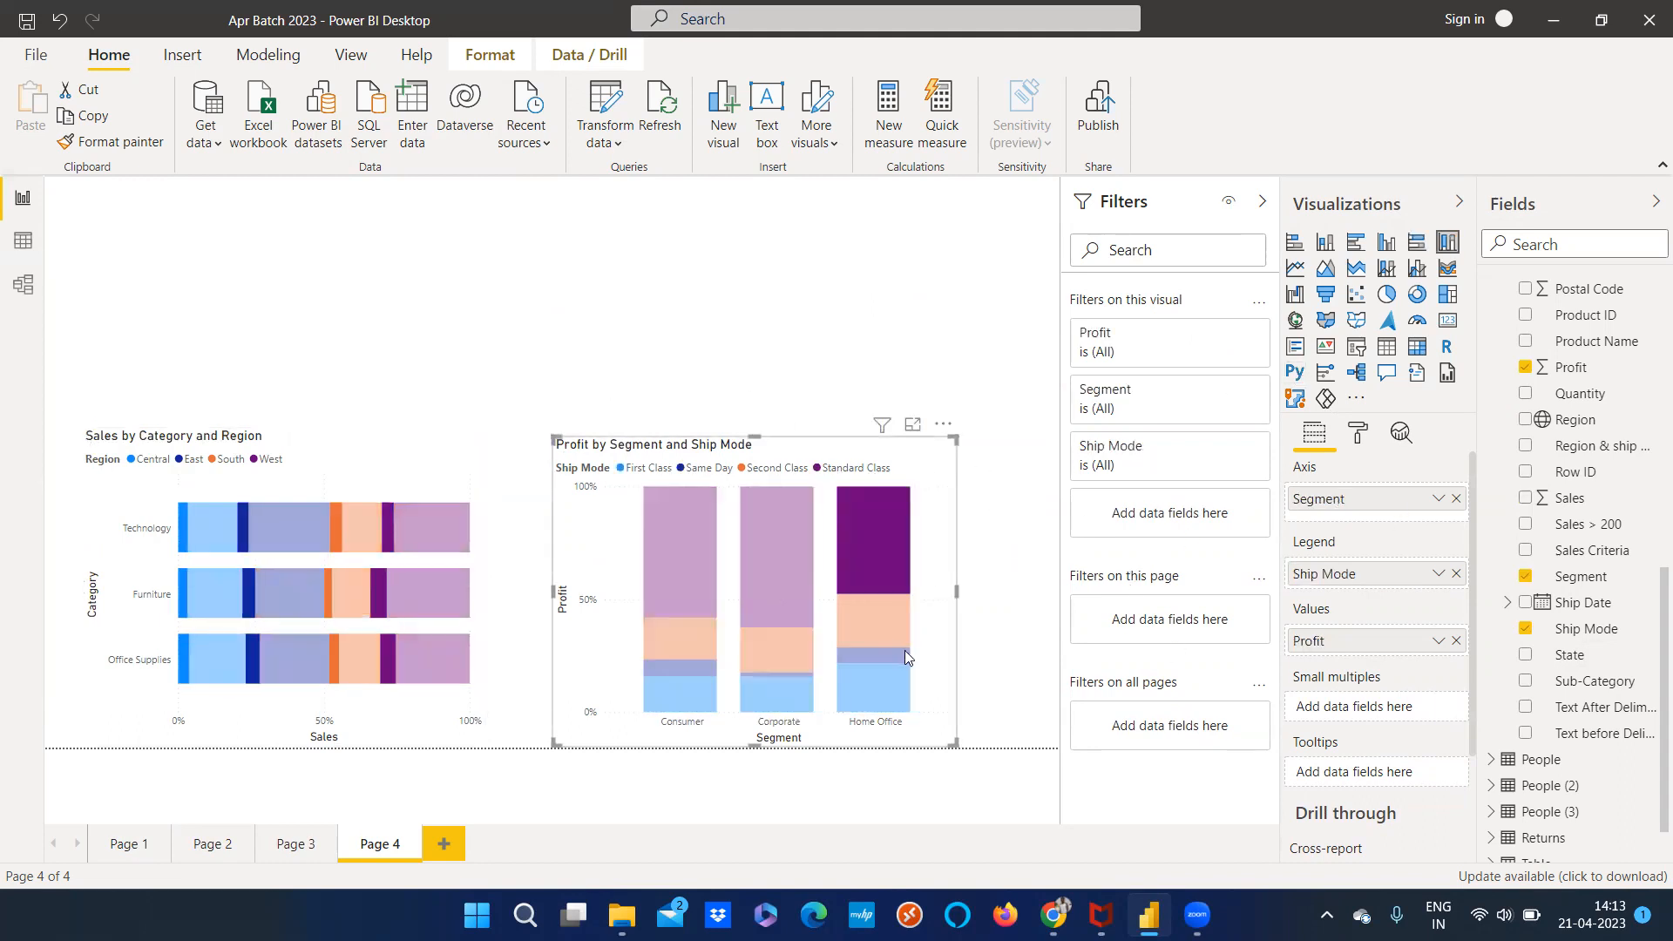
{"action": "left_click", "coordinate": [855, 564]}
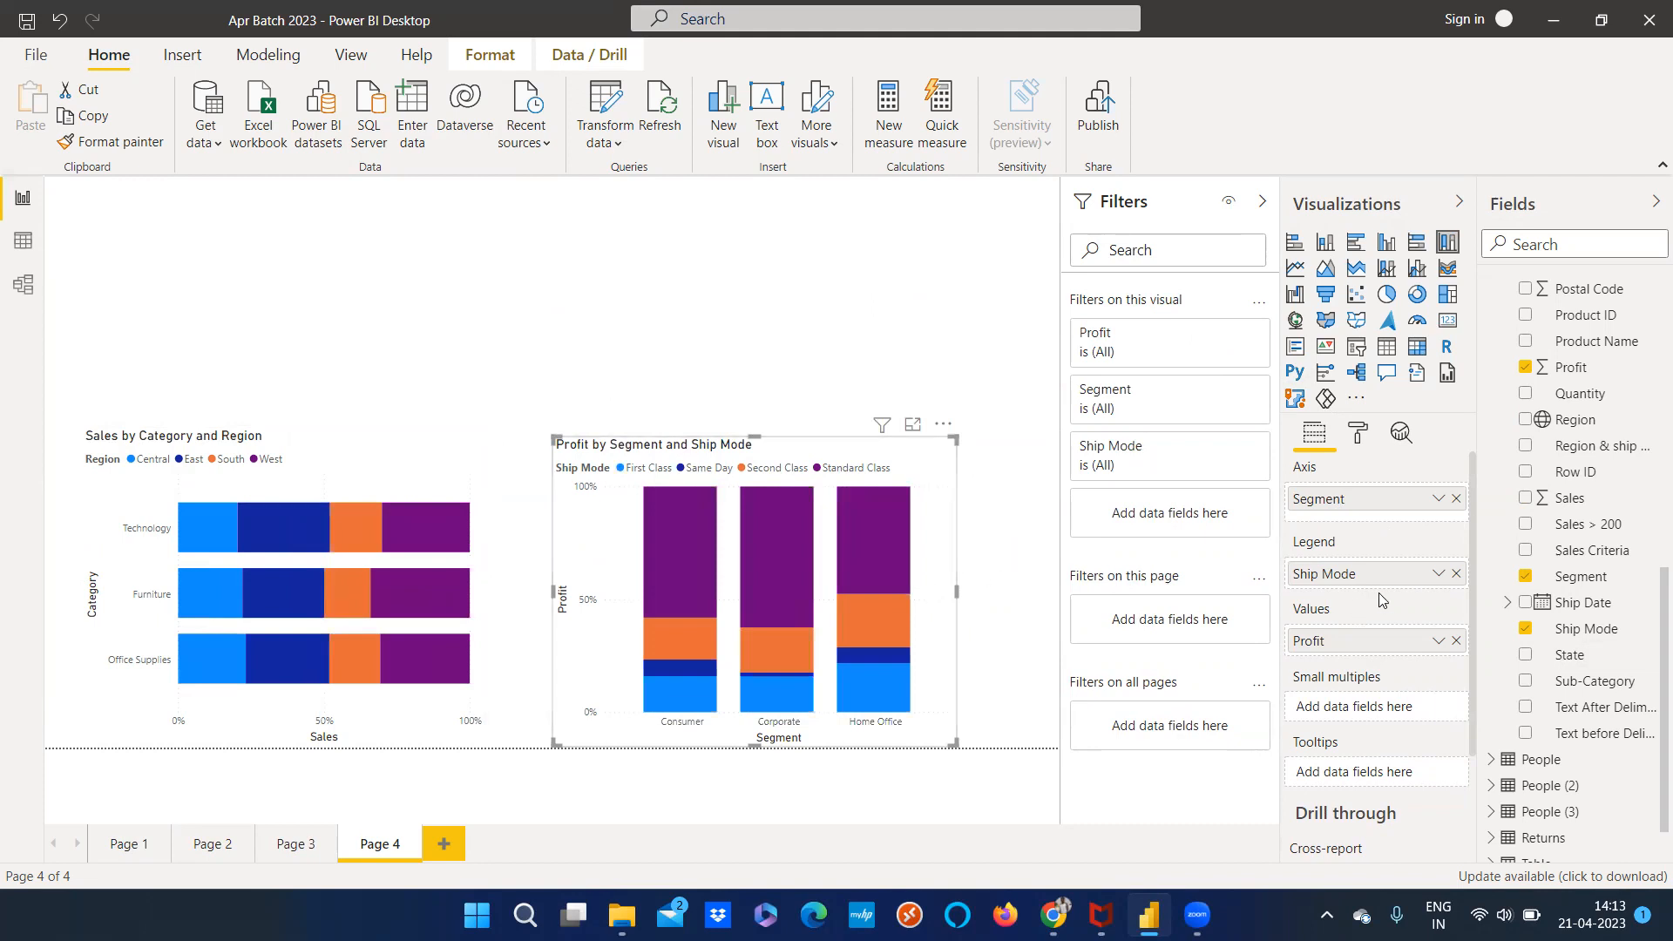
Set the column chart's data colors to the lightest blue tint for First Class and a medium blue for Same Day
{"action": "left_click", "coordinate": [1358, 434]}
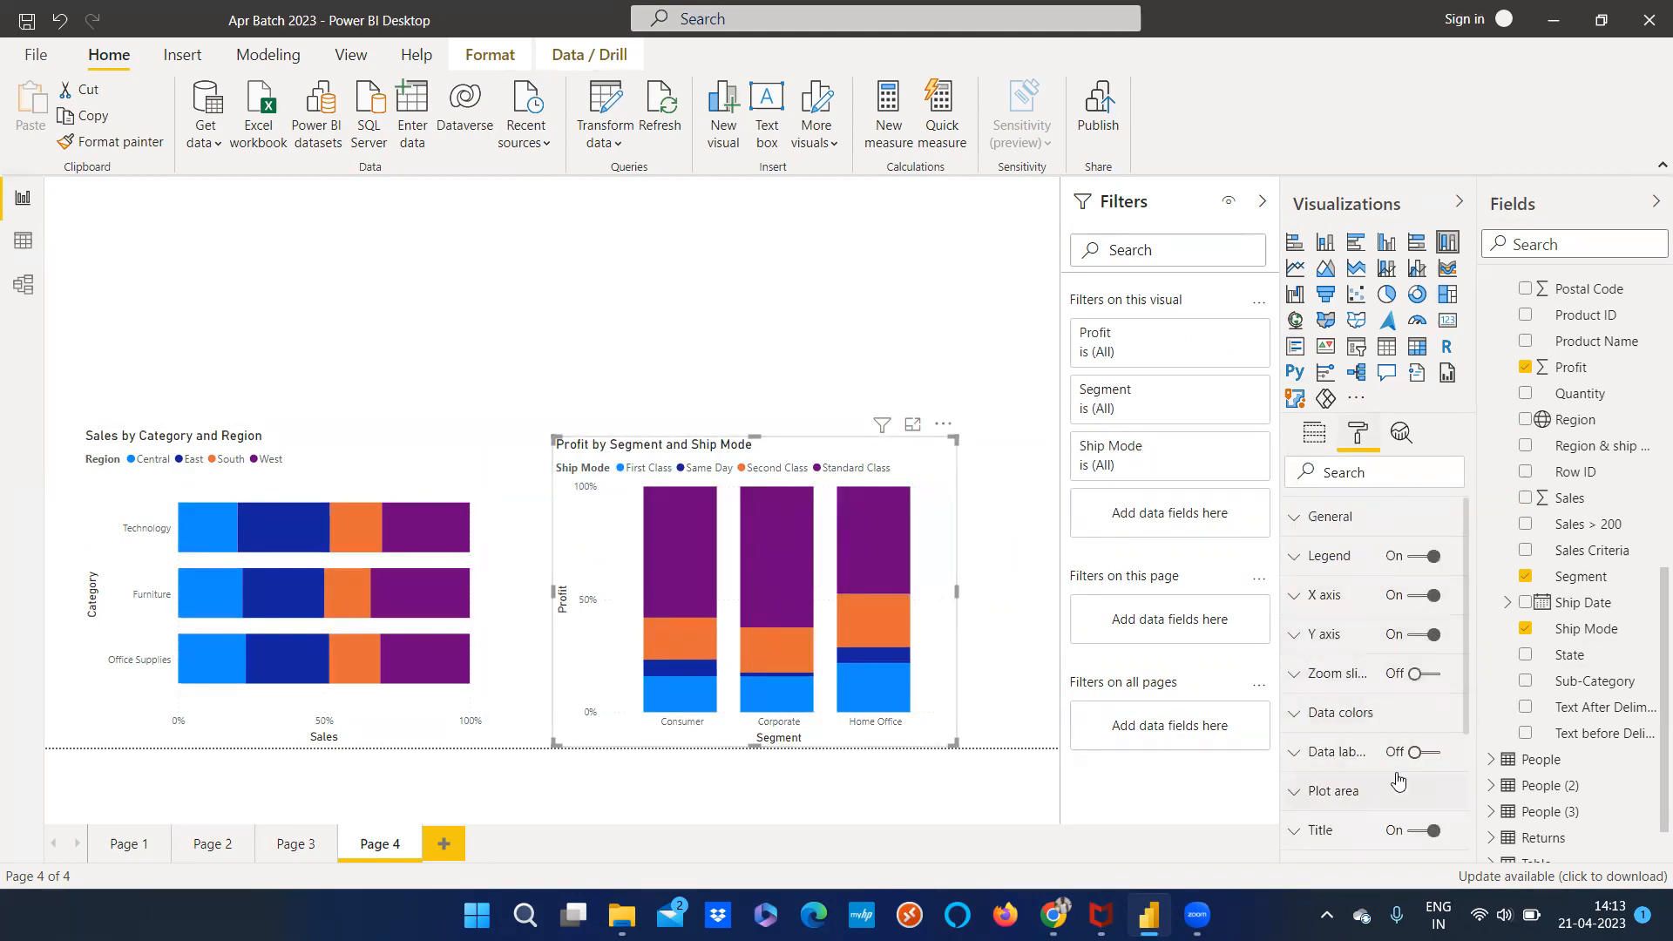
{"action": "left_click", "coordinate": [1295, 722]}
{"action": "scroll", "coordinate": [1369, 758], "scroll_direction": "down", "scroll_amount": 2}
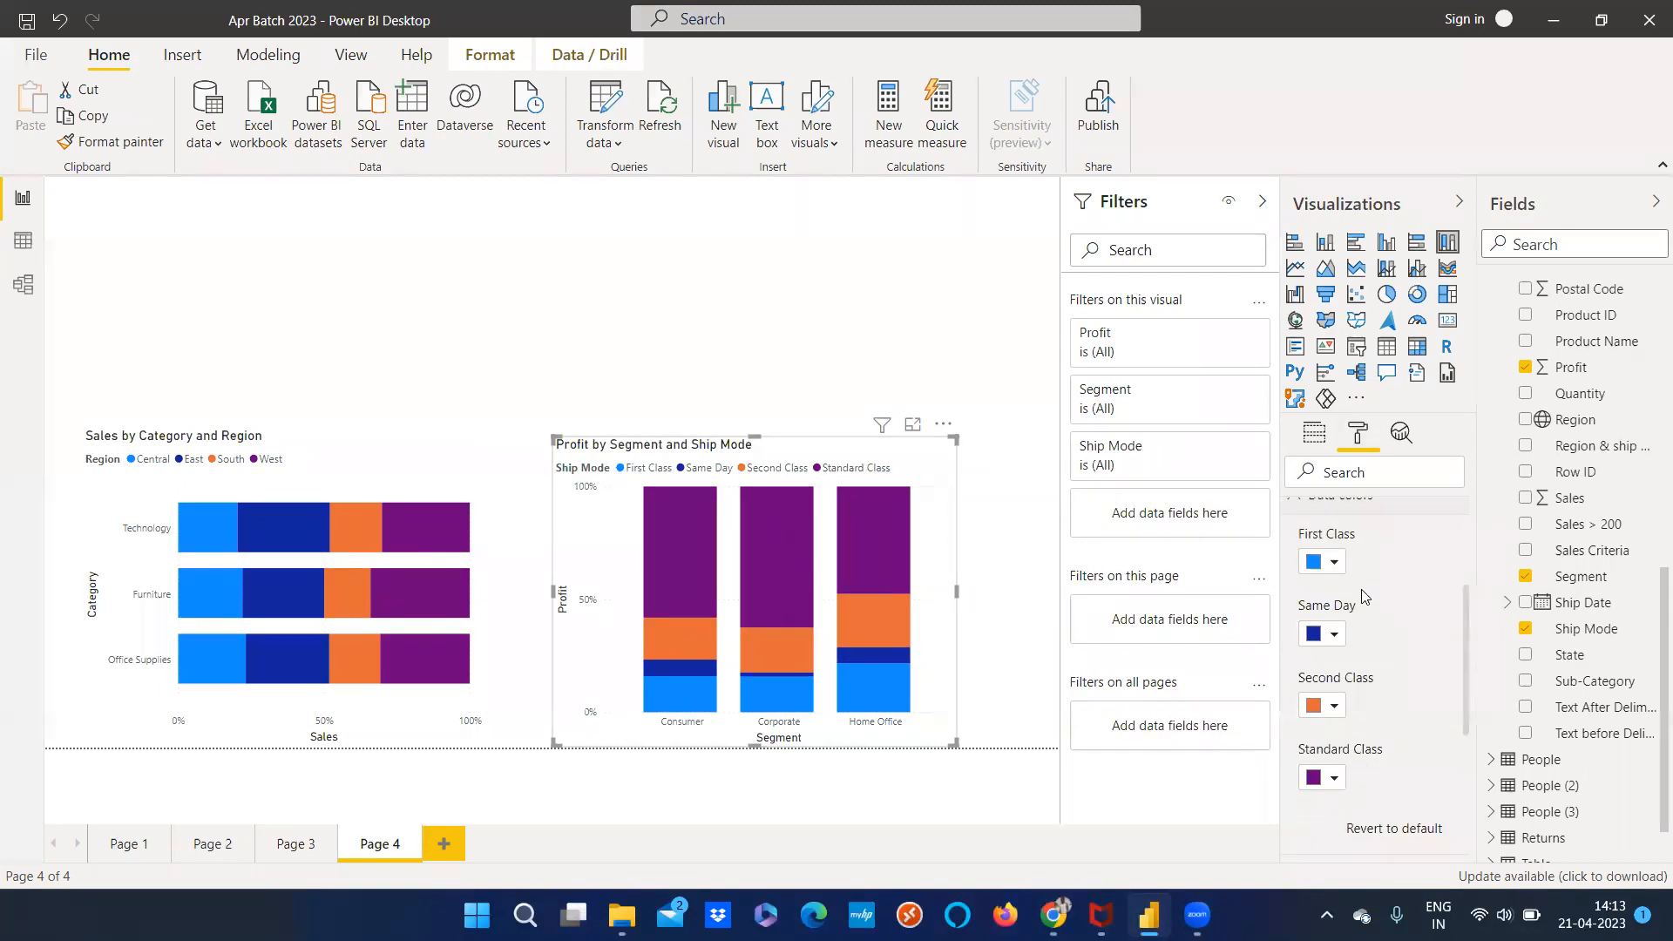
{"action": "left_click", "coordinate": [1336, 564]}
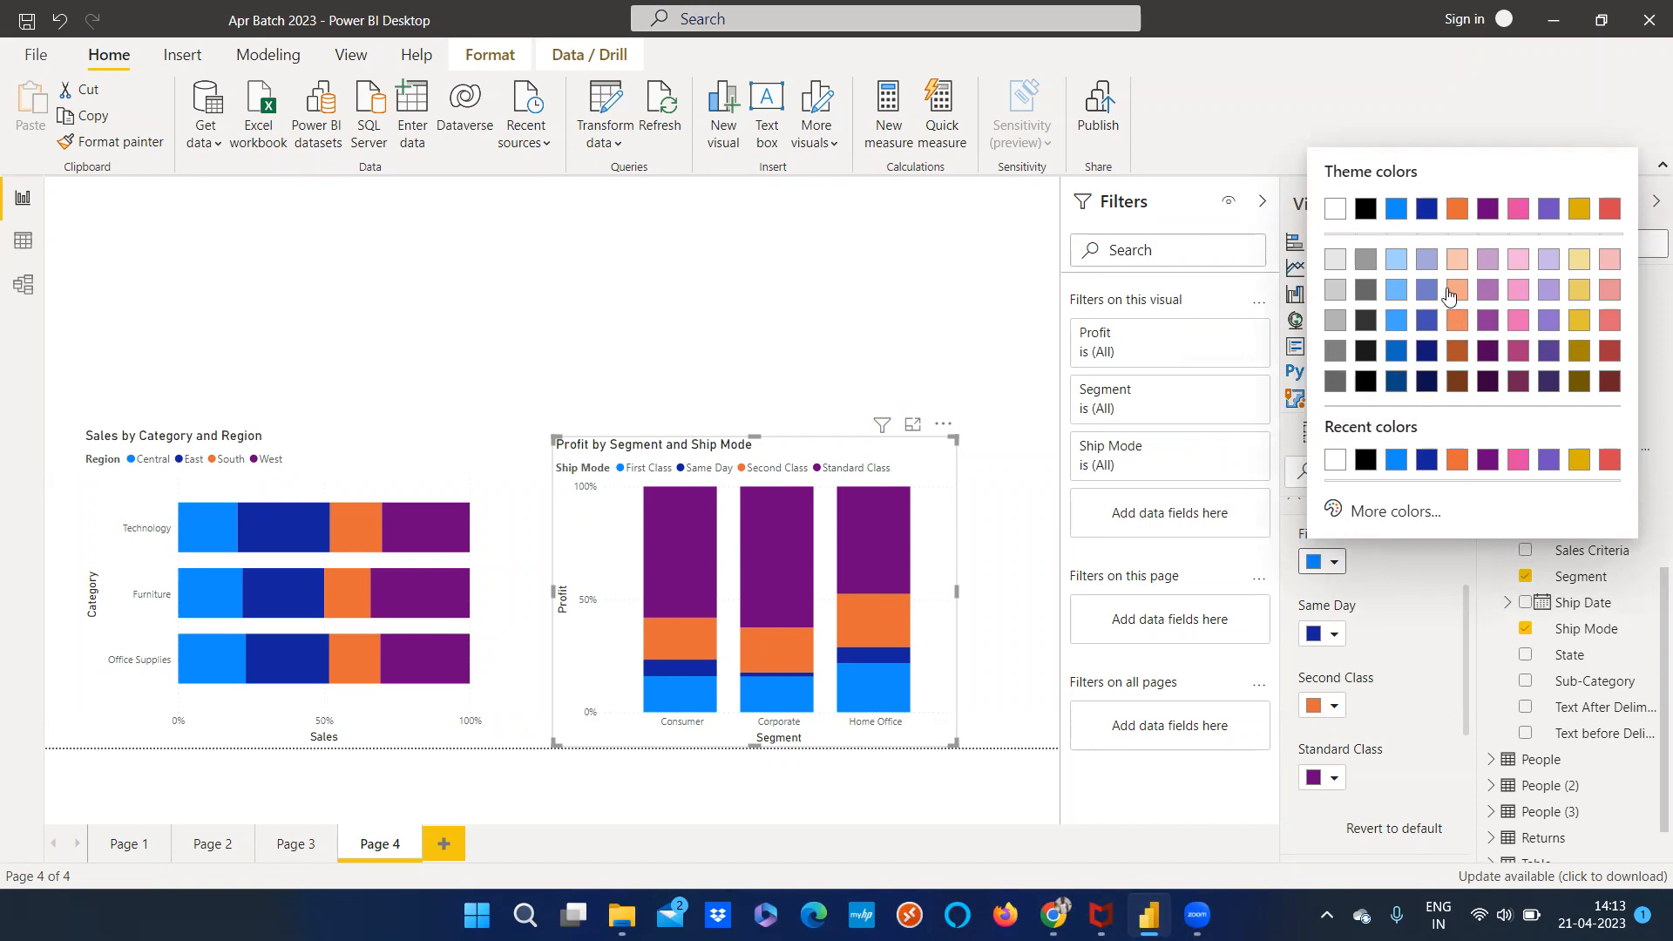
{"action": "left_click", "coordinate": [1396, 260]}
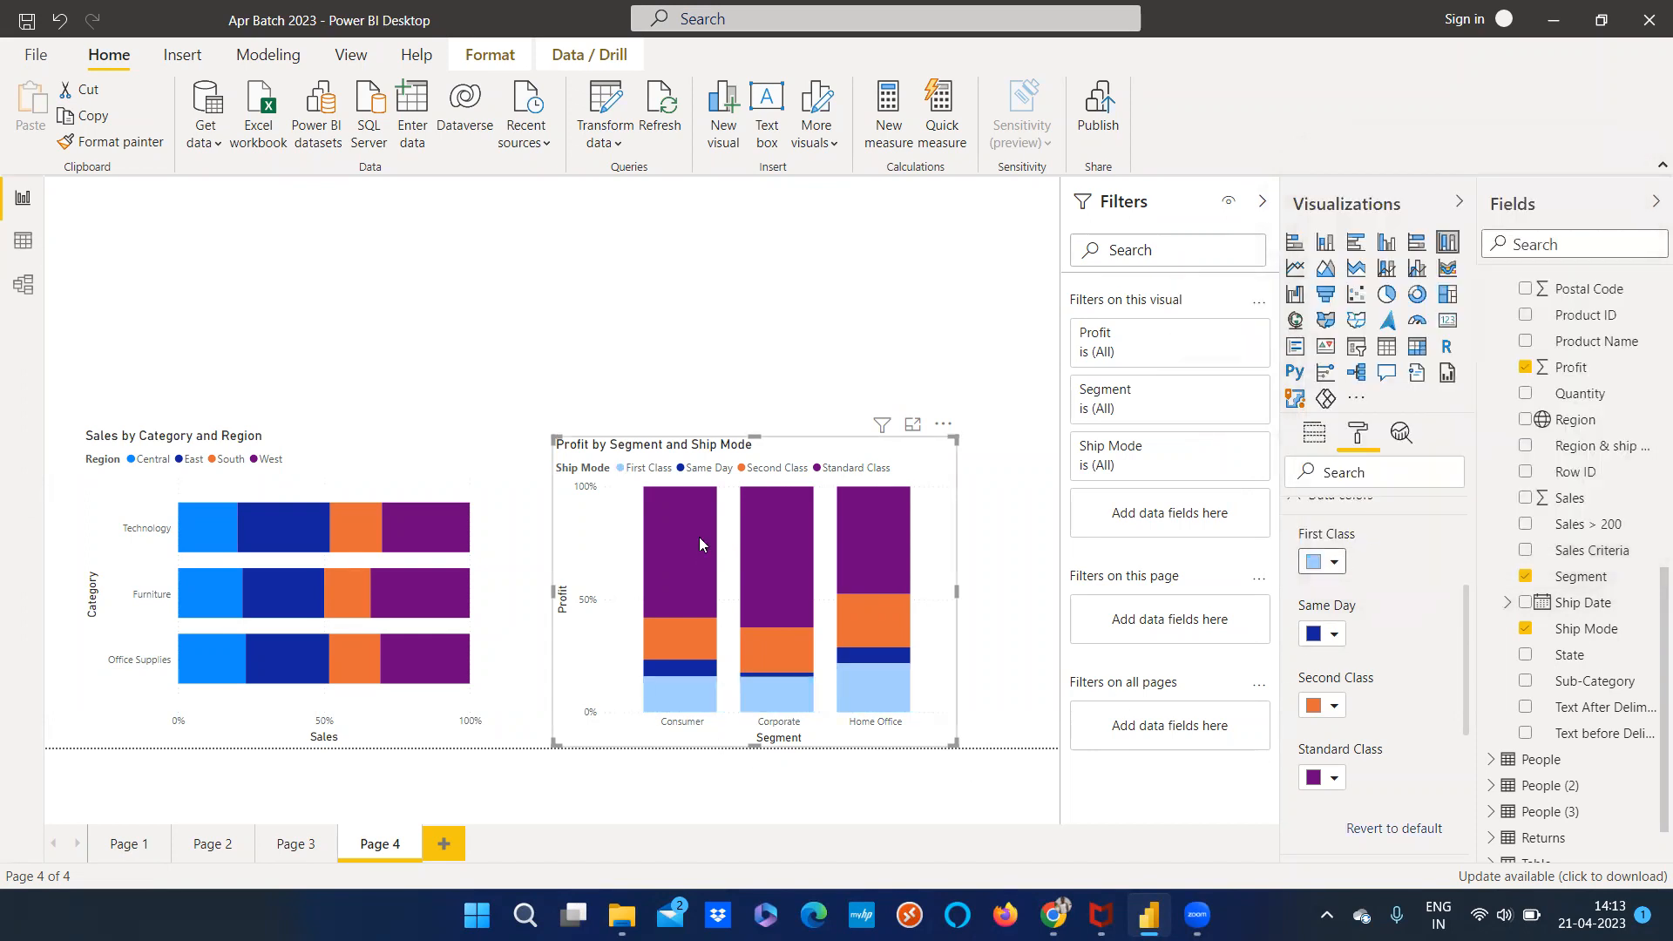
{"action": "left_click", "coordinate": [1330, 635]}
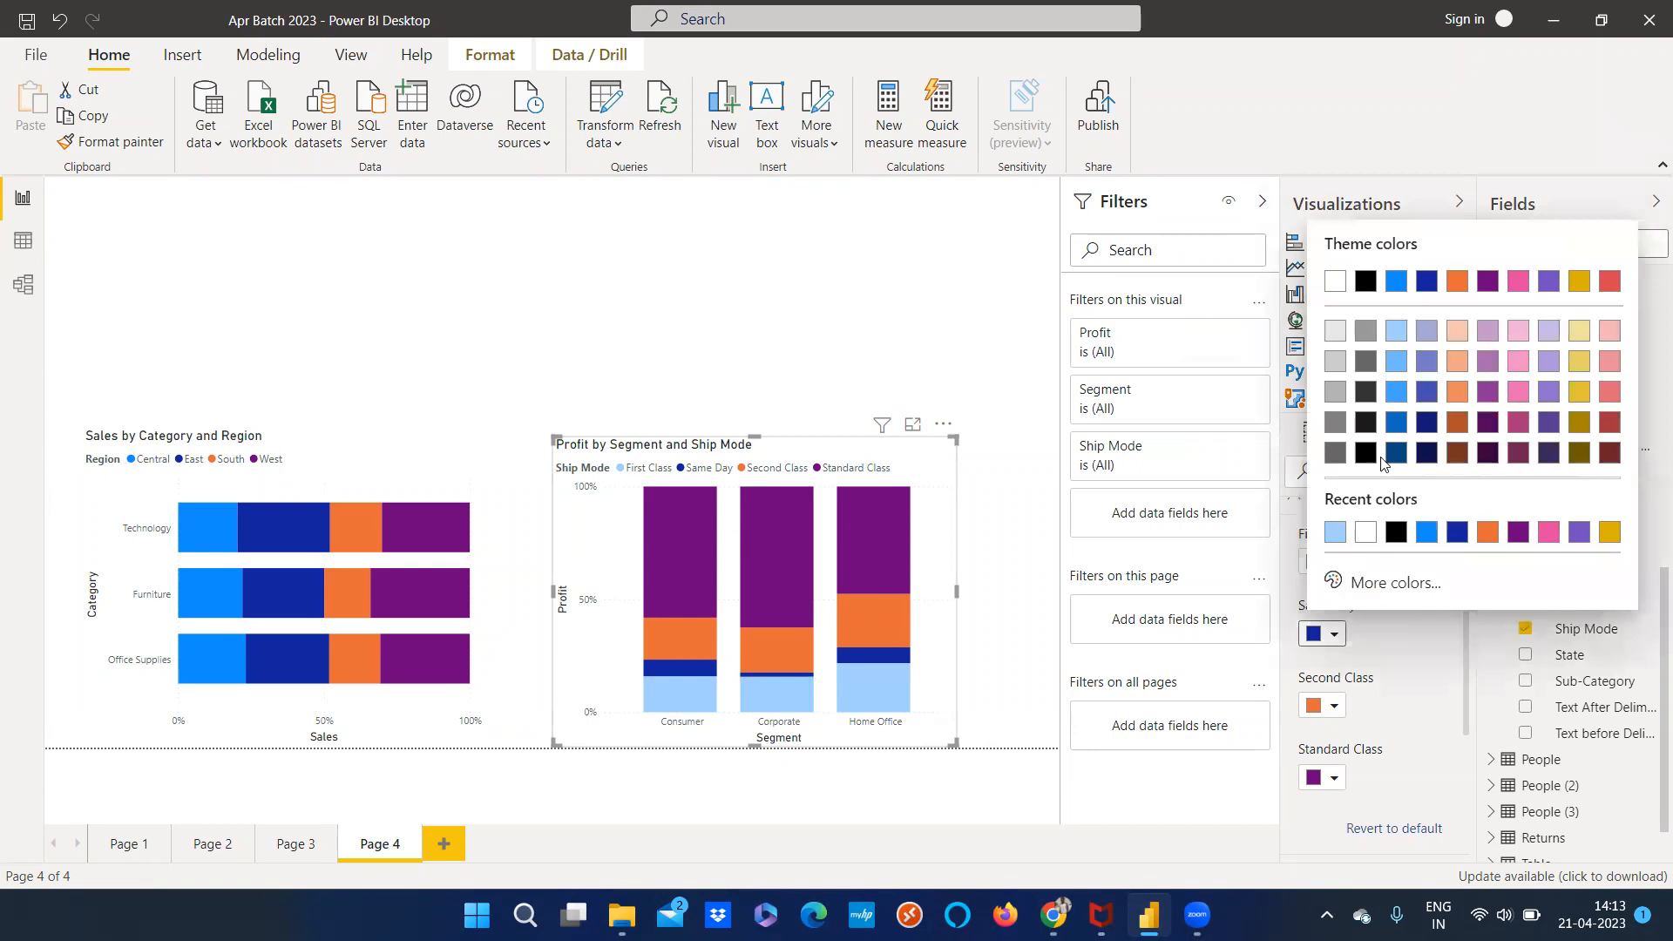
{"action": "left_click", "coordinate": [1397, 391]}
Color Second Class a light blue and Standard Class the darkest blue shade in the column chart
{"action": "left_click", "coordinate": [1329, 706]}
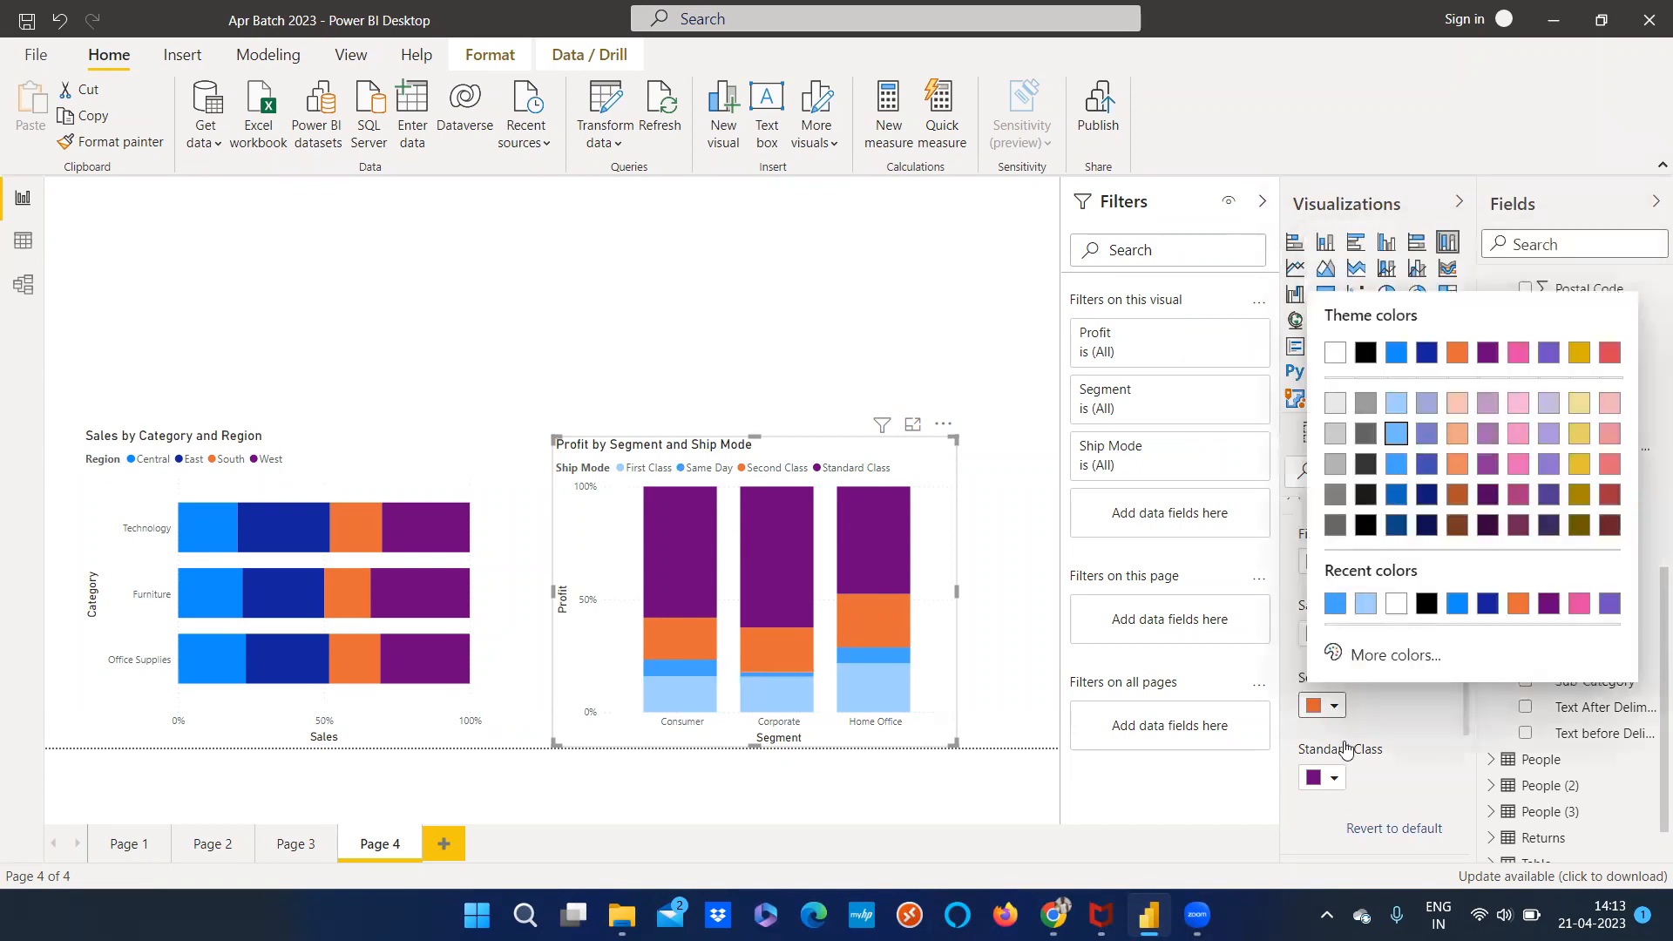
{"action": "left_click", "coordinate": [1405, 442]}
{"action": "left_click", "coordinate": [1331, 778]}
{"action": "left_click", "coordinate": [1399, 479]}
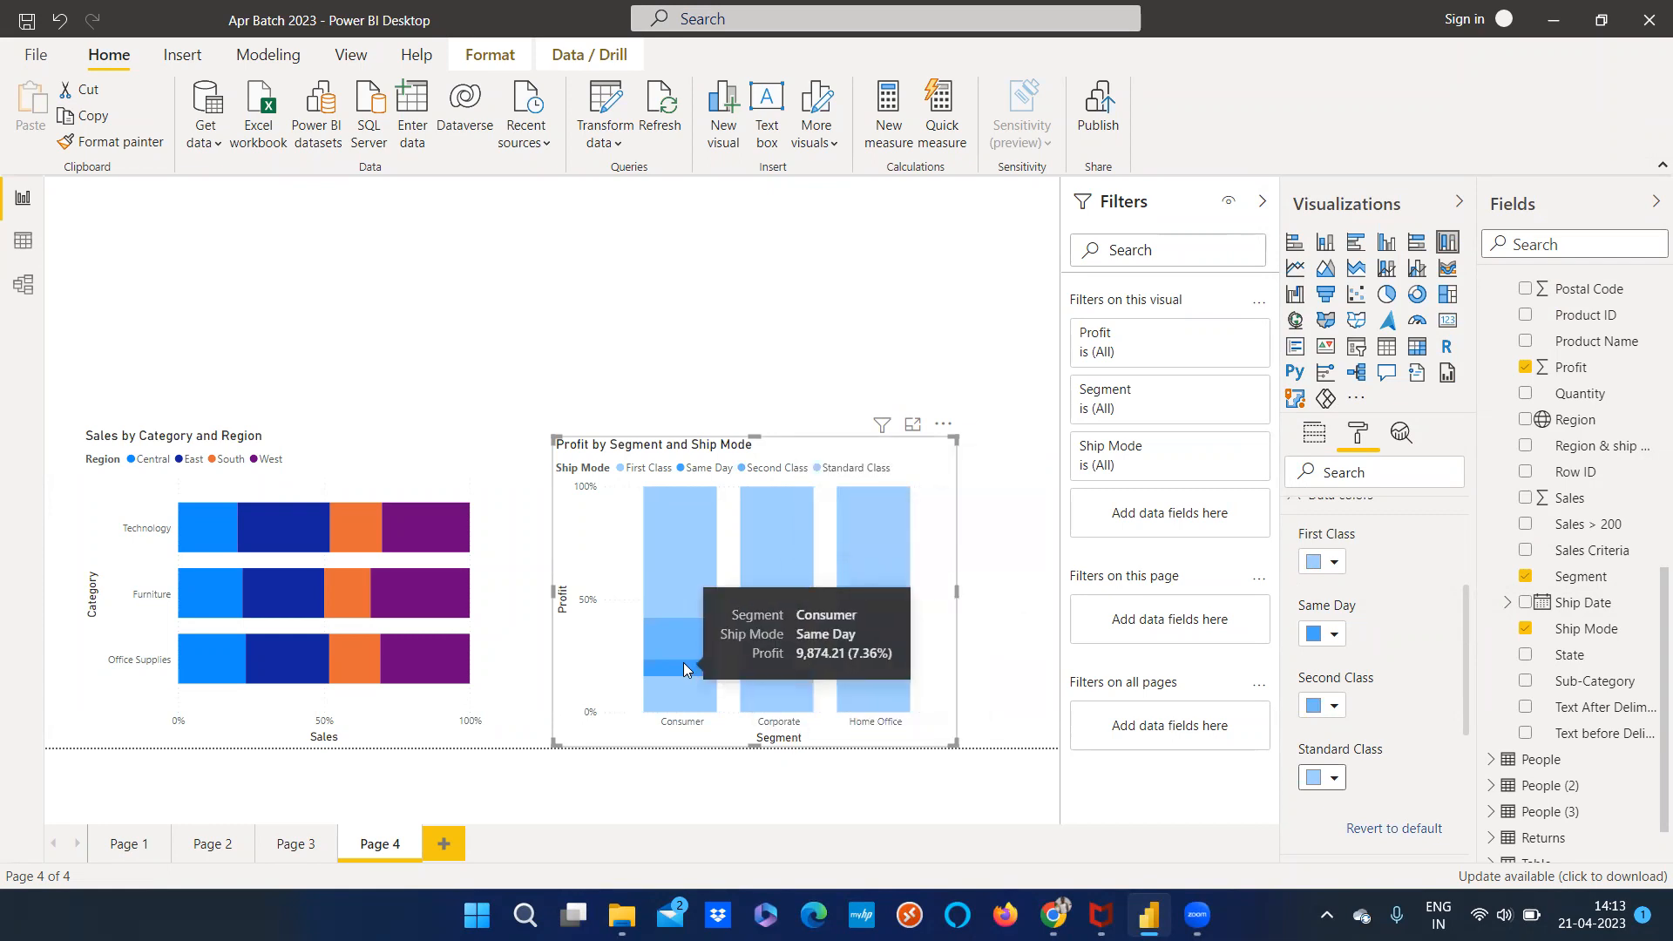
{"action": "left_click", "coordinate": [1336, 780]}
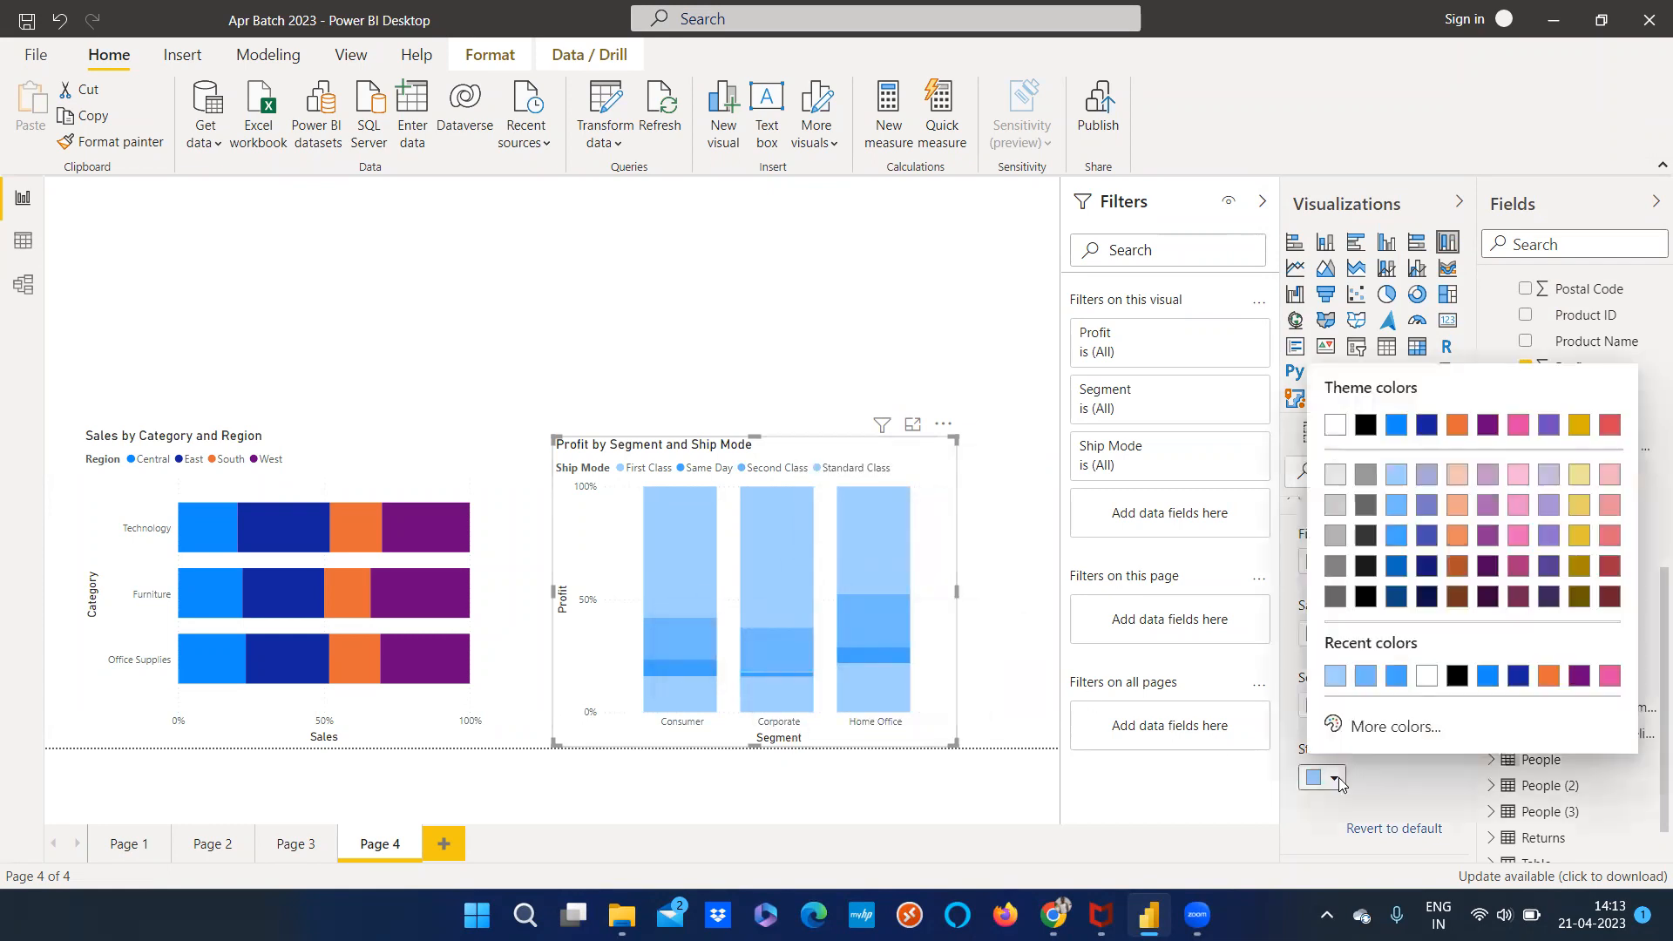
{"action": "left_click", "coordinate": [1398, 597]}
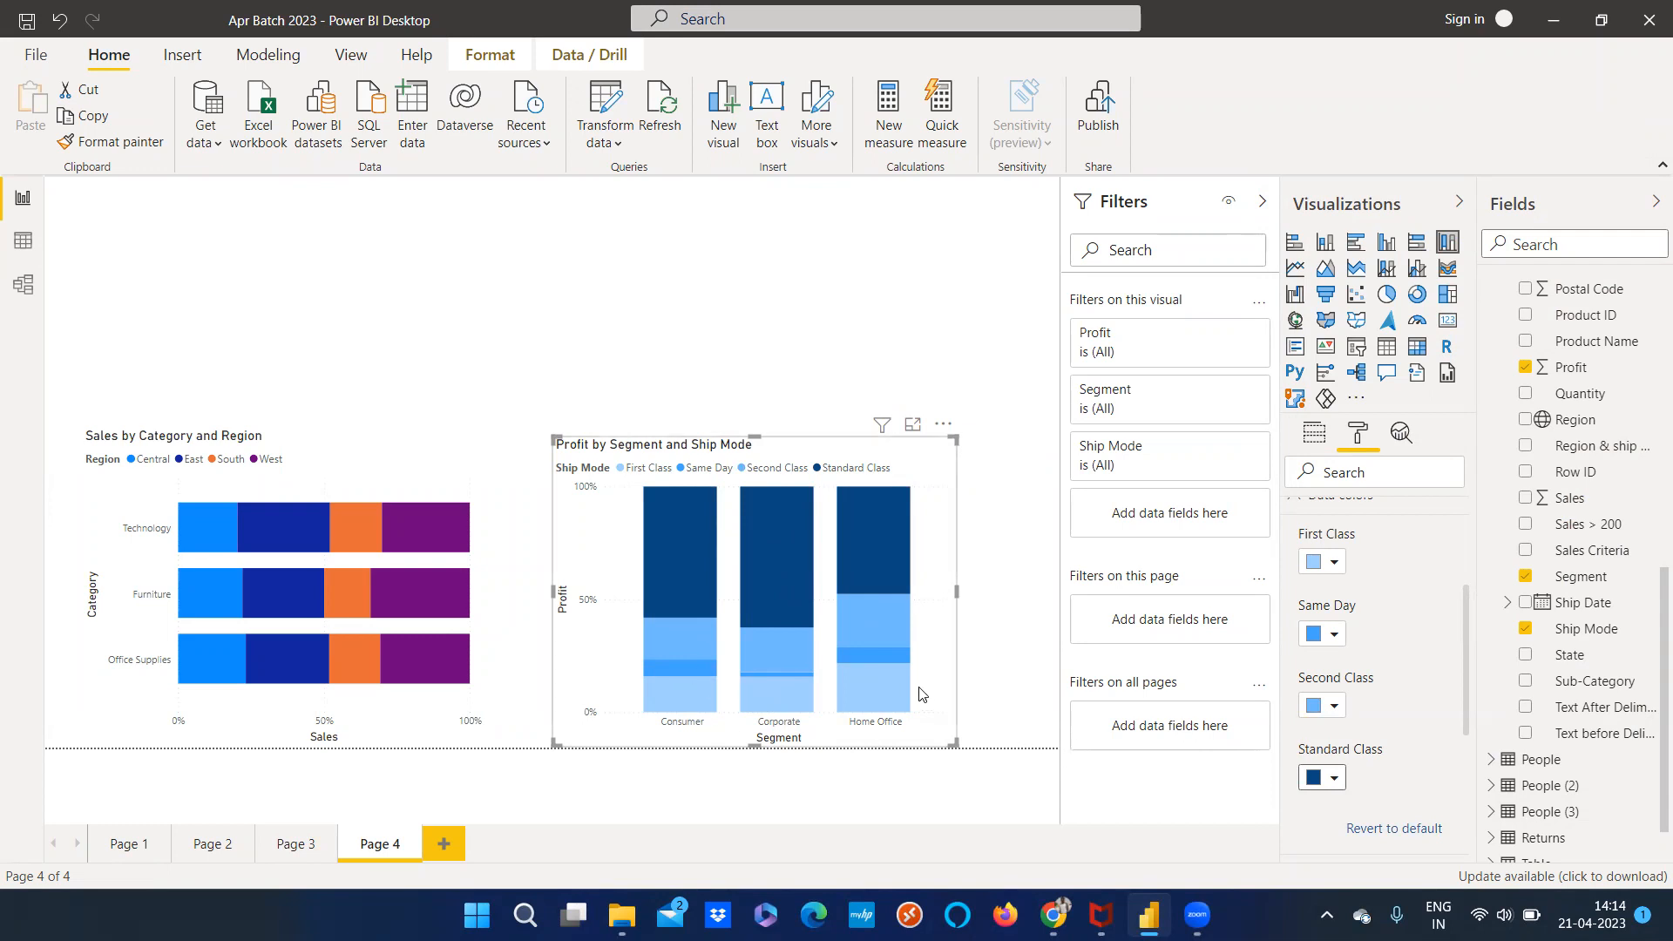
Change First Class to the same medium blue as Same Day, and keep Second Class in its light blue tint
{"action": "left_click", "coordinate": [1336, 563]}
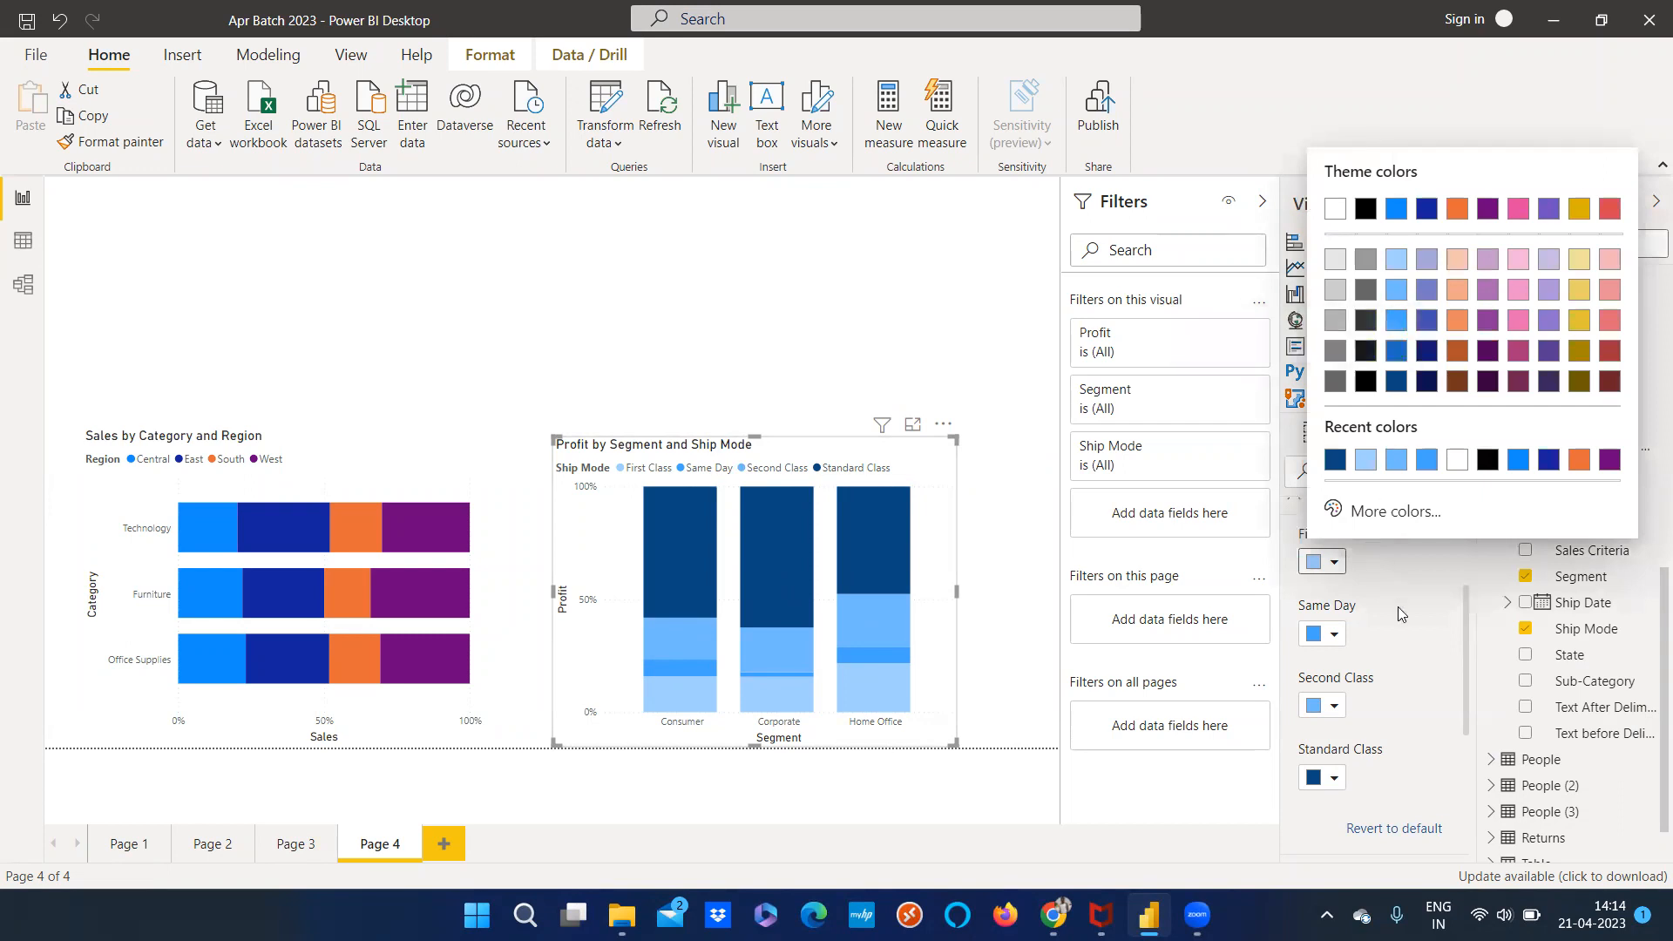
{"action": "left_click", "coordinate": [1398, 322]}
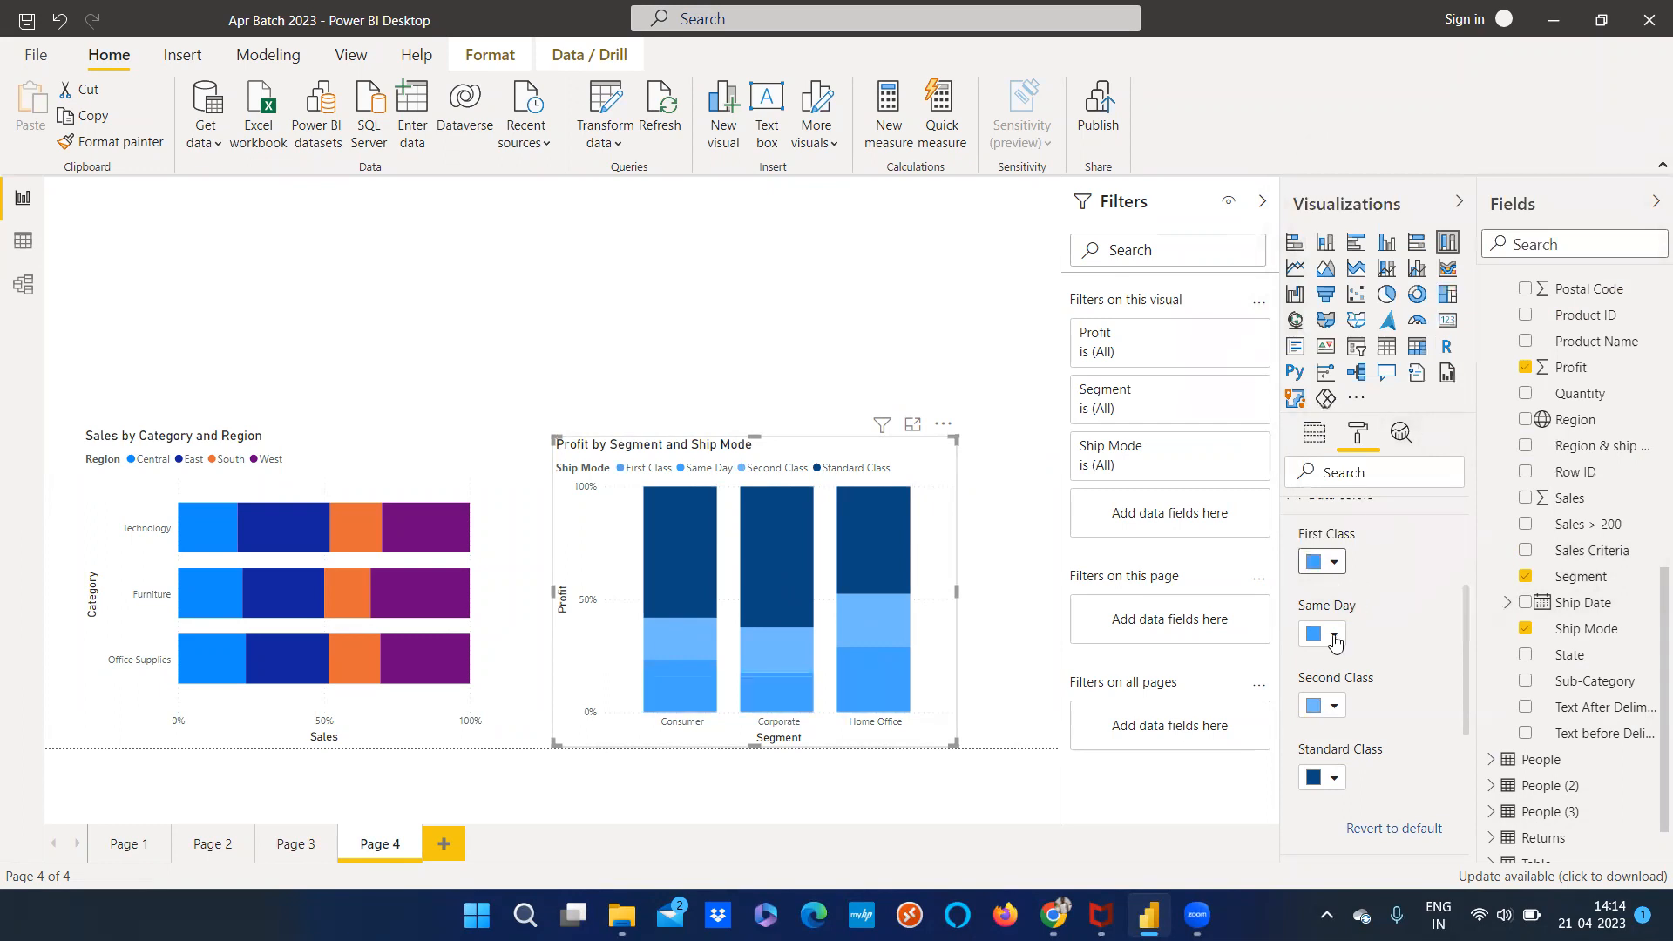
{"action": "left_click", "coordinate": [1329, 715]}
{"action": "left_click", "coordinate": [1397, 436]}
{"action": "mouse_move", "coordinate": [797, 592]}
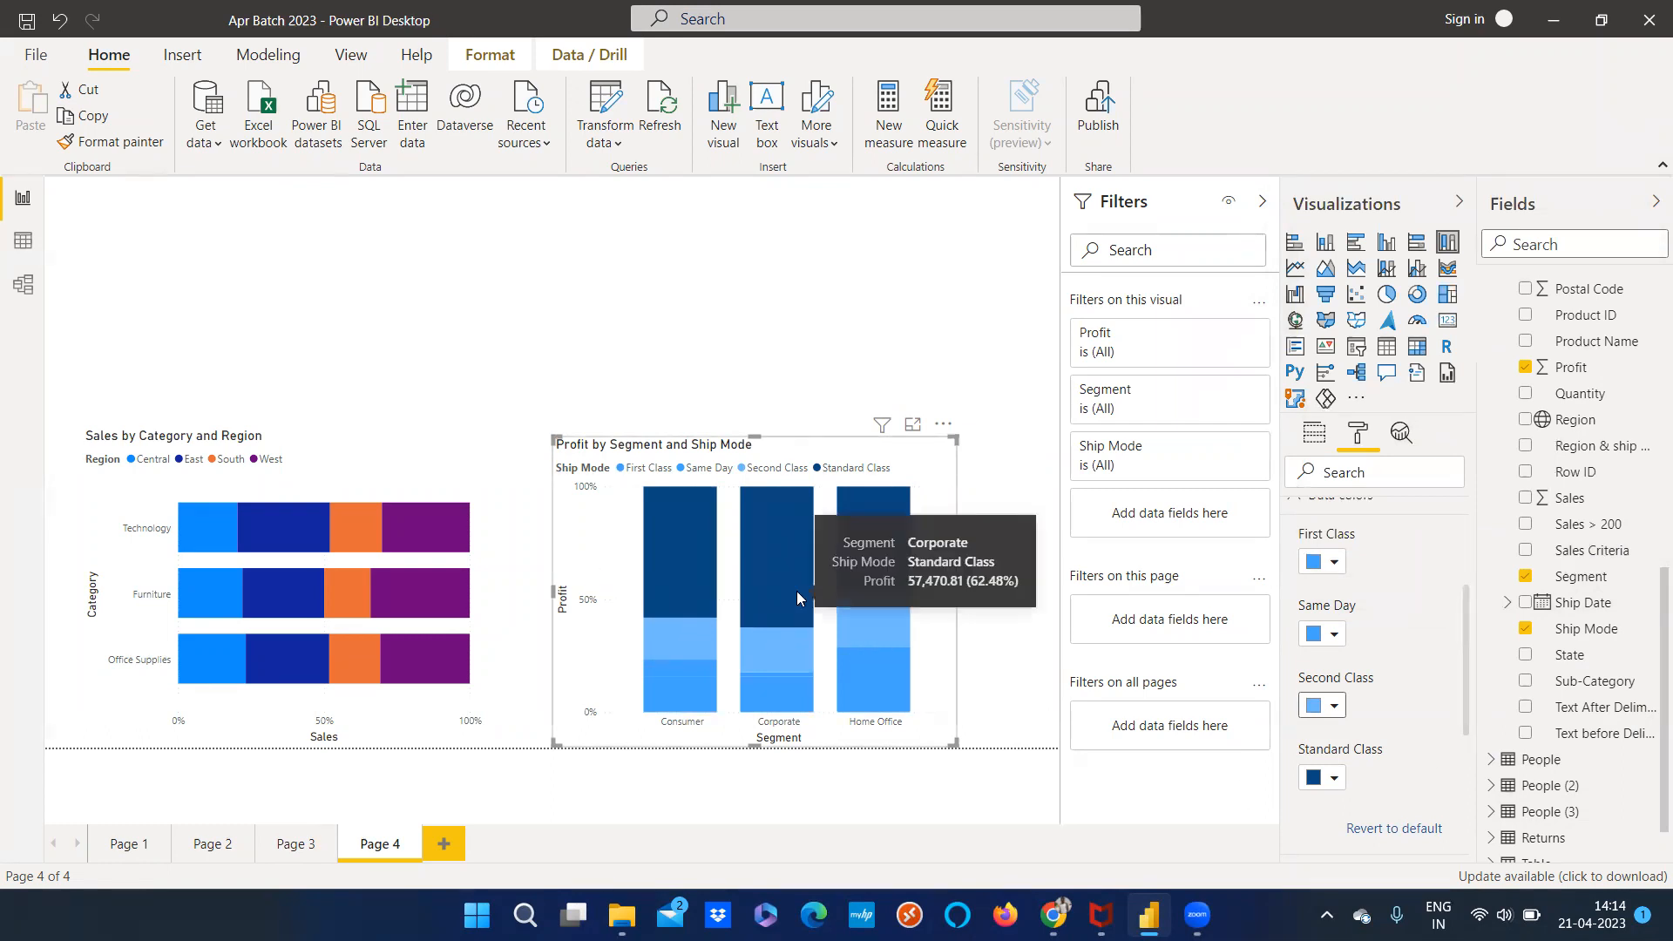
Close the data color settings and turn on the zoom slider for the column chart
{"action": "scroll", "coordinate": [1342, 645], "scroll_direction": "up", "scroll_amount": 3}
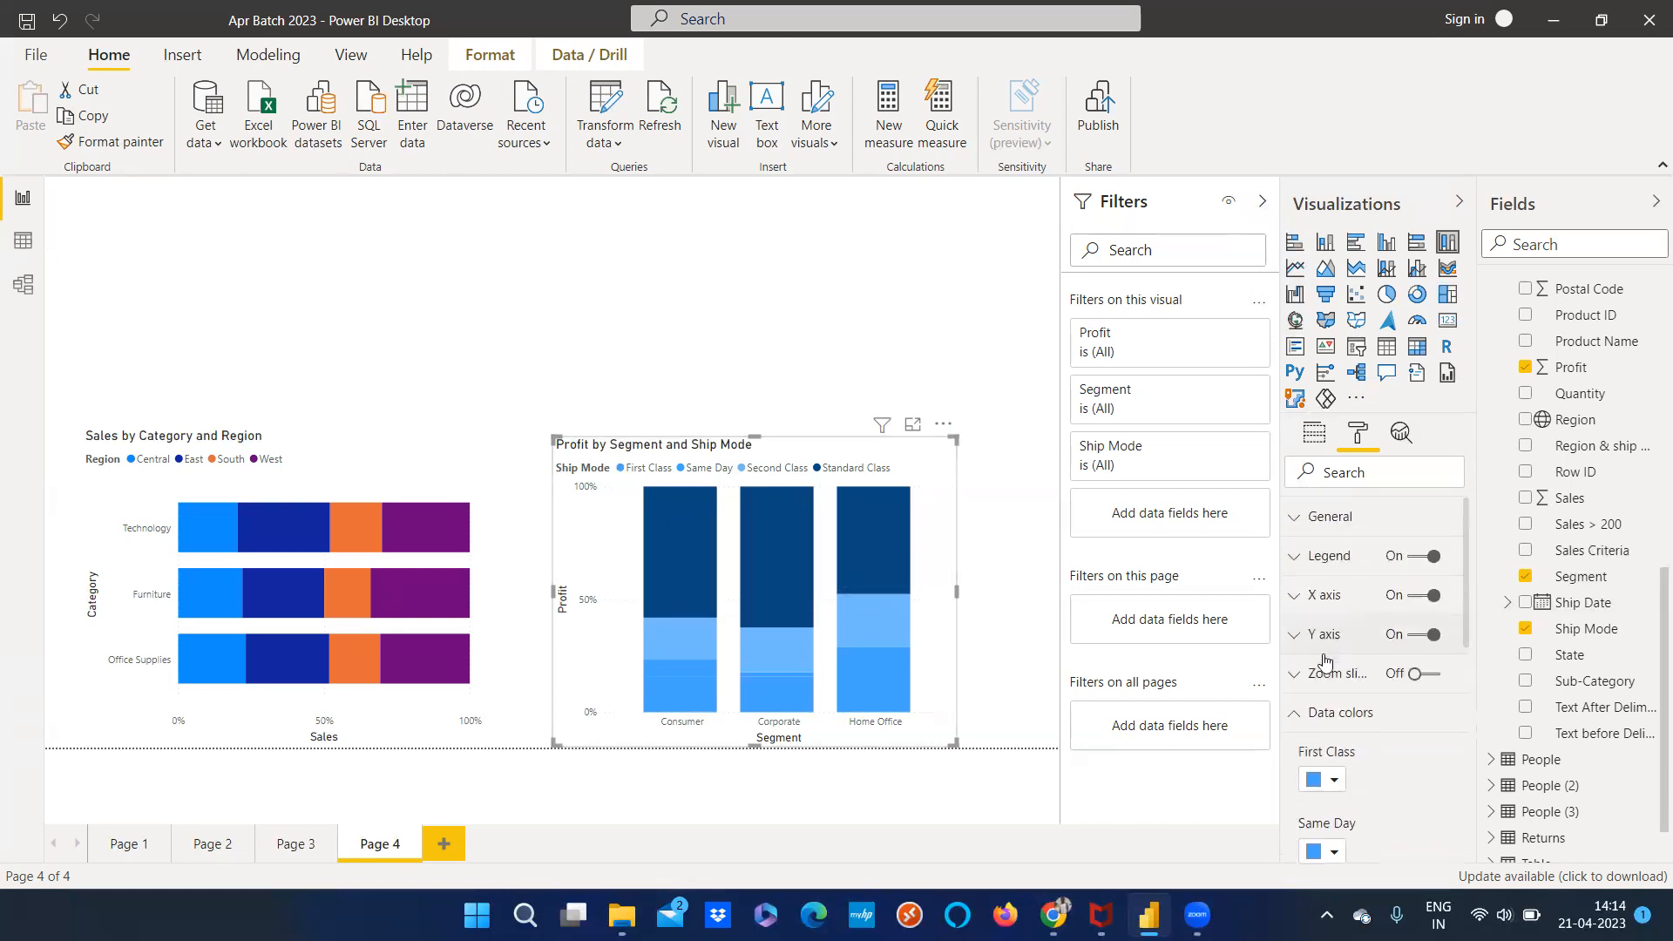
{"action": "left_click", "coordinate": [1333, 712]}
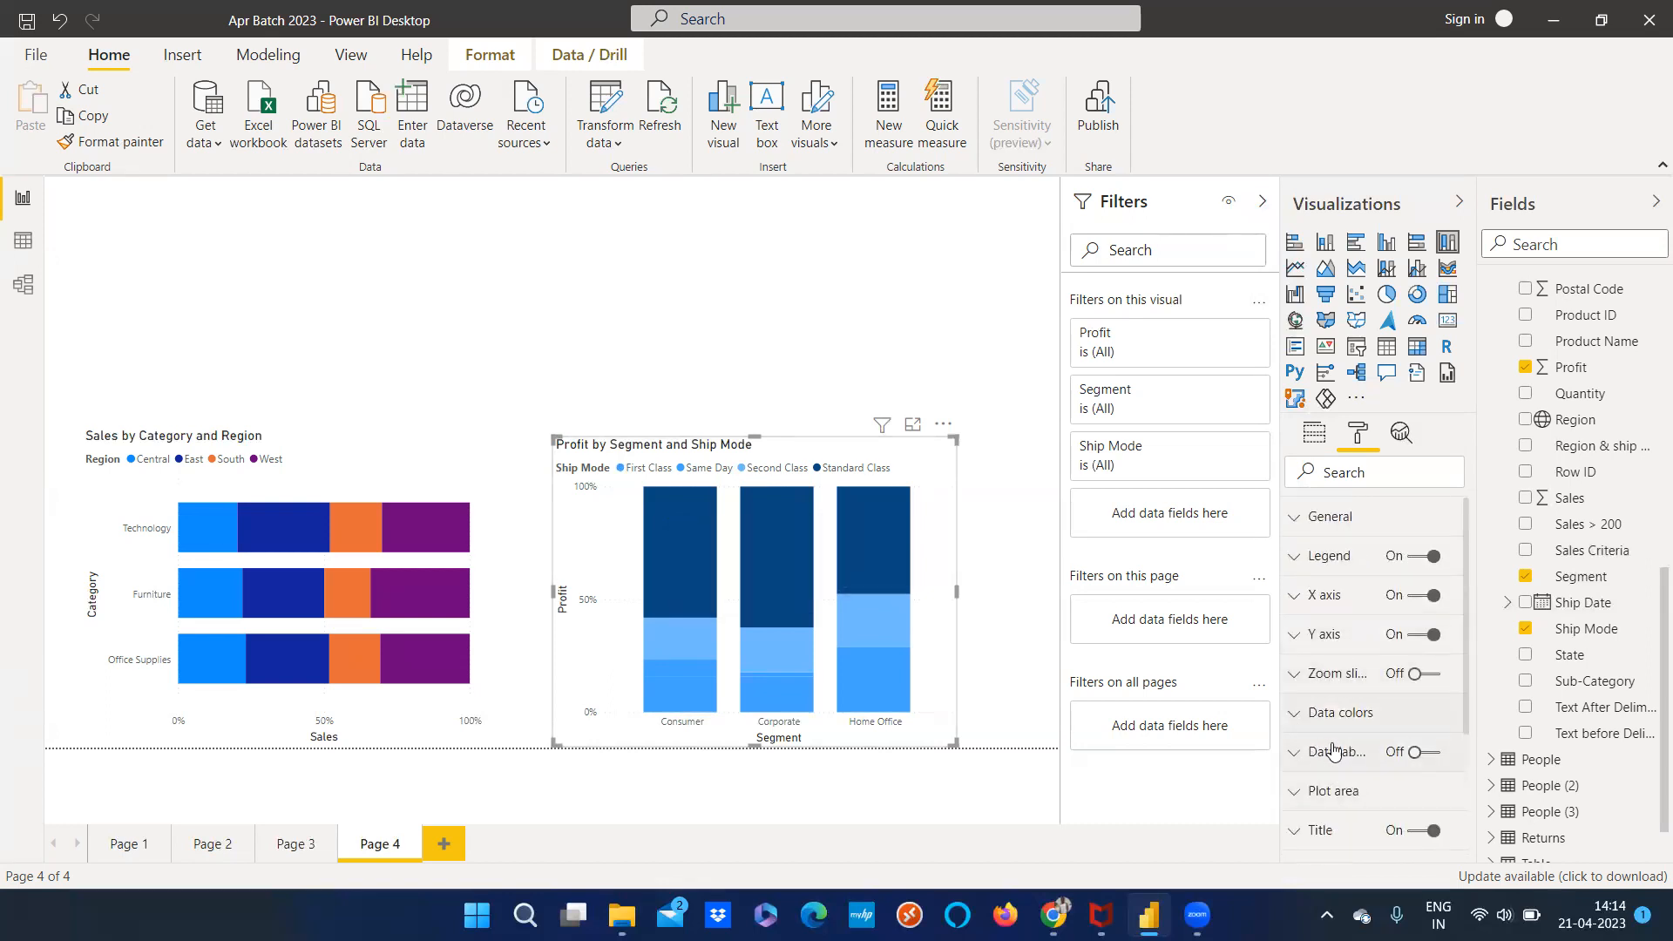
{"action": "left_click", "coordinate": [1433, 675]}
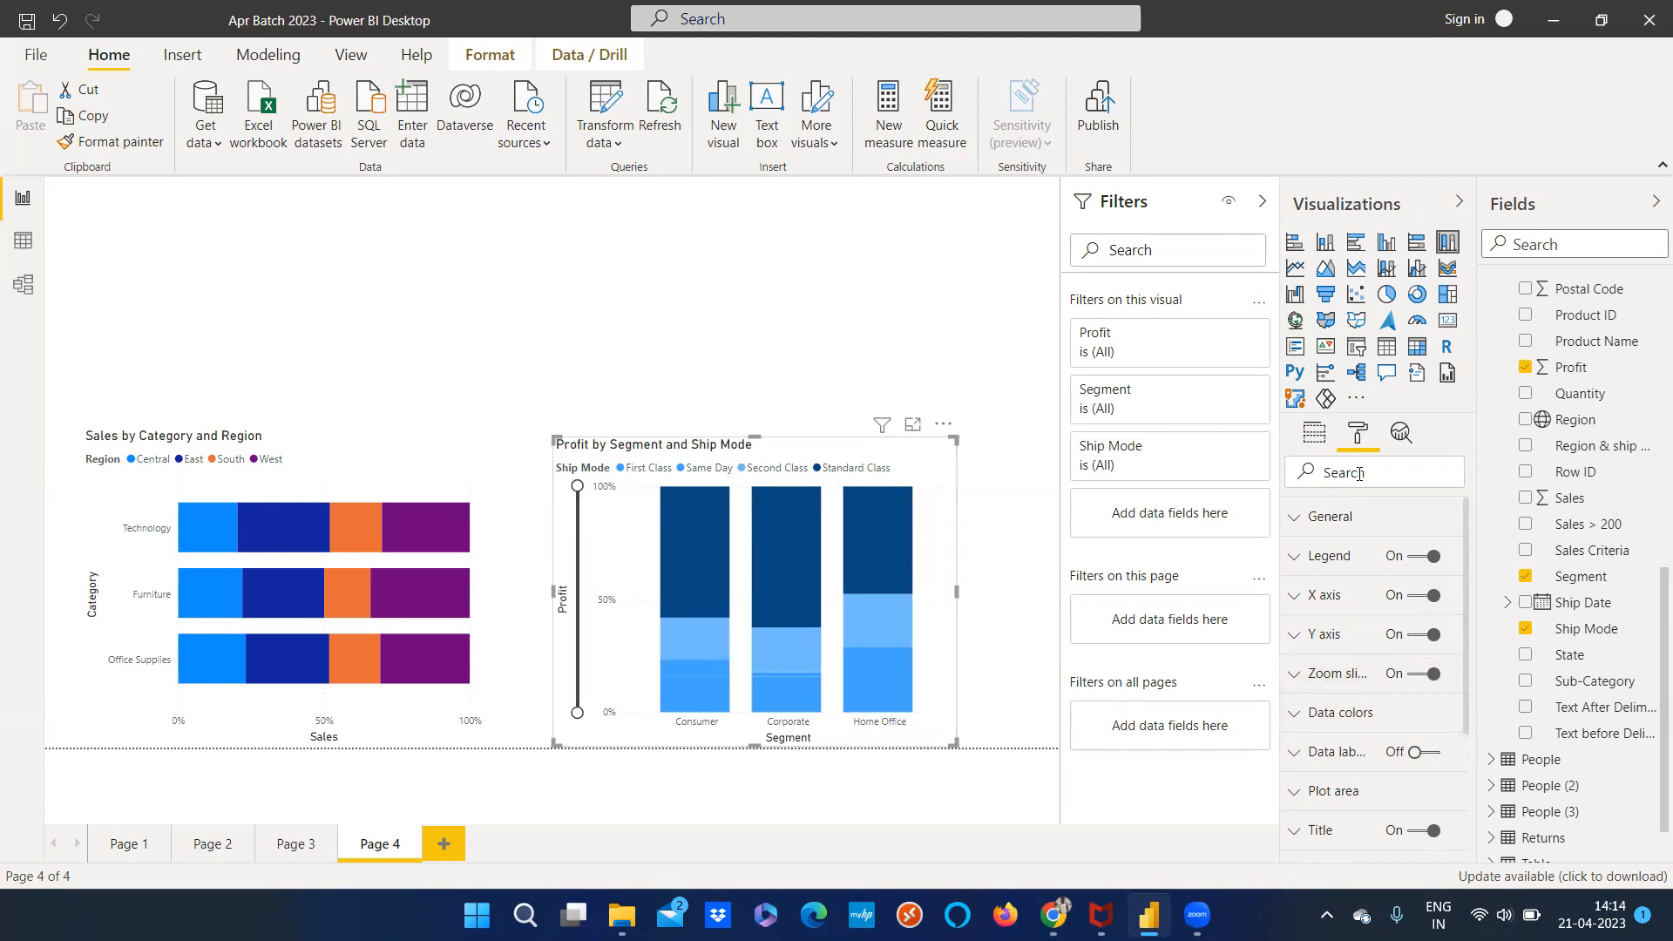
Replace Segment with Sub-Category on the column chart's axis
{"action": "left_click", "coordinate": [1318, 439]}
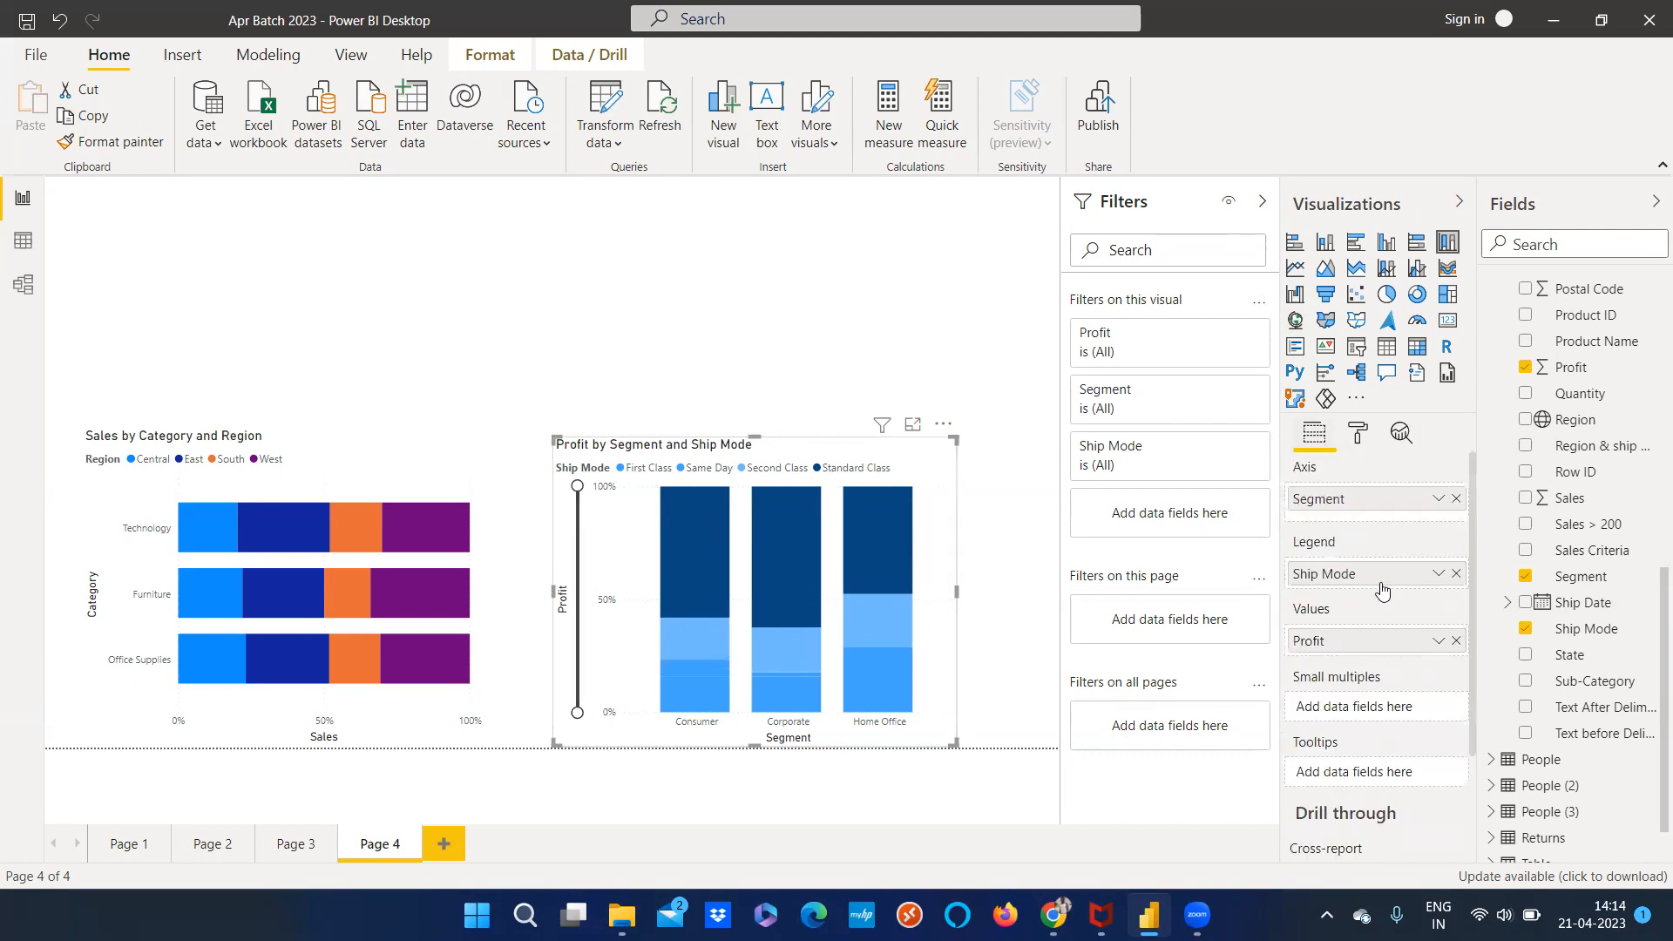
{"action": "left_click", "coordinate": [1456, 496]}
{"action": "left_click_drag", "start_coordinate": [1608, 697], "coordinate": [1401, 512]}
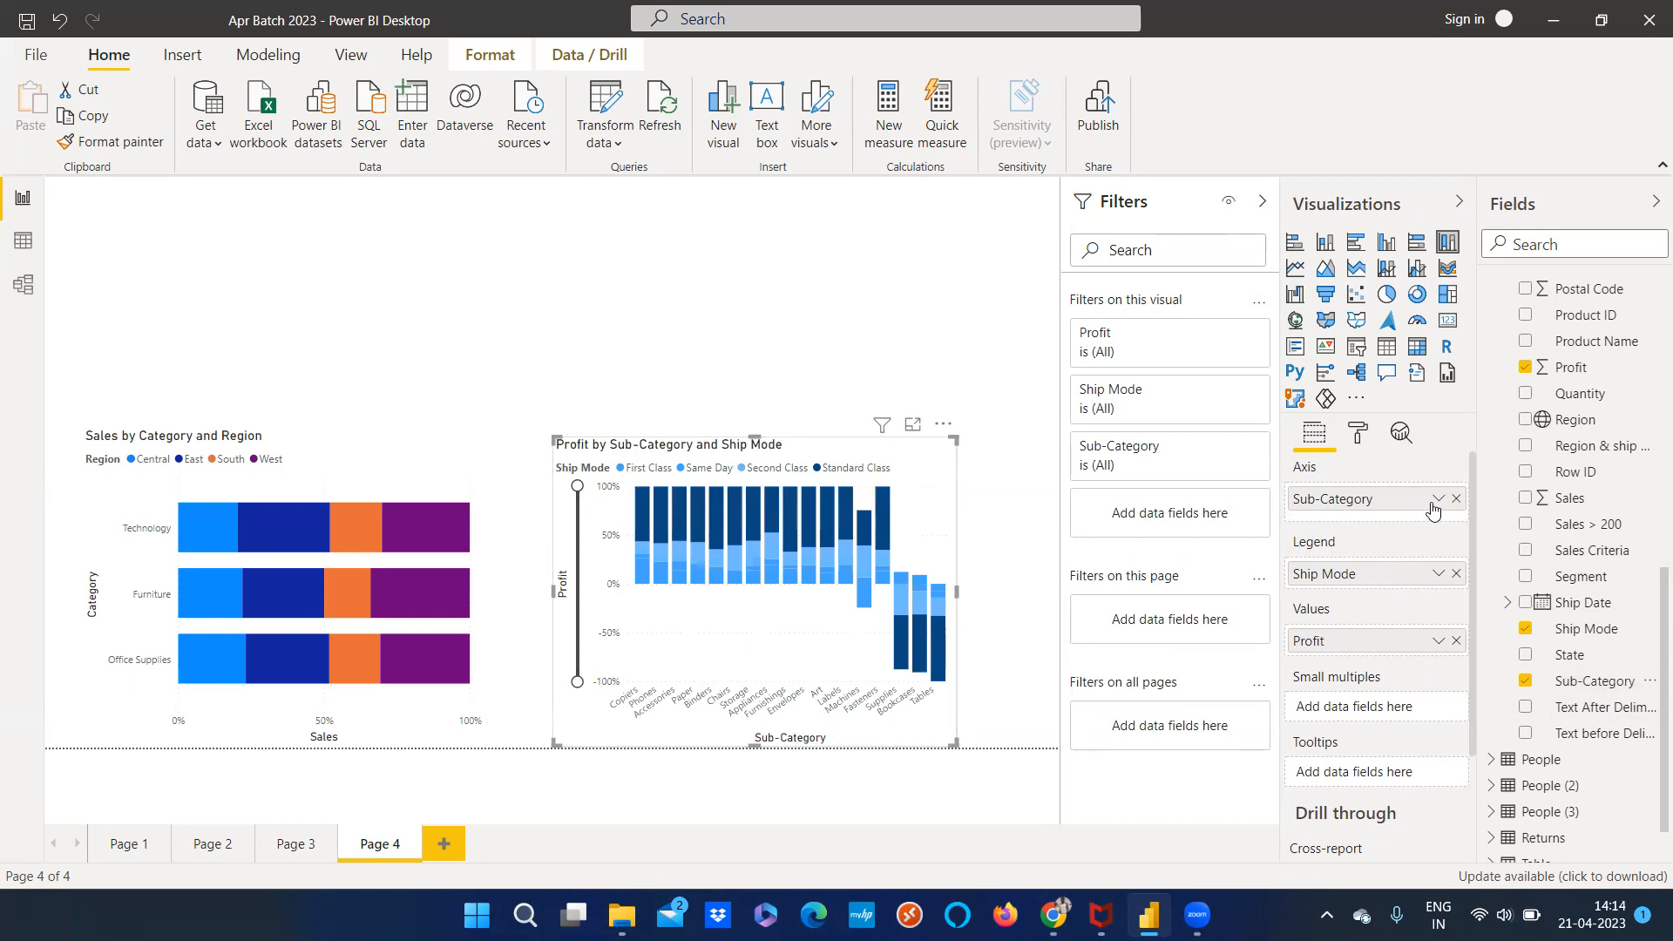
Move Sub-Category to the column chart's legend in place of Ship Mode, and put Segment back on the axis
{"action": "left_click_drag", "start_coordinate": [1403, 505], "coordinate": [1422, 586]}
{"action": "left_click", "coordinate": [1456, 574]}
{"action": "left_click_drag", "start_coordinate": [1377, 512], "coordinate": [1365, 584]}
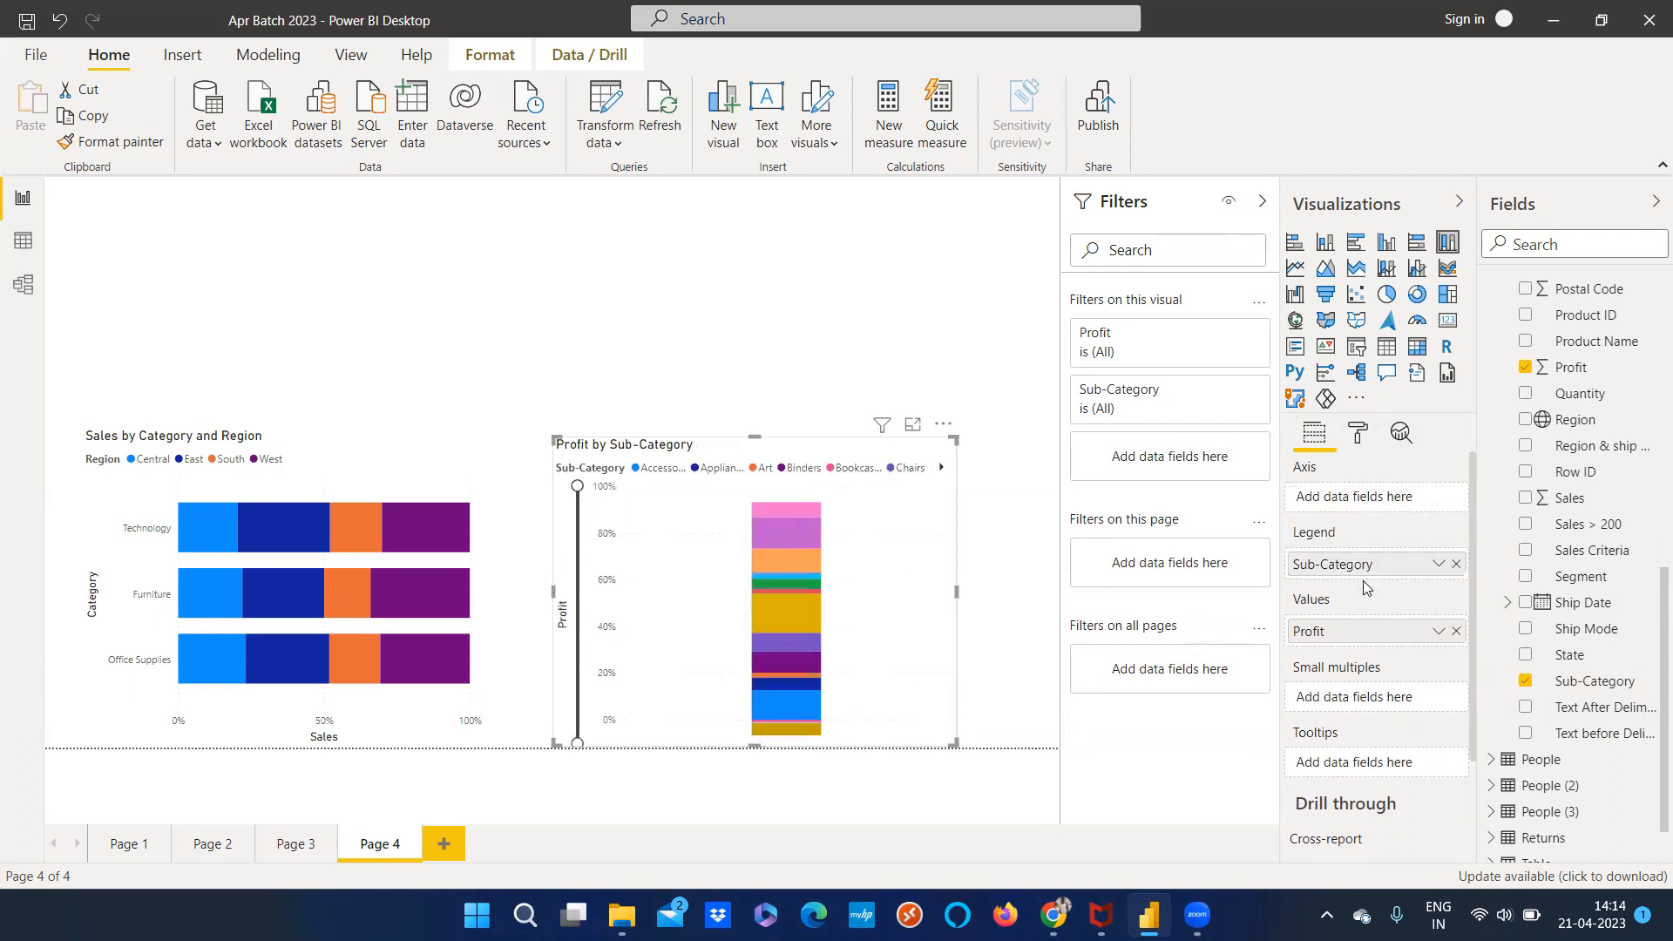
{"action": "left_click_drag", "start_coordinate": [1579, 577], "coordinate": [1370, 509]}
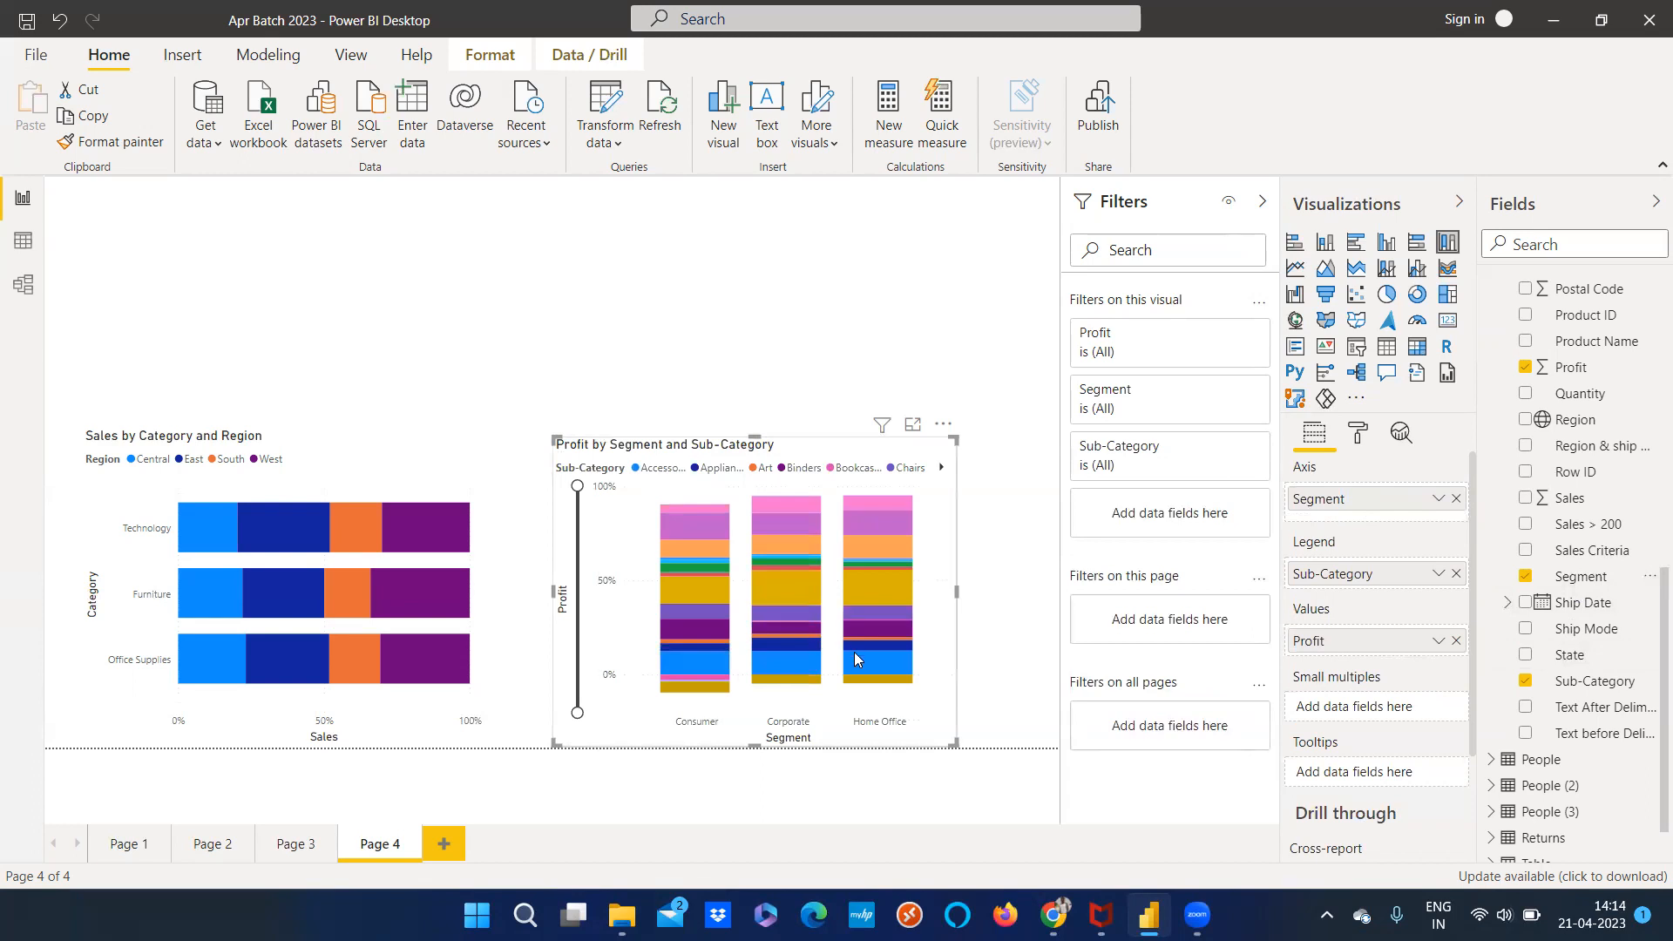
Shorten the column chart from above and narrow its zoom range on the Profit axis to inspect the Consumer column's sub-category shares
{"action": "left_click_drag", "start_coordinate": [756, 436], "coordinate": [795, 478]}
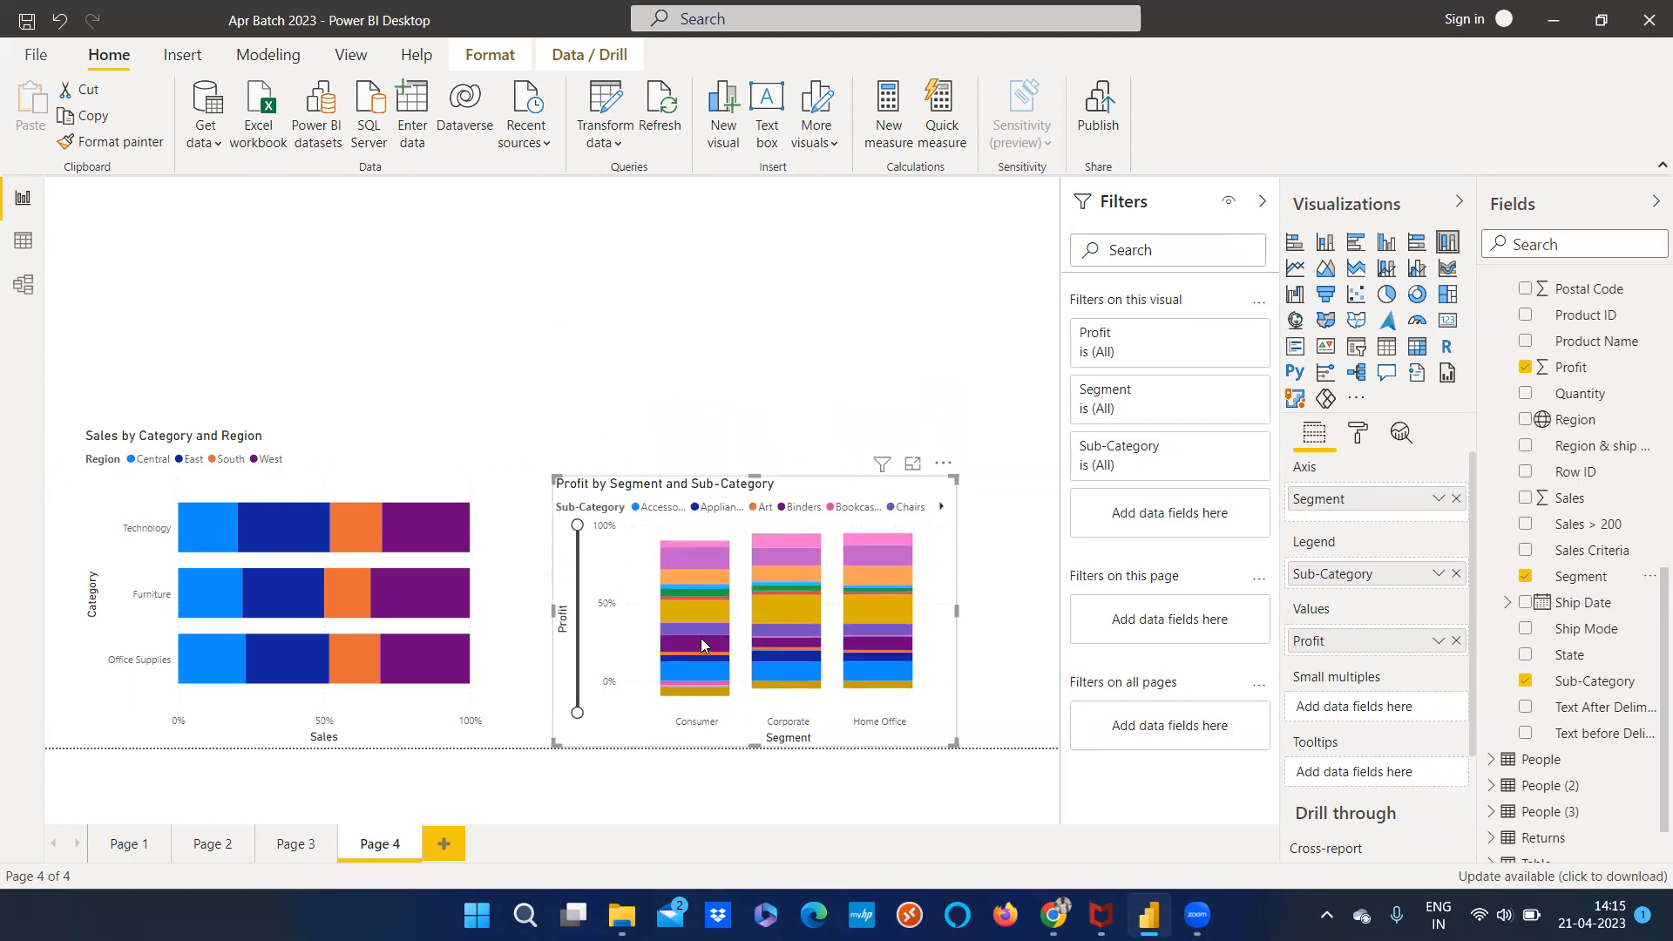
{"action": "mouse_move", "coordinate": [702, 642]}
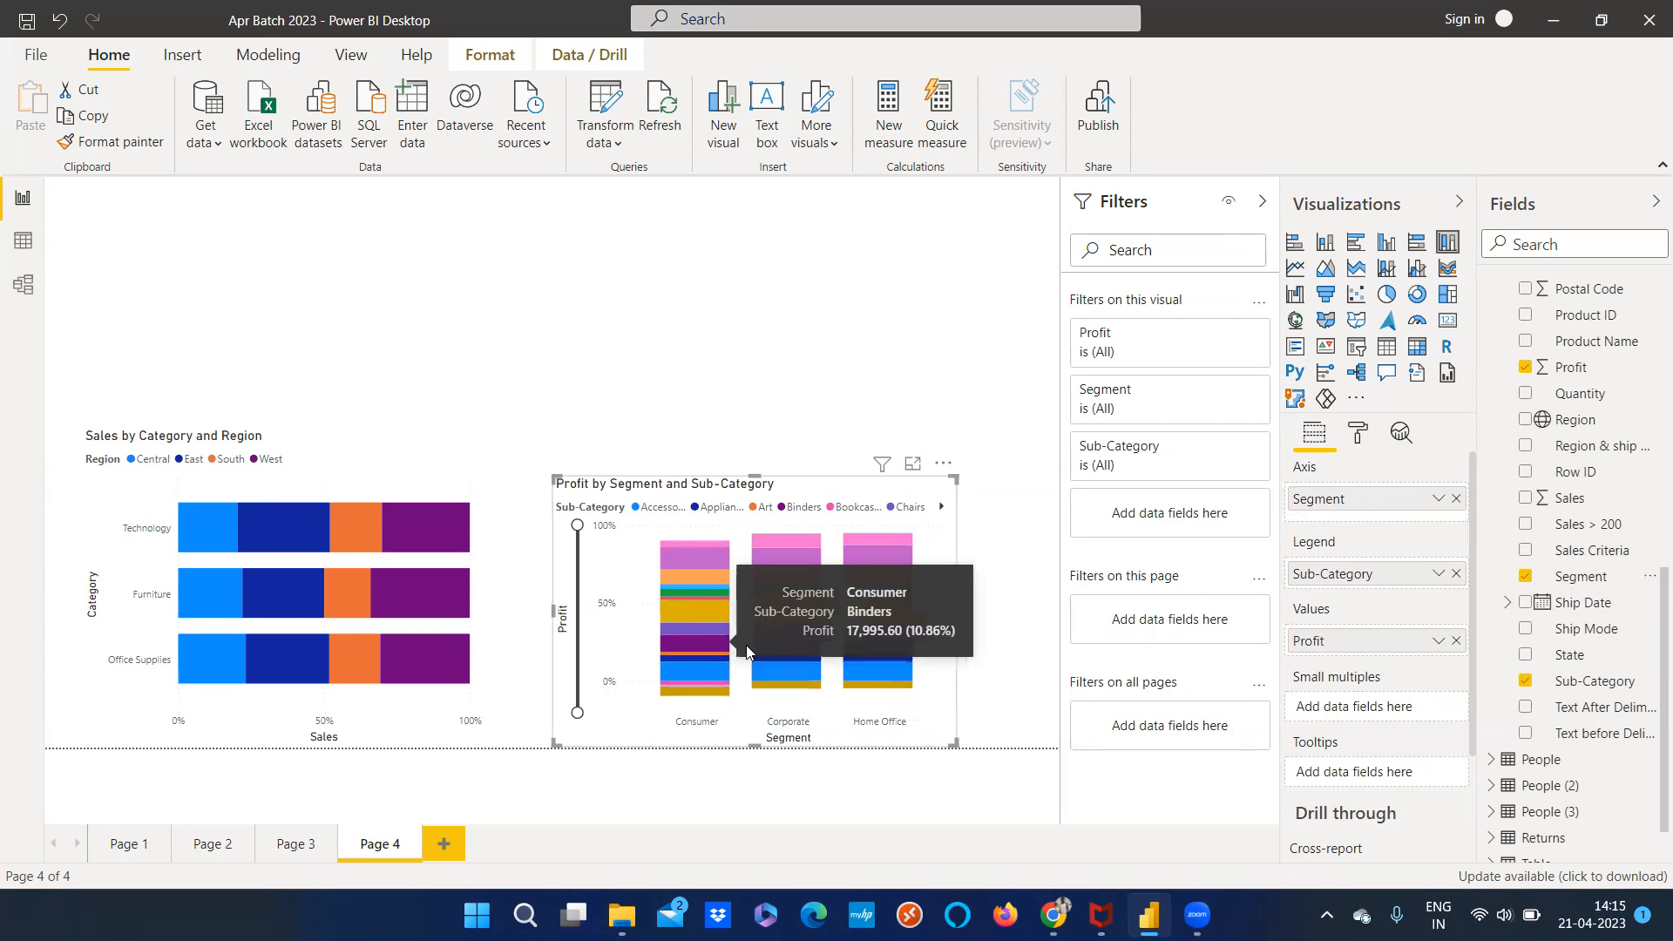
{"action": "left_click_drag", "start_coordinate": [577, 527], "coordinate": [580, 647]}
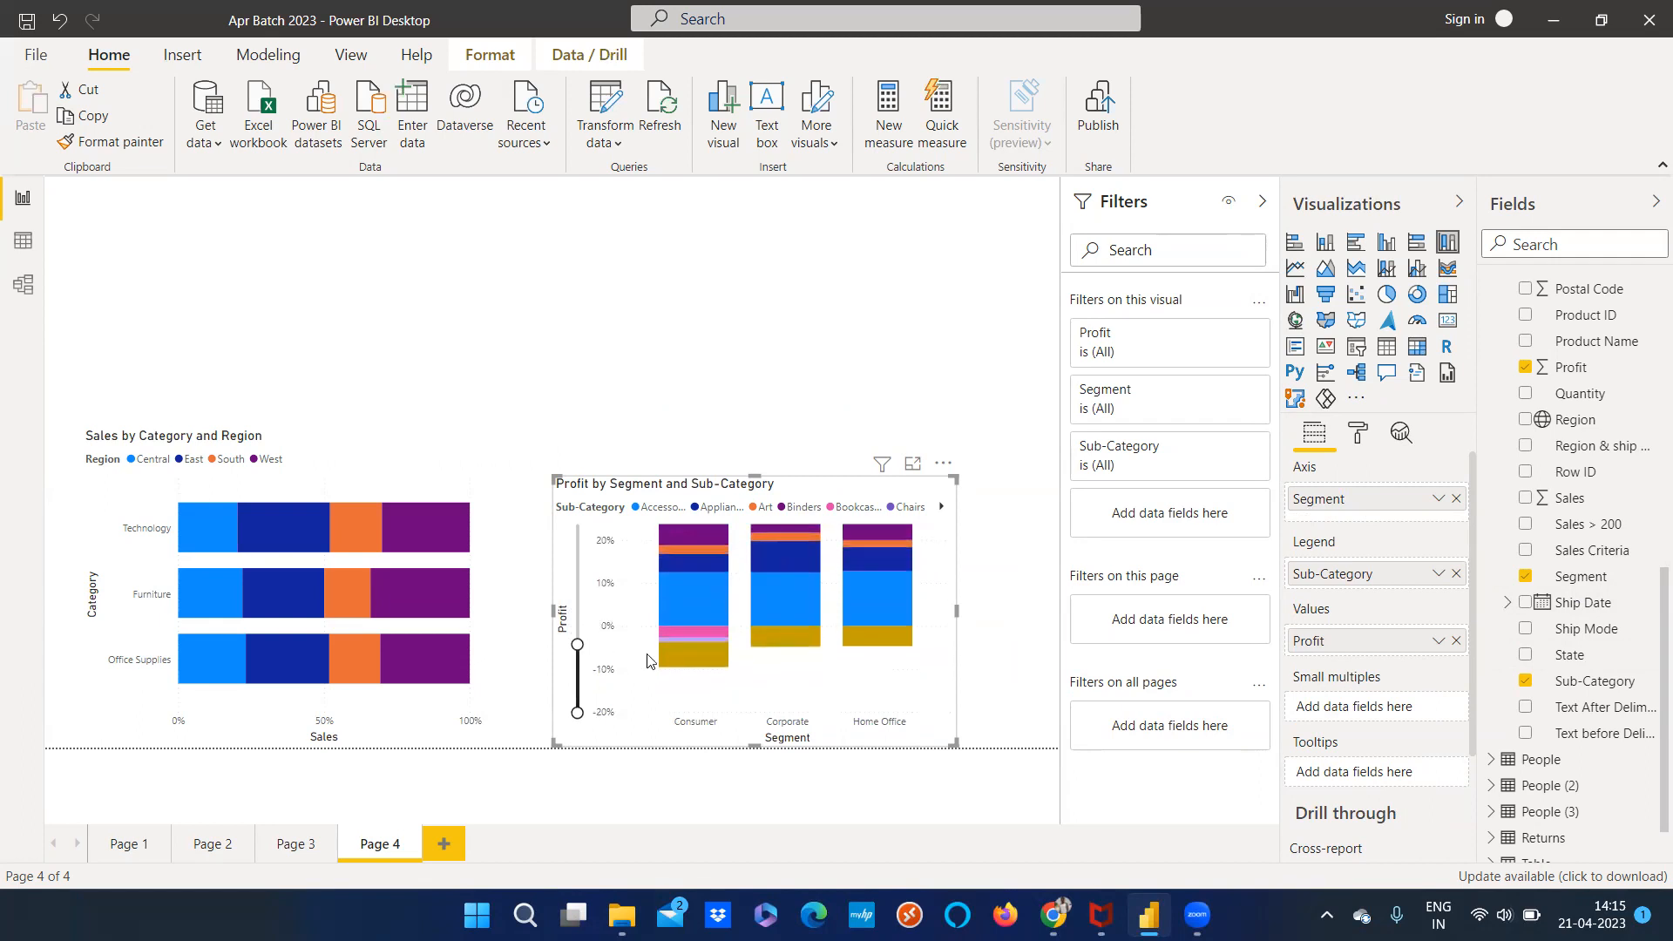
{"action": "mouse_move", "coordinate": [684, 637]}
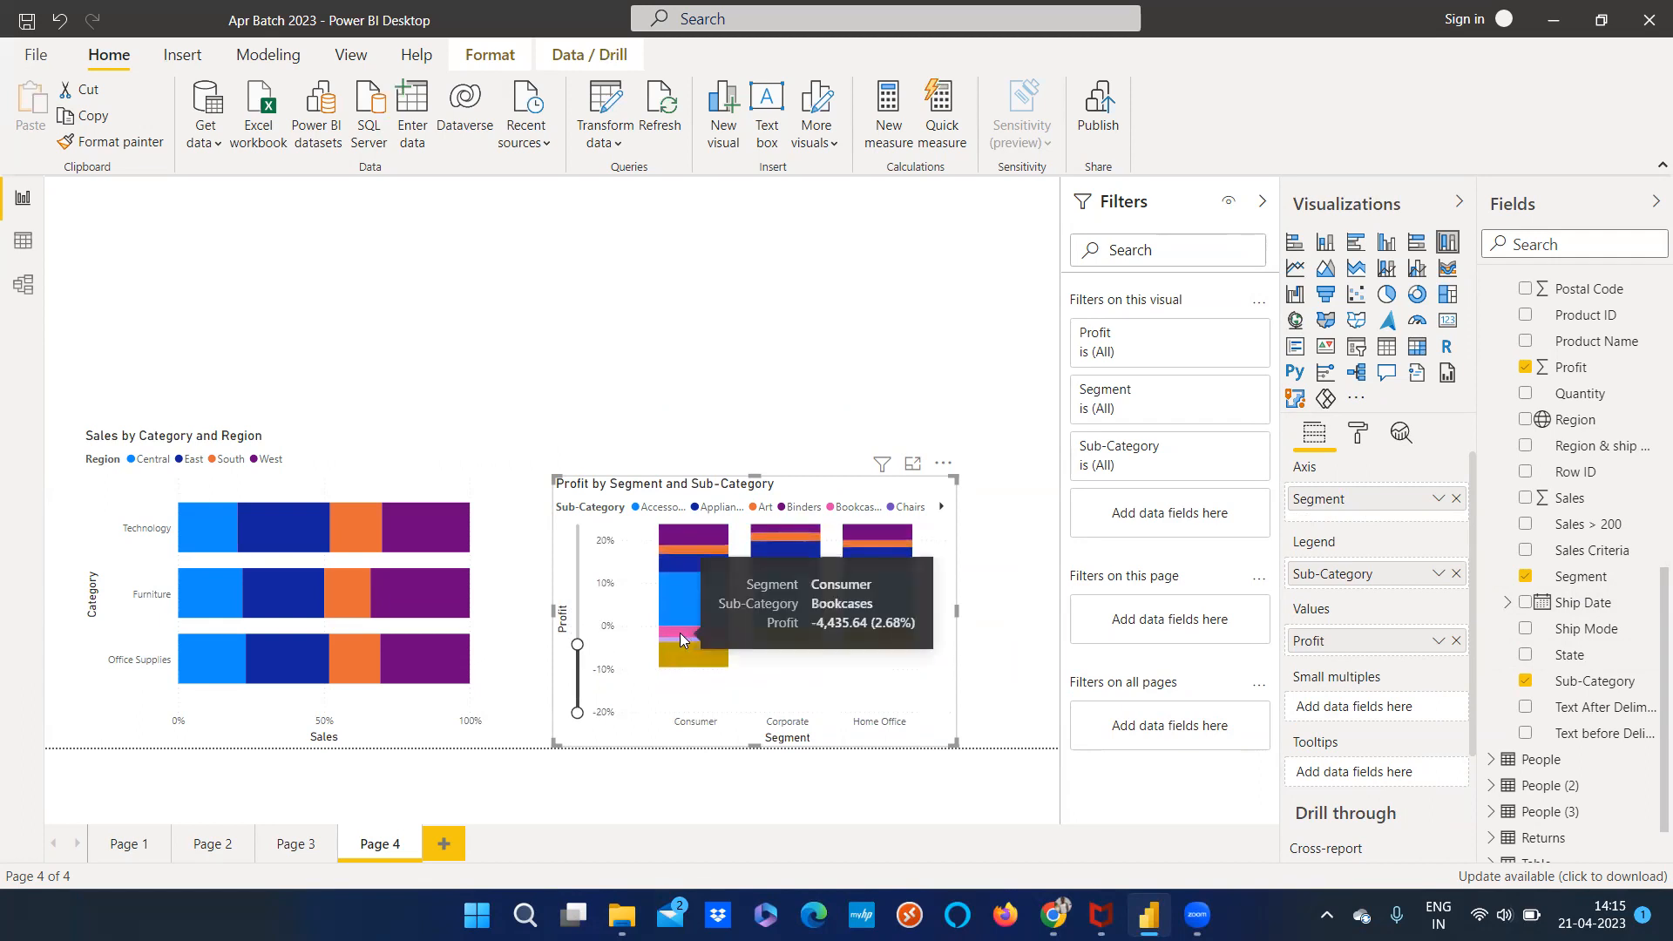
{"action": "left_click_drag", "start_coordinate": [577, 644], "coordinate": [578, 588]}
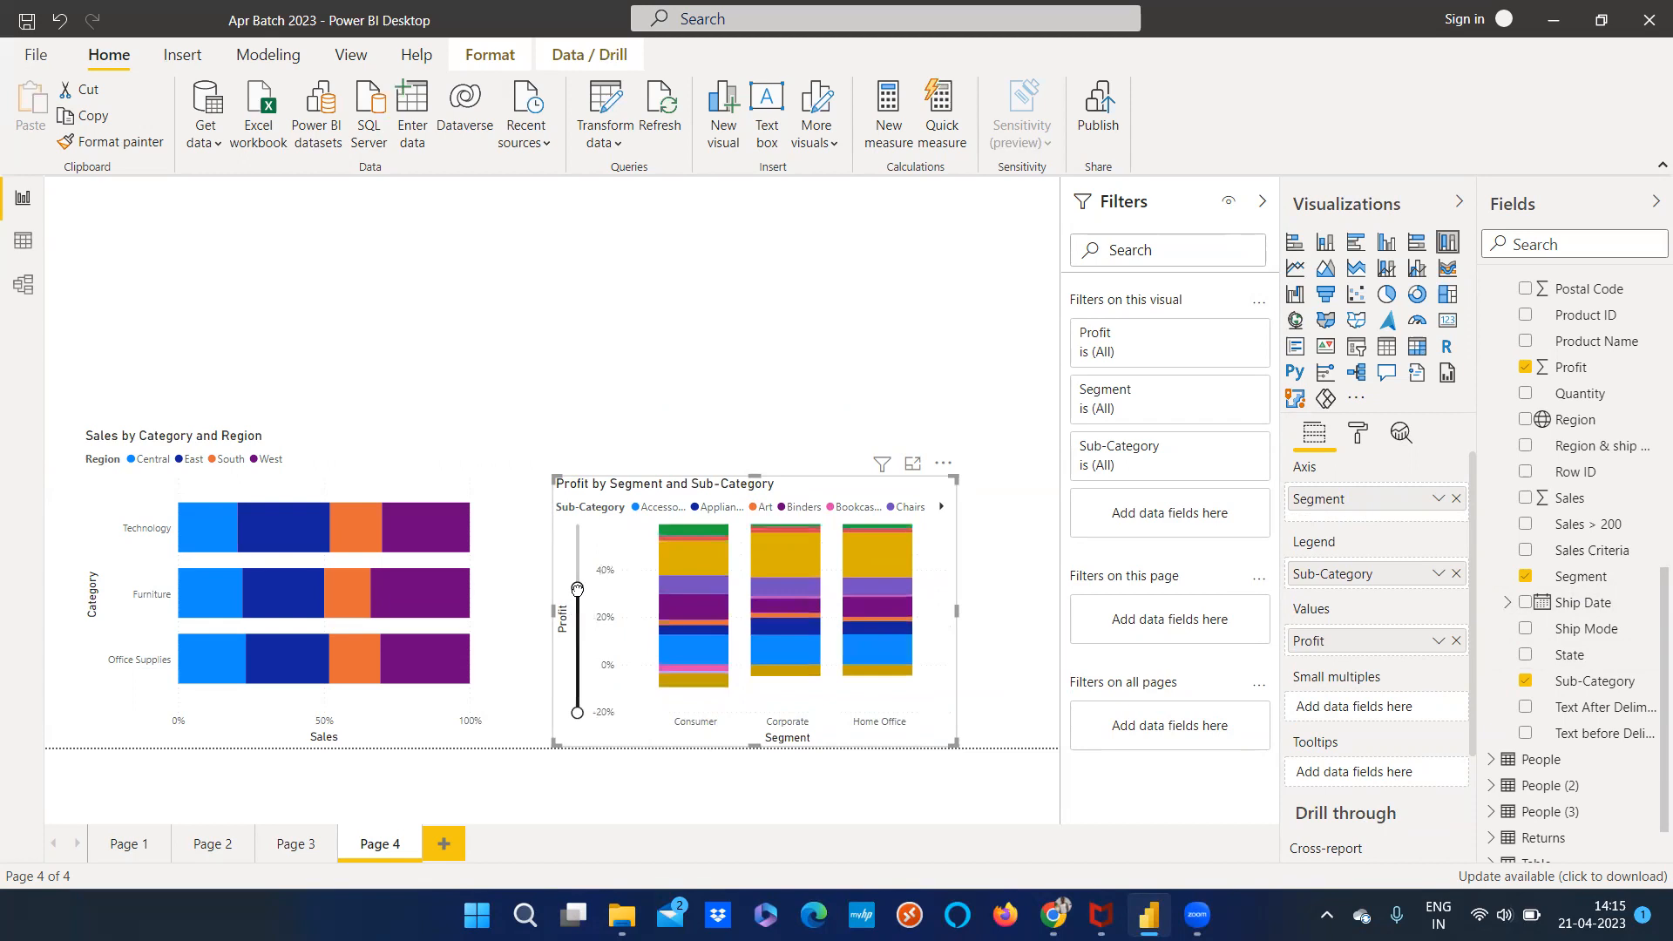
{"action": "mouse_move", "coordinate": [699, 624]}
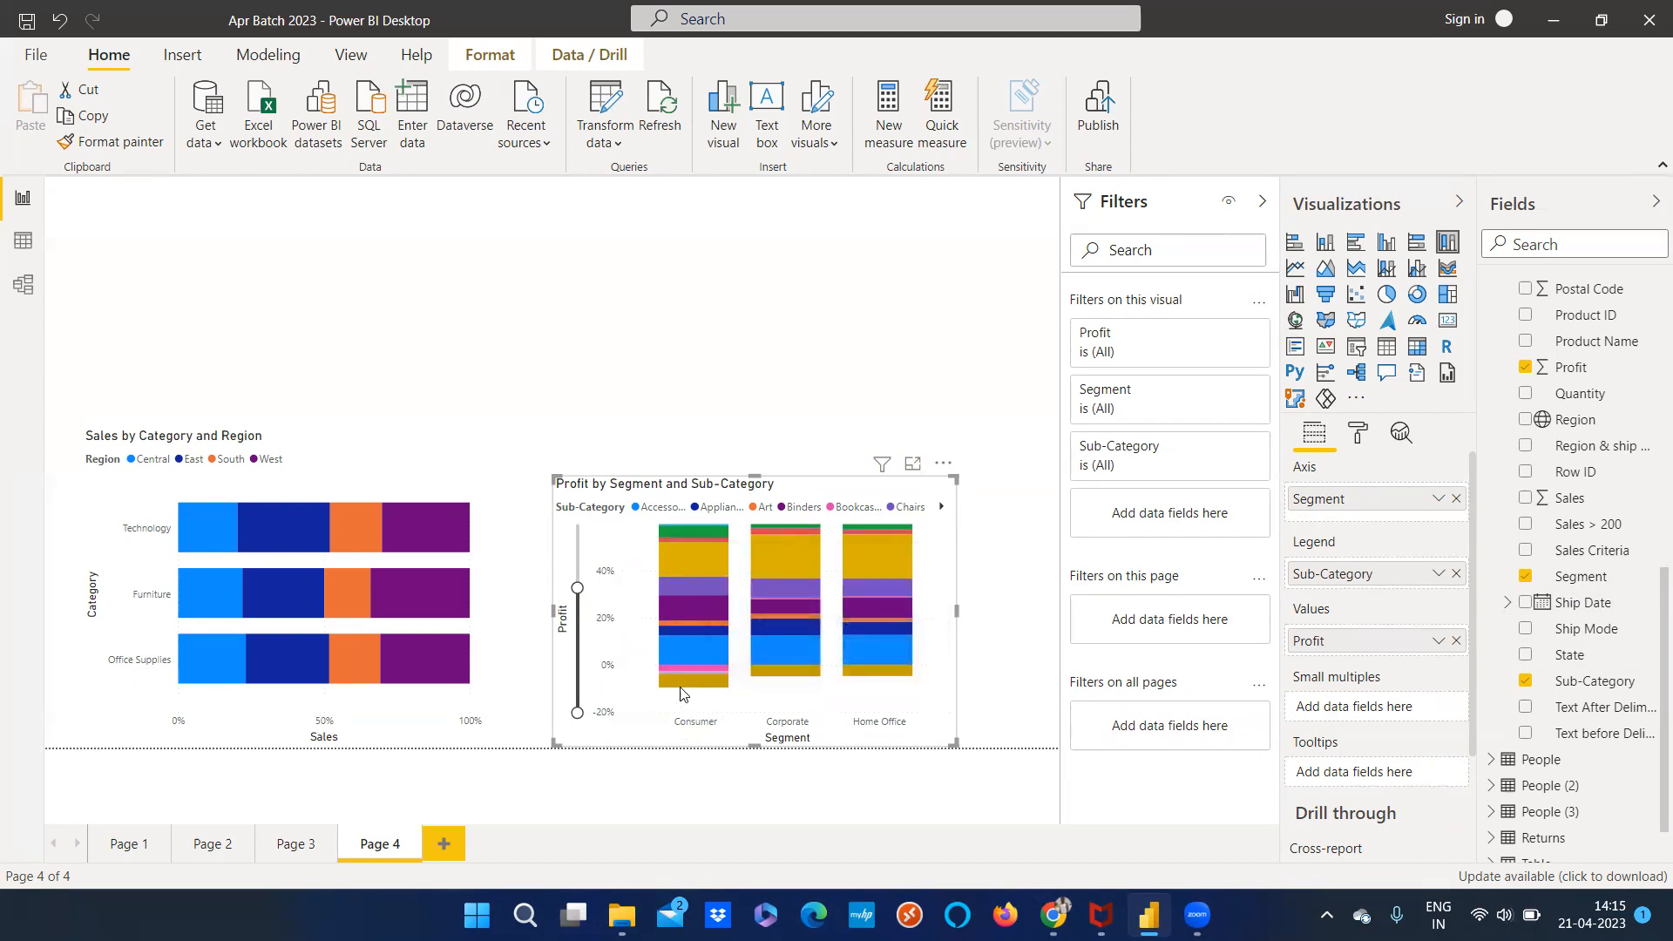
Zoom into the column chart's negative profit shares, shift the zoom range upward, and restore the full Profit axis range
{"action": "left_click_drag", "start_coordinate": [576, 590], "coordinate": [577, 684]}
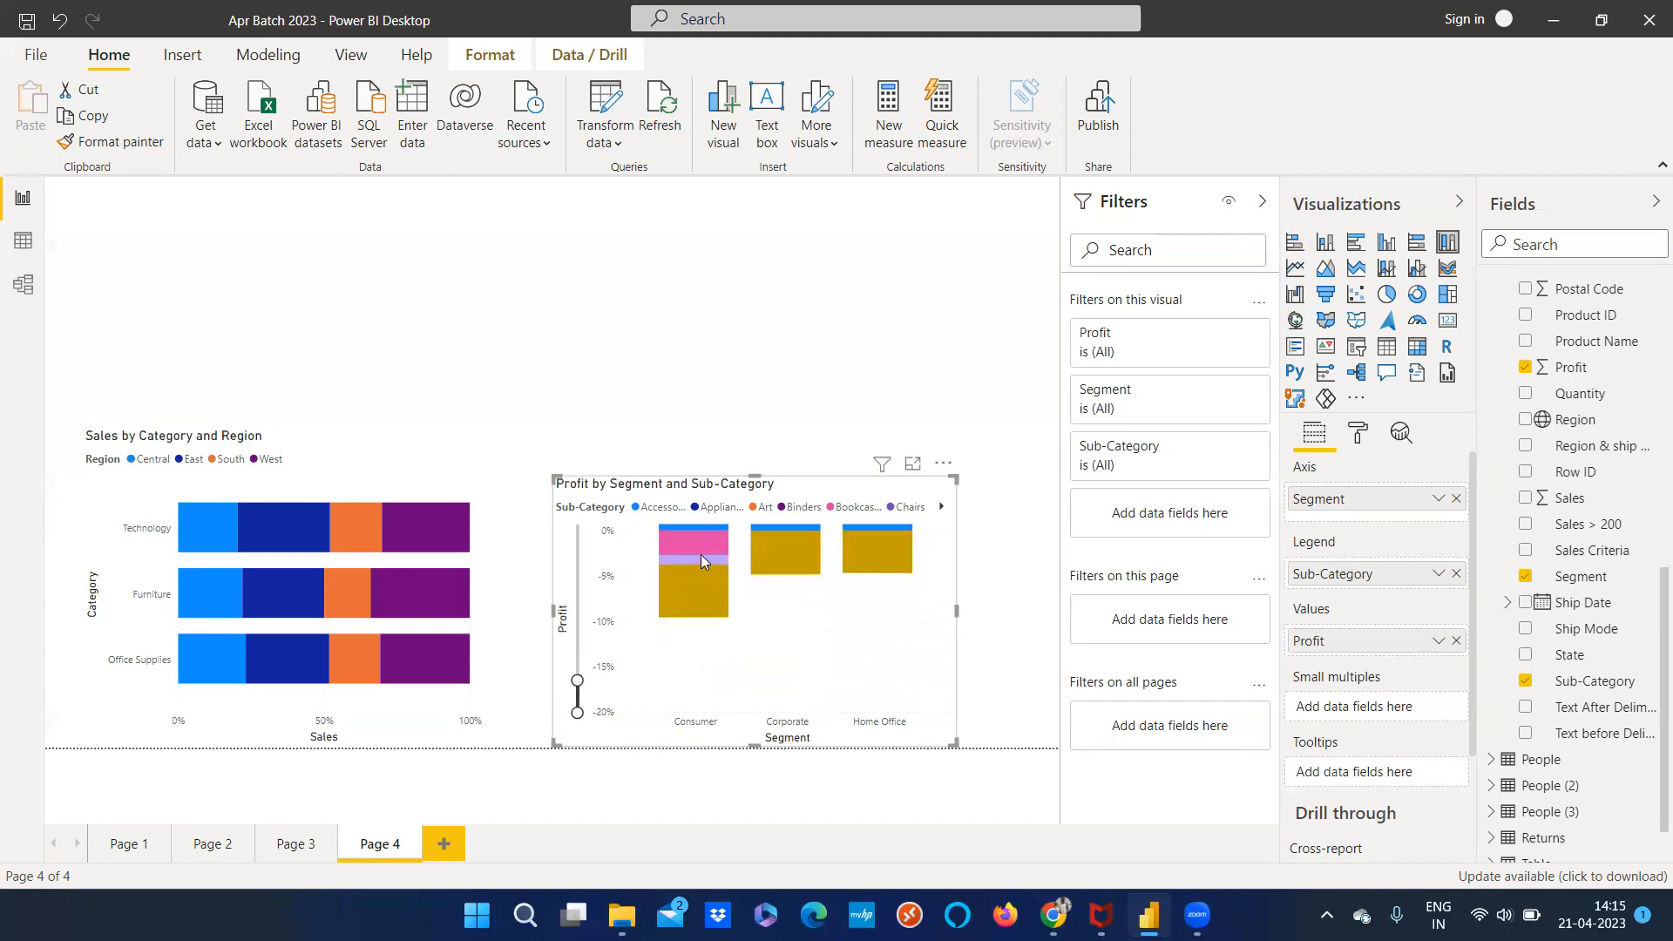
{"action": "scroll", "coordinate": [584, 616], "scroll_direction": "up", "scroll_amount": 5}
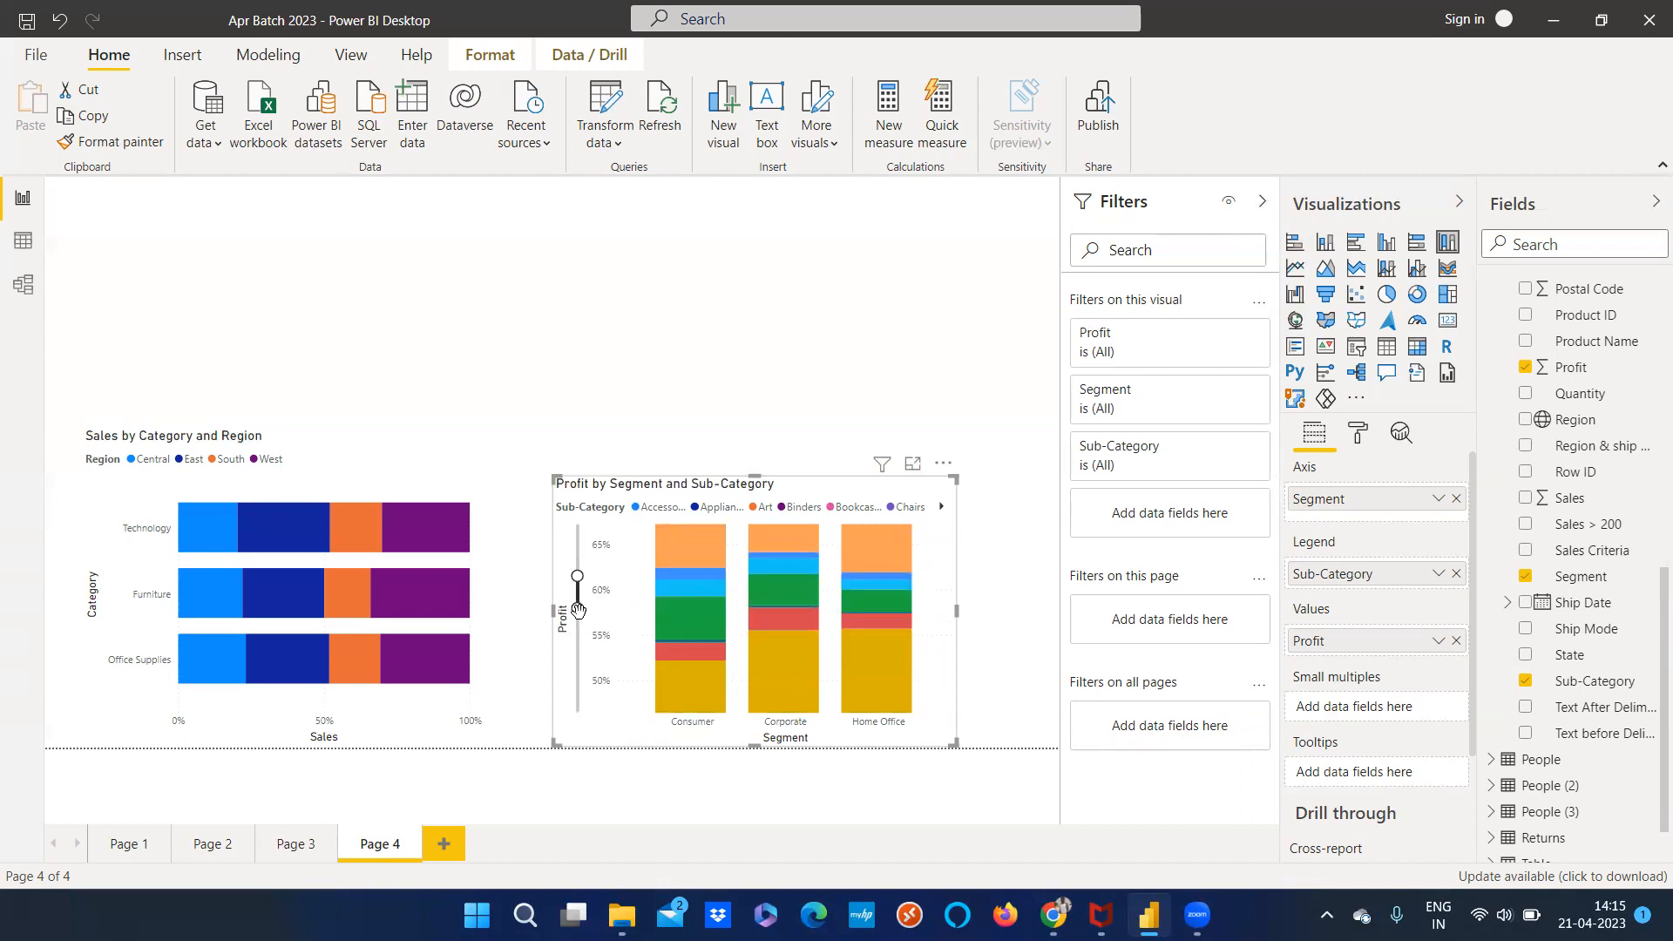
{"action": "left_click_drag", "start_coordinate": [577, 609], "coordinate": [577, 657]}
{"action": "left_click_drag", "start_coordinate": [577, 573], "coordinate": [577, 525]}
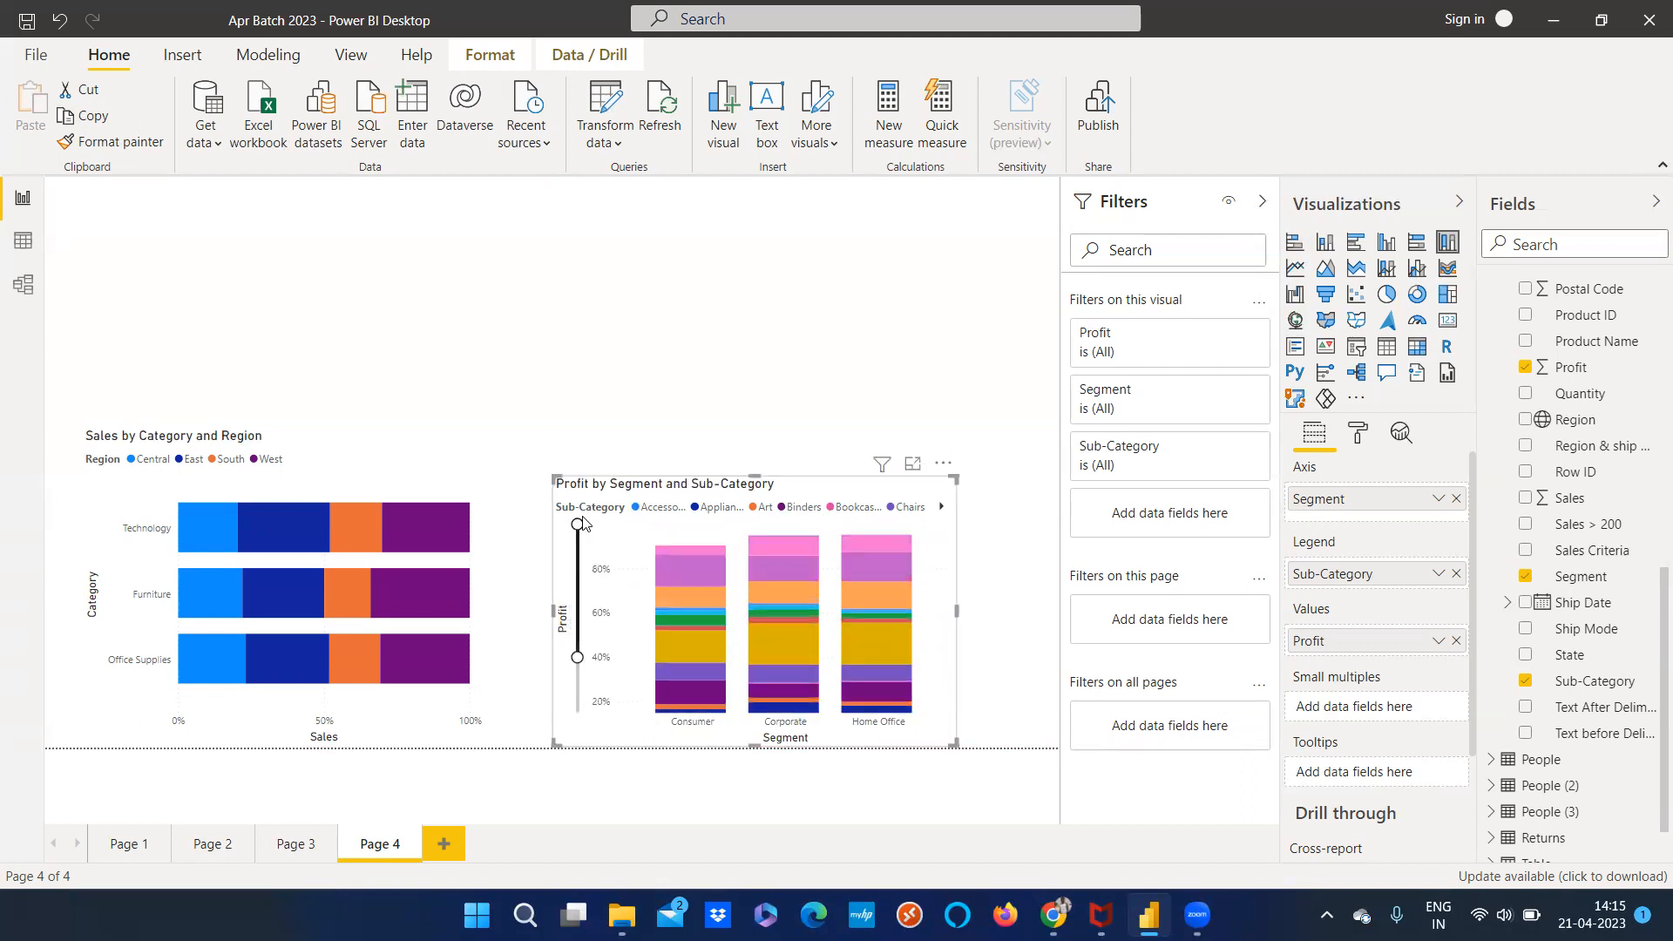
{"action": "left_click_drag", "start_coordinate": [577, 657], "coordinate": [577, 713]}
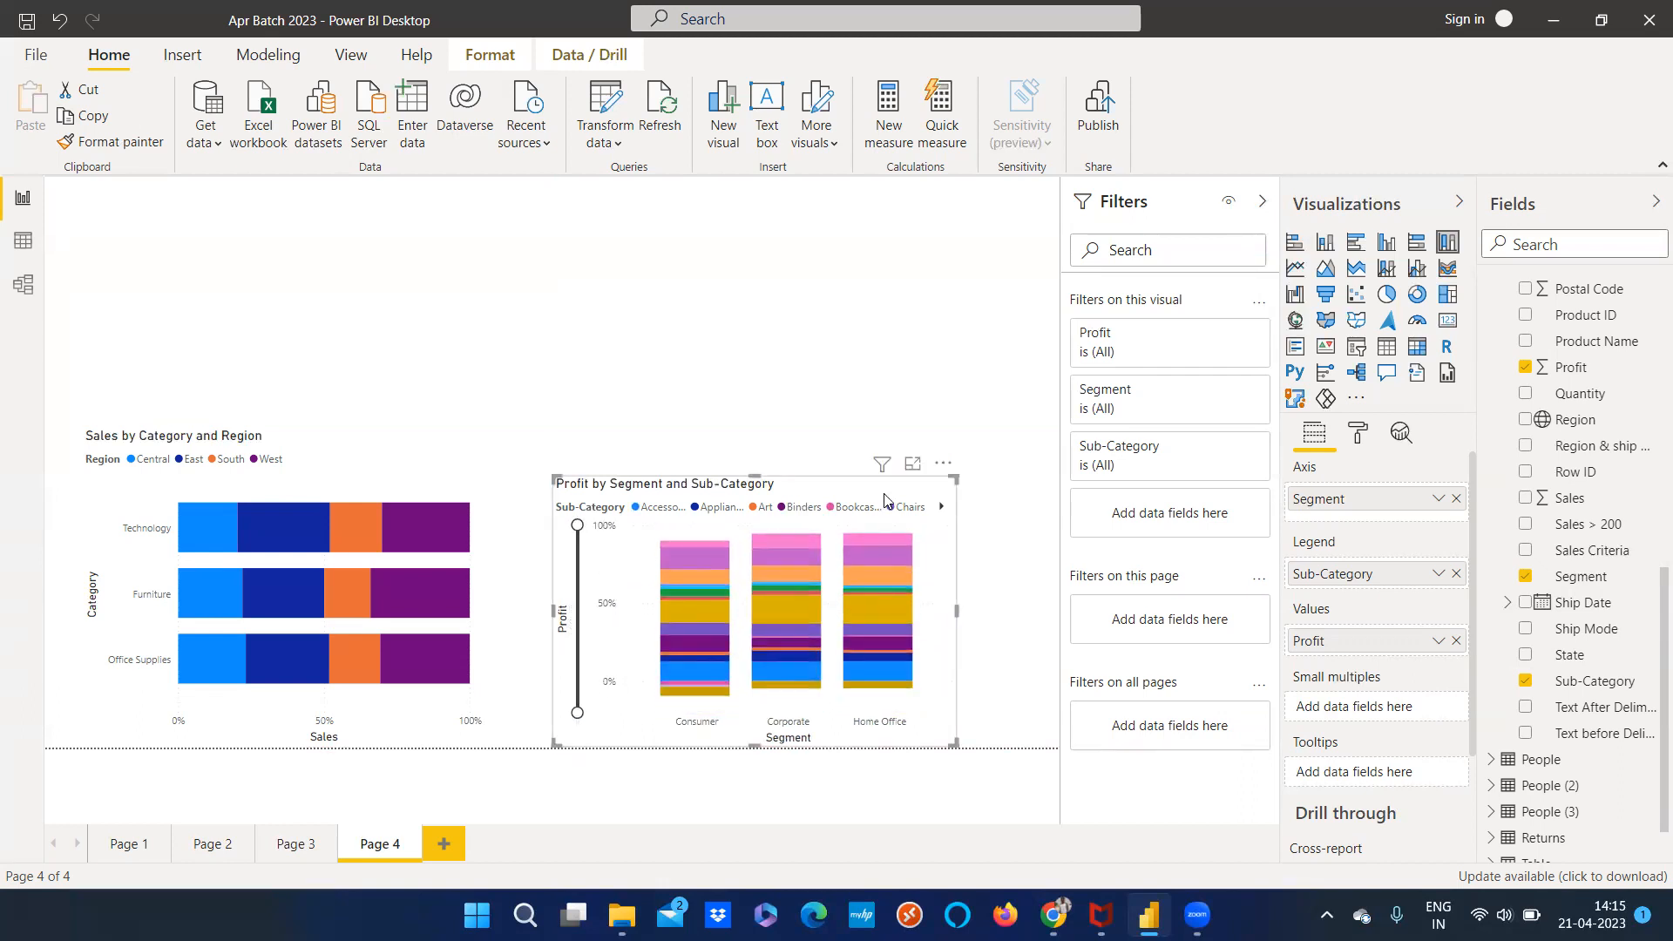
{"action": "left_click", "coordinate": [1052, 477]}
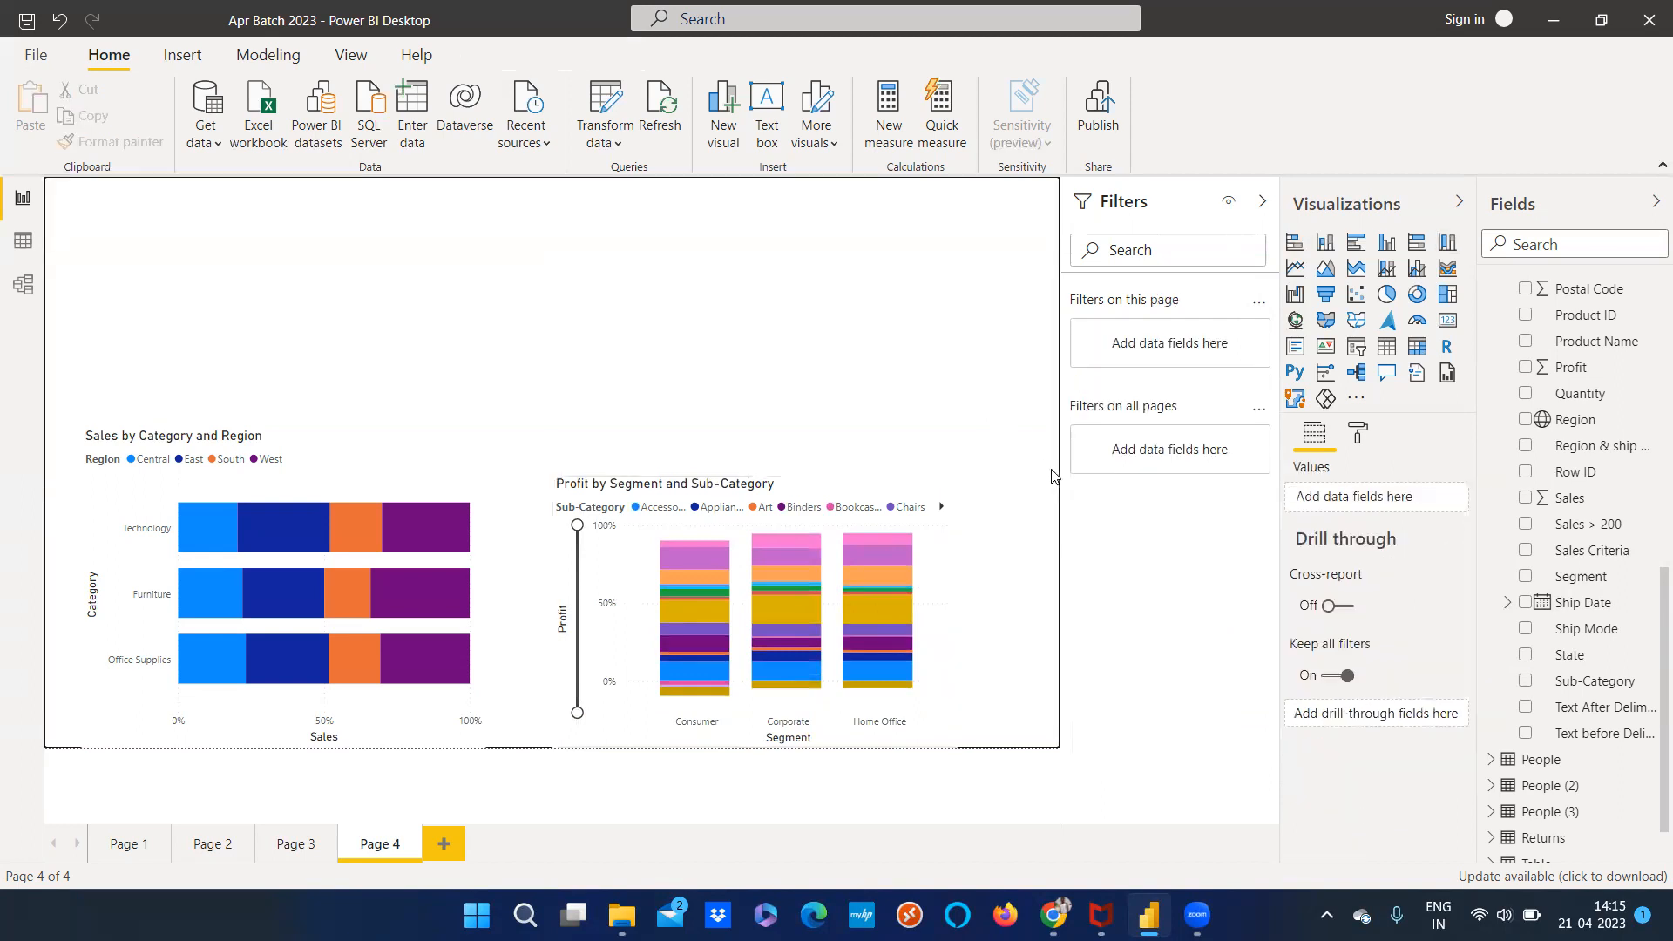
{"action": "left_click", "coordinate": [889, 495]}
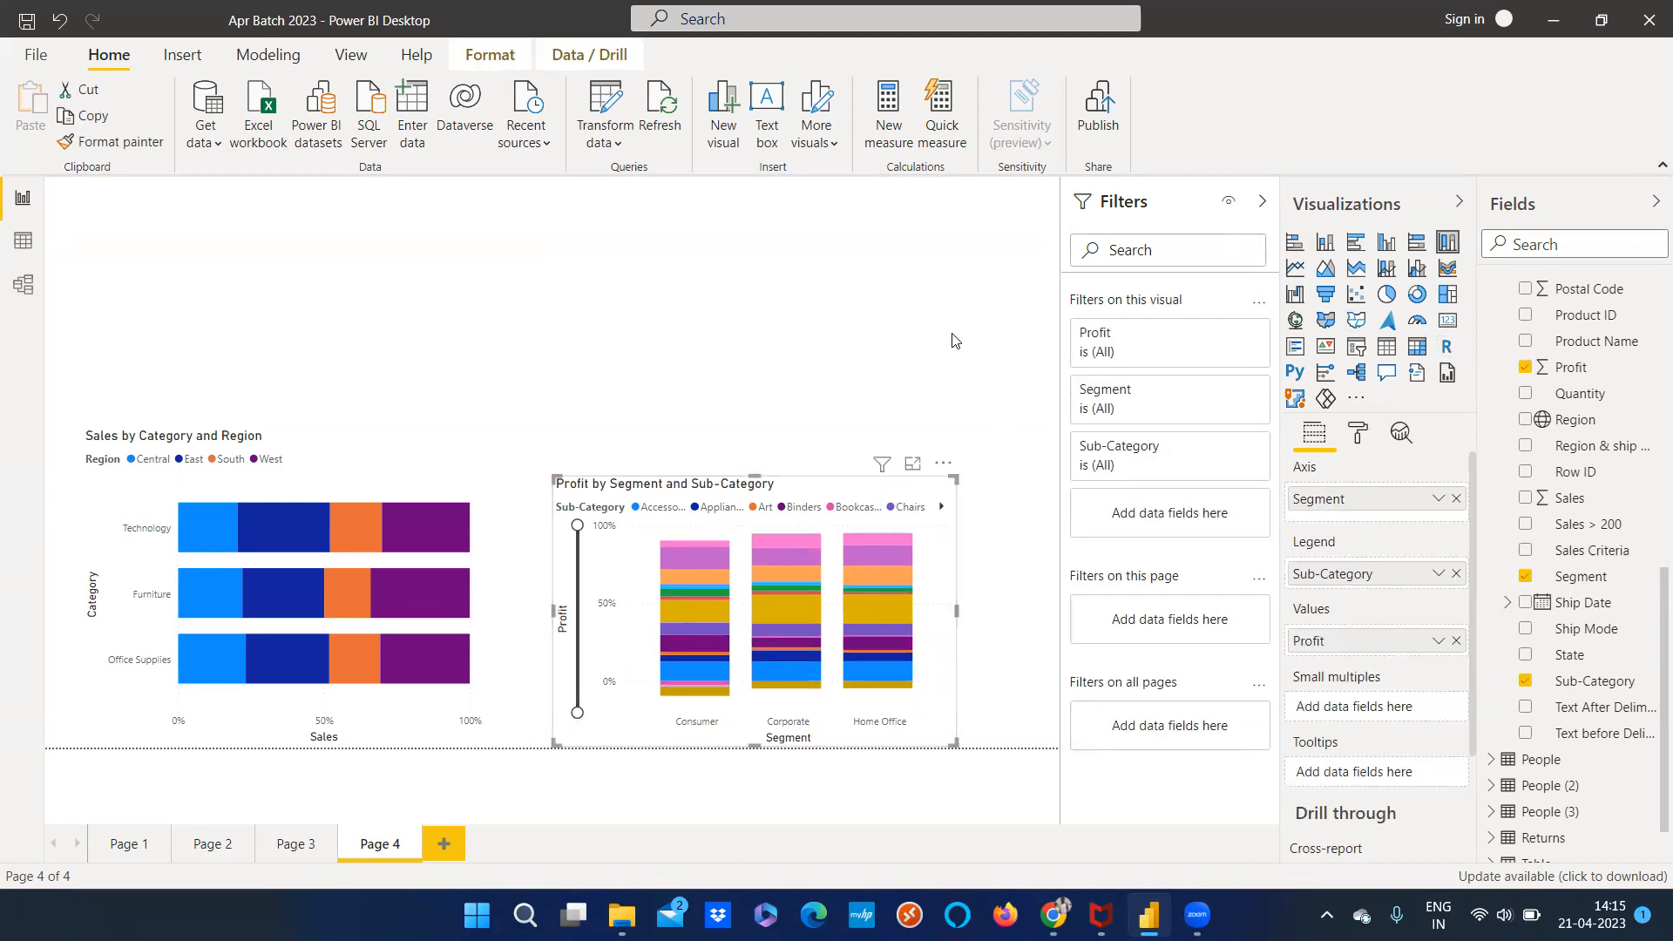
Cross-highlight the page's charts by the Art sub-category, and switch the highlight to Bookcases
{"action": "left_click", "coordinate": [1042, 312]}
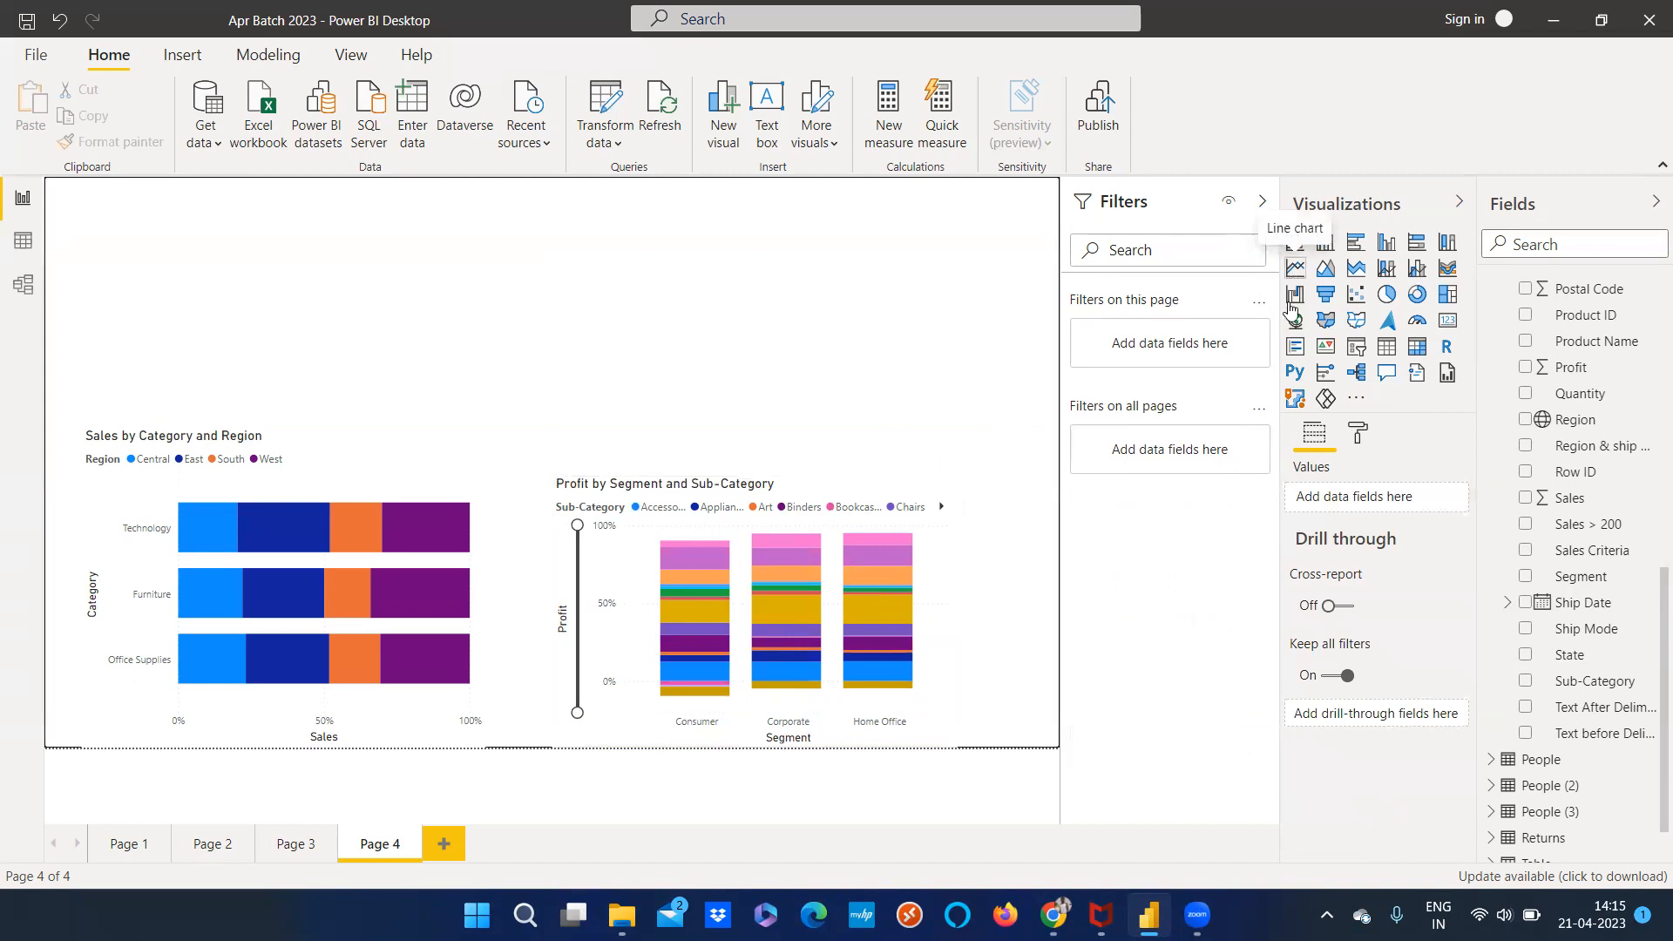
{"action": "left_click", "coordinate": [771, 506]}
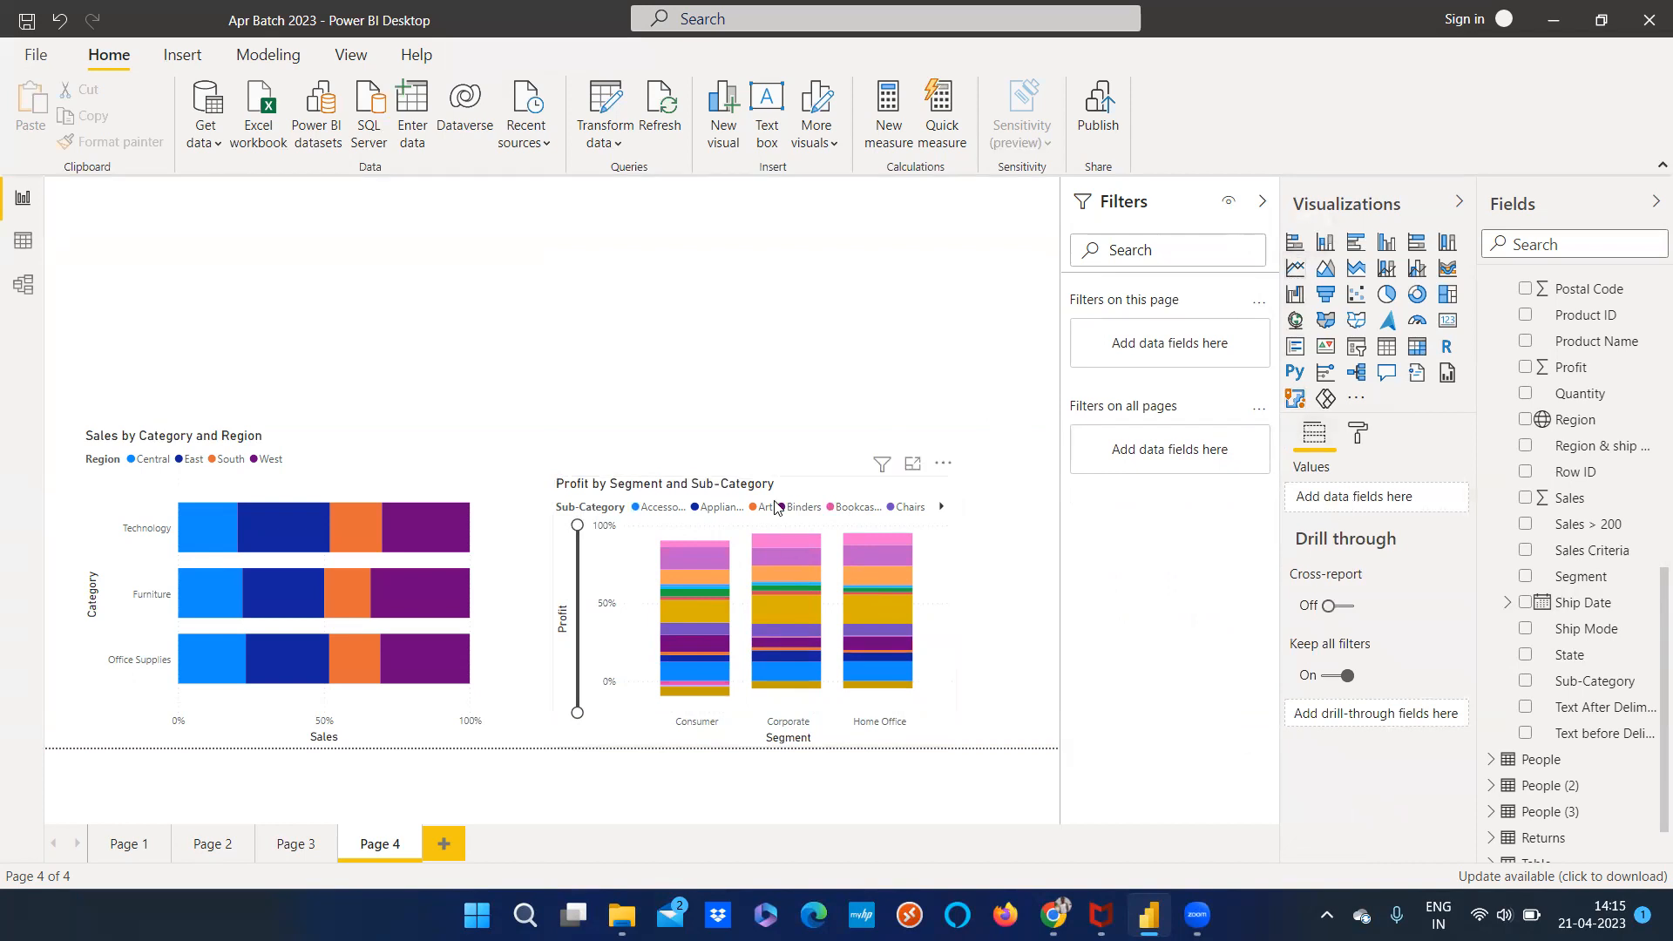
{"action": "left_click", "coordinate": [638, 392]}
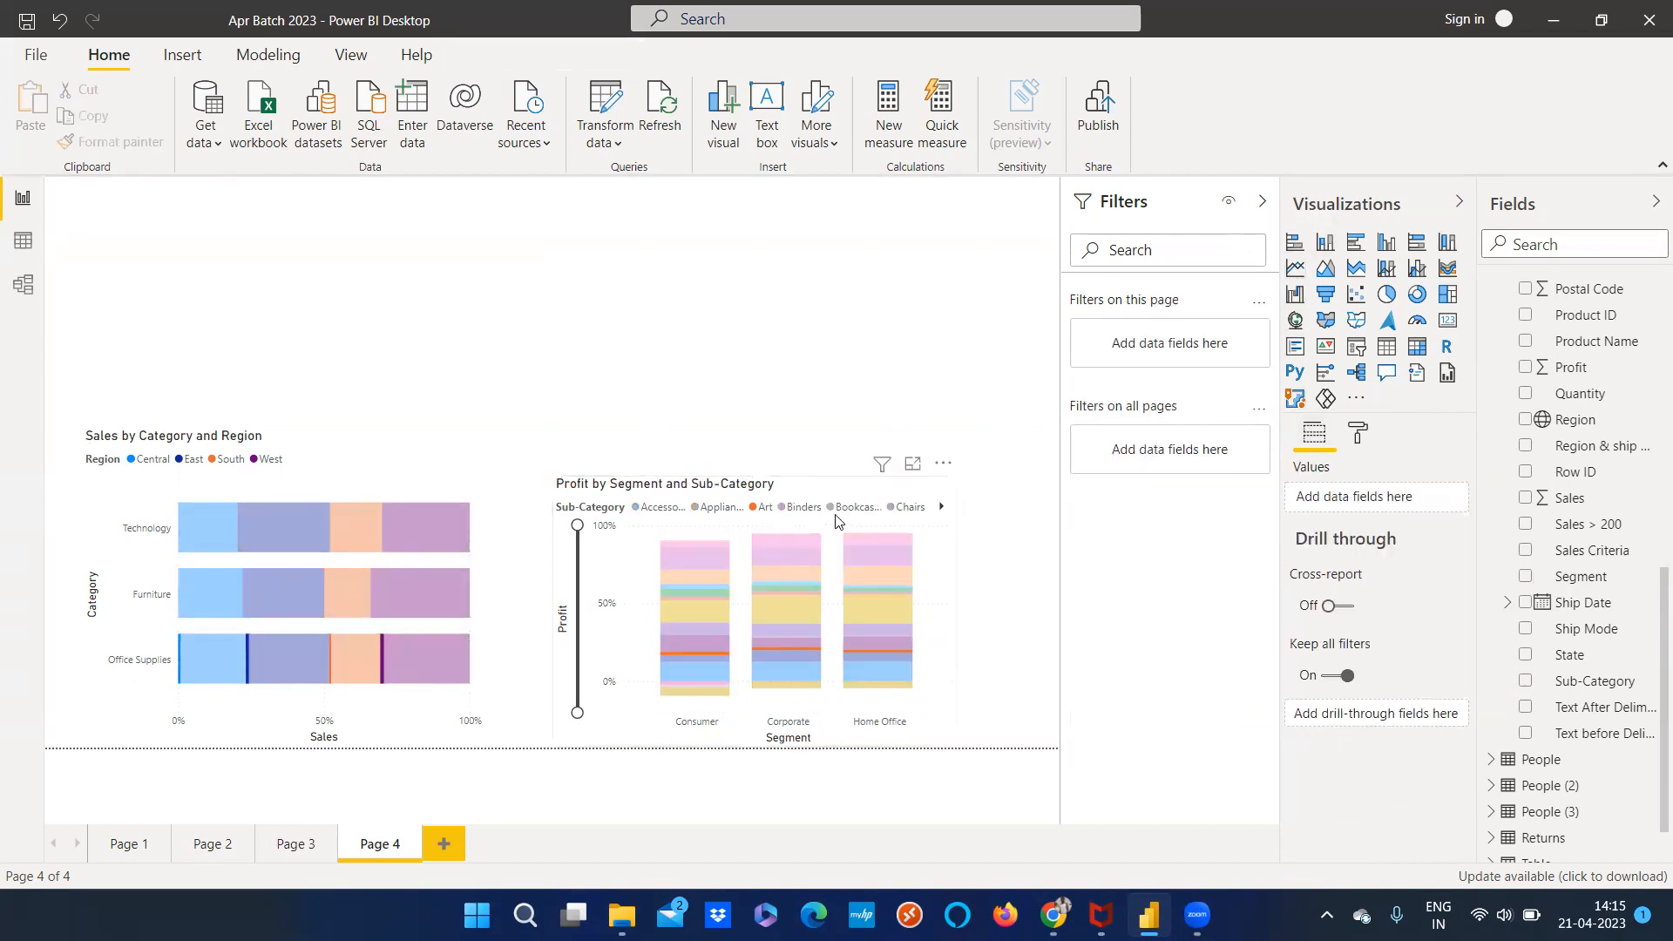
{"action": "left_click", "coordinate": [835, 510]}
Insert an empty line chart above the bar chart, widen it, and trim its height to clear the bar chart's title
{"action": "left_click", "coordinate": [697, 301]}
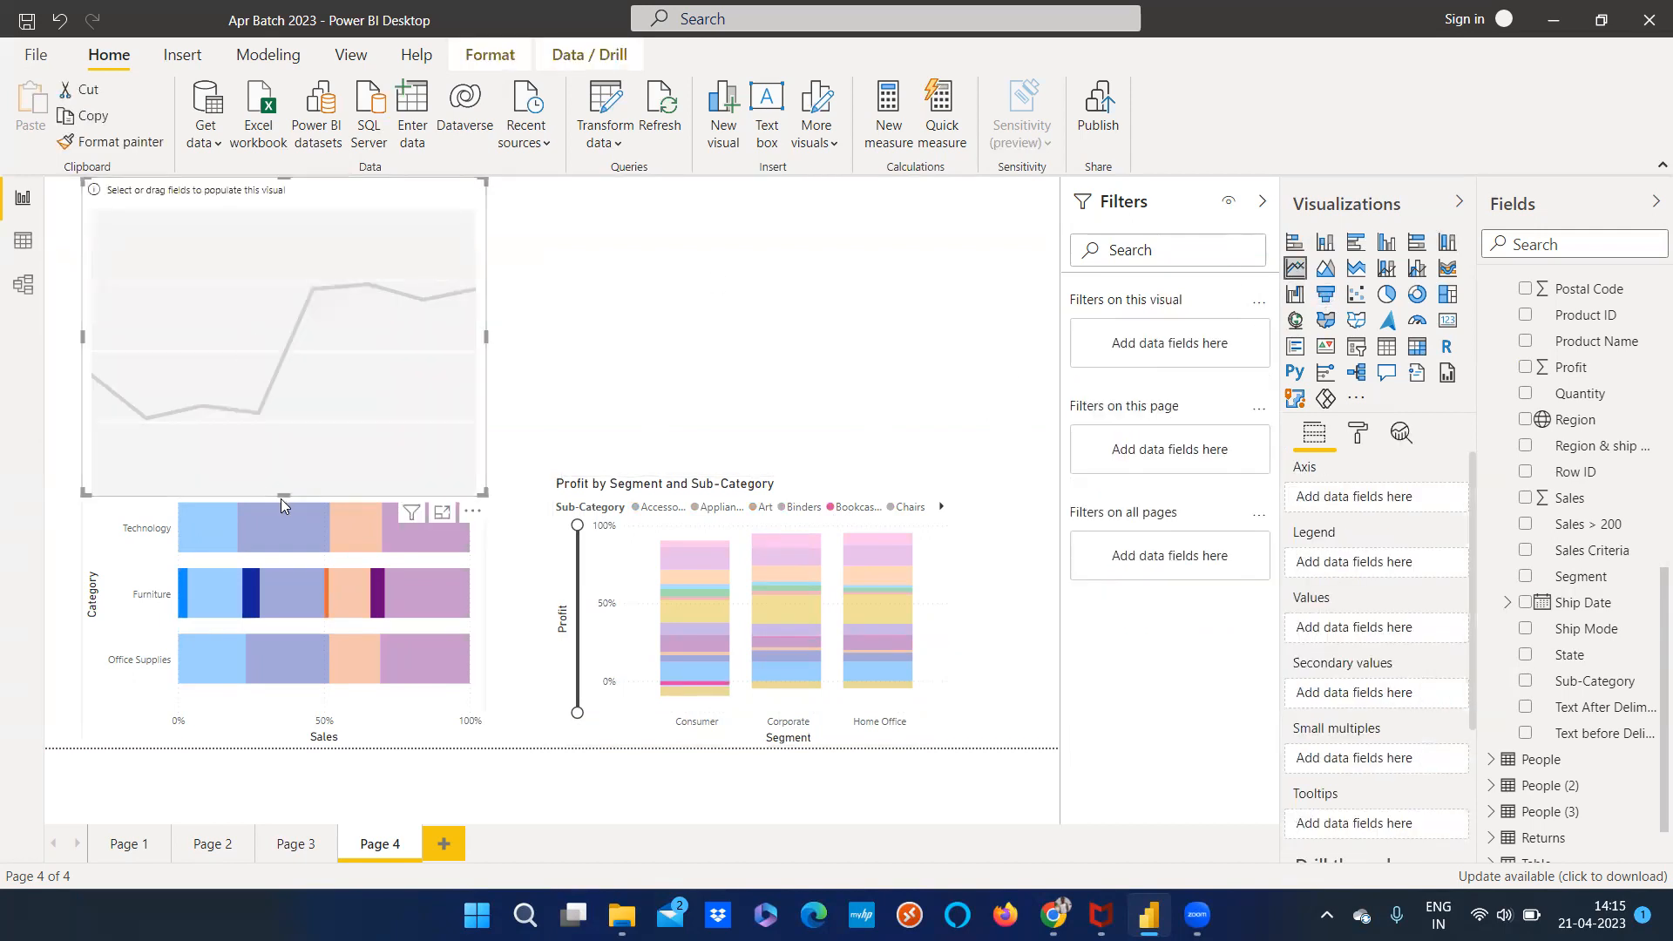
{"action": "left_click_drag", "start_coordinate": [281, 497], "coordinate": [284, 417]}
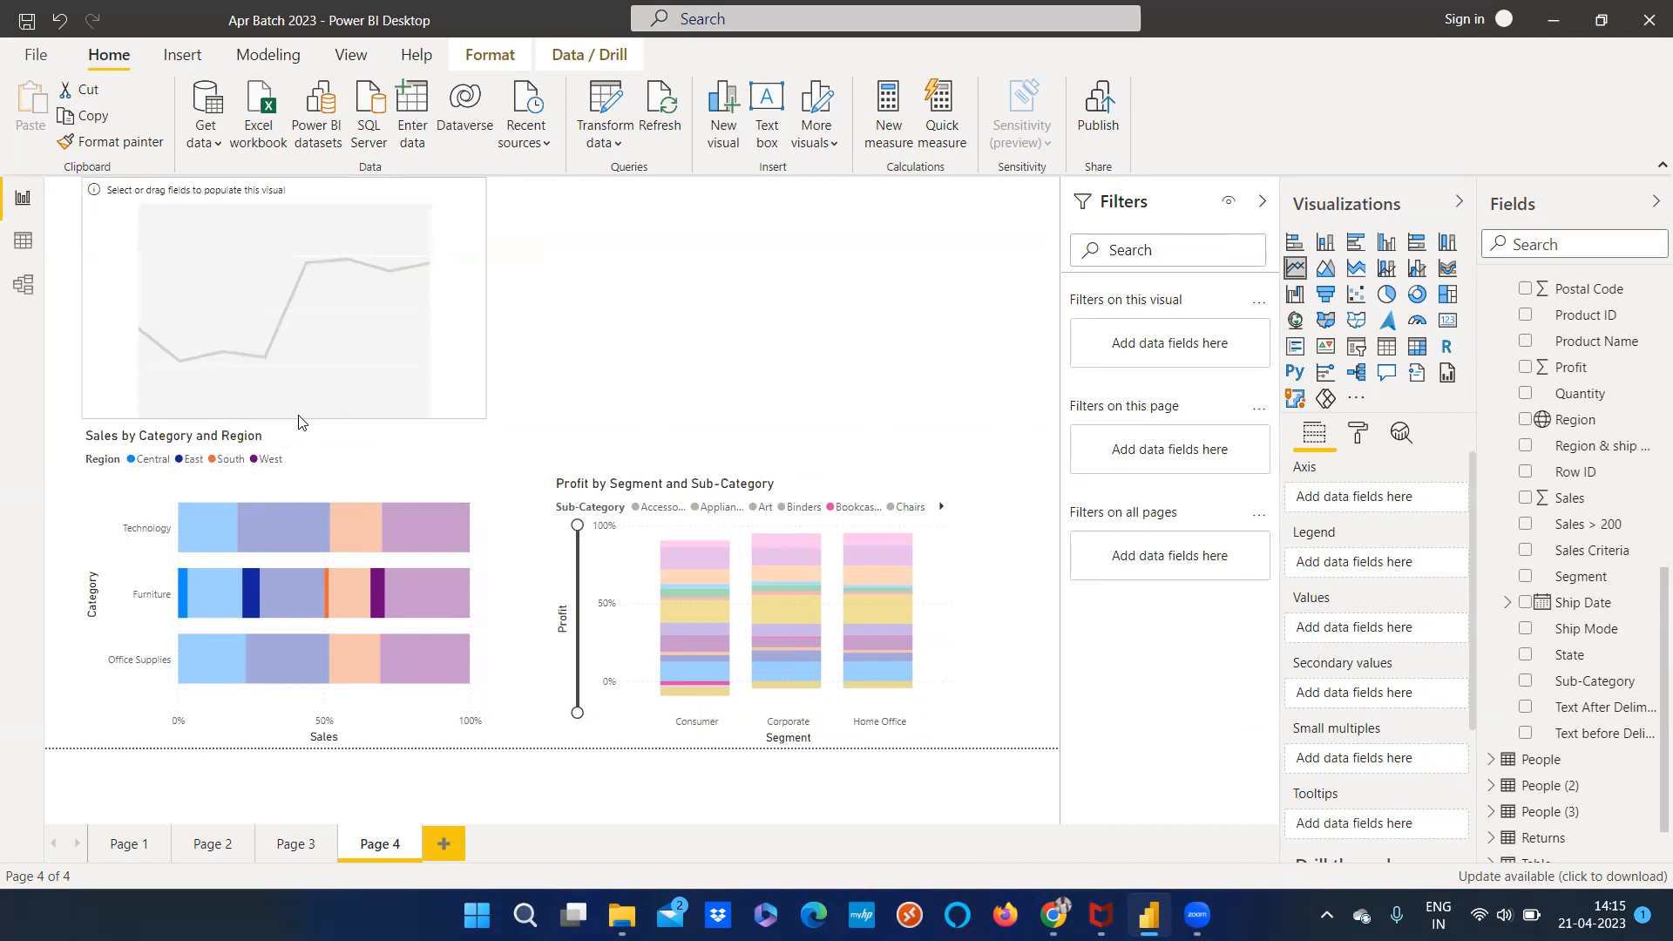
{"action": "left_click_drag", "start_coordinate": [485, 418], "coordinate": [680, 426]}
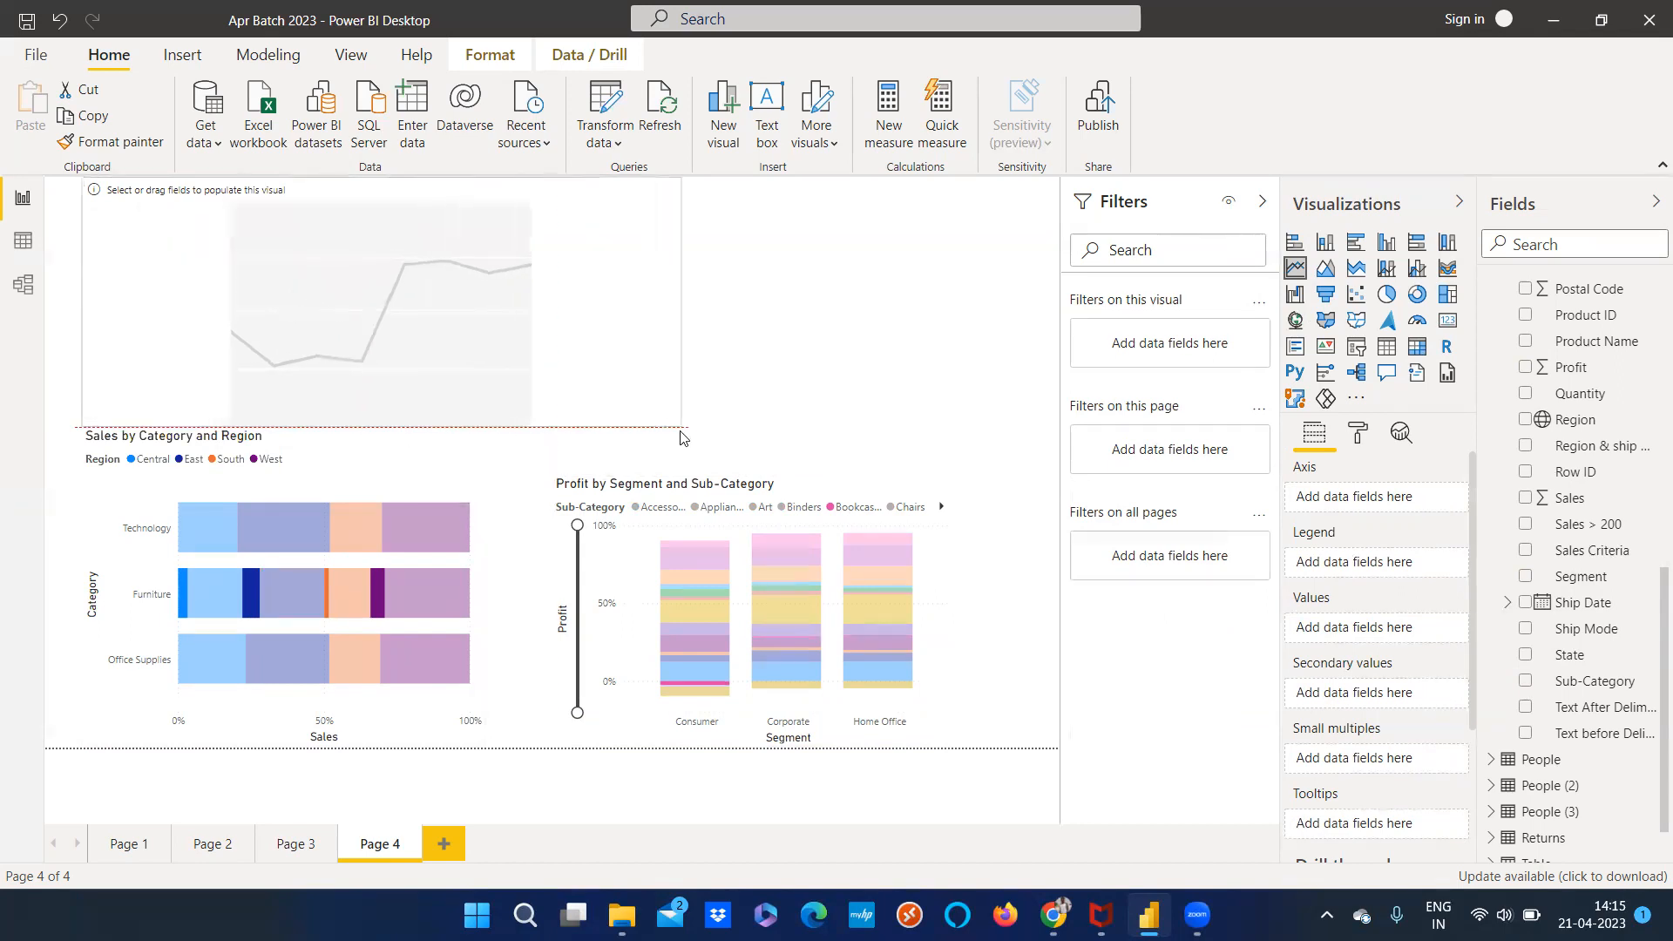
{"action": "left_click_drag", "start_coordinate": [383, 181], "coordinate": [383, 212]}
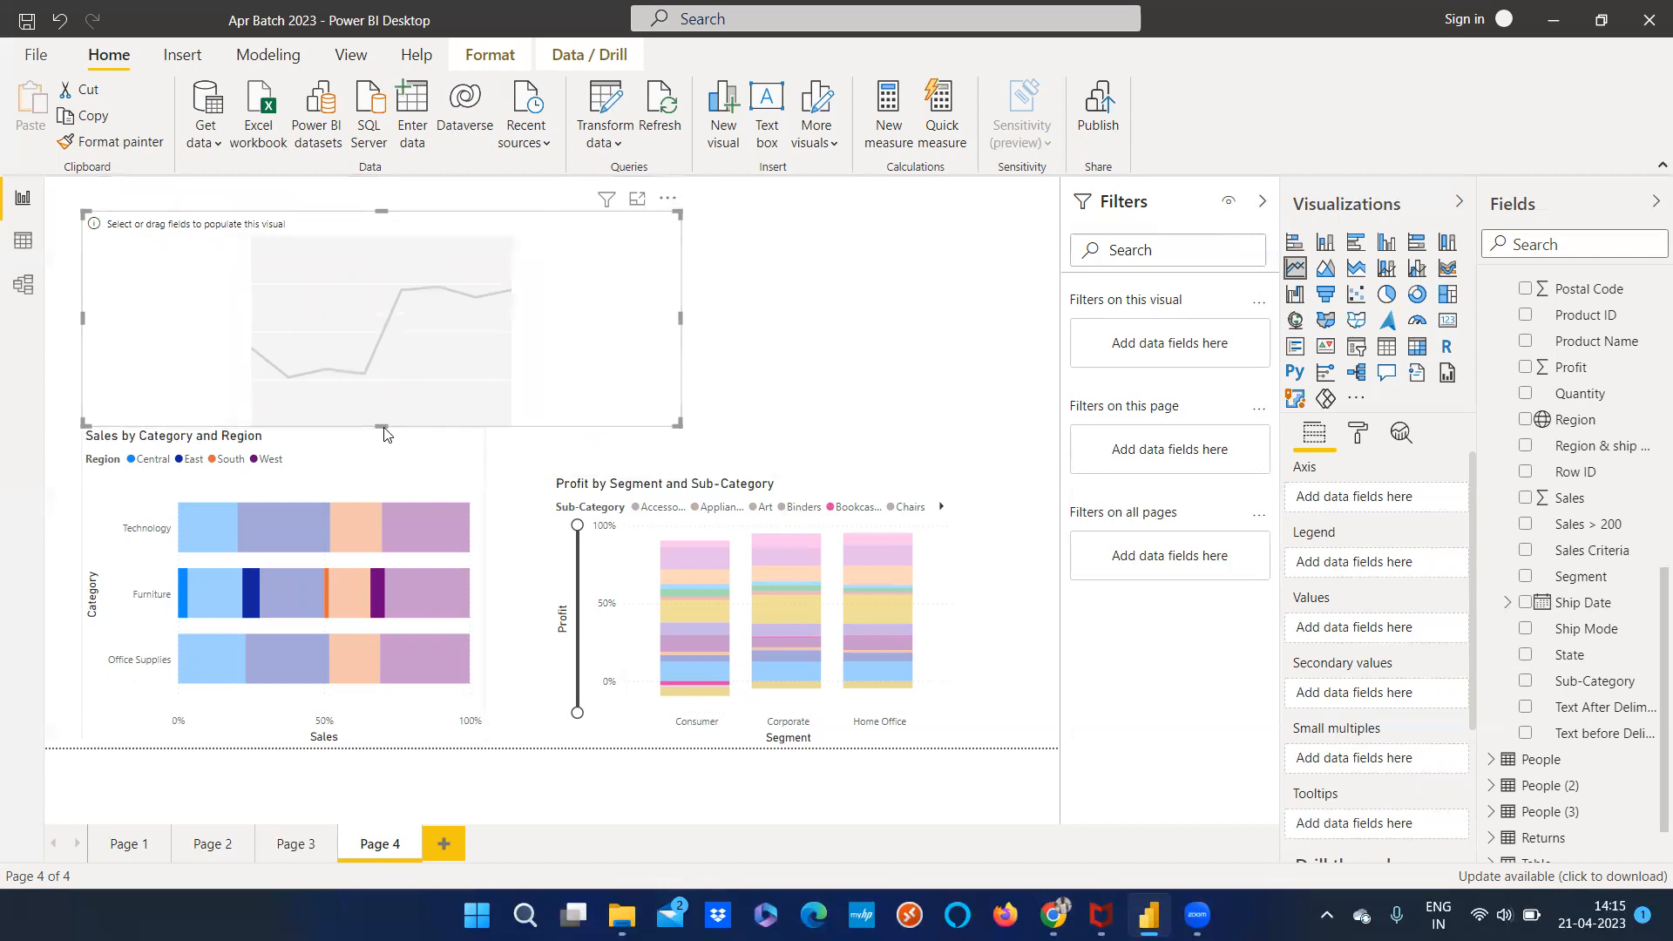
{"action": "left_click_drag", "start_coordinate": [387, 433], "coordinate": [384, 415]}
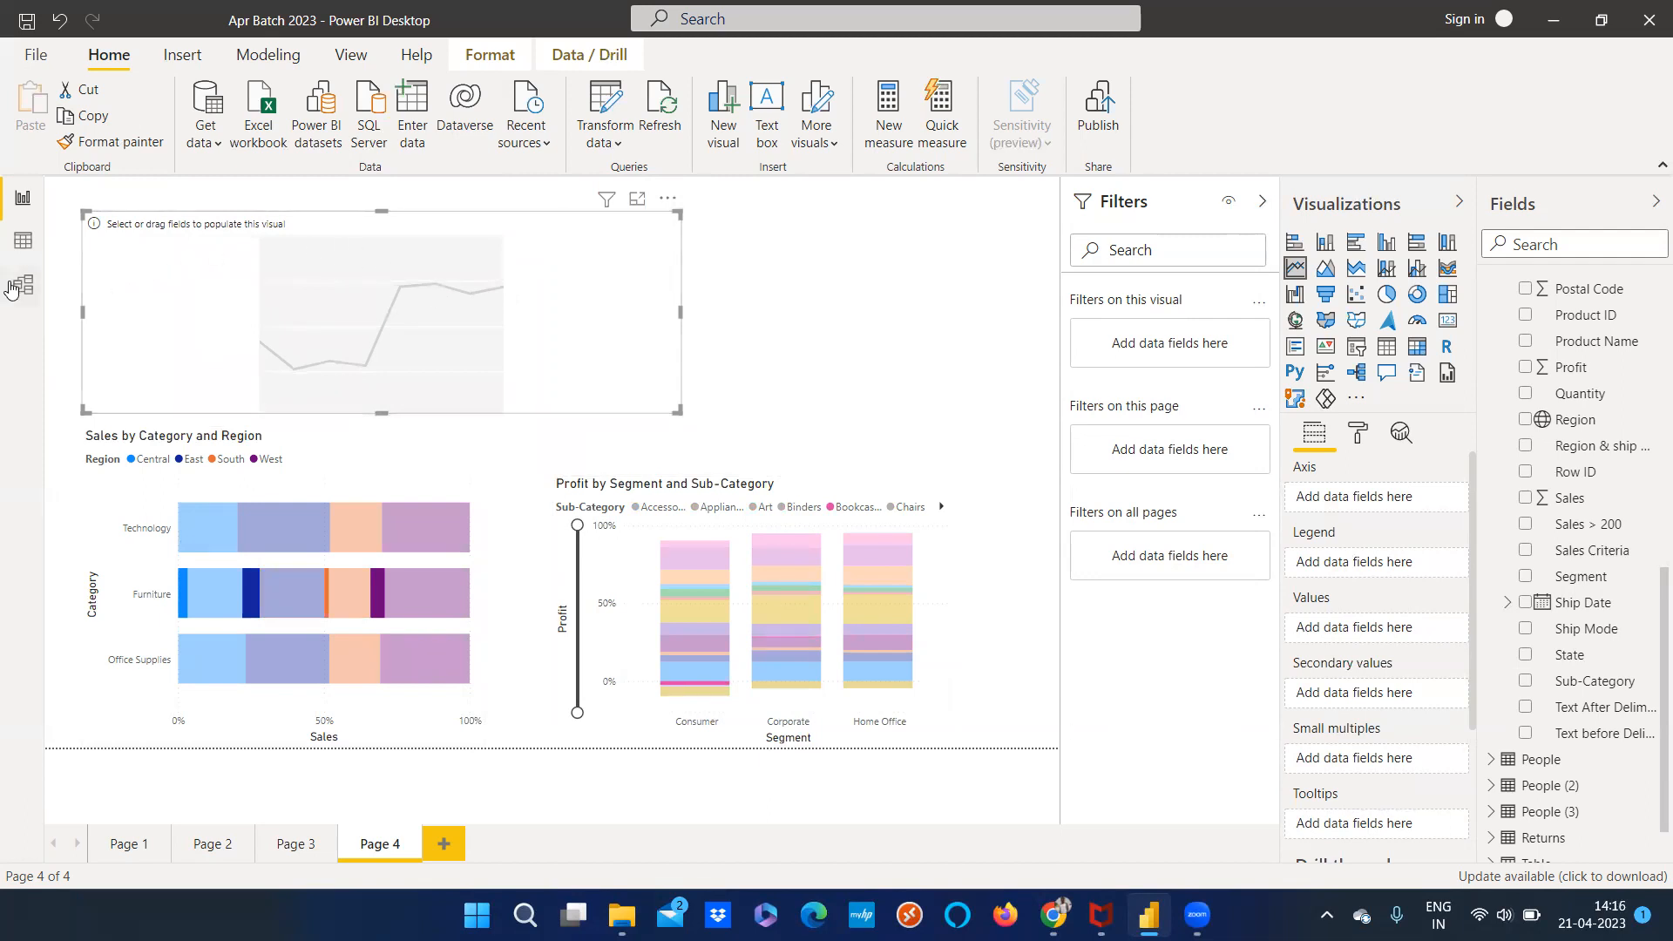
Examine the relationship between Date Table and Orders in the data model, repositioning both table cards, and return to the report
{"action": "scroll", "coordinate": [1539, 429], "scroll_direction": "up", "scroll_amount": 10}
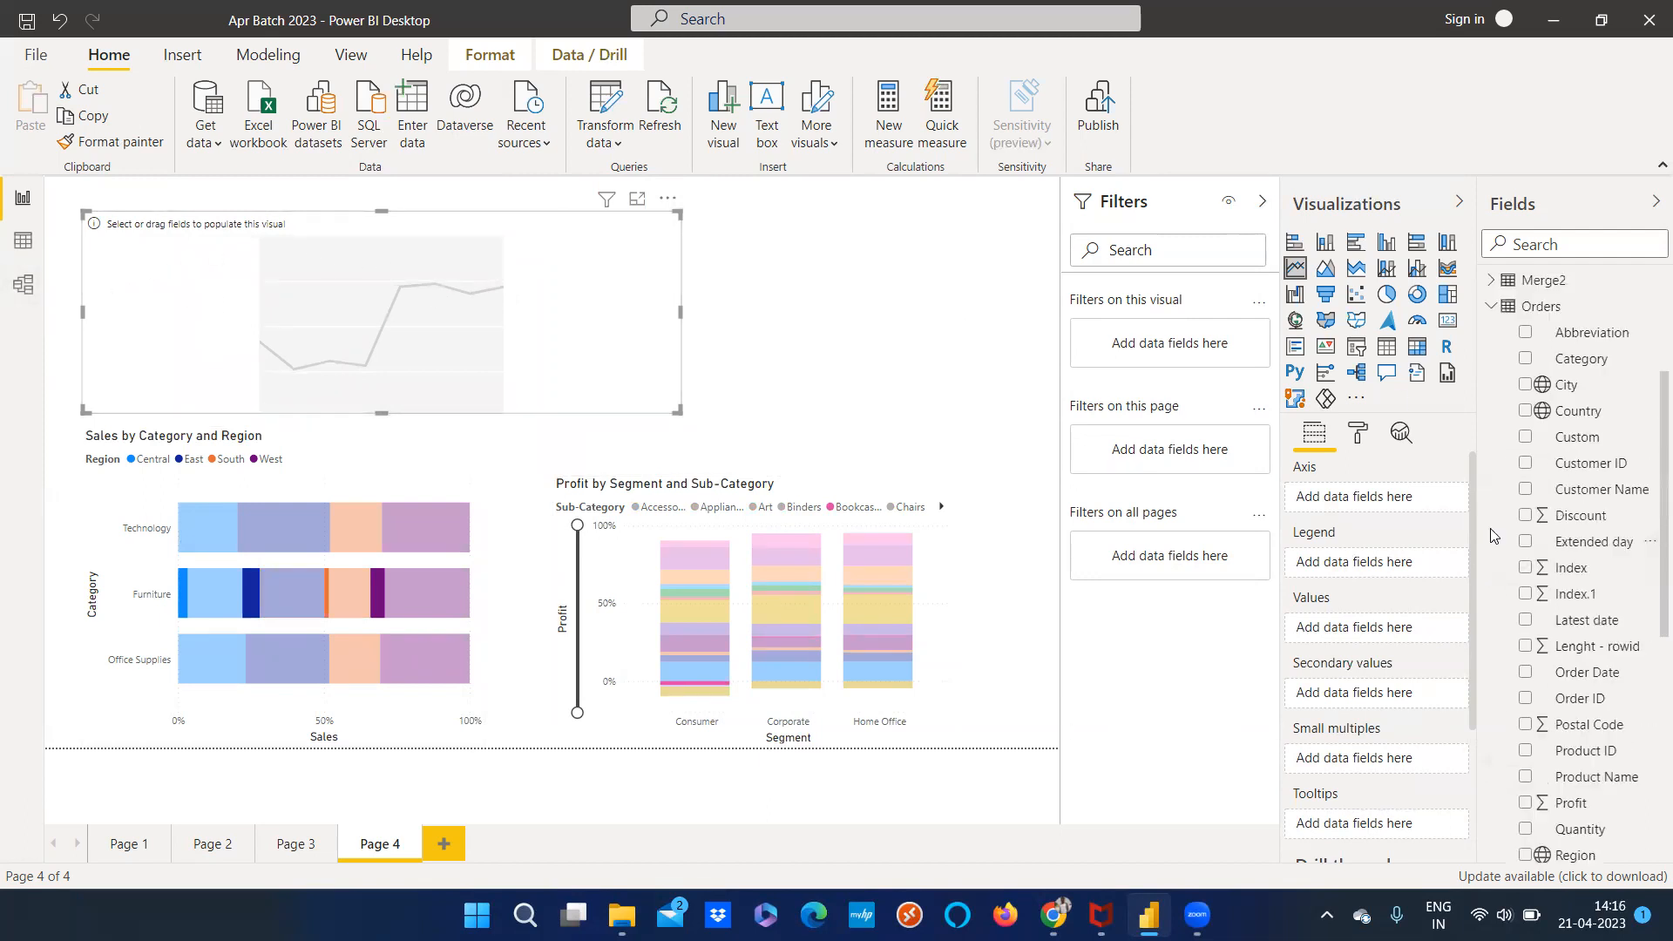
{"action": "left_click", "coordinate": [1492, 524]}
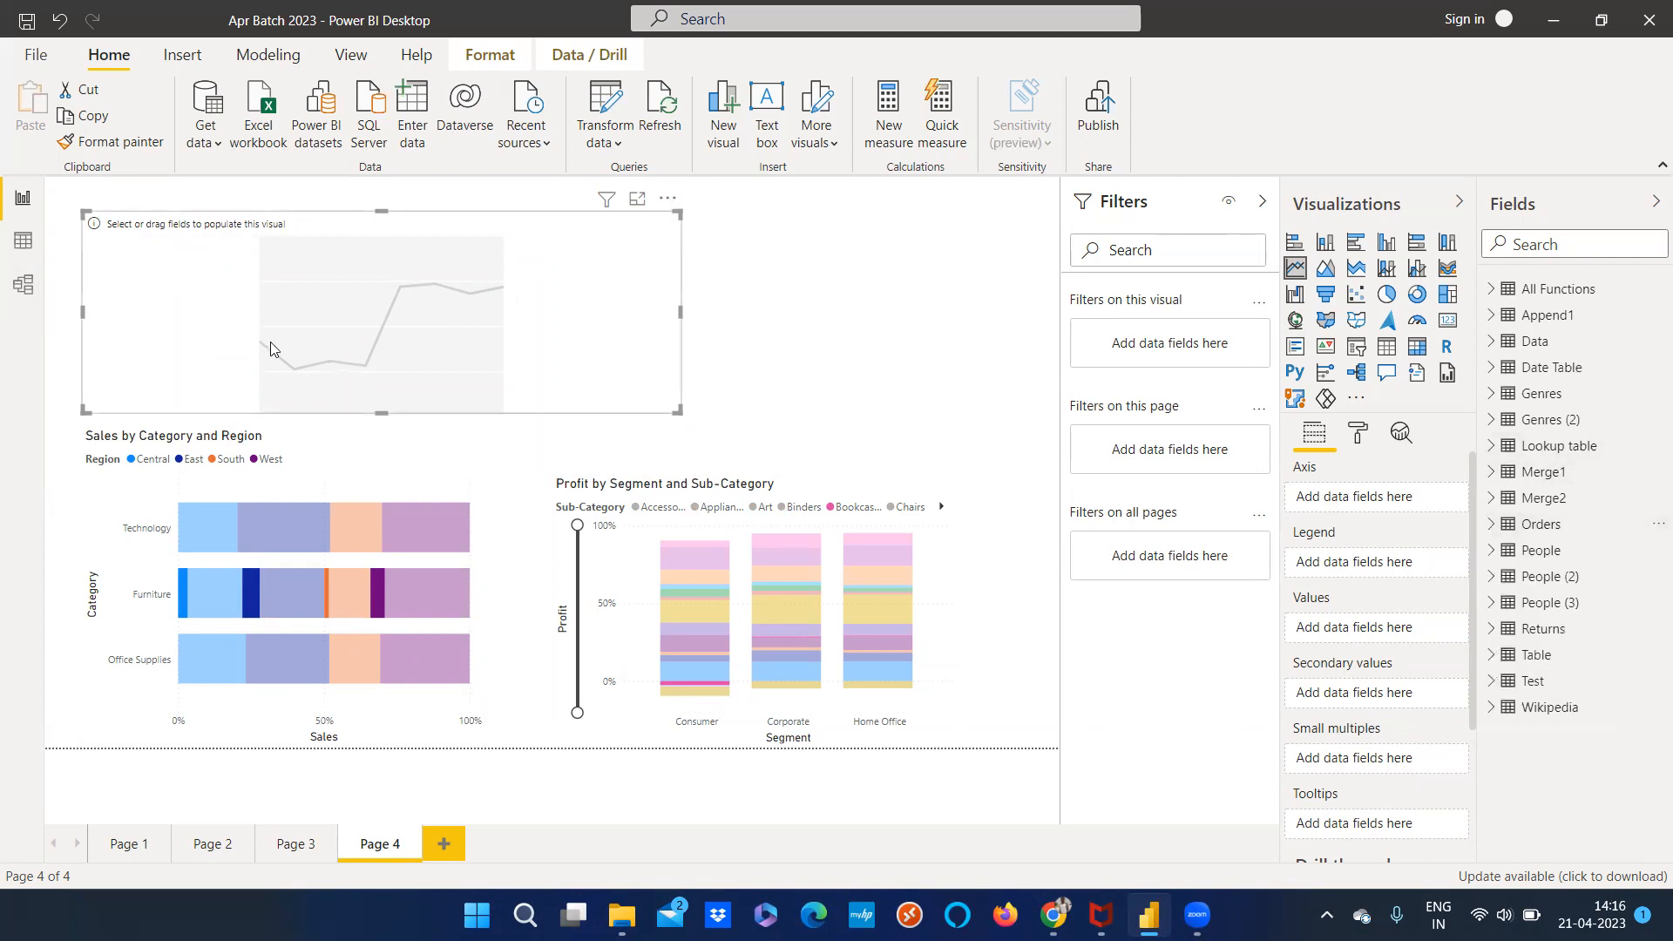
{"action": "left_click", "coordinate": [22, 284]}
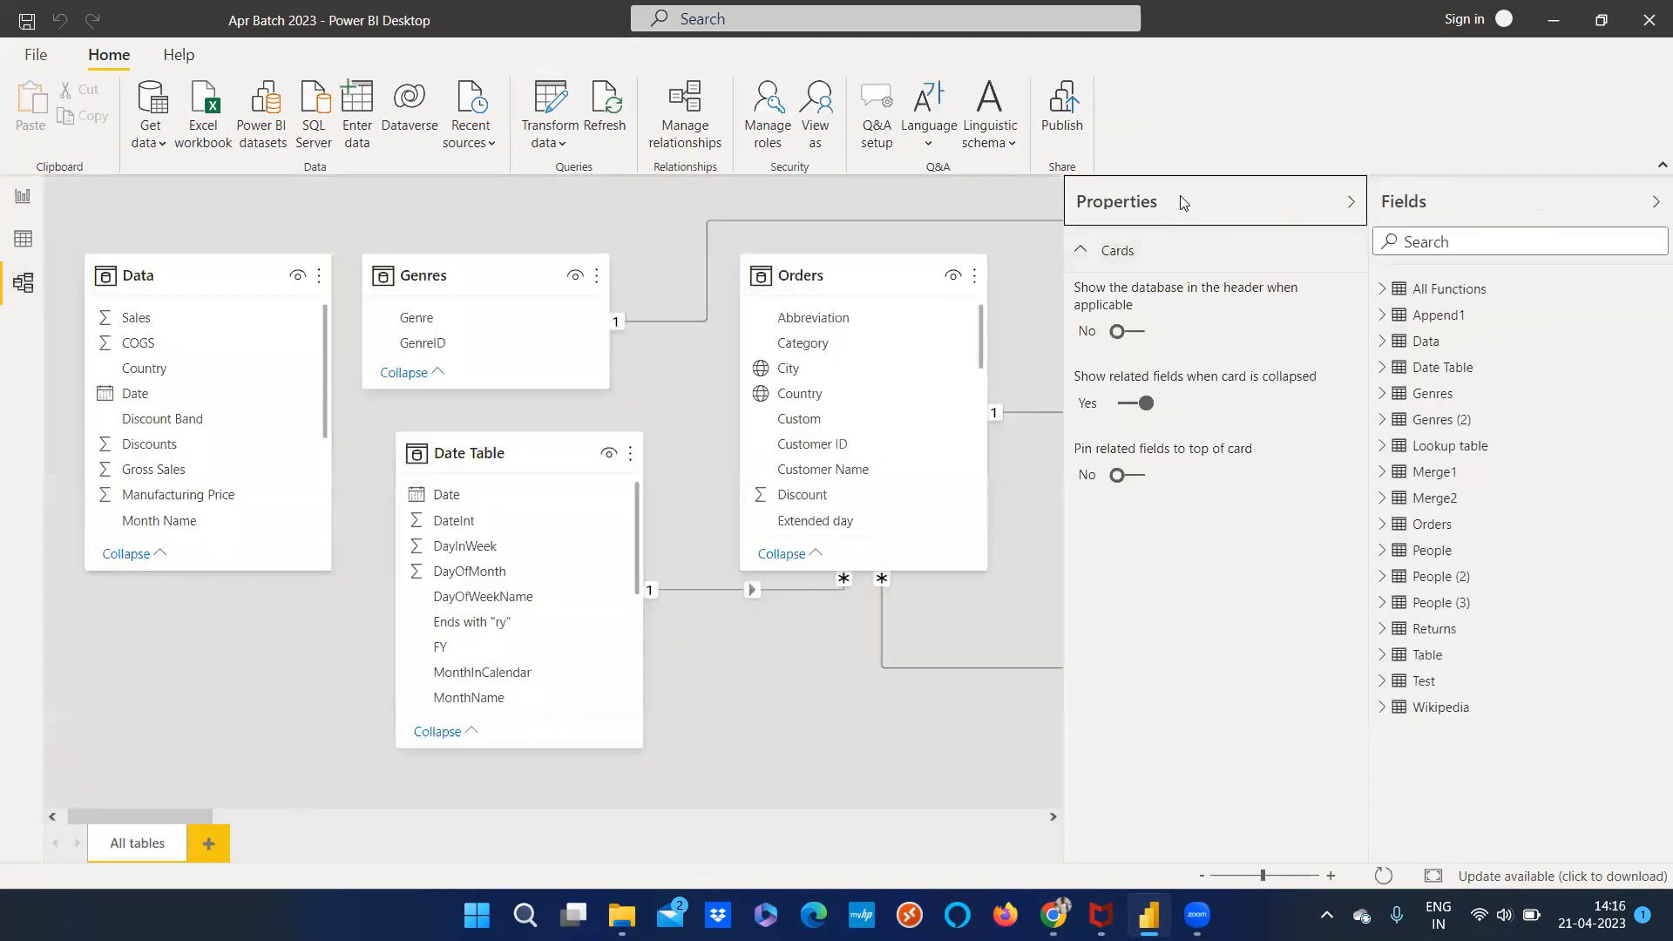
{"action": "left_click_drag", "start_coordinate": [535, 452], "coordinate": [513, 470]}
{"action": "left_click_drag", "start_coordinate": [844, 277], "coordinate": [844, 340]}
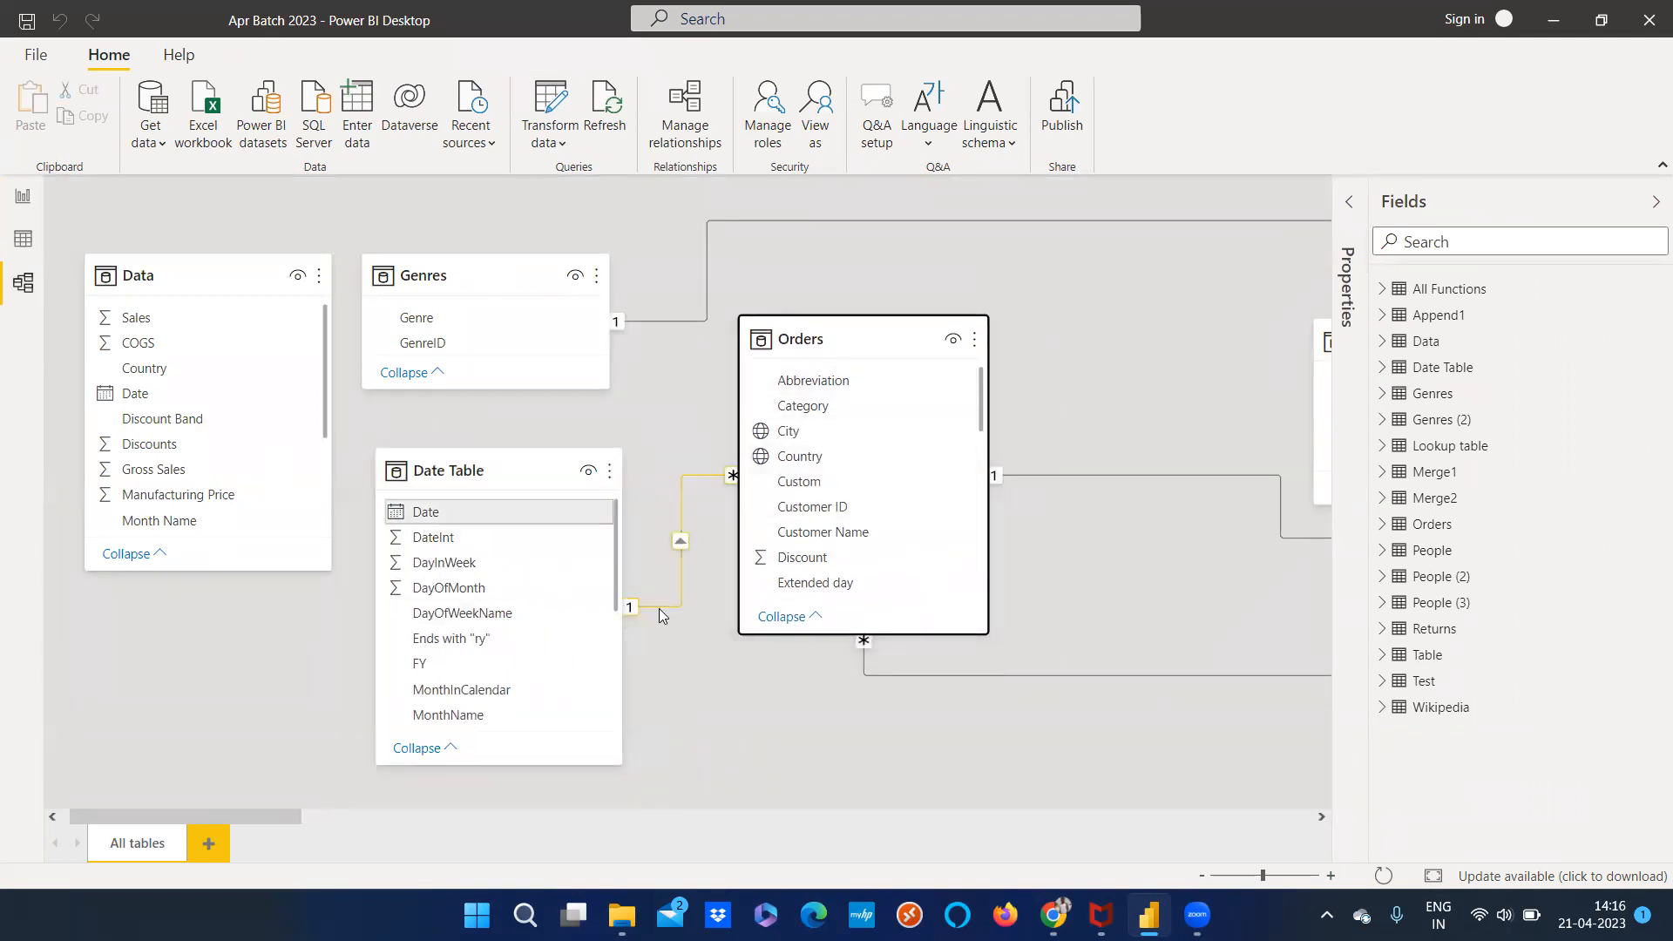
{"action": "scroll", "coordinate": [850, 532], "scroll_direction": "down", "scroll_amount": 6}
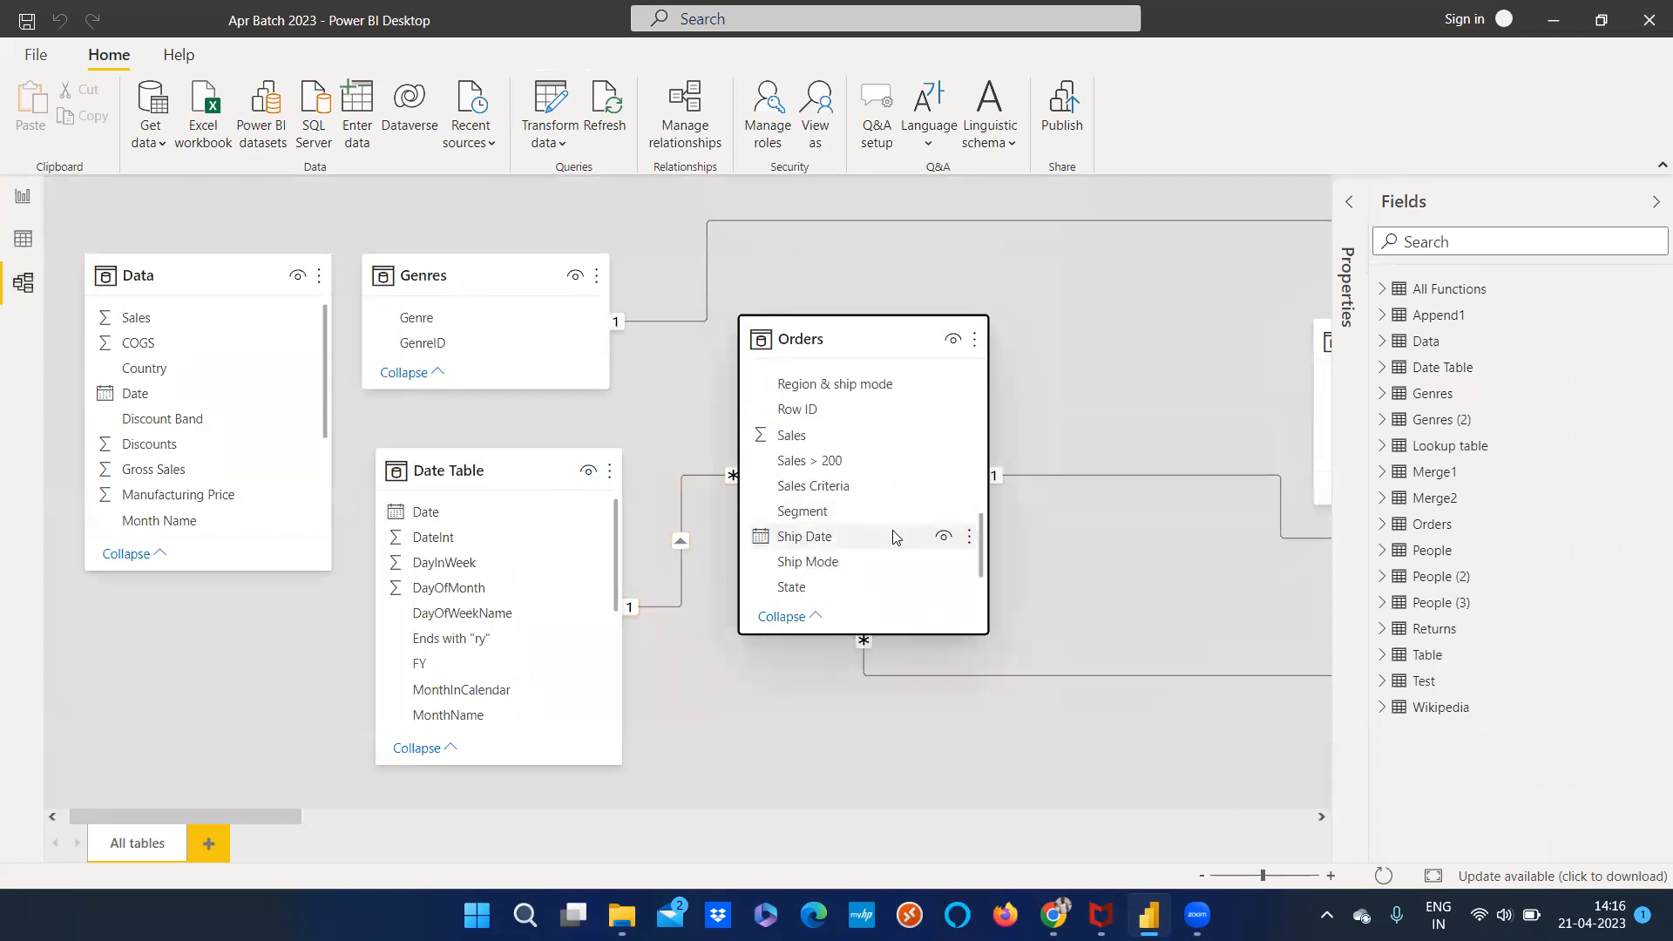
{"action": "scroll", "coordinate": [876, 533], "scroll_direction": "up", "scroll_amount": 3}
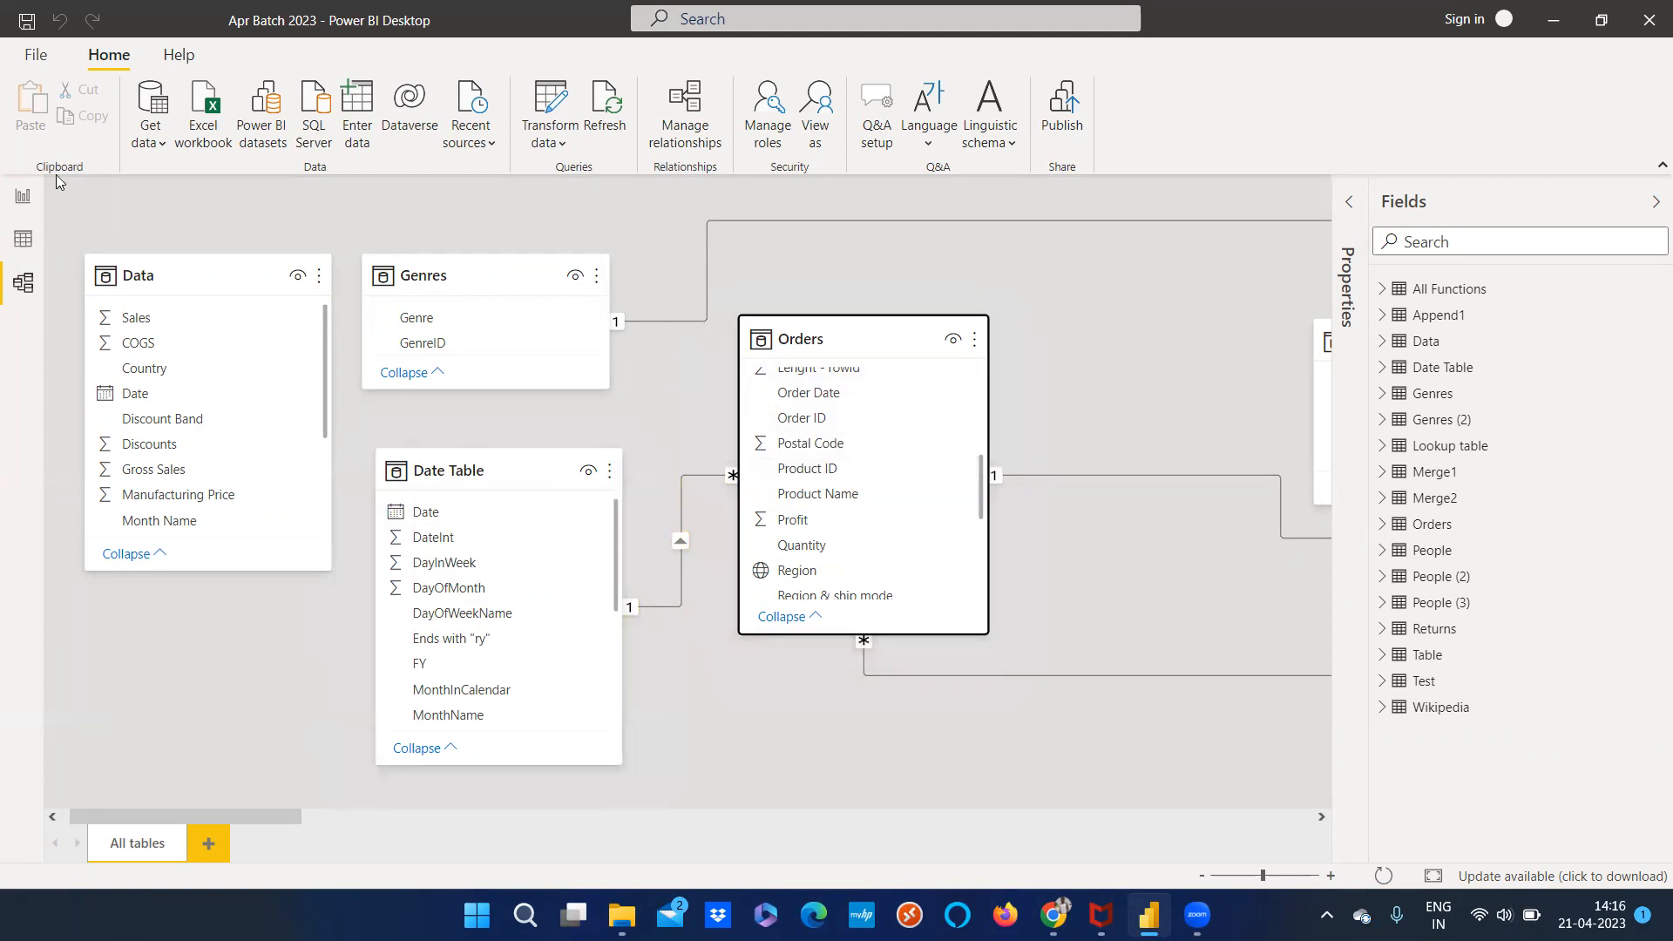
{"action": "left_click", "coordinate": [23, 196]}
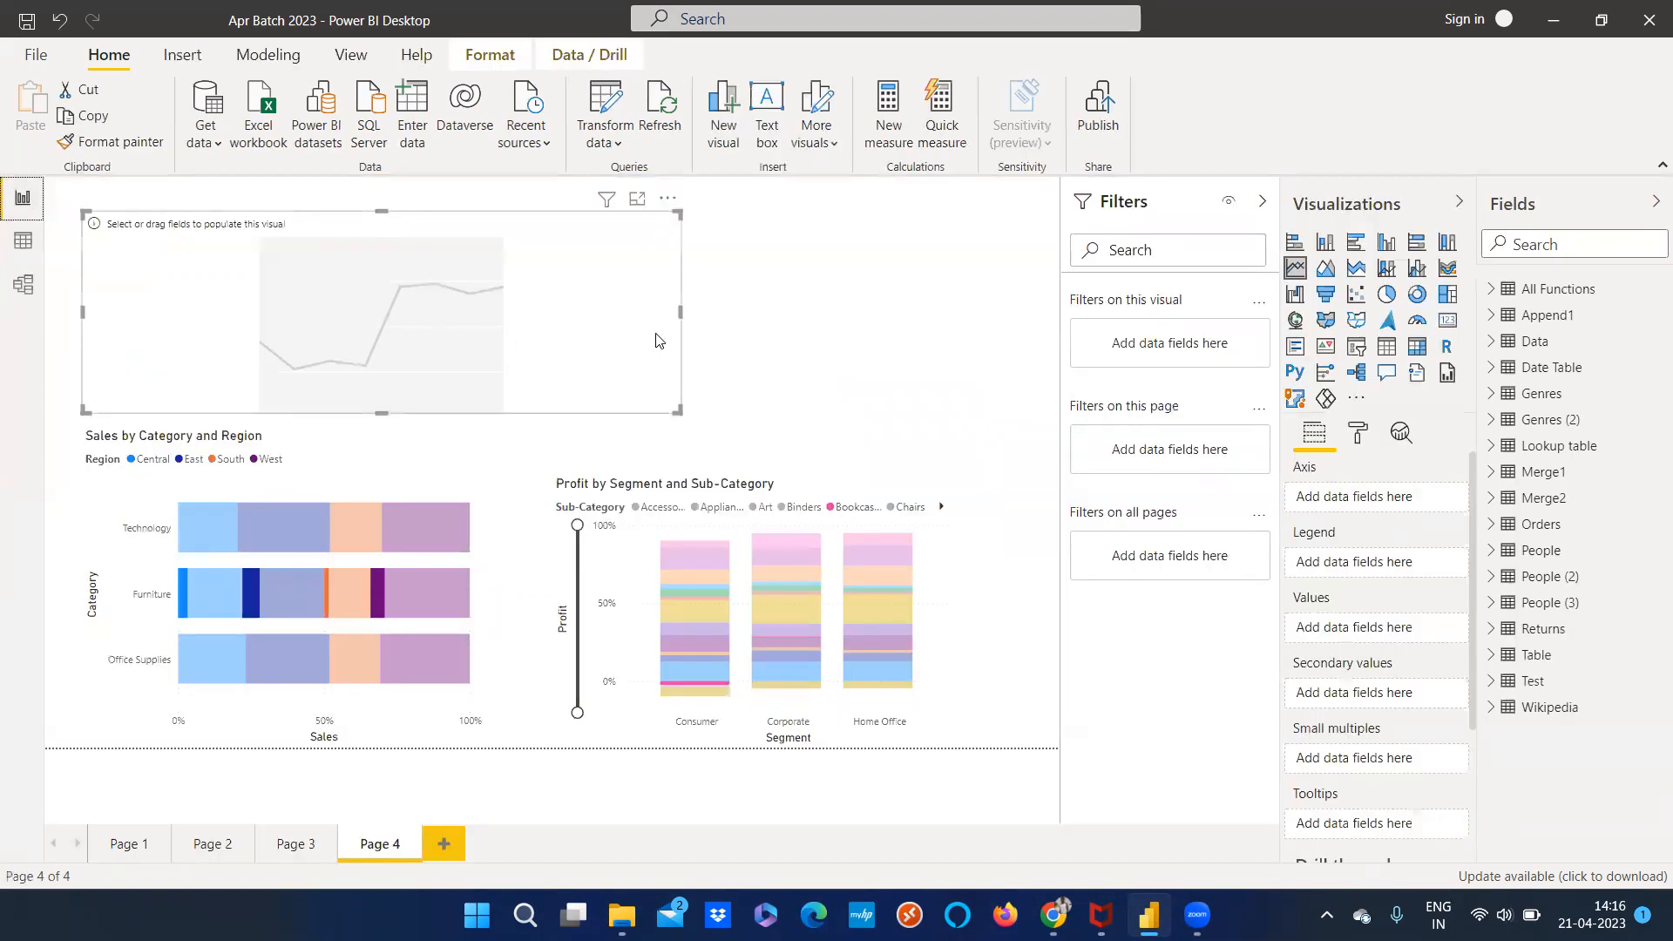
Put the Data table's Year field on the line chart's axis
{"action": "left_click", "coordinate": [1499, 345]}
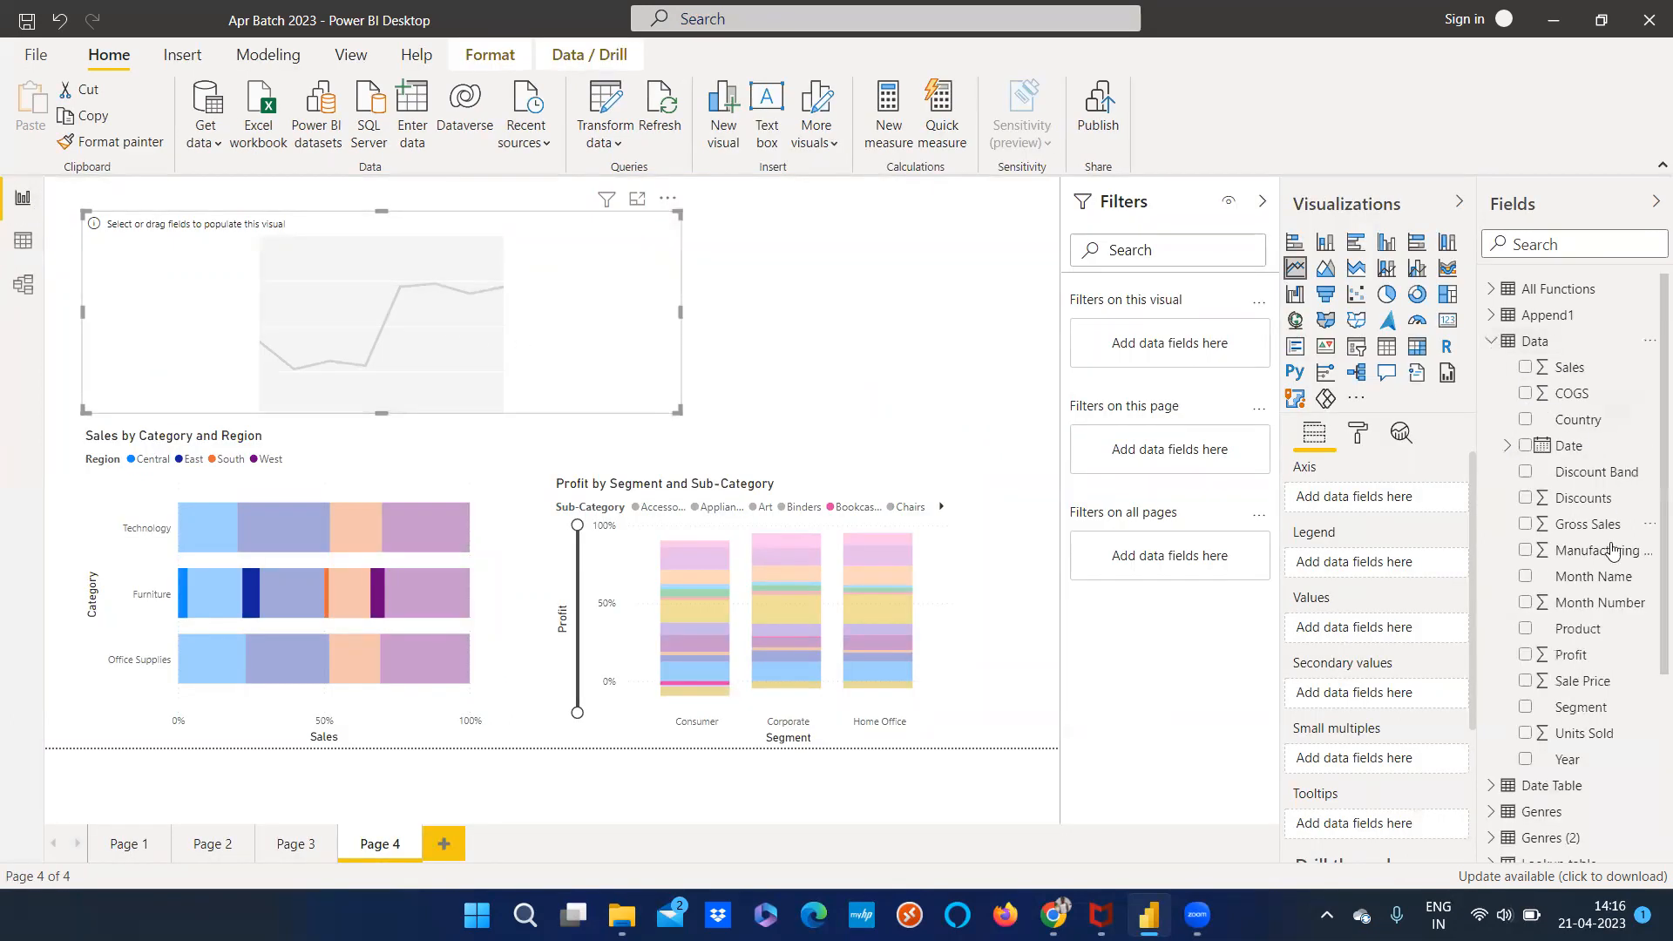
{"action": "left_click_drag", "start_coordinate": [1568, 761], "coordinate": [436, 292]}
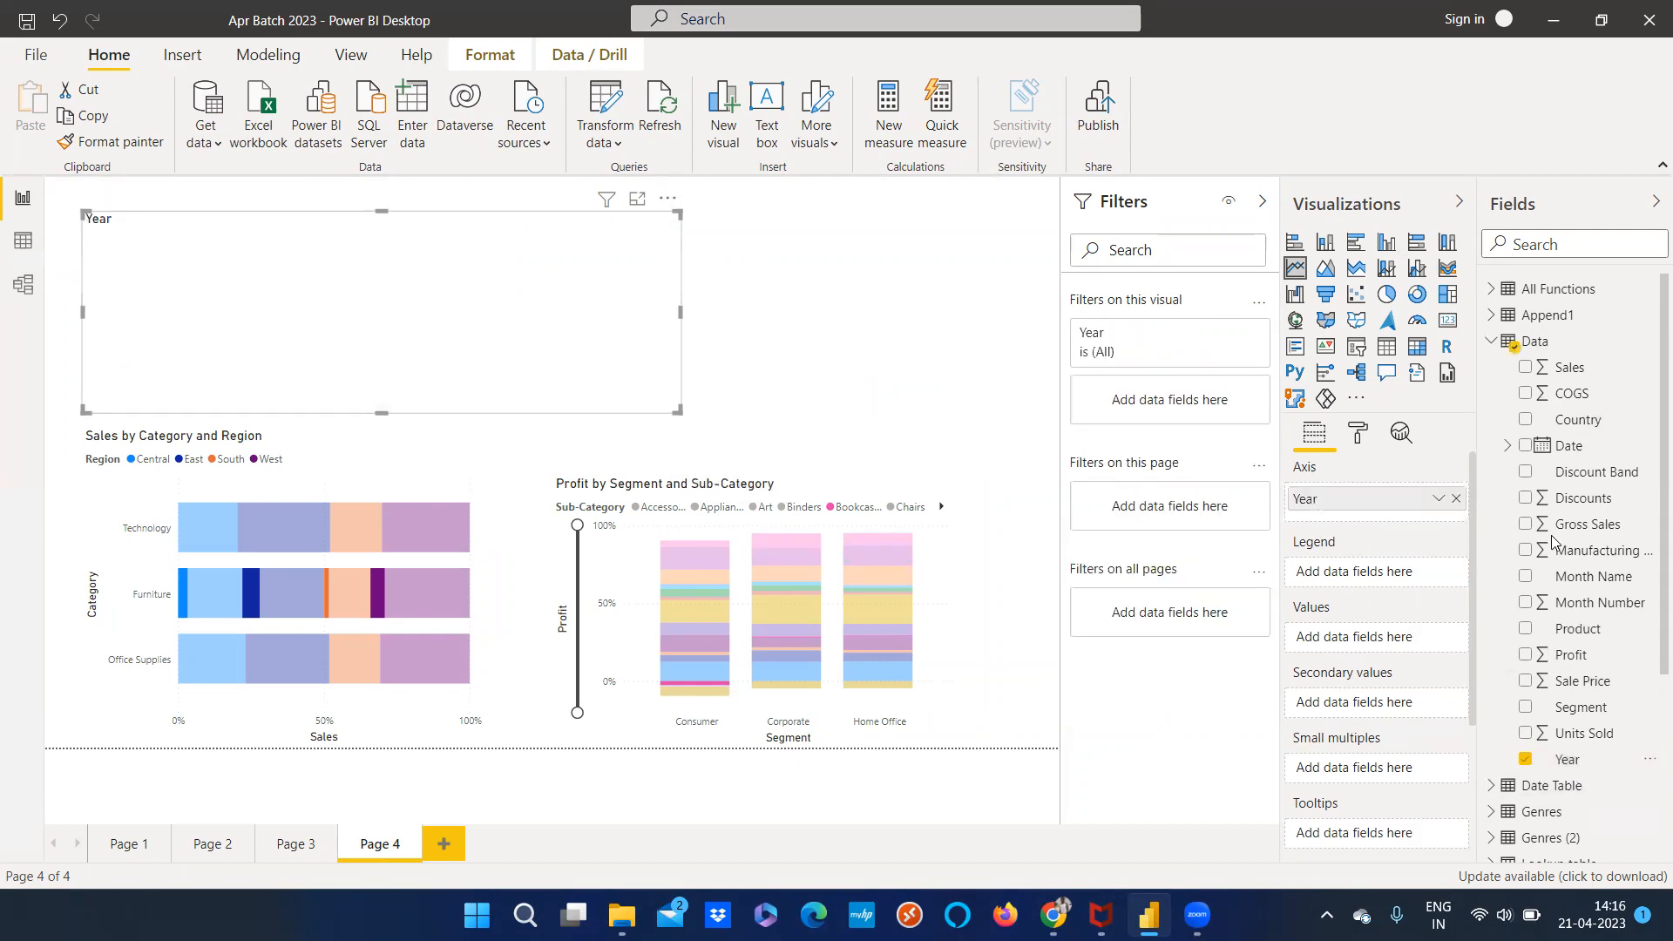
{"action": "left_click", "coordinate": [1491, 342]}
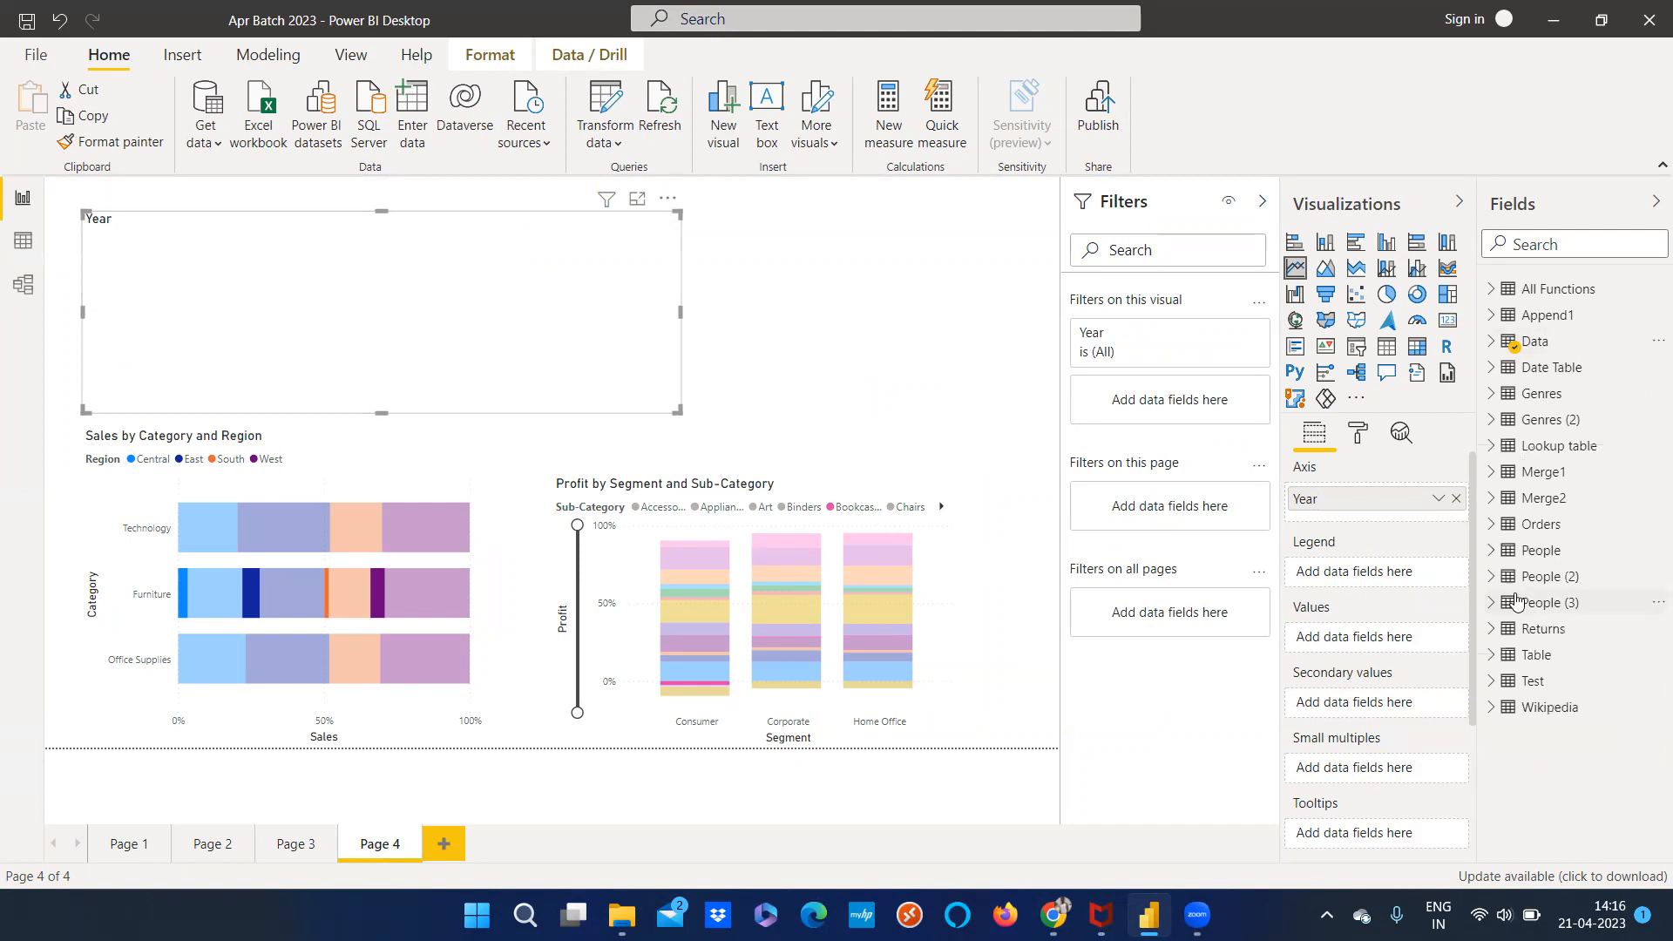
Add Sales from the Orders table as the line chart's values
{"action": "left_click", "coordinate": [1492, 528]}
{"action": "scroll", "coordinate": [1607, 697], "scroll_direction": "down", "scroll_amount": 5}
{"action": "left_click_drag", "start_coordinate": [1591, 720], "coordinate": [1377, 642]}
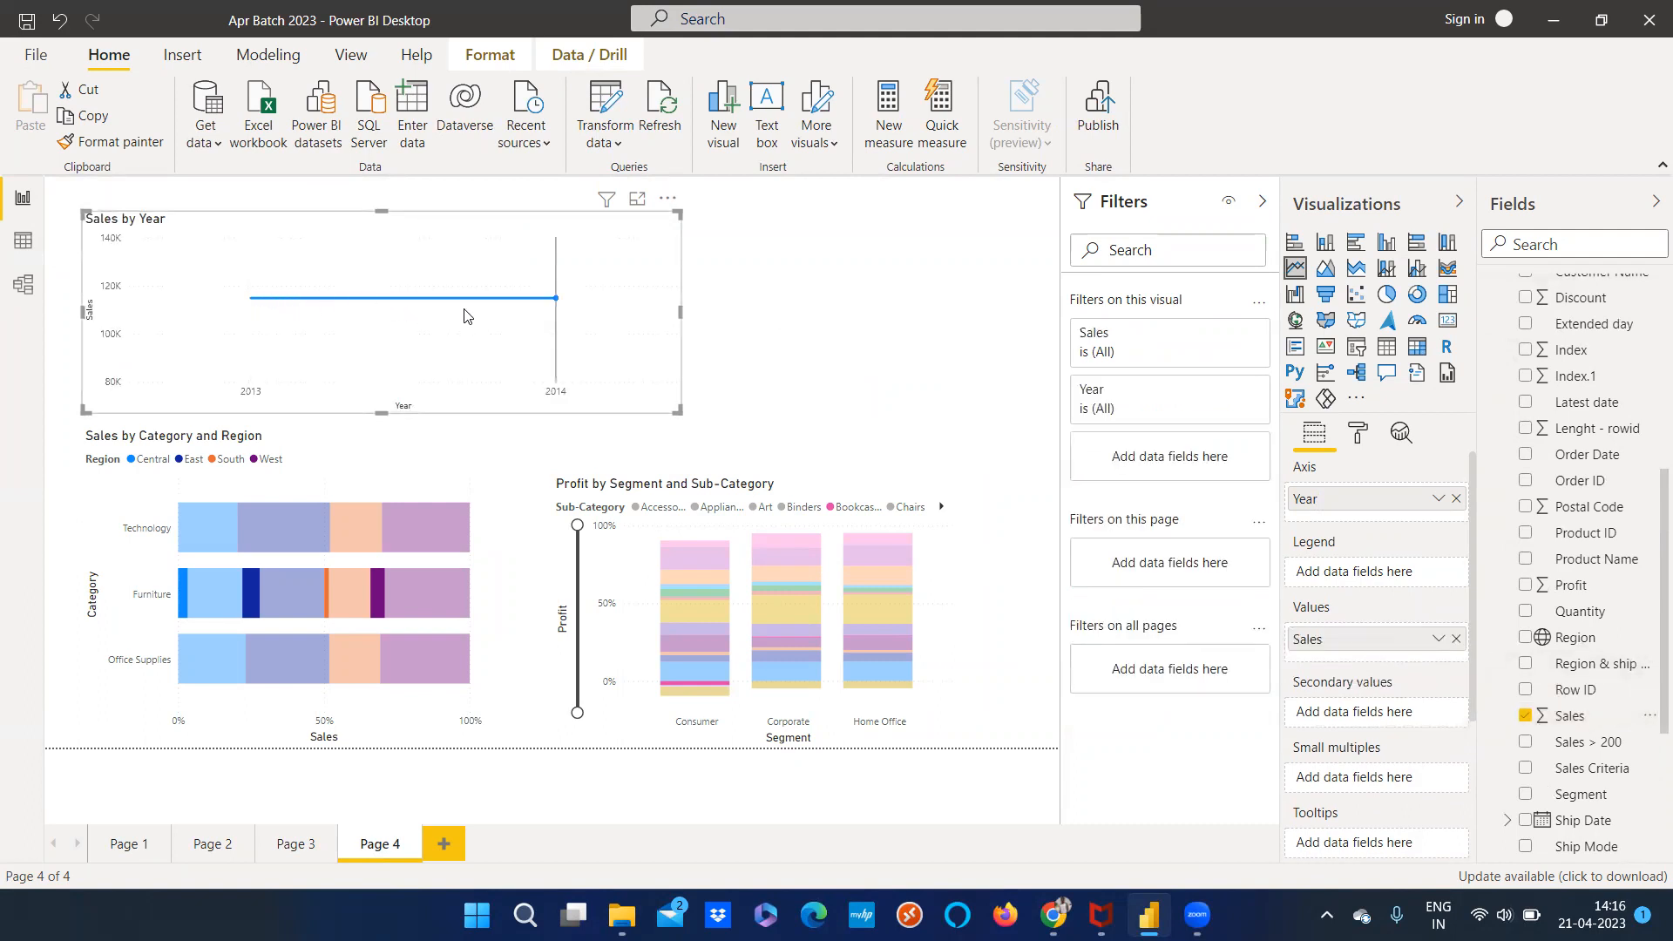
{"action": "mouse_move", "coordinate": [554, 306]}
{"action": "mouse_move", "coordinate": [384, 307]}
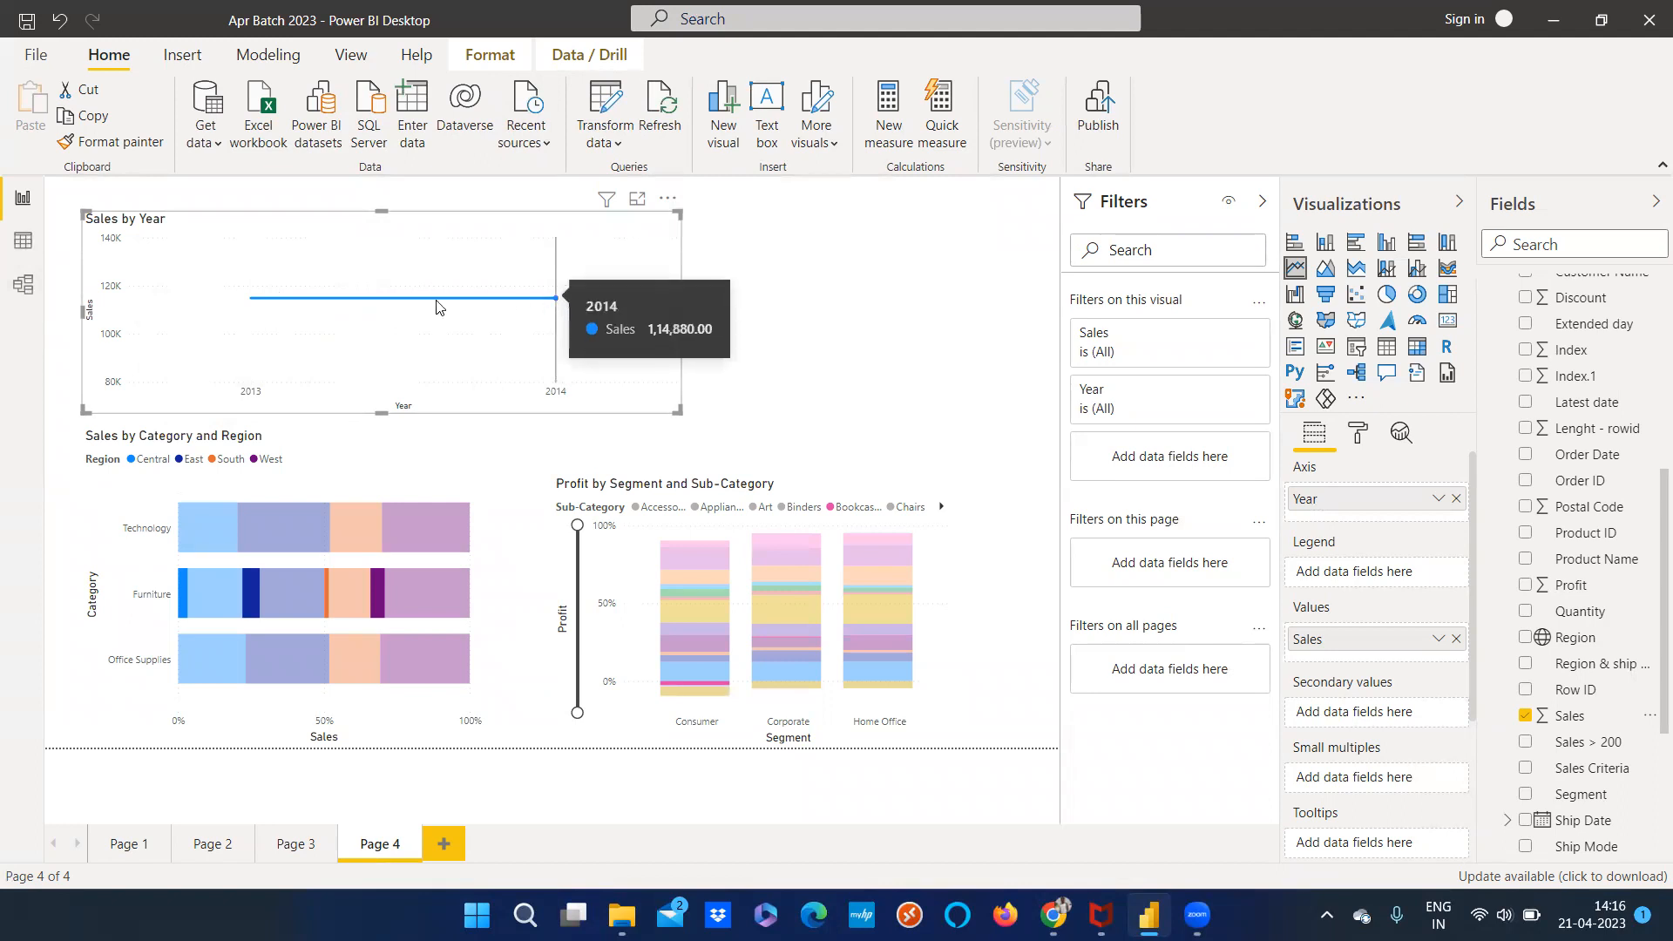
{"action": "mouse_move", "coordinate": [264, 307]}
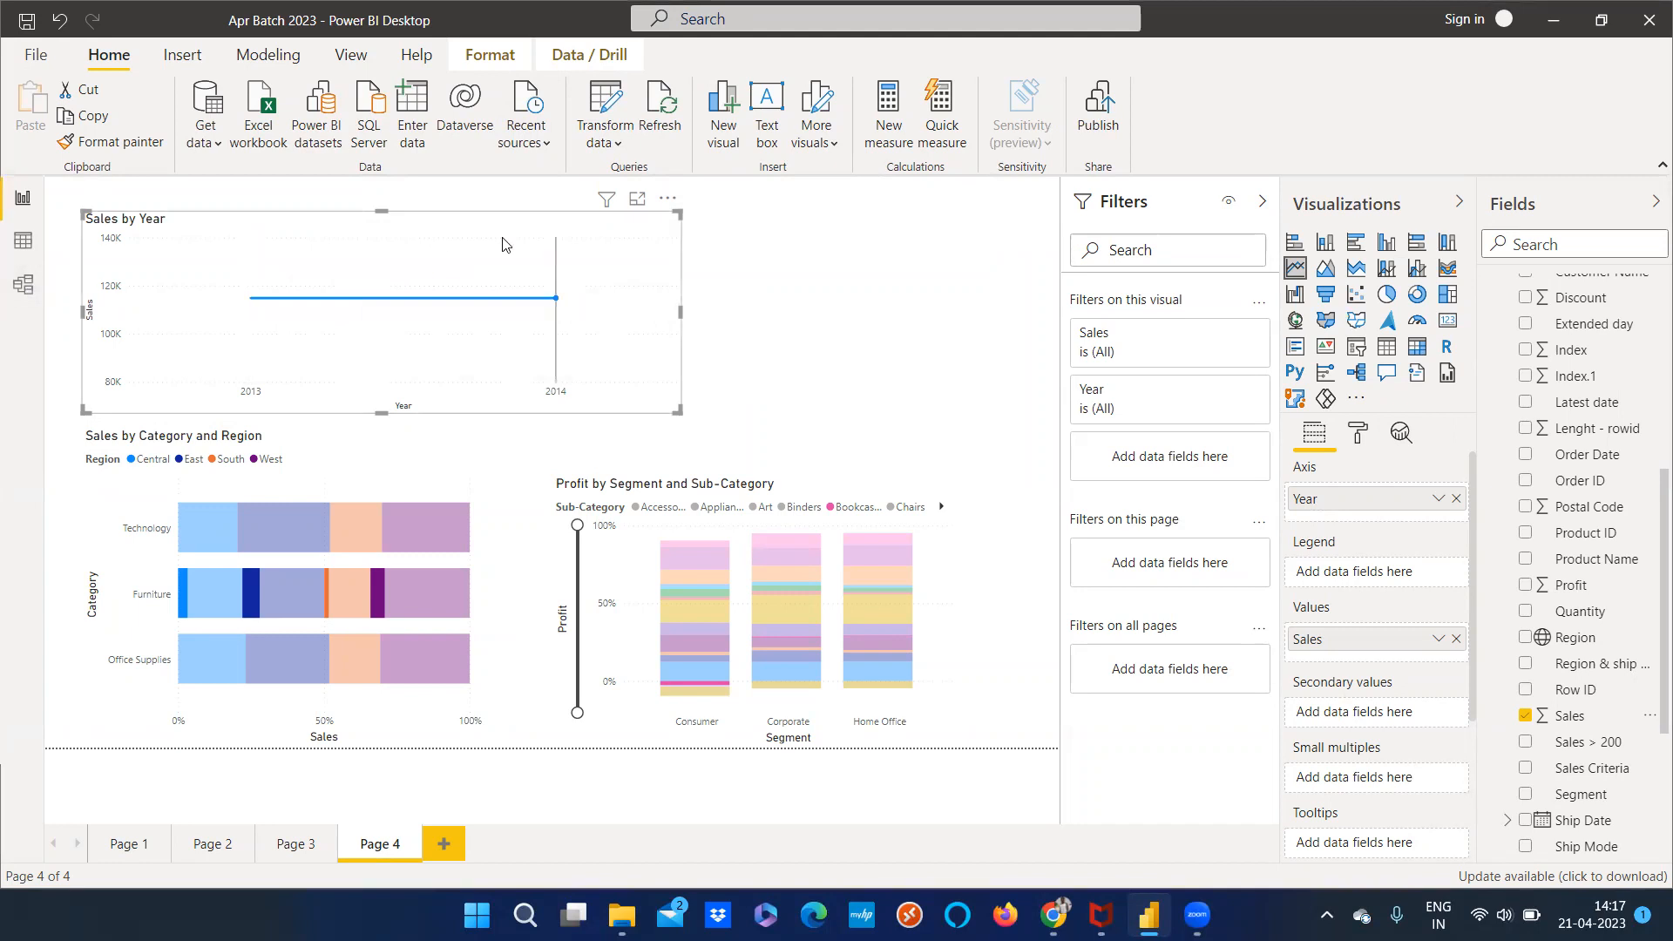
Remove the Data table's Year field from the line chart's axis
{"action": "scroll", "coordinate": [1606, 569], "scroll_direction": "up", "scroll_amount": 1}
{"action": "scroll", "coordinate": [1606, 568], "scroll_direction": "up", "scroll_amount": 5}
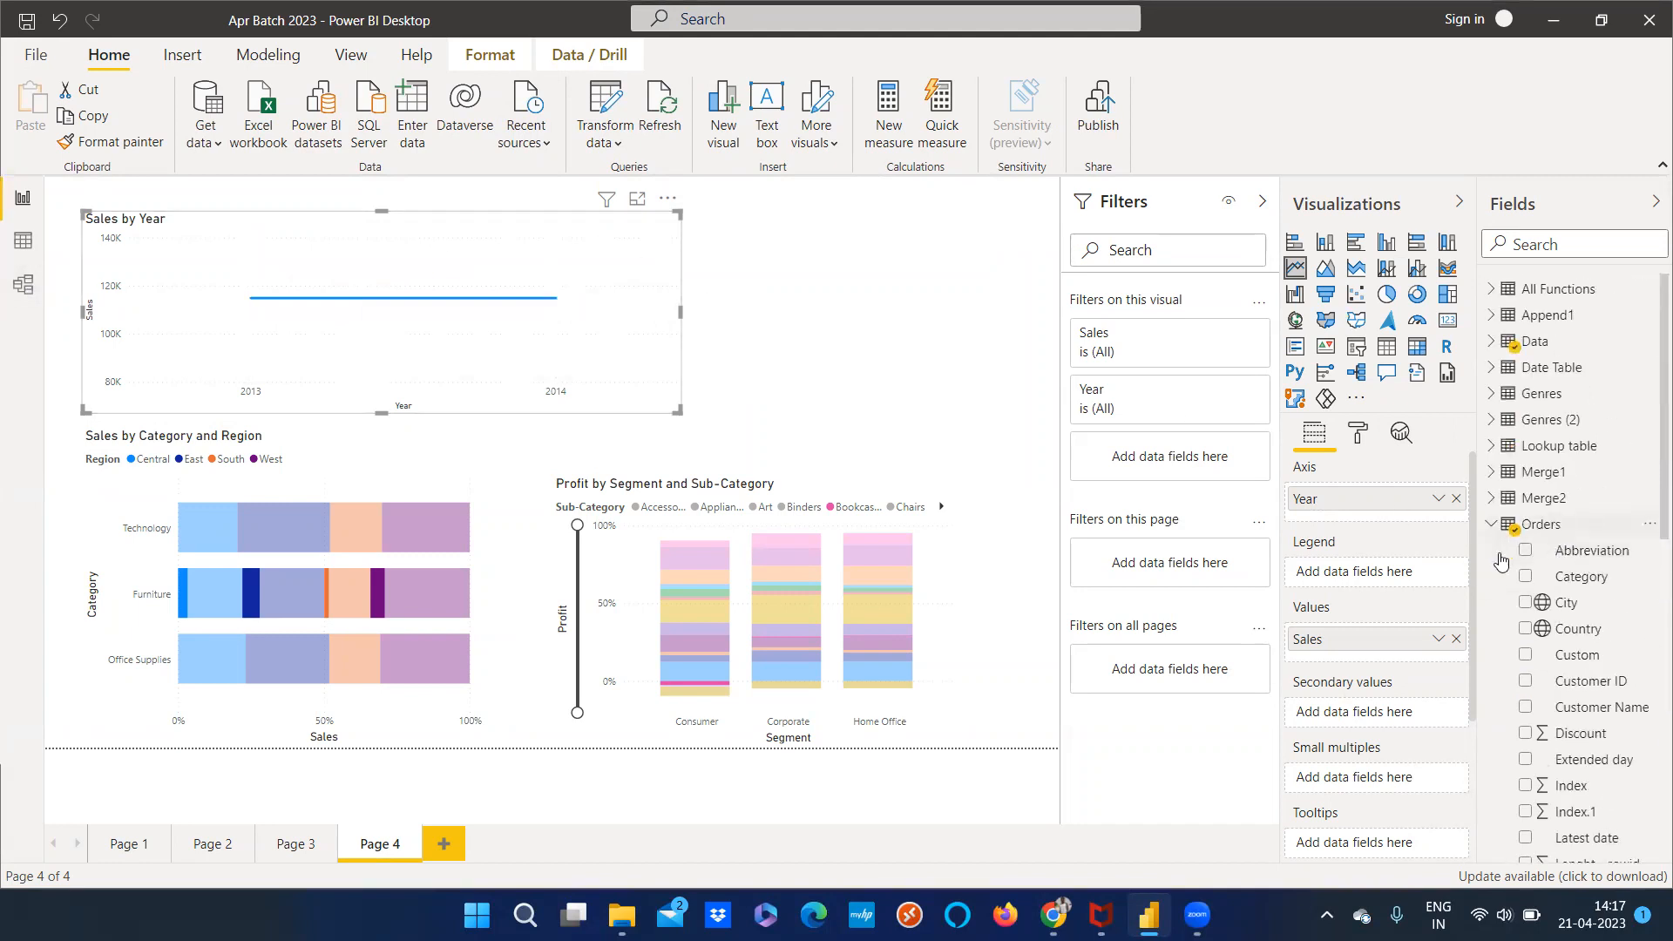
{"action": "left_click", "coordinate": [1491, 525]}
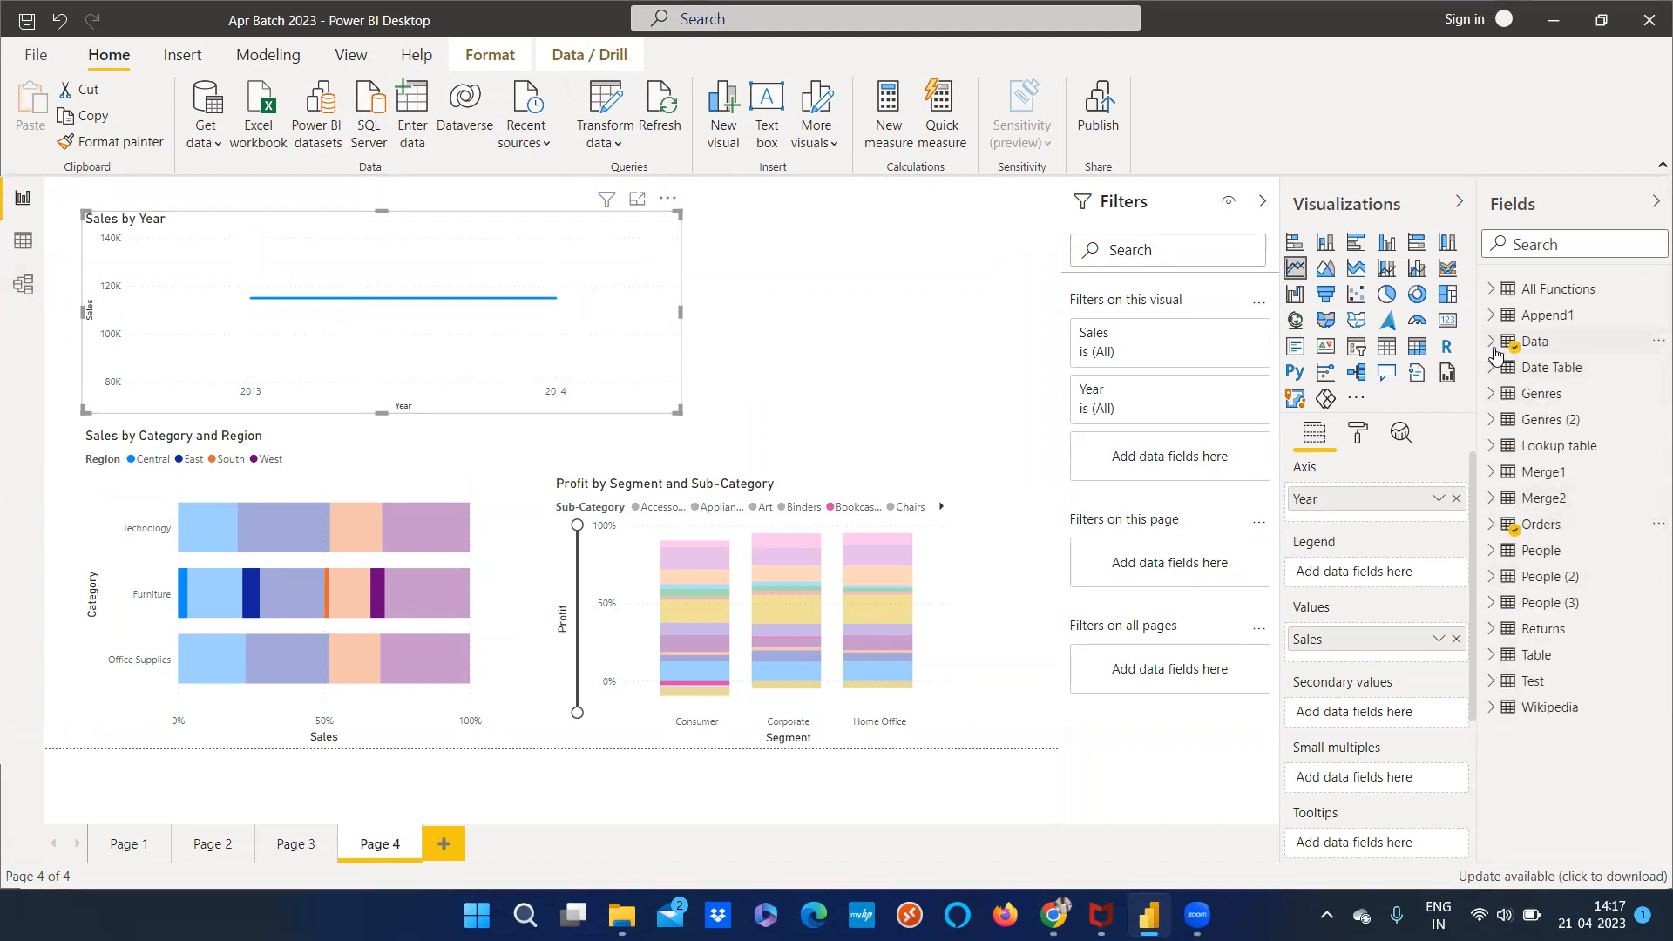
{"action": "left_click", "coordinate": [1533, 342]}
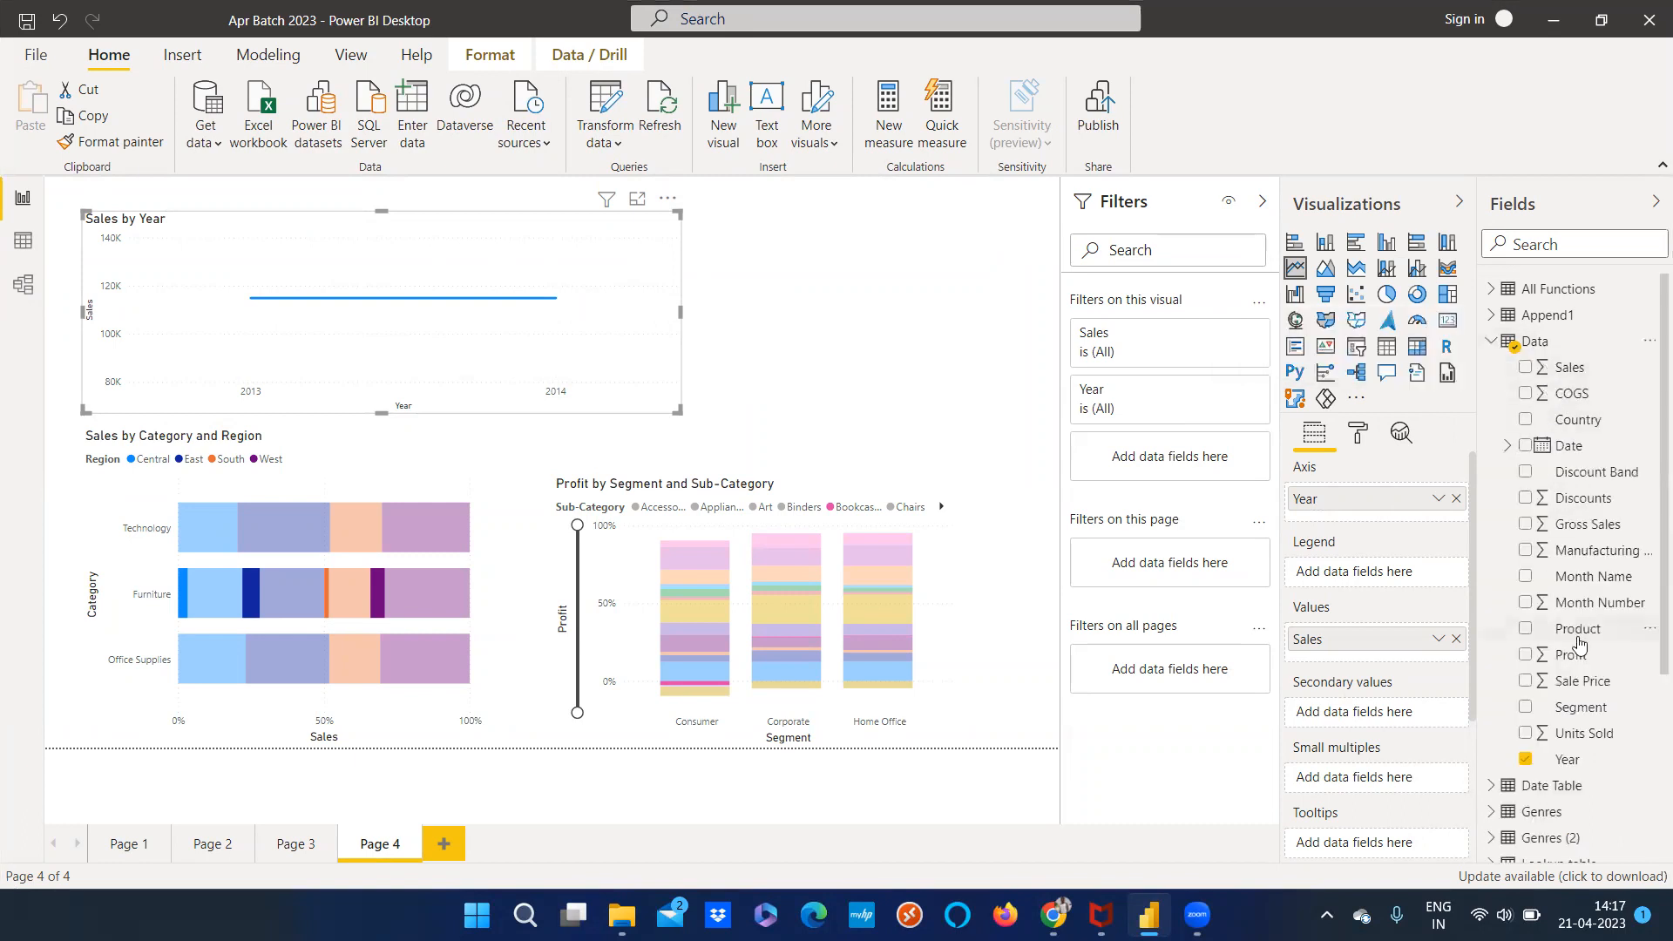
{"action": "left_click", "coordinate": [1526, 759]}
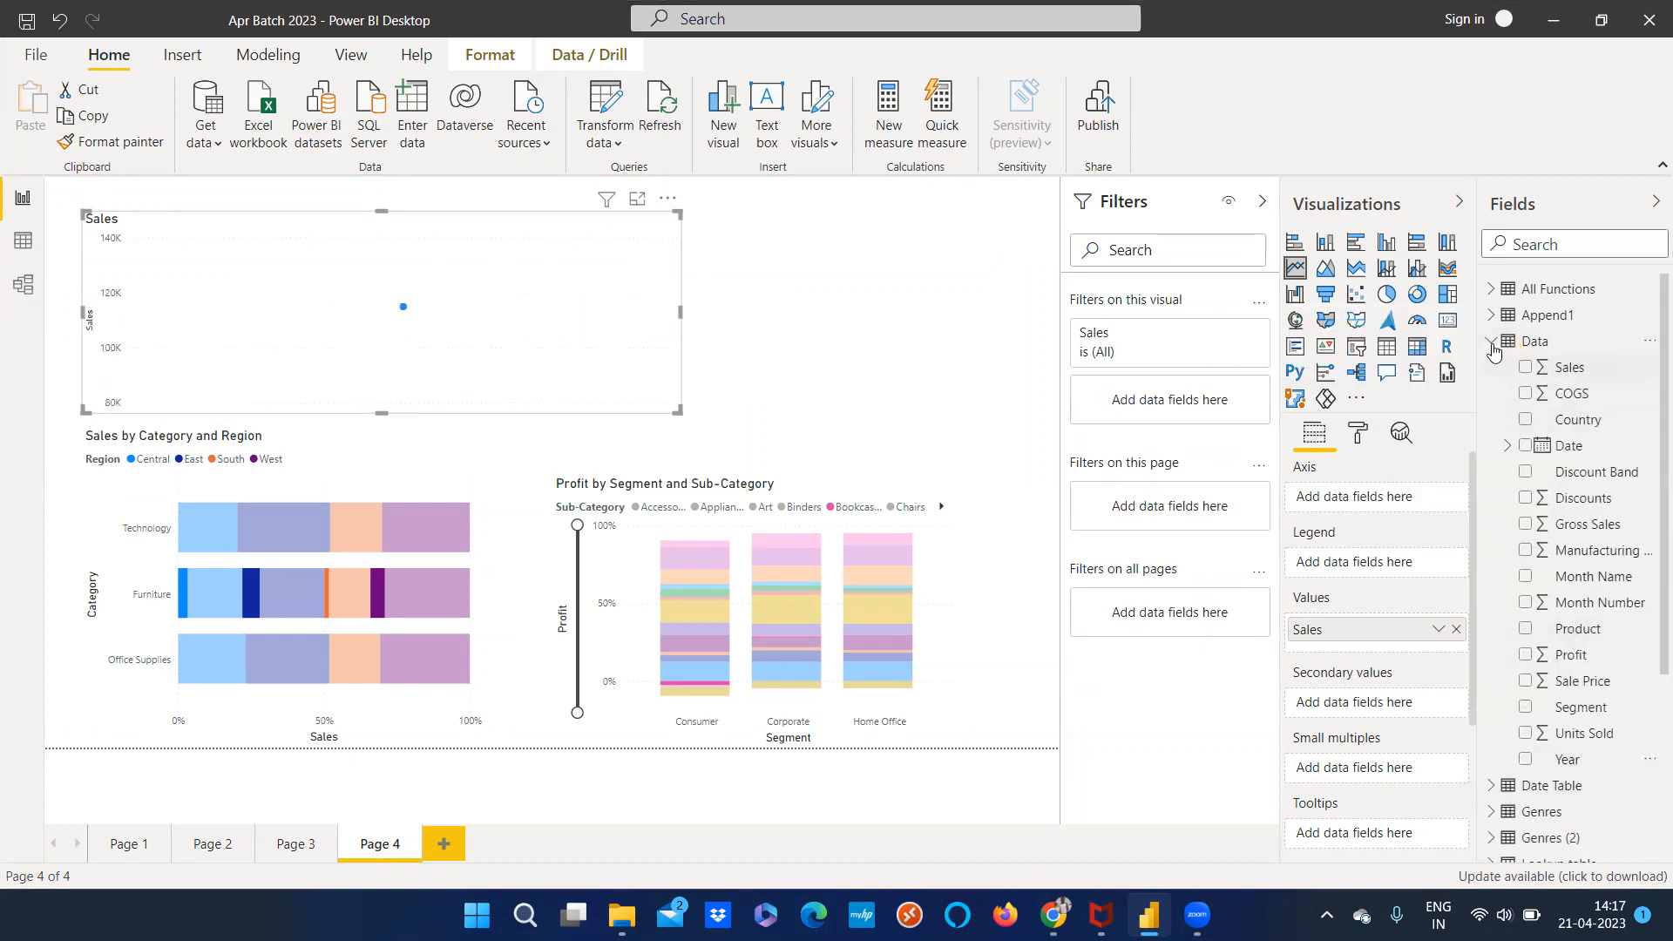
{"action": "left_click", "coordinate": [1491, 341]}
Add Year from Date Table to the line chart's axis, and sort the chart in ascending order
{"action": "left_click", "coordinate": [1505, 373]}
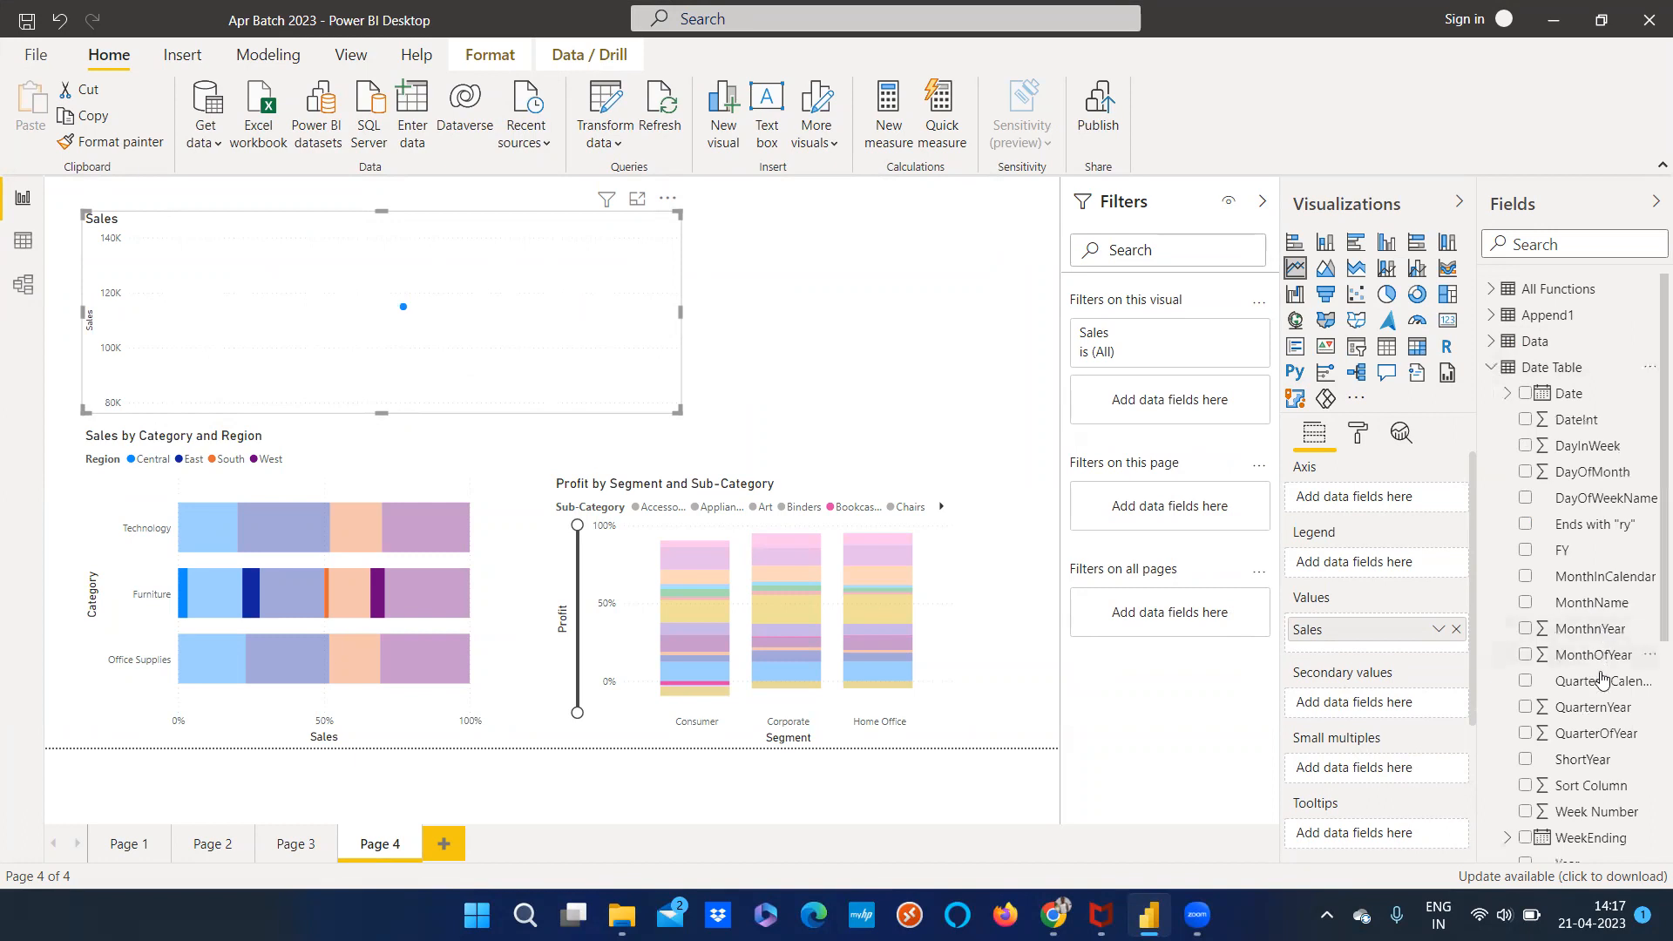
{"action": "scroll", "coordinate": [1560, 610], "scroll_direction": "down", "scroll_amount": 5}
{"action": "left_click", "coordinate": [1524, 540]}
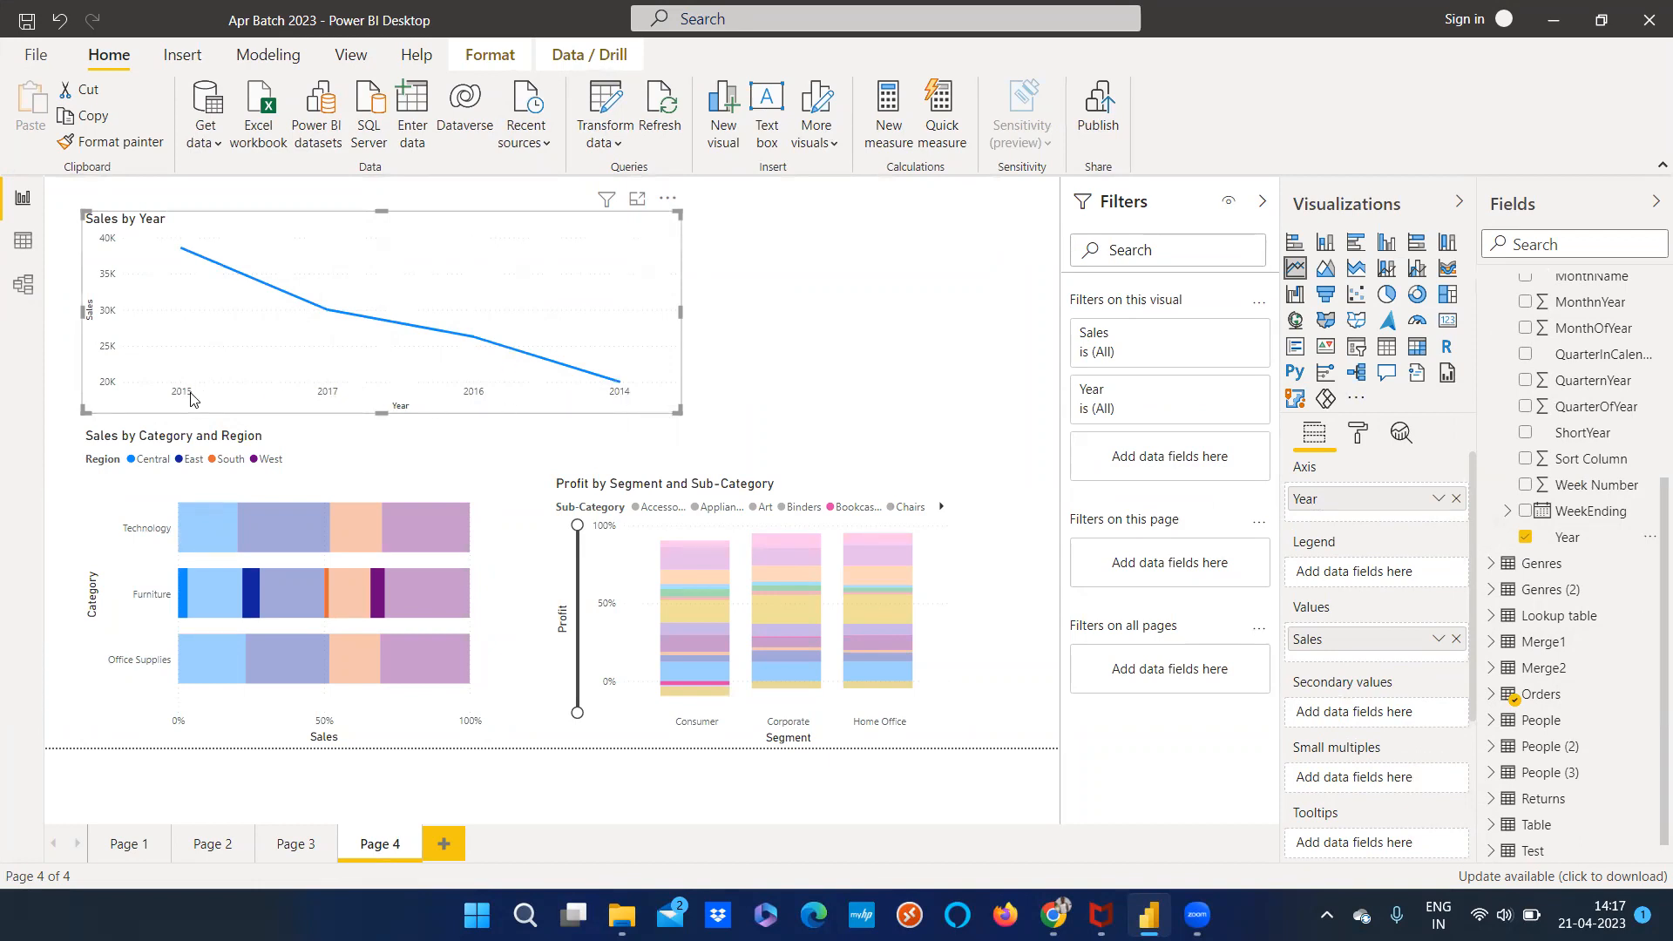
{"action": "left_click", "coordinate": [668, 202]}
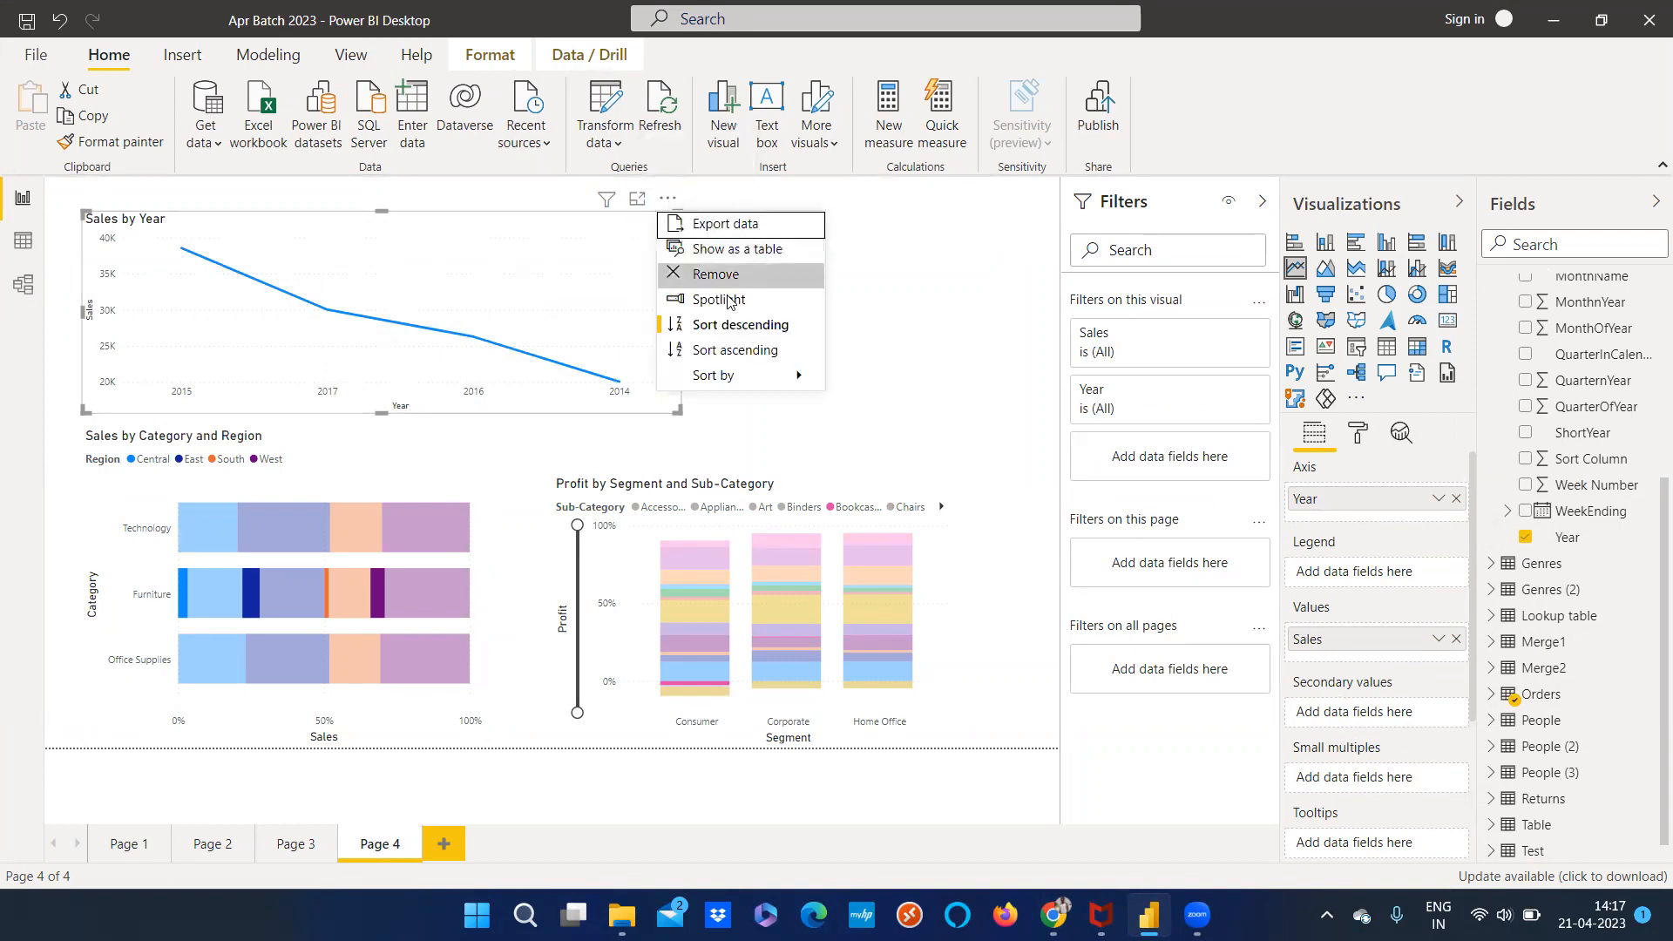
{"action": "left_click", "coordinate": [735, 350]}
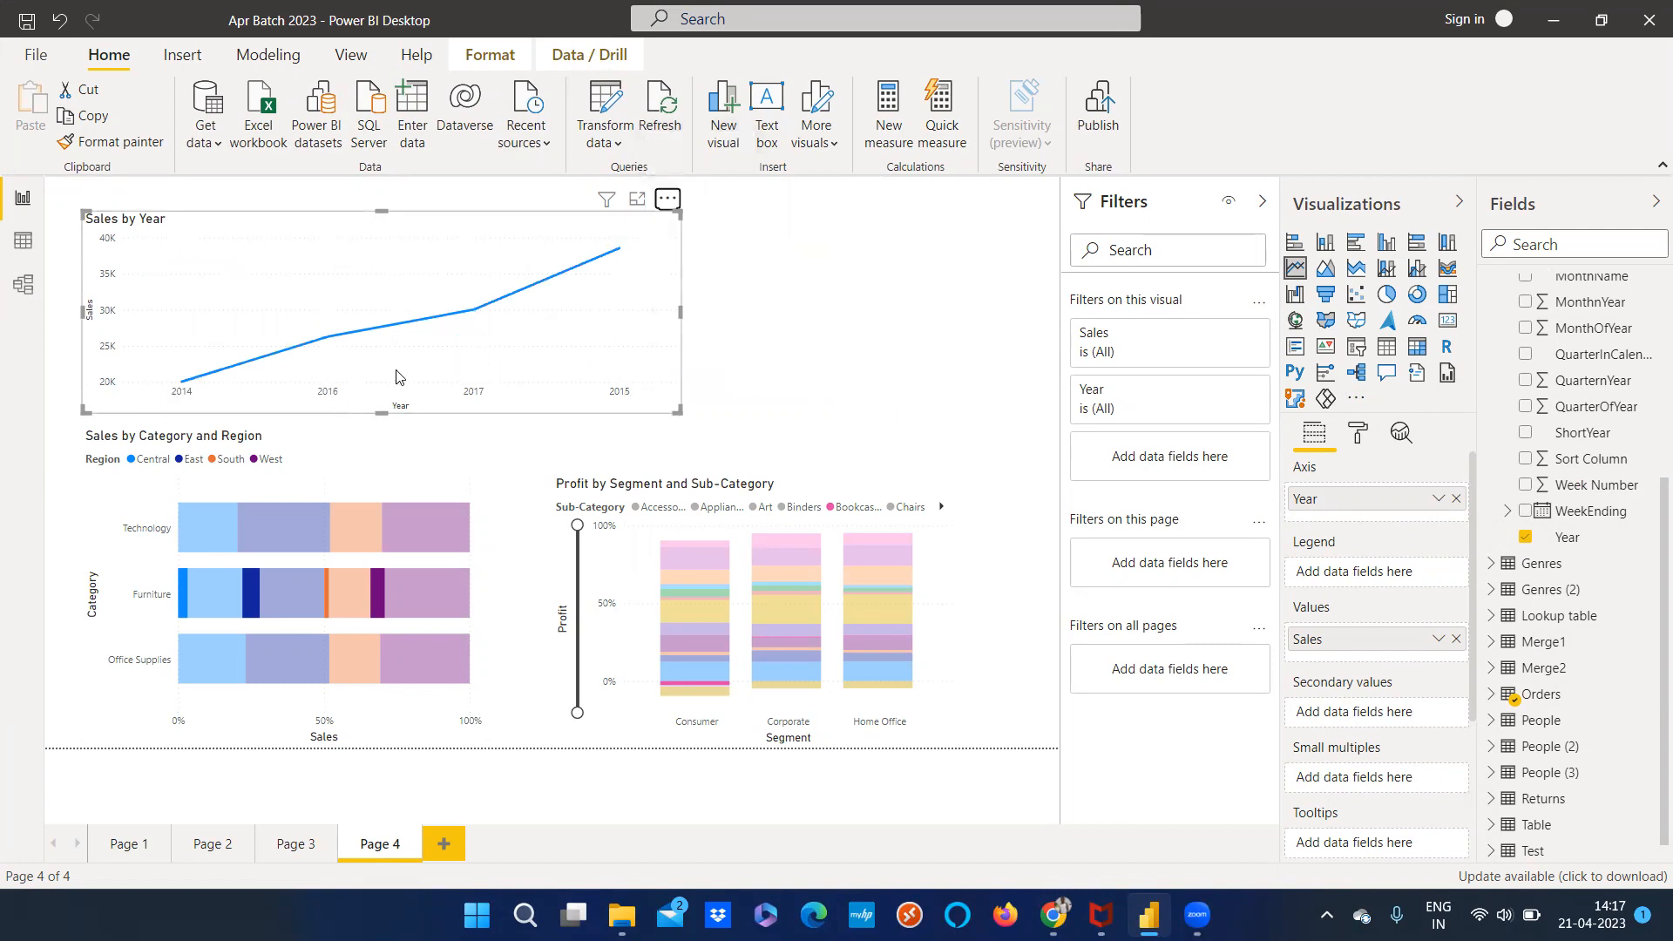
Change the data type of Date Table's Year column to Whole number and accept the conversion
{"action": "left_click", "coordinate": [1568, 539]}
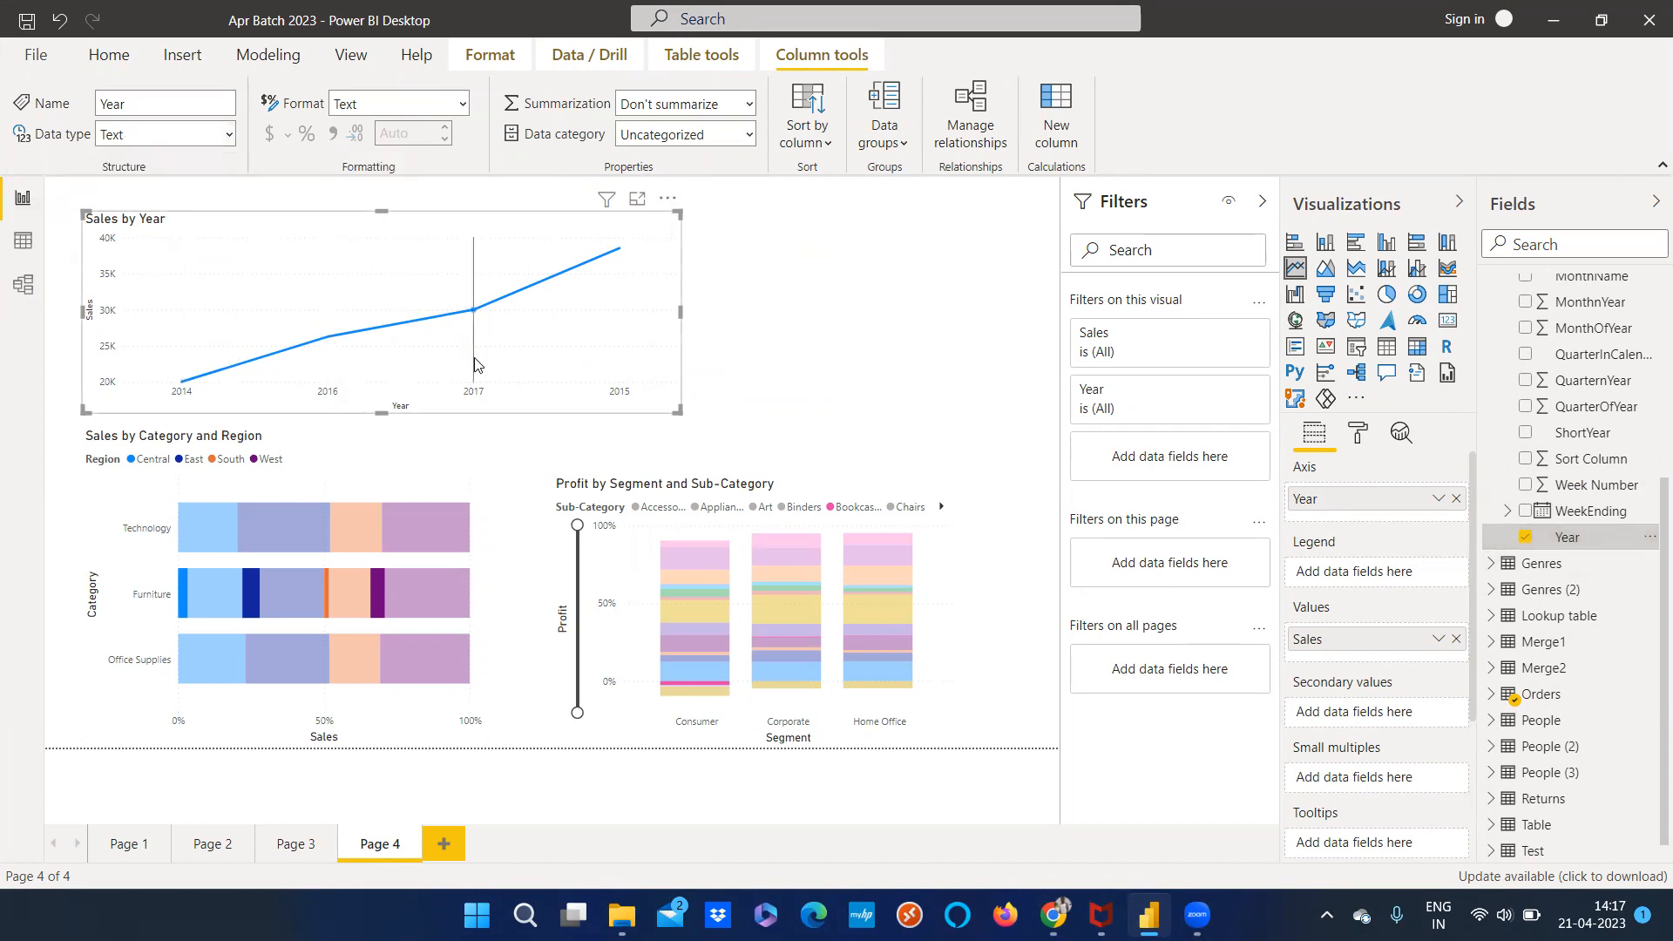
{"action": "left_click", "coordinate": [229, 135]}
{"action": "left_click", "coordinate": [226, 169]}
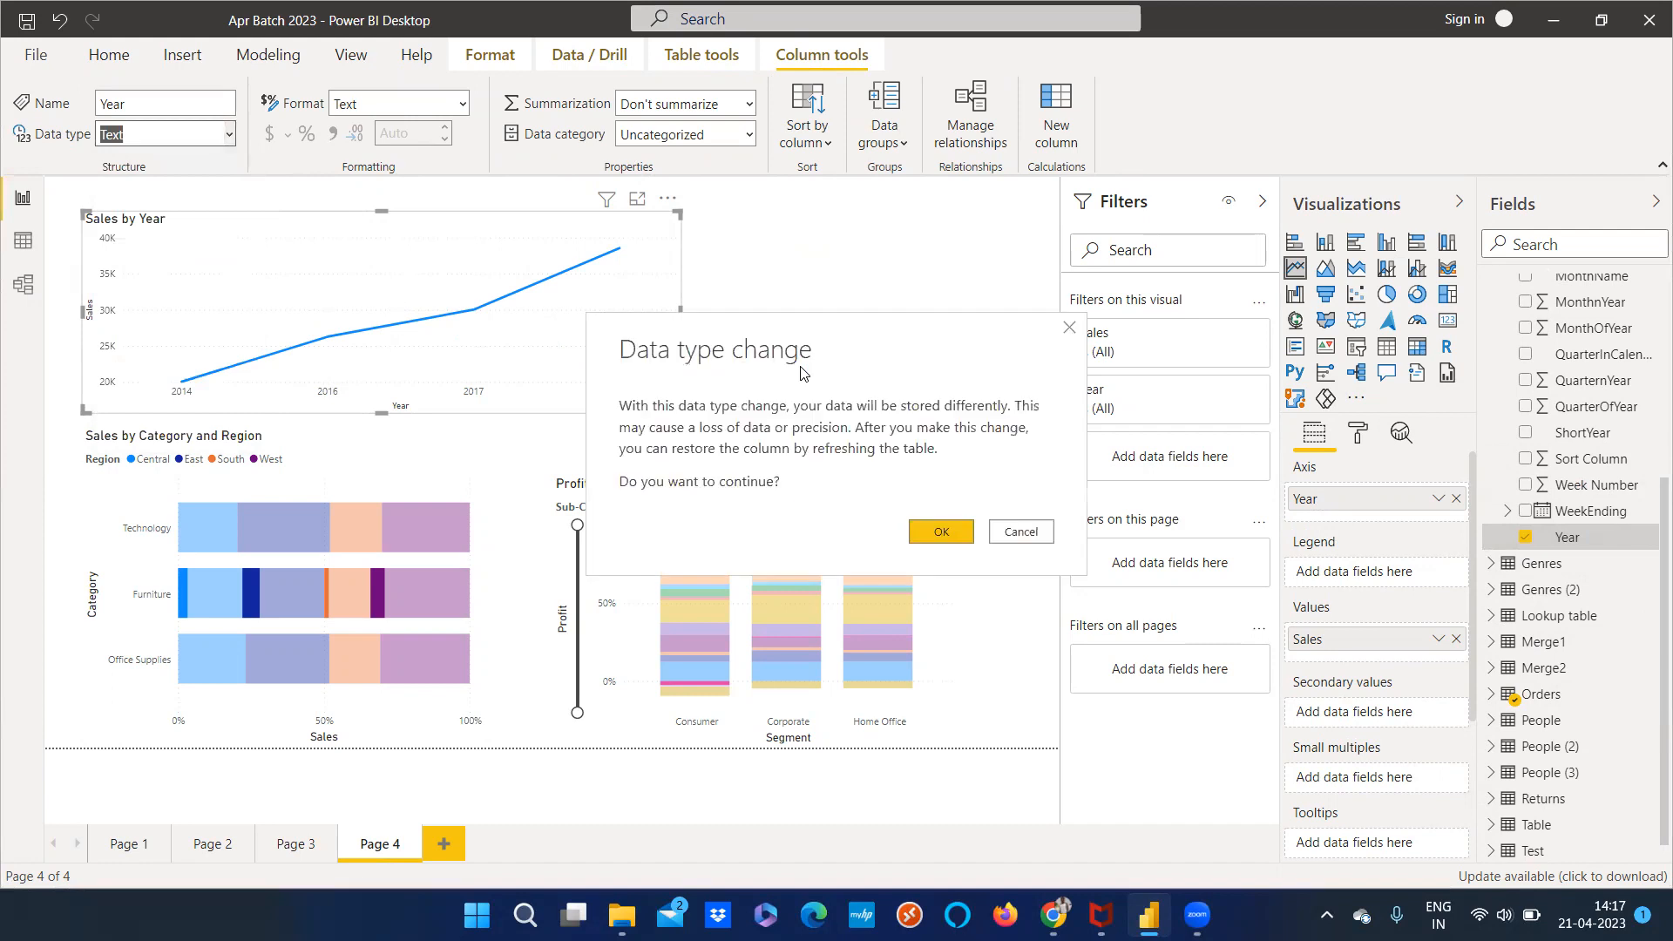
{"action": "left_click", "coordinate": [935, 525]}
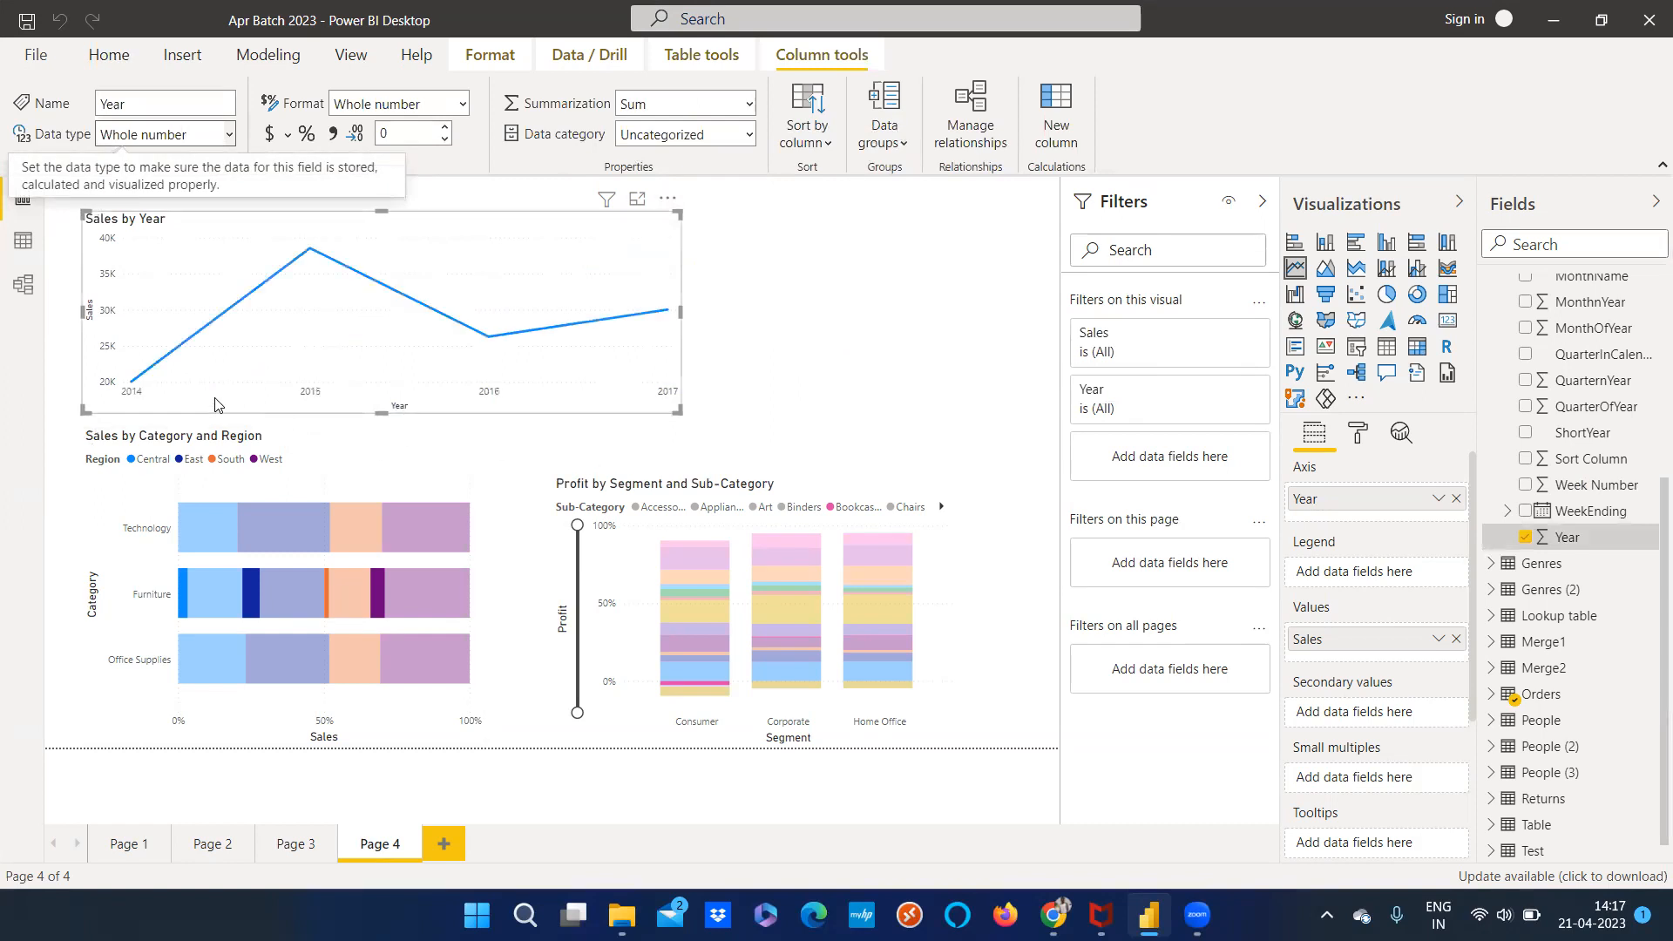
Enlarge the line chart, mainly in width, and deselect it
{"action": "left_click_drag", "start_coordinate": [676, 412], "coordinate": [818, 425]}
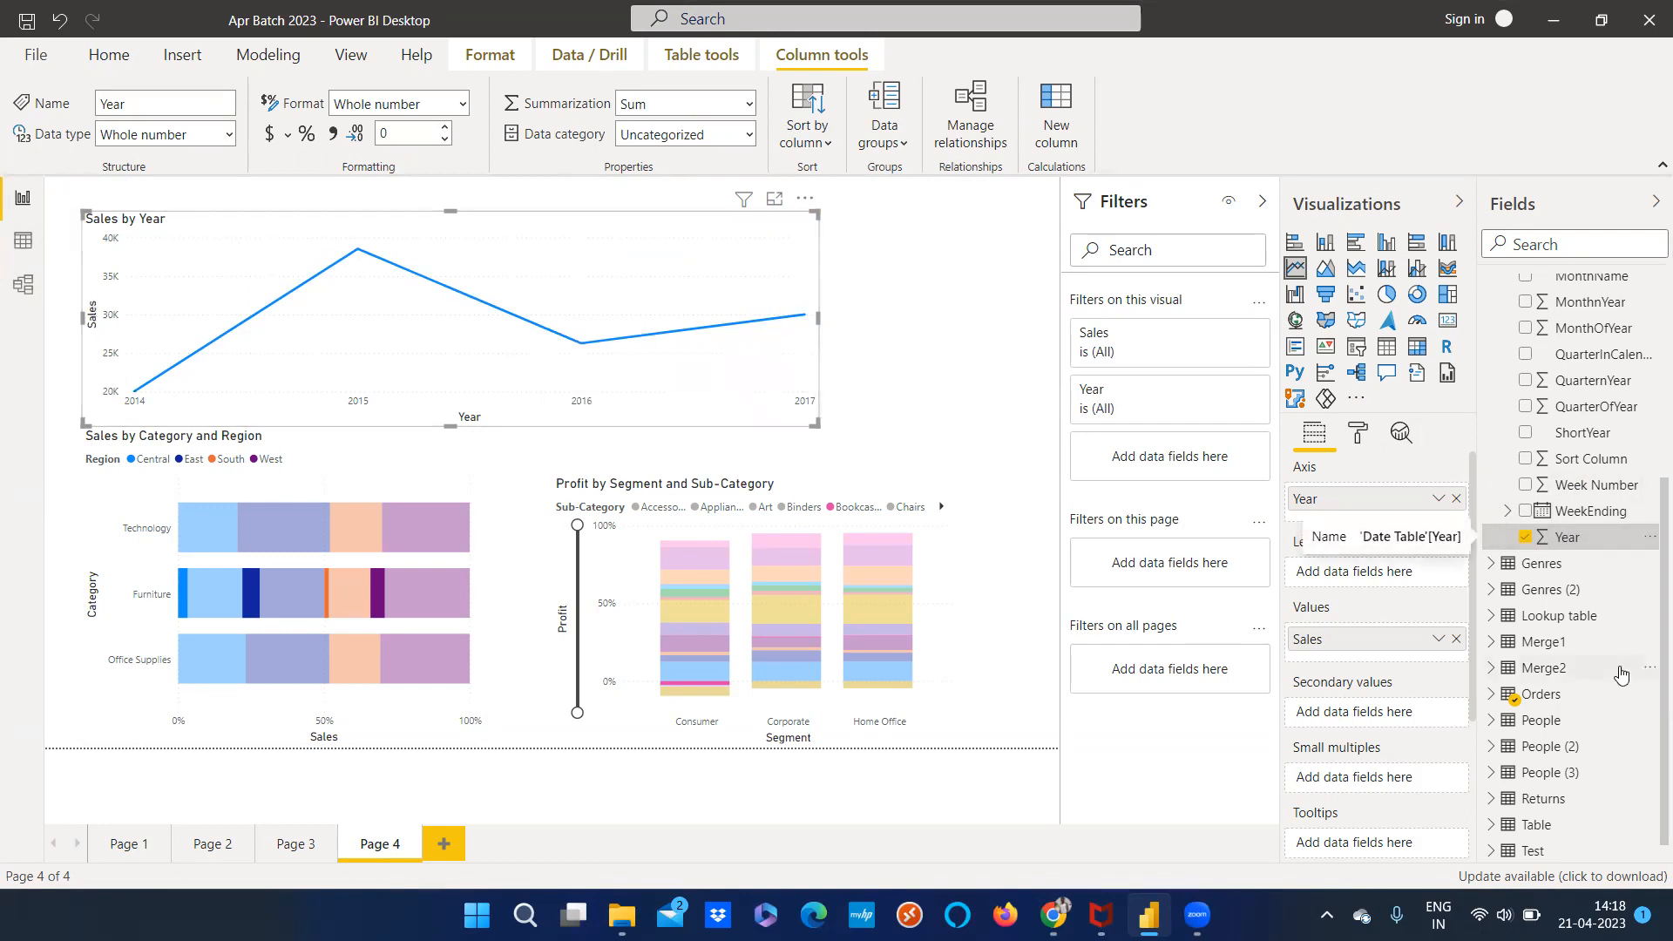
{"action": "left_click", "coordinate": [806, 199]}
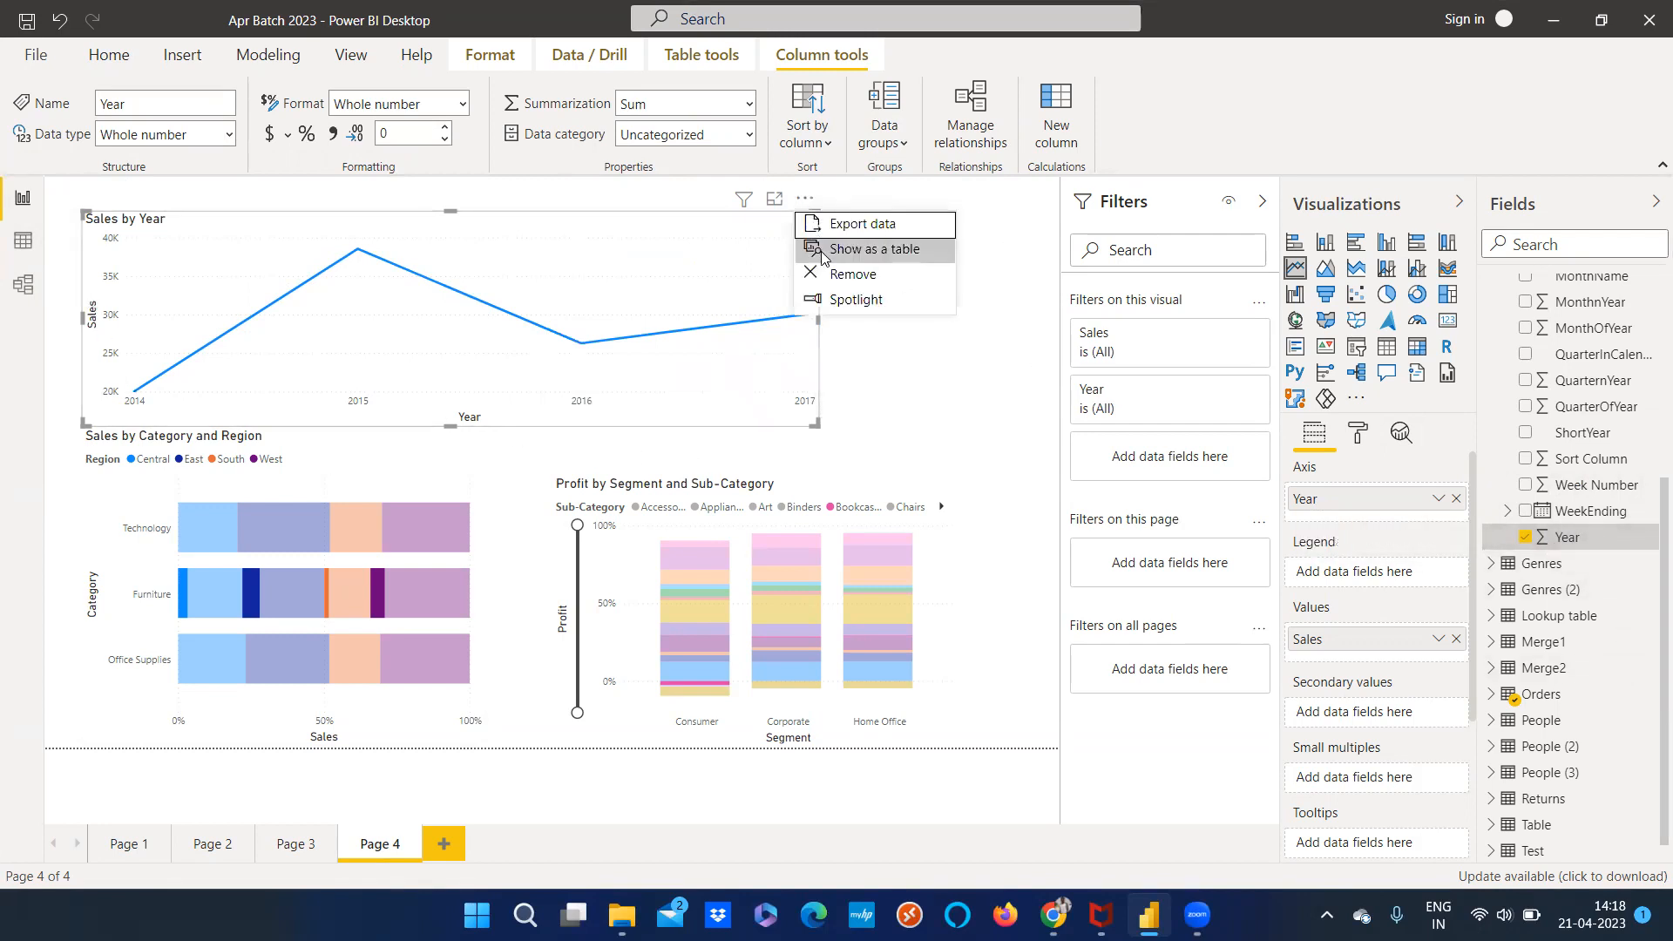
{"action": "left_click", "coordinate": [948, 410]}
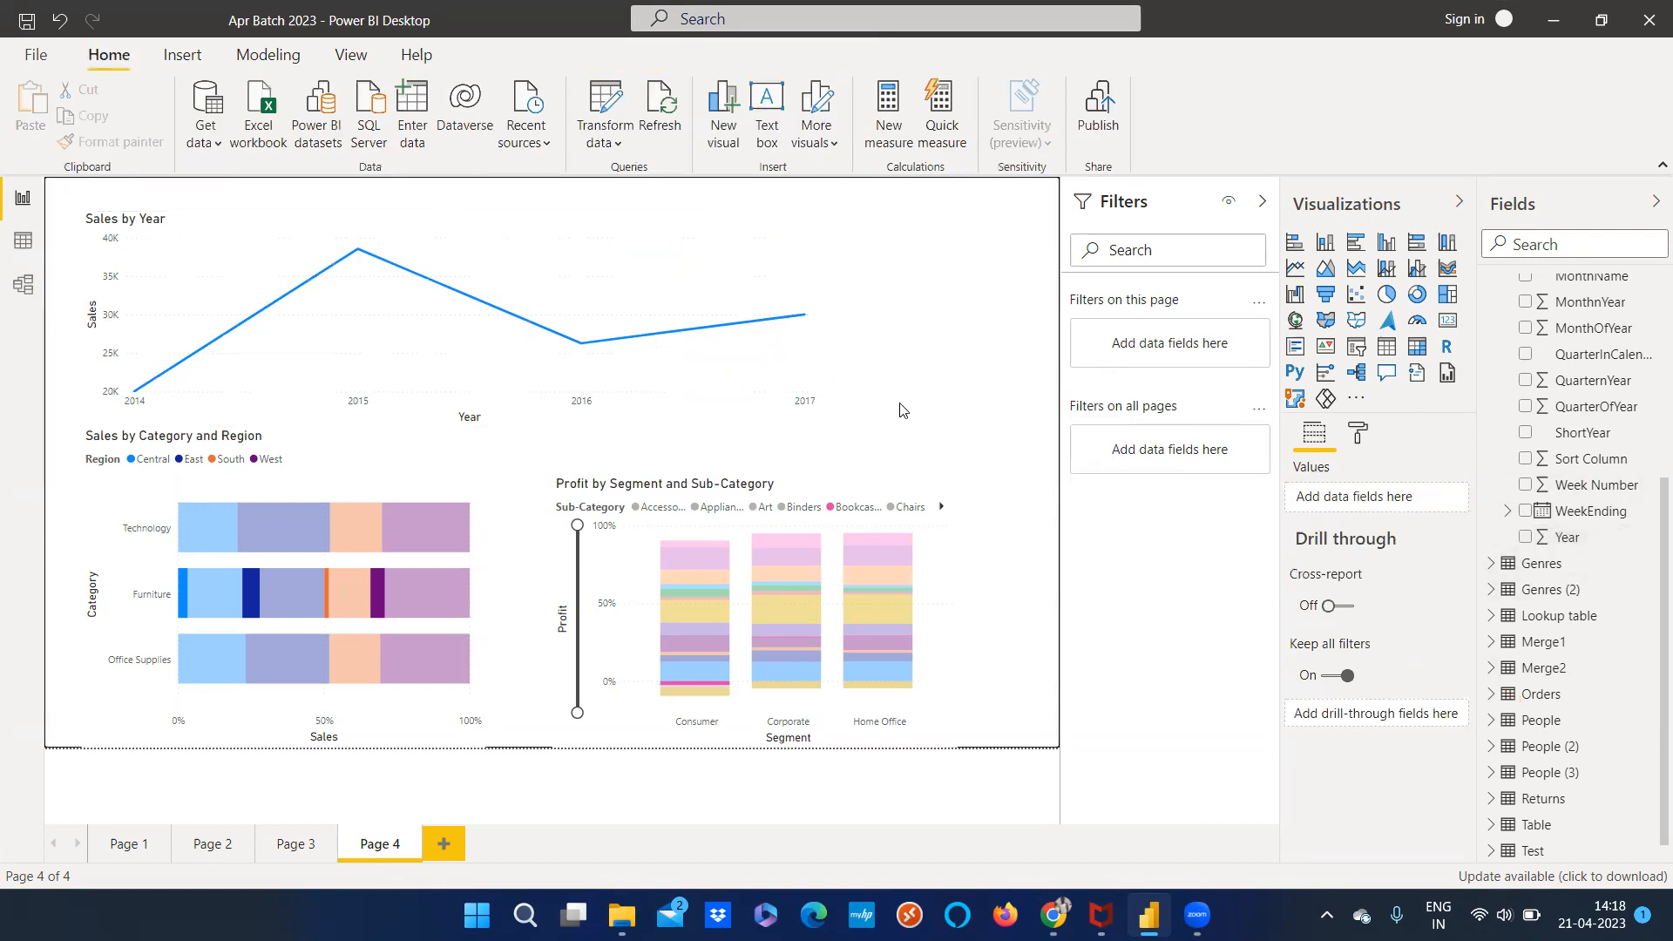
Narrow the Sales by Year line chart slightly and collapse the Date Table's field list
{"action": "left_click", "coordinate": [741, 254]}
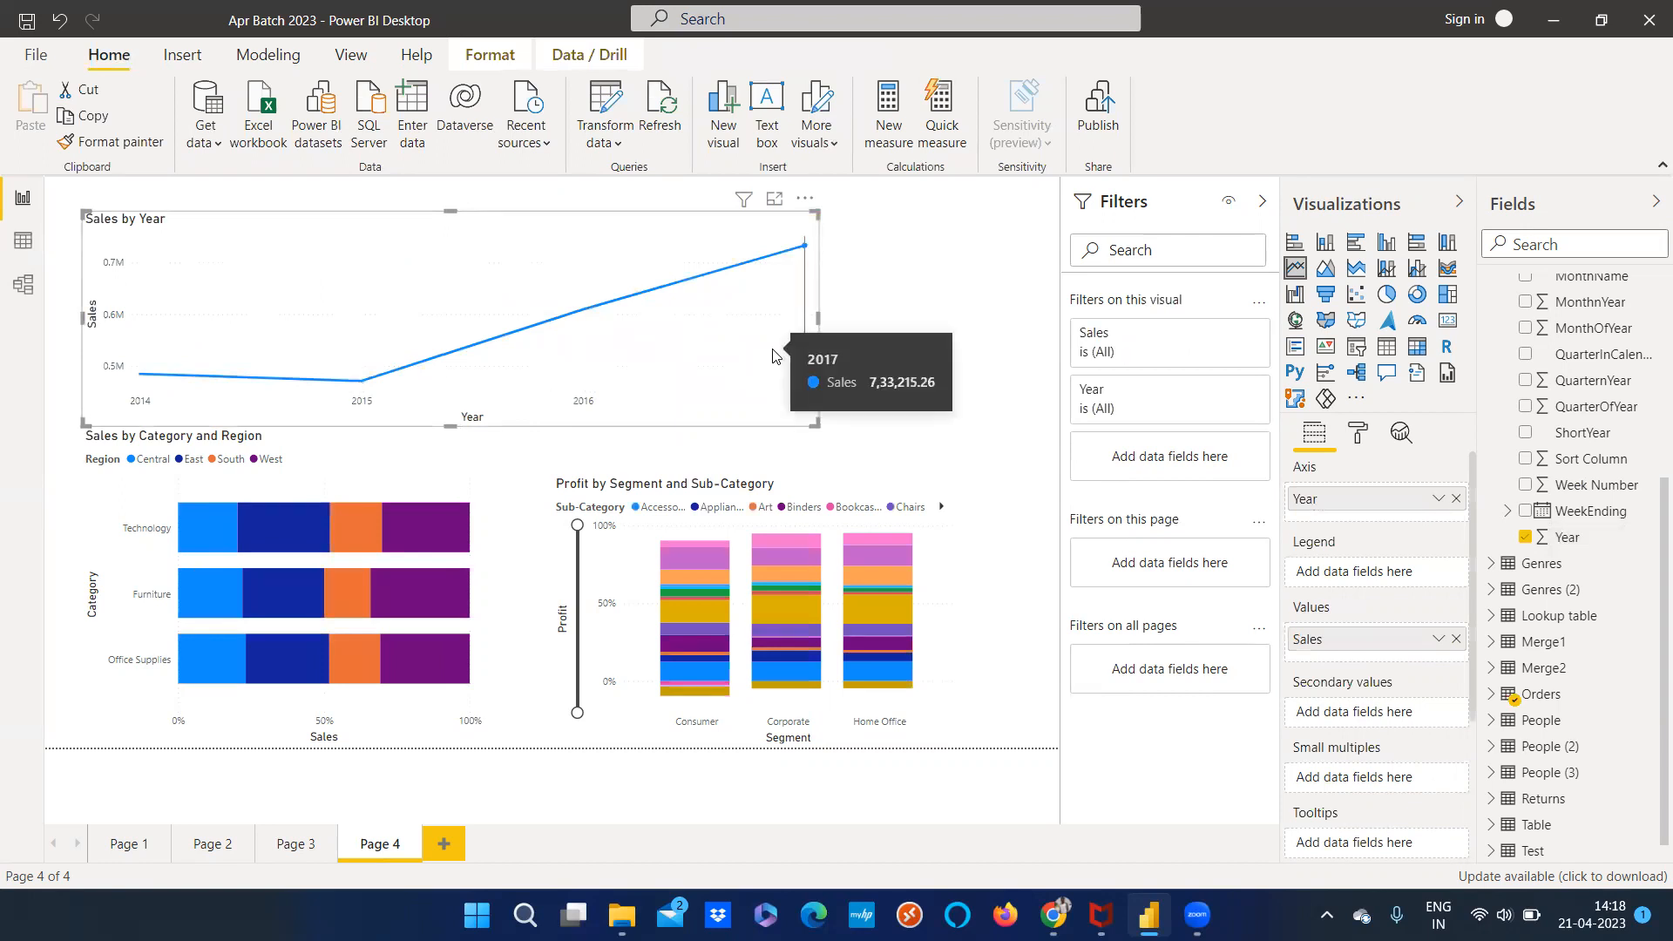
{"action": "left_click", "coordinate": [885, 327]}
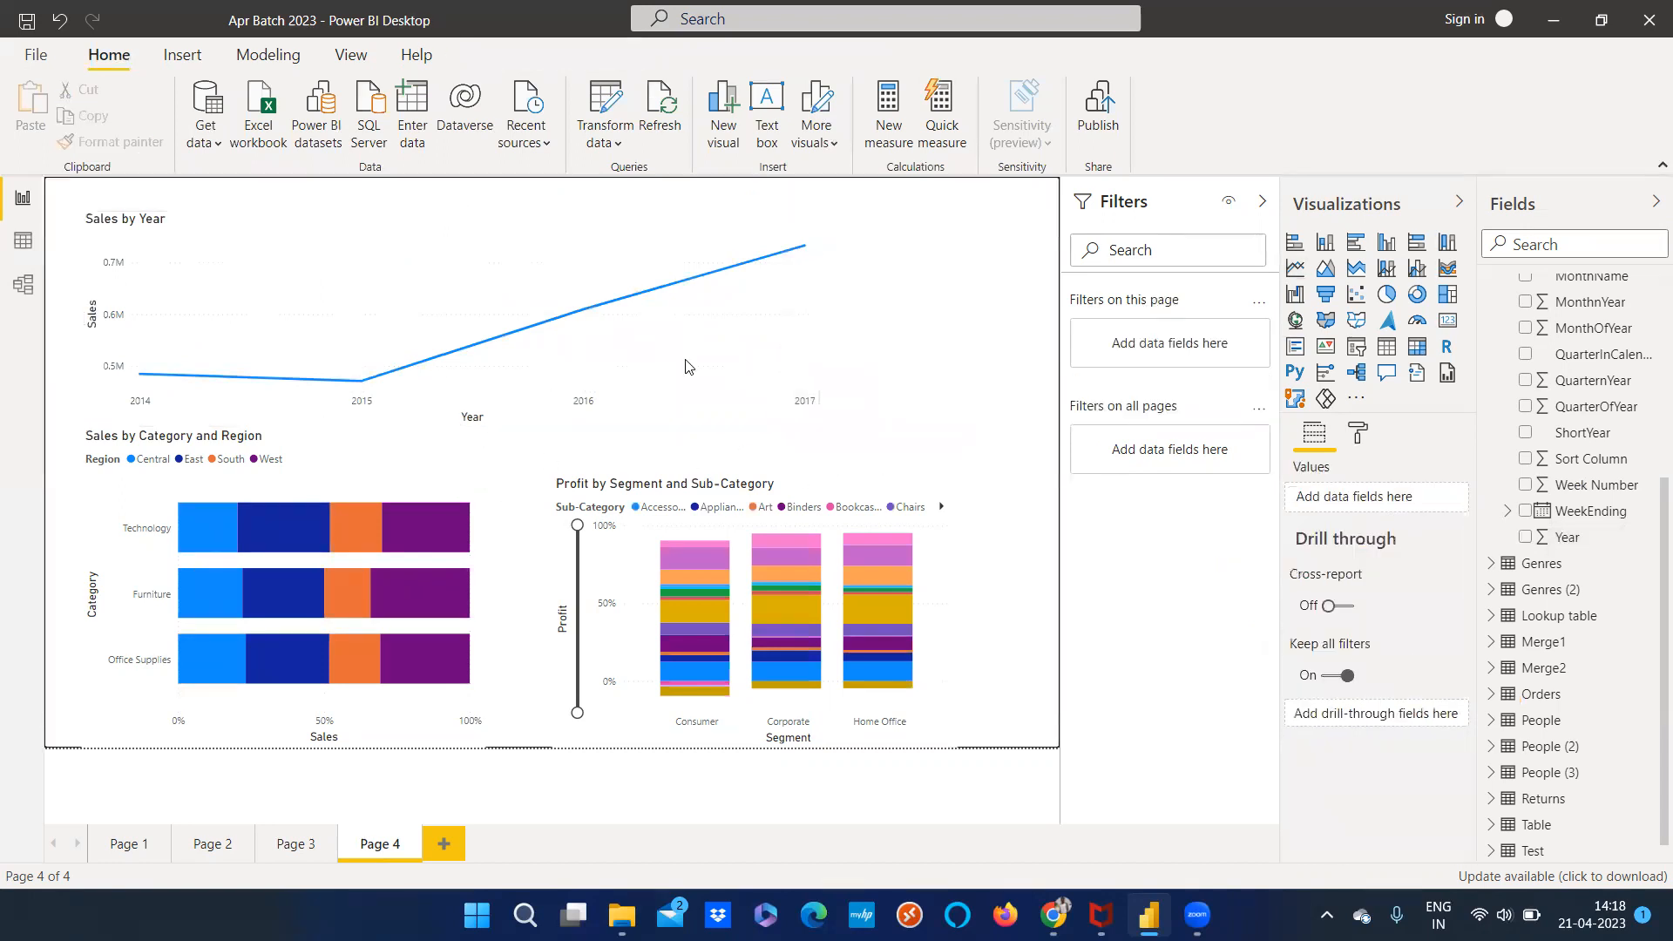
{"action": "left_click", "coordinate": [441, 253]}
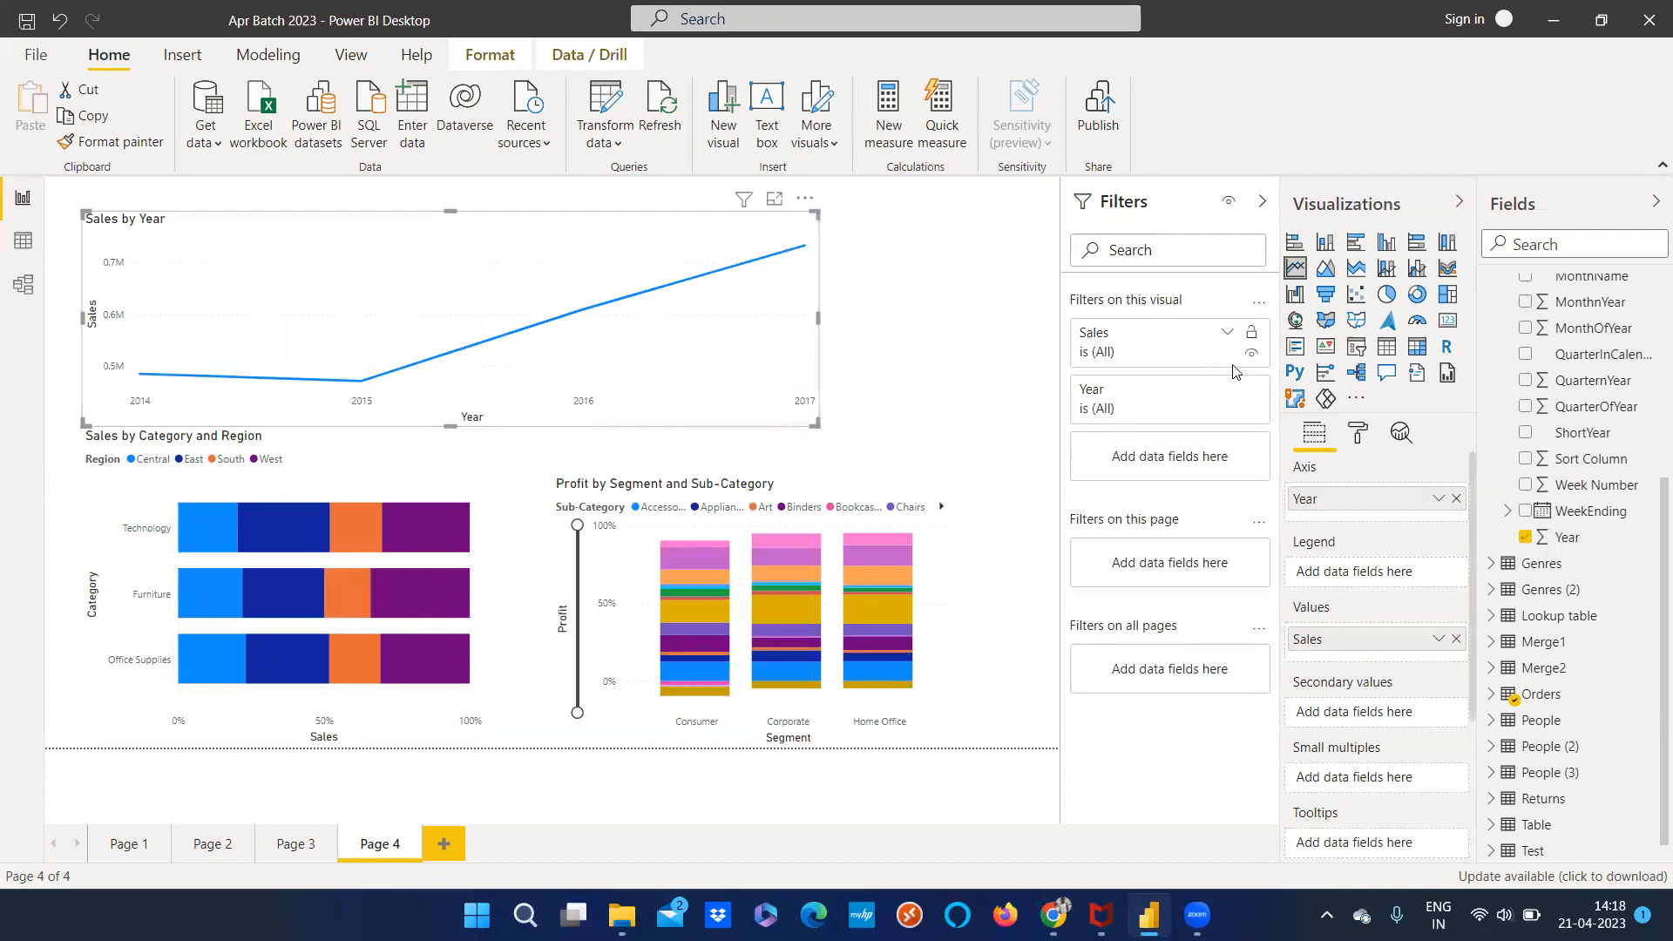
{"action": "left_click_drag", "start_coordinate": [802, 430], "coordinate": [768, 429]}
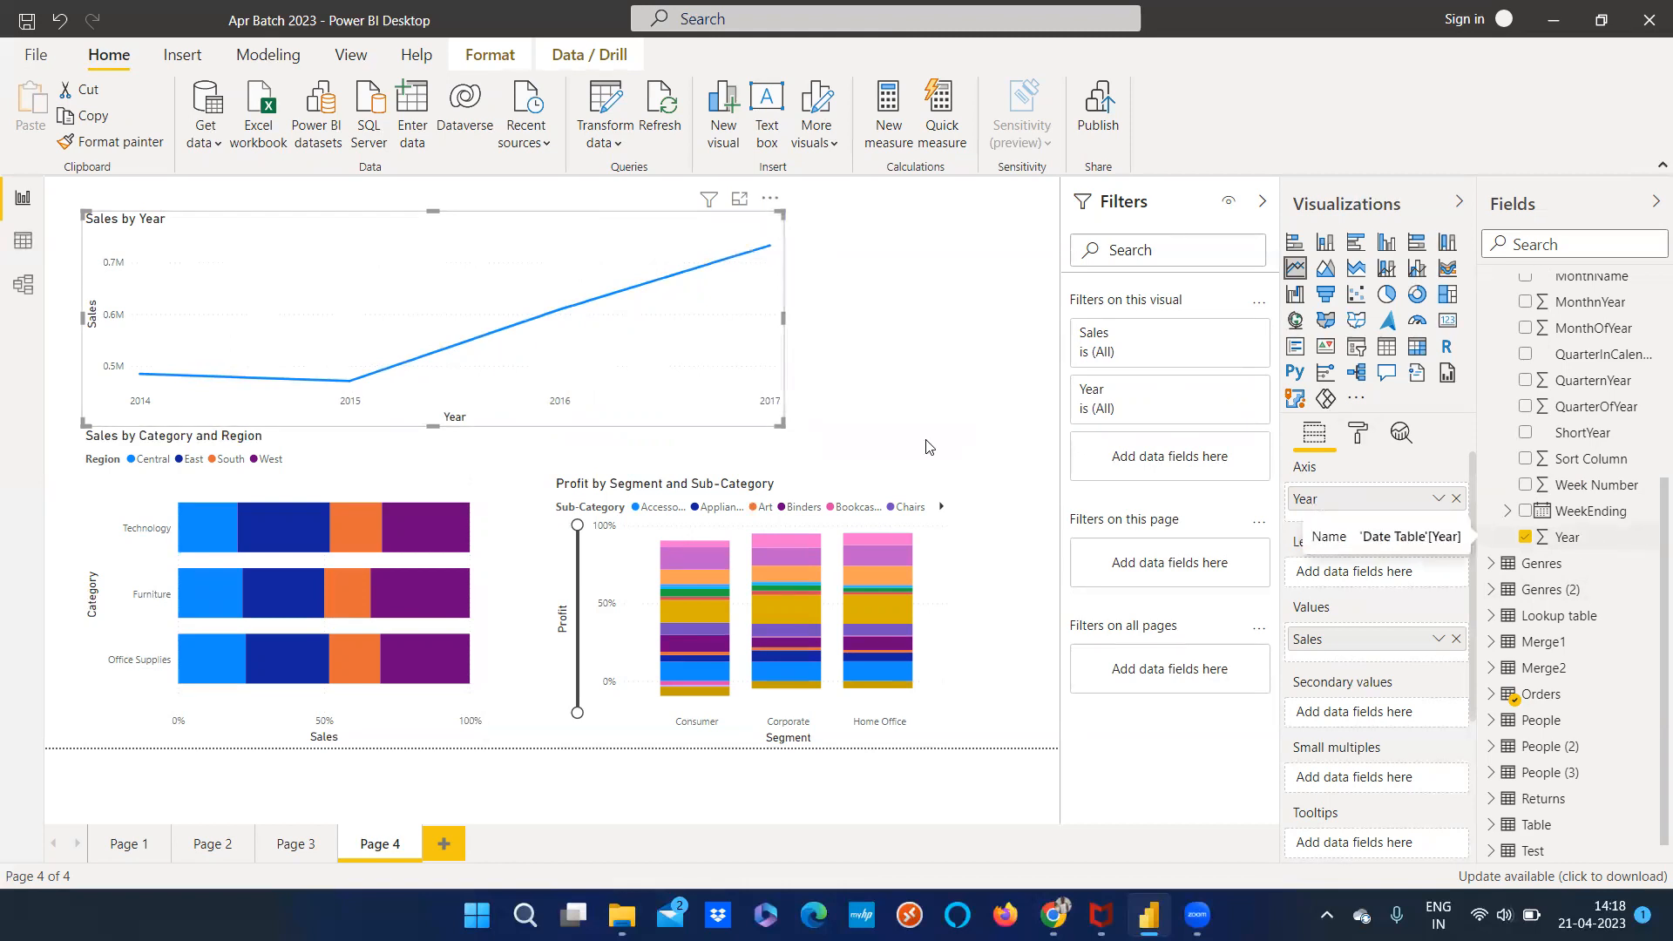
{"action": "scroll", "coordinate": [1573, 446], "scroll_direction": "up", "scroll_amount": 4}
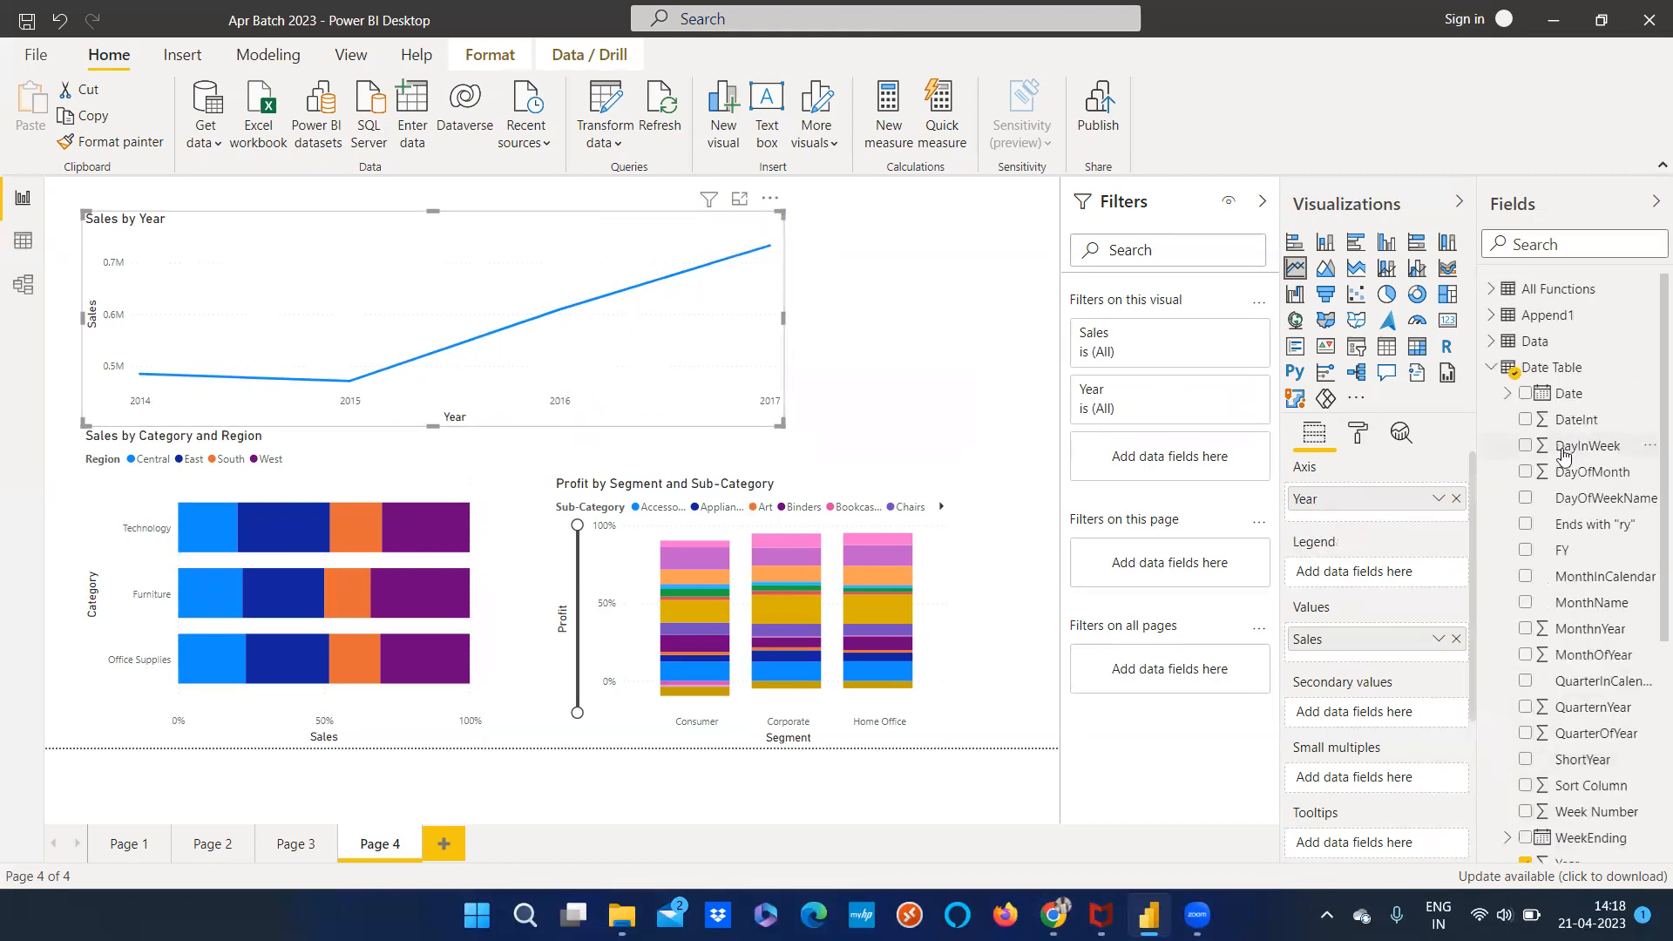
{"action": "left_click", "coordinate": [1492, 367]}
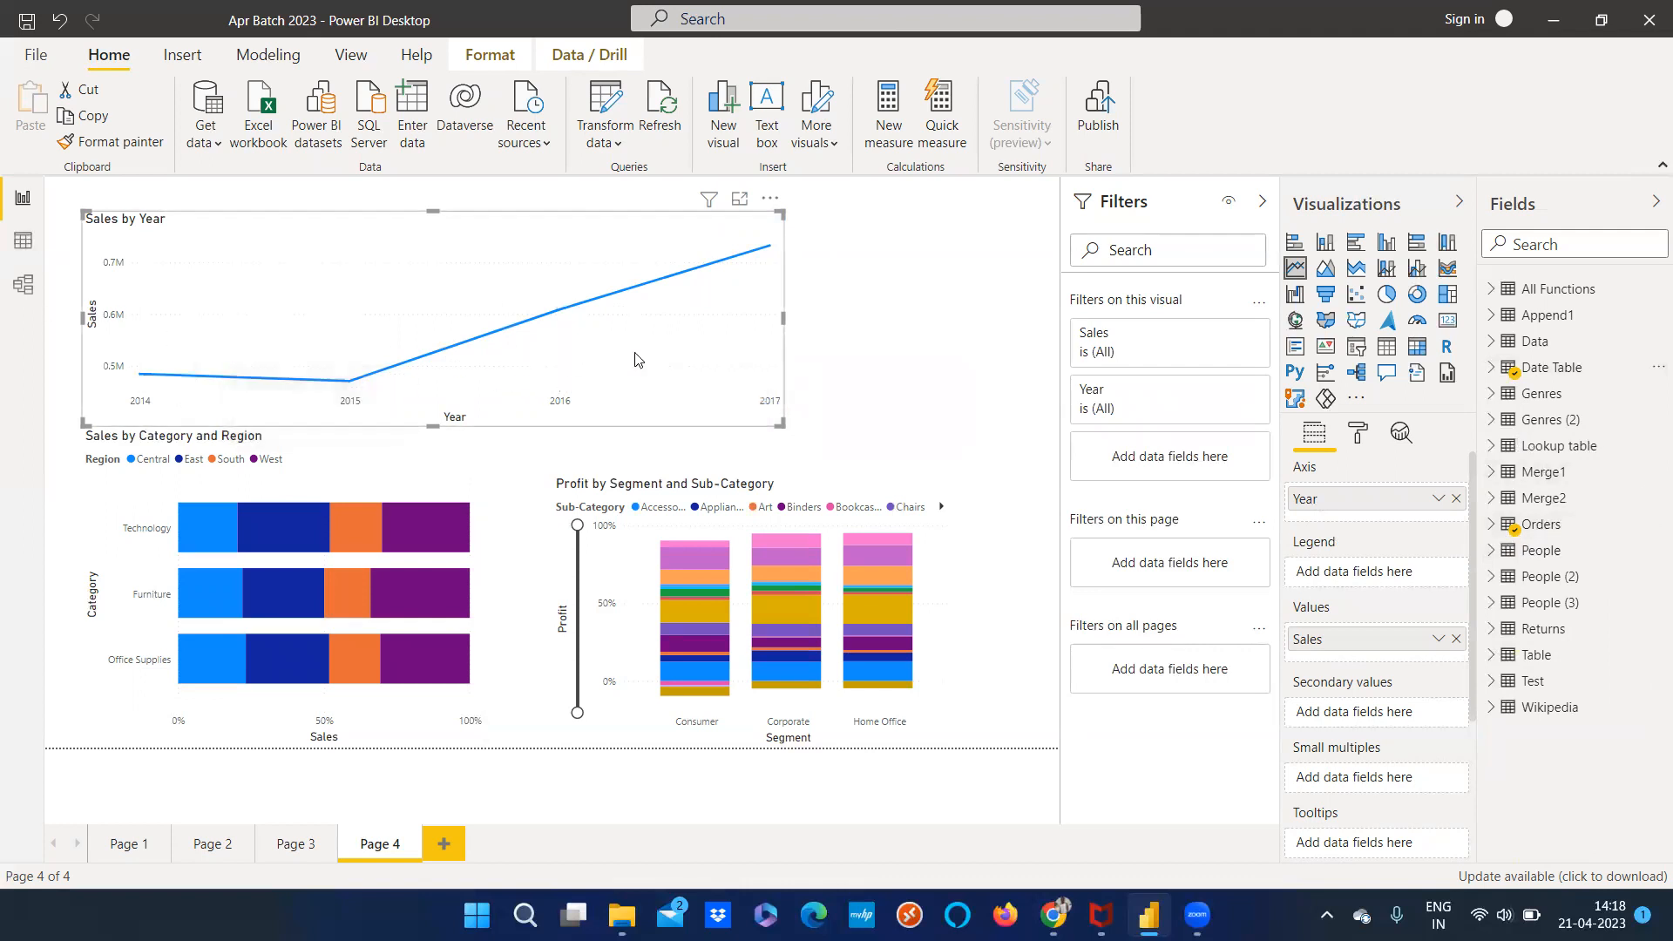
Check the Date Table and Orders relationship in the model, and add Orders' Profit to the line chart's secondary values
{"action": "left_click", "coordinate": [22, 284]}
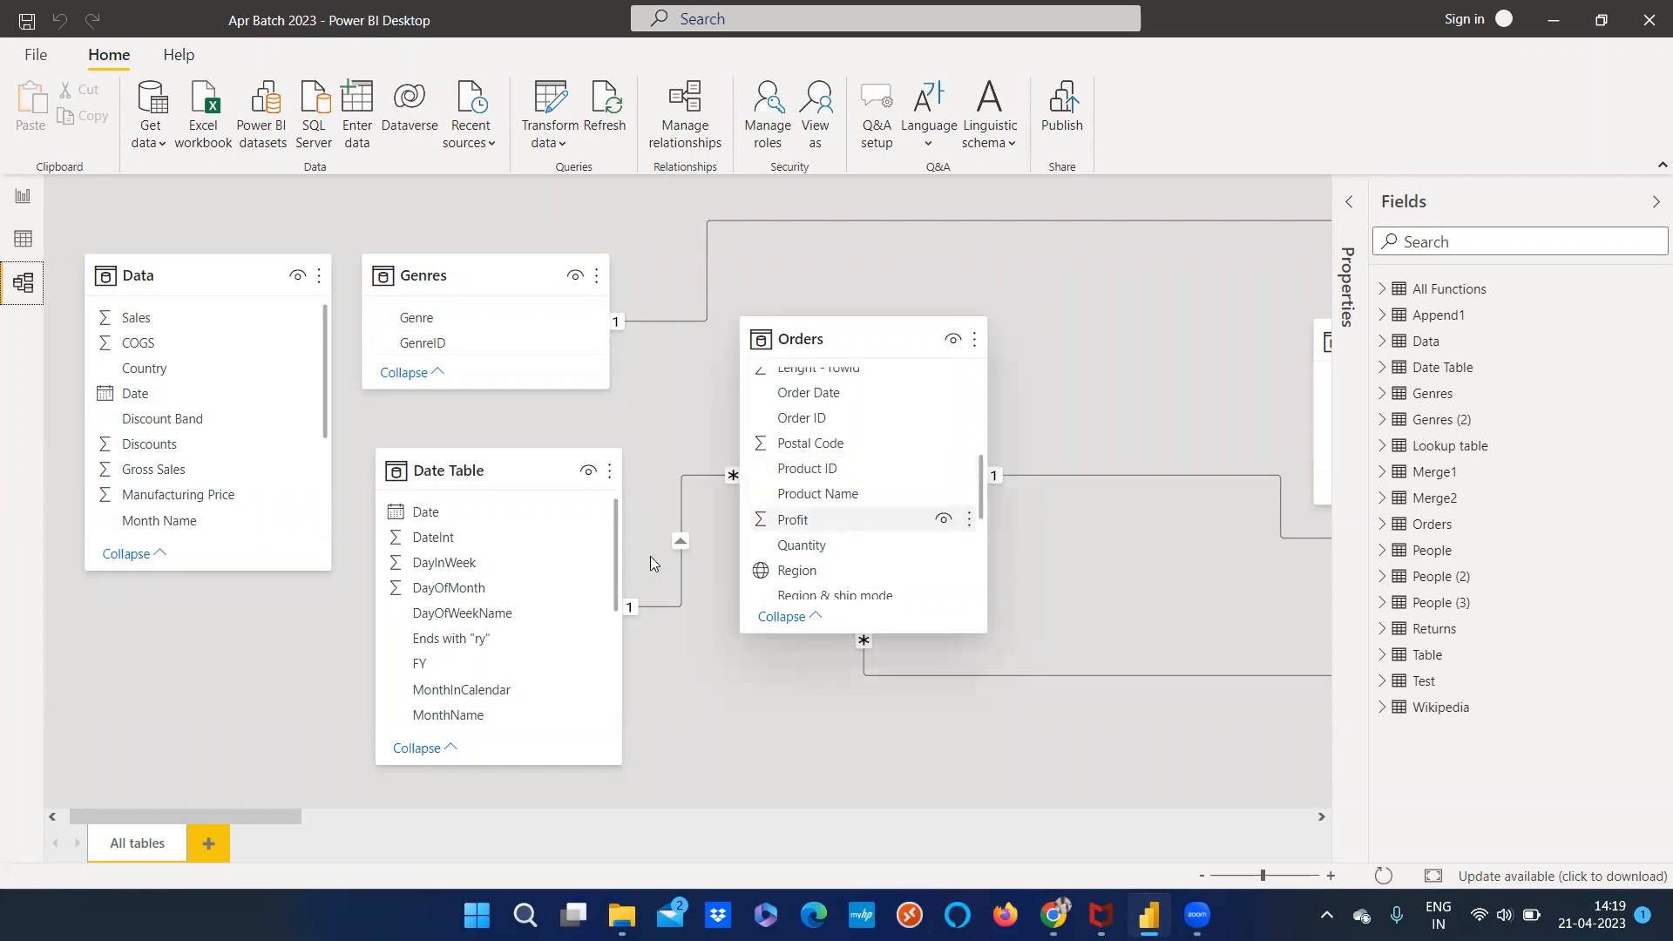
{"action": "left_click", "coordinate": [22, 196]}
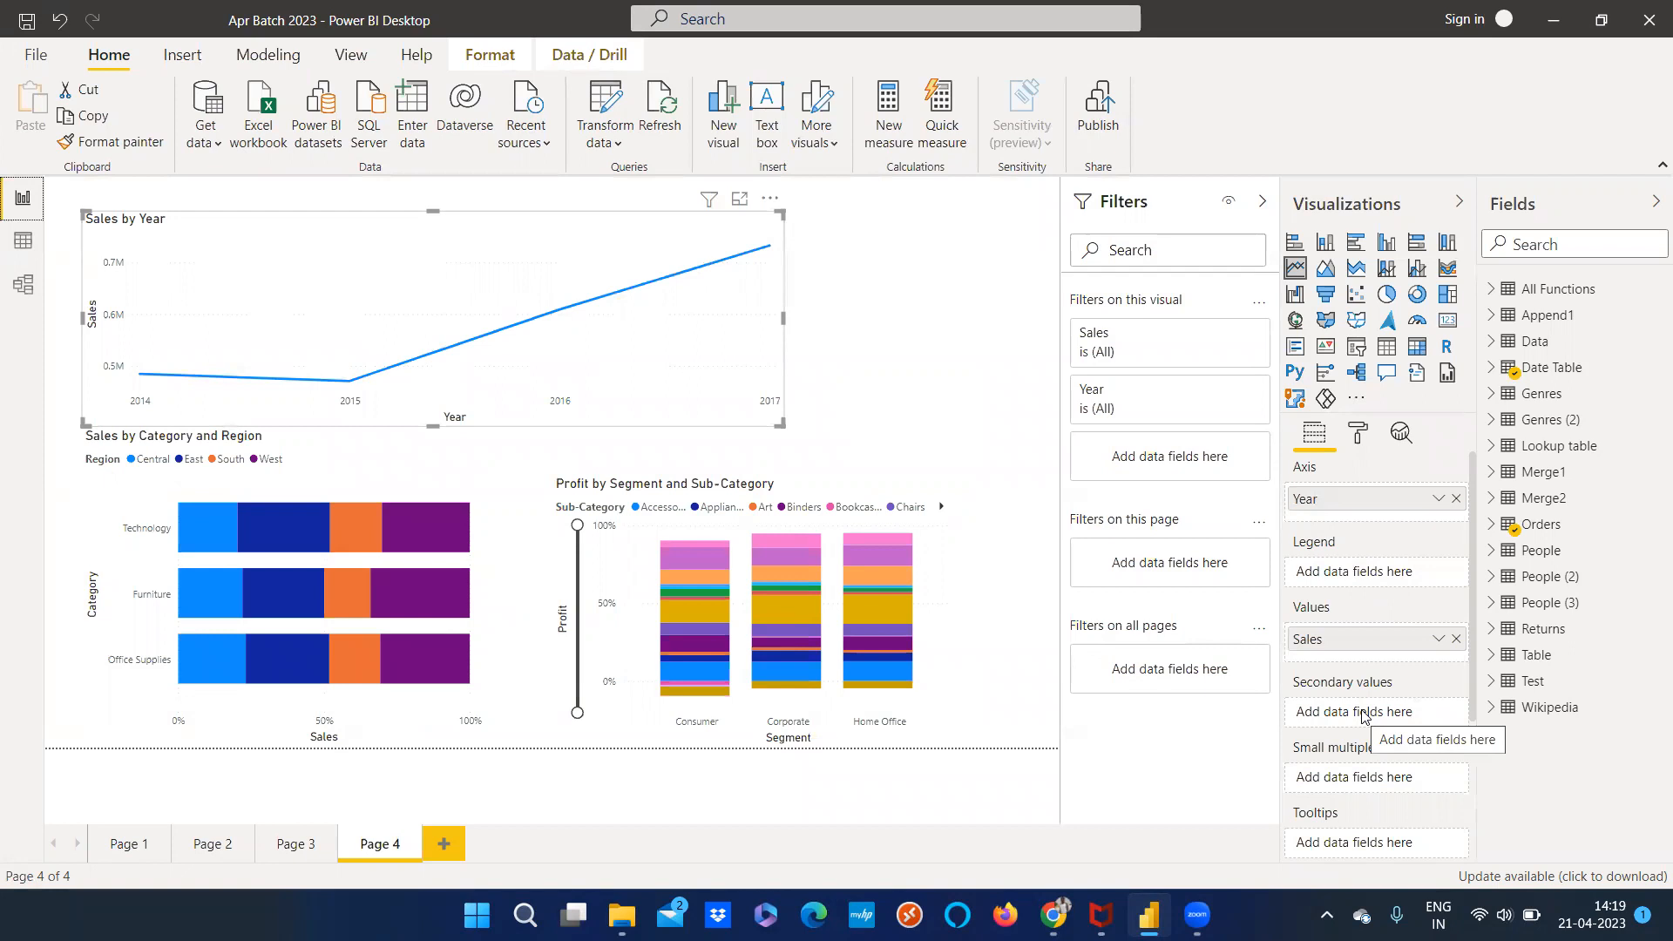
{"action": "left_click", "coordinate": [1492, 526]}
{"action": "scroll", "coordinate": [1608, 688], "scroll_direction": "down", "scroll_amount": 5}
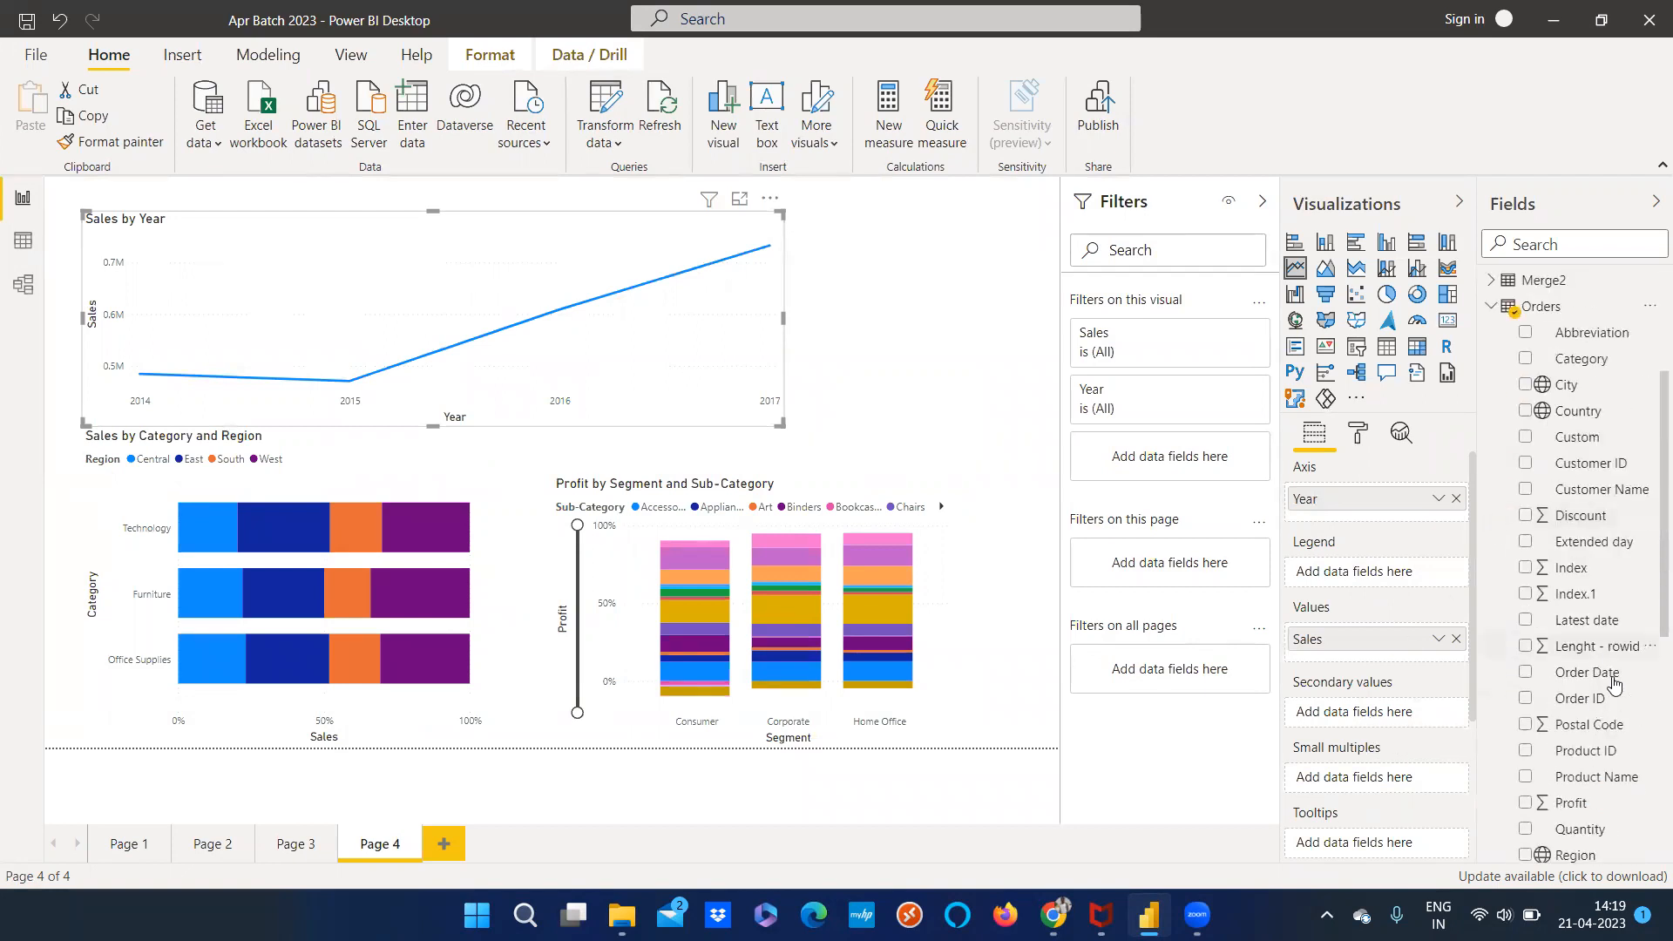
{"action": "left_click_drag", "start_coordinate": [1579, 601], "coordinate": [1360, 715]}
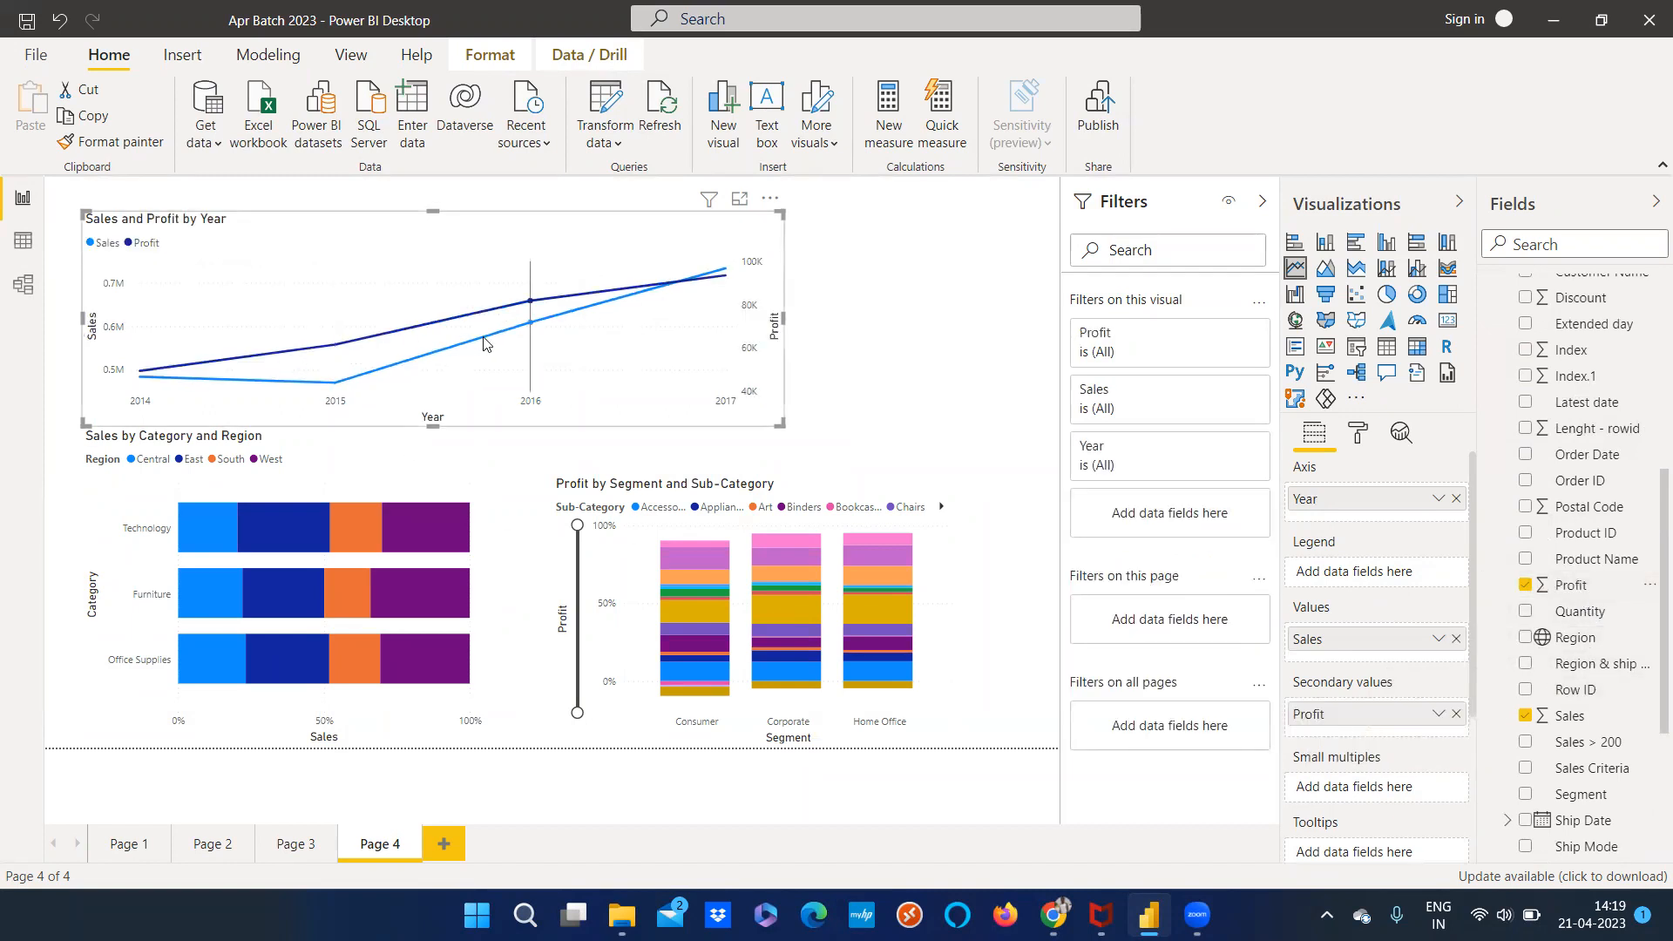
Highlight the Profit and Sales lines in turn through the line chart's legend, and clear the highlighting
{"action": "mouse_move", "coordinate": [577, 329]}
{"action": "left_click", "coordinate": [144, 246]}
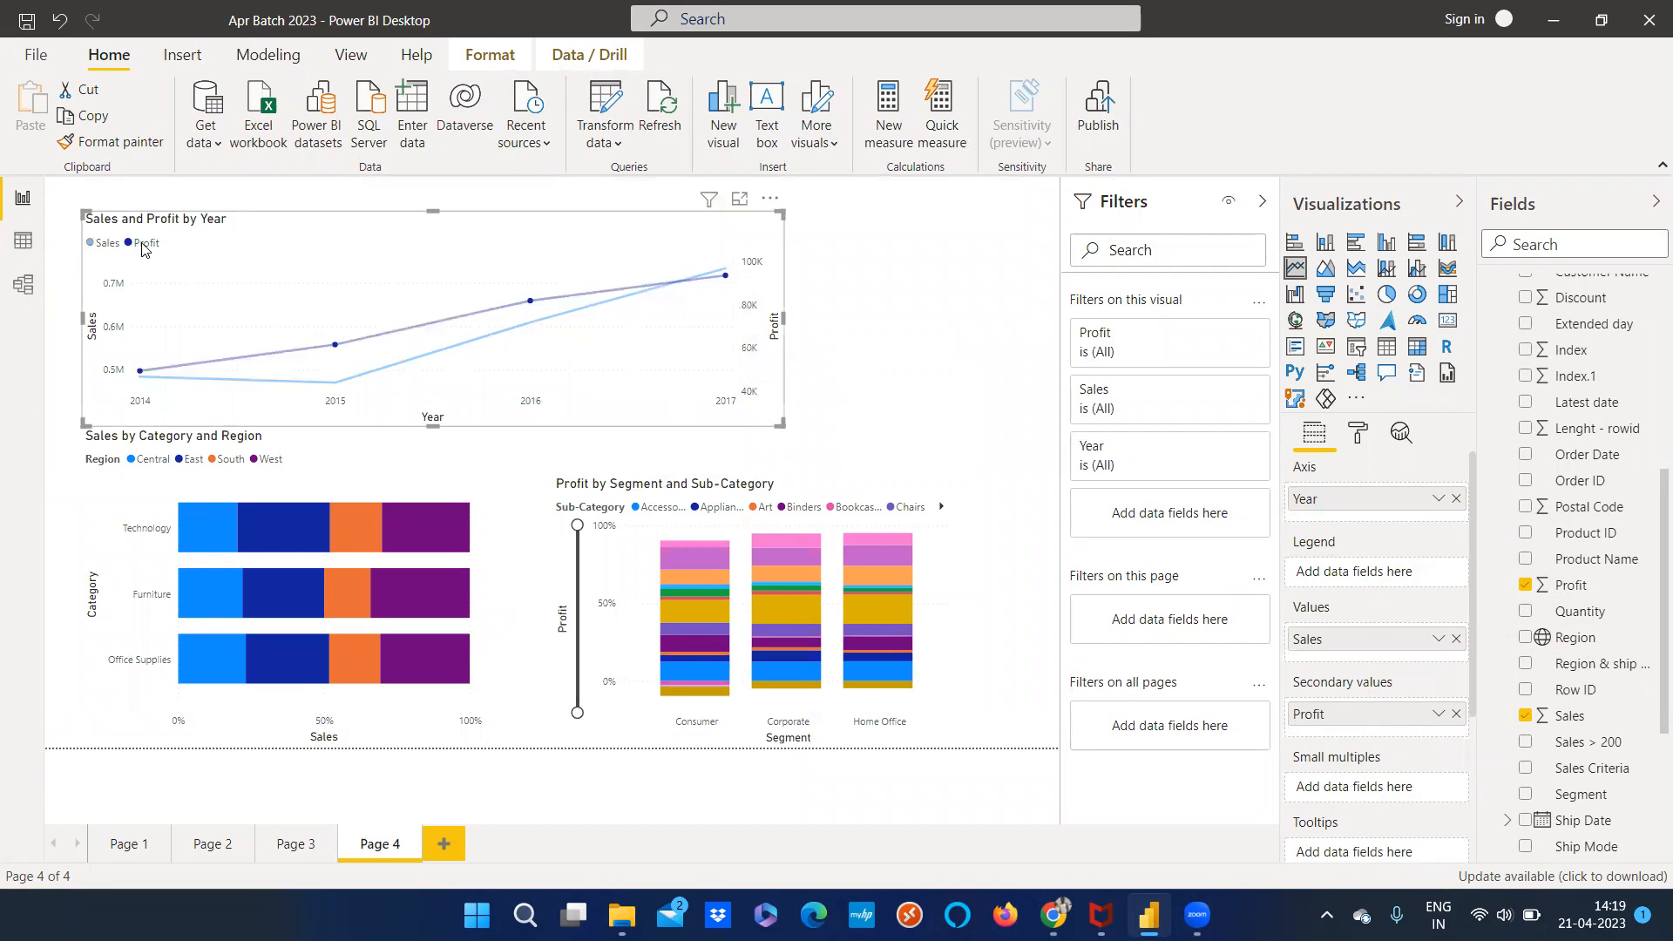
{"action": "left_click", "coordinate": [144, 246]}
{"action": "left_click", "coordinate": [104, 245]}
{"action": "left_click", "coordinate": [265, 286]}
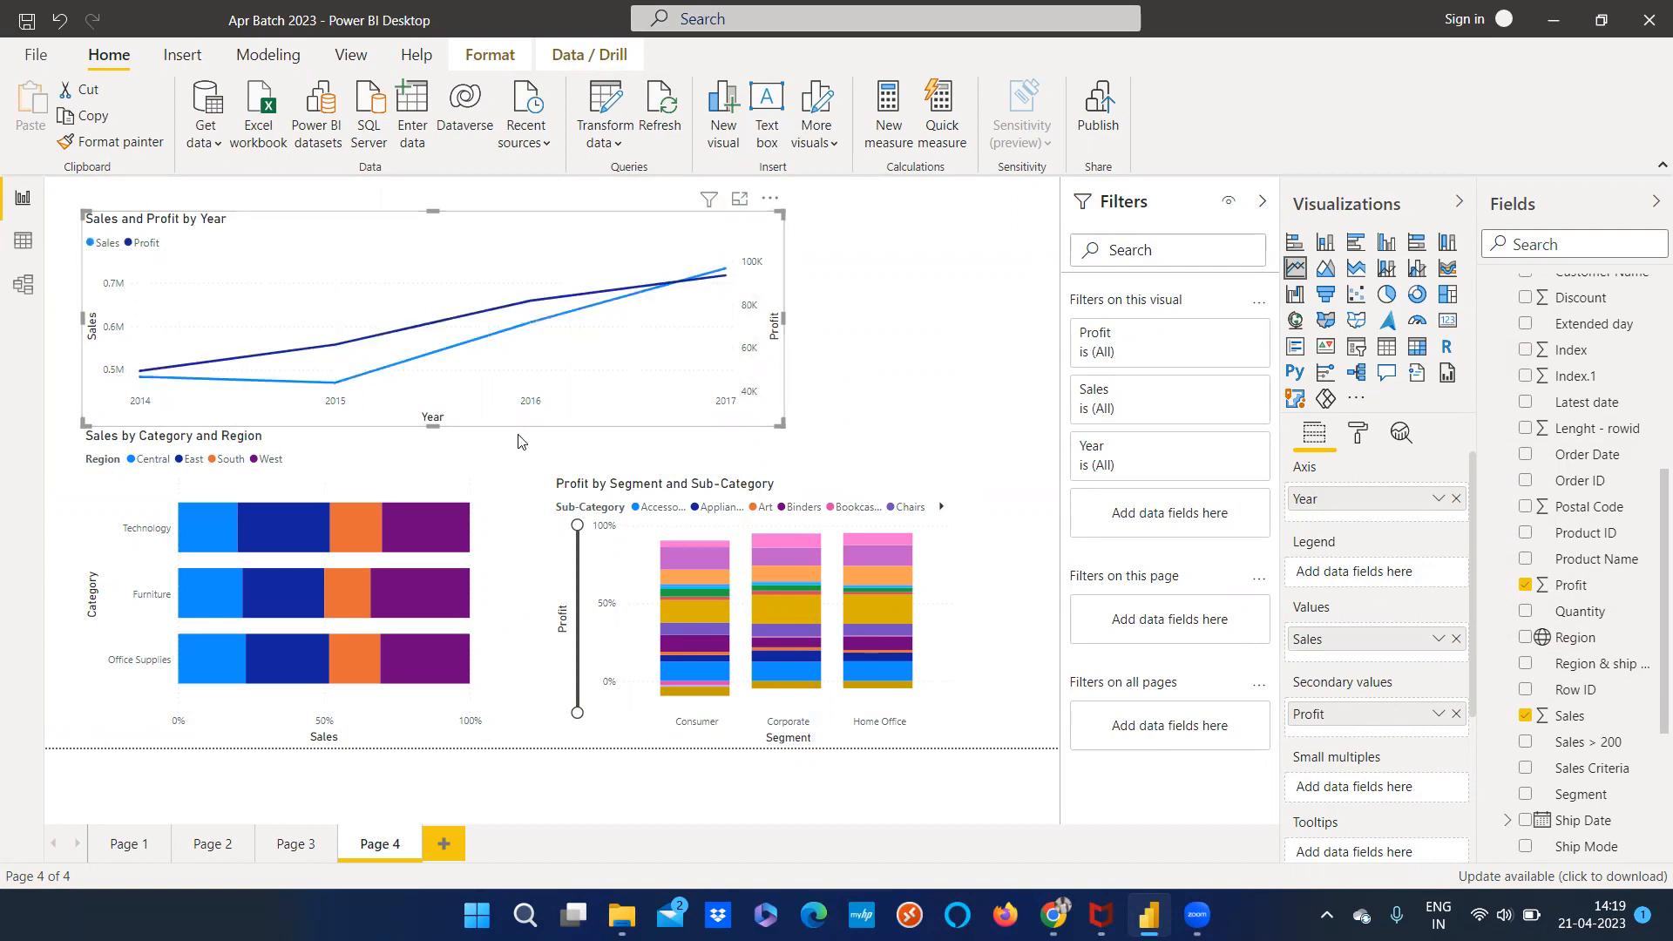
Shrink the Sales and Profit by Year line chart slightly in width and height, keeping it selected
{"action": "left_click", "coordinate": [792, 436]}
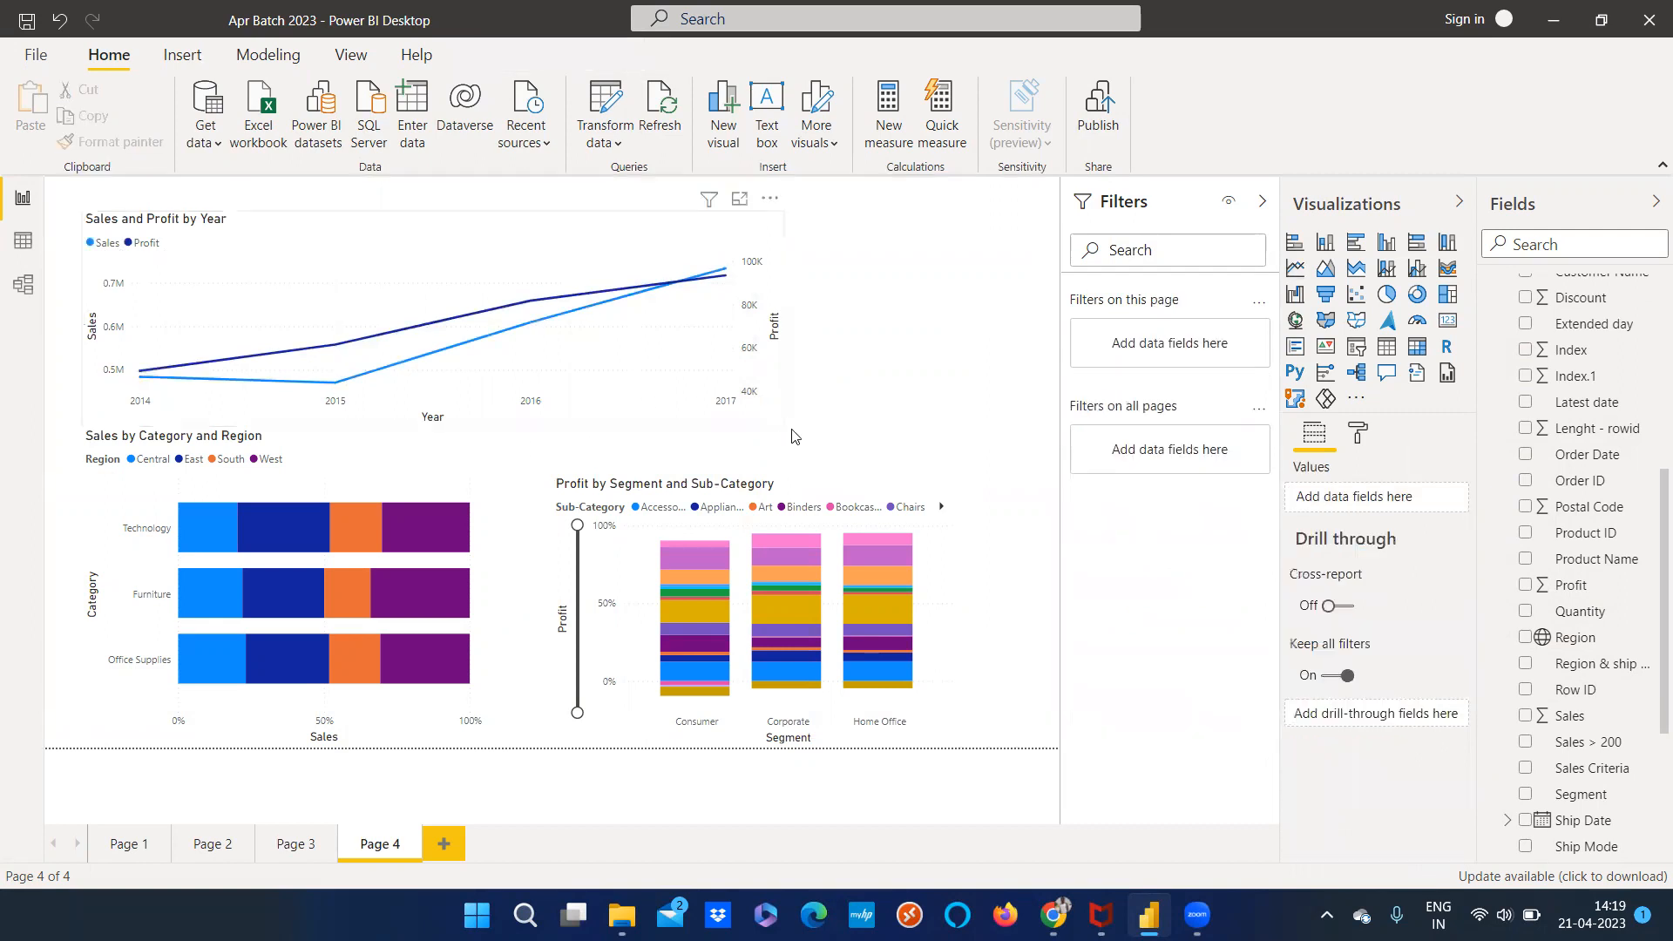
{"action": "left_click", "coordinate": [779, 421]}
{"action": "left_click_drag", "start_coordinate": [781, 423], "coordinate": [752, 393]}
{"action": "left_click", "coordinate": [867, 388]}
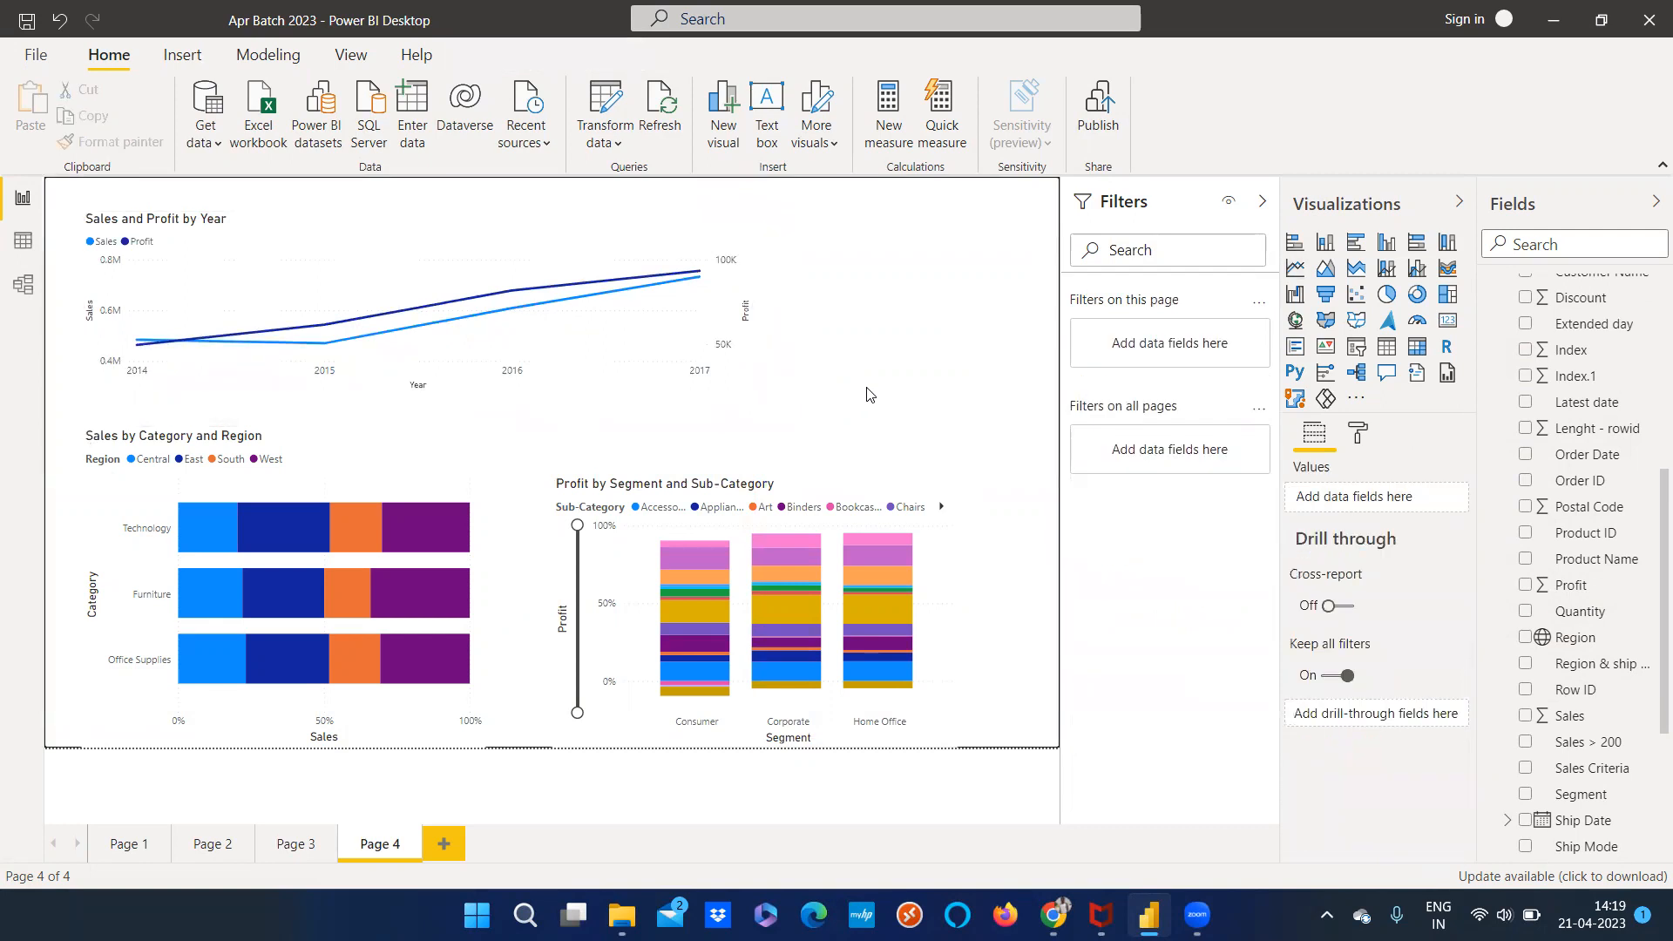
{"action": "left_click", "coordinate": [689, 322]}
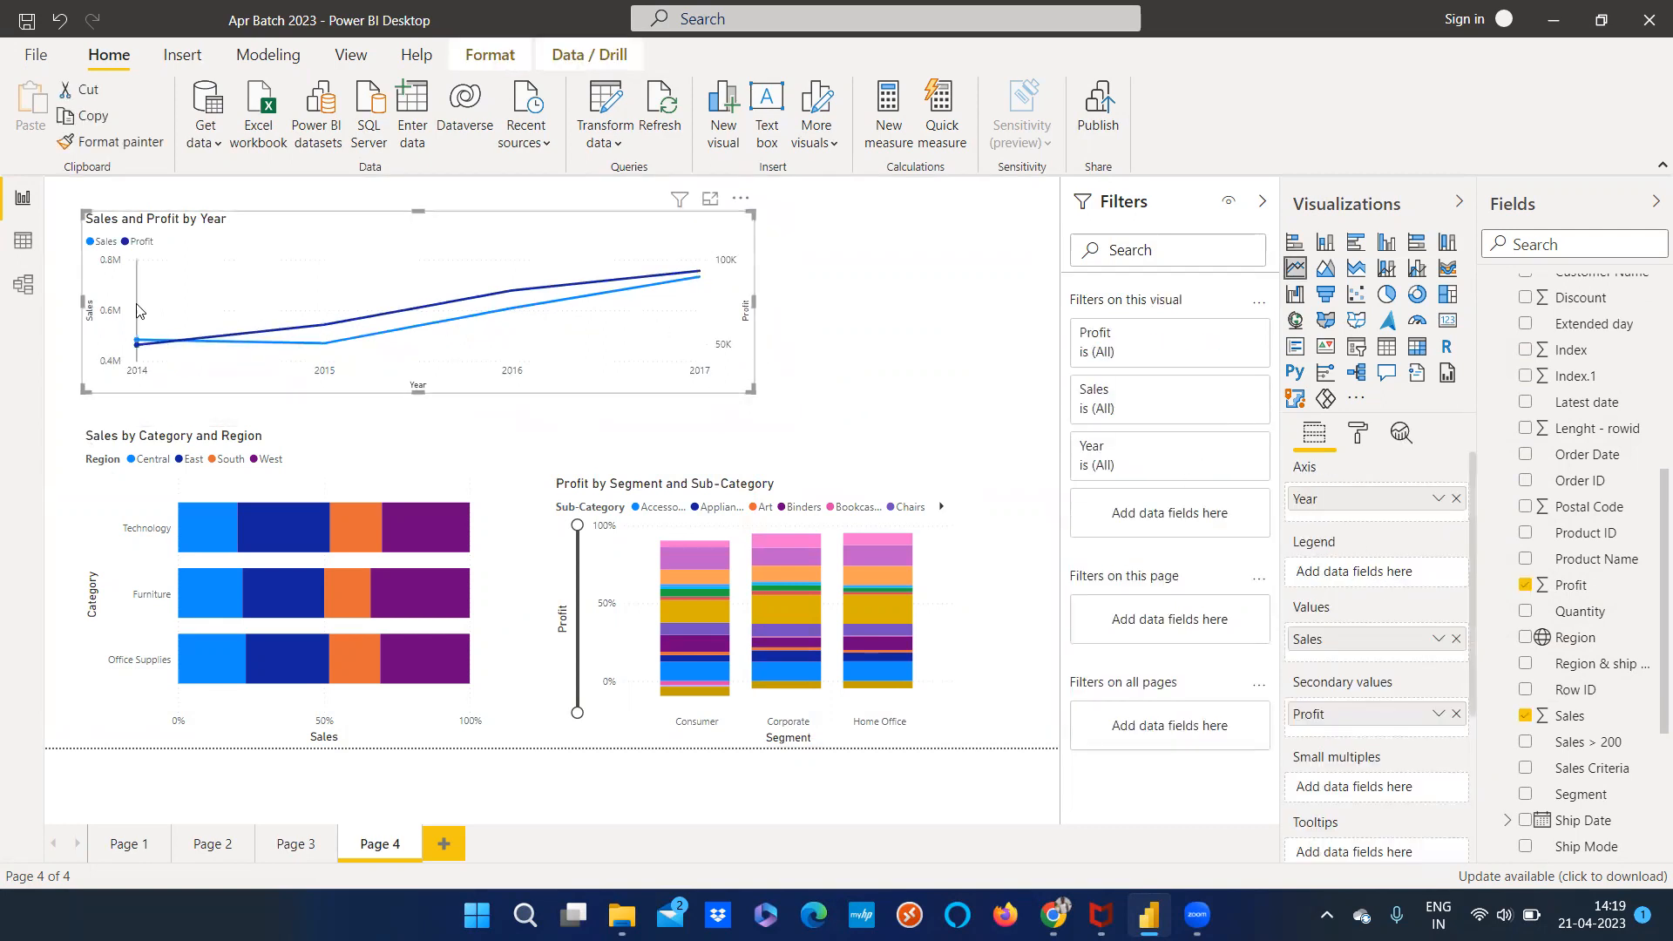
Remove Profit from the line chart's secondary values and add Region from Orders as its legend
{"action": "left_click", "coordinate": [22, 284]}
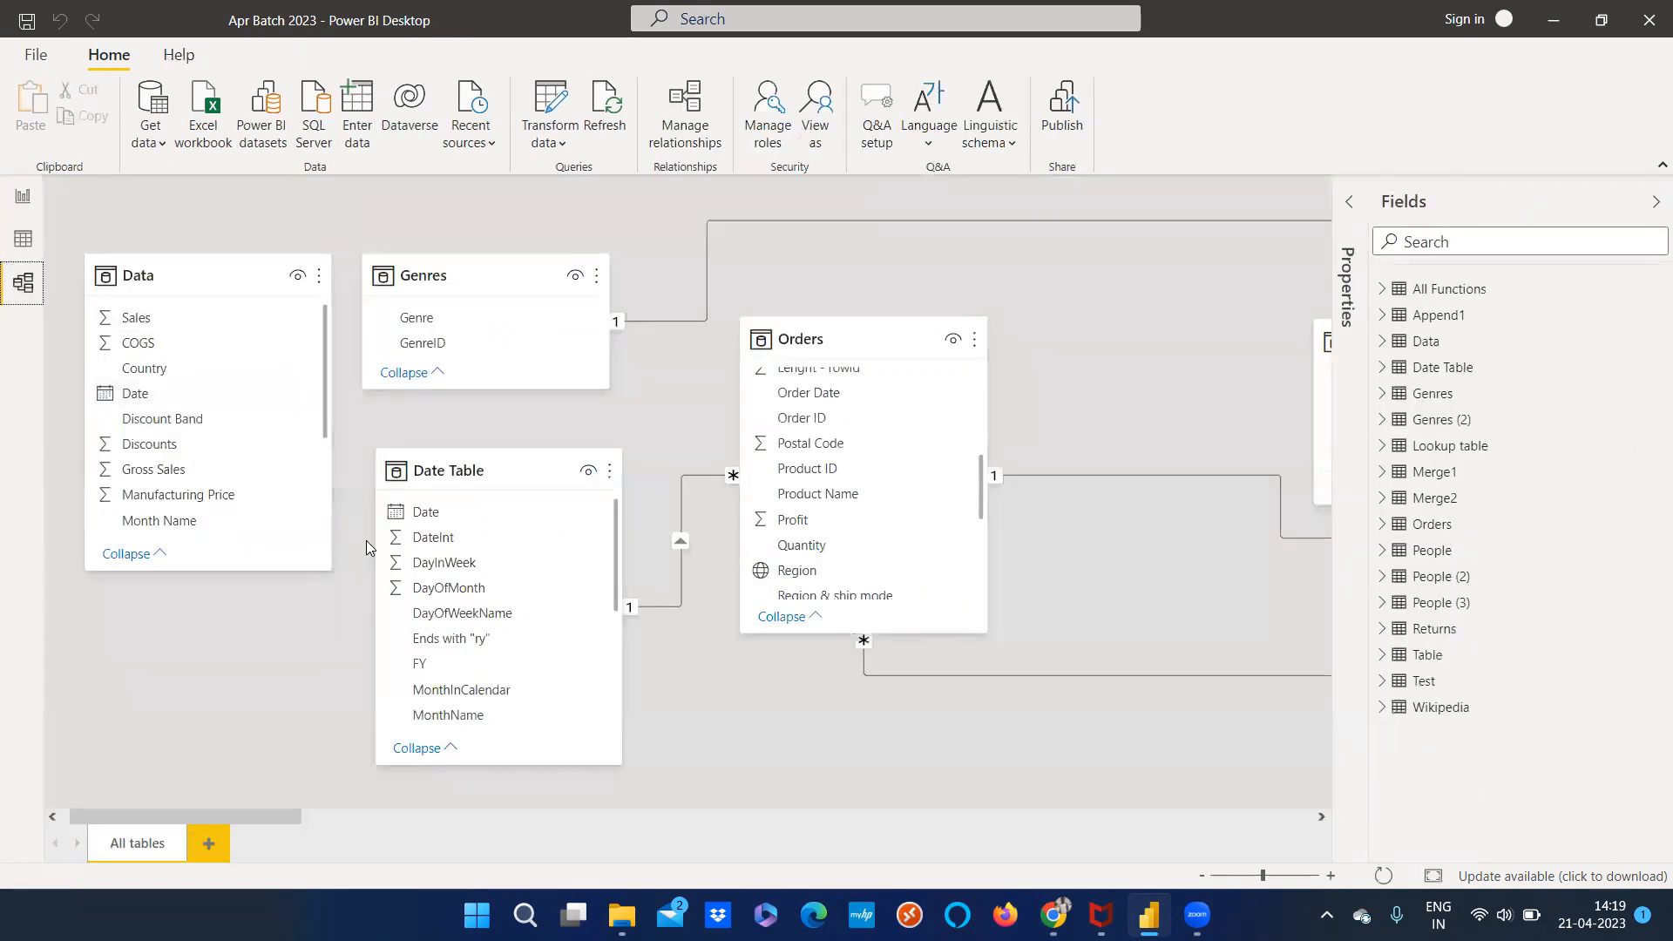
{"action": "left_click", "coordinate": [22, 197]}
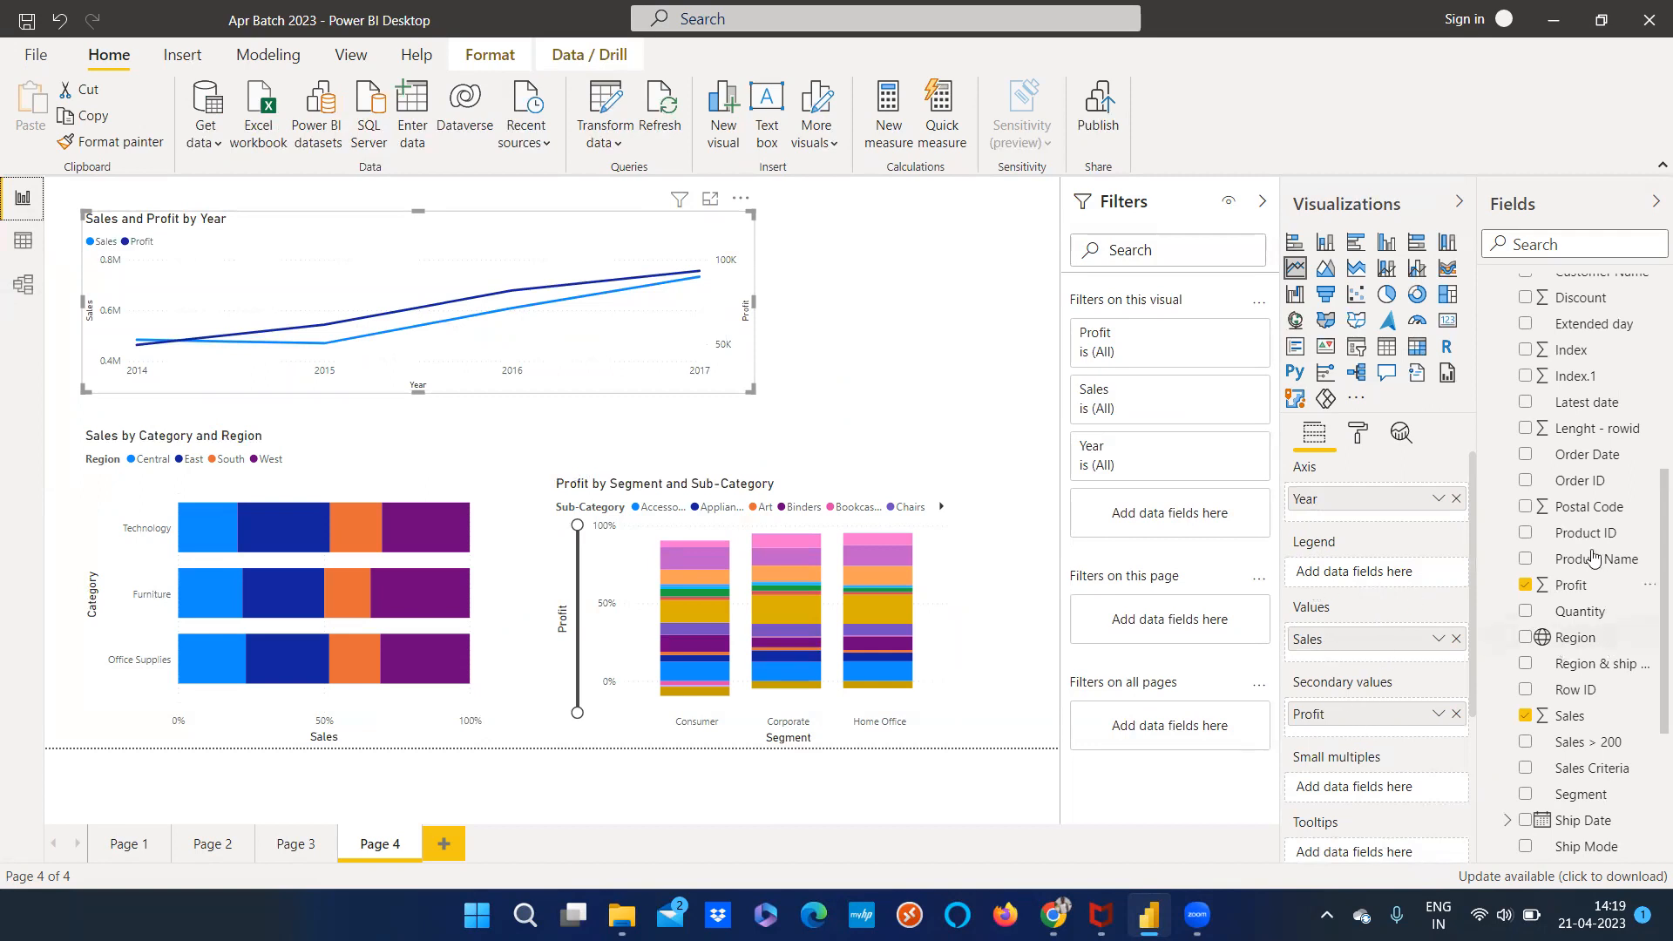
{"action": "scroll", "coordinate": [1595, 567], "scroll_direction": "up", "scroll_amount": 5}
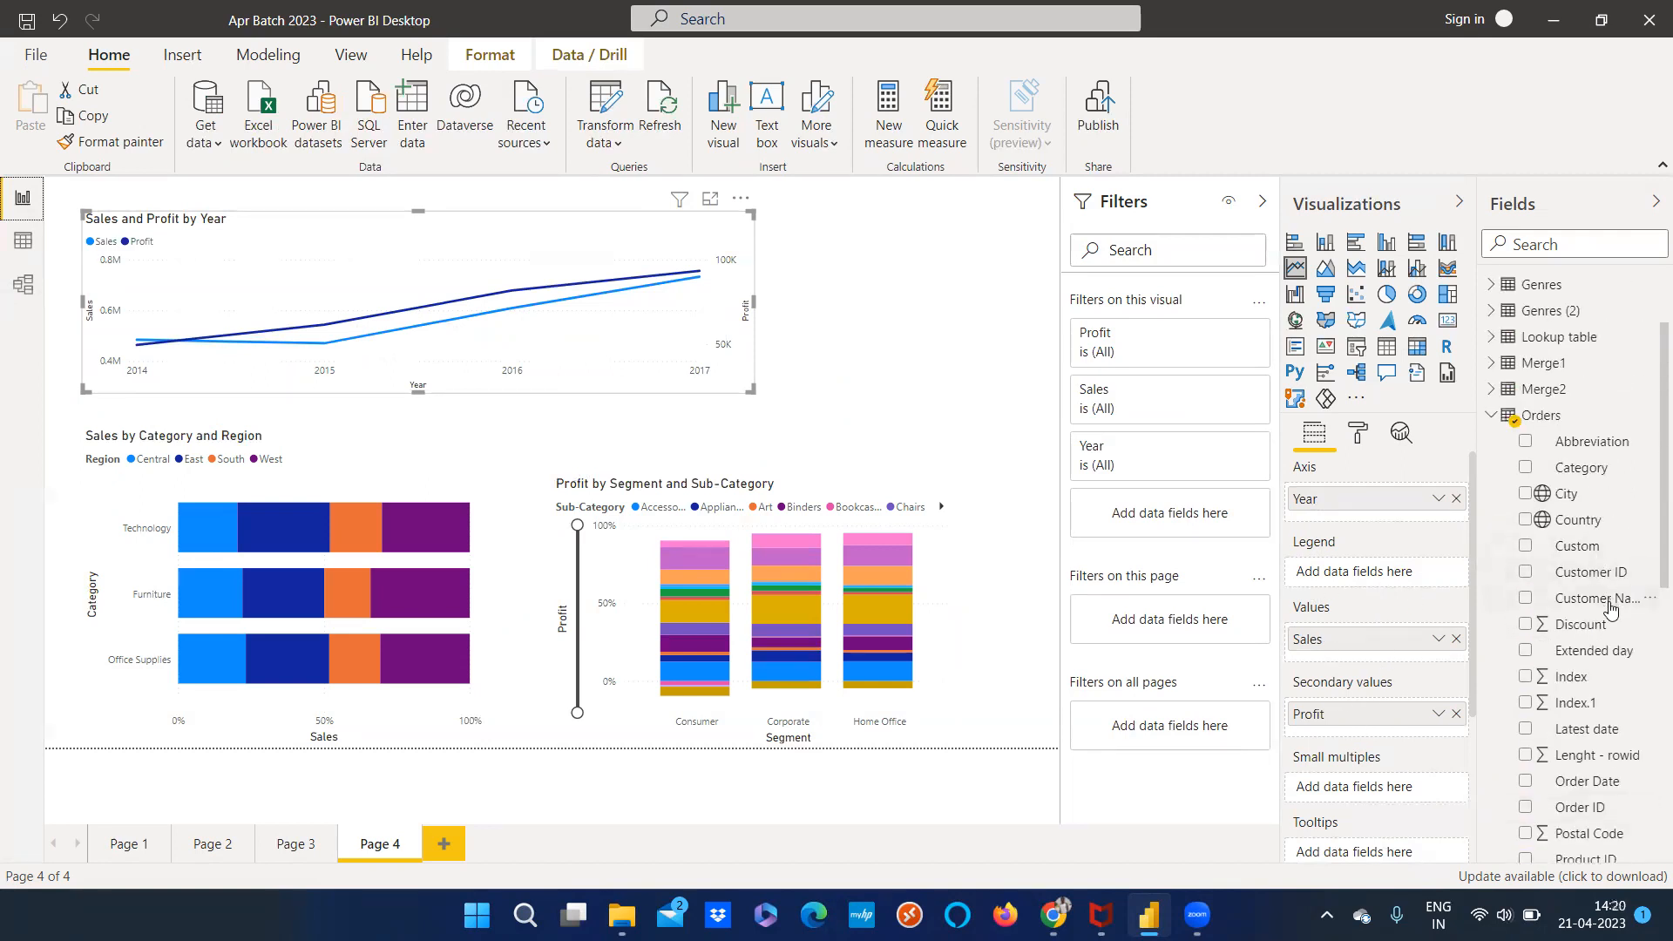
{"action": "scroll", "coordinate": [1602, 601], "scroll_direction": "down", "scroll_amount": 5}
{"action": "left_click_drag", "start_coordinate": [1588, 644], "coordinate": [1247, 569]}
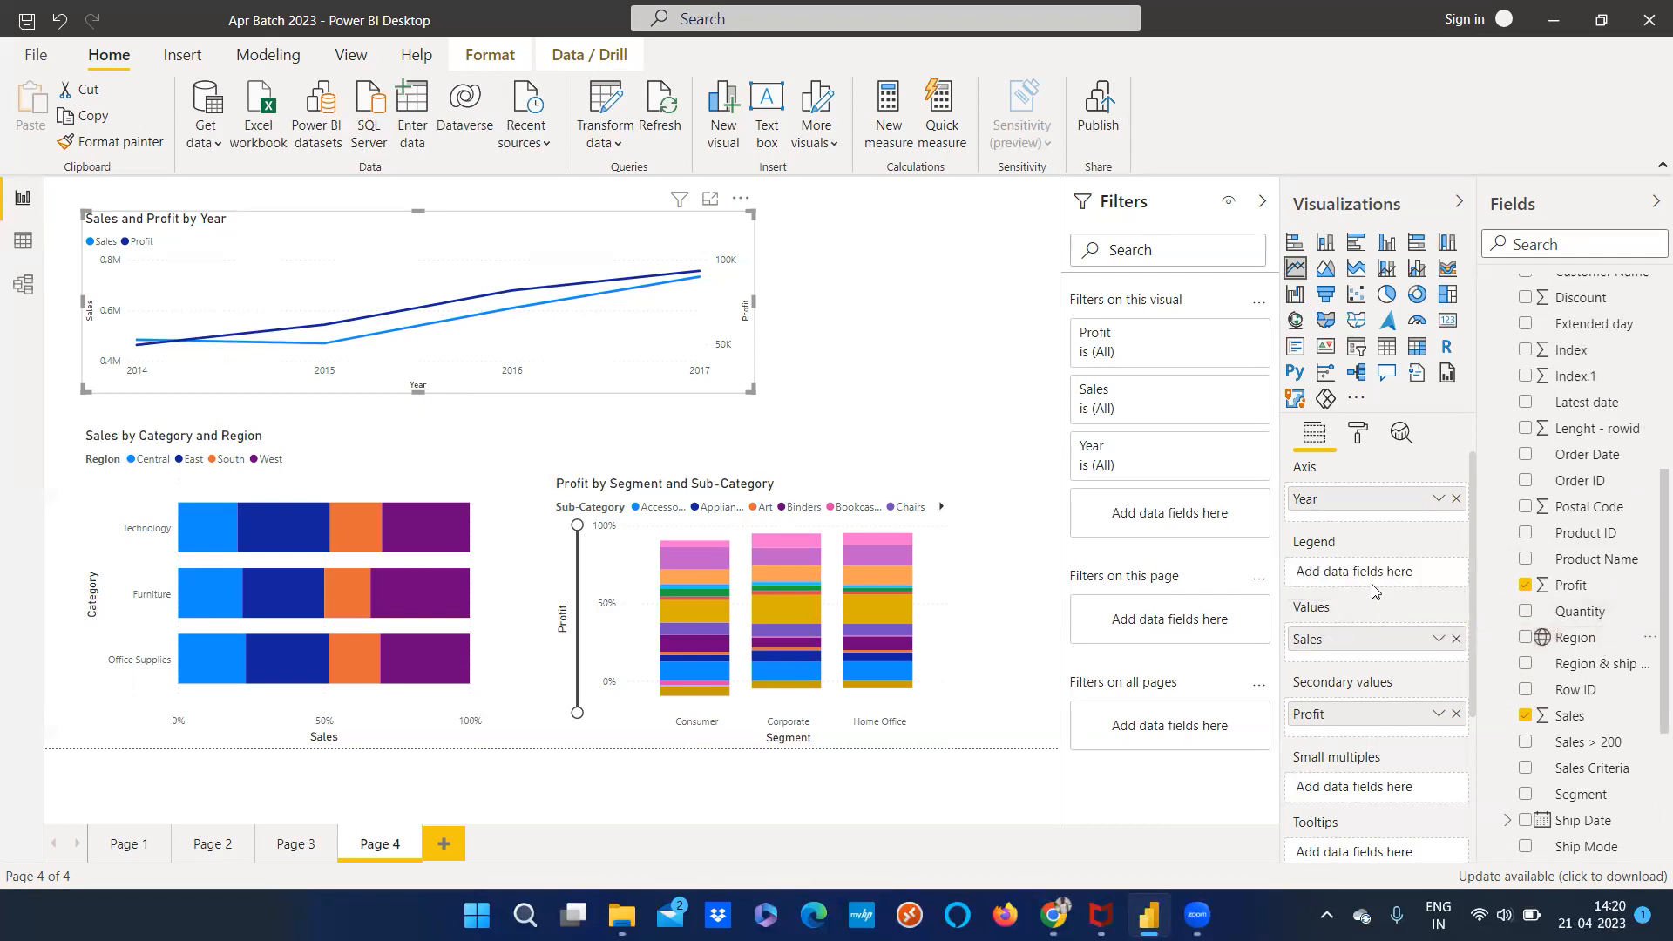
{"action": "left_click", "coordinate": [1456, 715]}
{"action": "left_click_drag", "start_coordinate": [1574, 642], "coordinate": [1362, 577]}
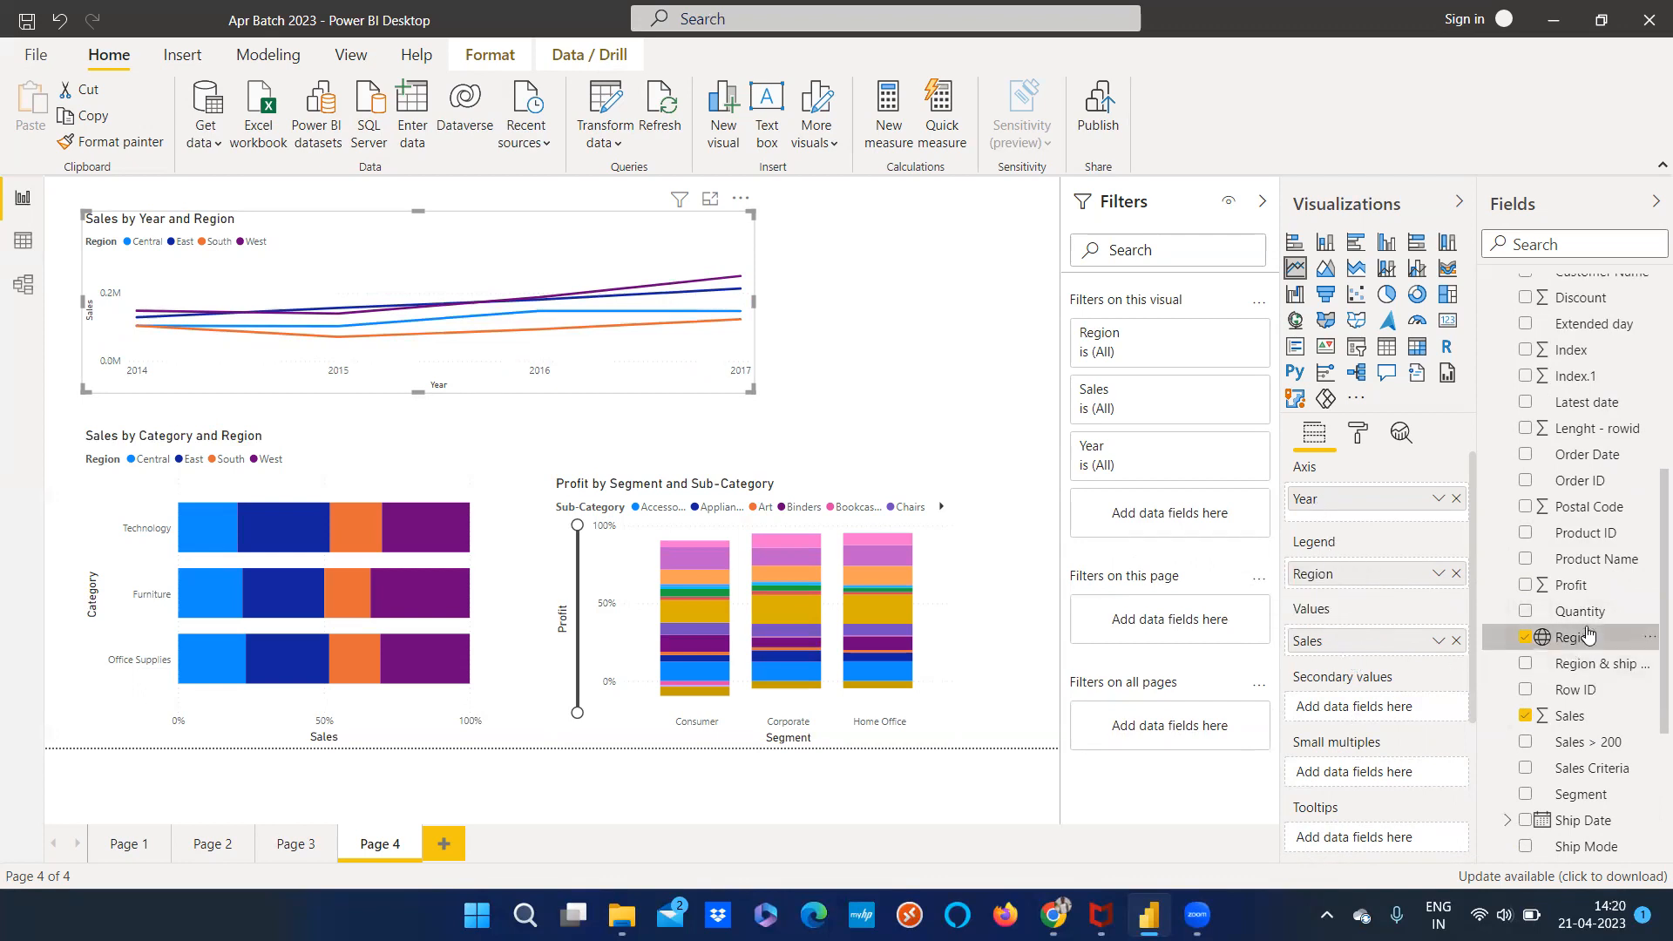
Replace Sales with Profit as the line chart's values, and enlarge the chart upward and in width
{"action": "left_click_drag", "start_coordinate": [1563, 593], "coordinate": [1364, 647]}
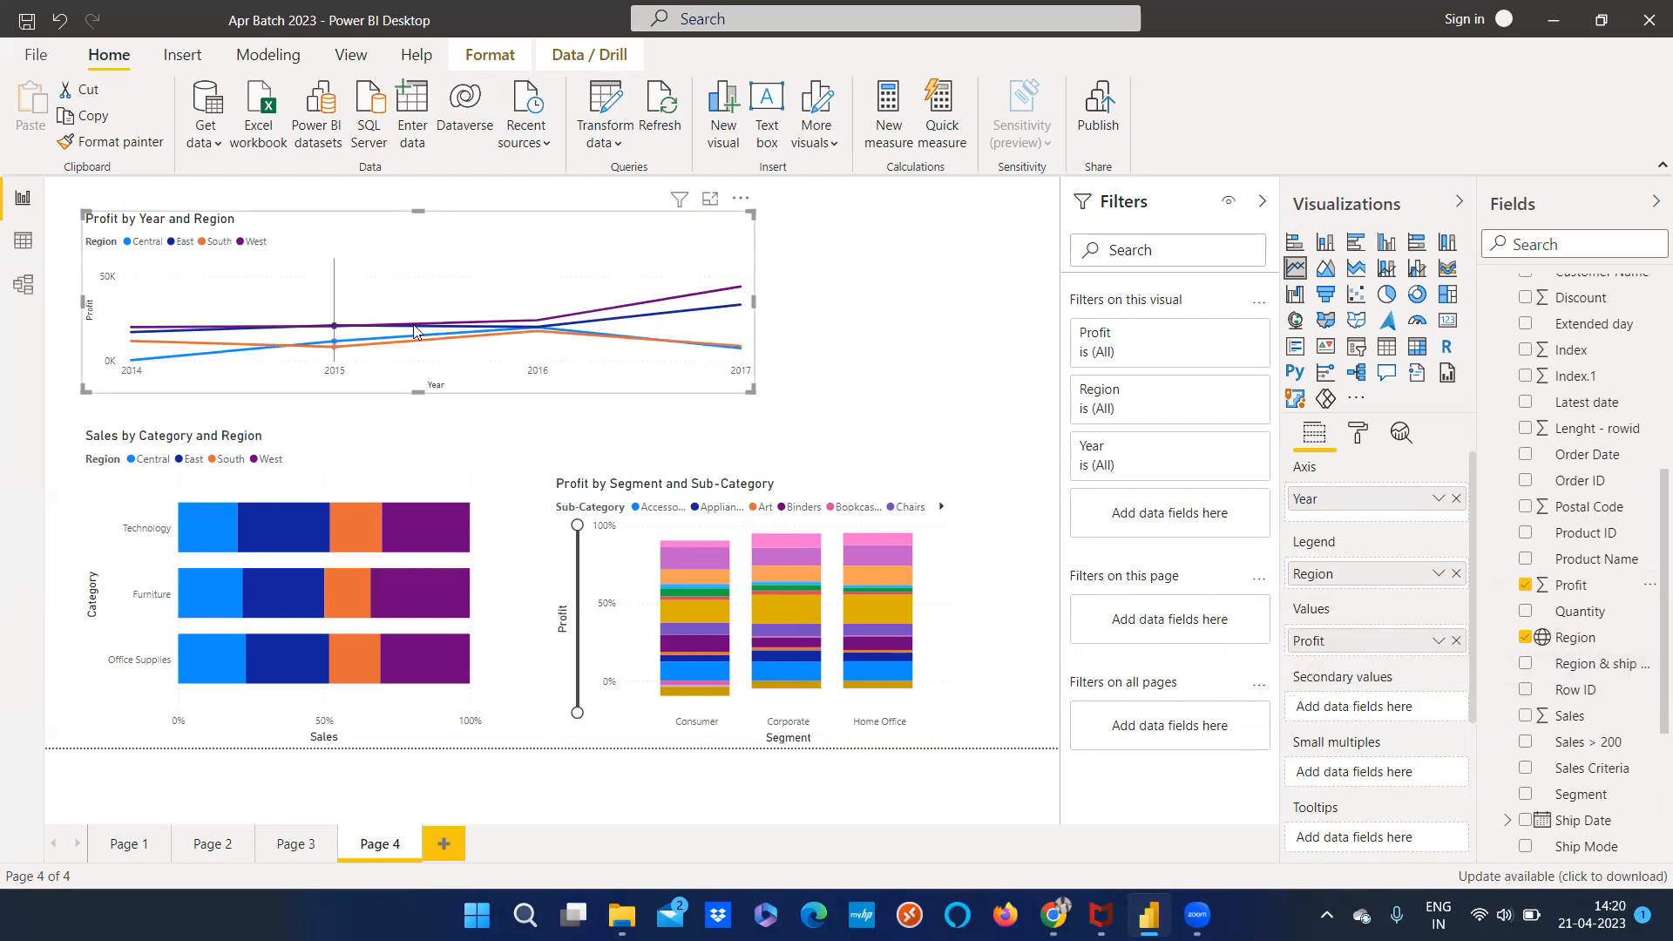
{"action": "left_click_drag", "start_coordinate": [423, 214], "coordinate": [420, 190]}
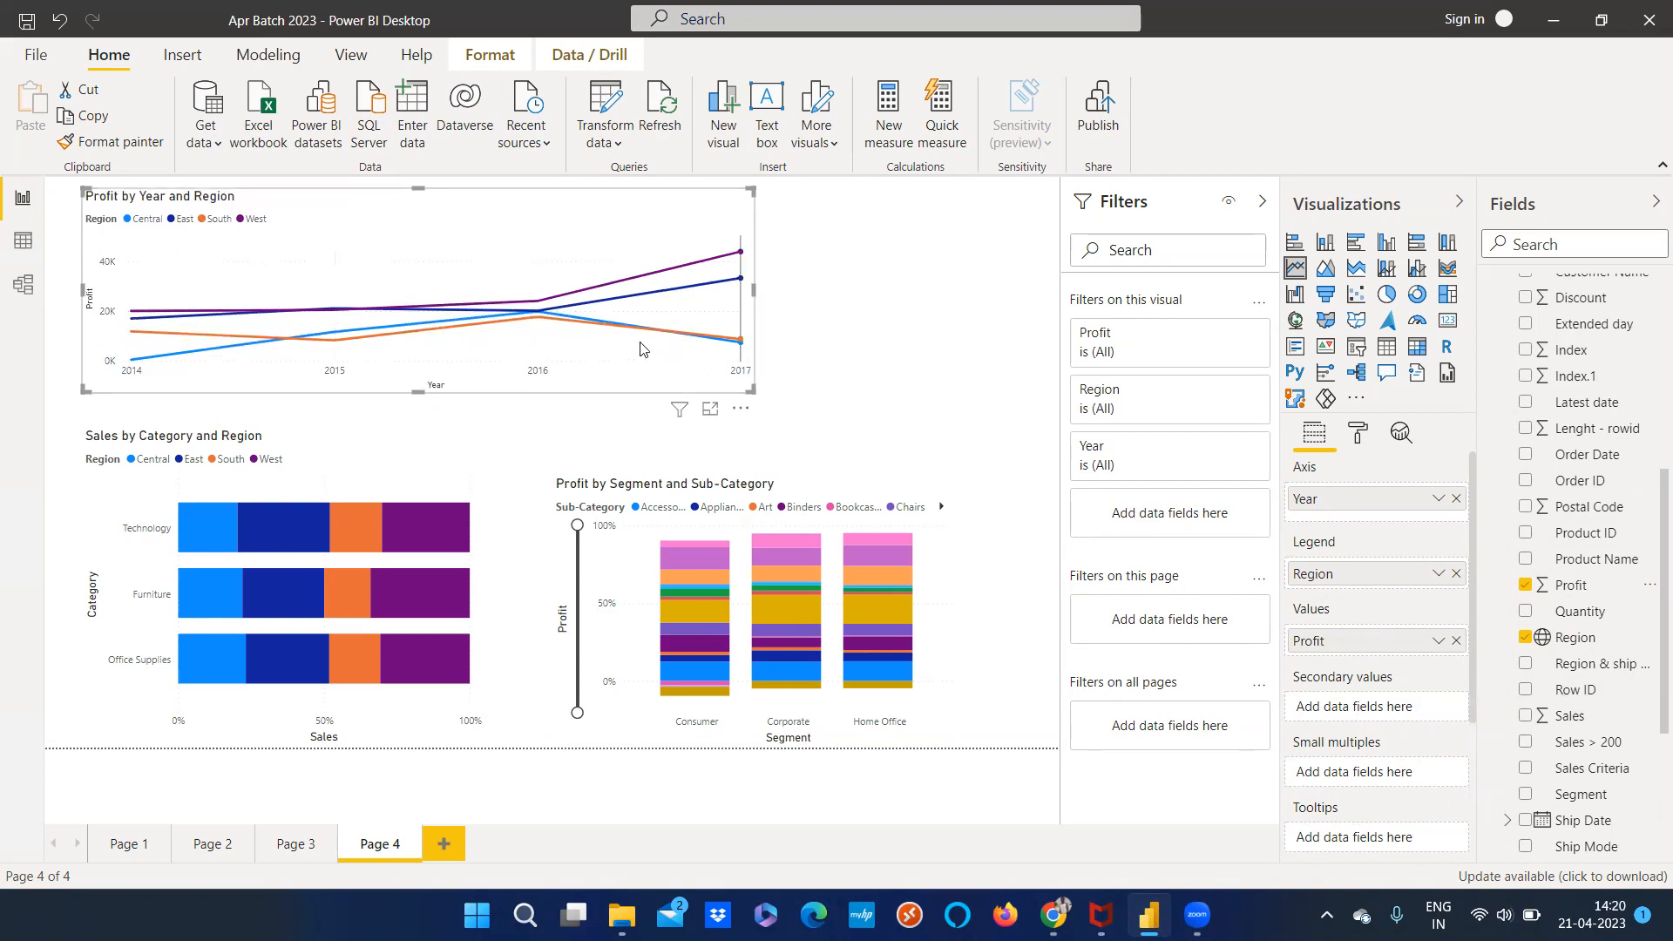
{"action": "mouse_move", "coordinate": [694, 350]}
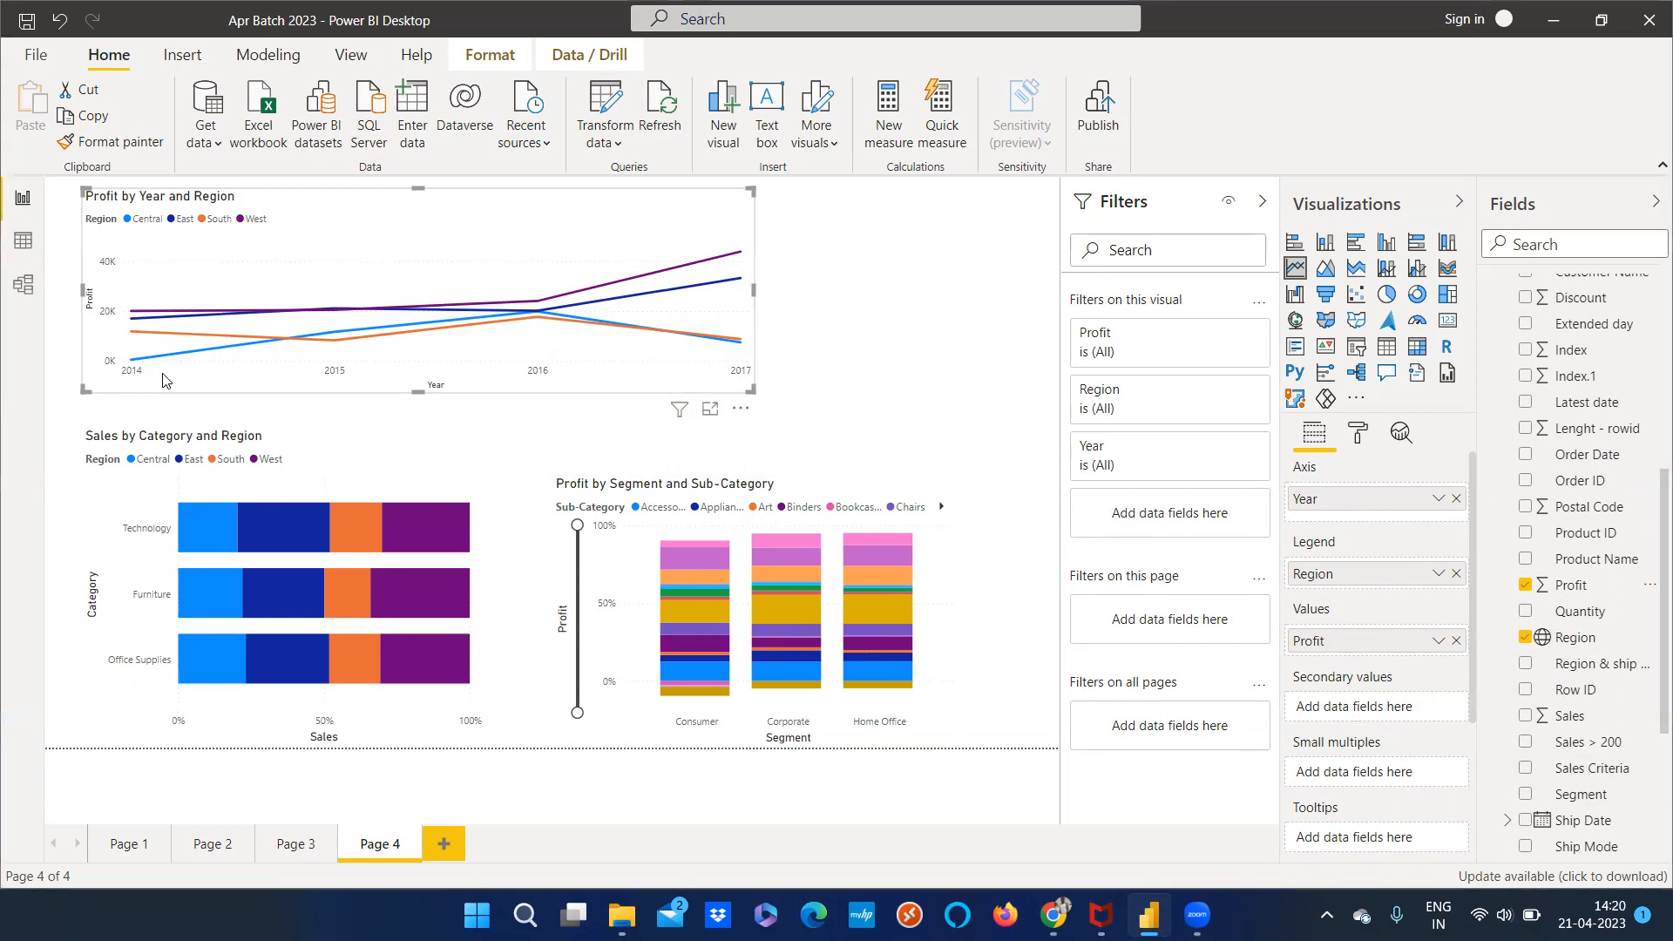
{"action": "left_click_drag", "start_coordinate": [752, 391], "coordinate": [902, 397]}
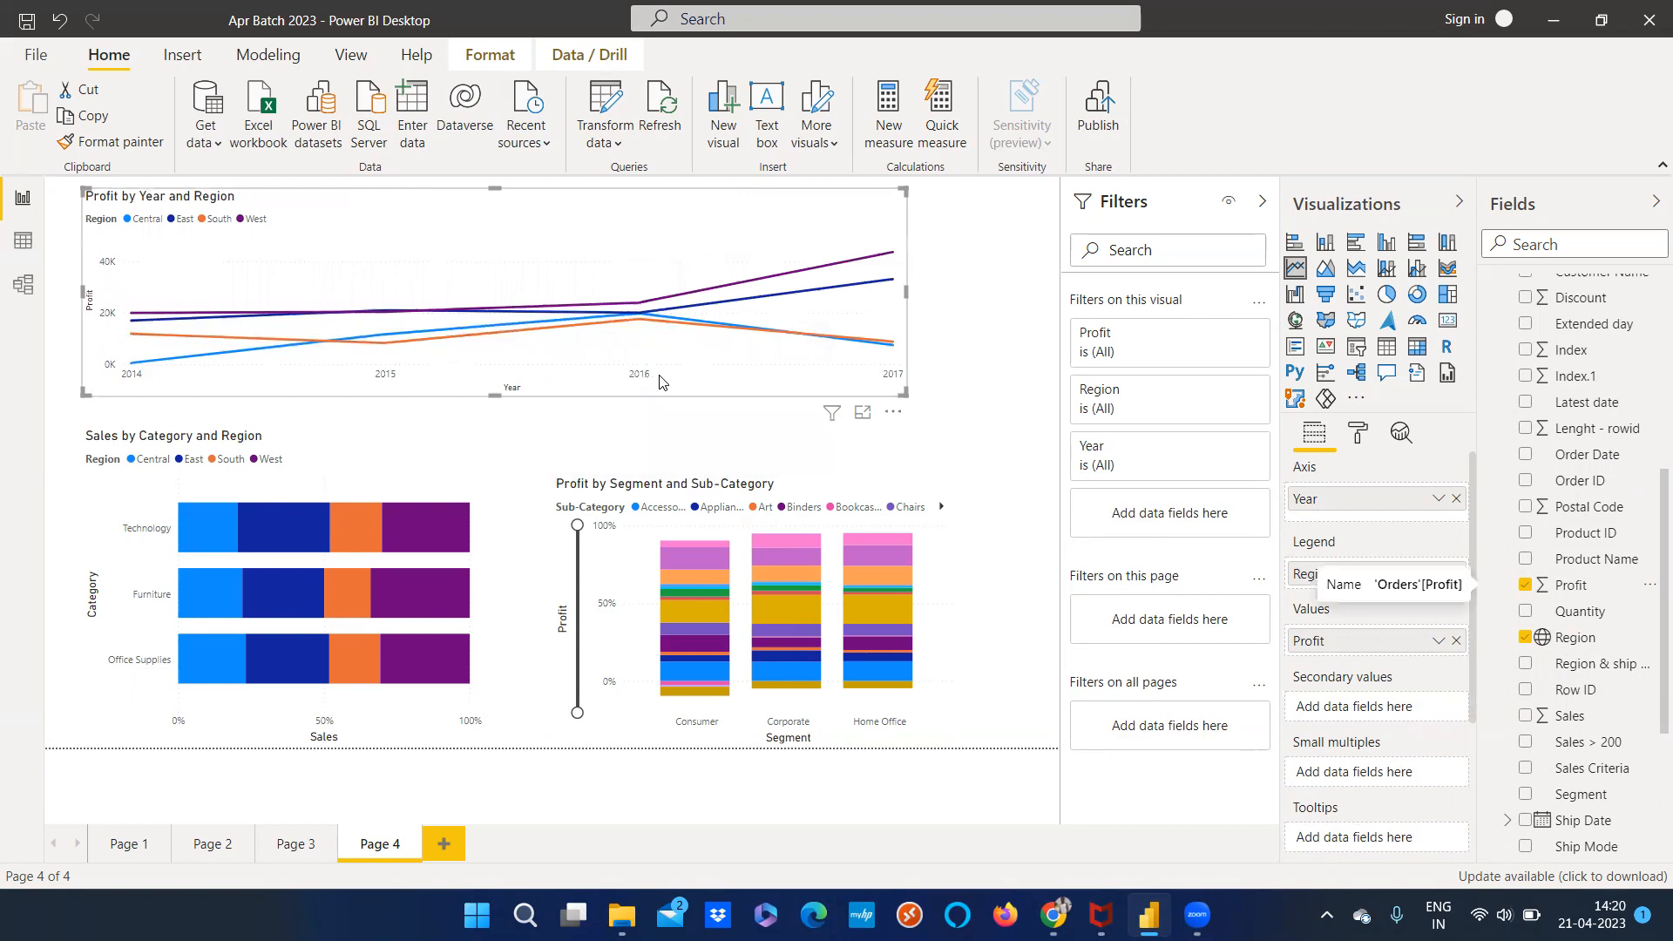
Examine the Date Table and Orders relationship and the Order Date column in the Orders data, and return to the report
{"action": "left_click", "coordinate": [32, 296]}
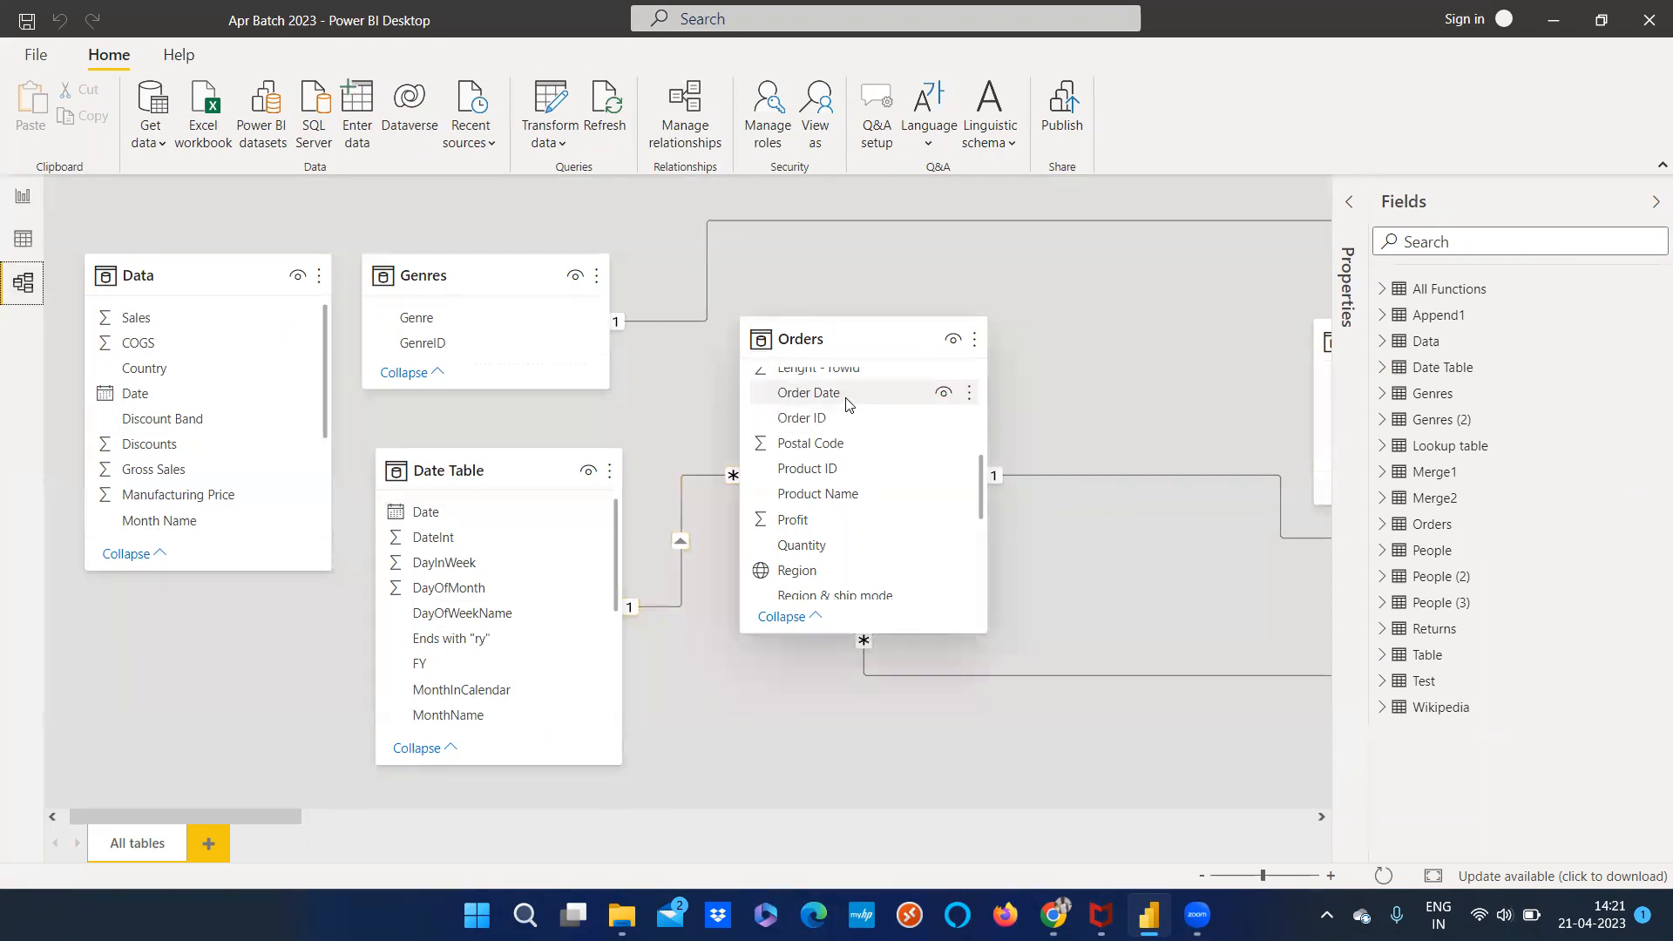
{"action": "left_click", "coordinate": [23, 242]}
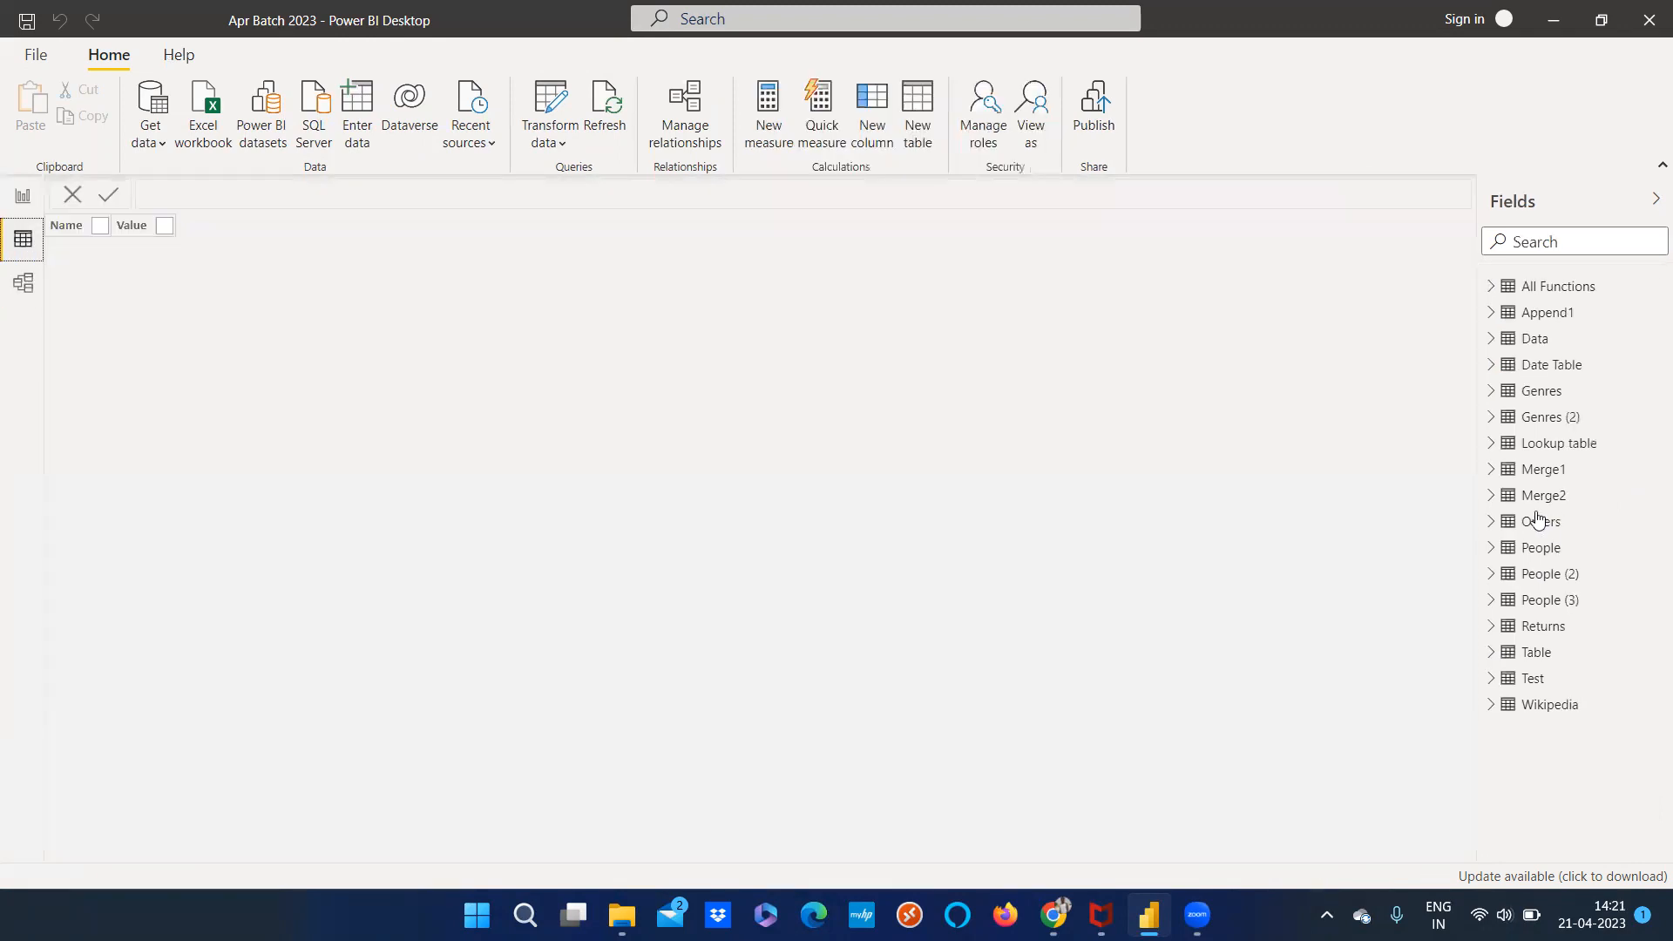
{"action": "left_click", "coordinate": [1492, 522]}
{"action": "scroll", "coordinate": [1637, 715], "scroll_direction": "down", "scroll_amount": 5}
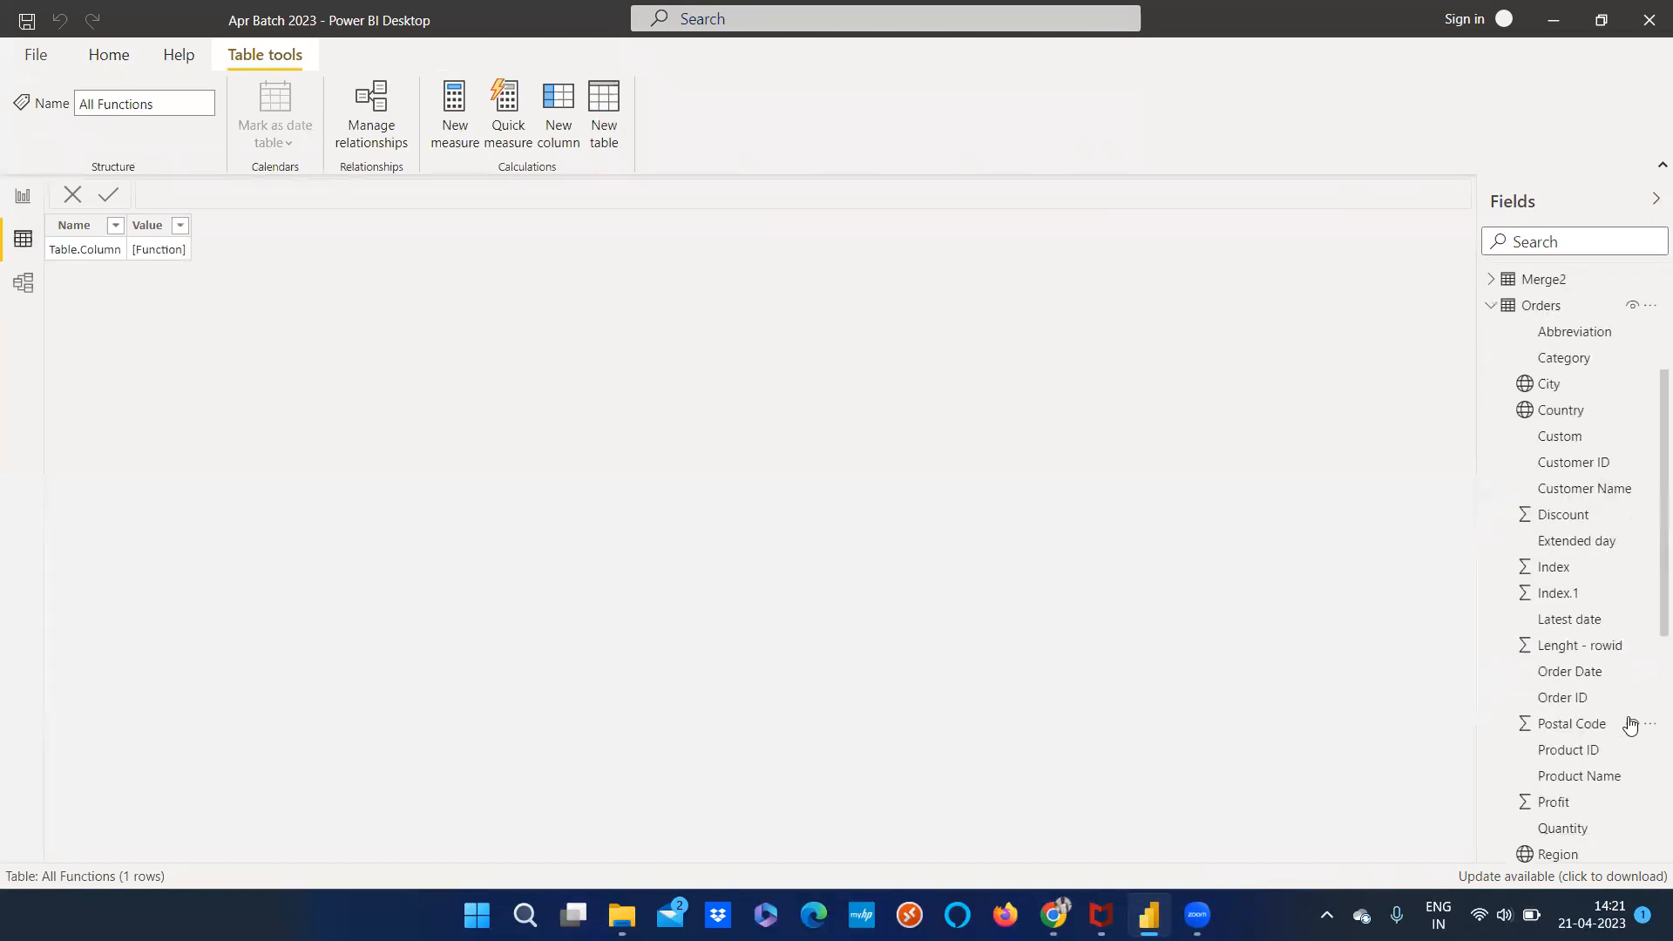
{"action": "left_click", "coordinate": [1547, 675]}
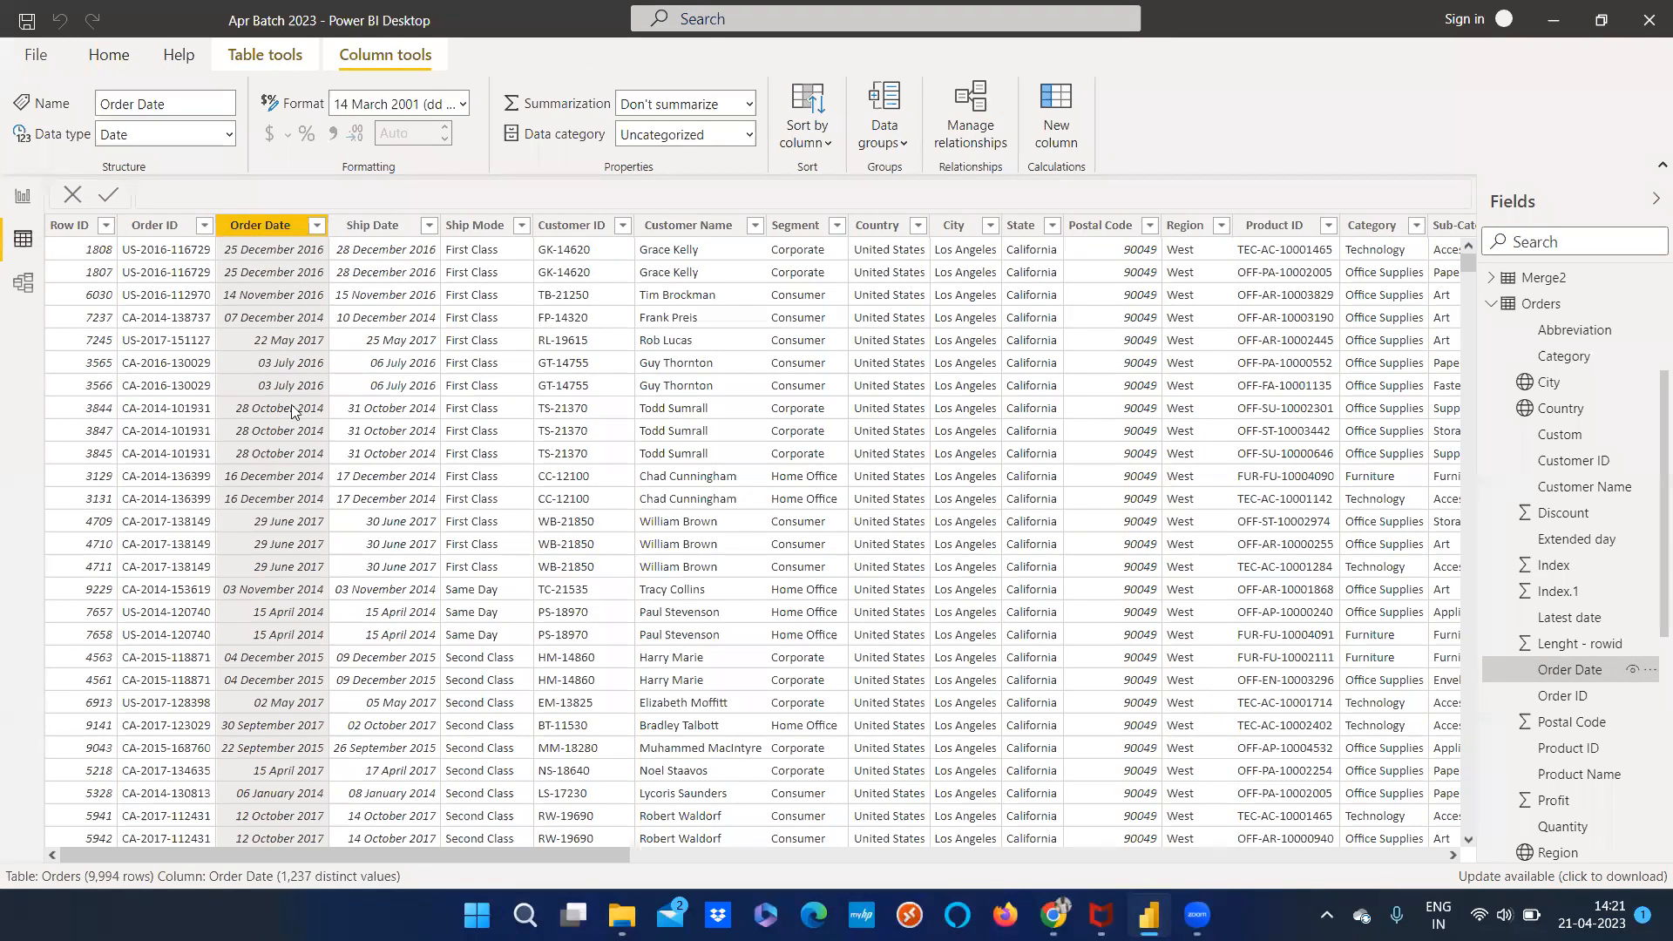
{"action": "left_click", "coordinate": [23, 195]}
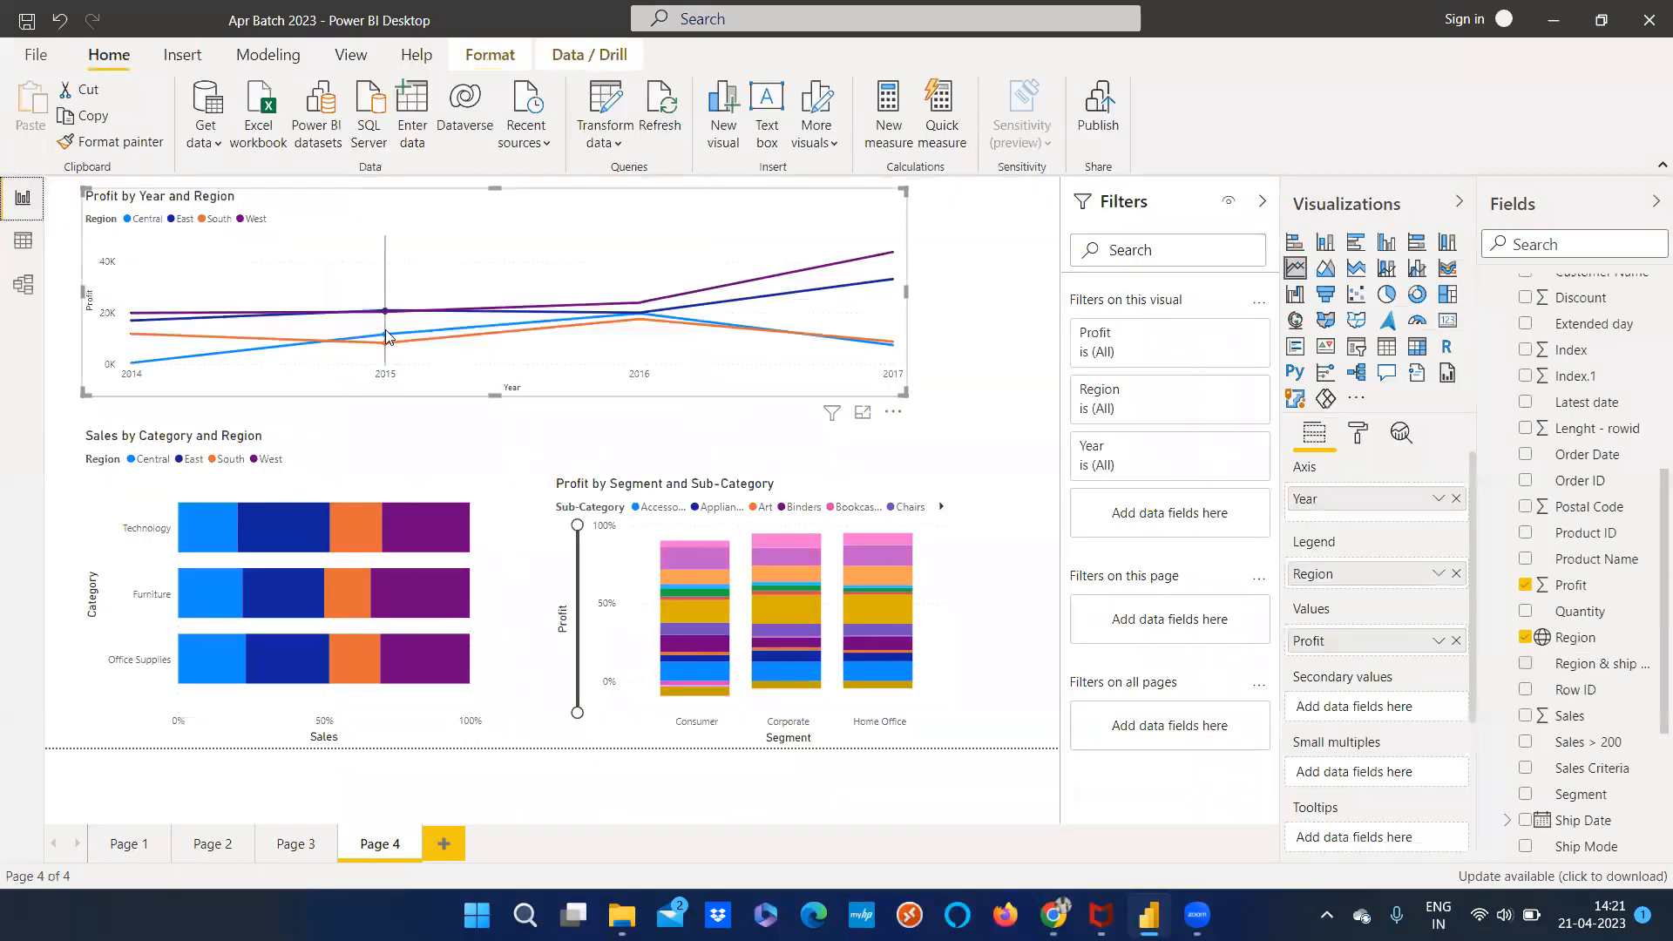
Compare the model's link between Date Table and Orders with the Profit by Year and Region chart and its fields
{"action": "left_click", "coordinate": [23, 284]}
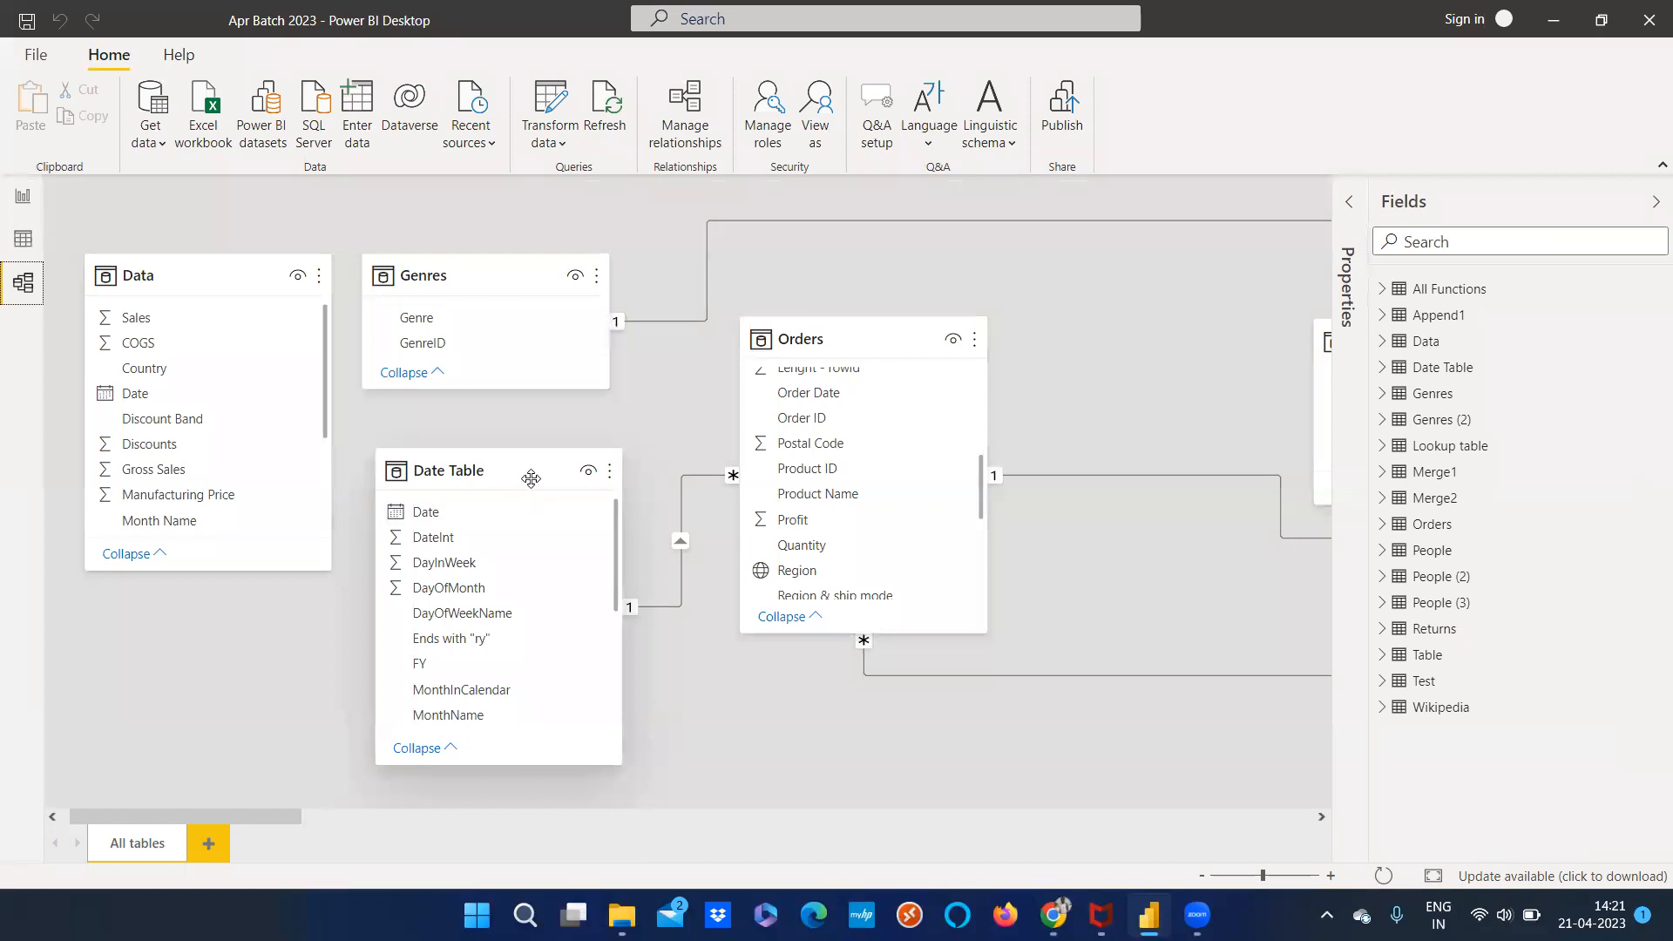
{"action": "mouse_move", "coordinate": [504, 460]}
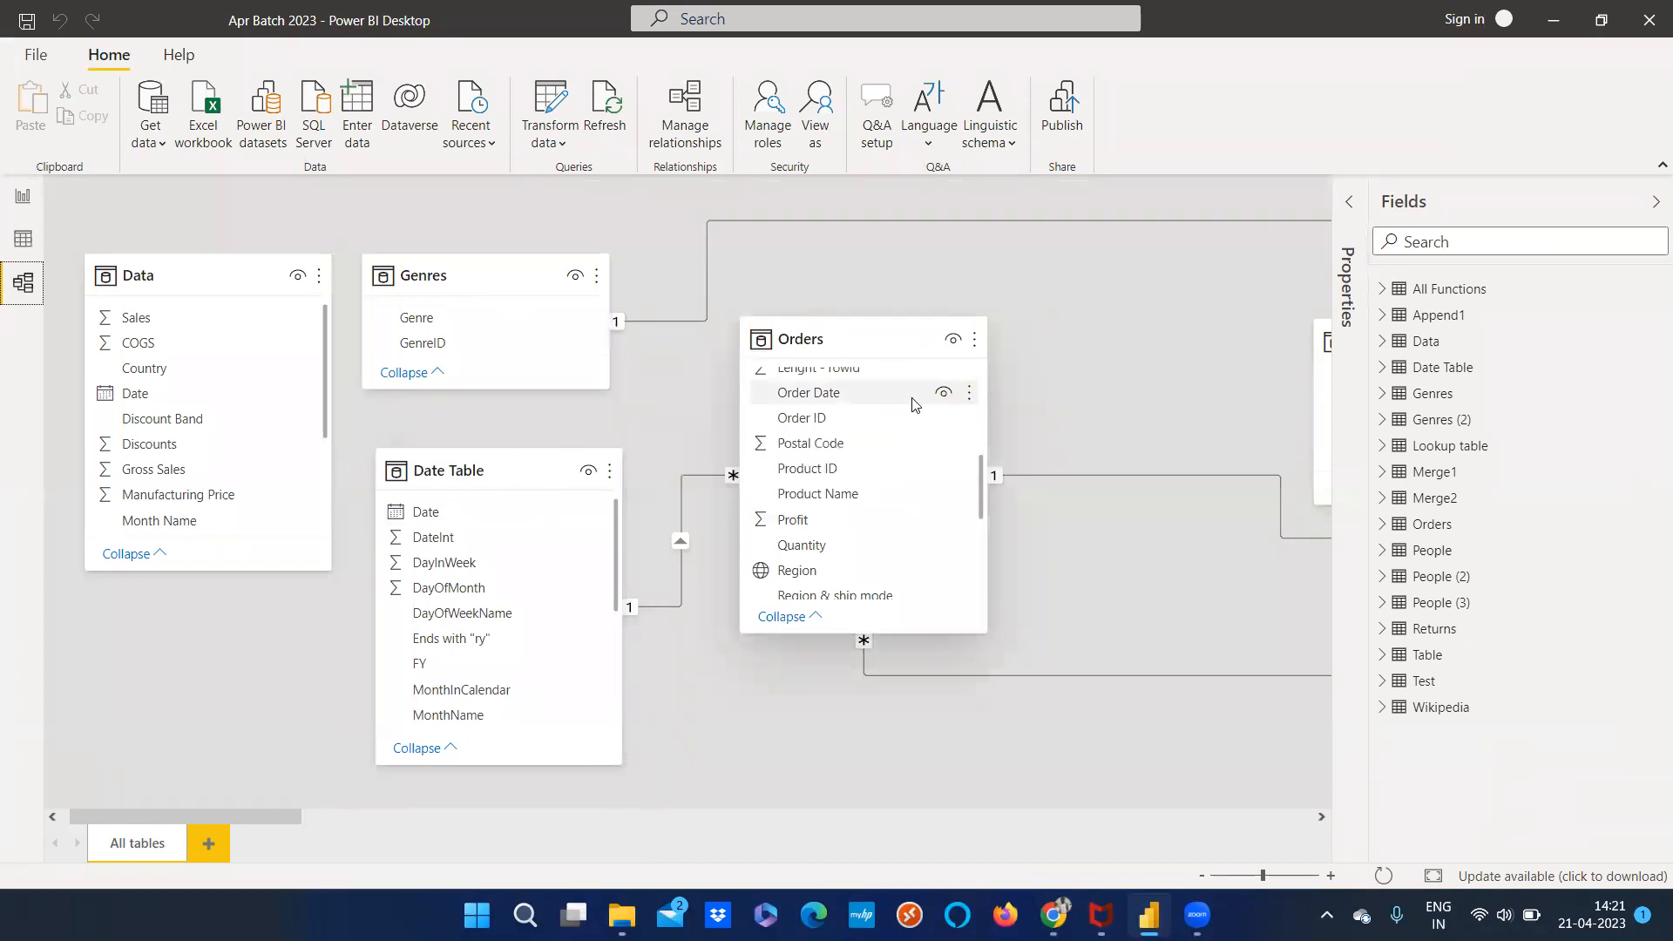
{"action": "left_click", "coordinate": [23, 197]}
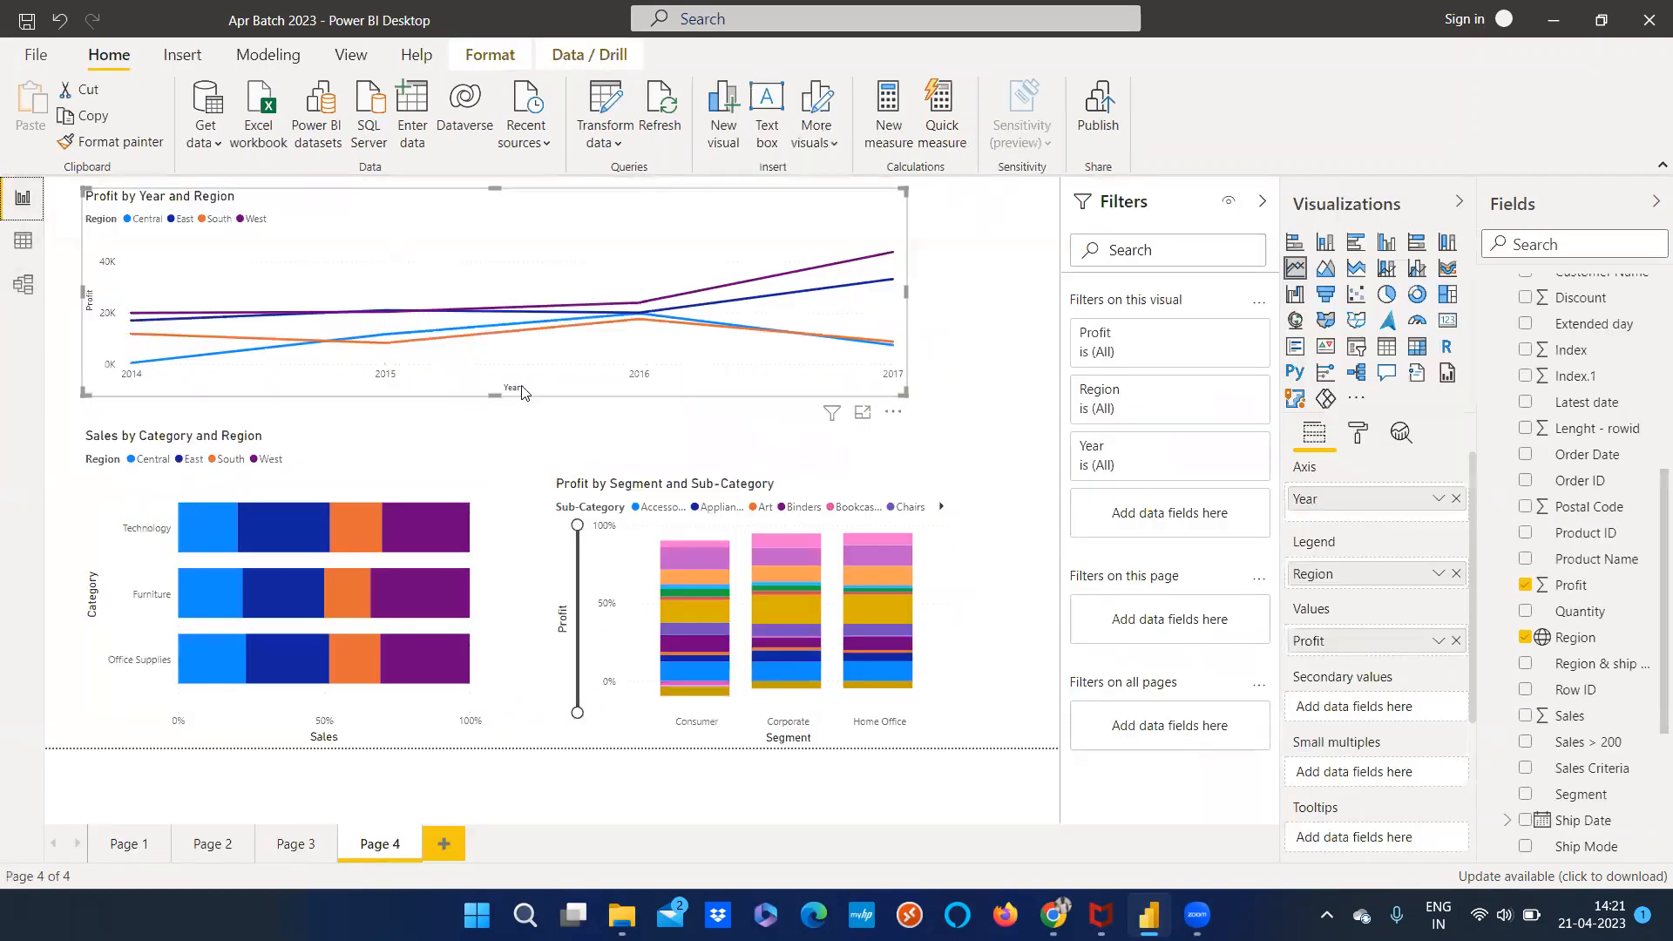
{"action": "left_click", "coordinate": [23, 284]}
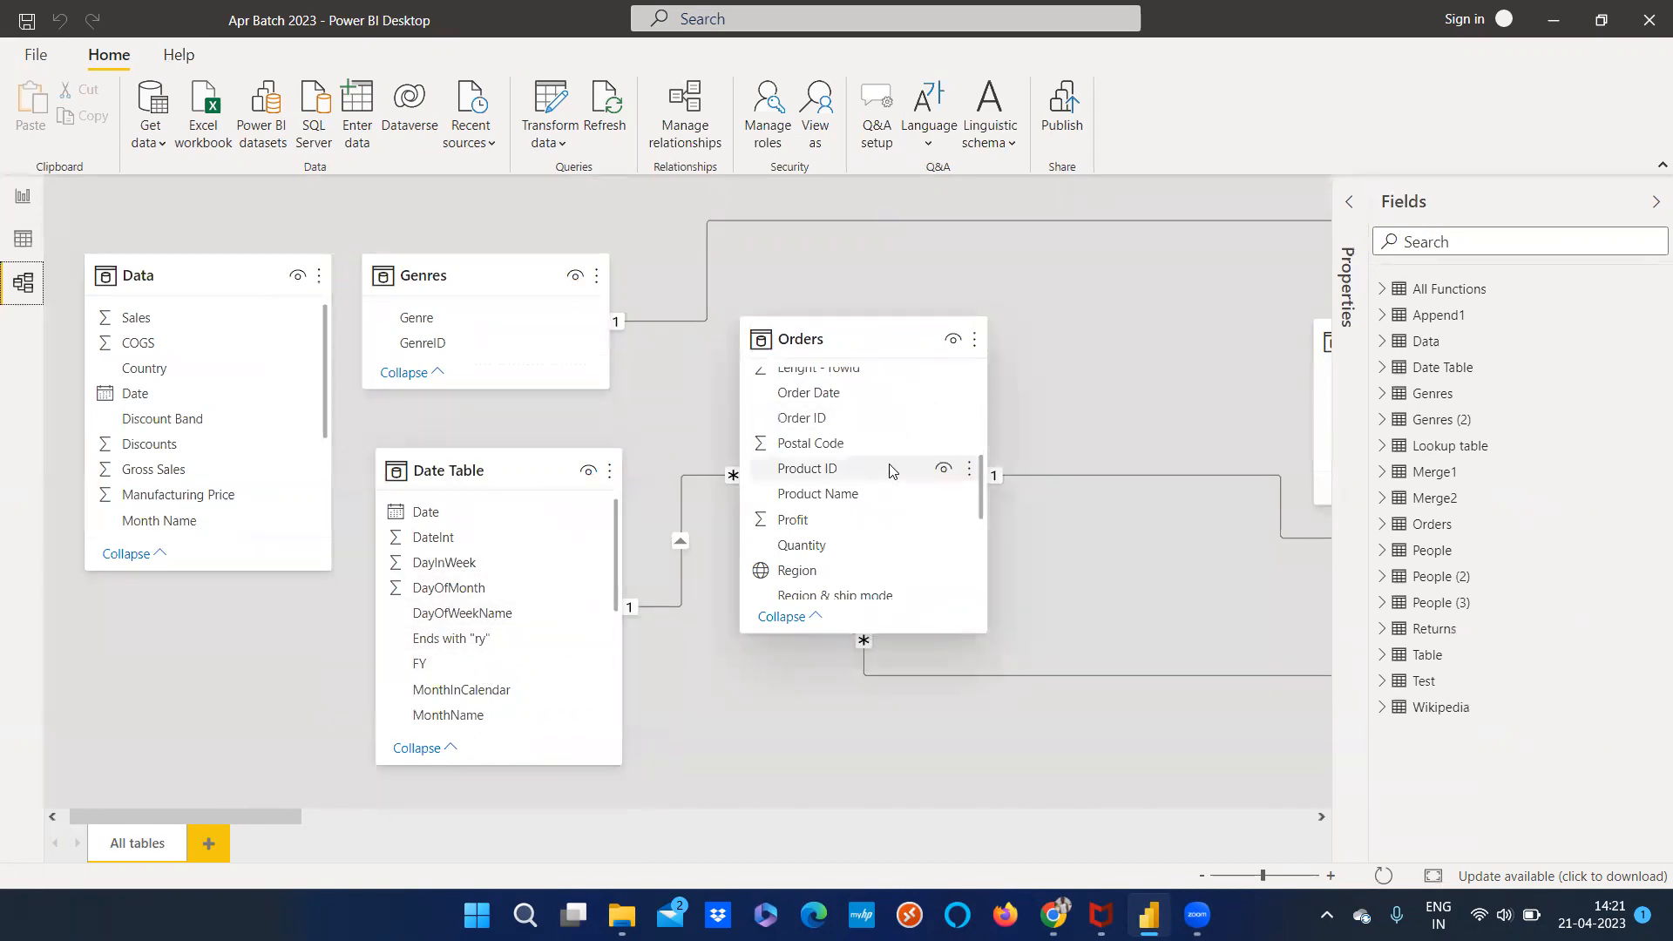
{"action": "left_click", "coordinate": [23, 197]}
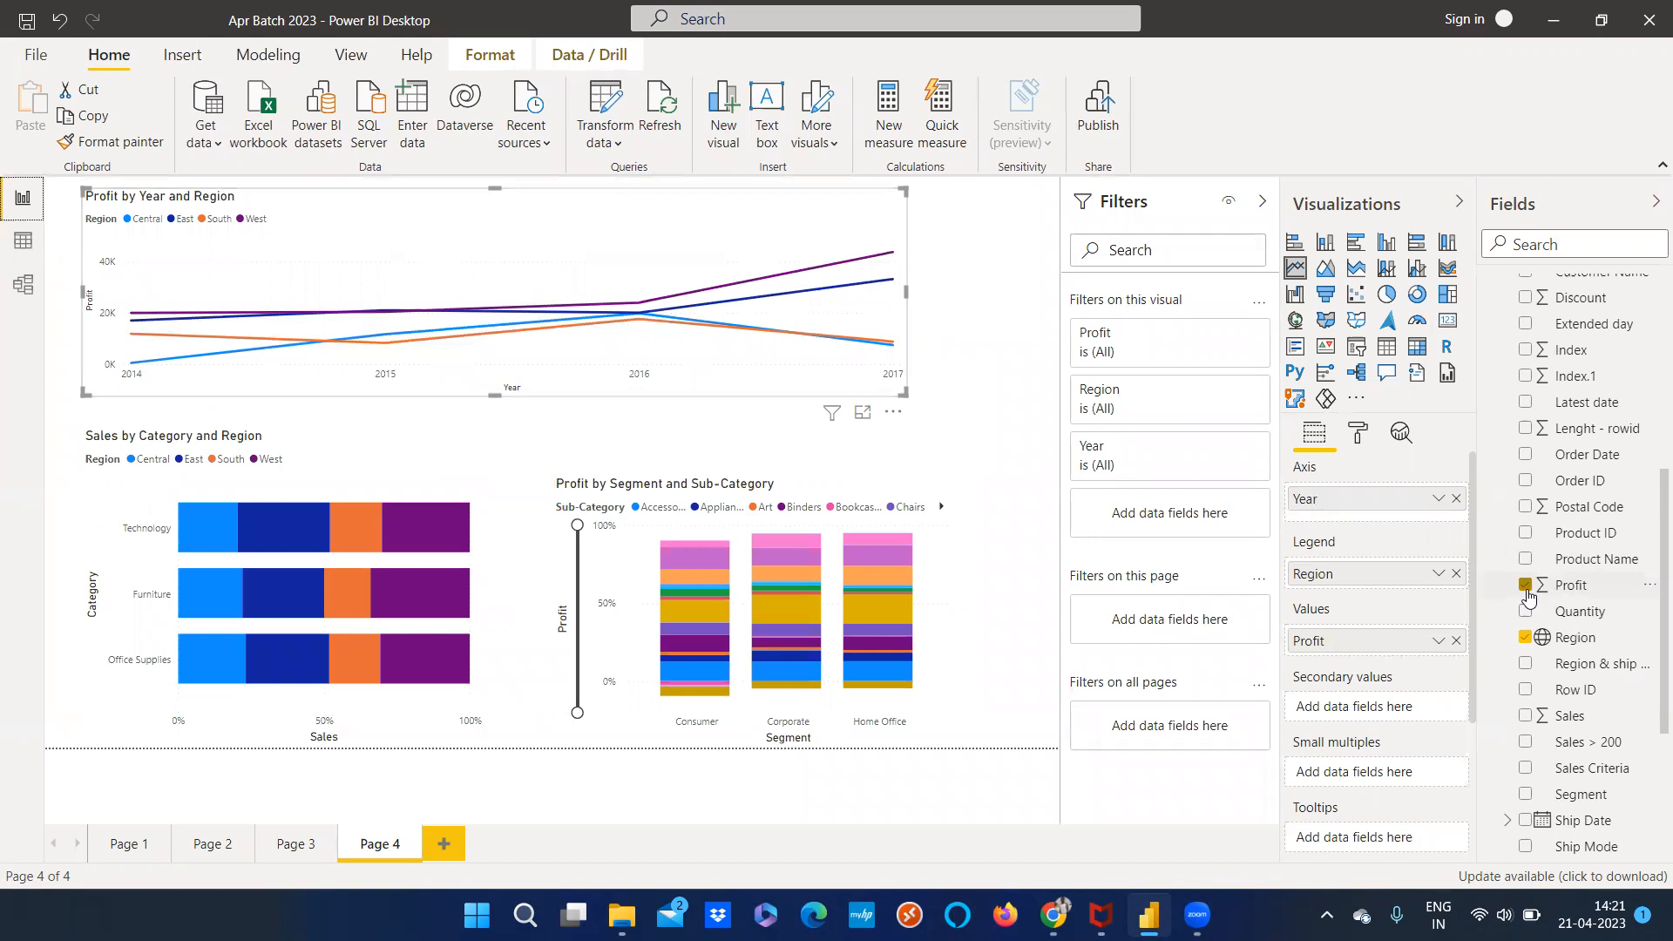
{"action": "scroll", "coordinate": [1531, 596], "scroll_direction": "up", "scroll_amount": 5}
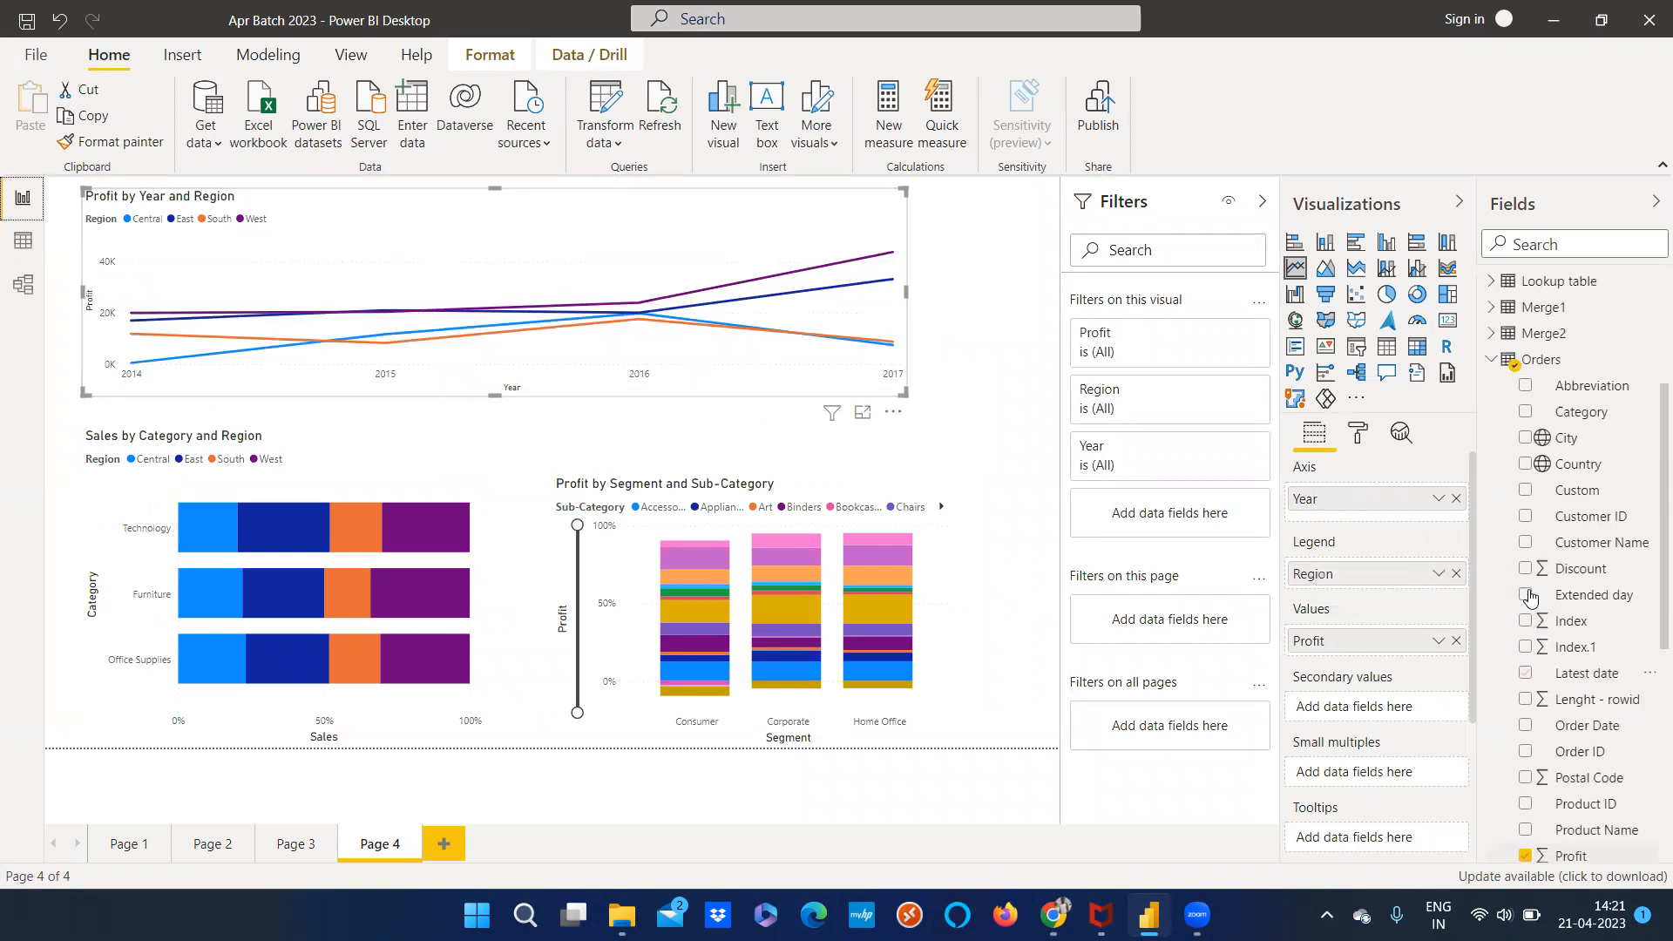
Replace Year with MonthName from Date Table as the line chart's axis, and make the chart slightly narrower
{"action": "left_click", "coordinate": [1494, 524]}
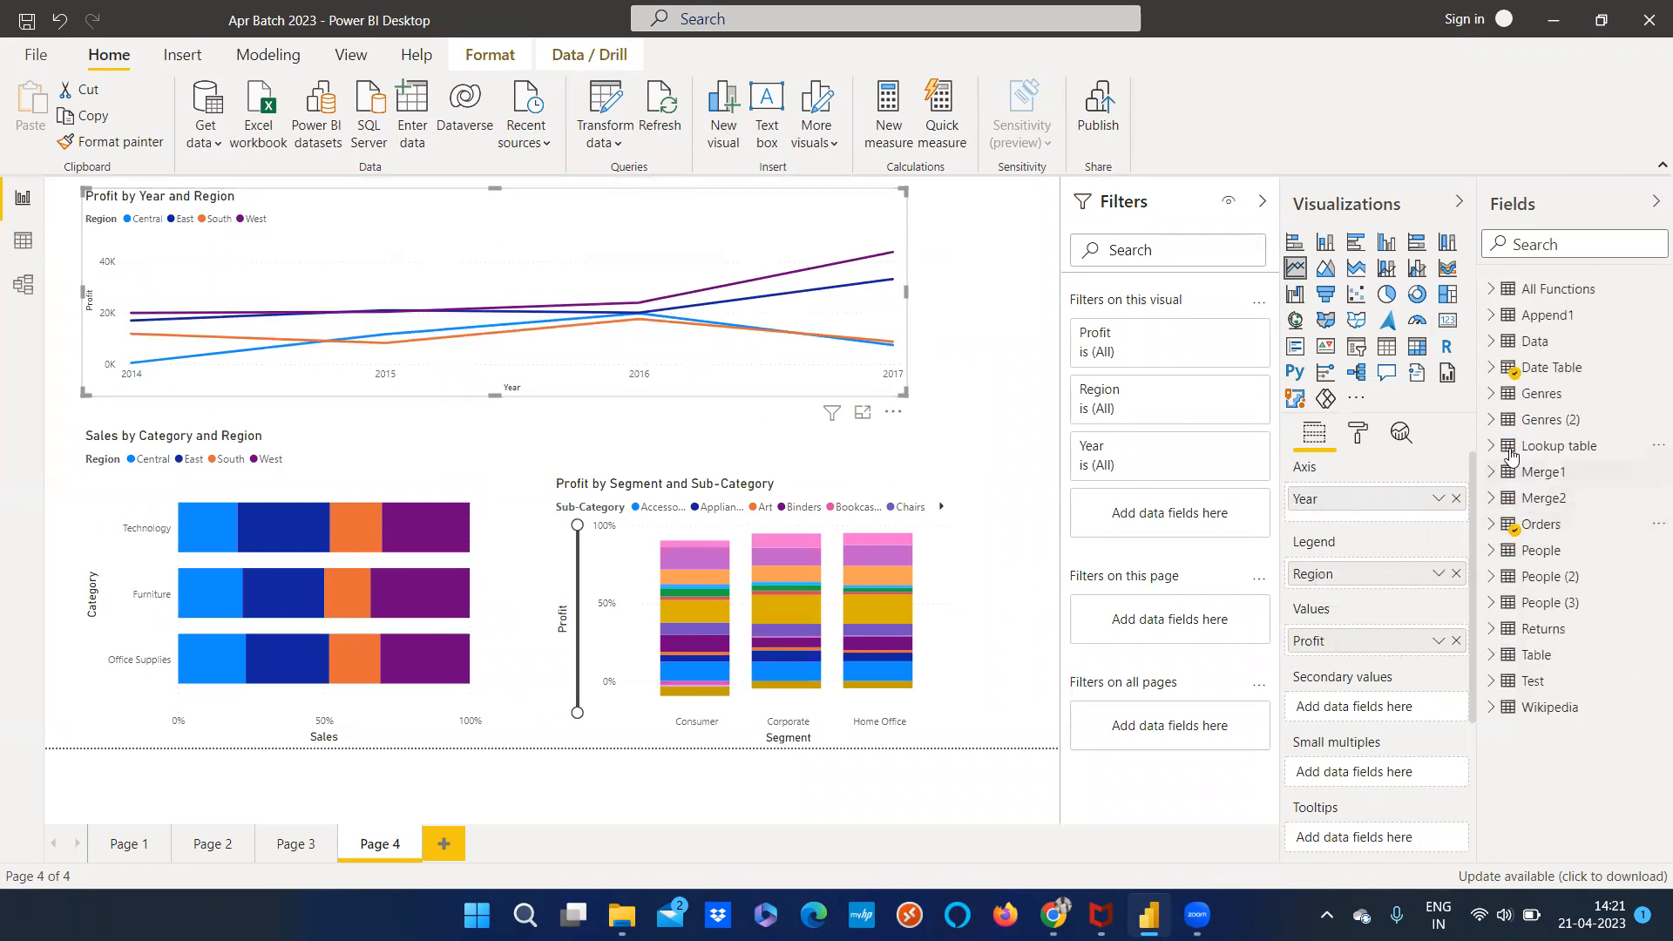
{"action": "left_click", "coordinate": [1492, 367]}
{"action": "scroll", "coordinate": [1584, 732], "scroll_direction": "down", "scroll_amount": 3}
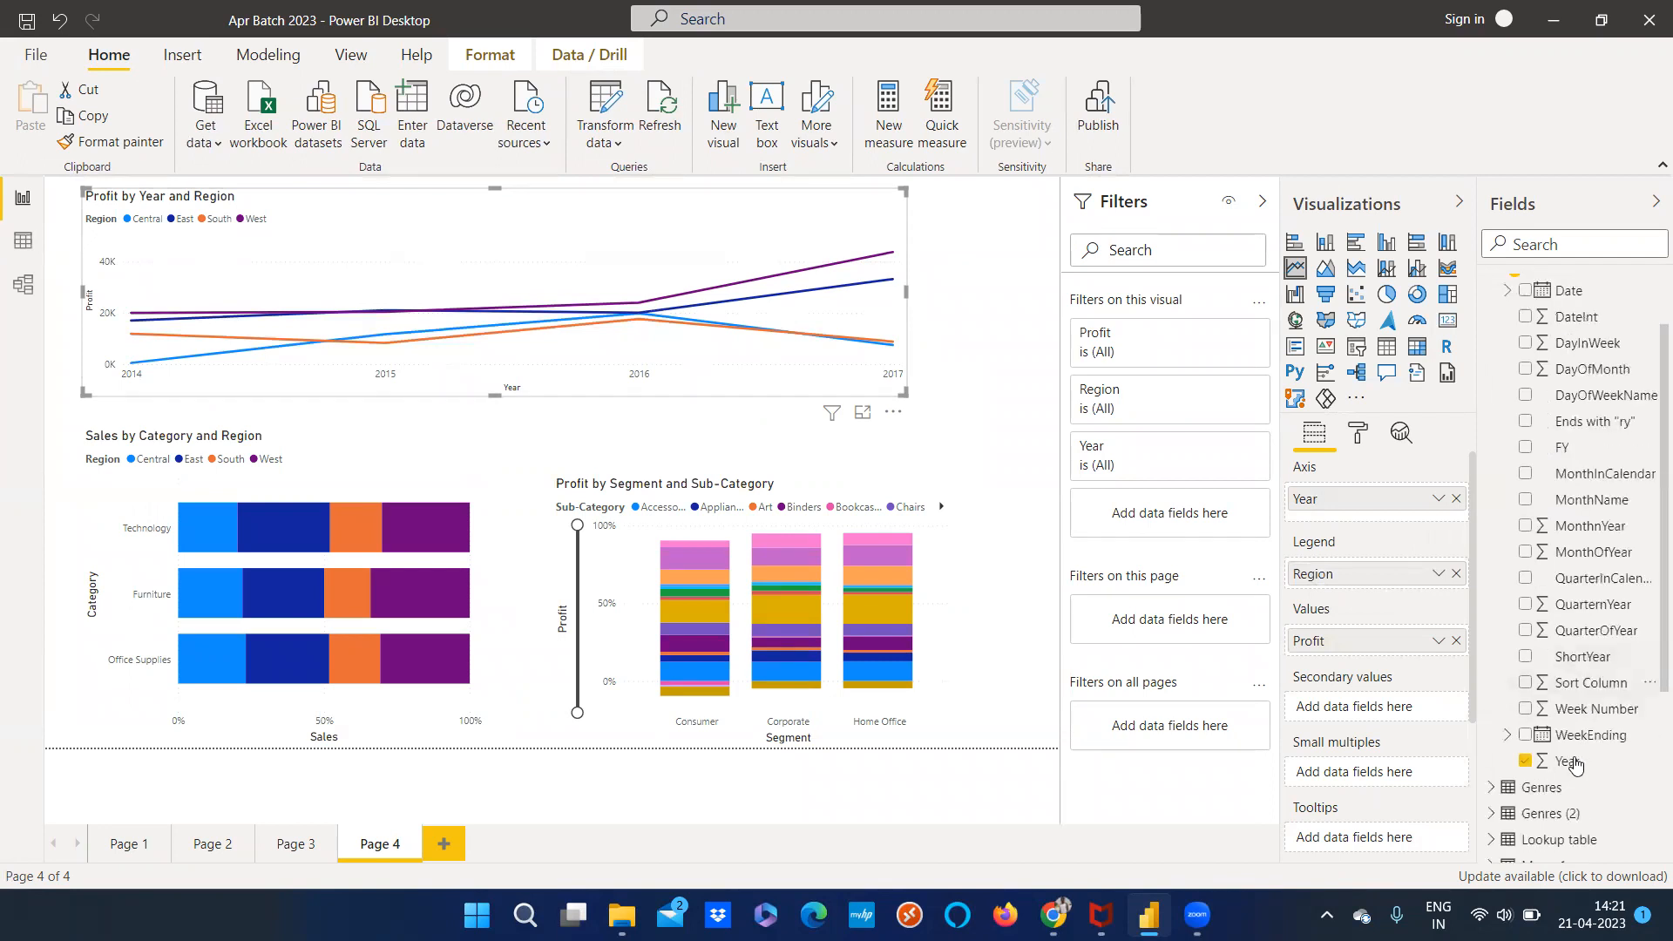
{"action": "left_click", "coordinate": [1582, 654]}
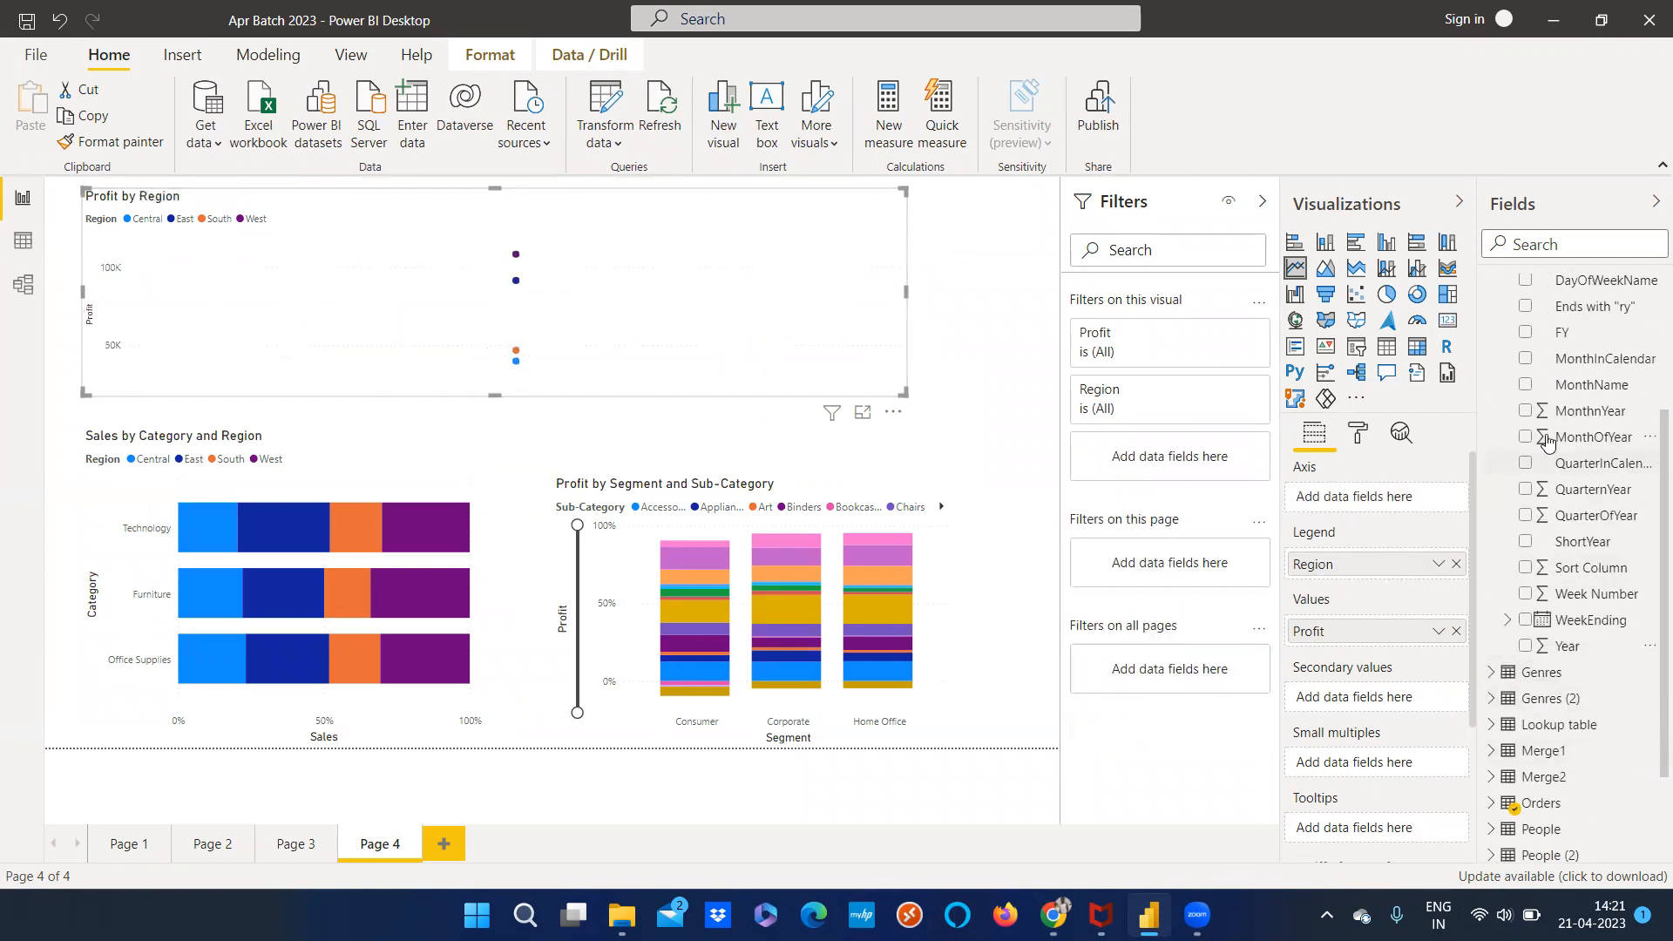
{"action": "left_click", "coordinate": [1527, 385]}
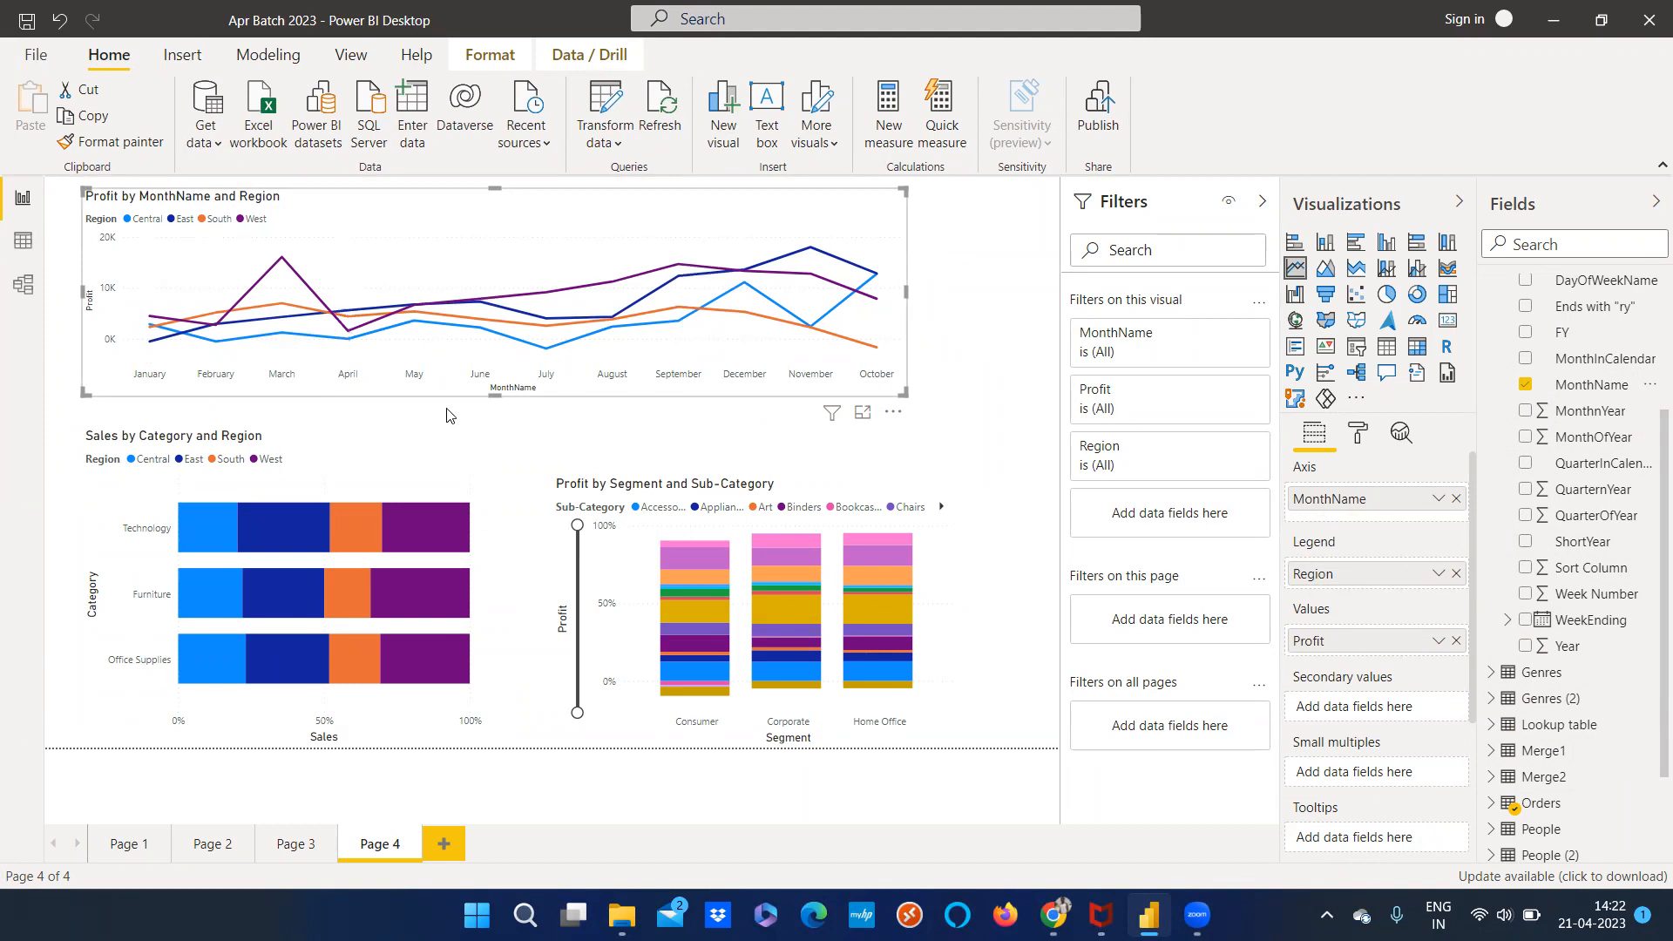
{"action": "left_click_drag", "start_coordinate": [893, 395], "coordinate": [896, 402]}
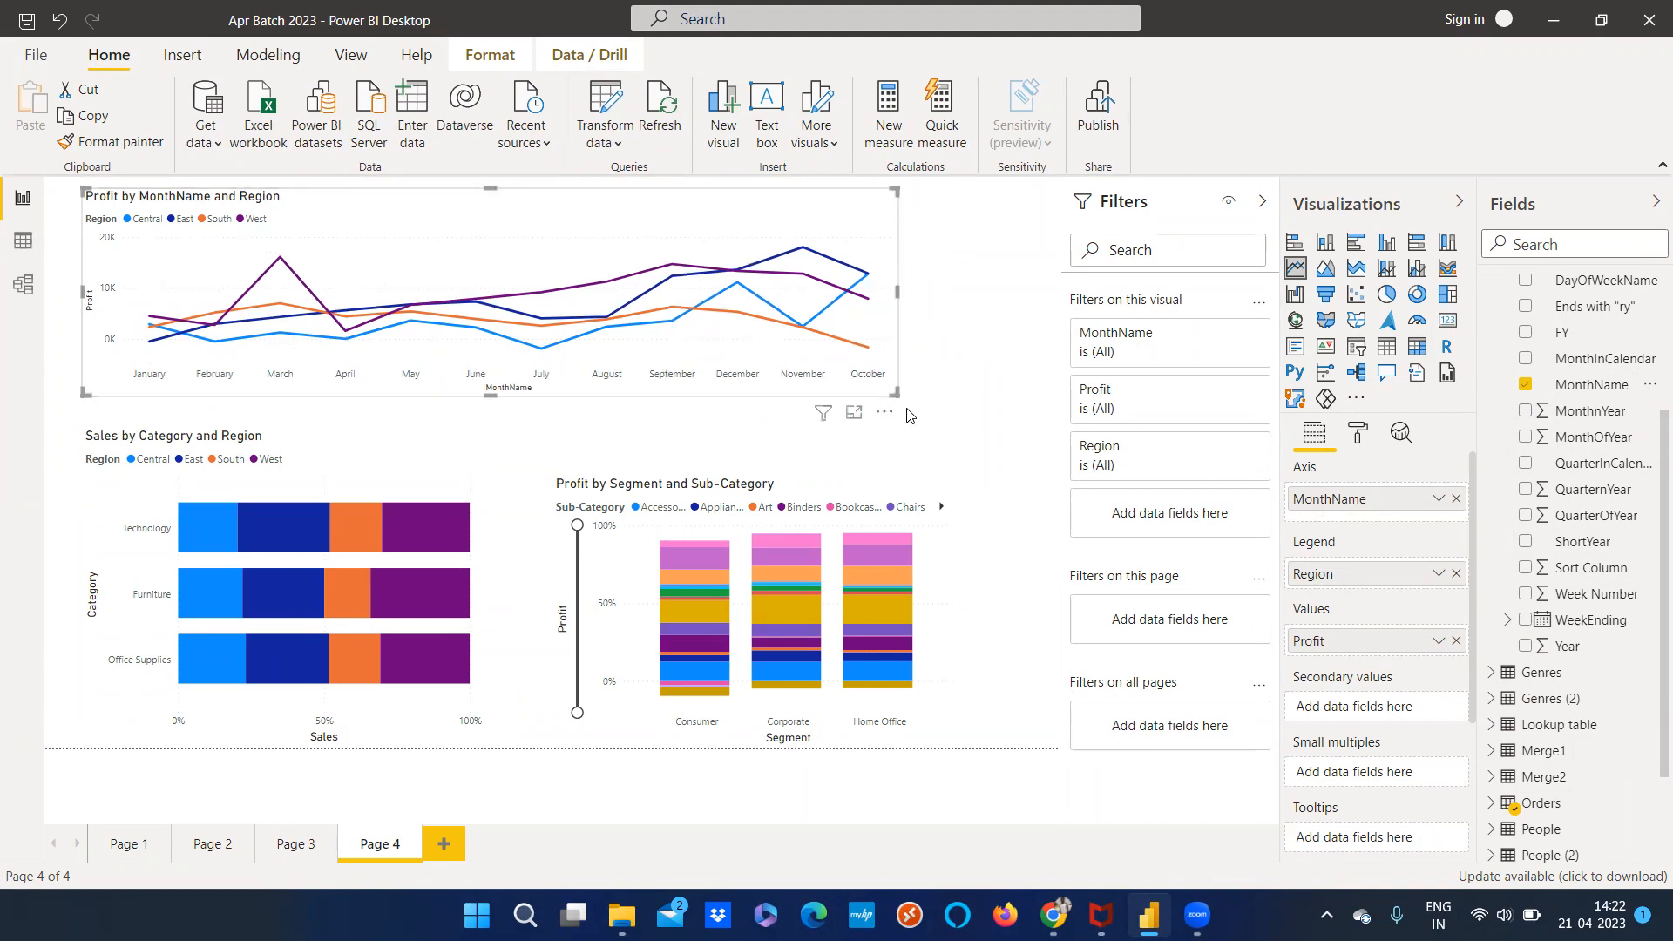
{"action": "scroll", "coordinate": [1595, 497], "scroll_direction": "up", "scroll_amount": 3}
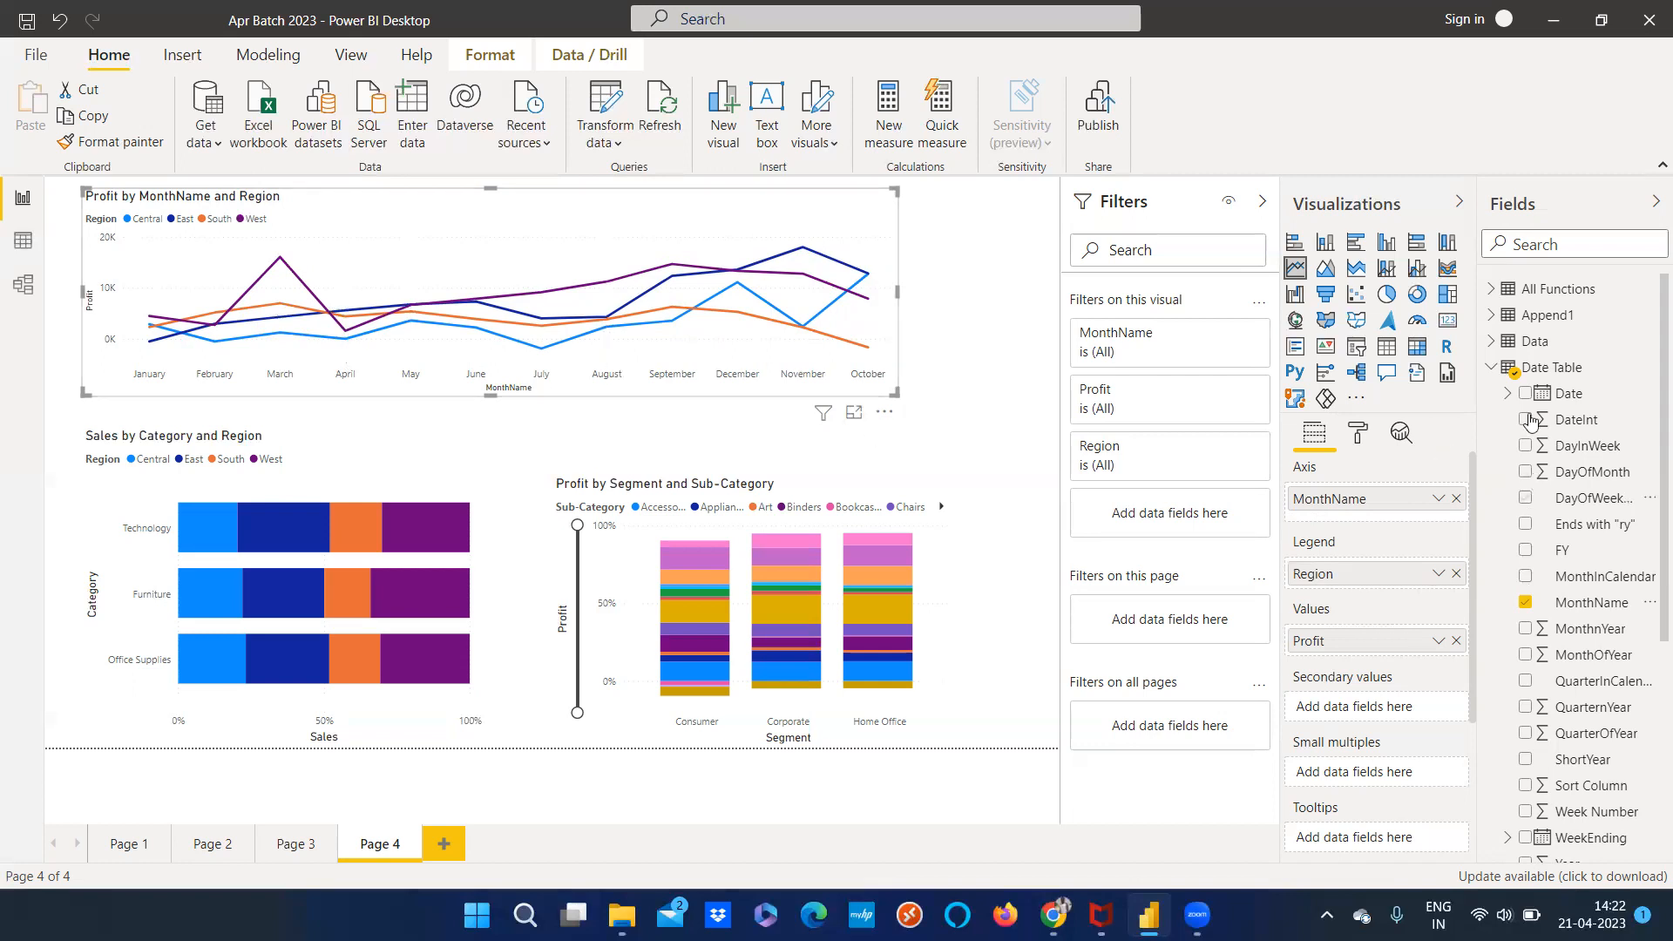
{"action": "left_click", "coordinate": [1492, 367]}
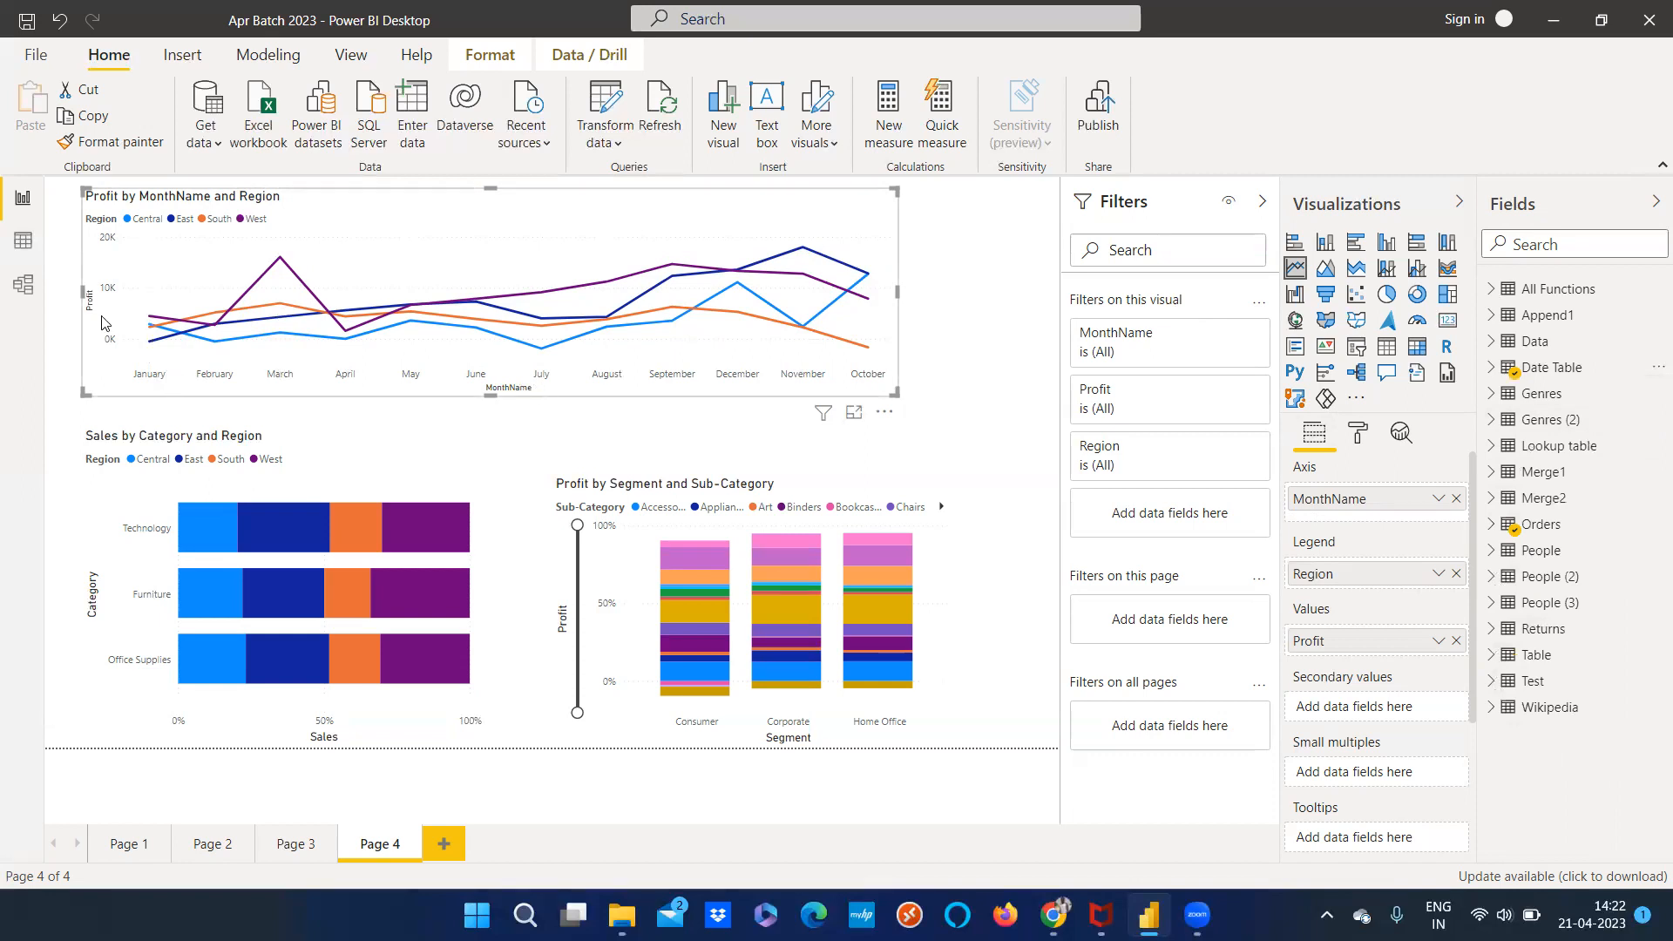
Examine the Order Date column and its filter dates in the Orders data, and compare them with the monthly profit chart
{"action": "left_click", "coordinate": [22, 239]}
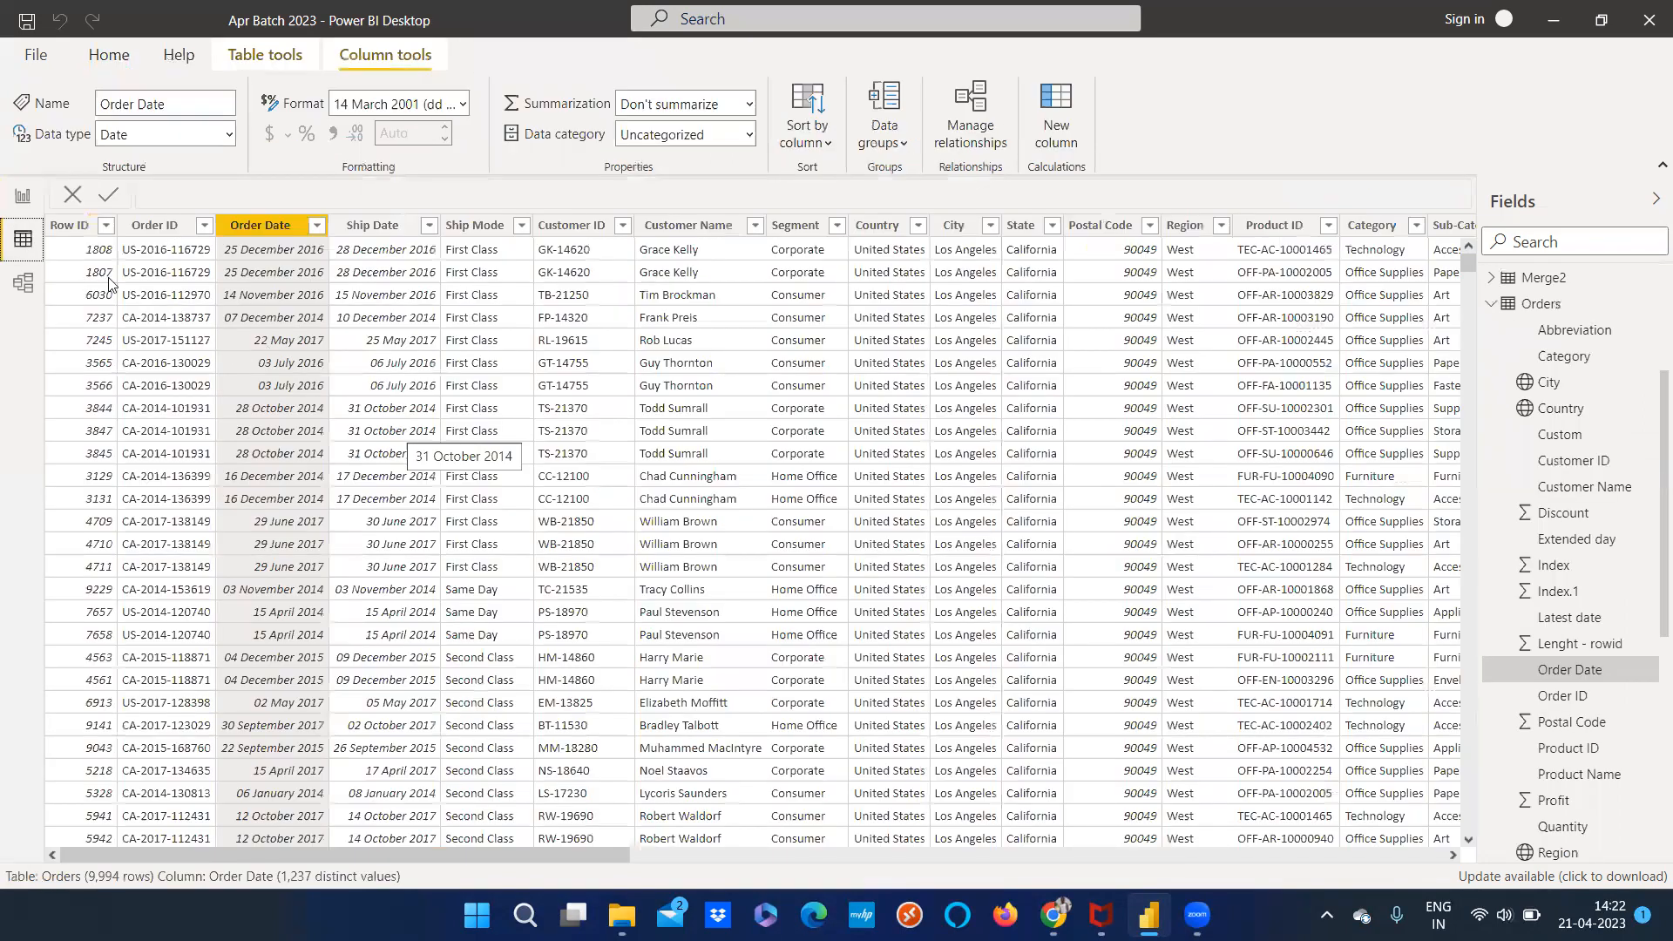
{"action": "left_click", "coordinate": [23, 197]}
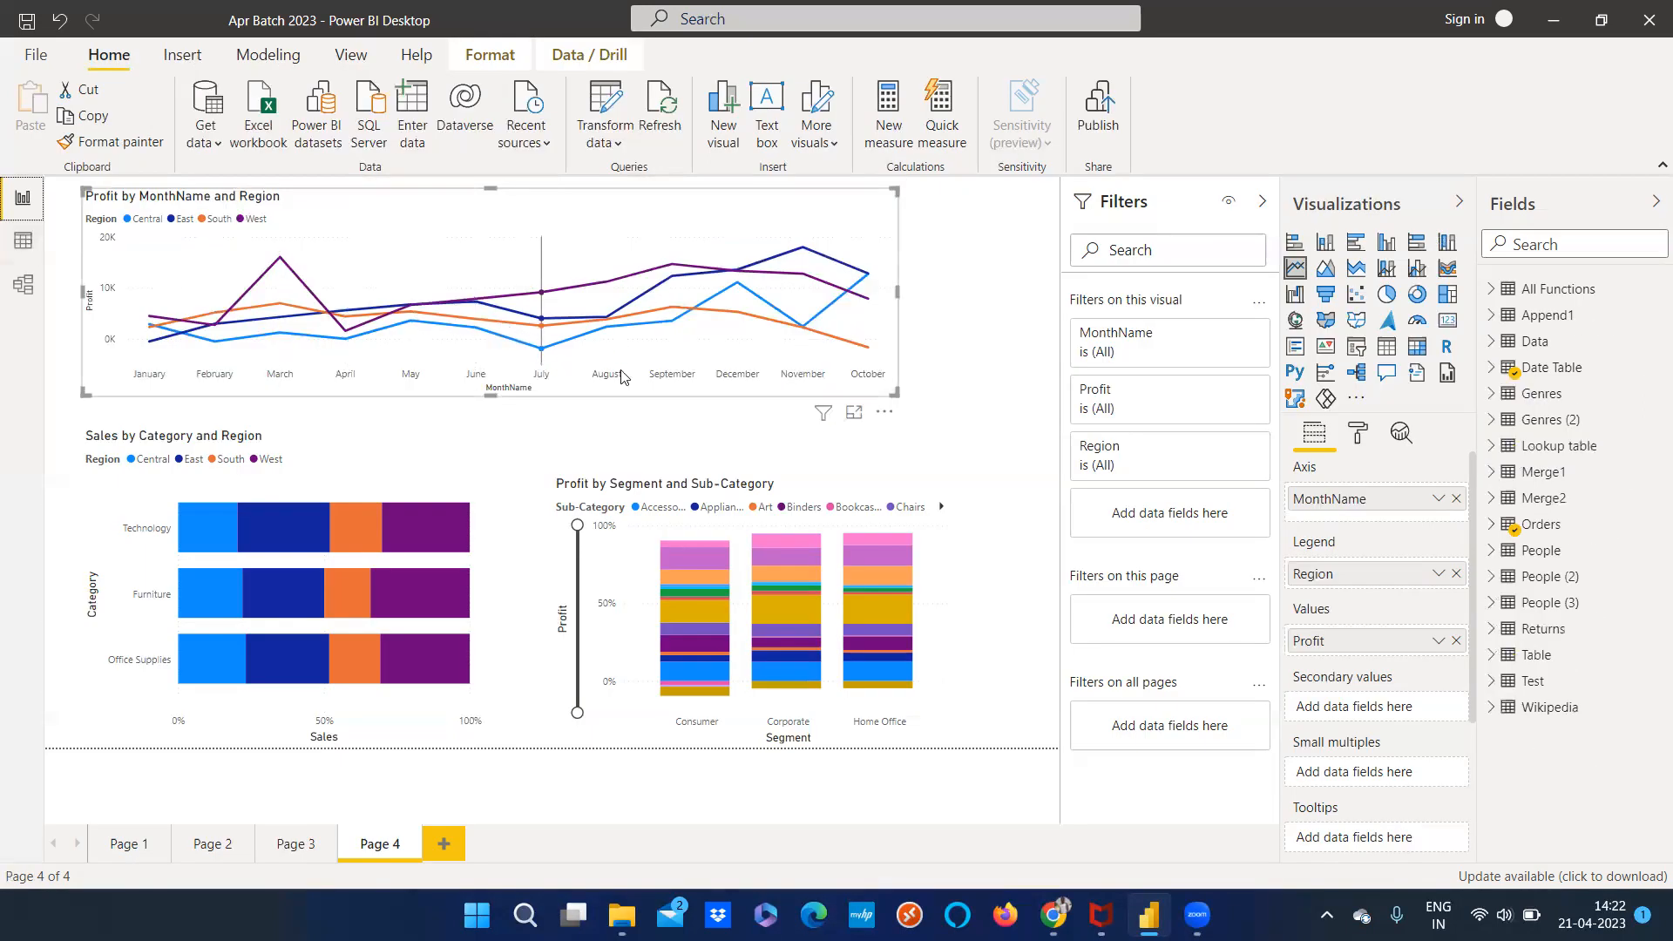
{"action": "mouse_move", "coordinate": [662, 352]}
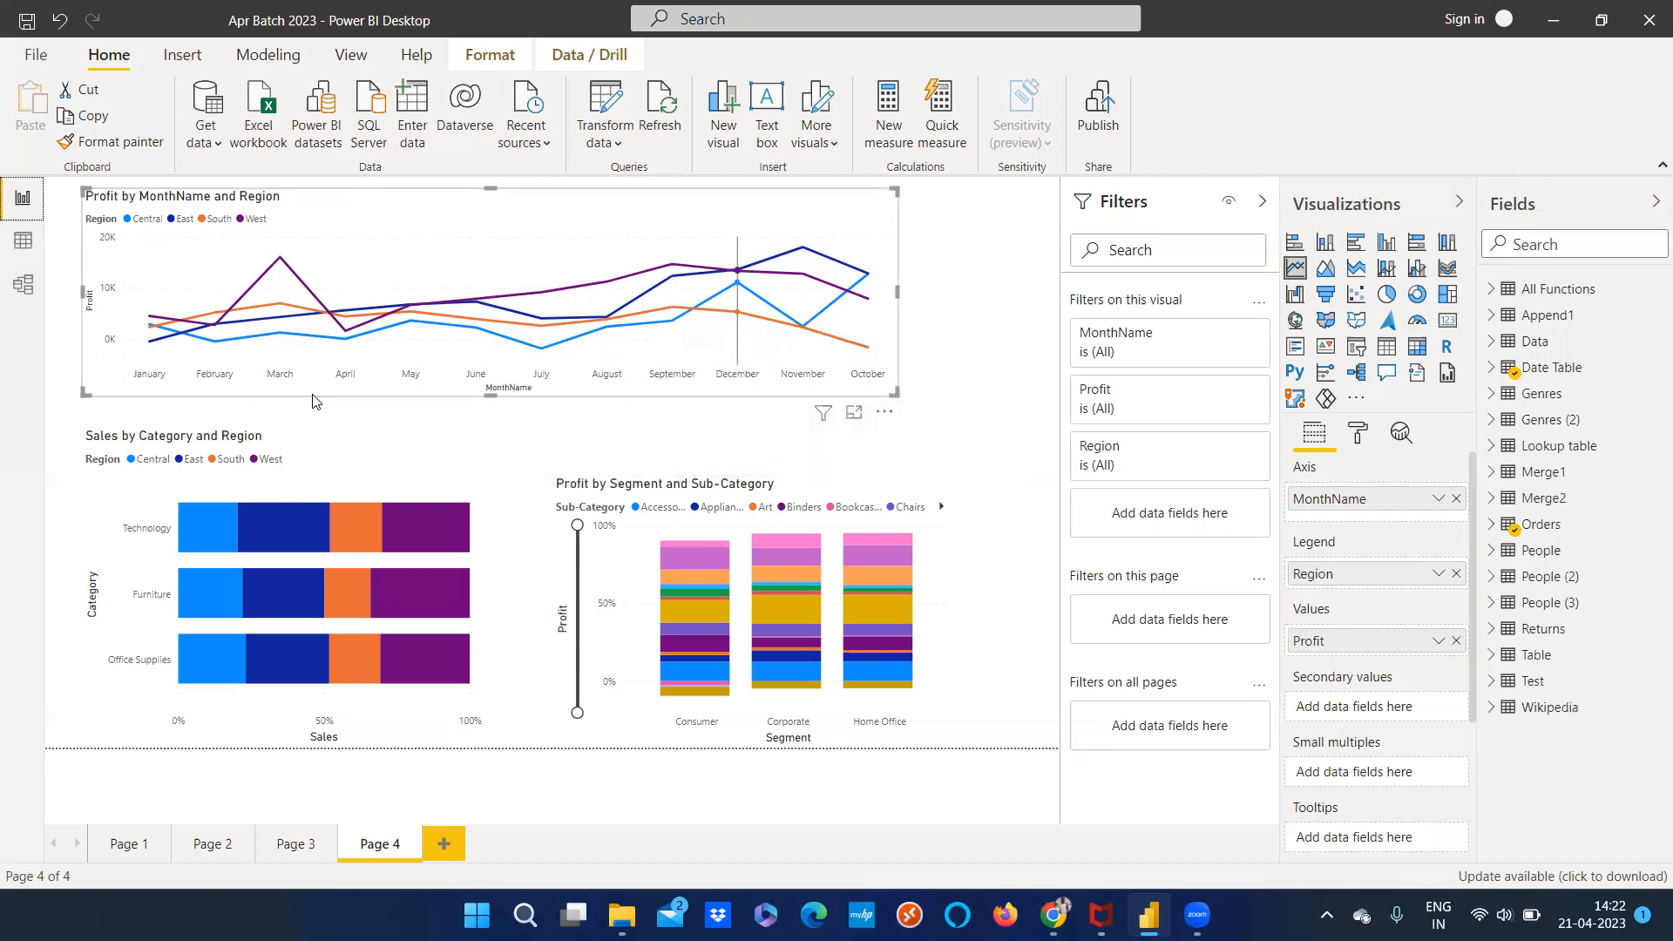
{"action": "left_click", "coordinate": [24, 284]}
{"action": "left_click", "coordinate": [23, 240]}
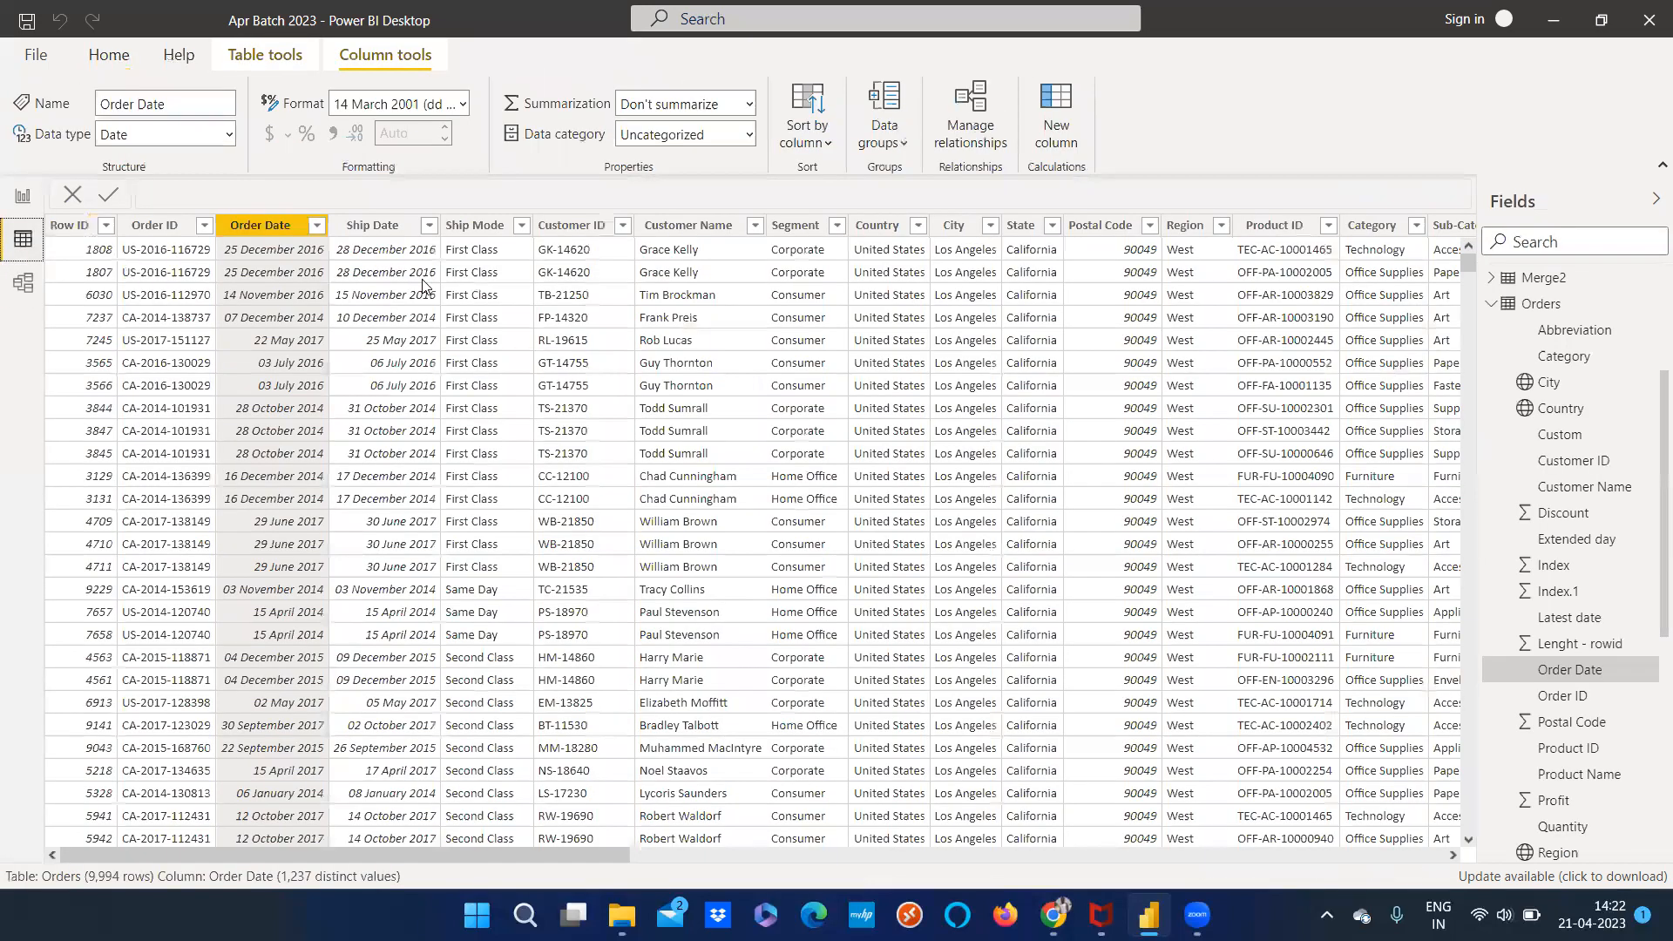
{"action": "left_click", "coordinate": [318, 226]}
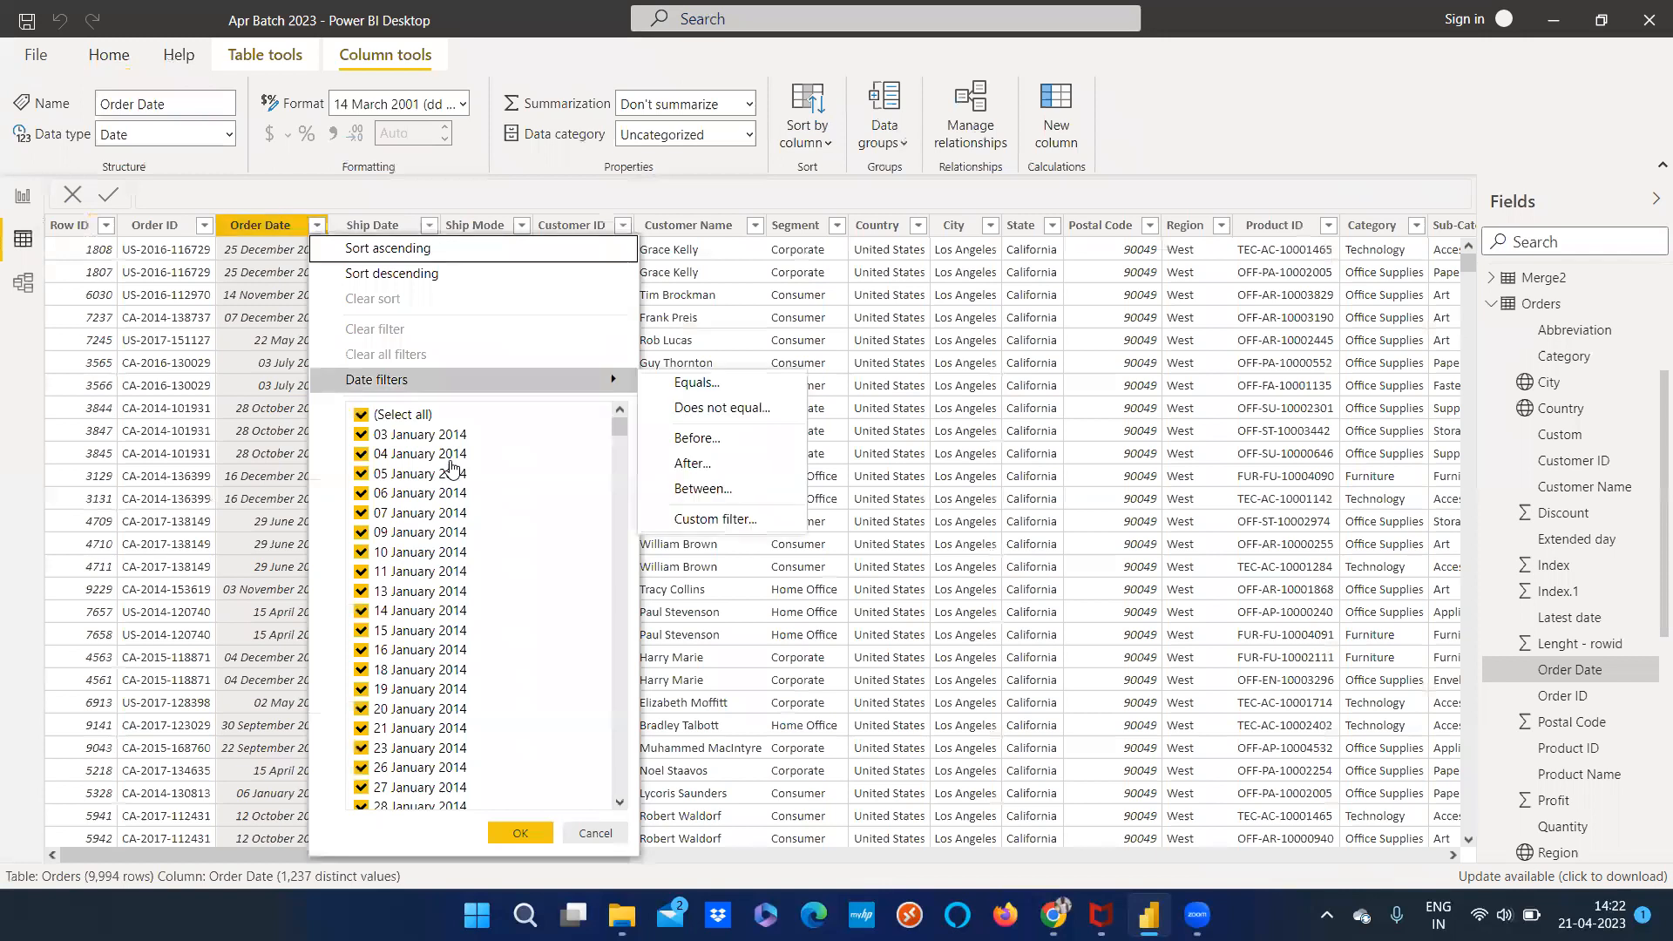
{"action": "mouse_move", "coordinate": [620, 422]}
{"action": "left_mouse_down"}
{"action": "mouse_move", "coordinate": [629, 788]}
{"action": "mouse_move", "coordinate": [621, 422]}
{"action": "left_mouse_up"}
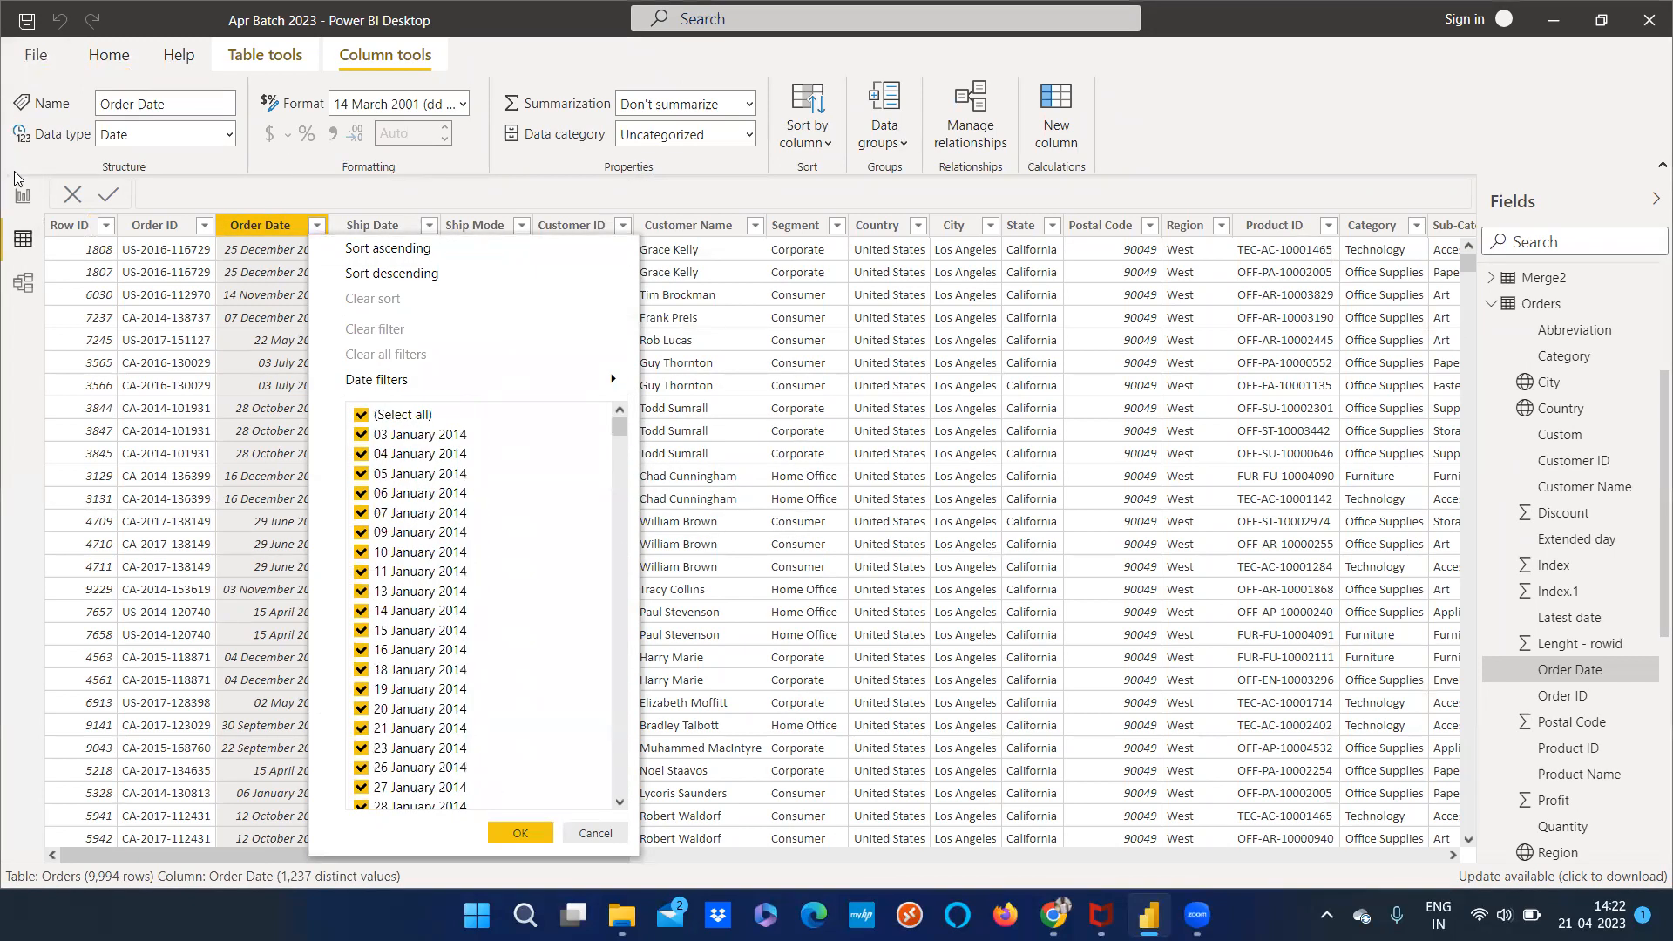
{"action": "left_click", "coordinate": [24, 197]}
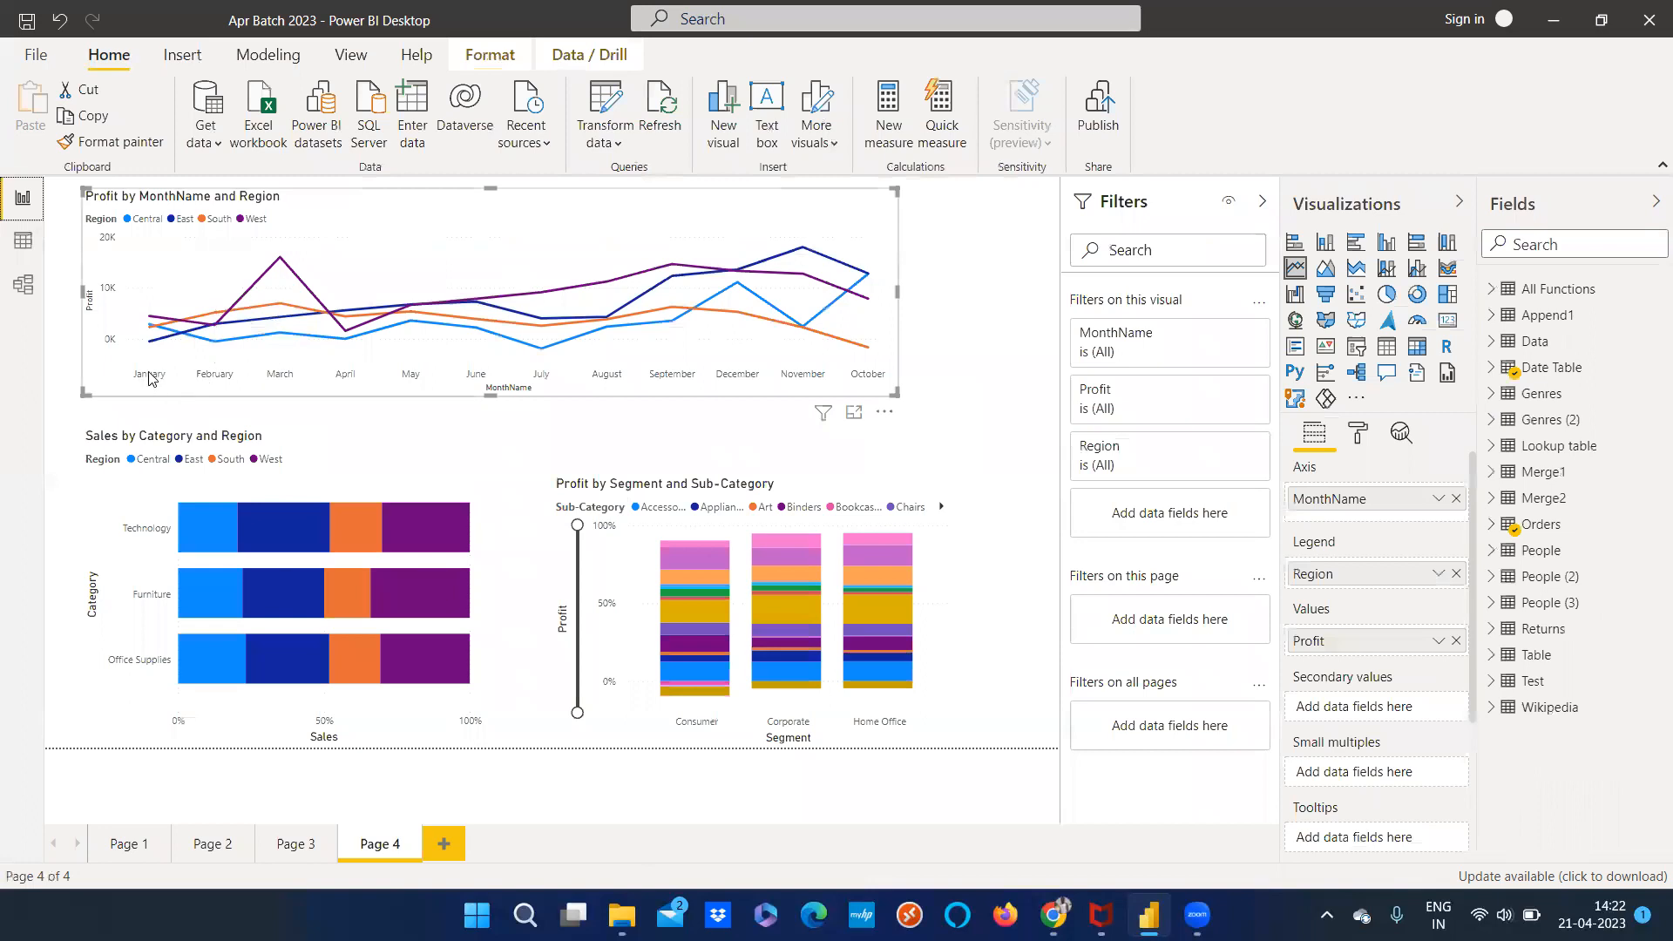
{"action": "mouse_move", "coordinate": [156, 357]}
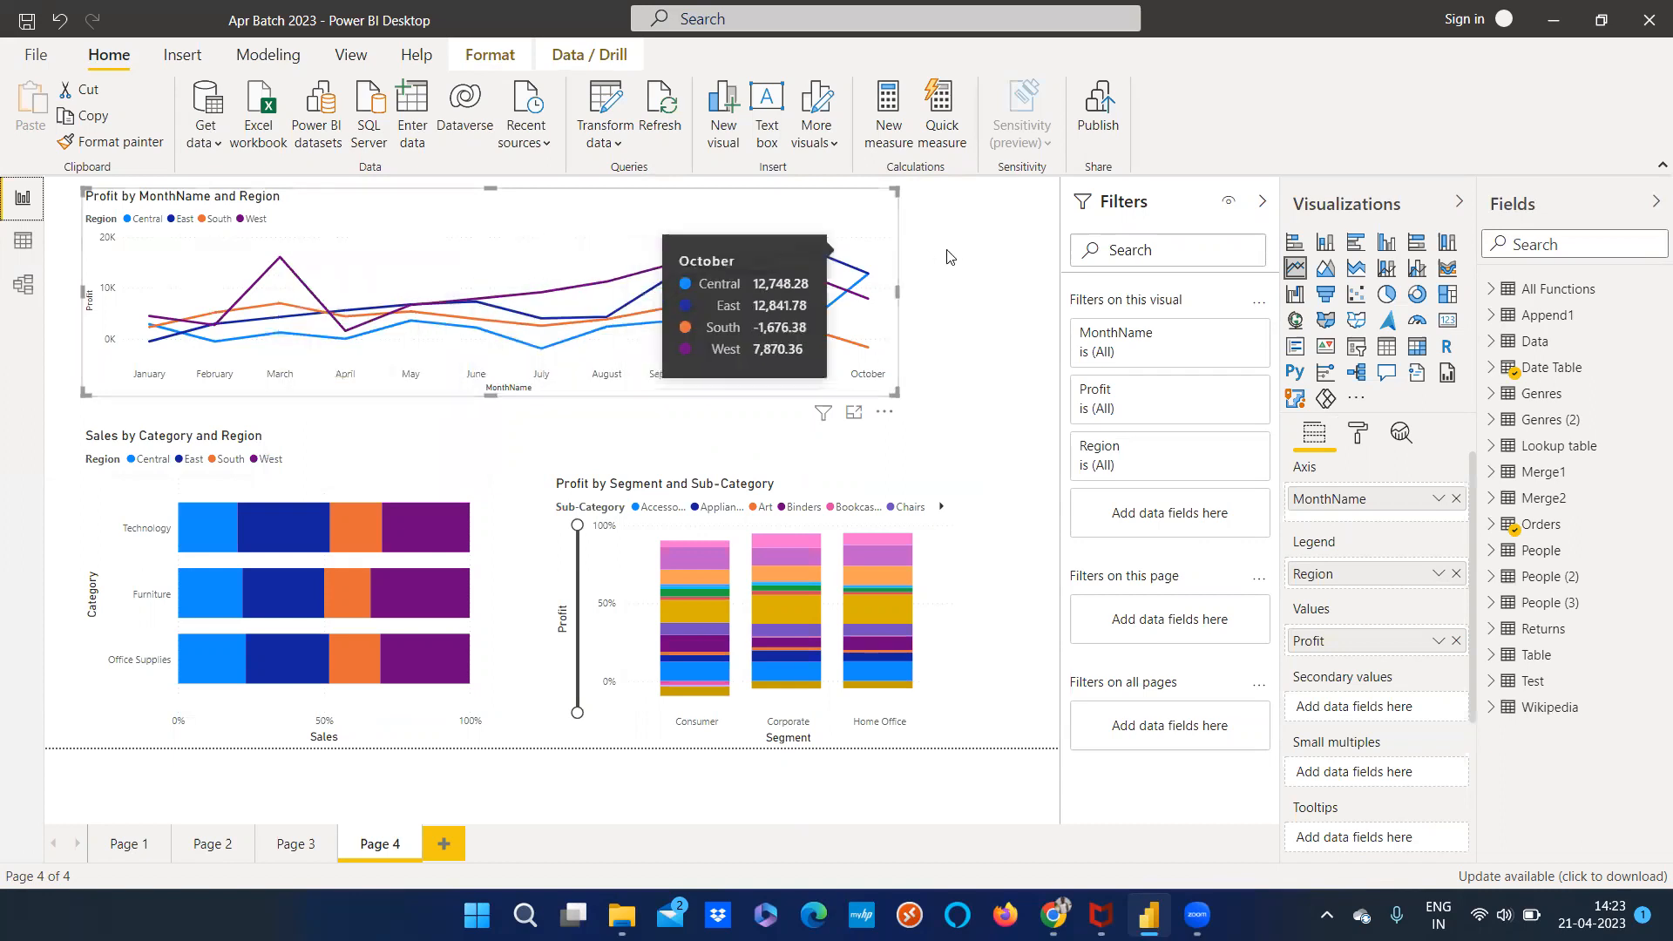
Narrow the Profit by MonthName and Region chart and add a slicer beside it on Year from Date Table
{"action": "left_click_drag", "start_coordinate": [897, 390], "coordinate": [856, 386]}
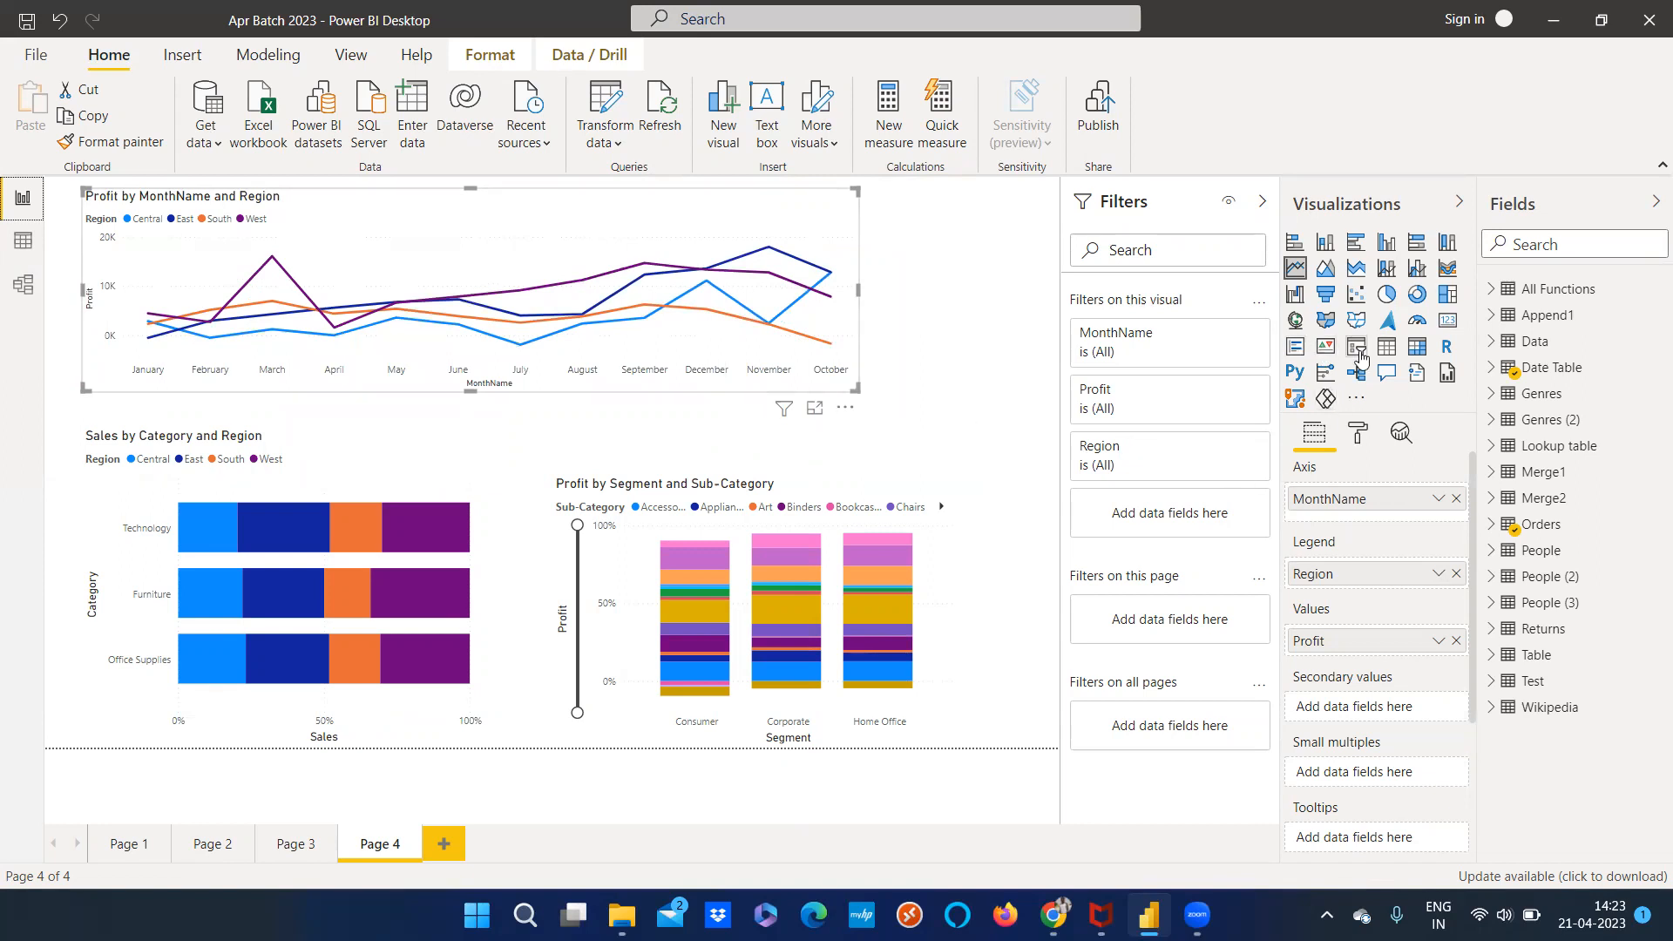
{"action": "left_click_drag", "start_coordinate": [858, 390], "coordinate": [757, 405]}
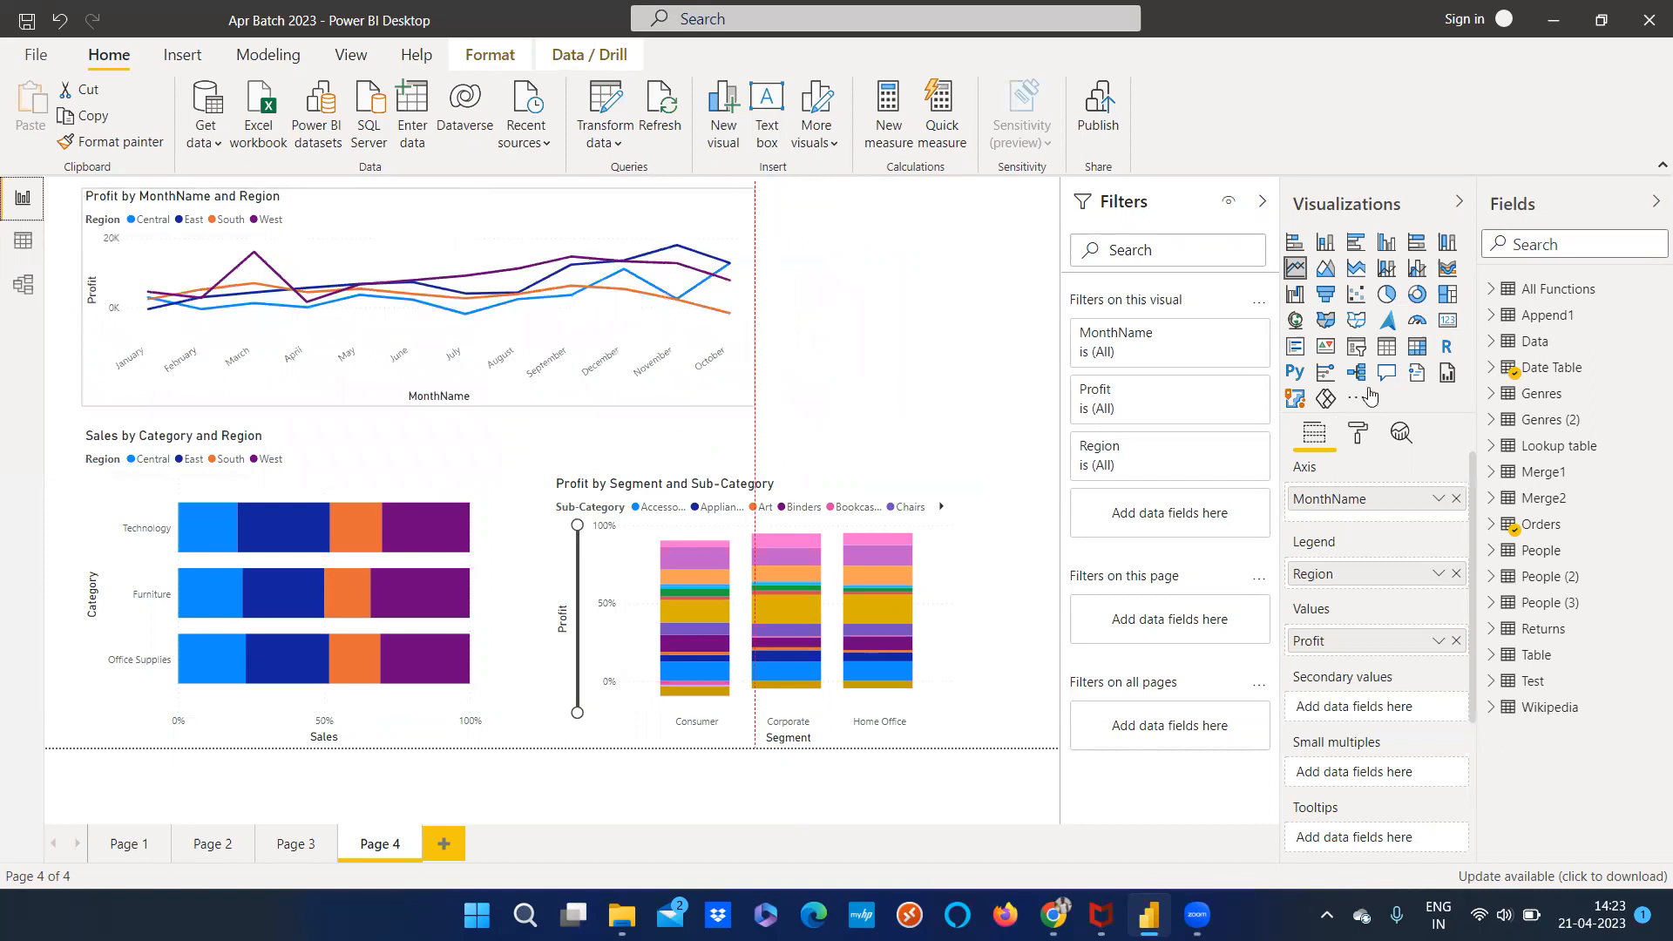
{"action": "left_click", "coordinate": [1356, 346]}
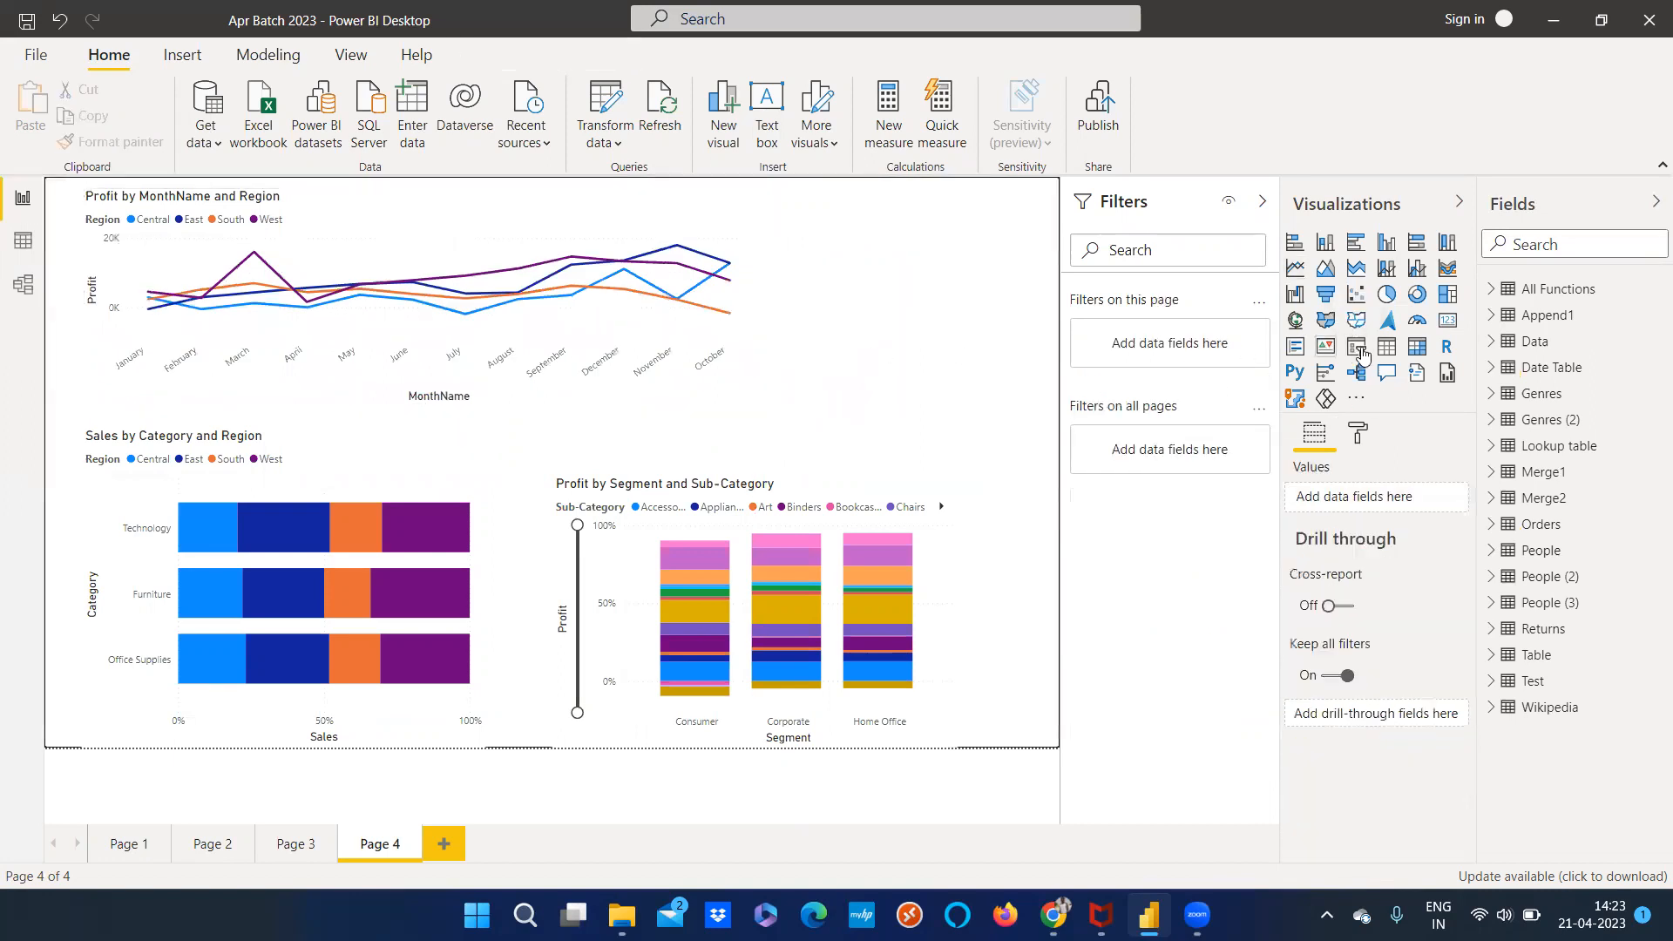
{"action": "left_click_drag", "start_coordinate": [947, 394], "coordinate": [947, 282]}
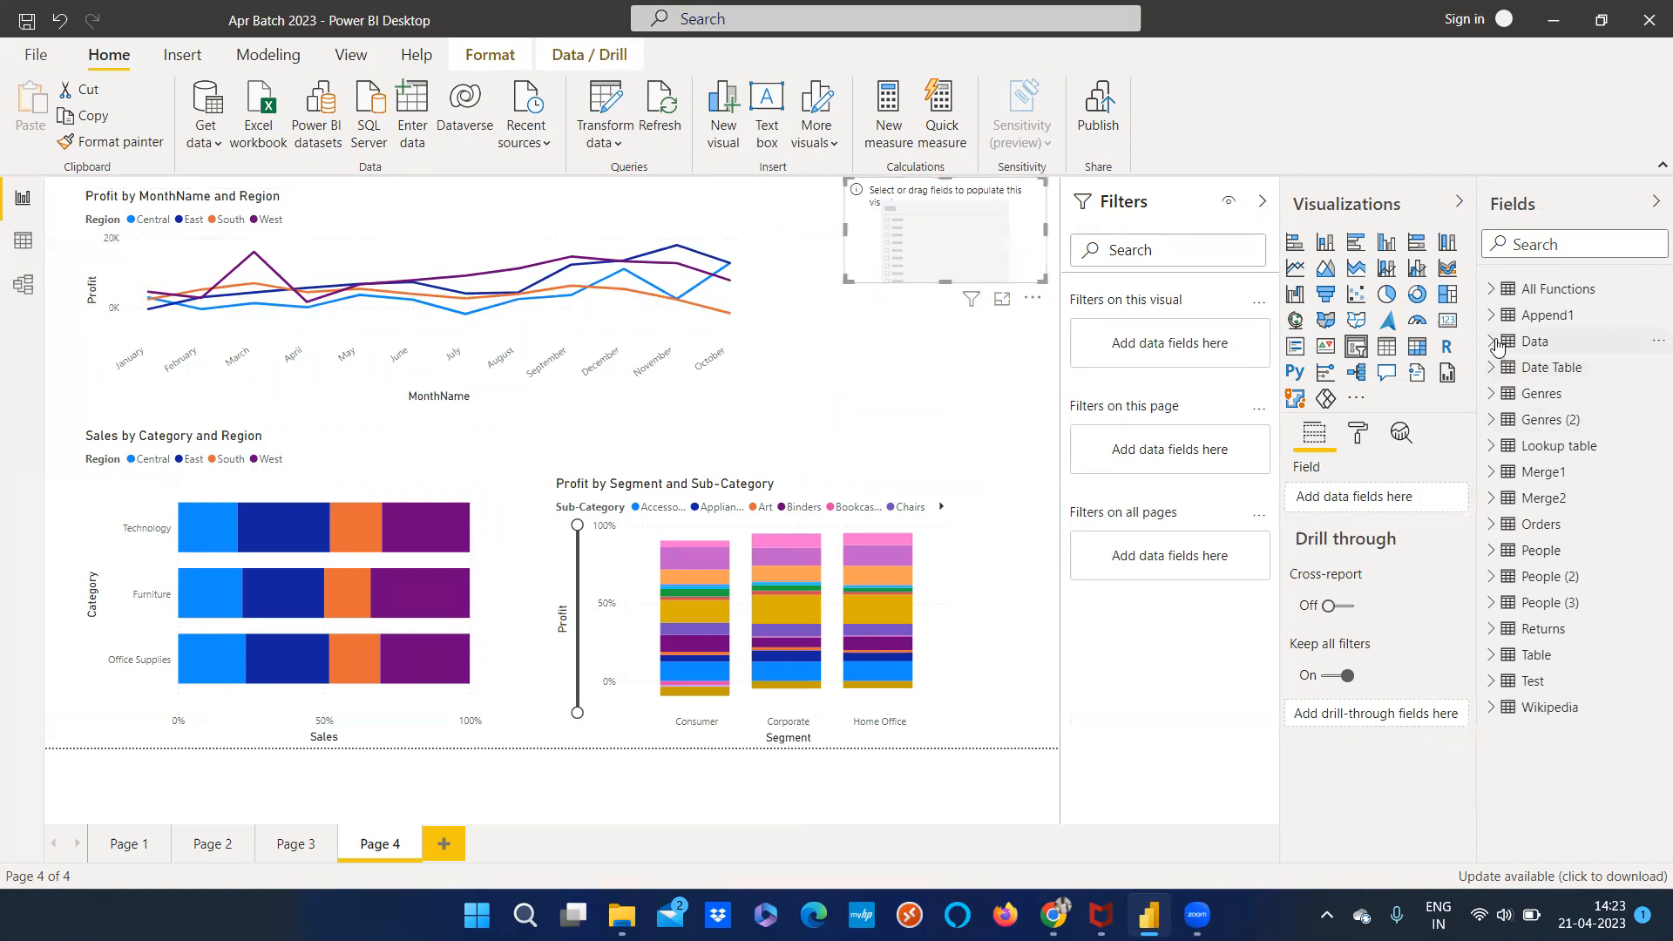
{"action": "left_click", "coordinate": [1492, 367]}
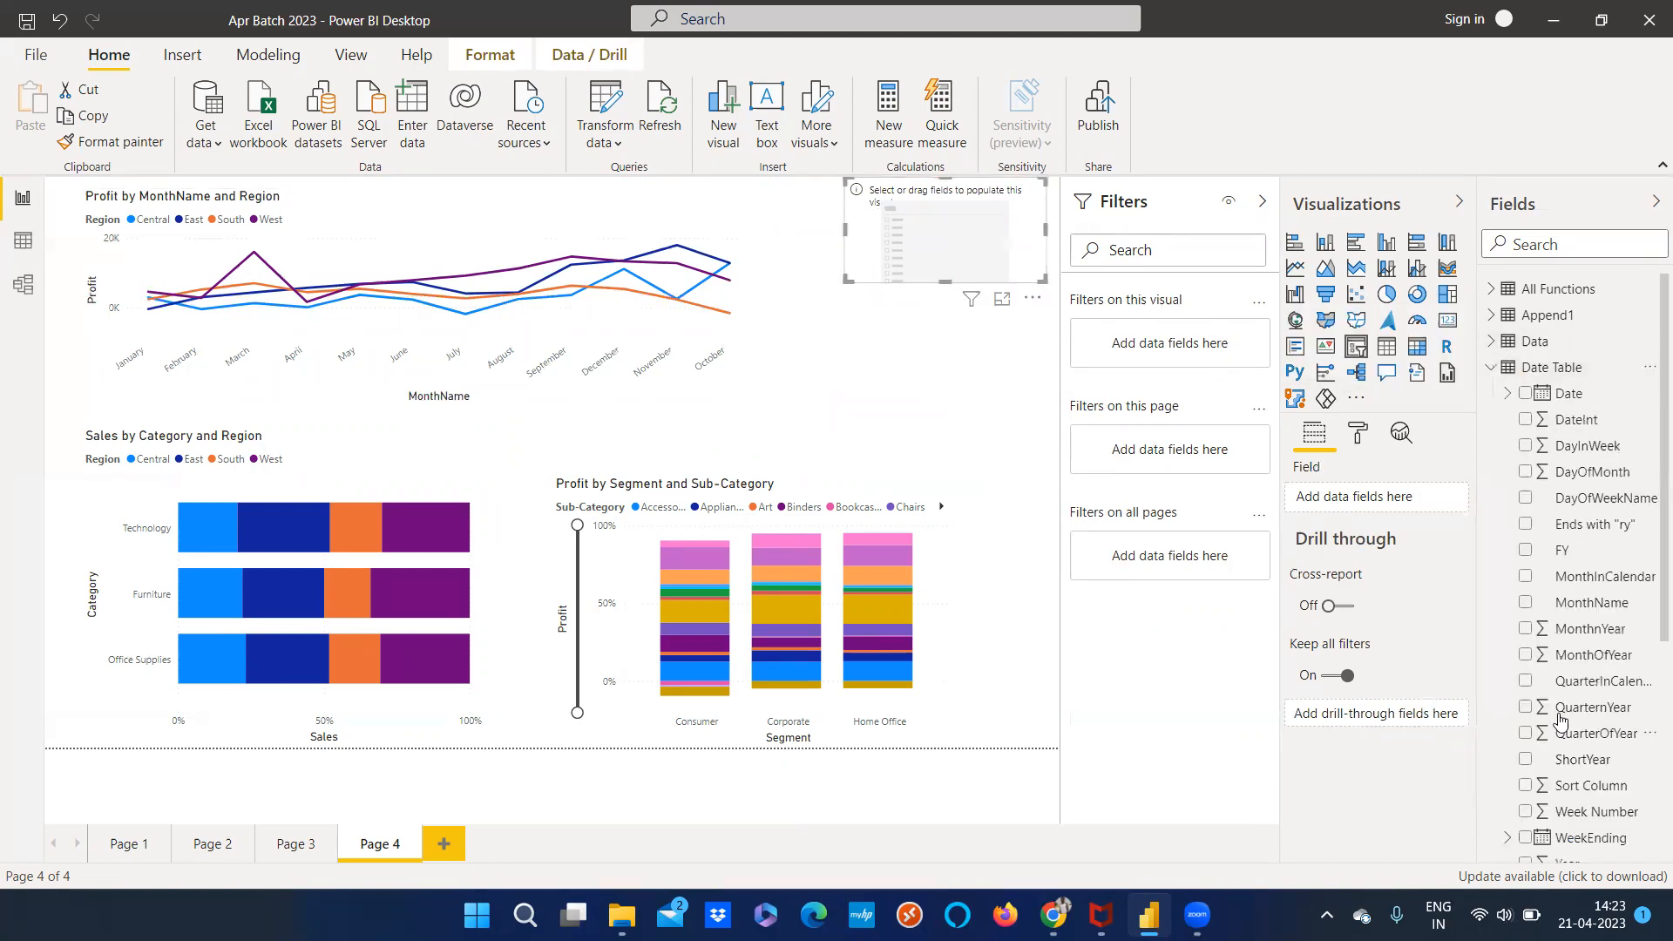
{"action": "scroll", "coordinate": [1569, 540], "scroll_direction": "down", "scroll_amount": 5}
{"action": "left_click", "coordinate": [1568, 540]}
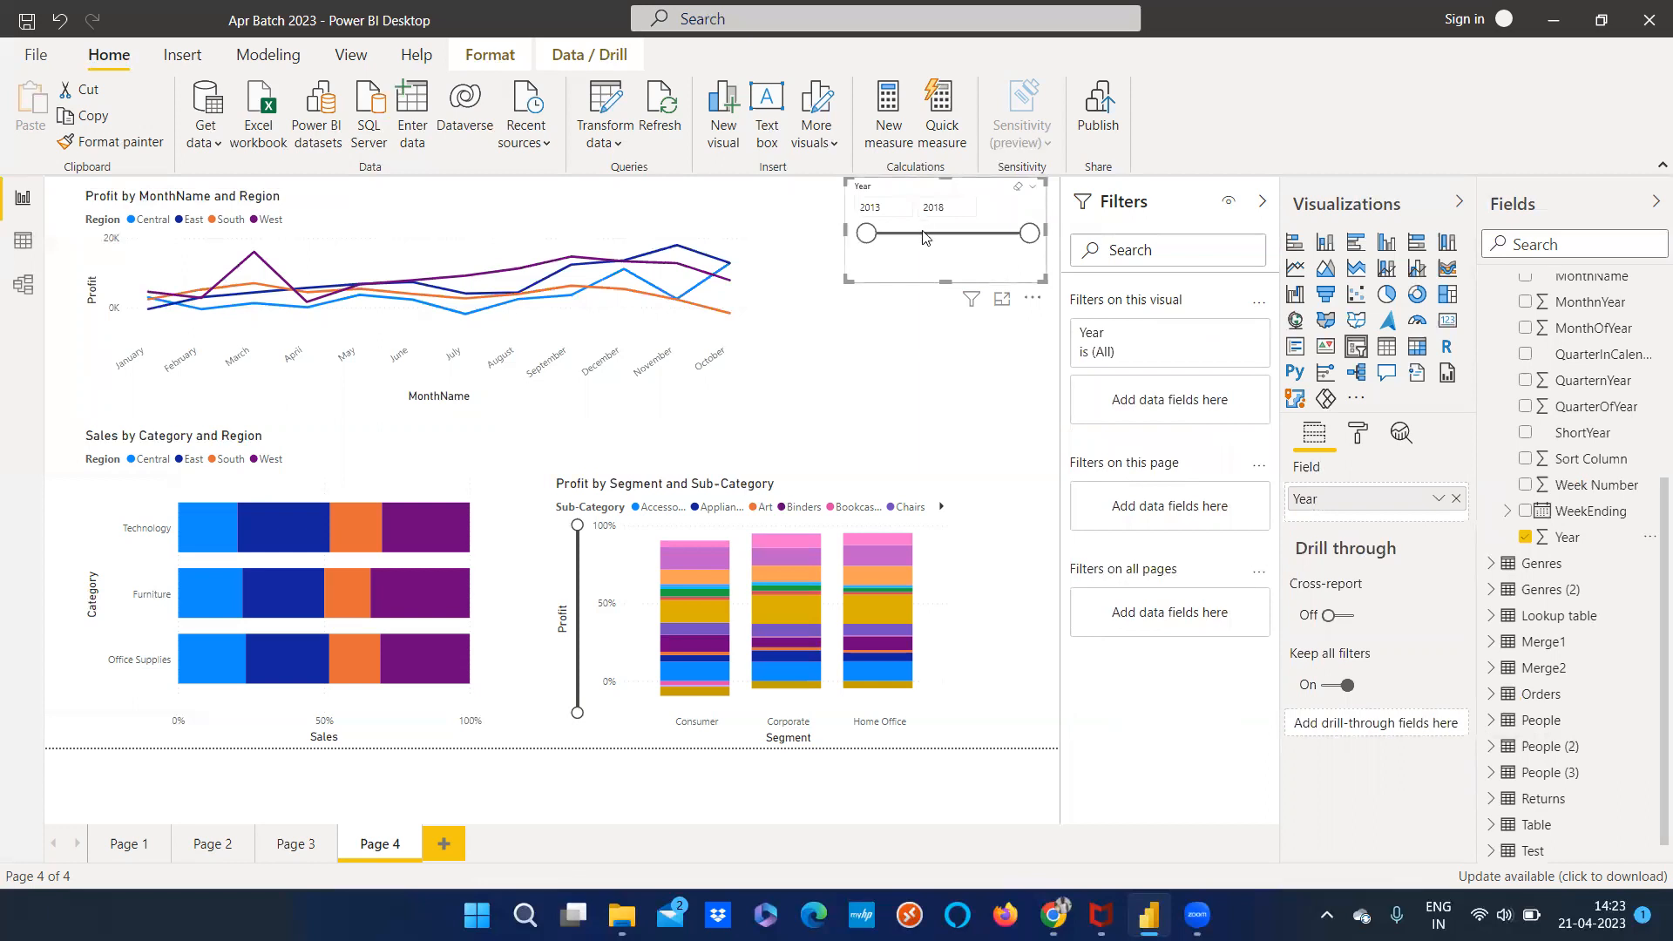
Set the Year slicer's end year to 2014 and, after checking the October profits, to 2015
{"action": "left_click", "coordinate": [921, 211]}
{"action": "type", "text": "21"}
{"action": "key", "text": "Return"}
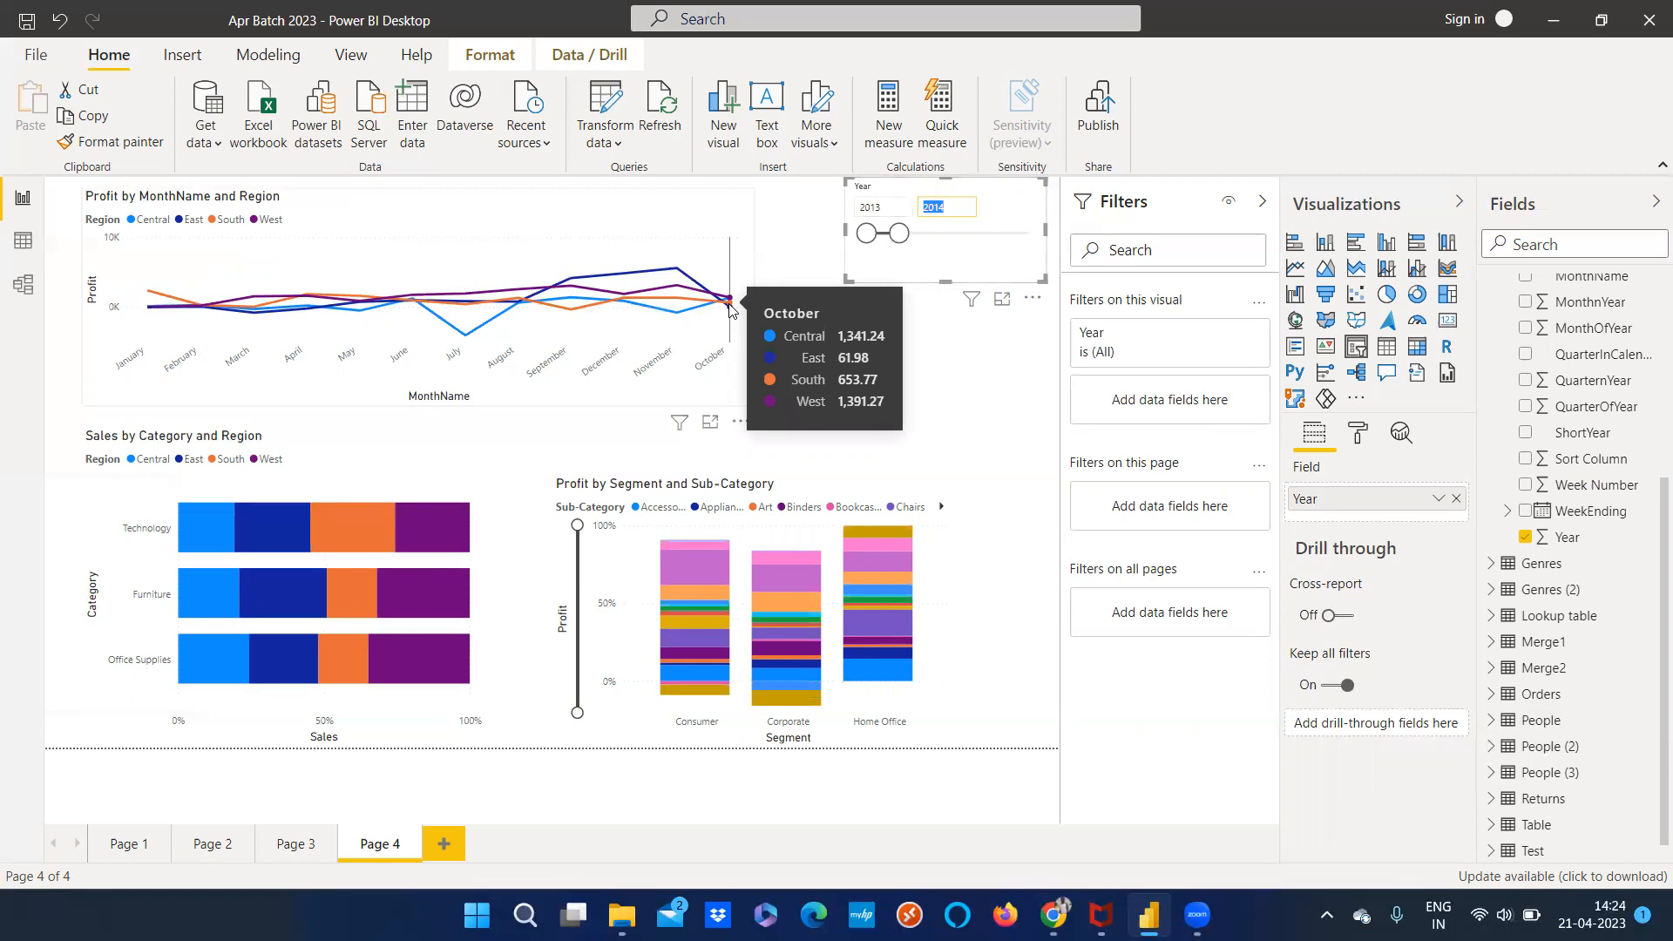
{"action": "left_click", "coordinate": [957, 209]}
{"action": "key", "text": "Return"}
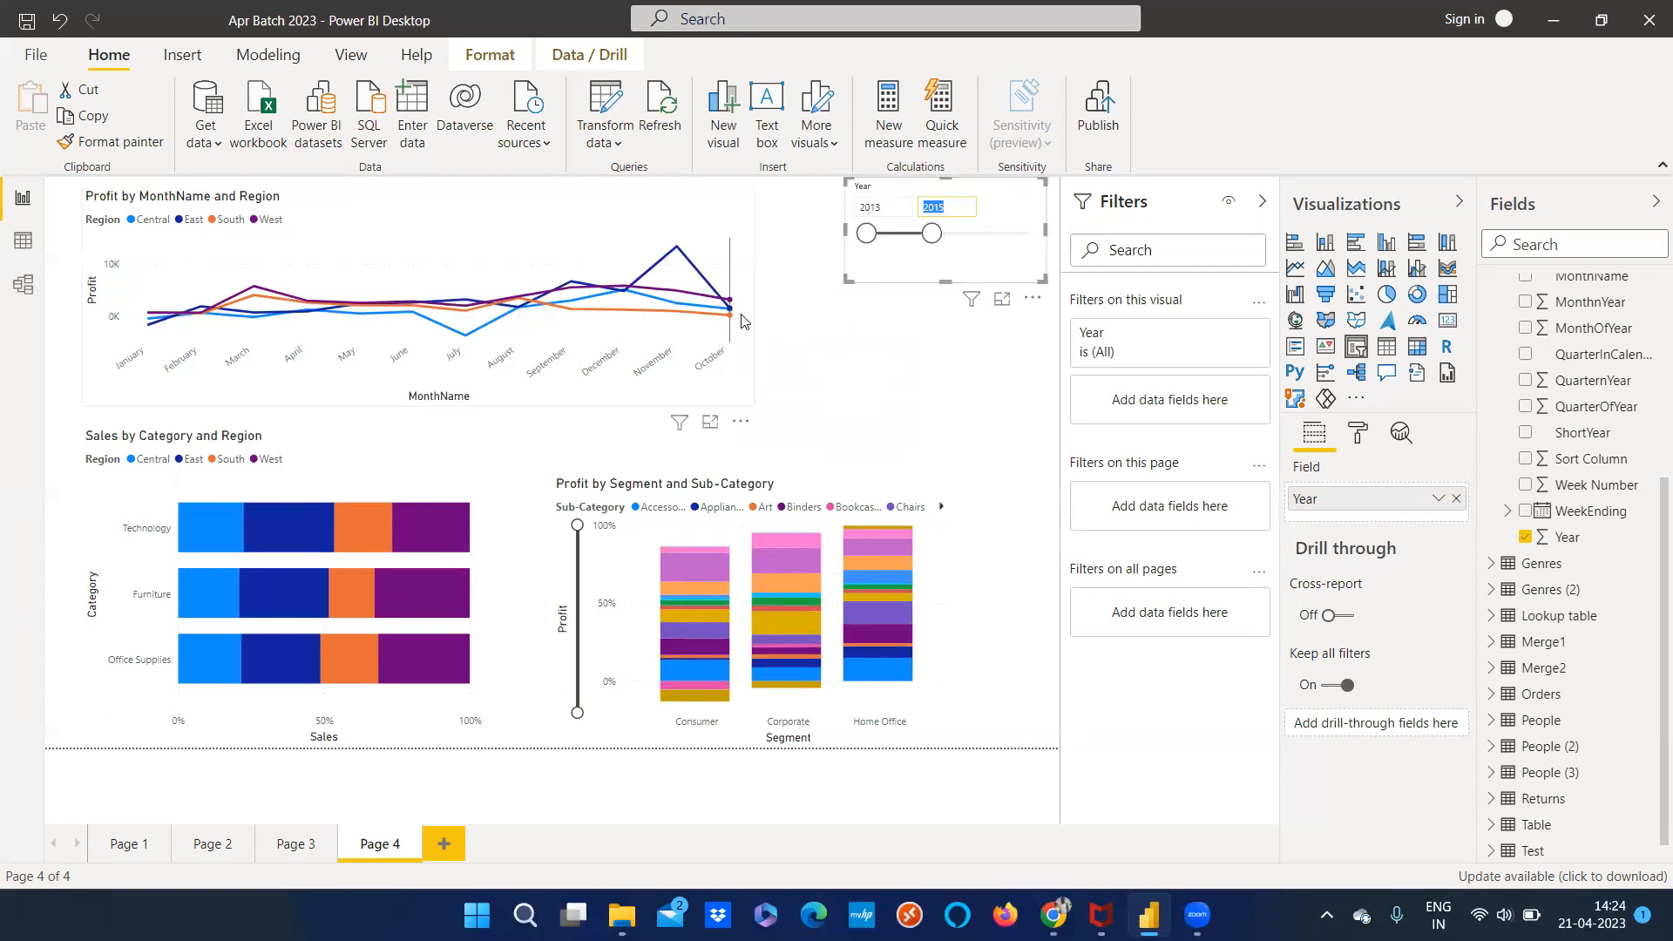
{"action": "mouse_move", "coordinate": [747, 324]}
Make the Year slicer narrower and move it closer to the line chart and slightly lower
{"action": "scroll", "coordinate": [1552, 593], "scroll_direction": "up", "scroll_amount": 5}
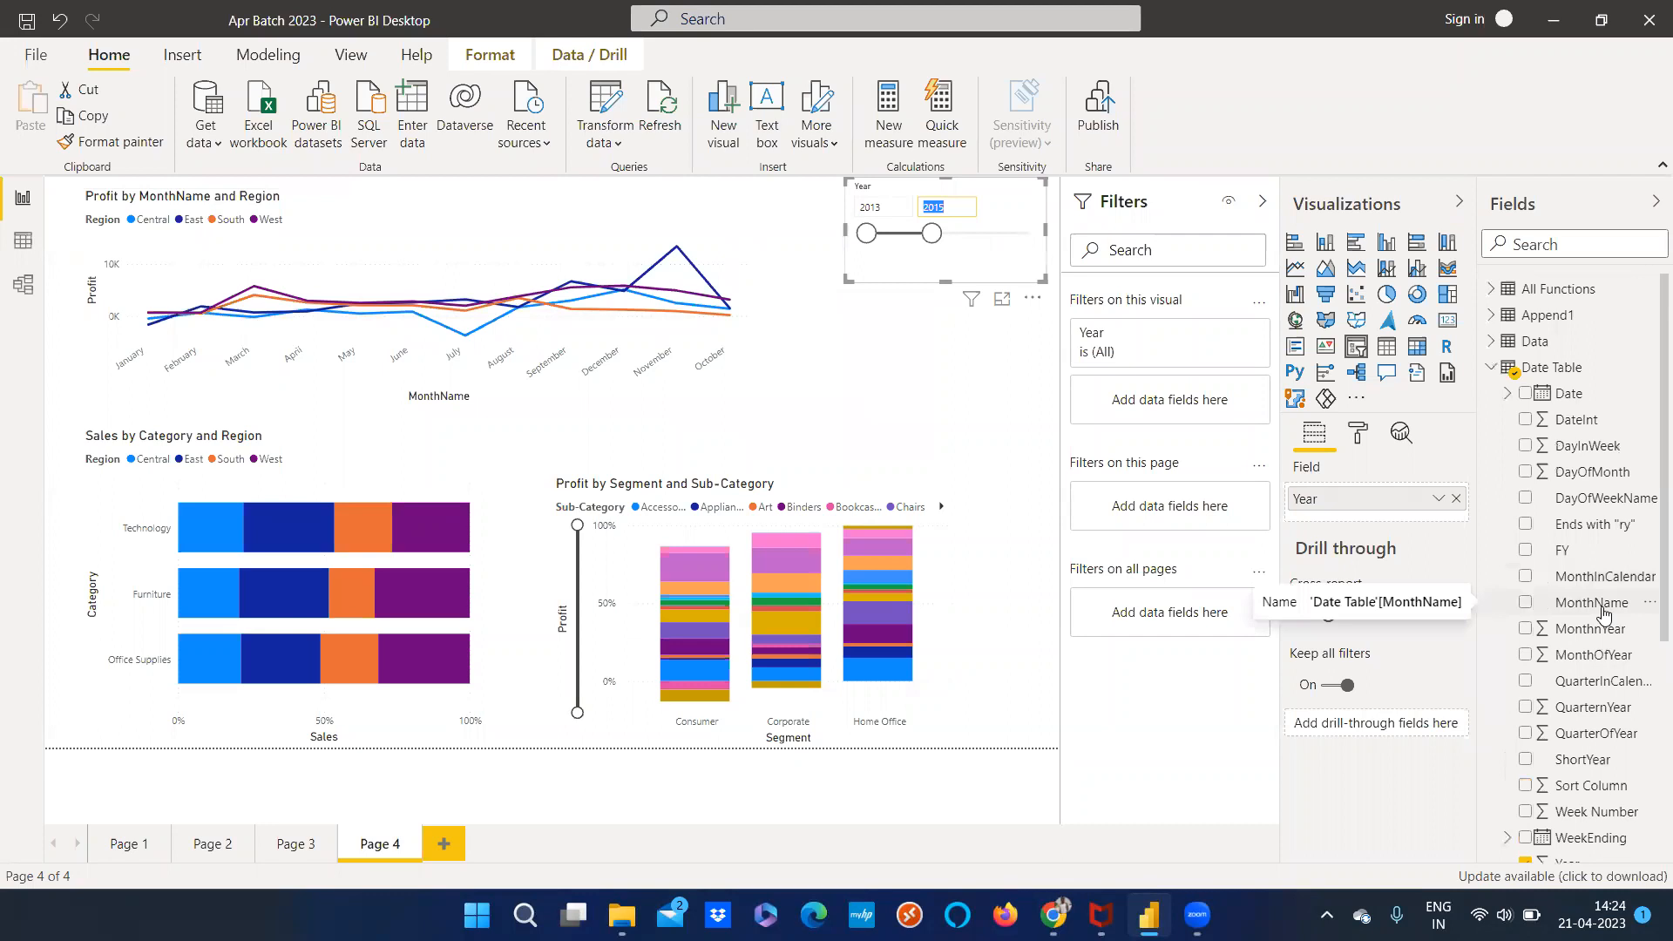
{"action": "scroll", "coordinate": [1599, 628], "scroll_direction": "down", "scroll_amount": 2}
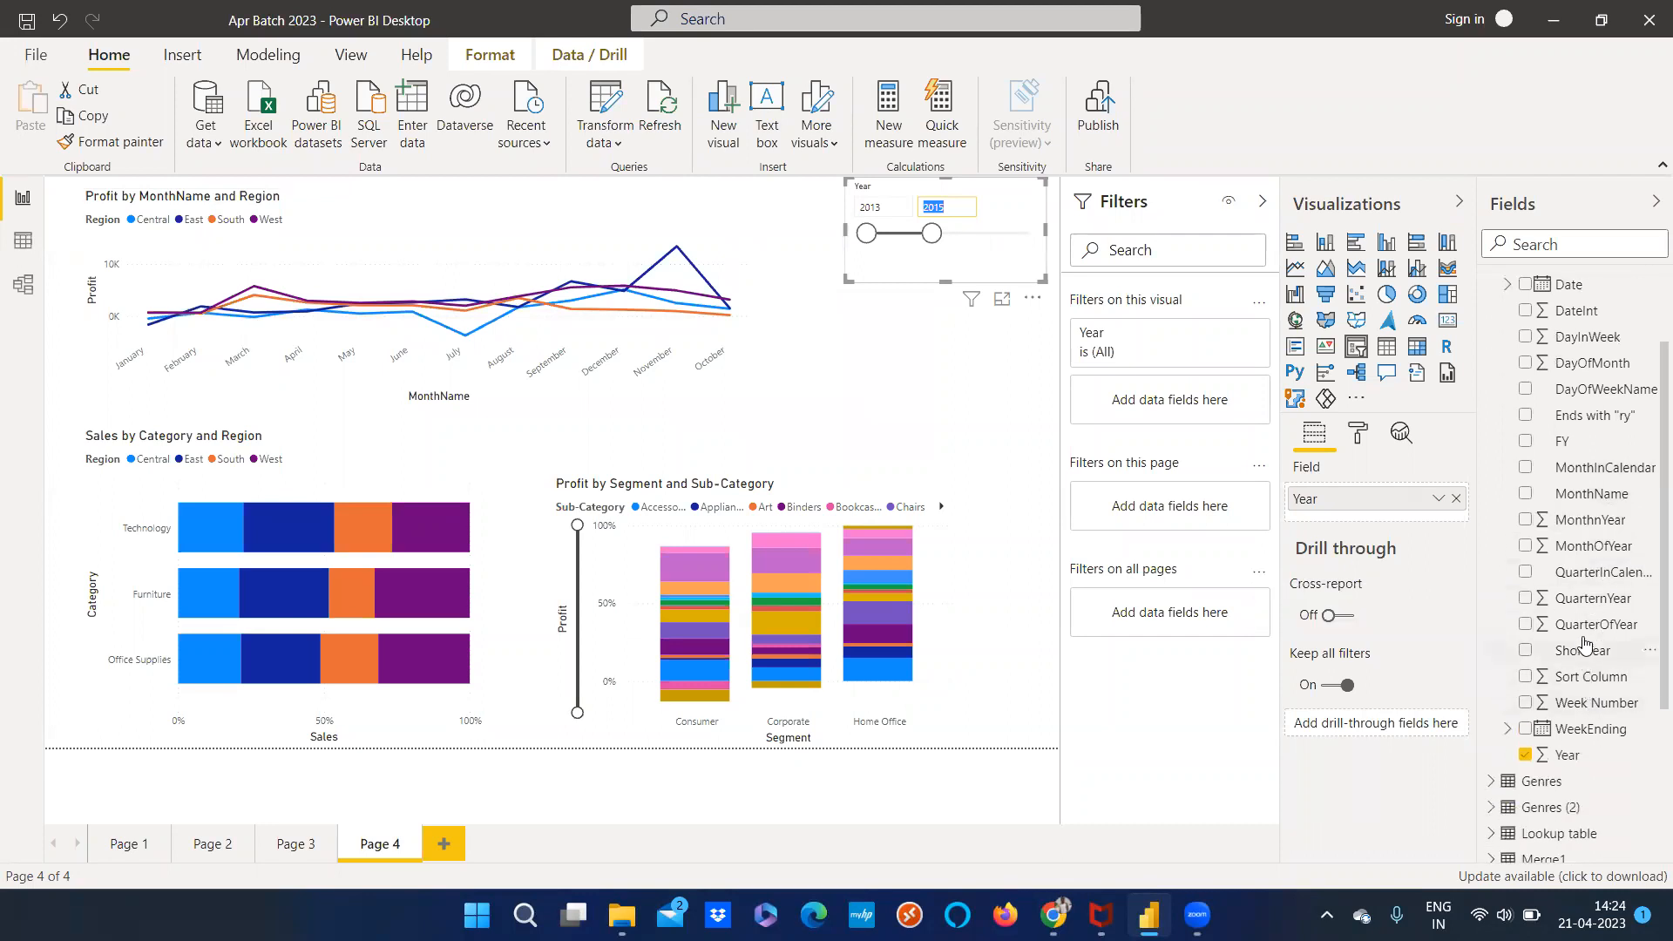
{"action": "left_click_drag", "start_coordinate": [848, 279], "coordinate": [917, 280]}
{"action": "left_click", "coordinate": [950, 430]}
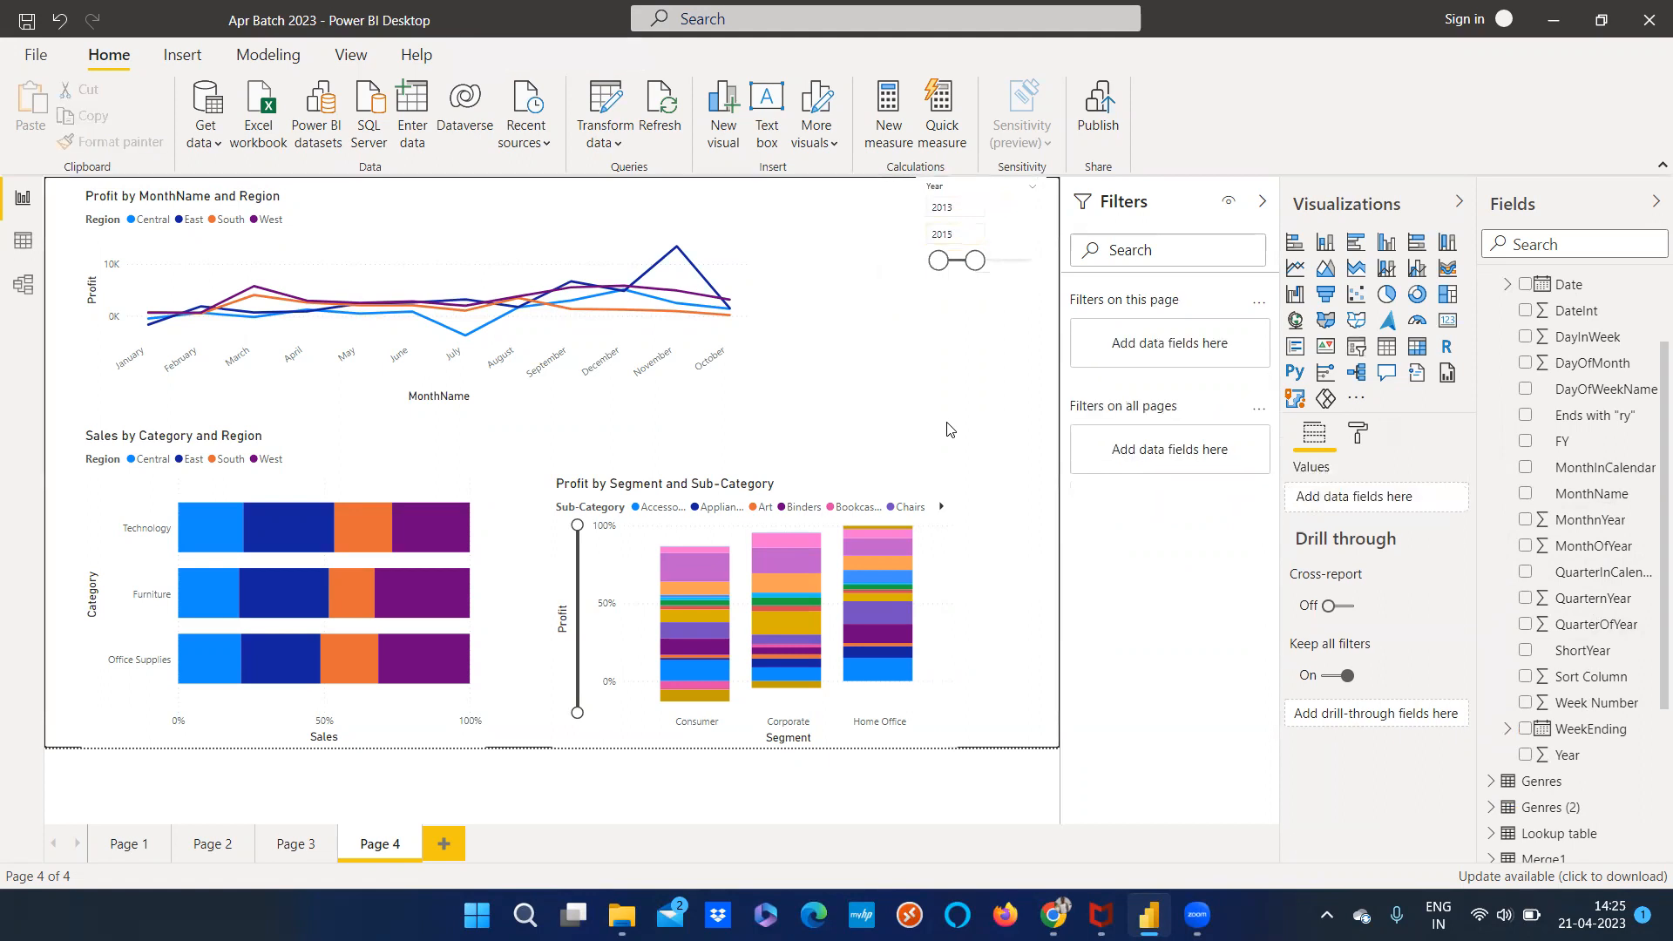
{"action": "left_click_drag", "start_coordinate": [1002, 253], "coordinate": [966, 228]}
Add a slicer on Week Number from Date Table beneath the Year slicer and set its upper limit to 30
{"action": "left_click", "coordinate": [931, 401]}
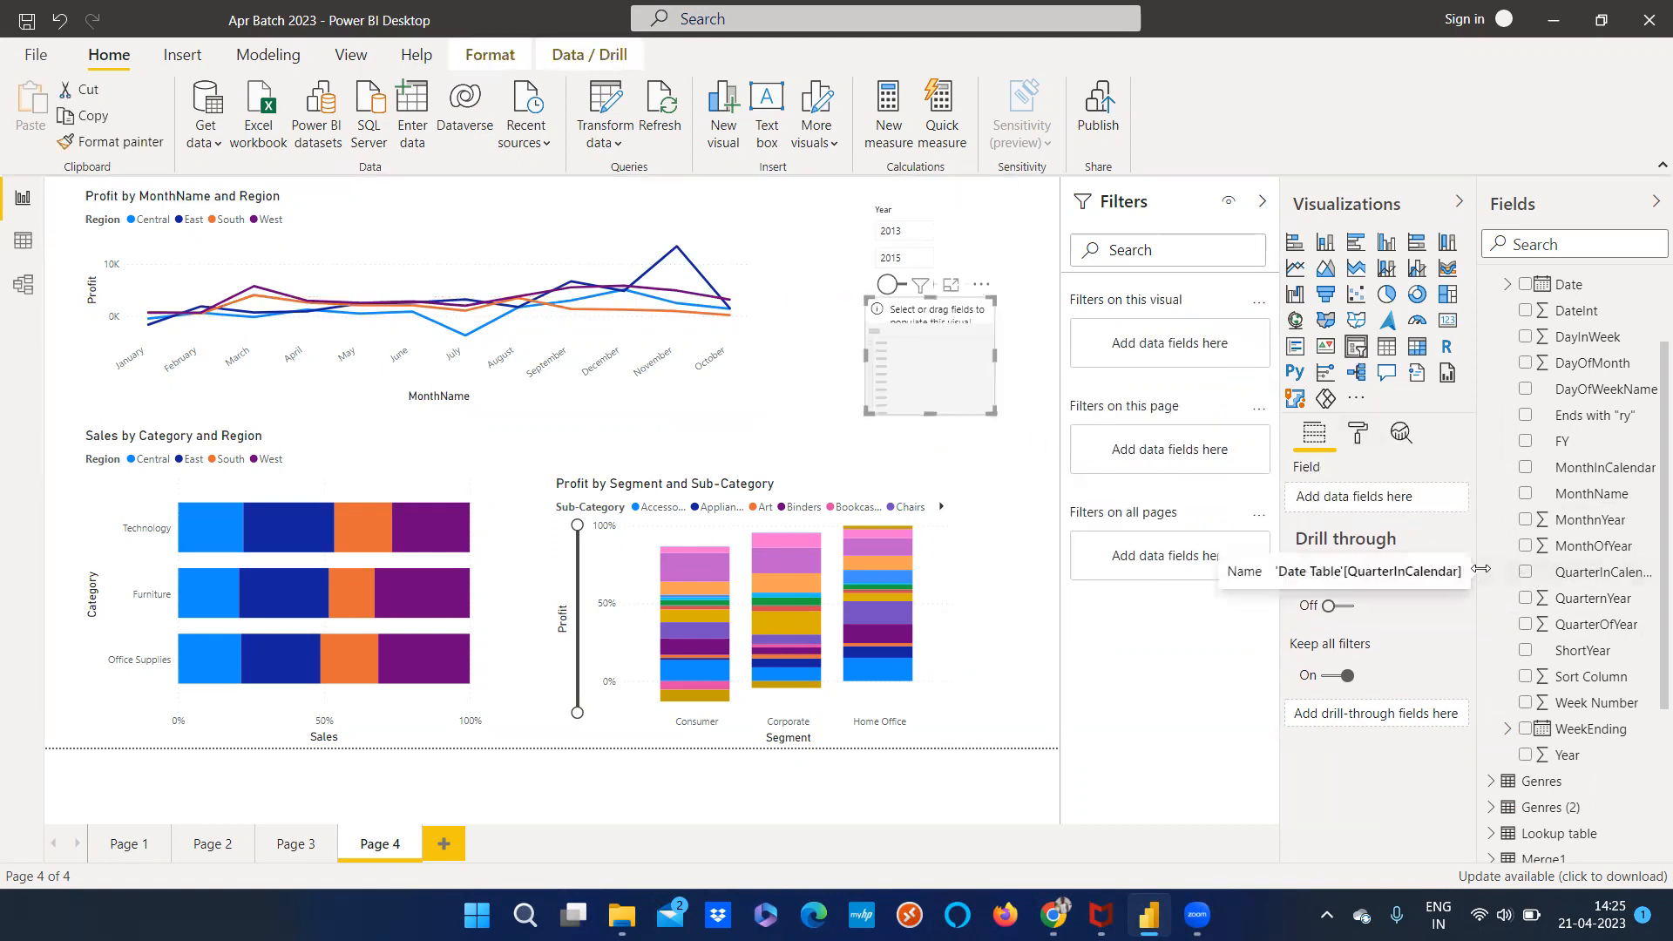
{"action": "left_click_drag", "start_coordinate": [1482, 568], "coordinate": [1426, 577]}
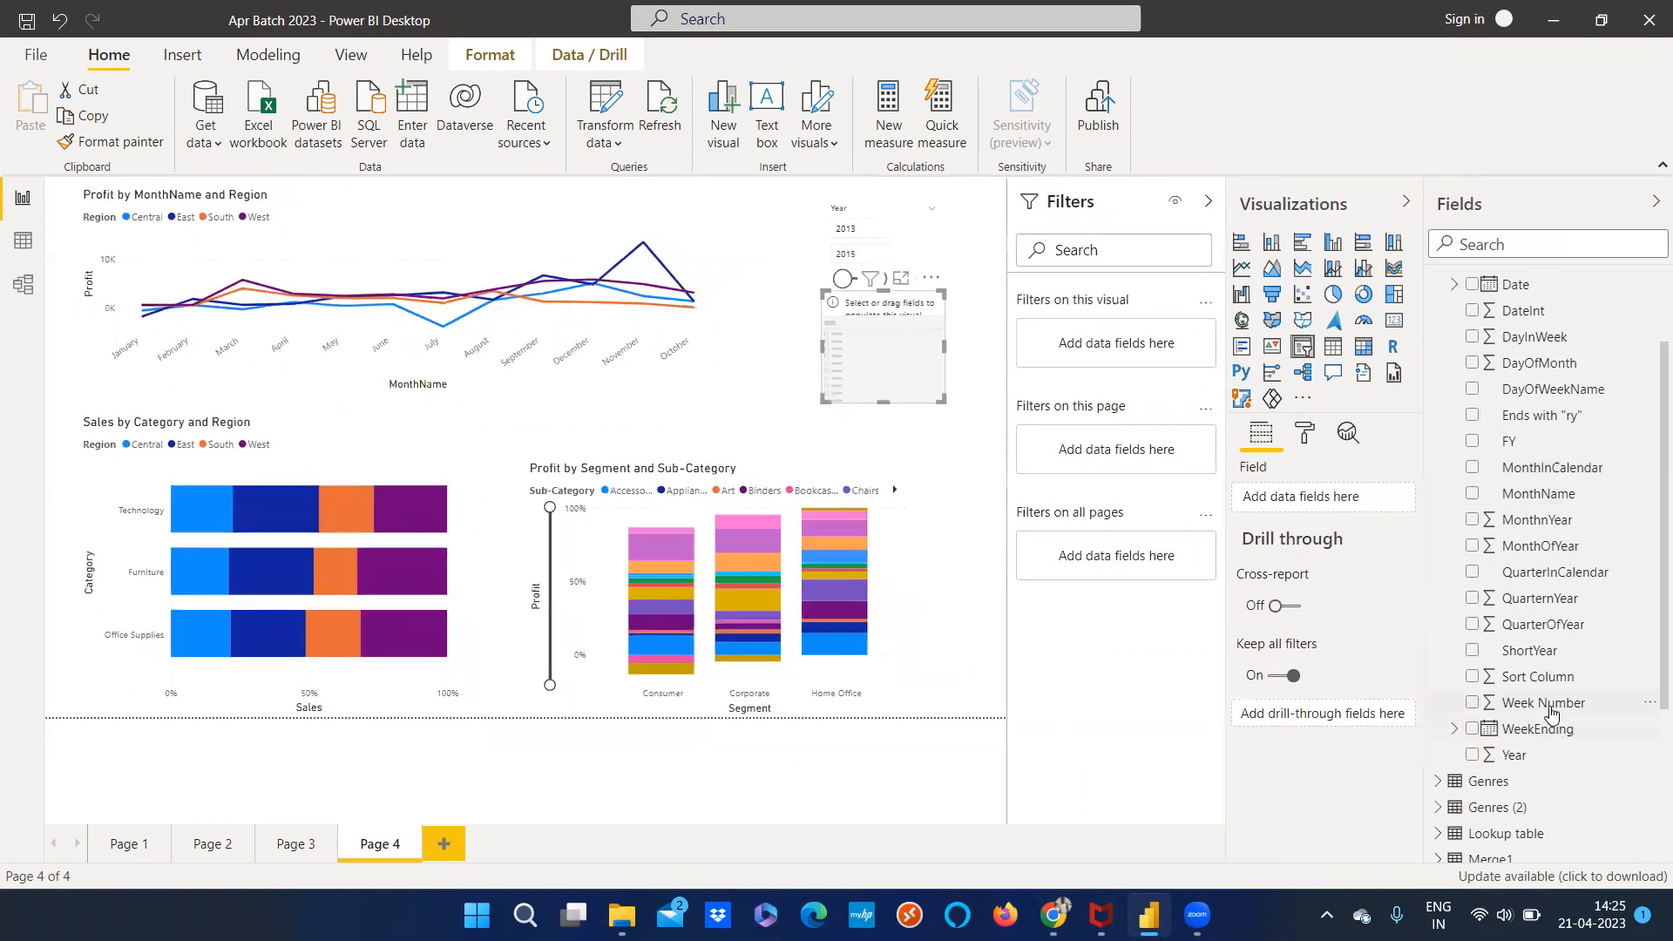
{"action": "left_click", "coordinate": [1472, 702]}
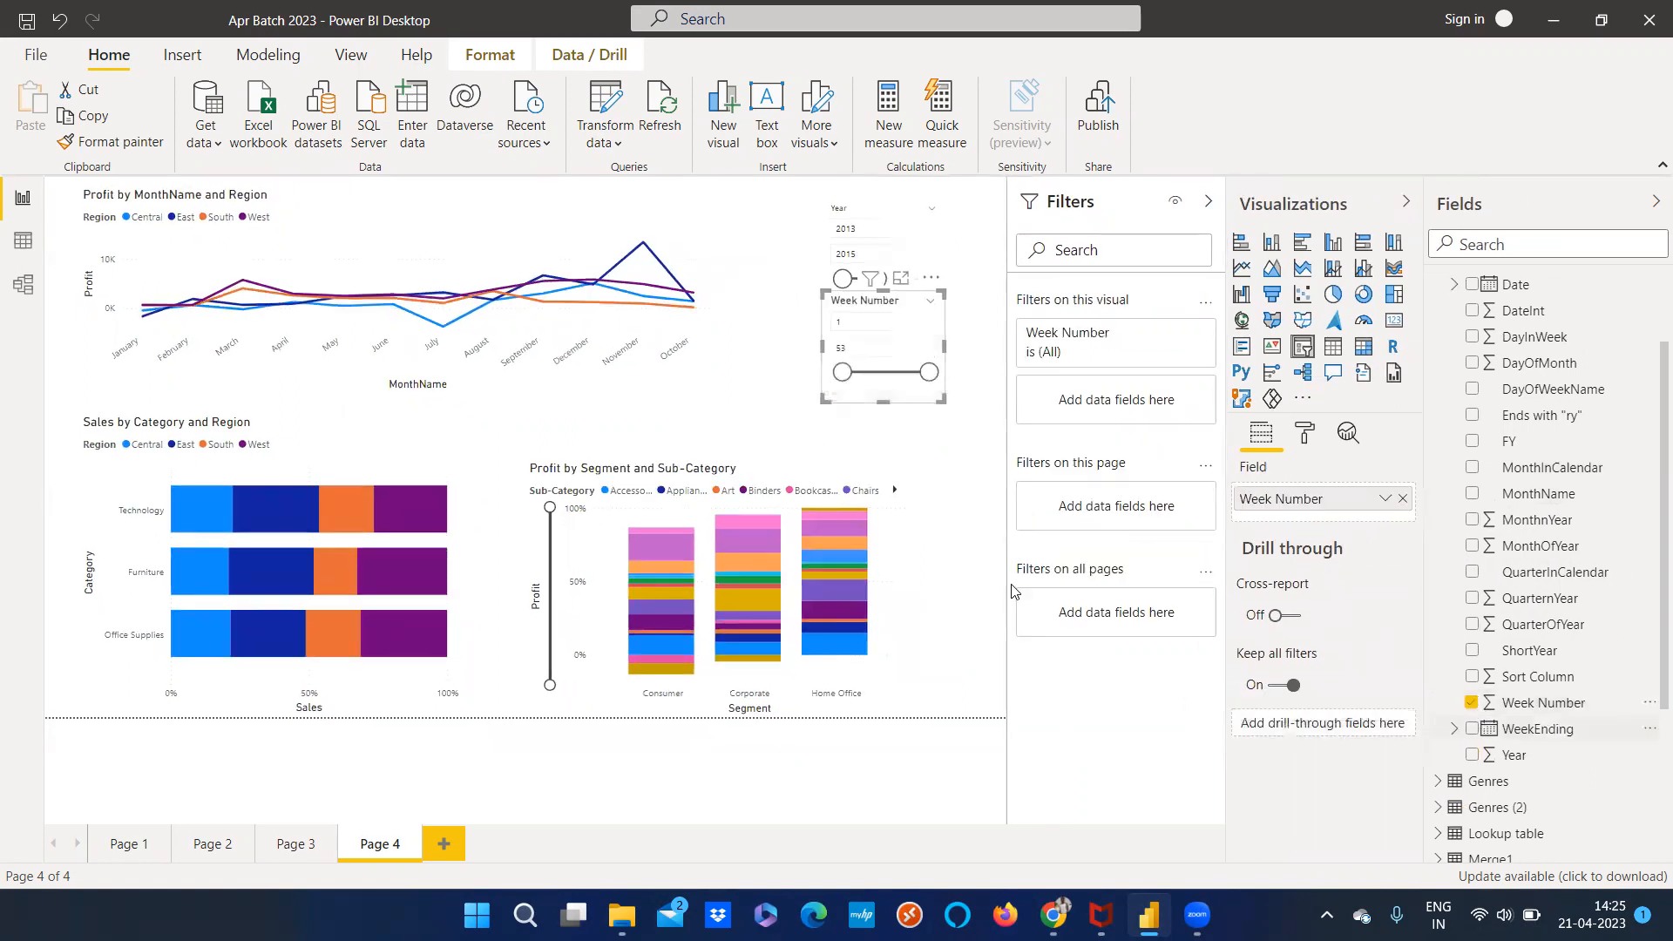
{"action": "left_click", "coordinate": [851, 324]}
{"action": "left_click", "coordinate": [850, 345]}
{"action": "key", "text": "Return"}
{"action": "left_click", "coordinate": [667, 406]}
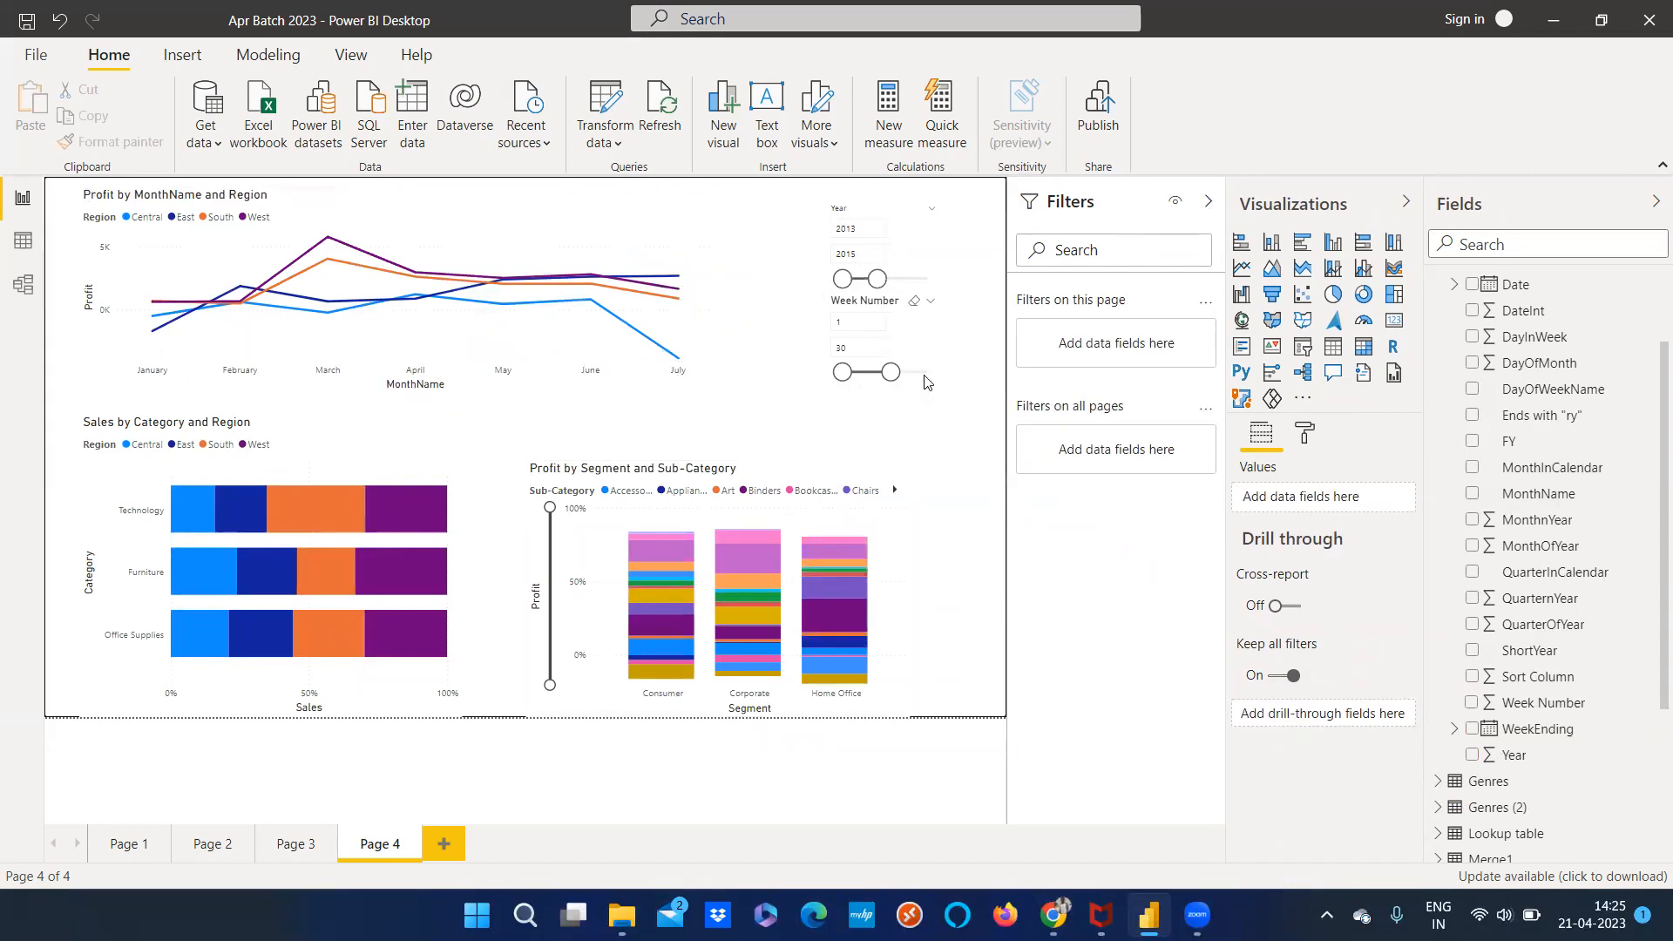
Examine the Order Date data and the model's Date Table to Orders relationship, and return to the report's Week Number slicer
{"action": "left_click", "coordinate": [24, 242]}
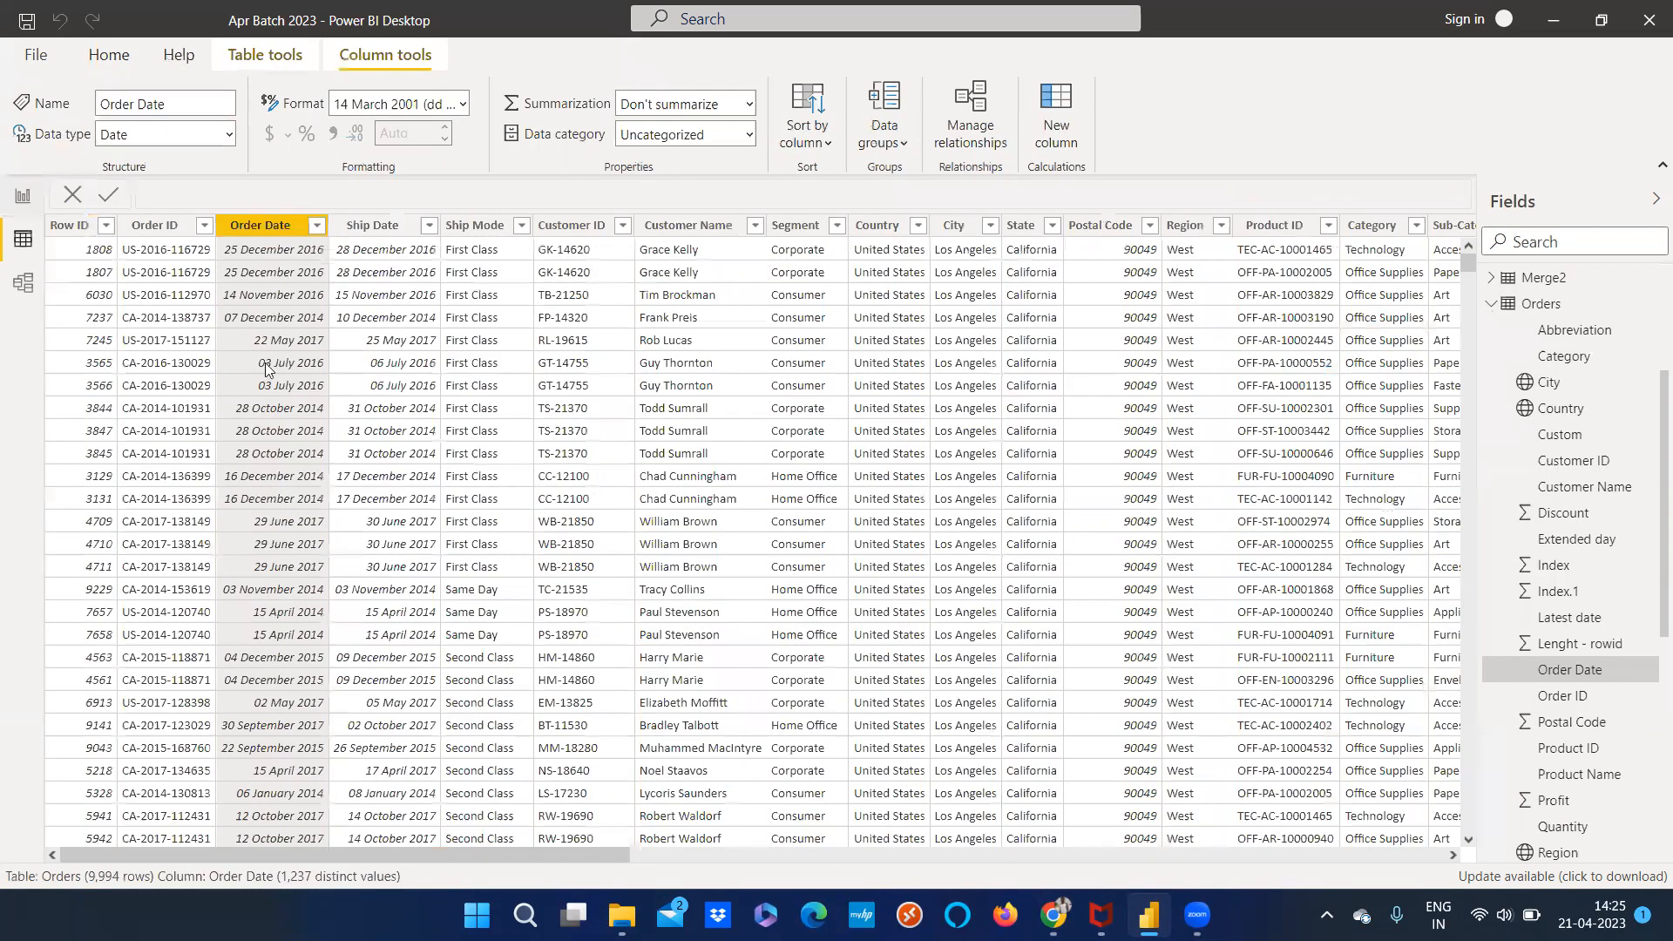
{"action": "left_click", "coordinate": [35, 284]}
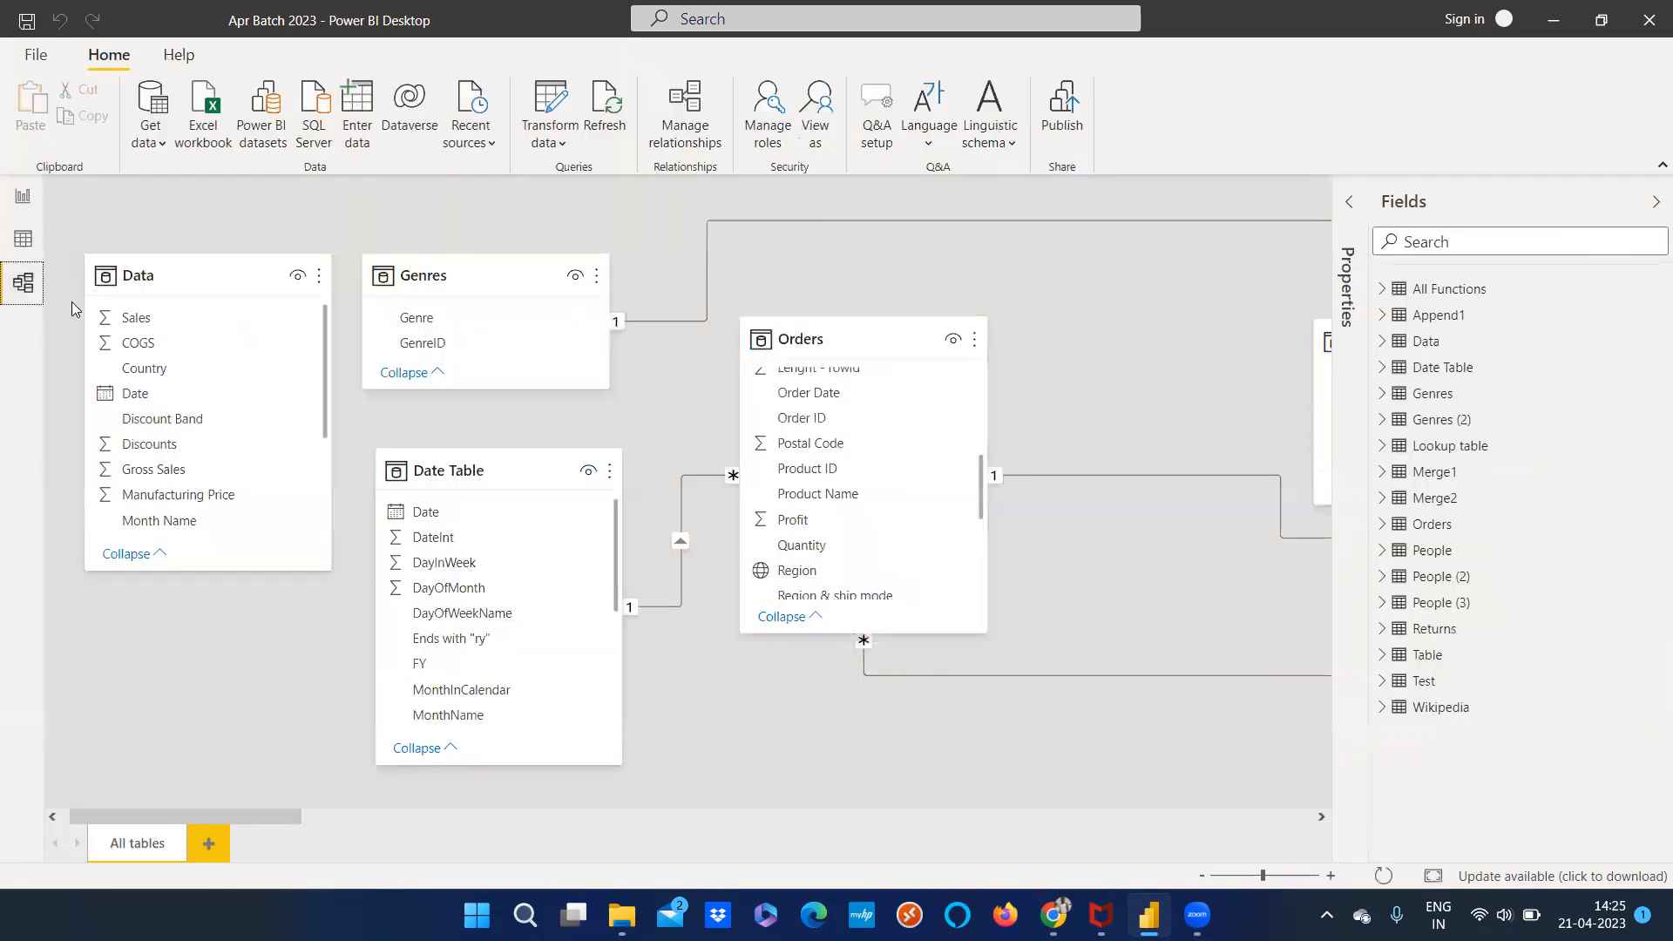
{"action": "left_click_drag", "start_coordinate": [448, 463], "coordinate": [448, 476]}
{"action": "left_click_drag", "start_coordinate": [842, 345], "coordinate": [844, 364]}
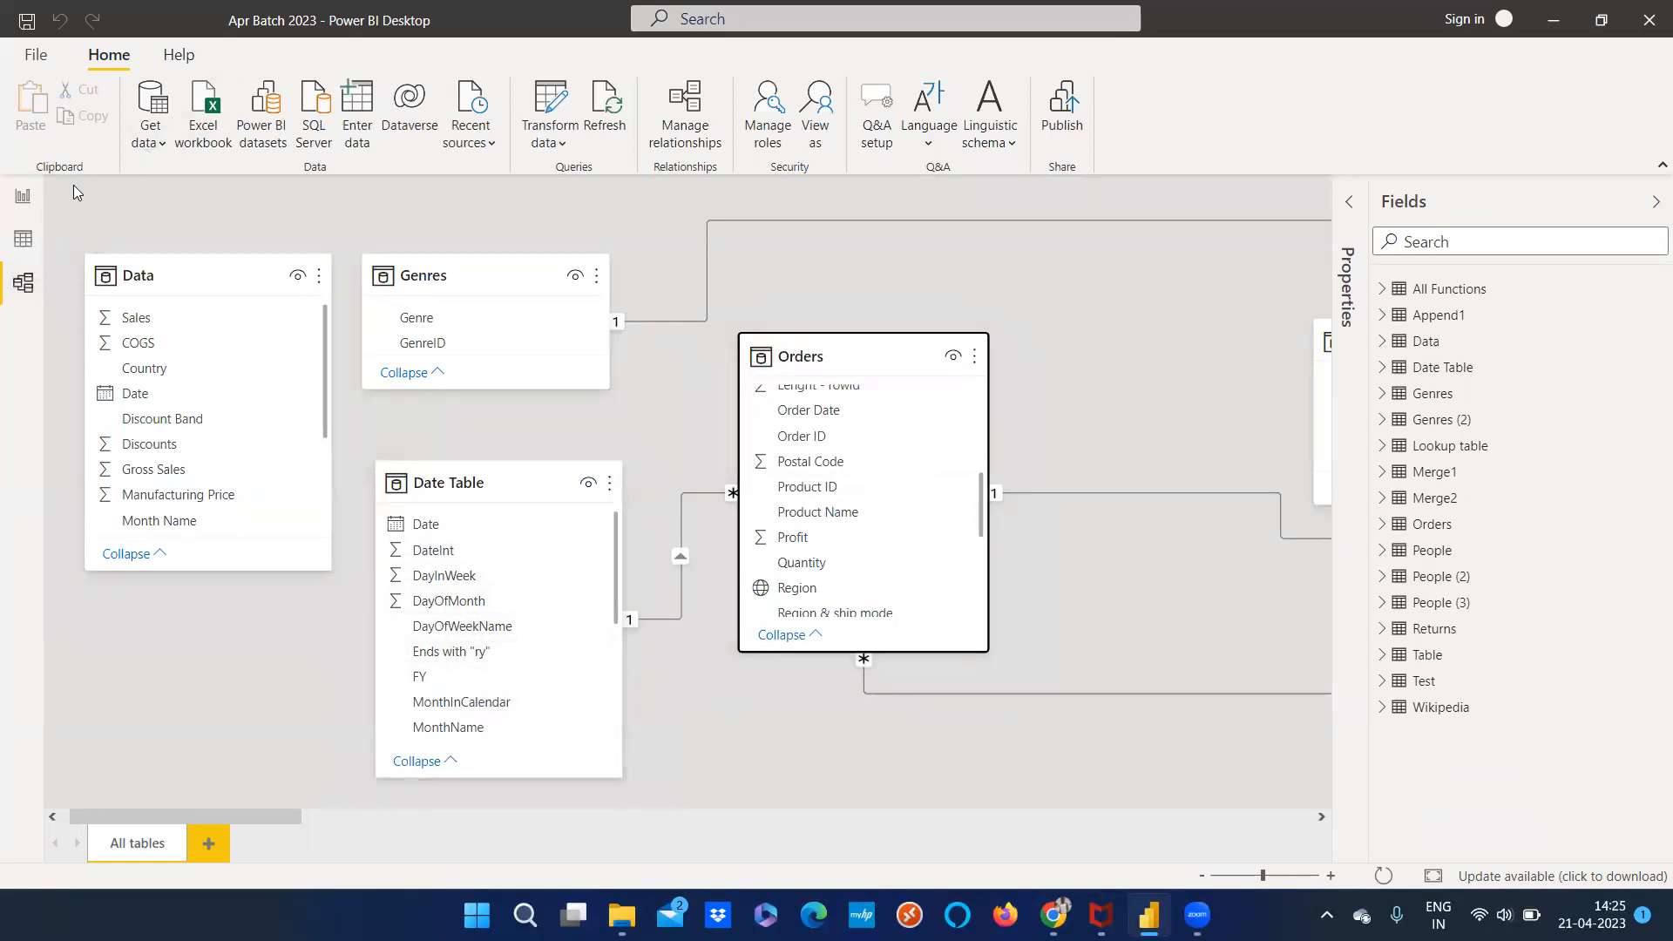
{"action": "left_click", "coordinate": [24, 196]}
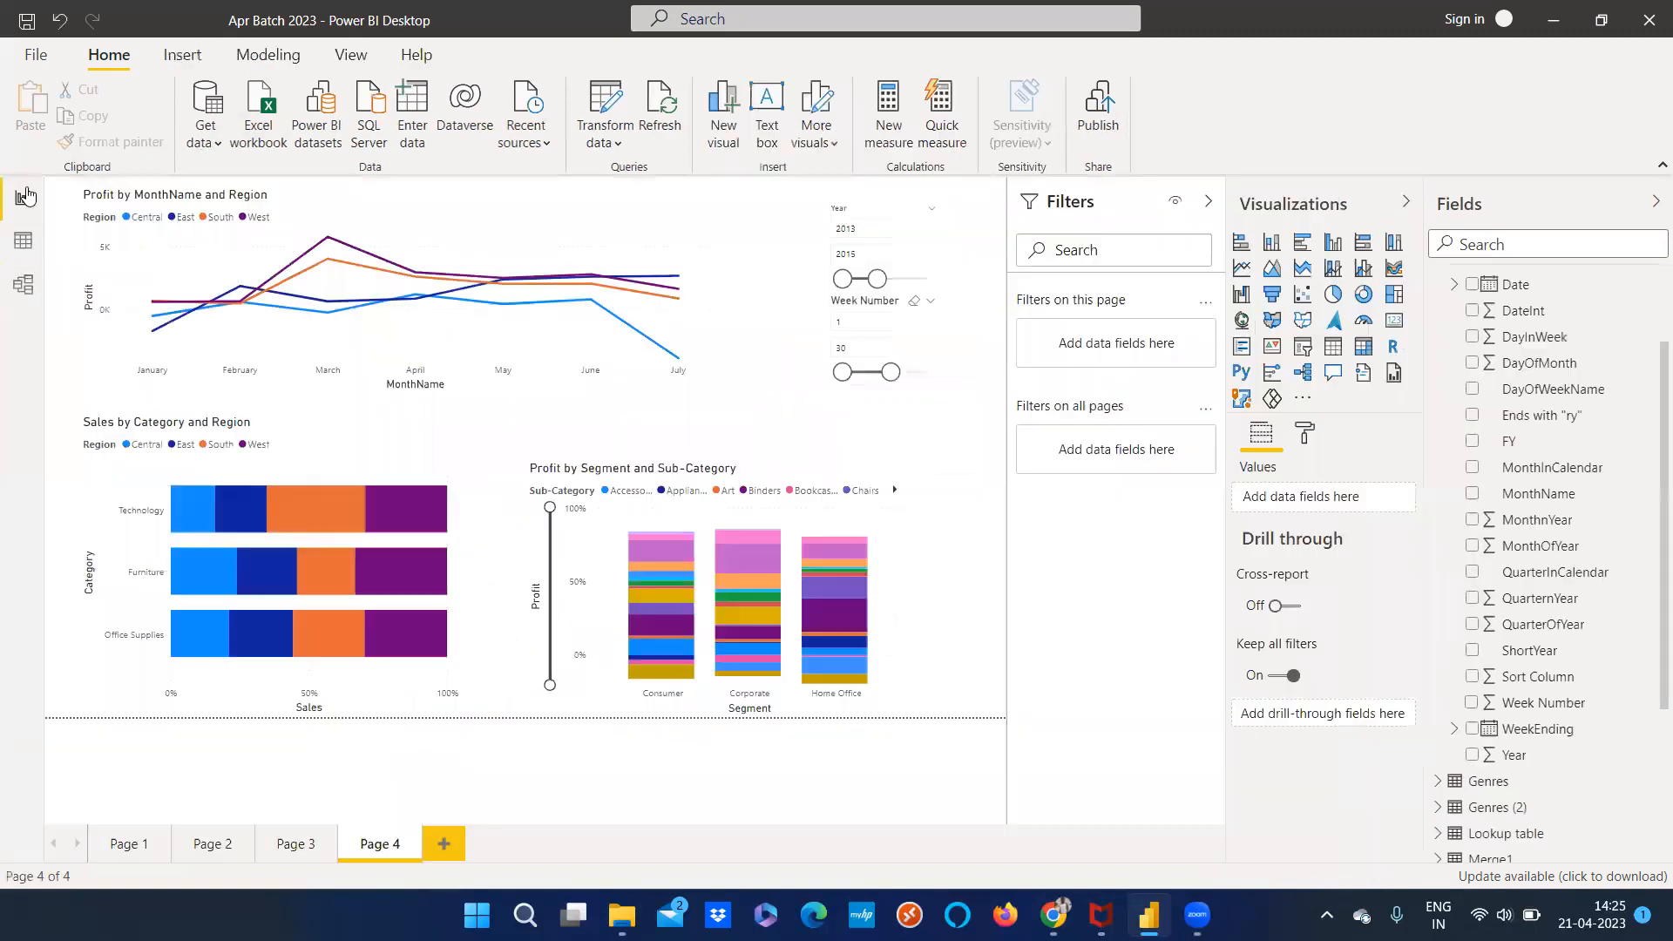
{"action": "left_click", "coordinate": [876, 385]}
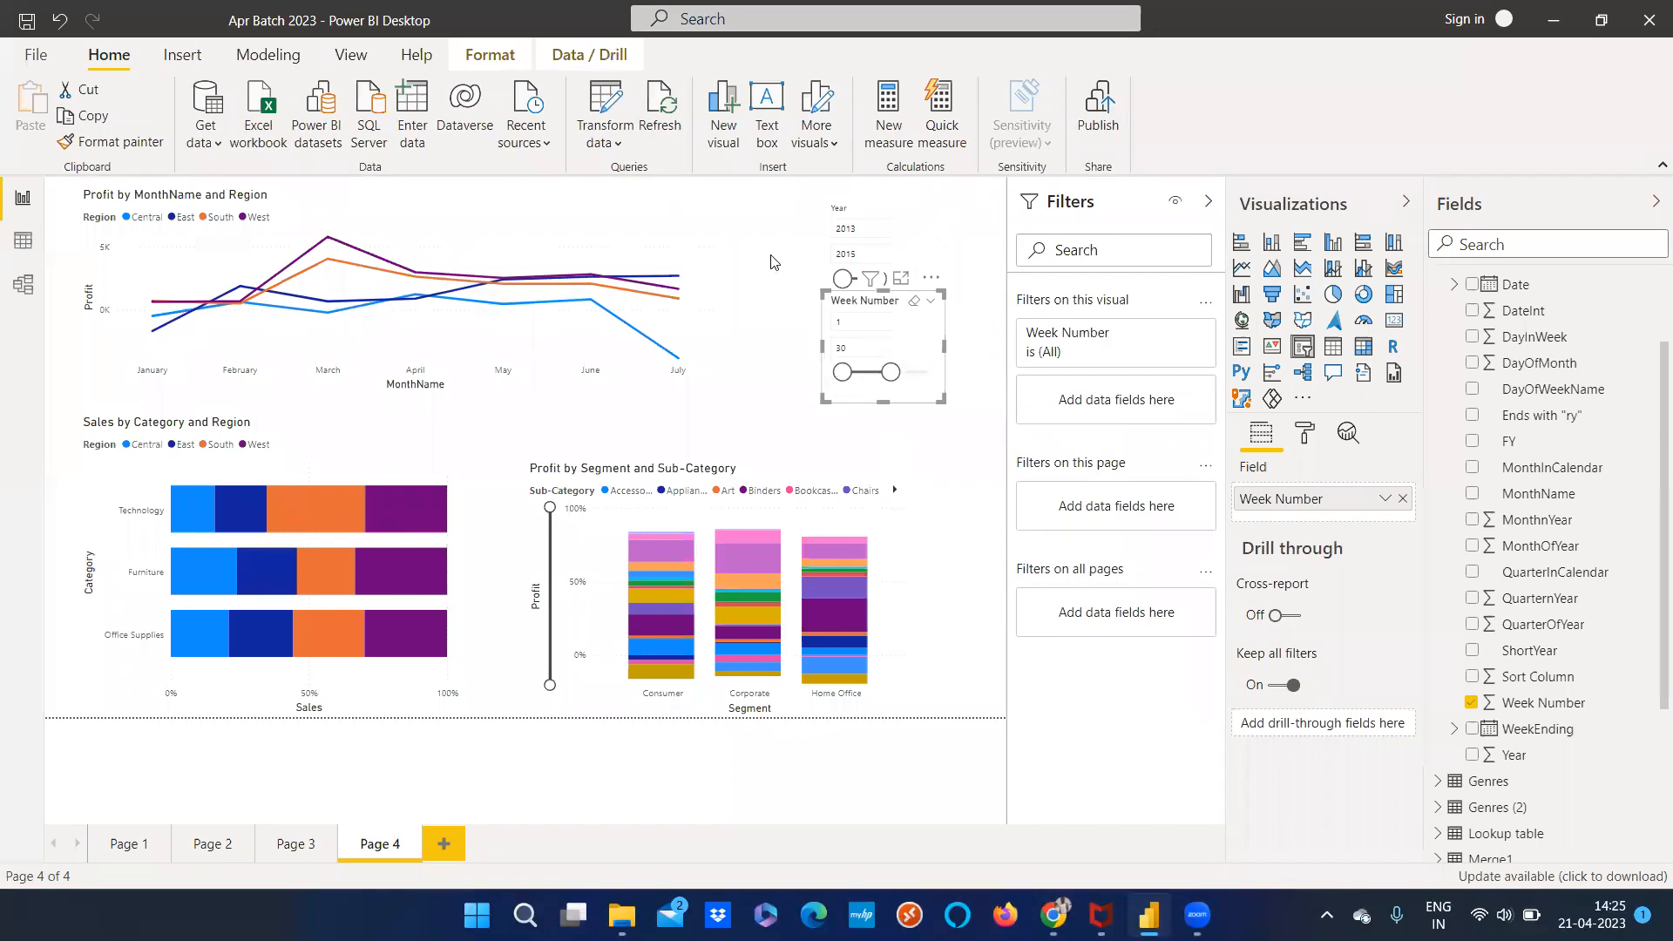
Reduce the height of the Profit by MonthName and Region line chart and place a copy directly beneath it
{"action": "left_click", "coordinate": [688, 291]}
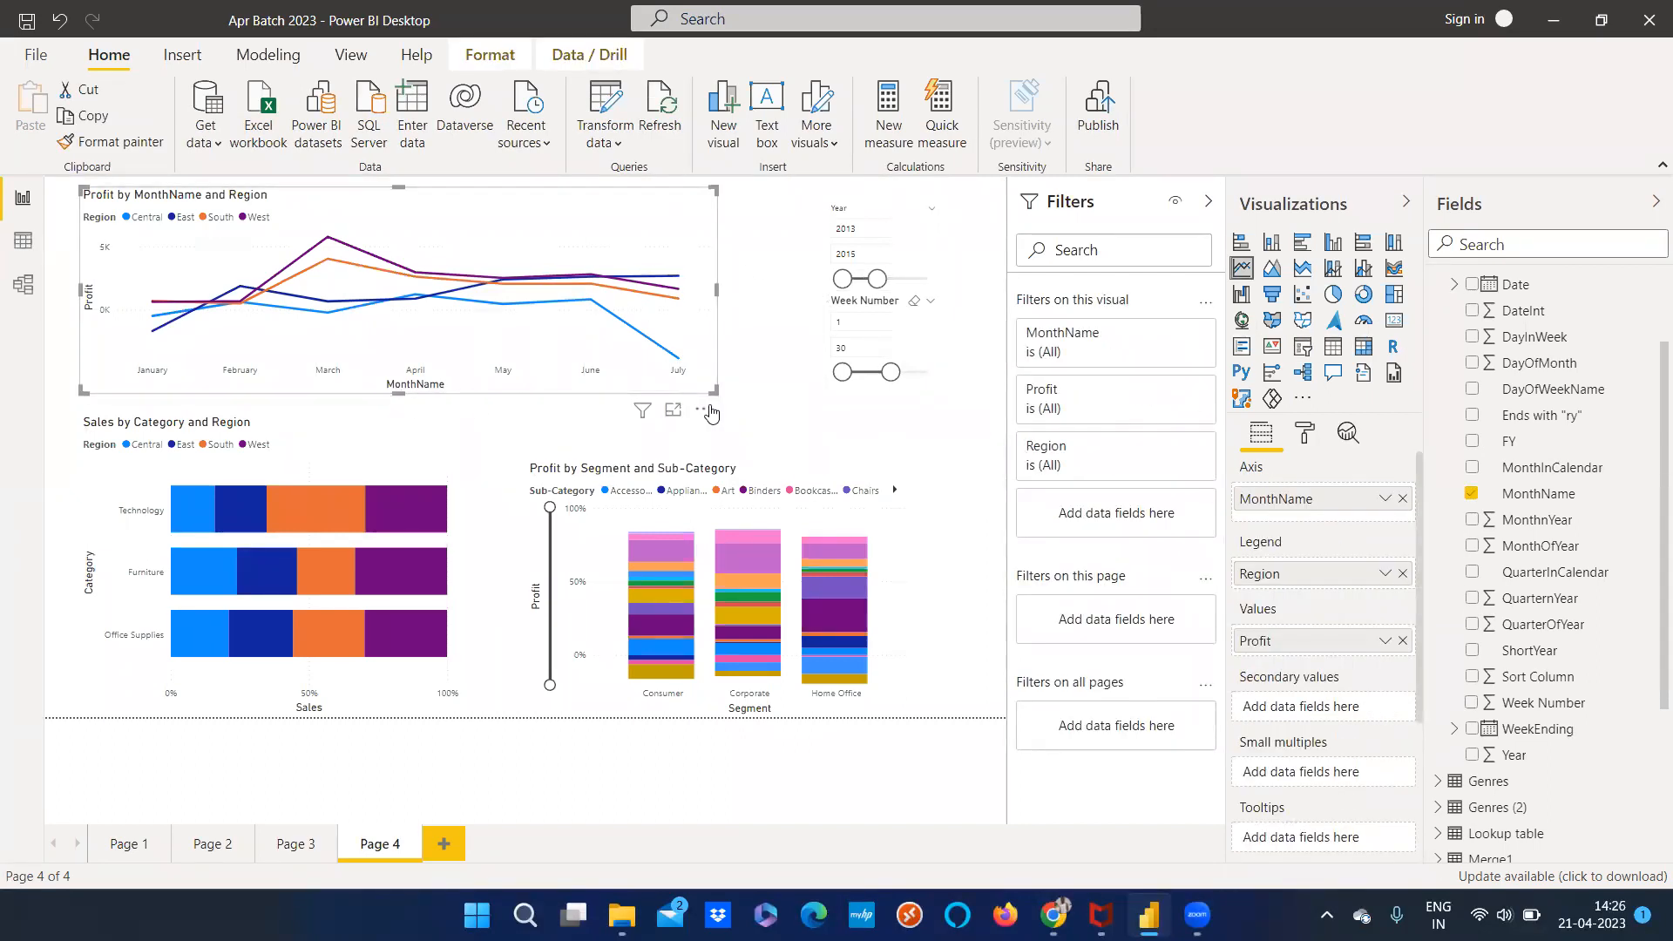
{"action": "left_click_drag", "start_coordinate": [715, 392], "coordinate": [700, 301]}
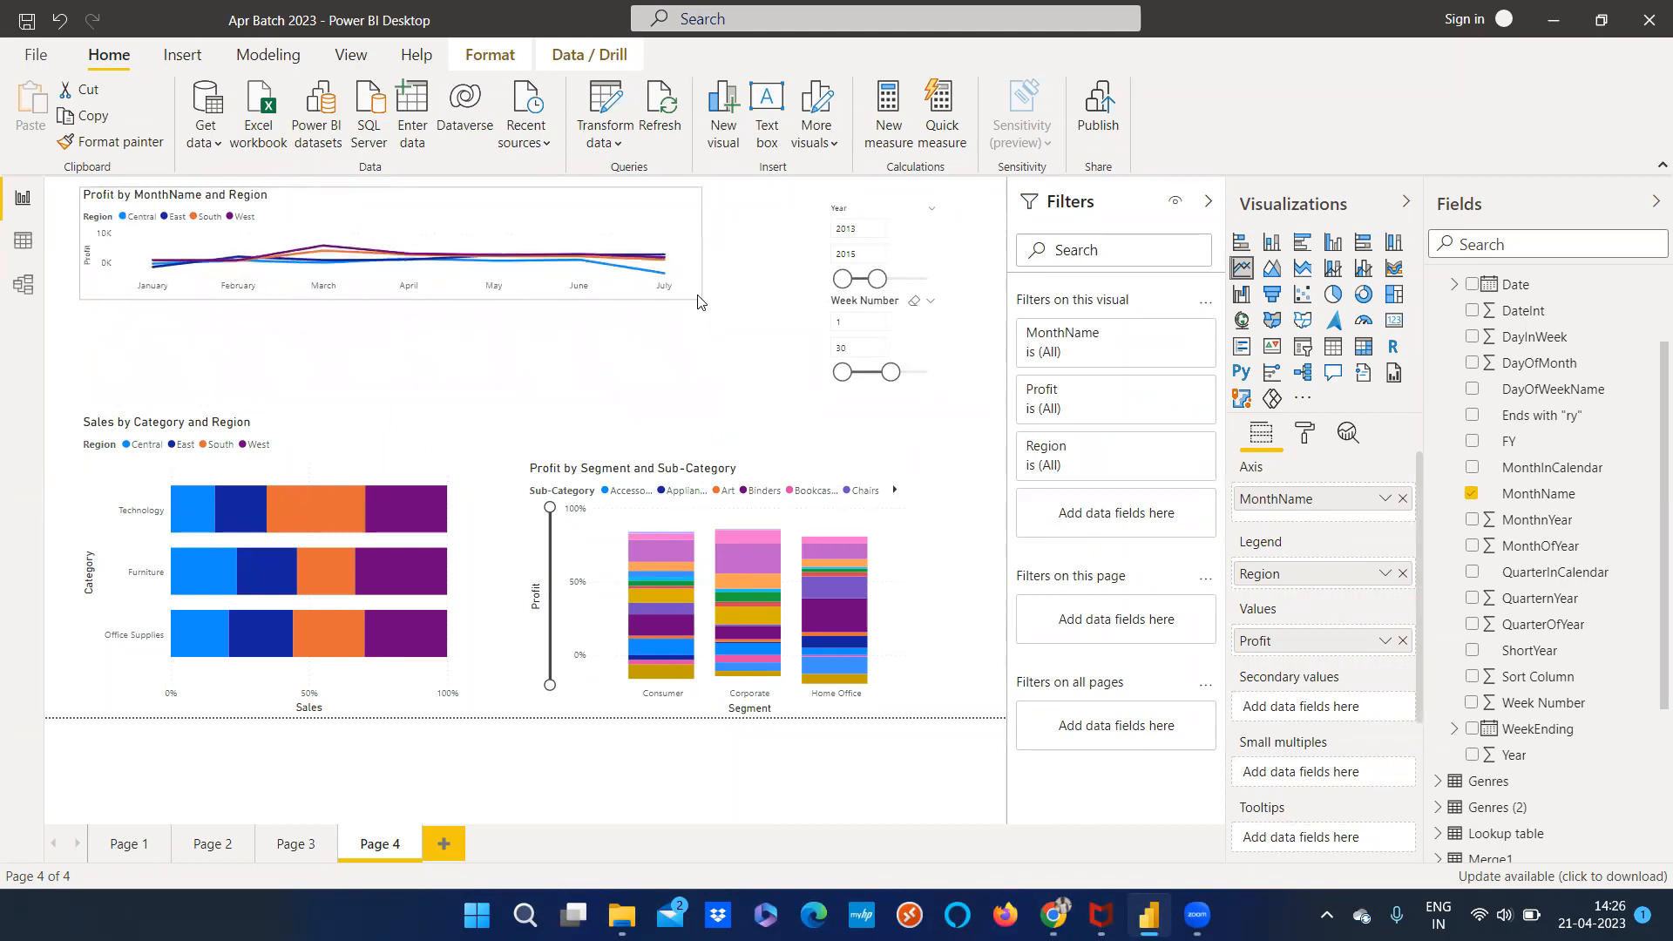
{"action": "left_click", "coordinate": [593, 412]}
{"action": "key", "text": "ctrl+v"}
{"action": "left_click_drag", "start_coordinate": [486, 234], "coordinate": [482, 348]}
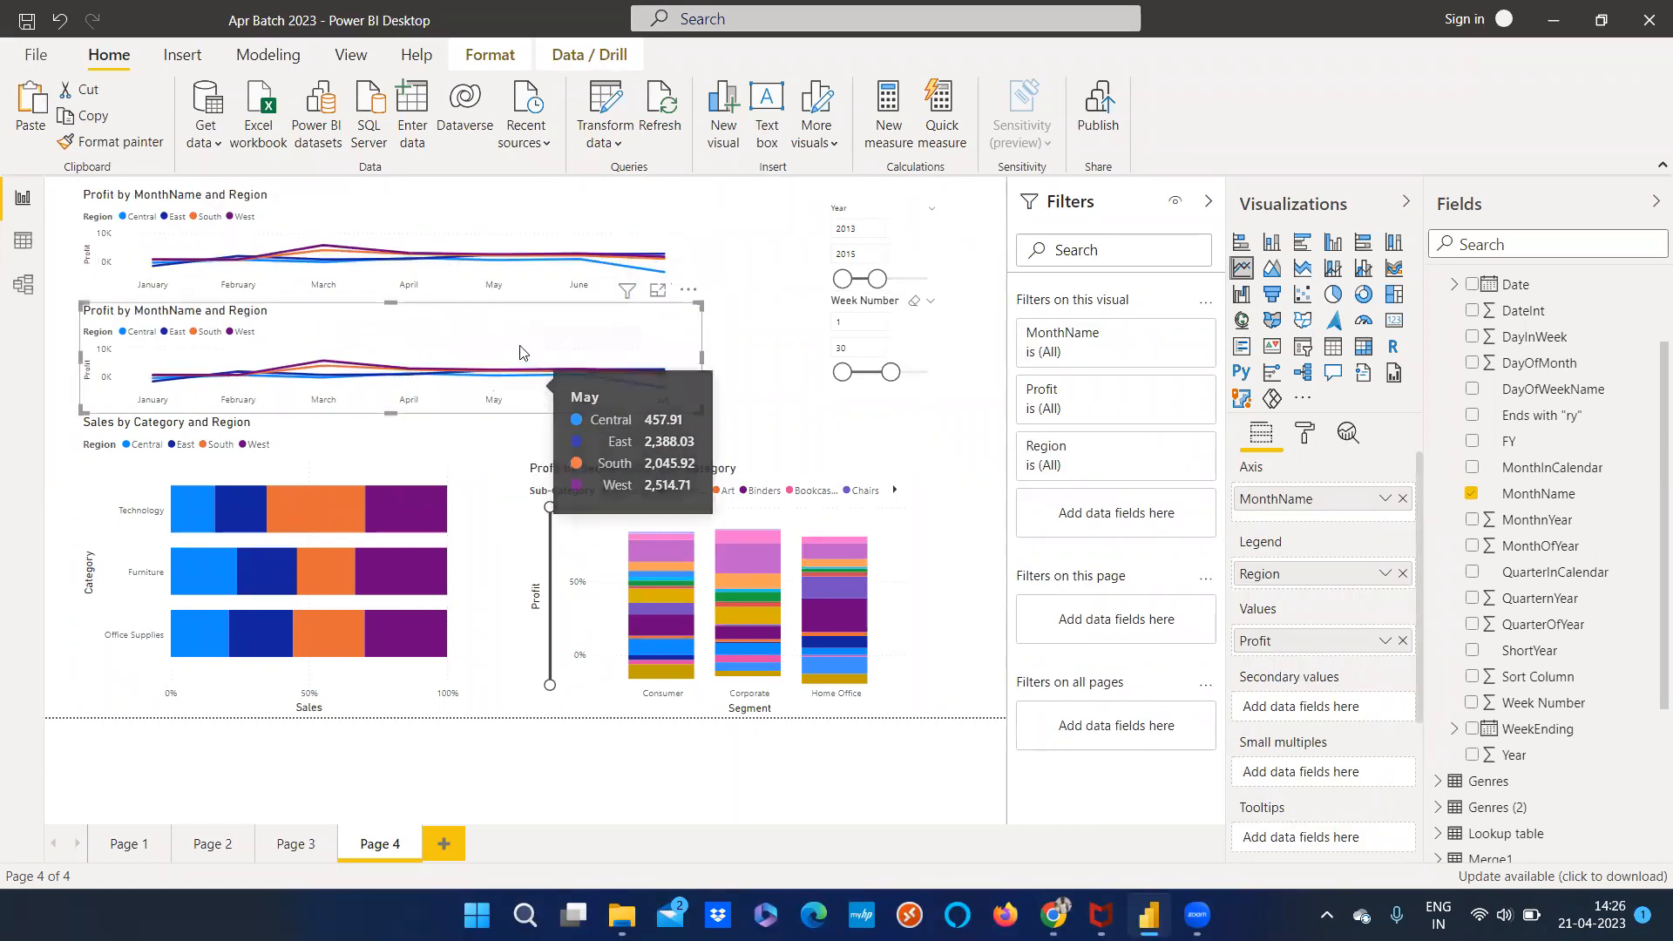
Replace MonthName with Week Number as the copied line chart's axis and clear the Week Number slicer's selection
{"action": "left_click", "coordinate": [1472, 494]}
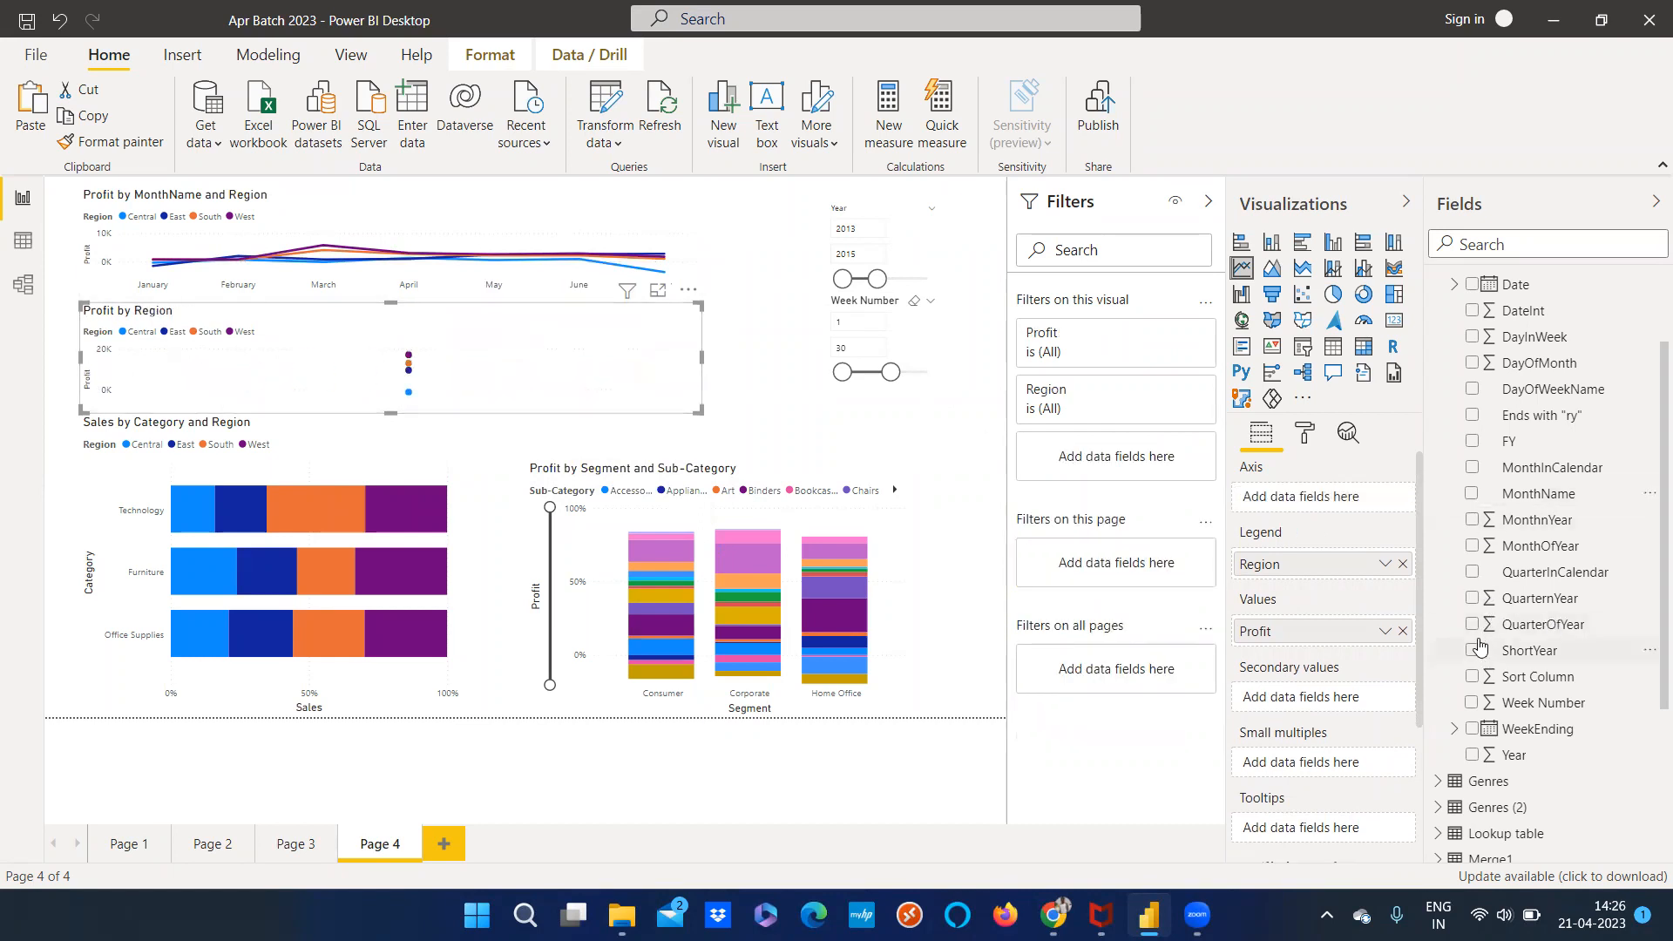
{"action": "left_click", "coordinate": [1473, 704]}
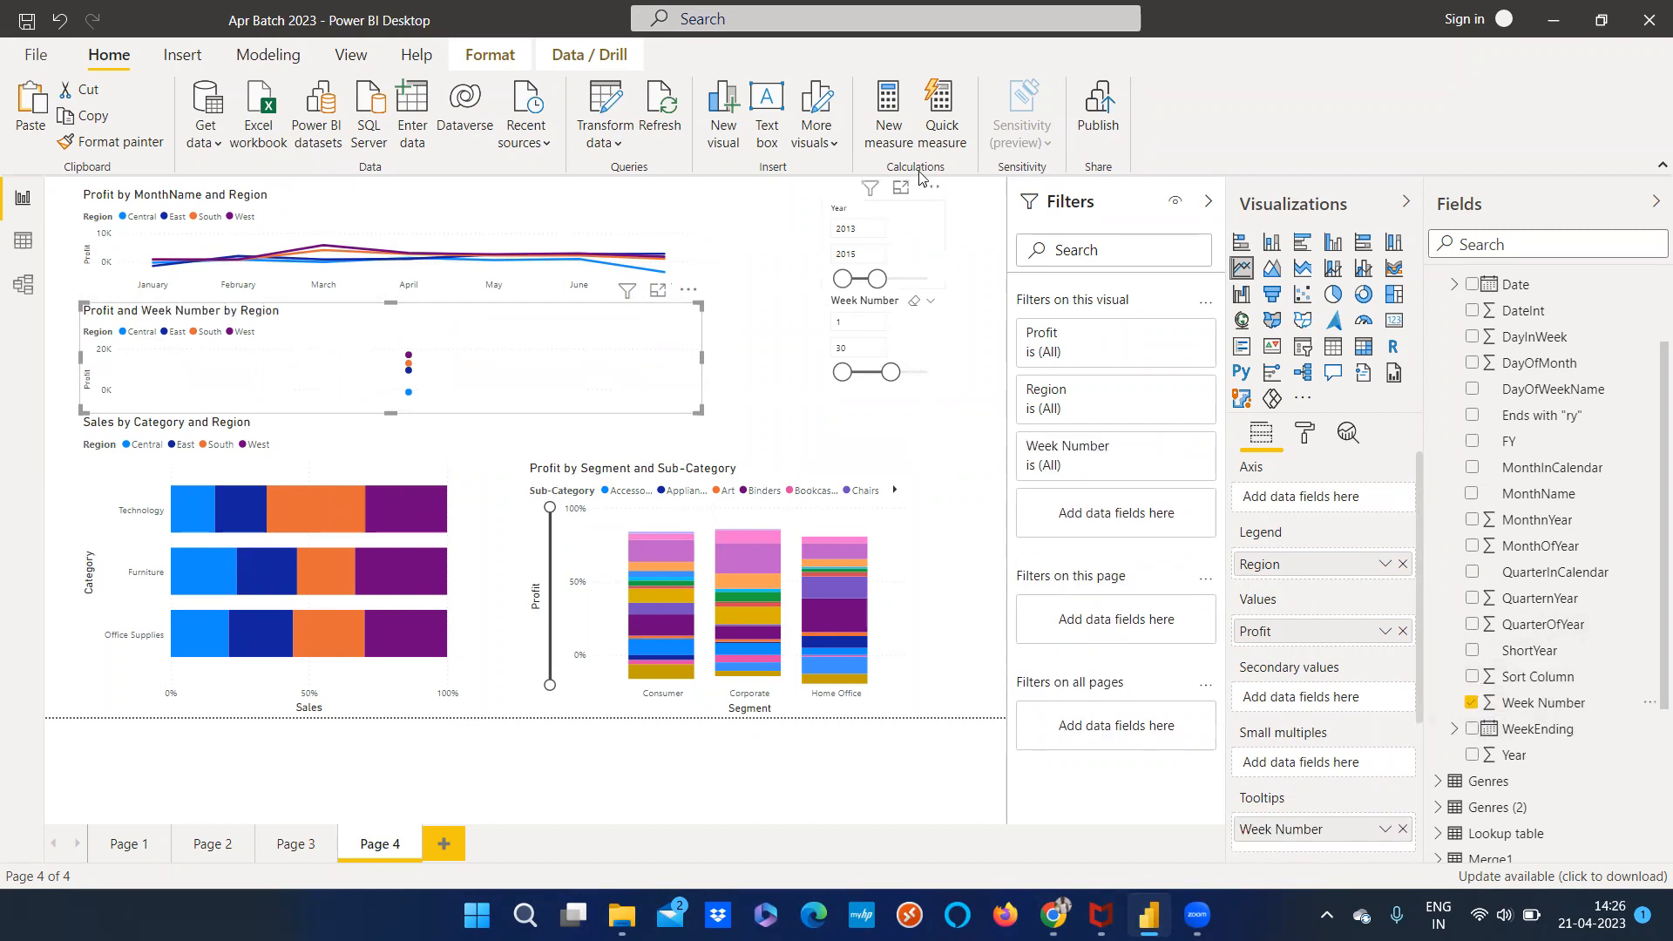
{"action": "left_click", "coordinate": [914, 300]}
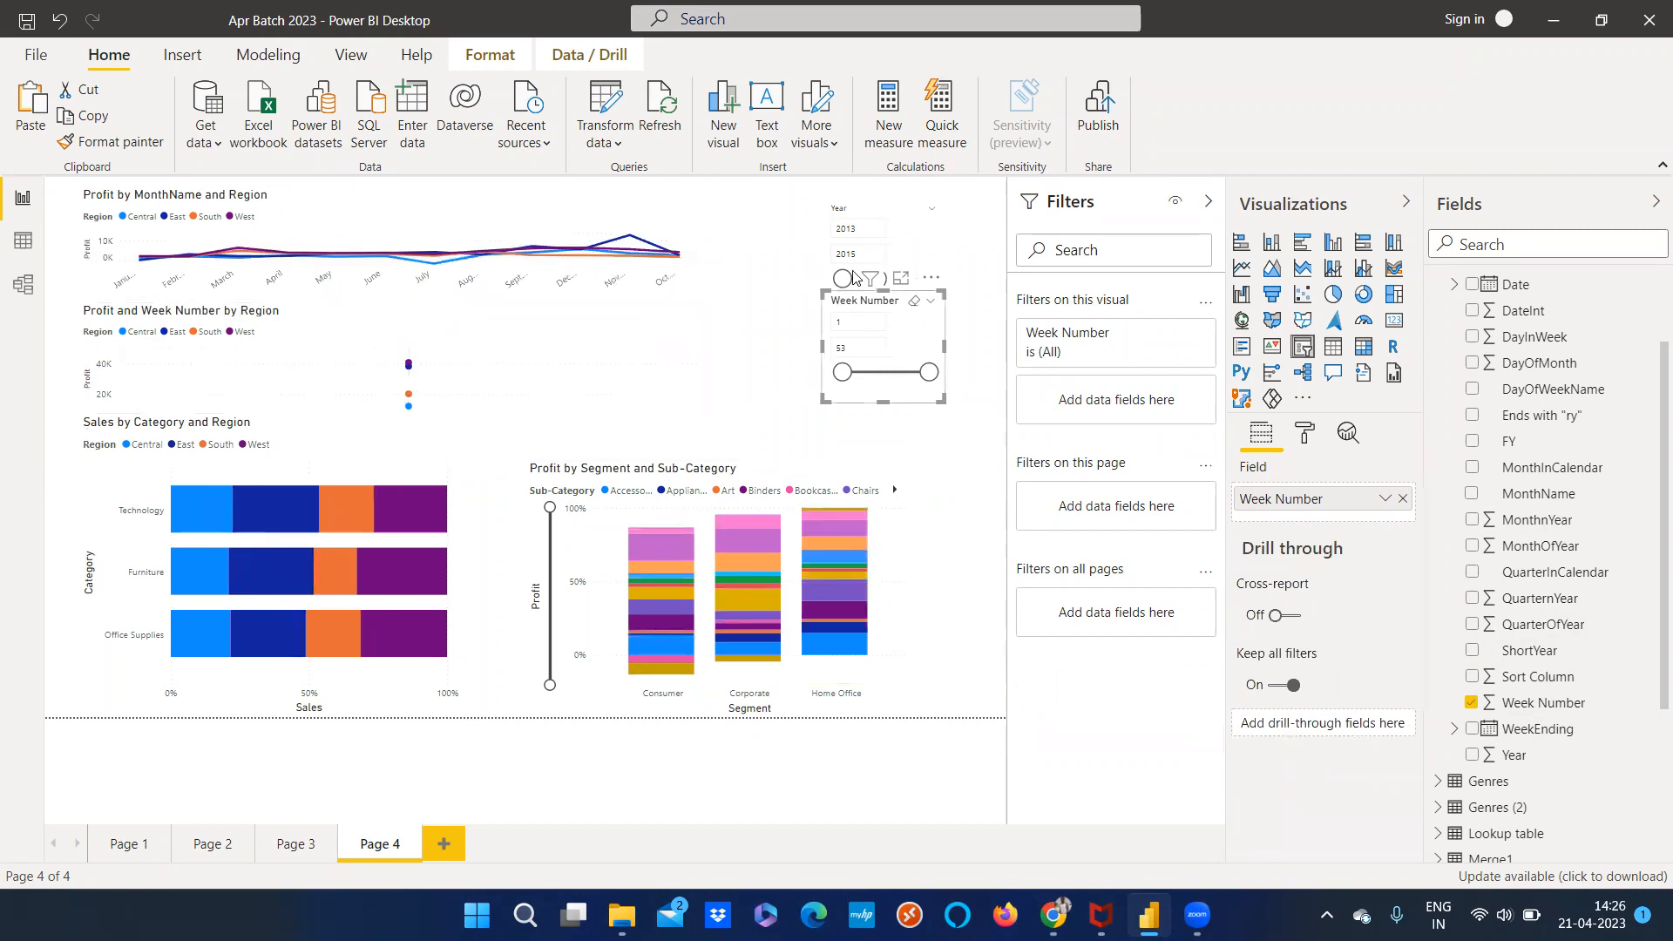
{"action": "left_click", "coordinate": [574, 341]}
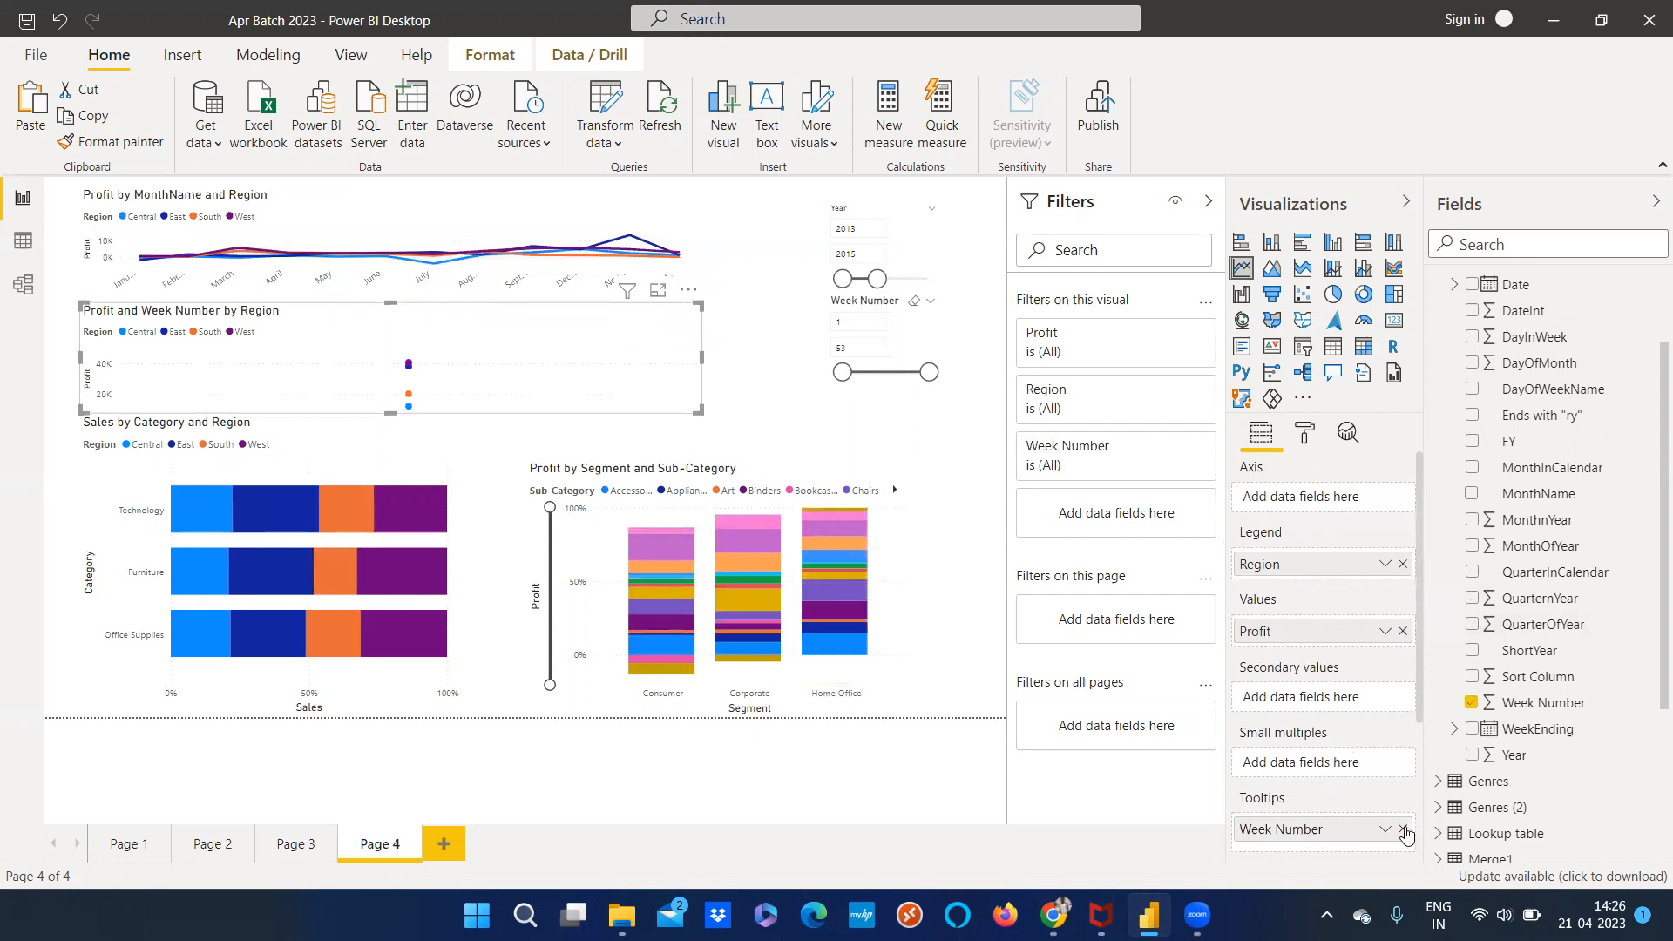
{"action": "left_click", "coordinate": [1404, 830]}
{"action": "left_click_drag", "start_coordinate": [1536, 705], "coordinate": [1335, 504]}
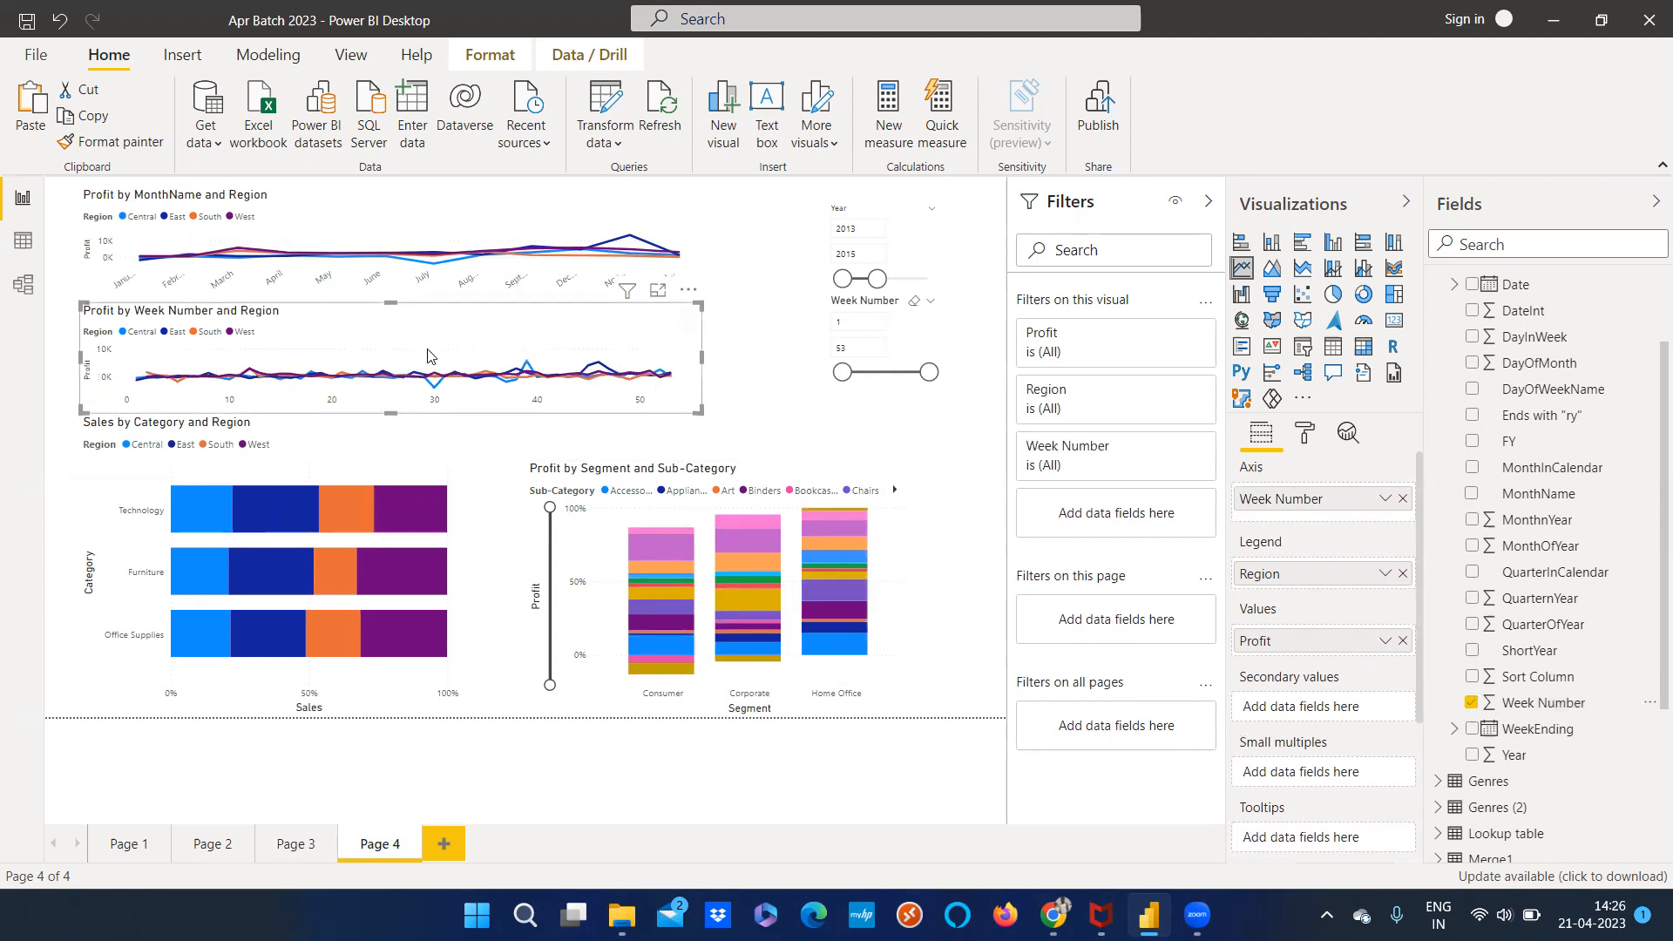
Examine the regional profits of individual weeks on the weekly line chart and view the model's Date Table to Orders relationship
{"action": "mouse_move", "coordinate": [428, 357]}
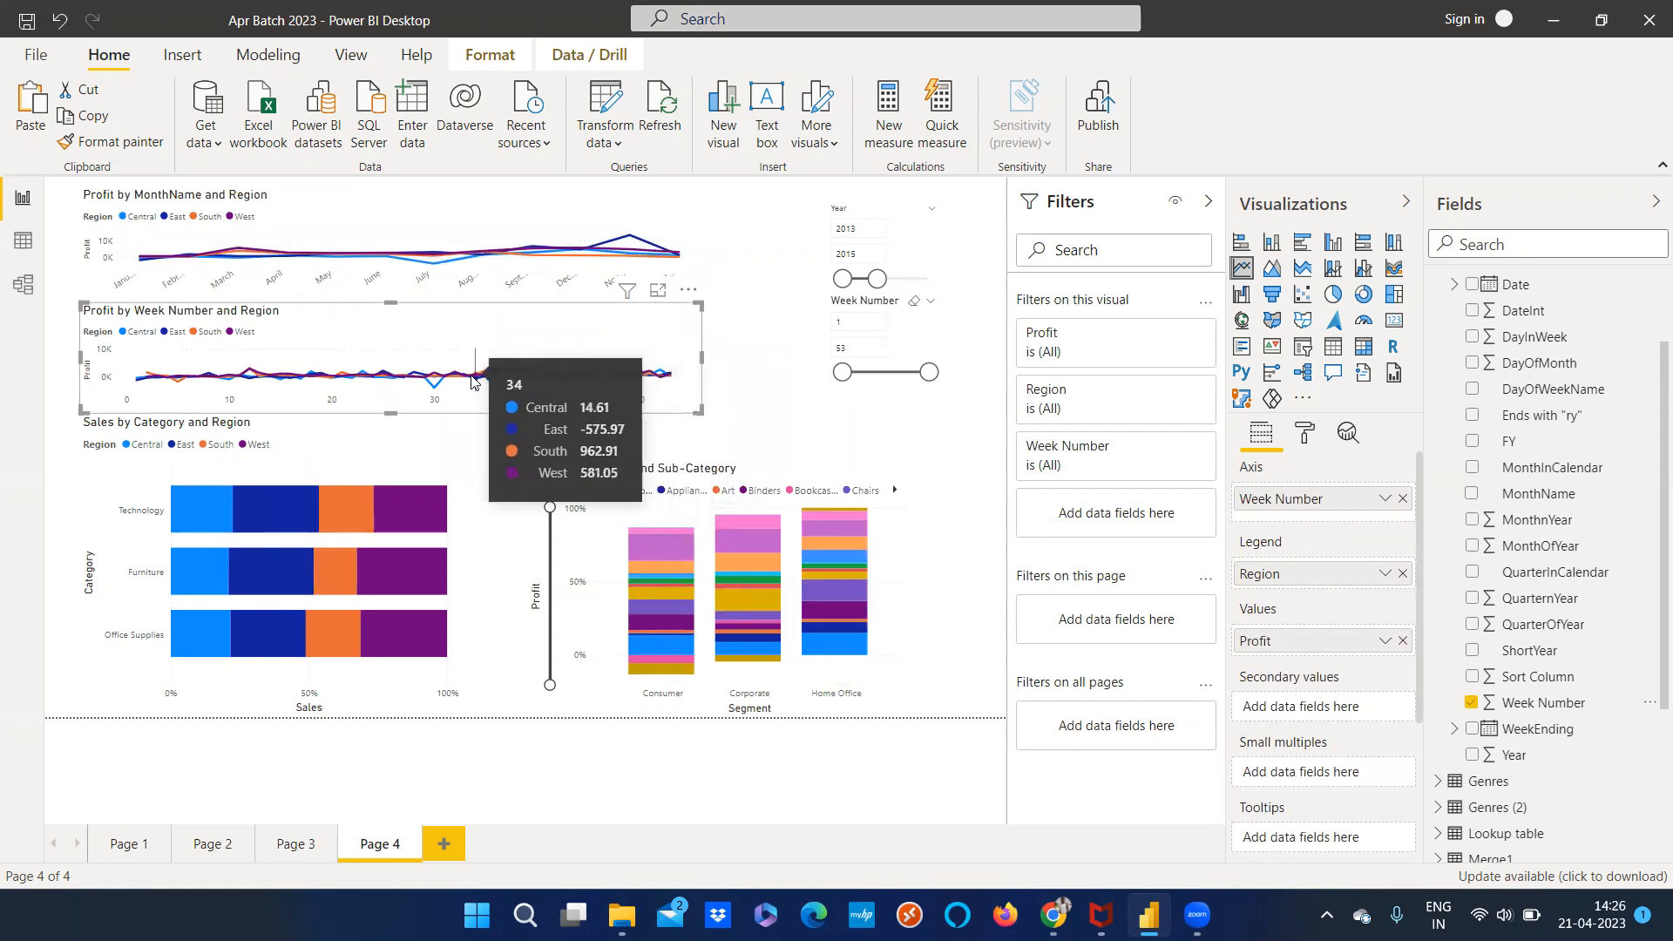
{"action": "left_click", "coordinate": [736, 356]}
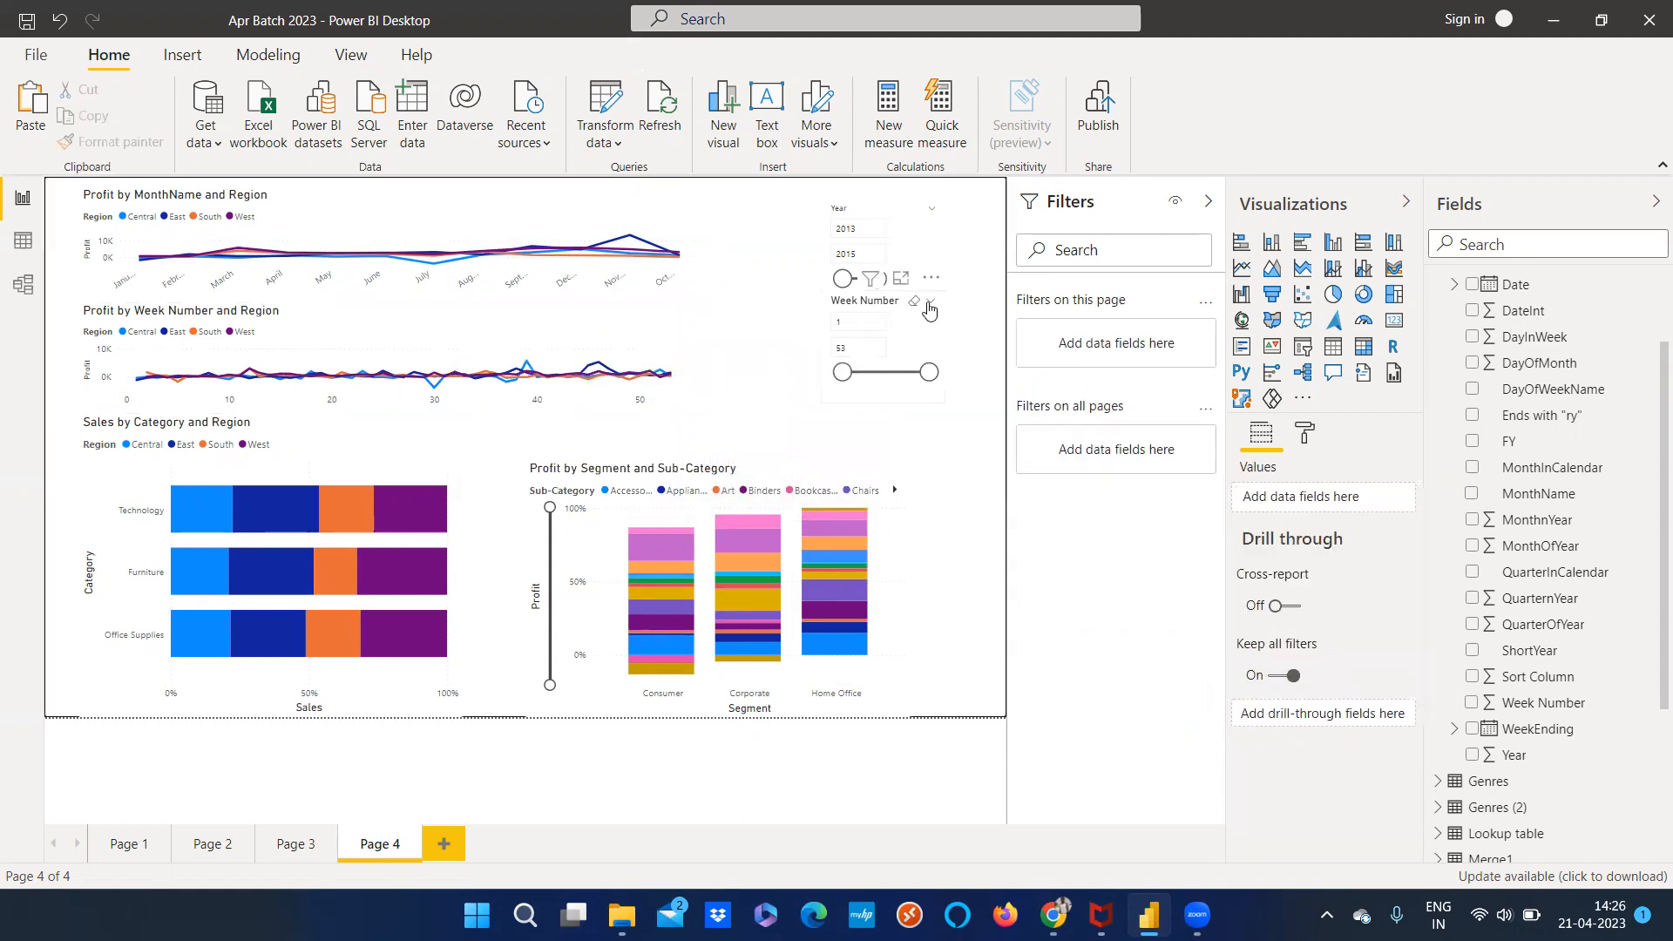
{"action": "left_click", "coordinate": [929, 303]}
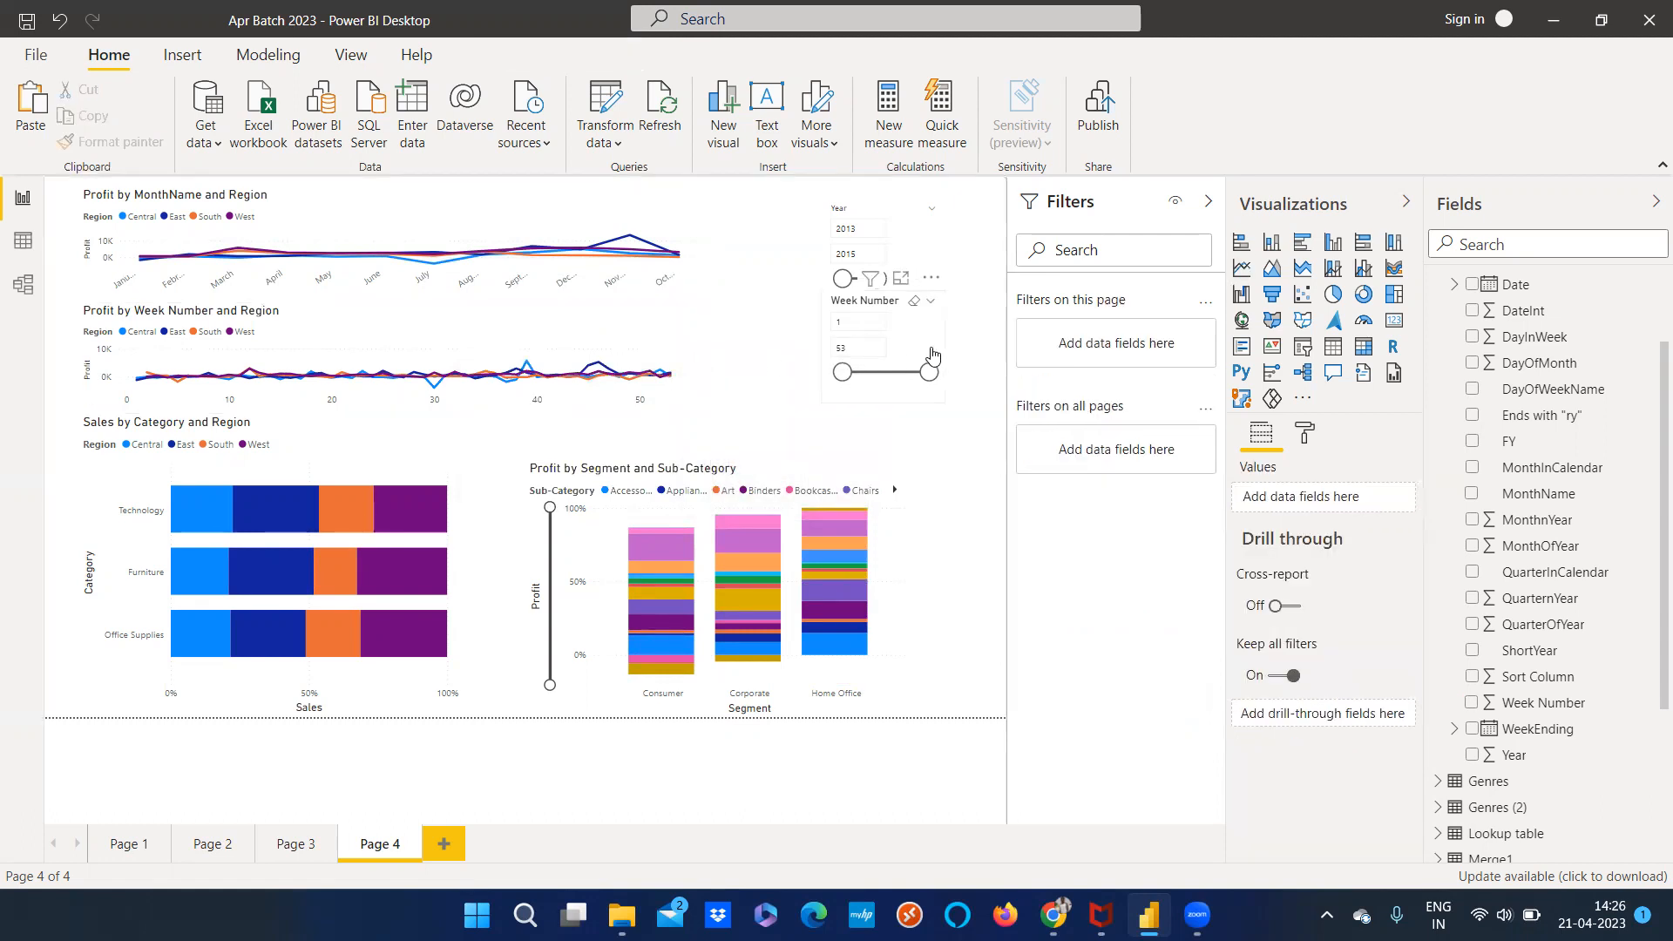
{"action": "left_click", "coordinate": [744, 393]}
{"action": "left_click", "coordinate": [512, 358]}
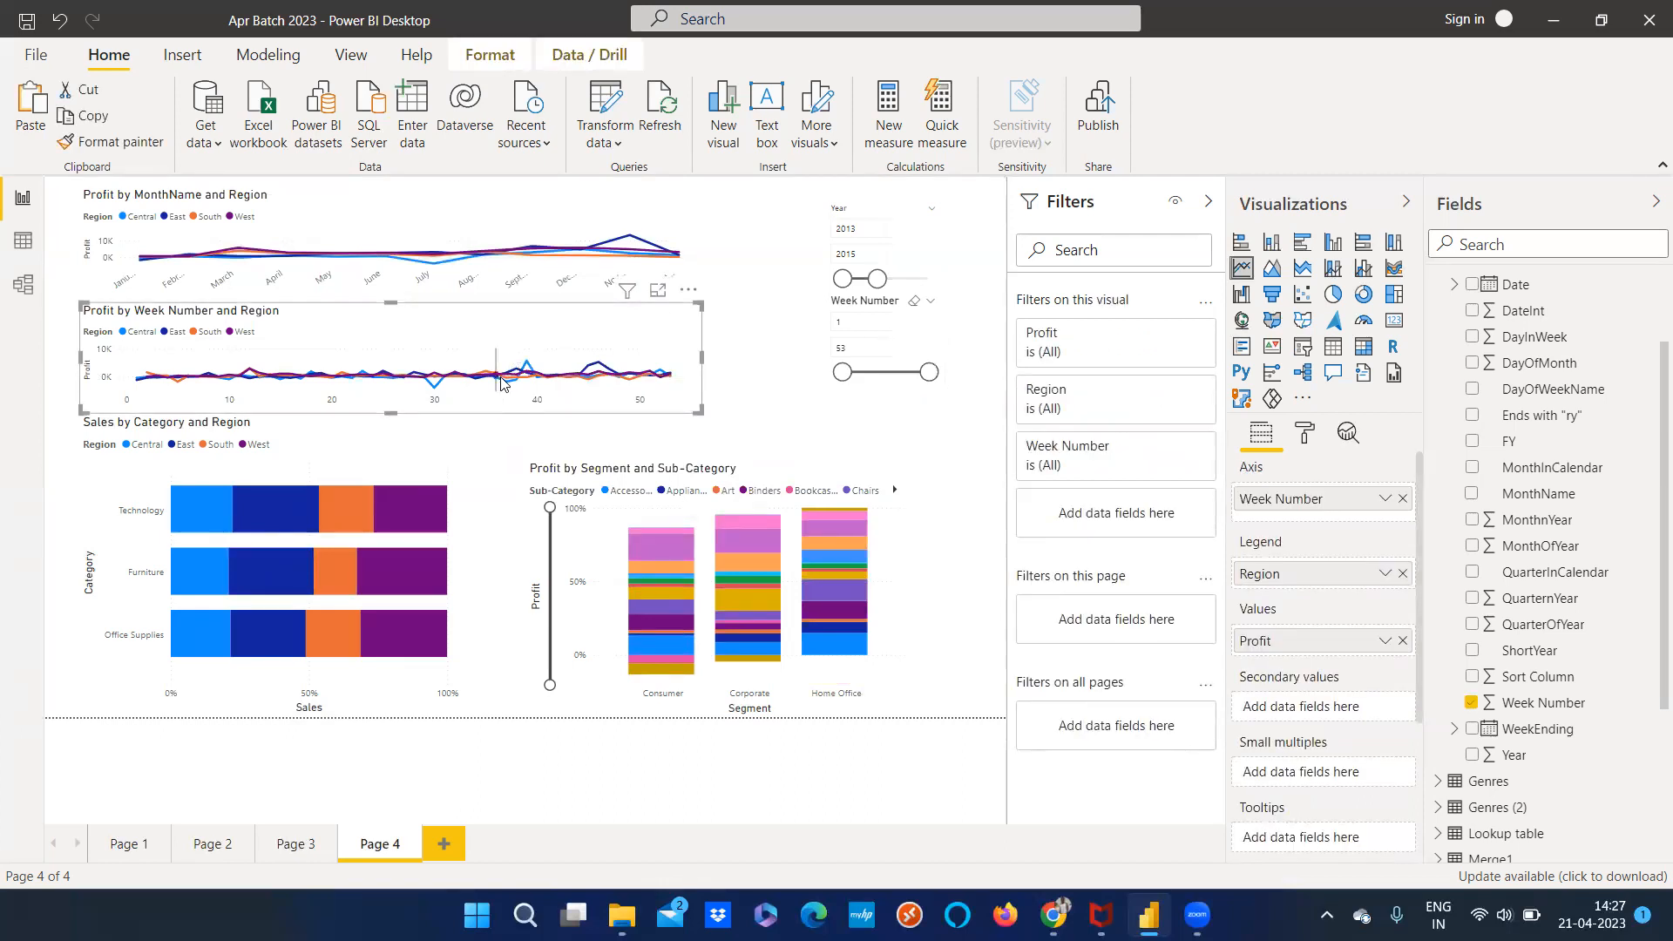
{"action": "mouse_move", "coordinate": [503, 386]}
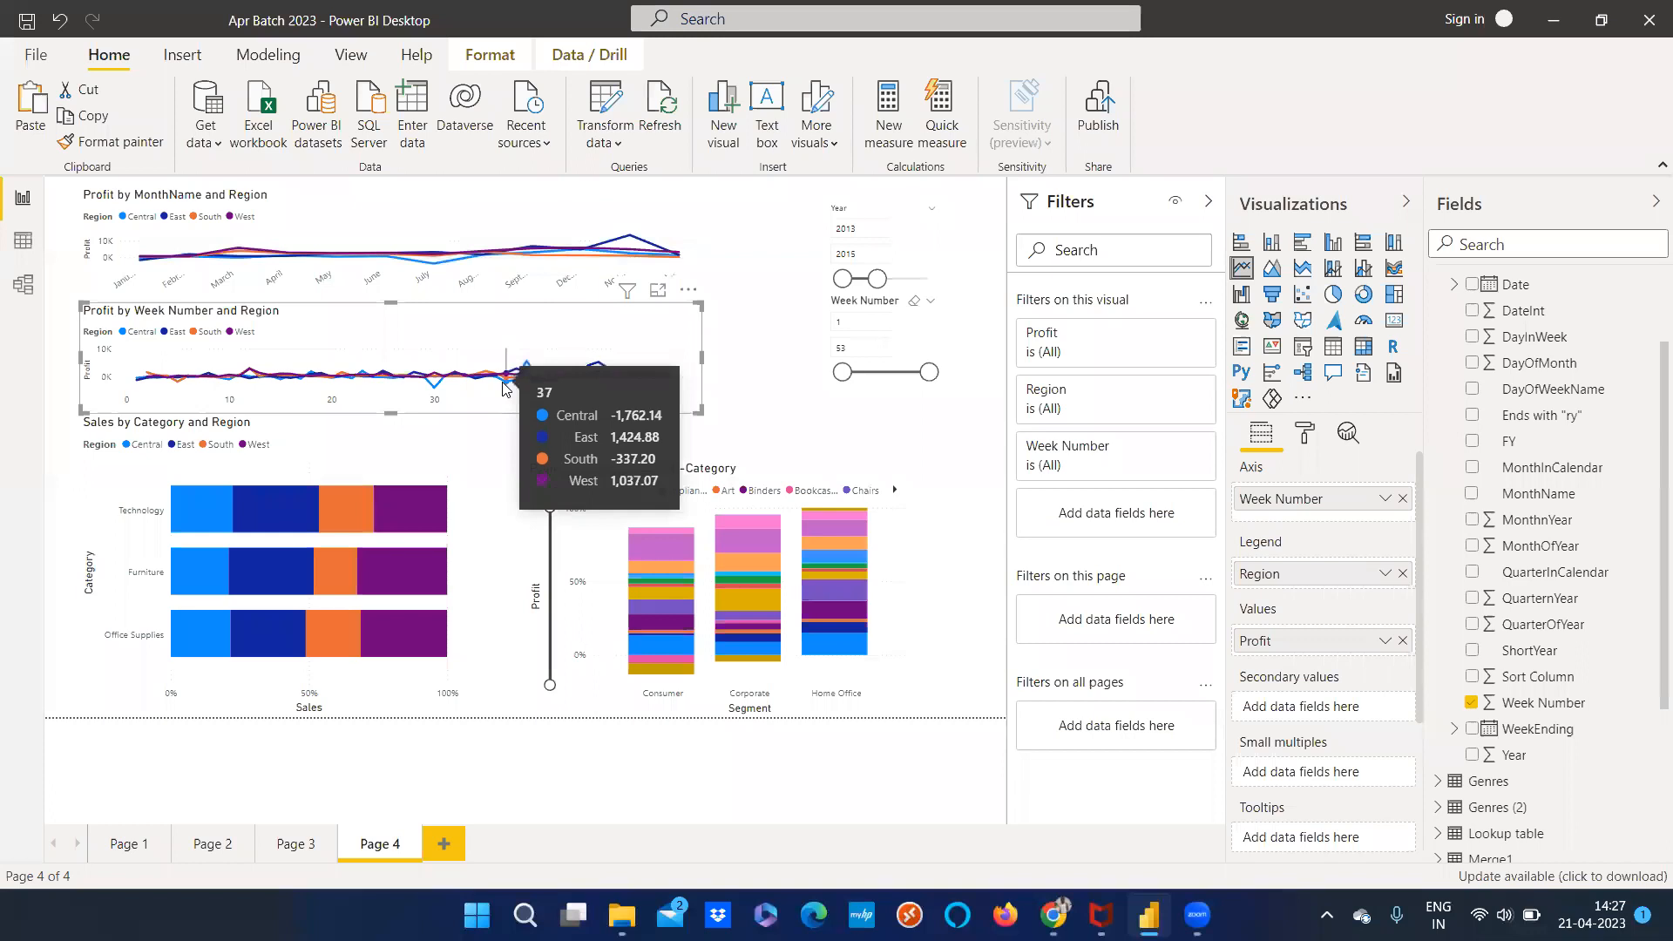
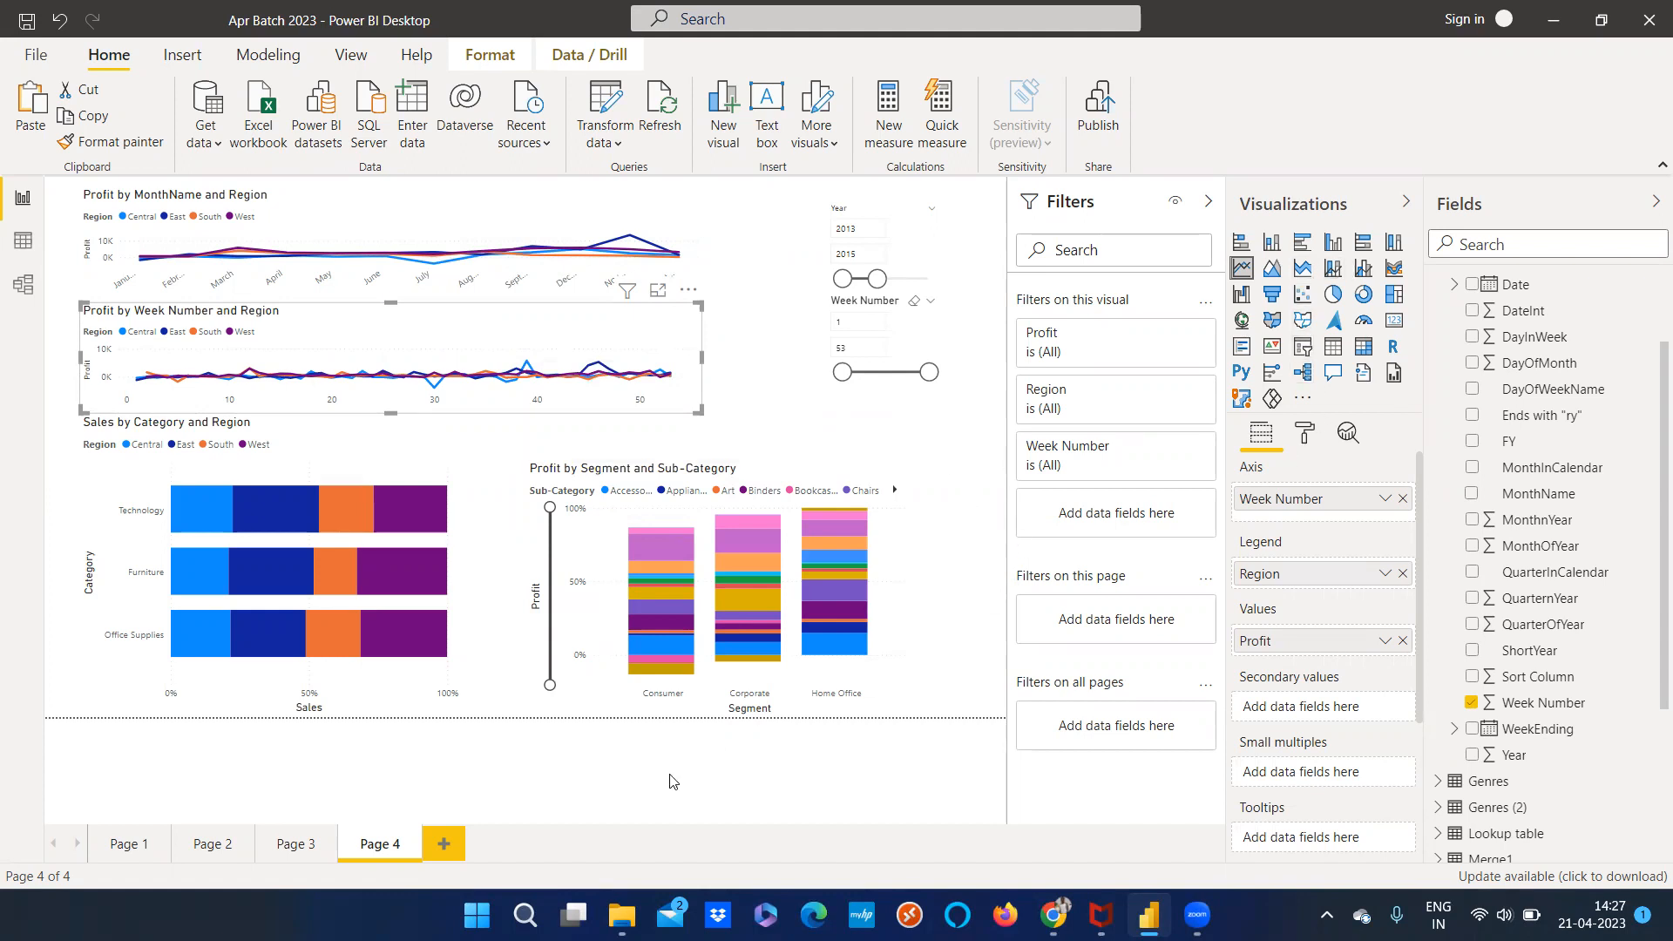
{"action": "left_click", "coordinate": [23, 284]}
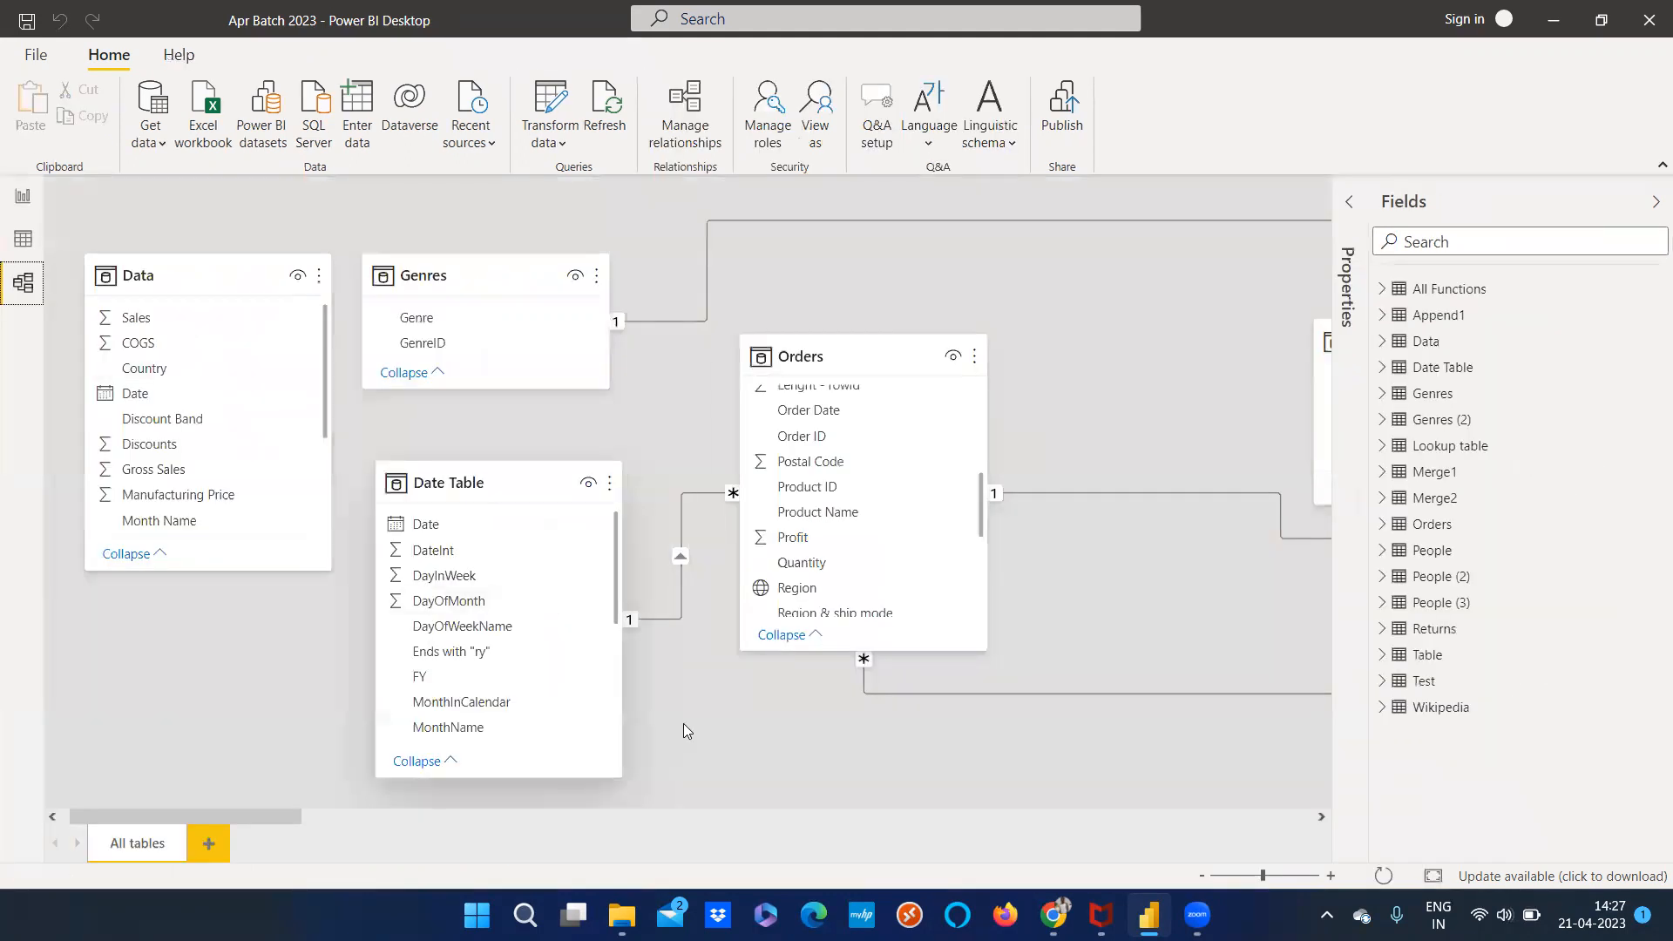
Return to the report, add a blank Page 5 and collapse the Date Table's field list
{"action": "left_click", "coordinate": [29, 194]}
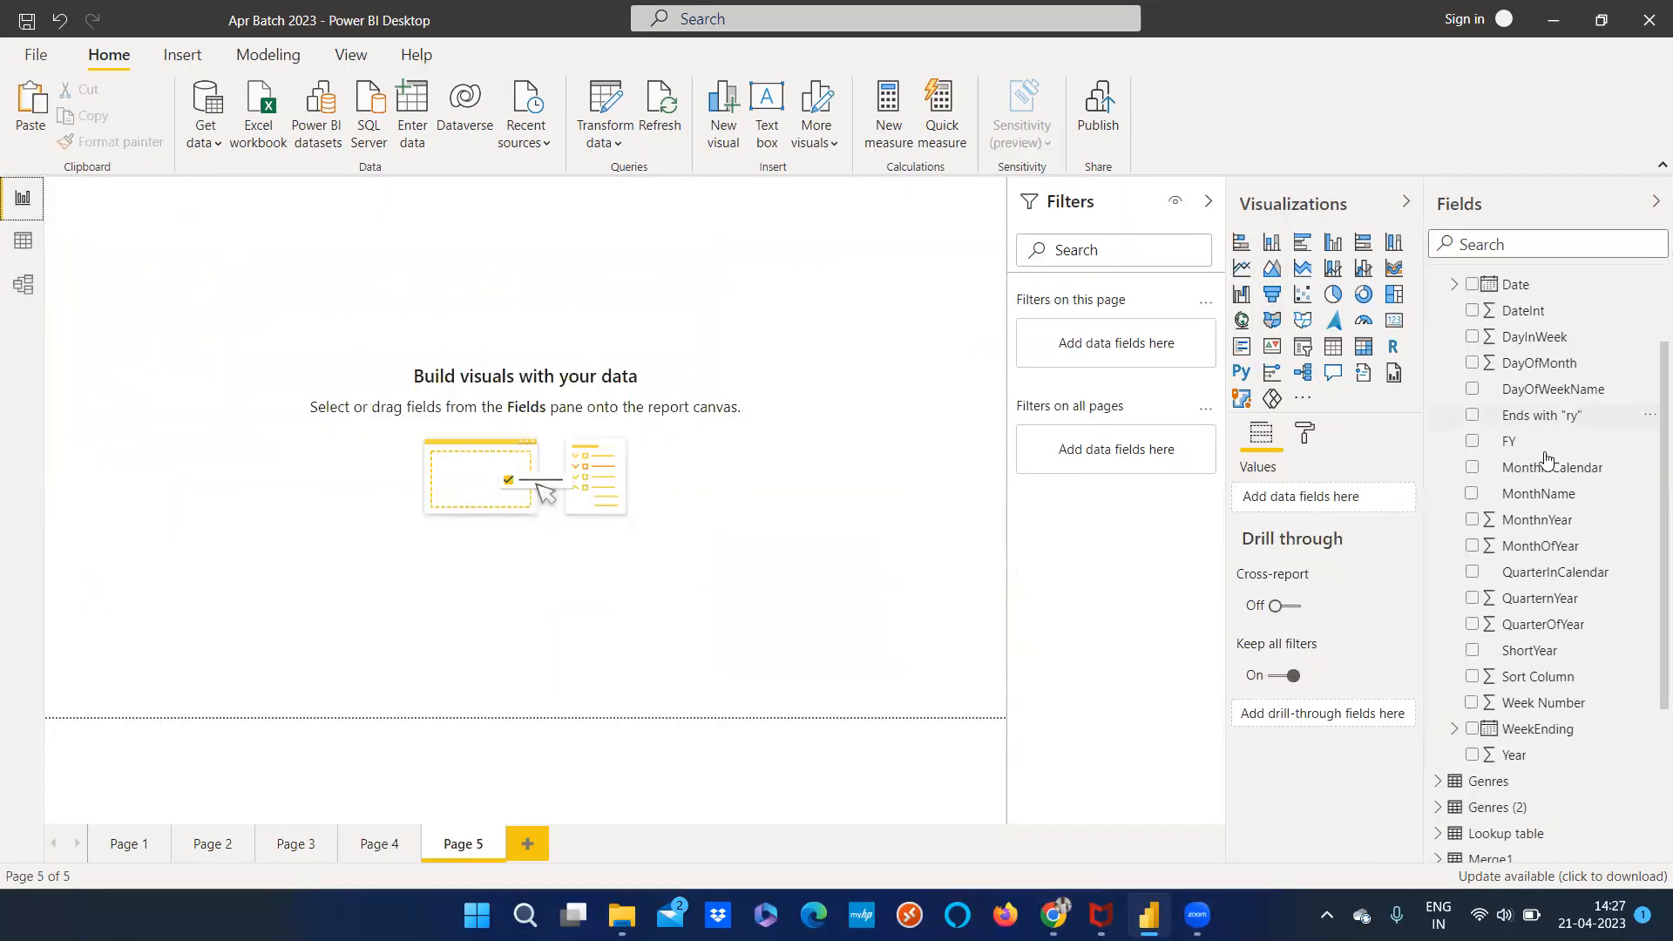
{"action": "left_click", "coordinate": [1439, 367]}
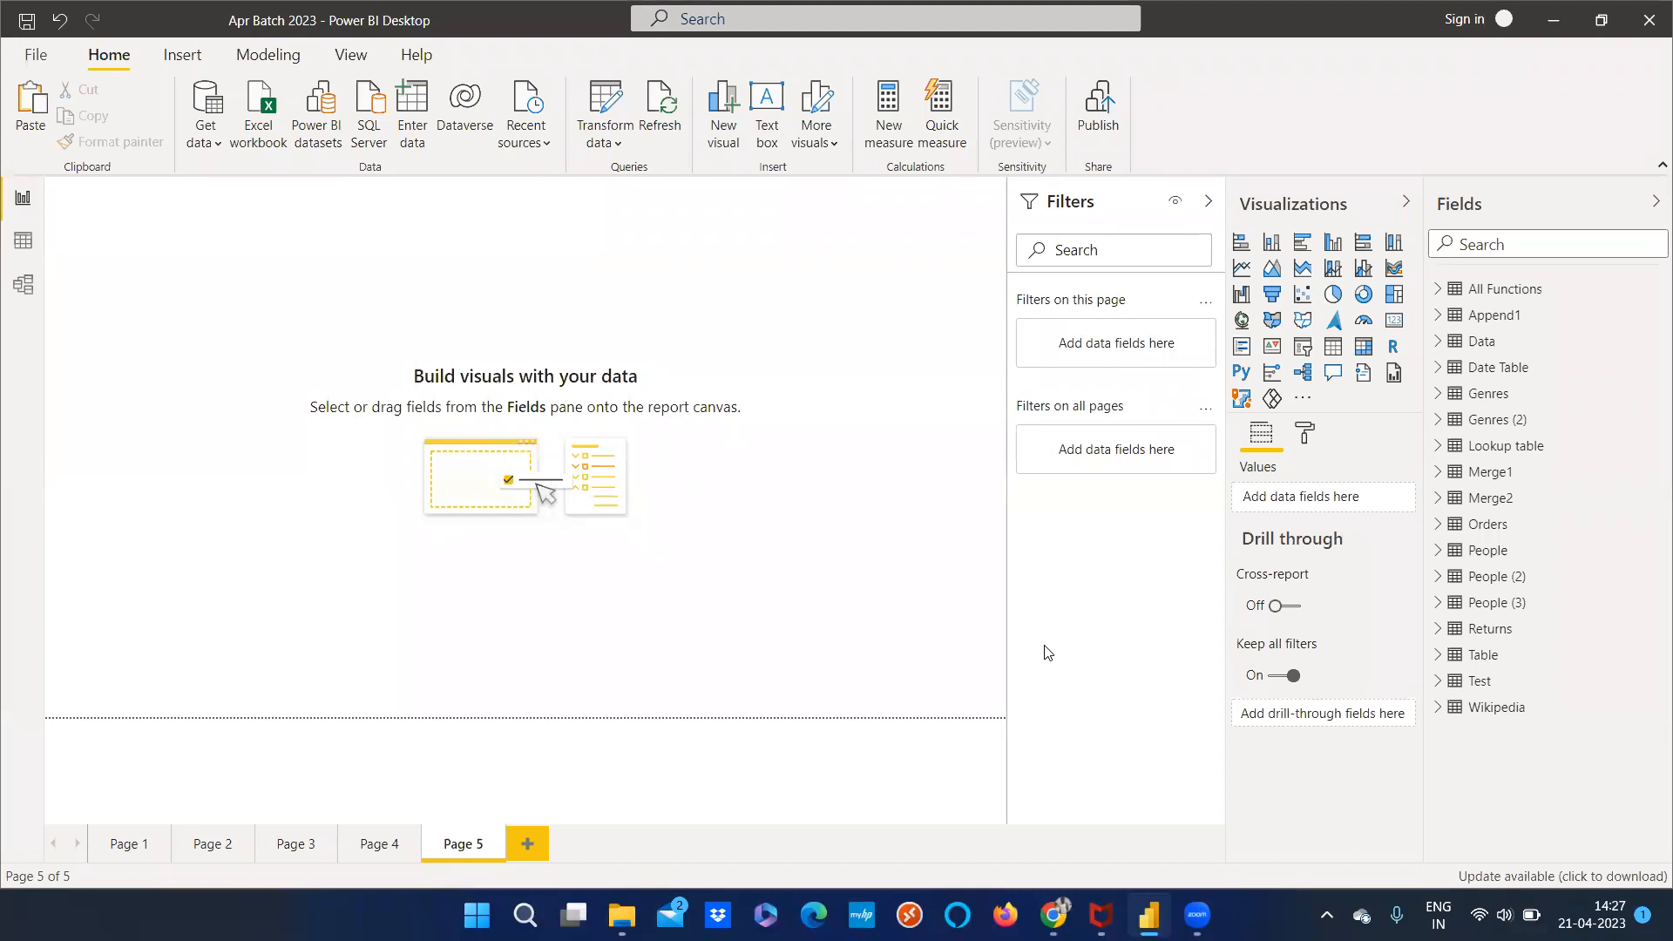
{"action": "left_click", "coordinate": [804, 486]}
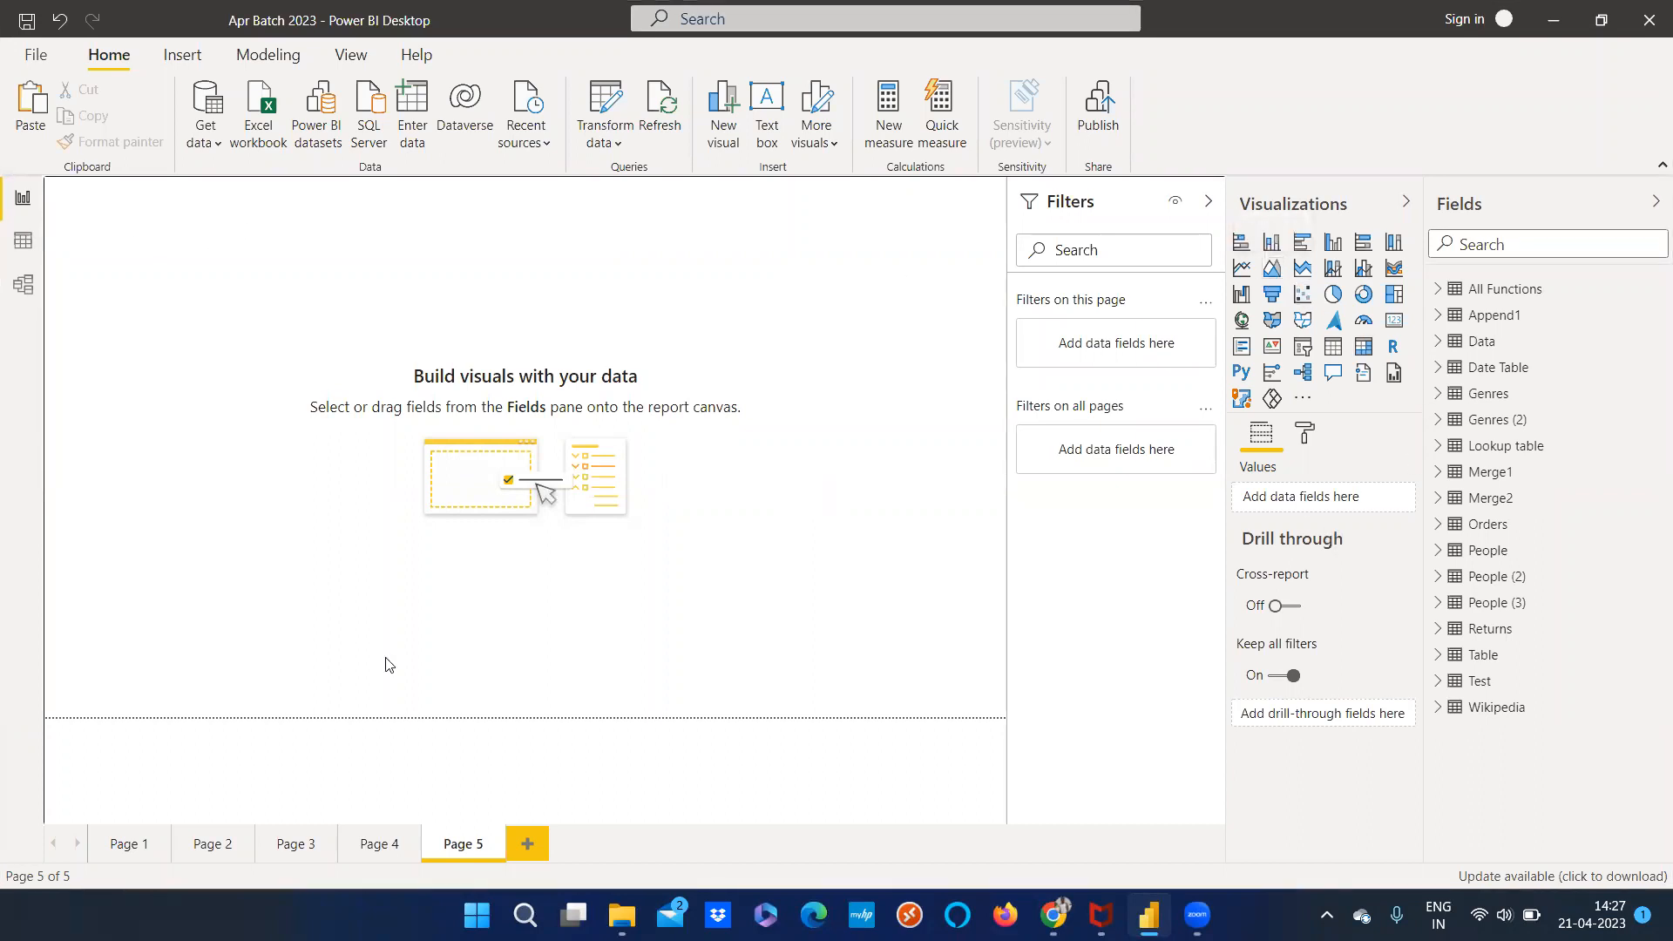
Copy the Profit by MonthName and Region line chart from Page 4 to Page 5, move it lower and make it taller
{"action": "left_click", "coordinate": [380, 843]}
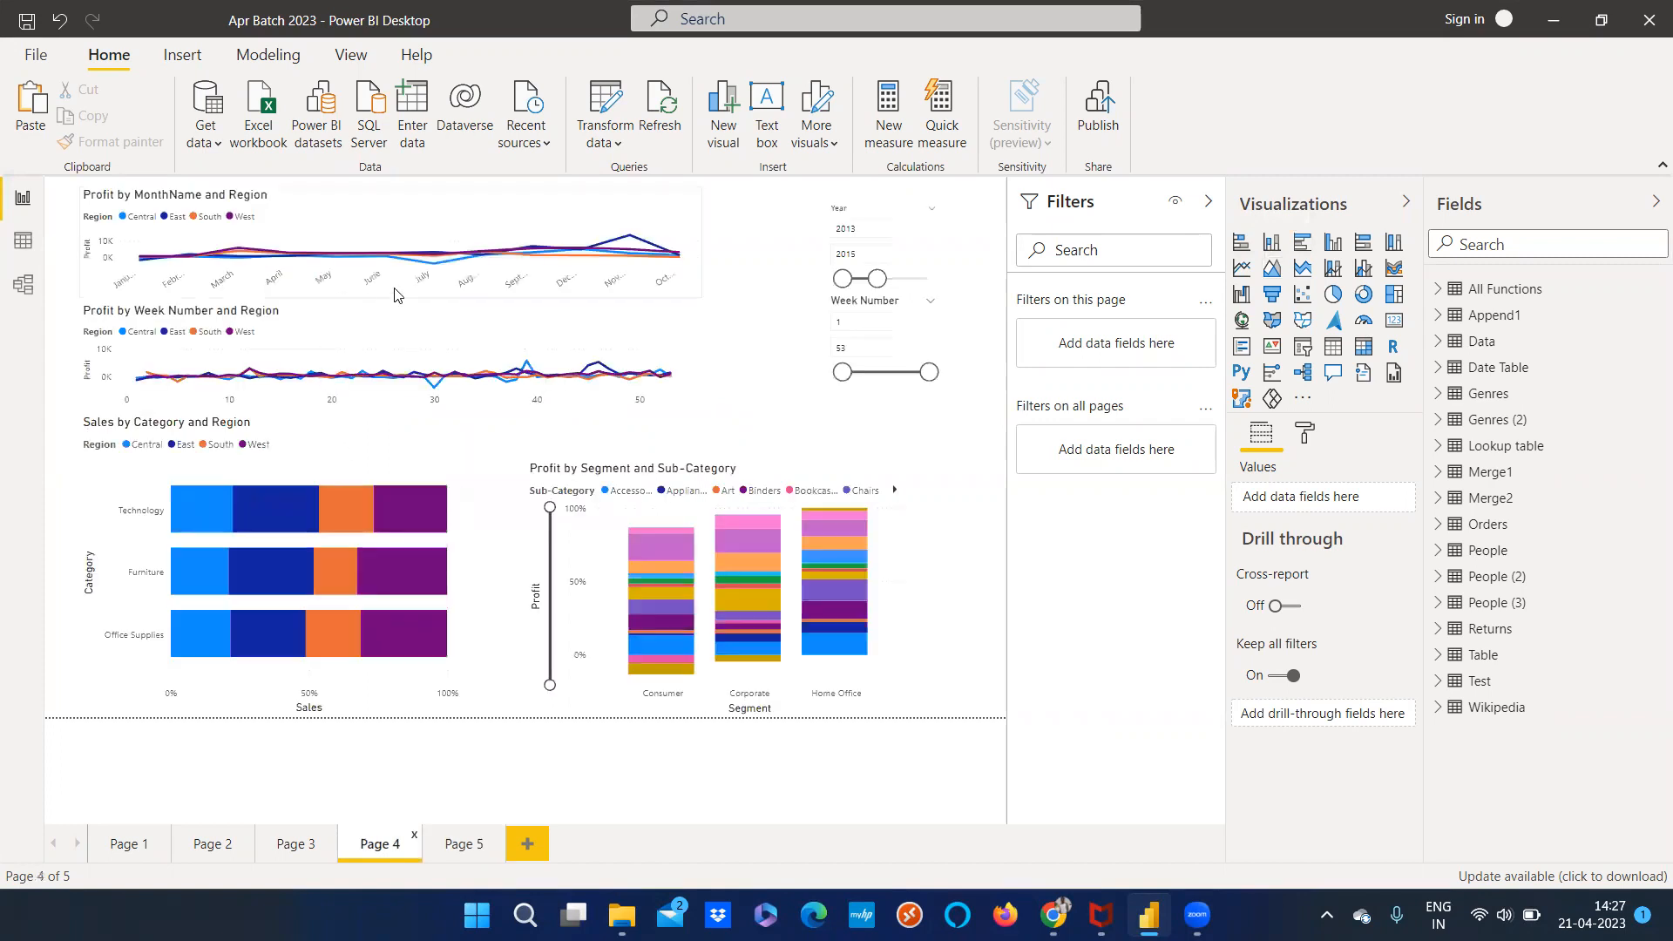
{"action": "left_click", "coordinate": [539, 223]}
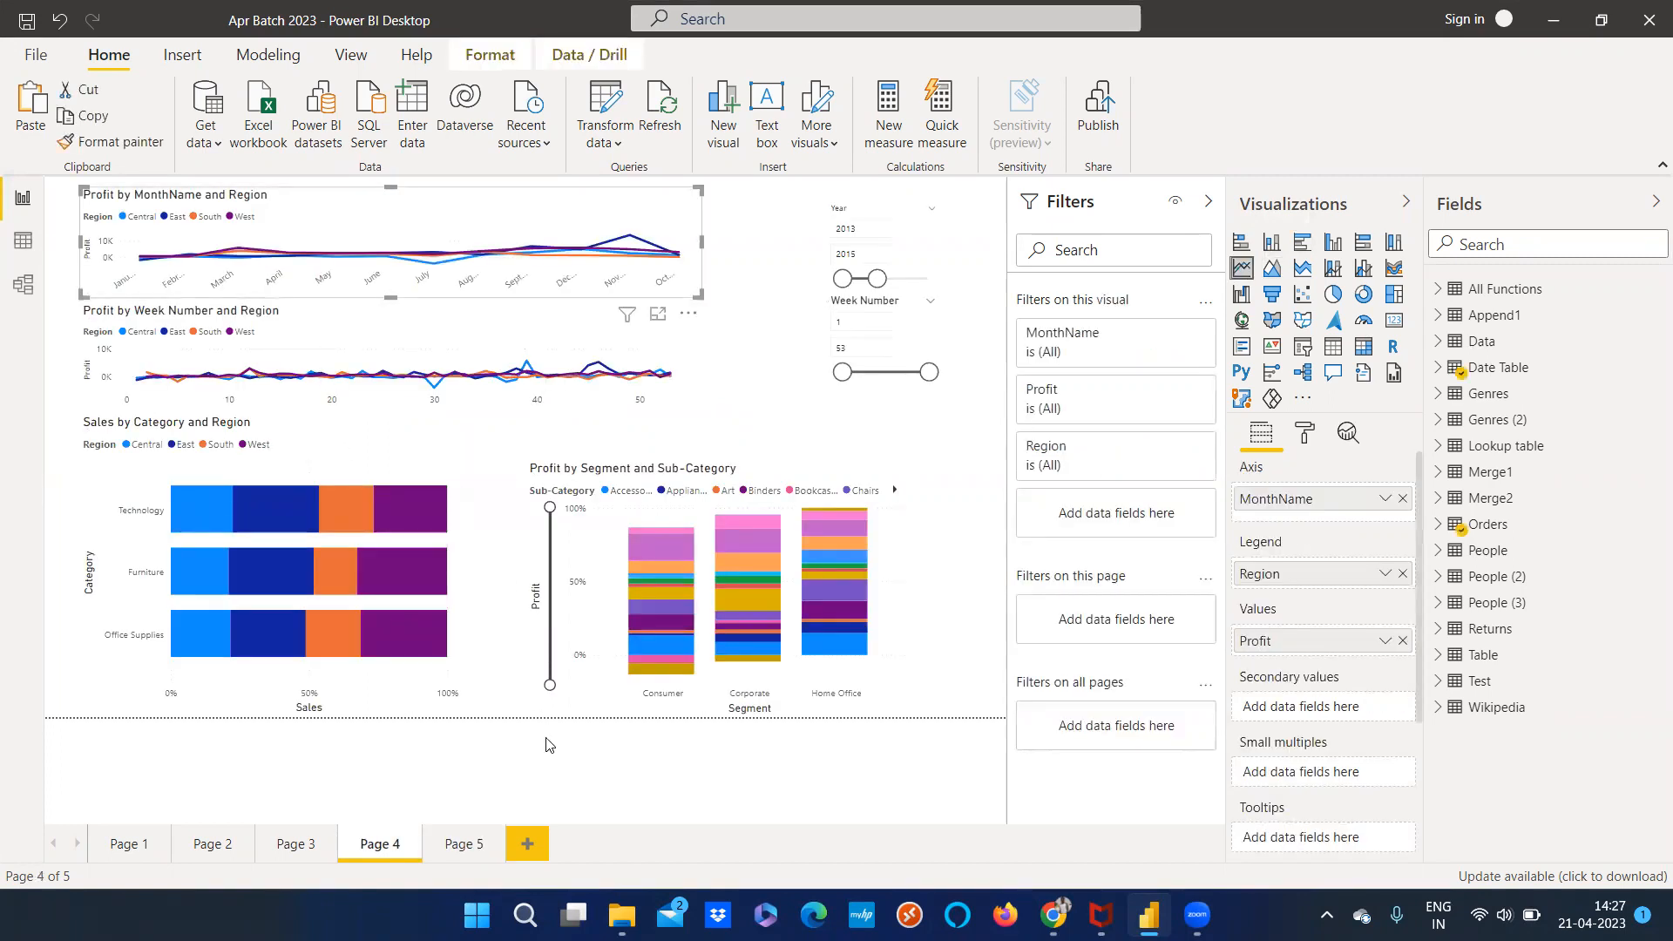
{"action": "left_click", "coordinate": [464, 844]}
{"action": "left_click", "coordinate": [617, 532]}
{"action": "key", "text": "ctrl+v"}
{"action": "left_click_drag", "start_coordinate": [397, 213], "coordinate": [415, 424]}
{"action": "left_click_drag", "start_coordinate": [413, 516], "coordinate": [417, 682]}
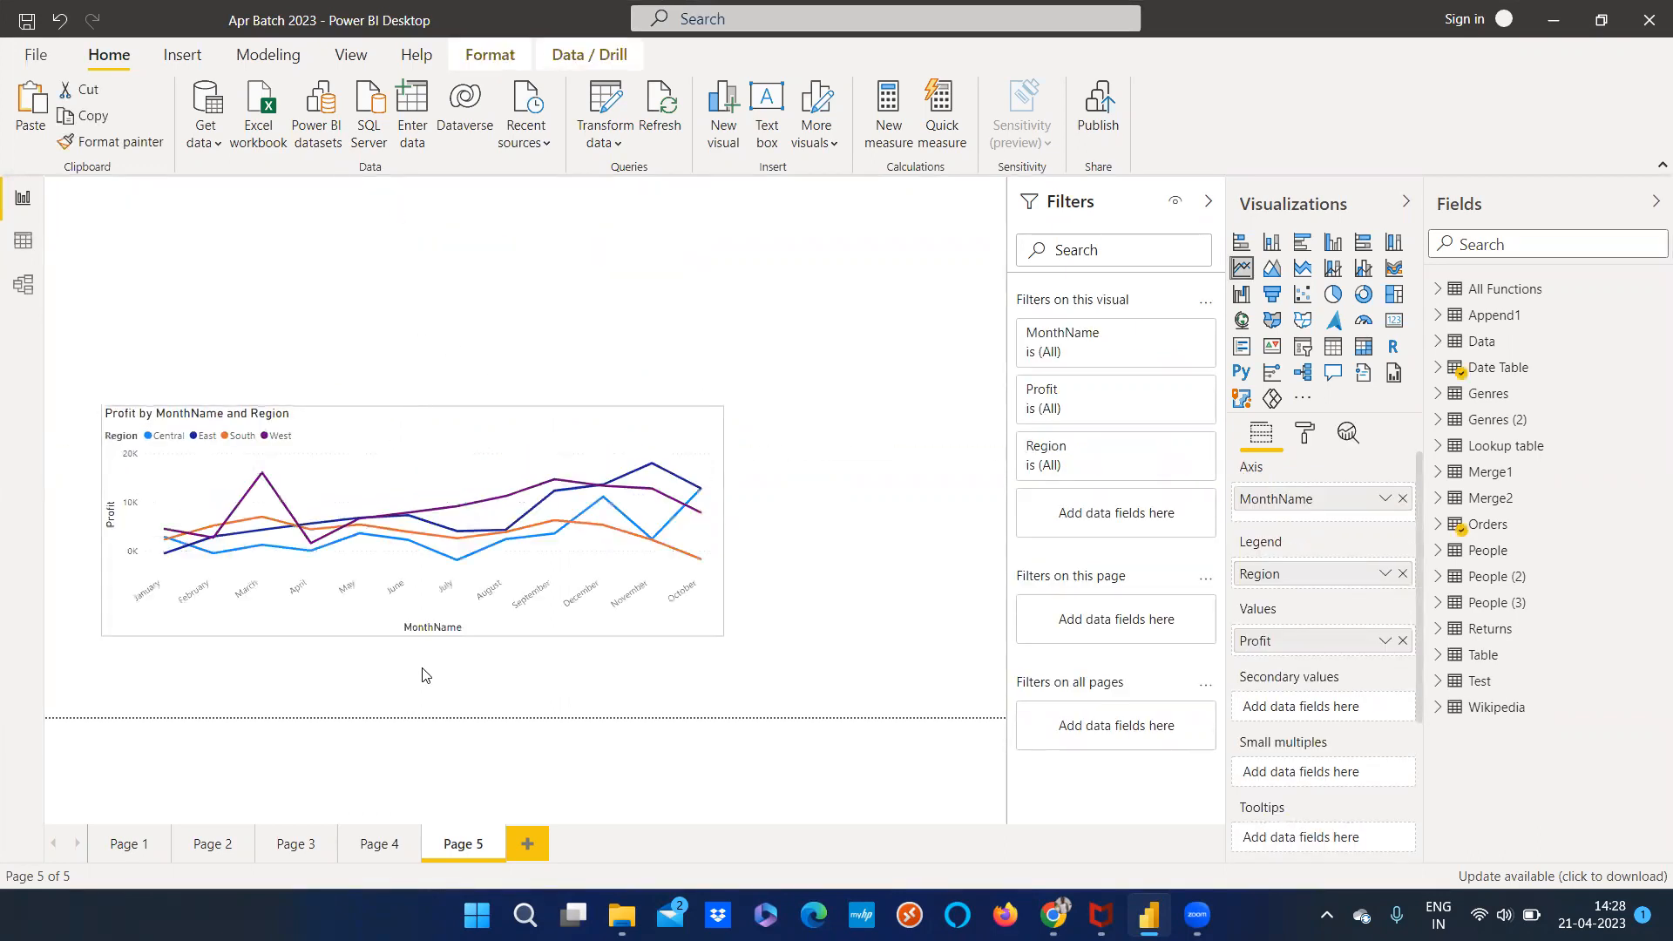
Open the Shapes formatting of the Page 5 line chart and set the join type to Miter
{"action": "left_click", "coordinate": [1305, 435]}
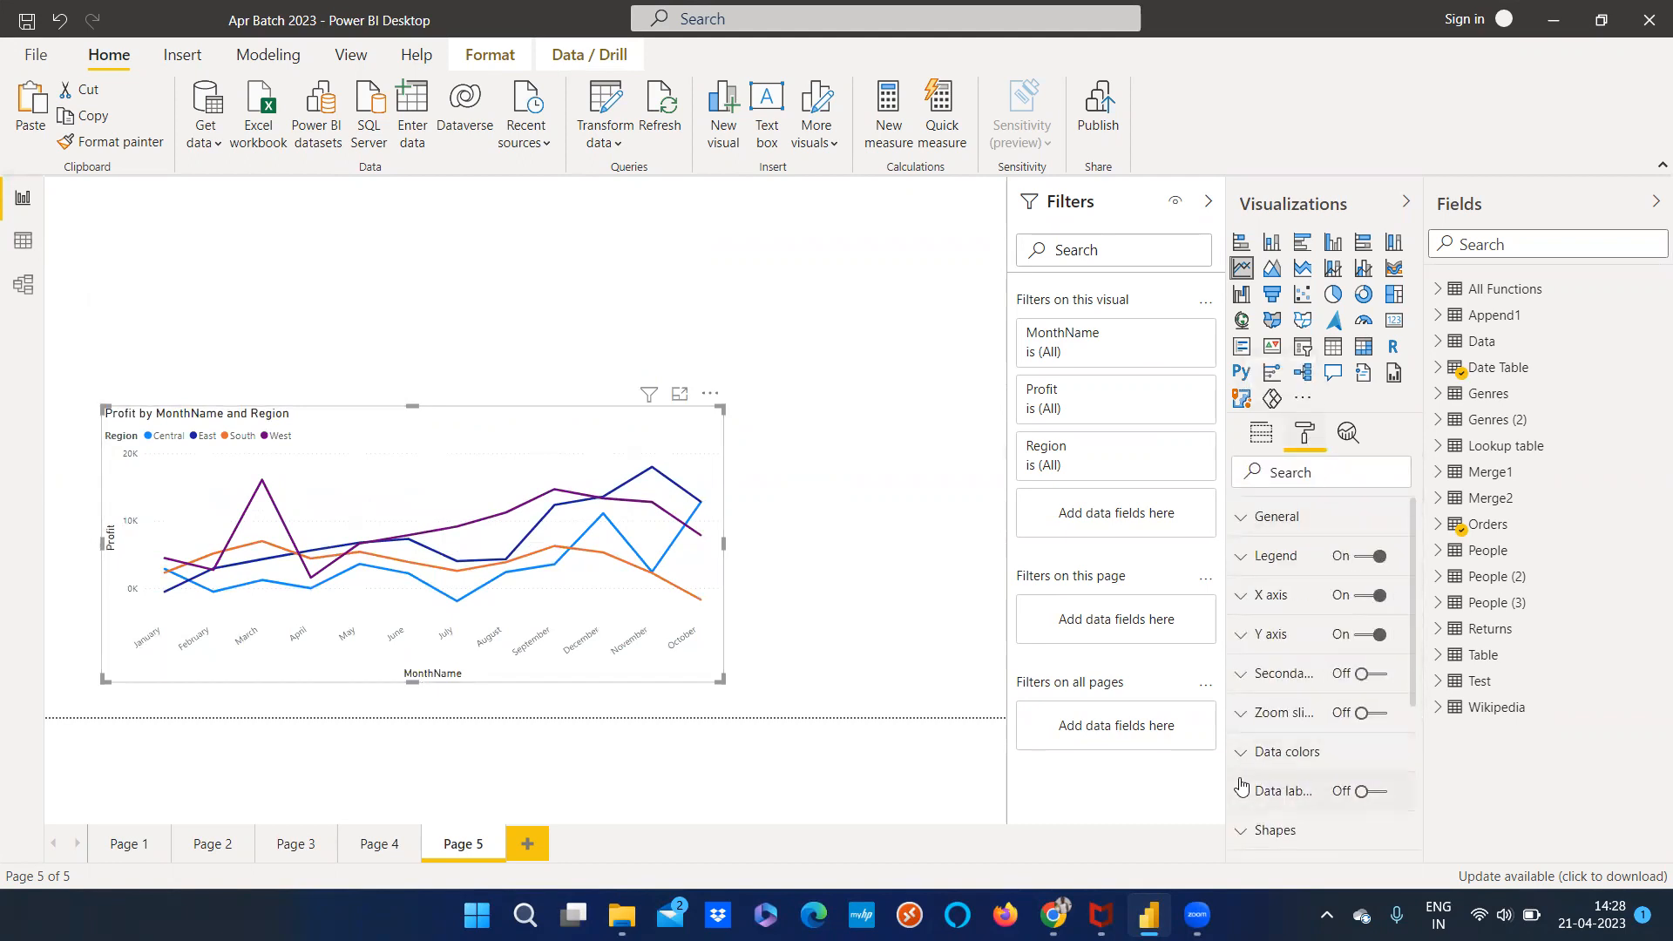
{"action": "scroll", "coordinate": [1242, 787], "scroll_direction": "down", "scroll_amount": 3}
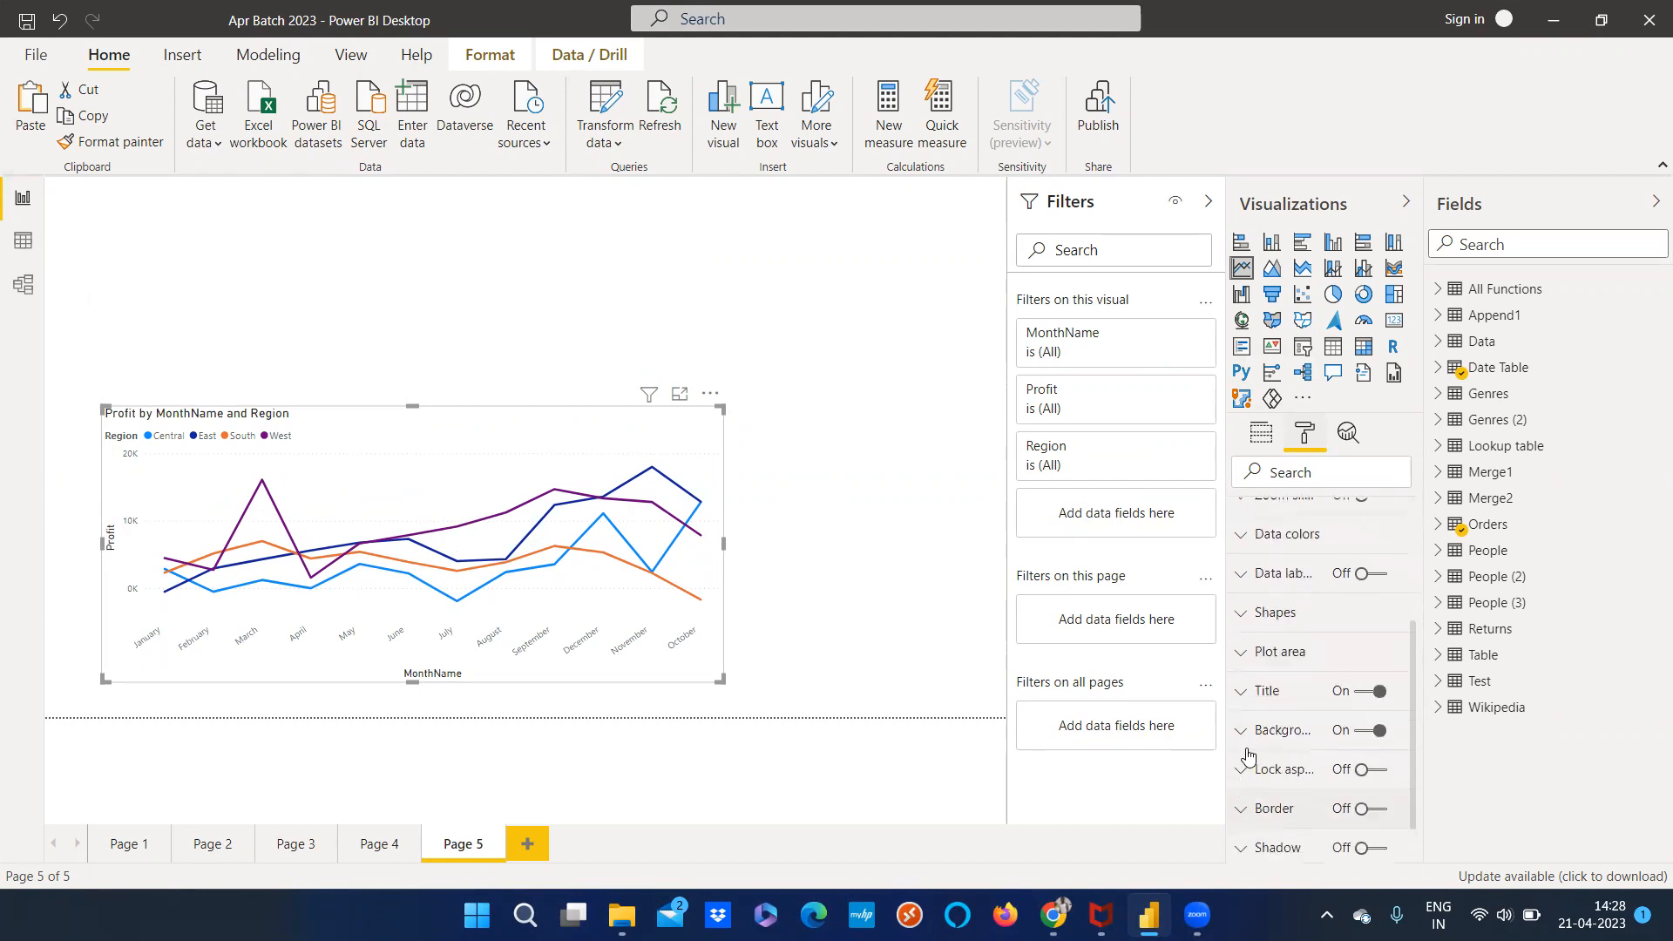
{"action": "left_click", "coordinate": [1247, 612]}
{"action": "scroll", "coordinate": [1316, 736], "scroll_direction": "down", "scroll_amount": 2}
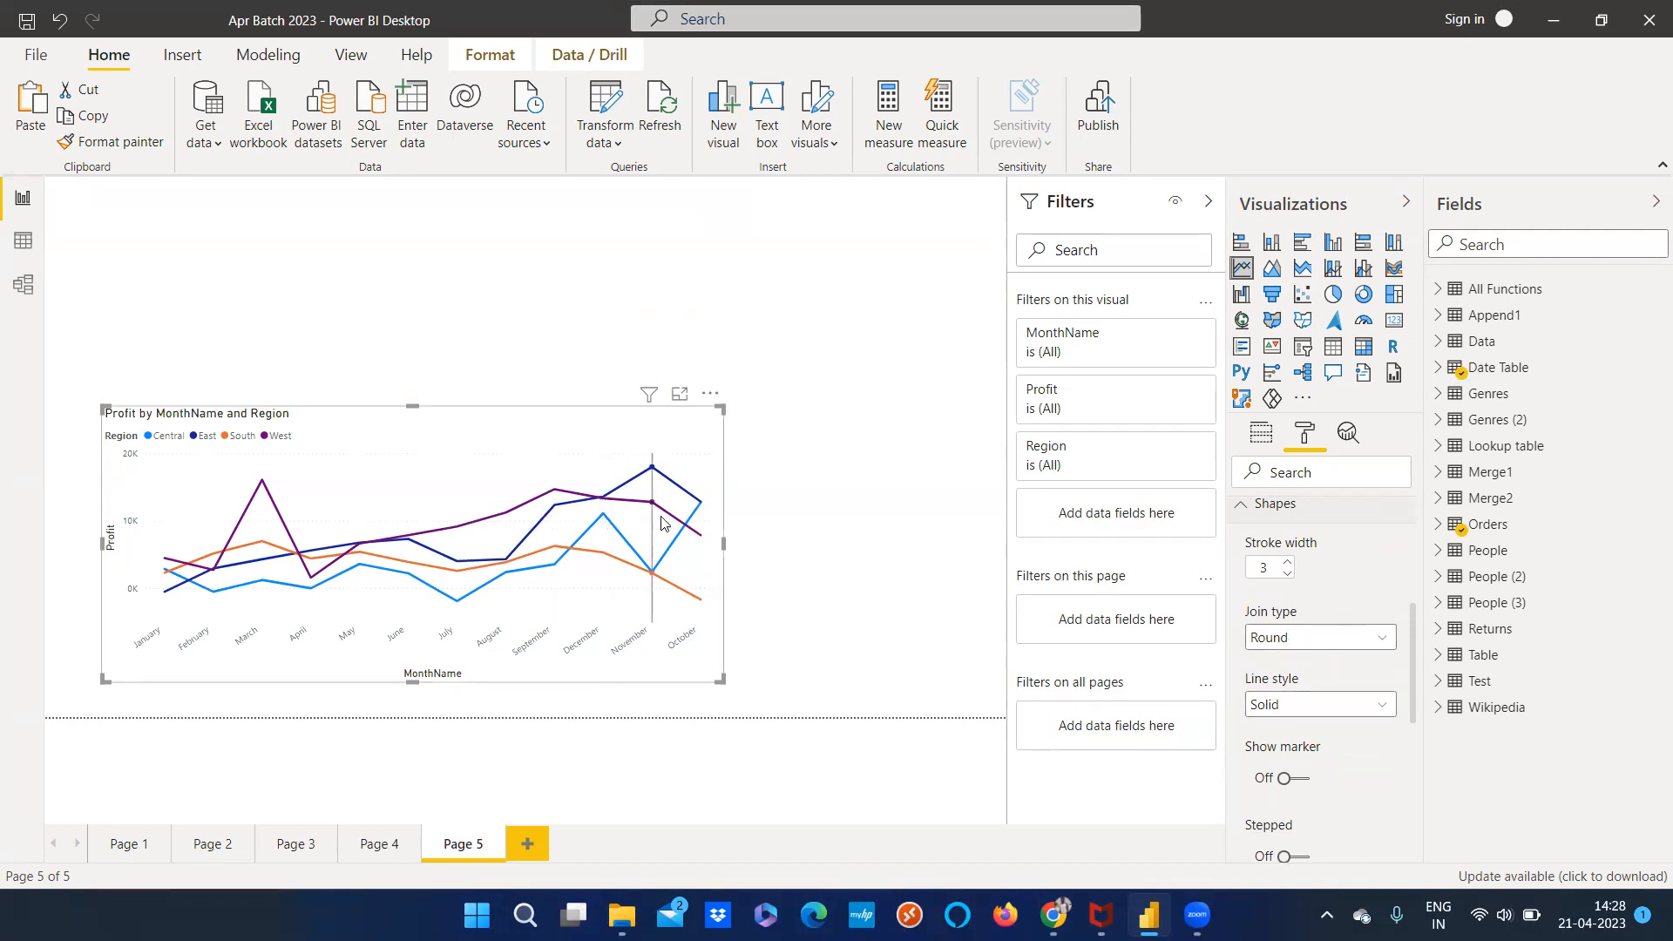
{"action": "left_click", "coordinate": [1293, 650]}
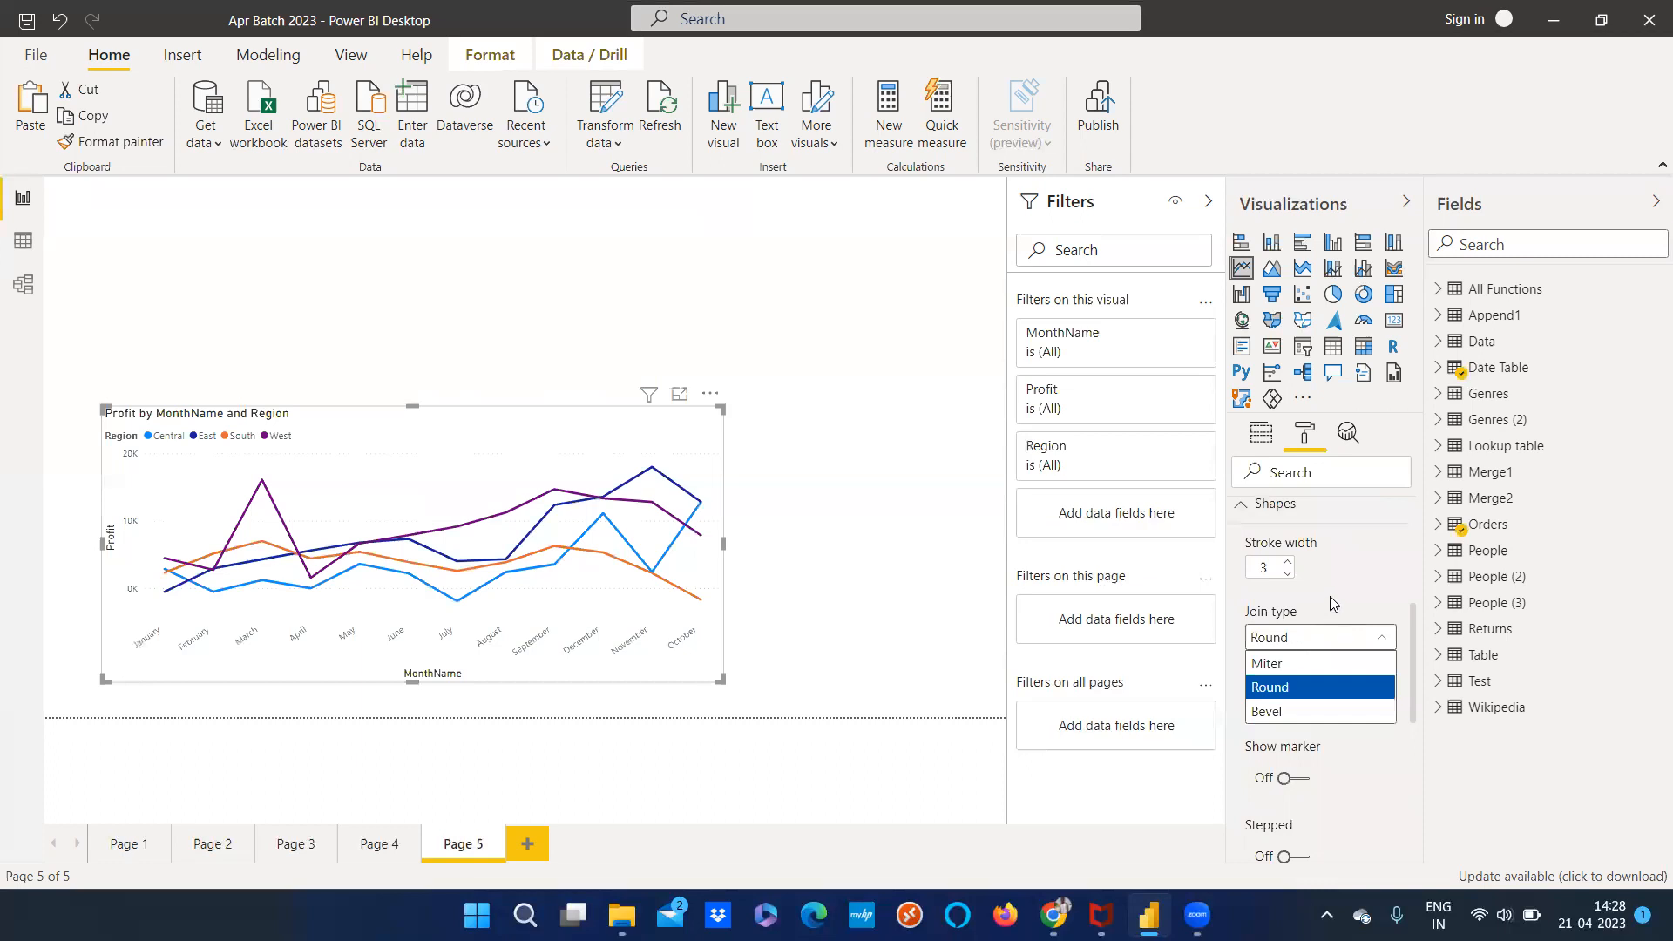
{"action": "left_click", "coordinate": [1330, 603]}
{"action": "left_click", "coordinate": [1329, 637]}
{"action": "left_click", "coordinate": [1298, 665]}
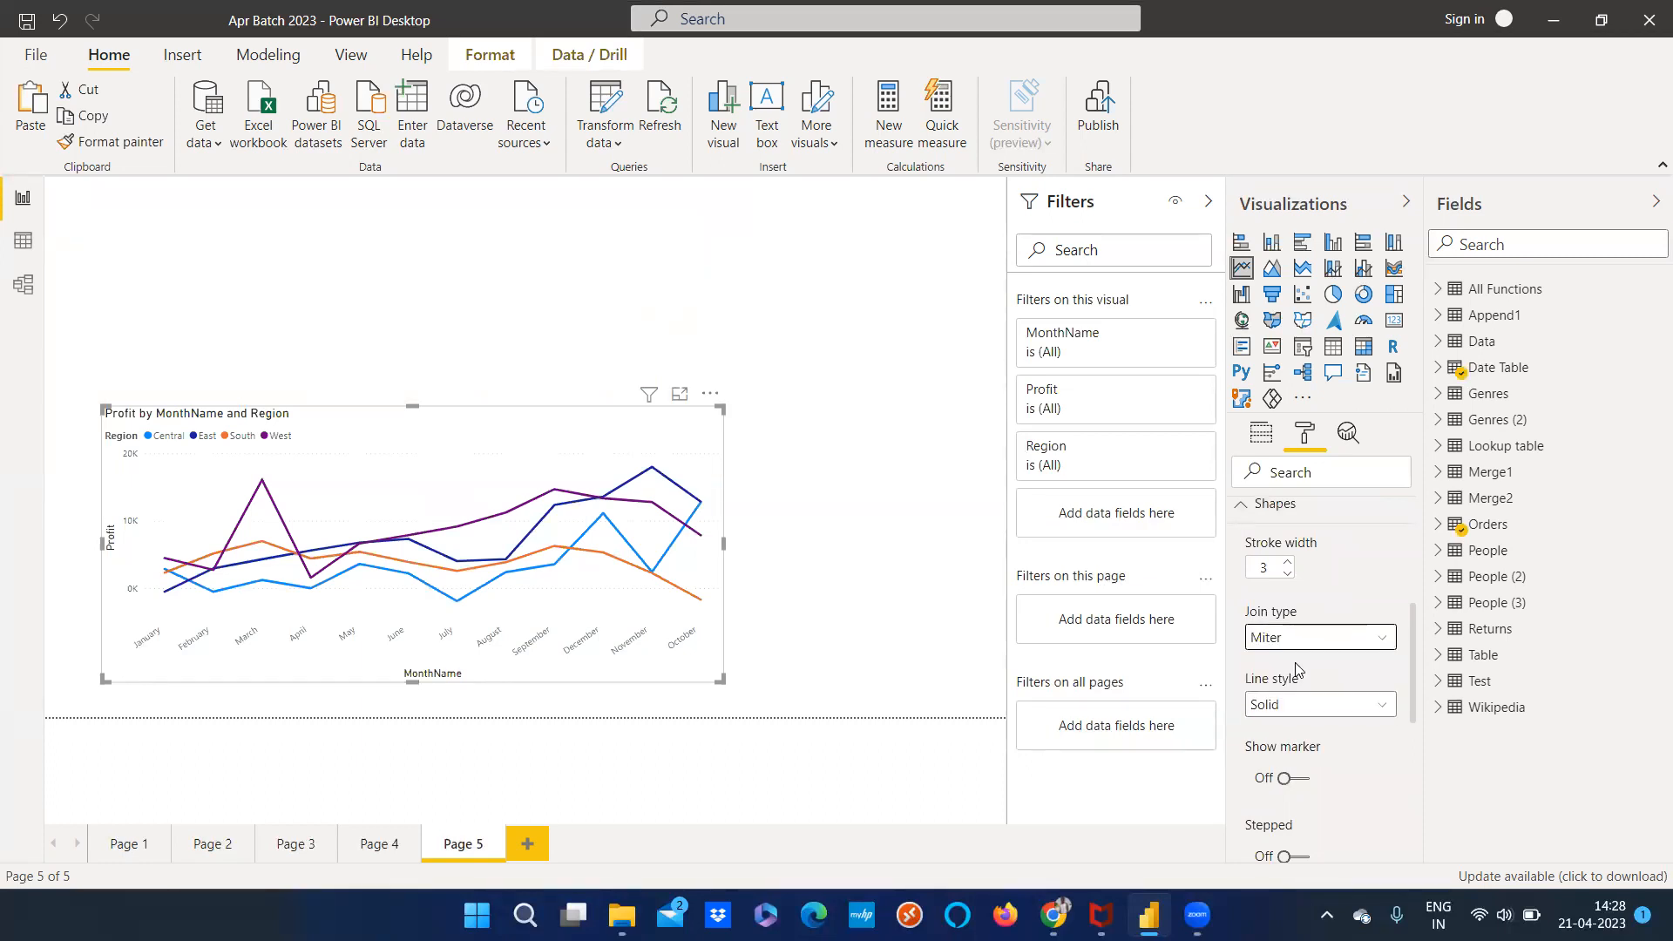
Try the Dashed line style on the chart and set it to Dotted
{"action": "left_click", "coordinate": [1297, 704]}
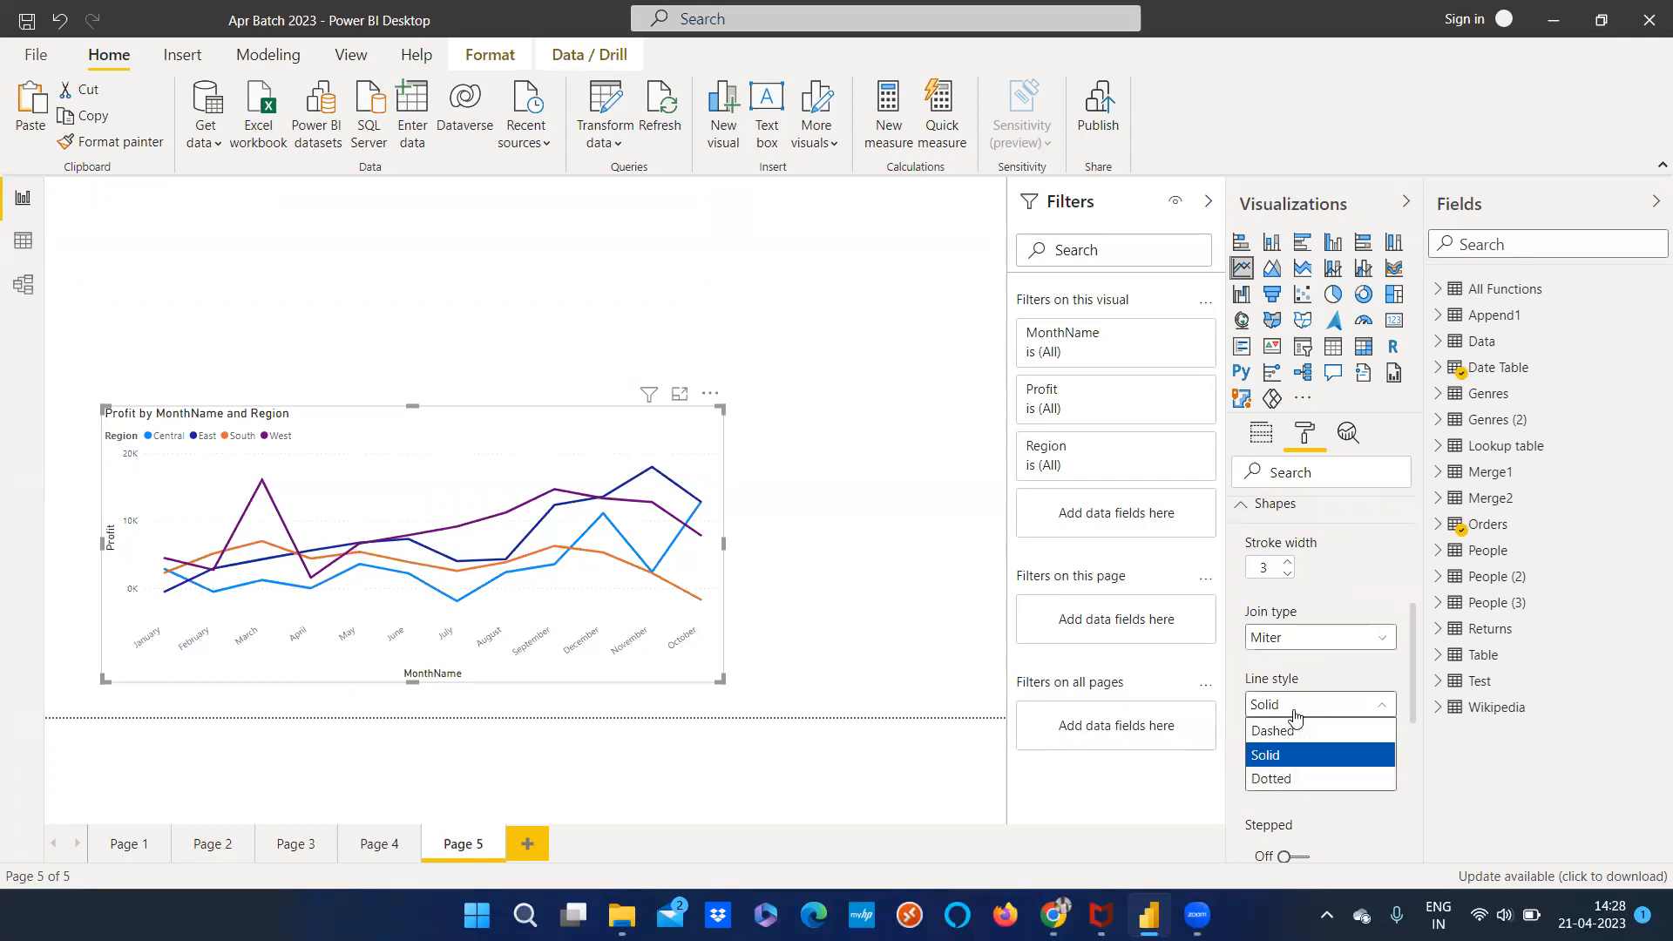
{"action": "left_click", "coordinate": [1292, 730]}
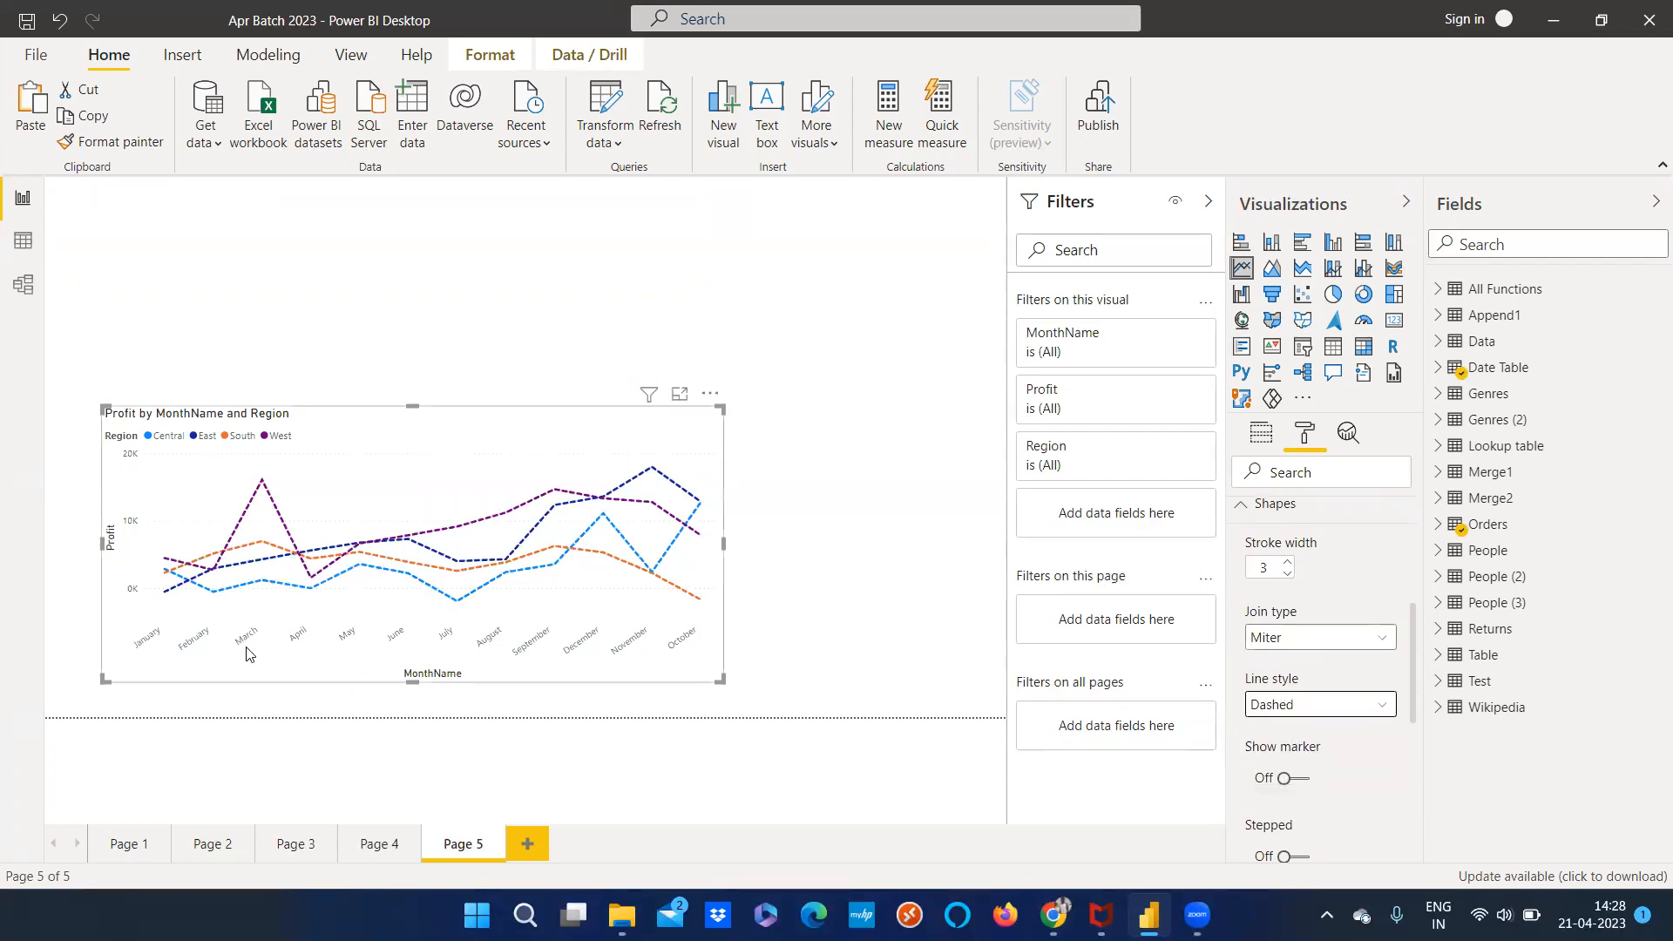
{"action": "left_click", "coordinate": [1318, 710]}
{"action": "left_click", "coordinate": [1298, 778]}
Compare the Round and Bevel join types on the chart's lines and set the join type to Round
{"action": "left_click", "coordinate": [1299, 639]}
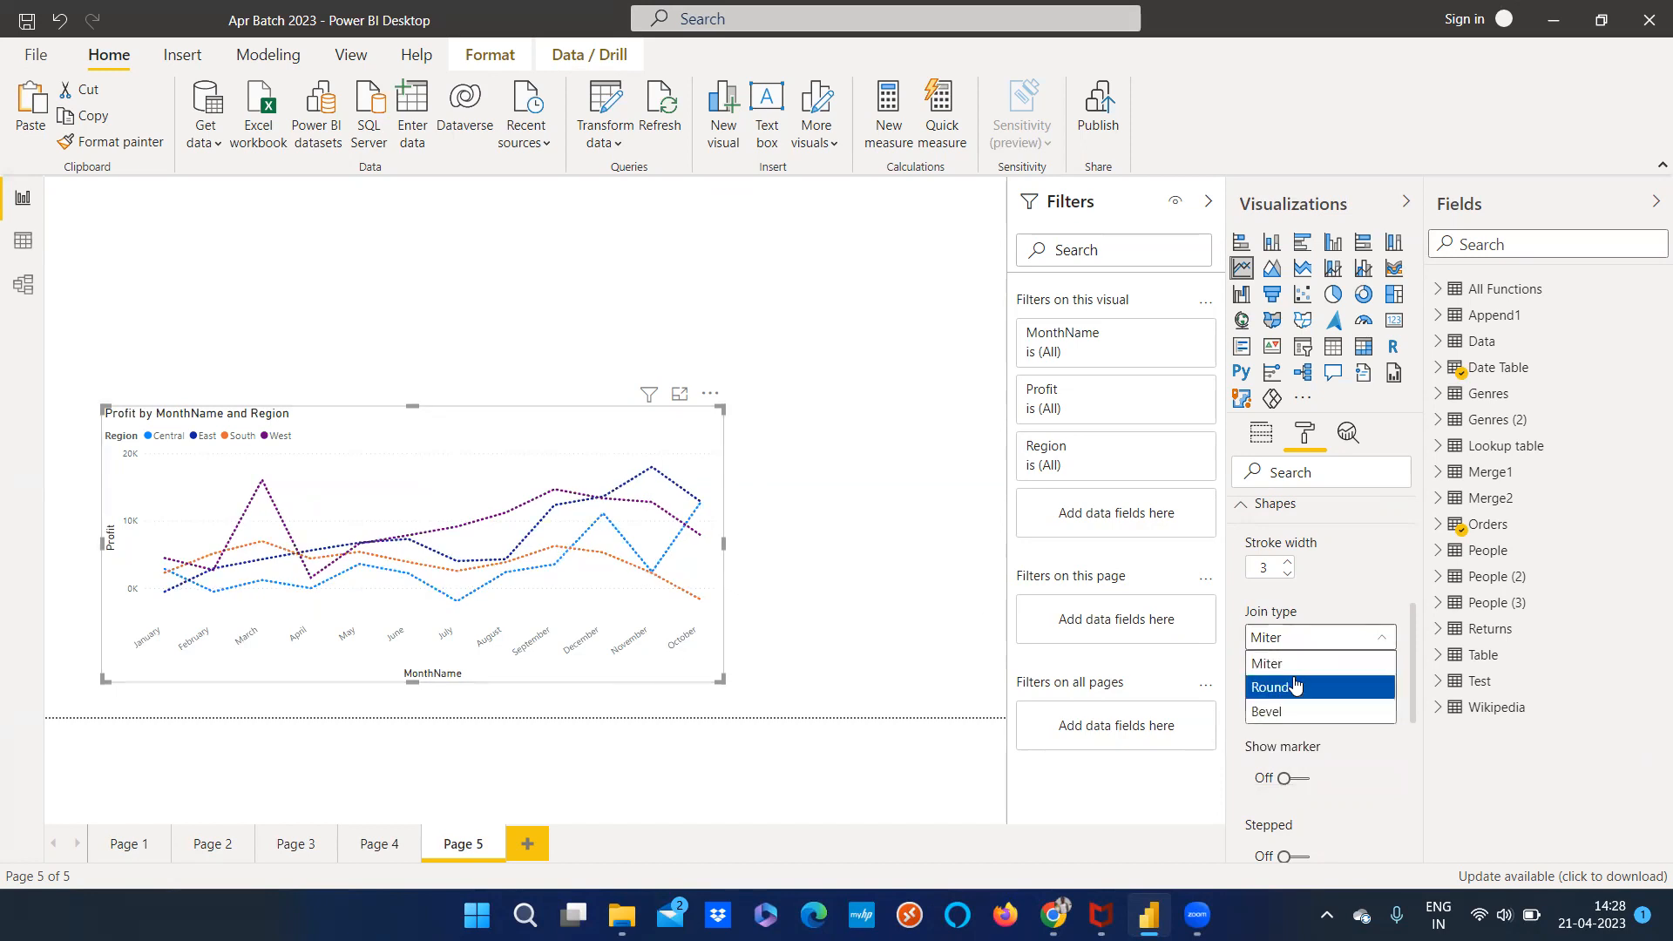
{"action": "left_click", "coordinate": [1296, 687]}
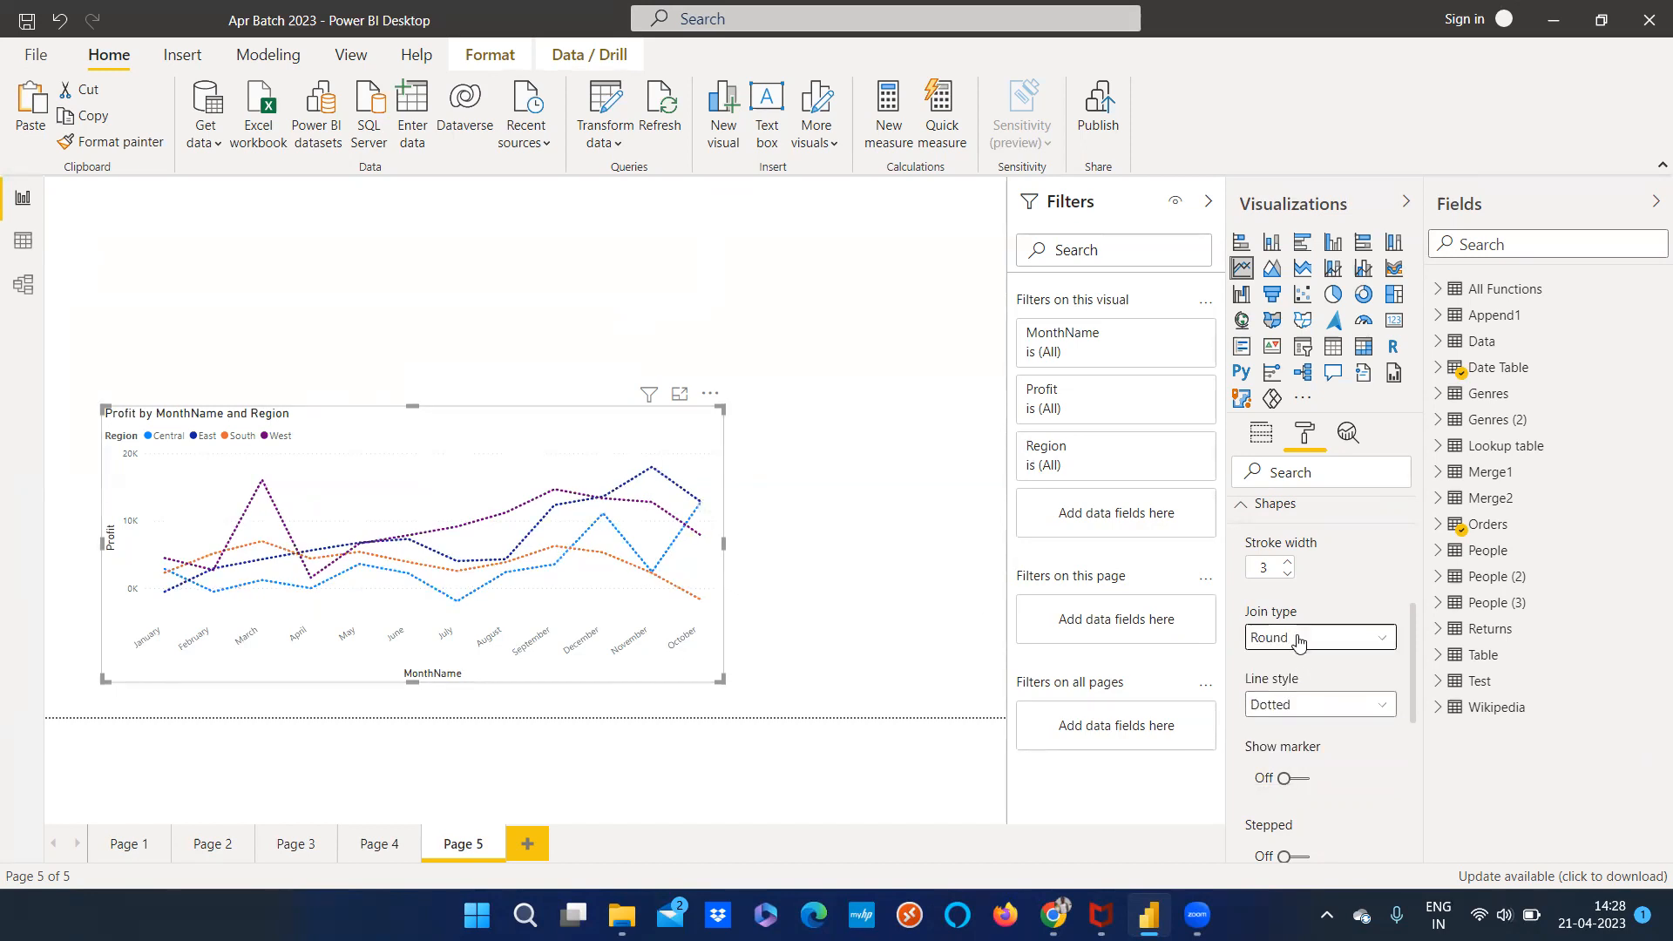
{"action": "left_click", "coordinate": [1298, 641]}
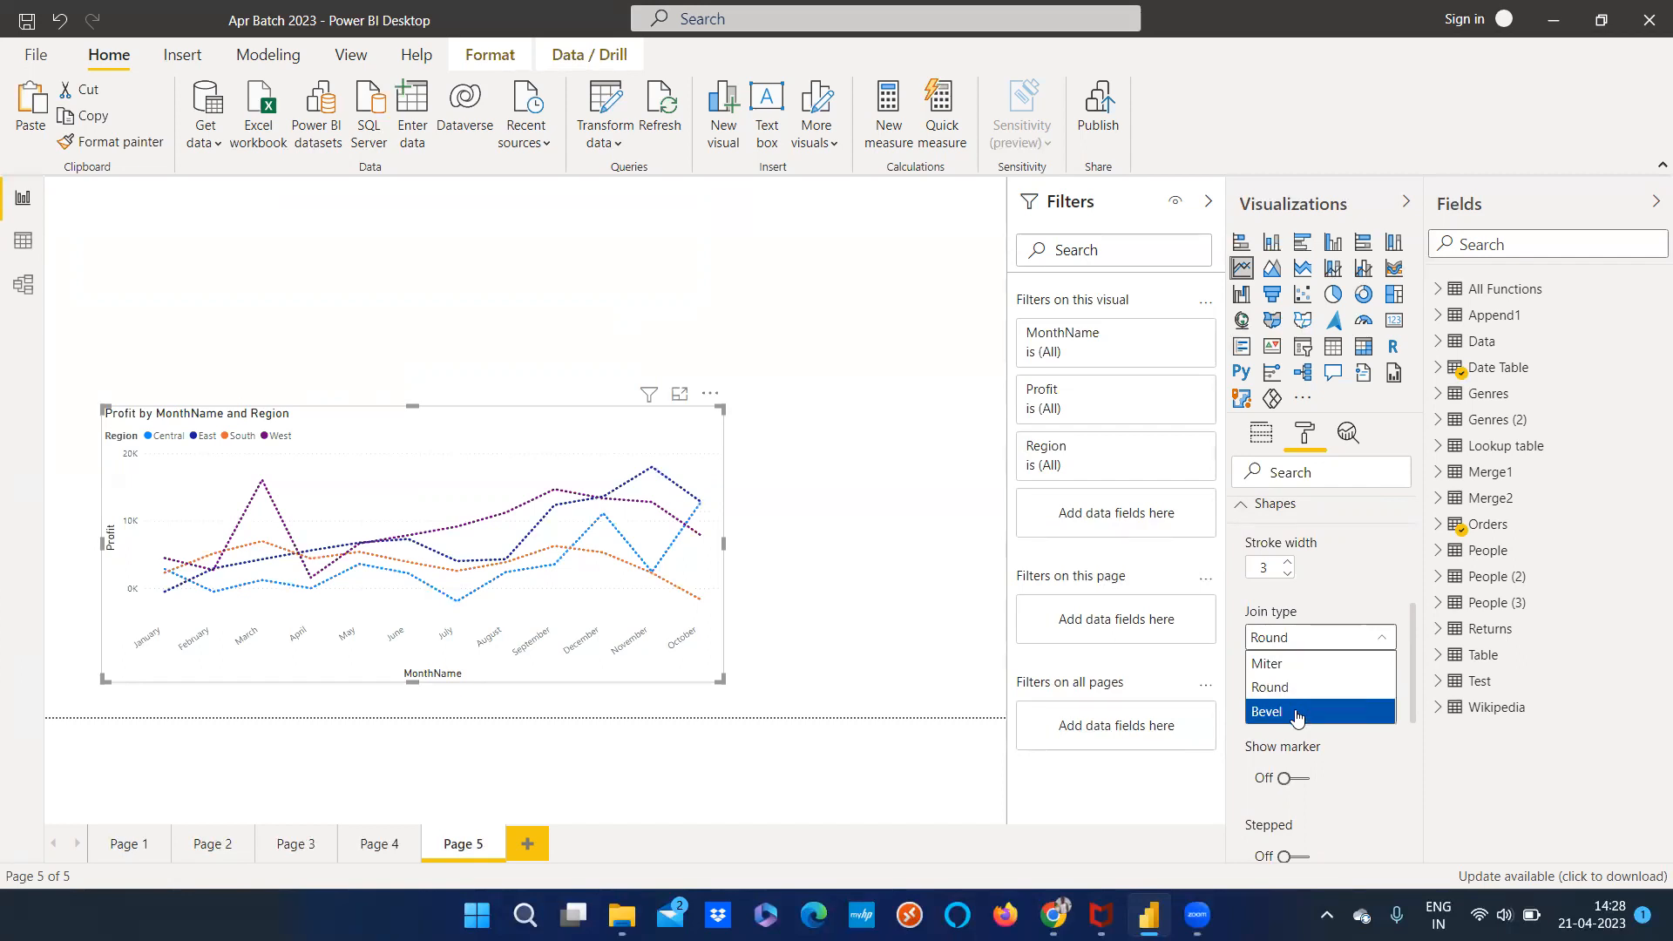
{"action": "left_click", "coordinate": [1297, 713]}
{"action": "left_click", "coordinate": [1296, 645]}
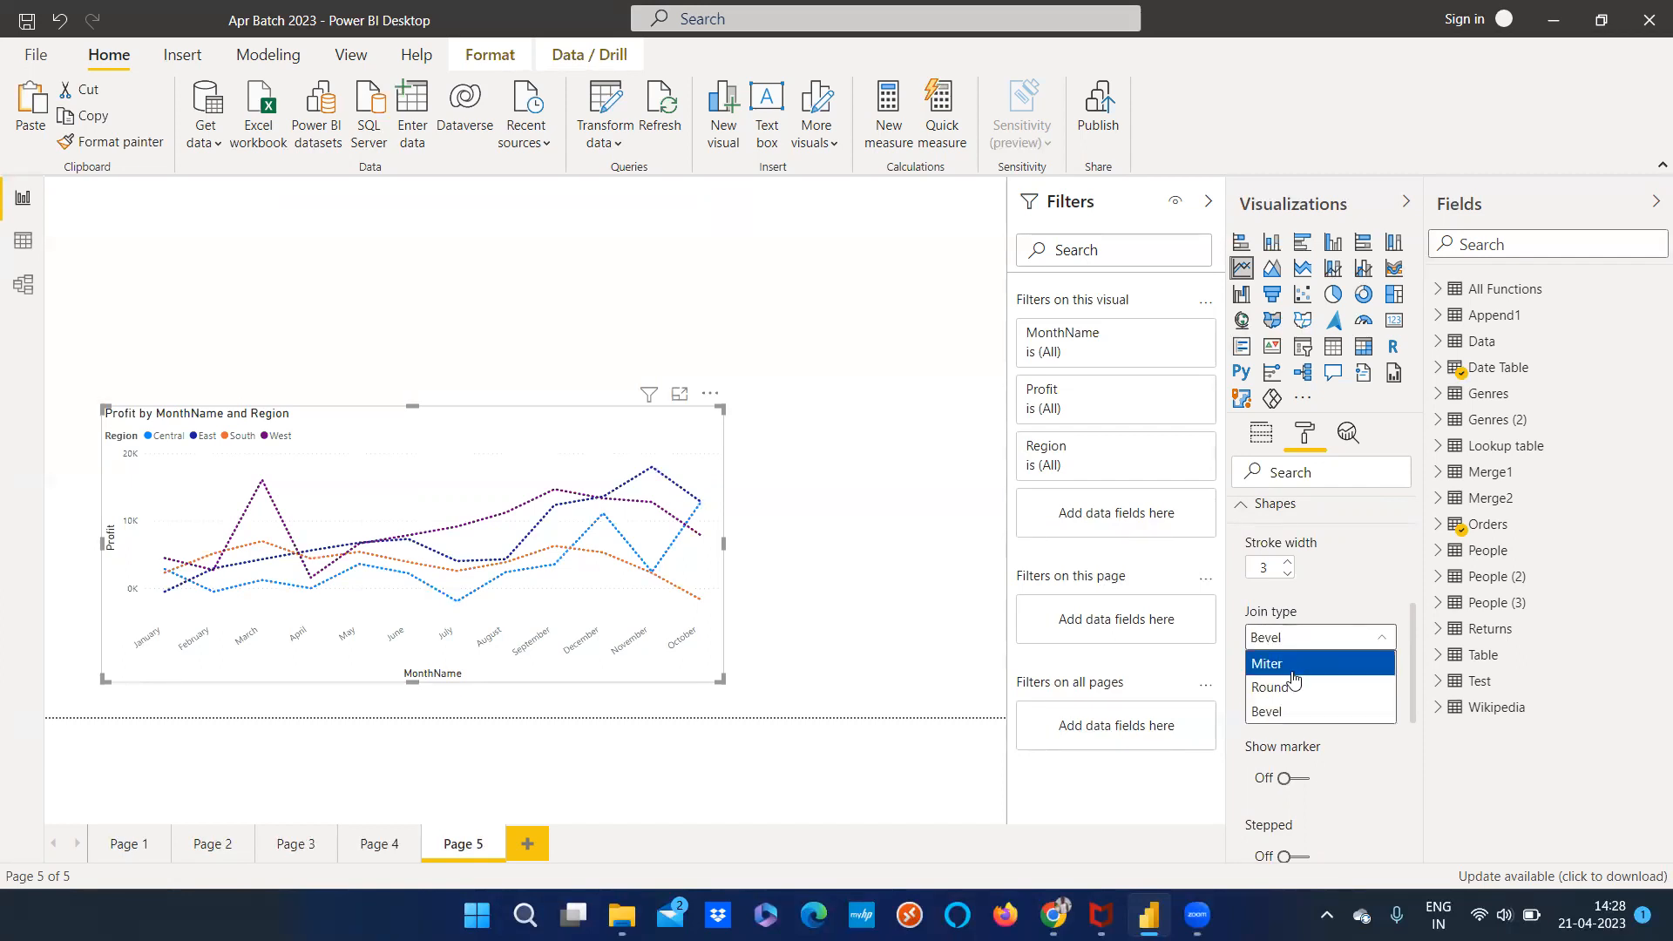
{"action": "left_click", "coordinate": [1296, 687]}
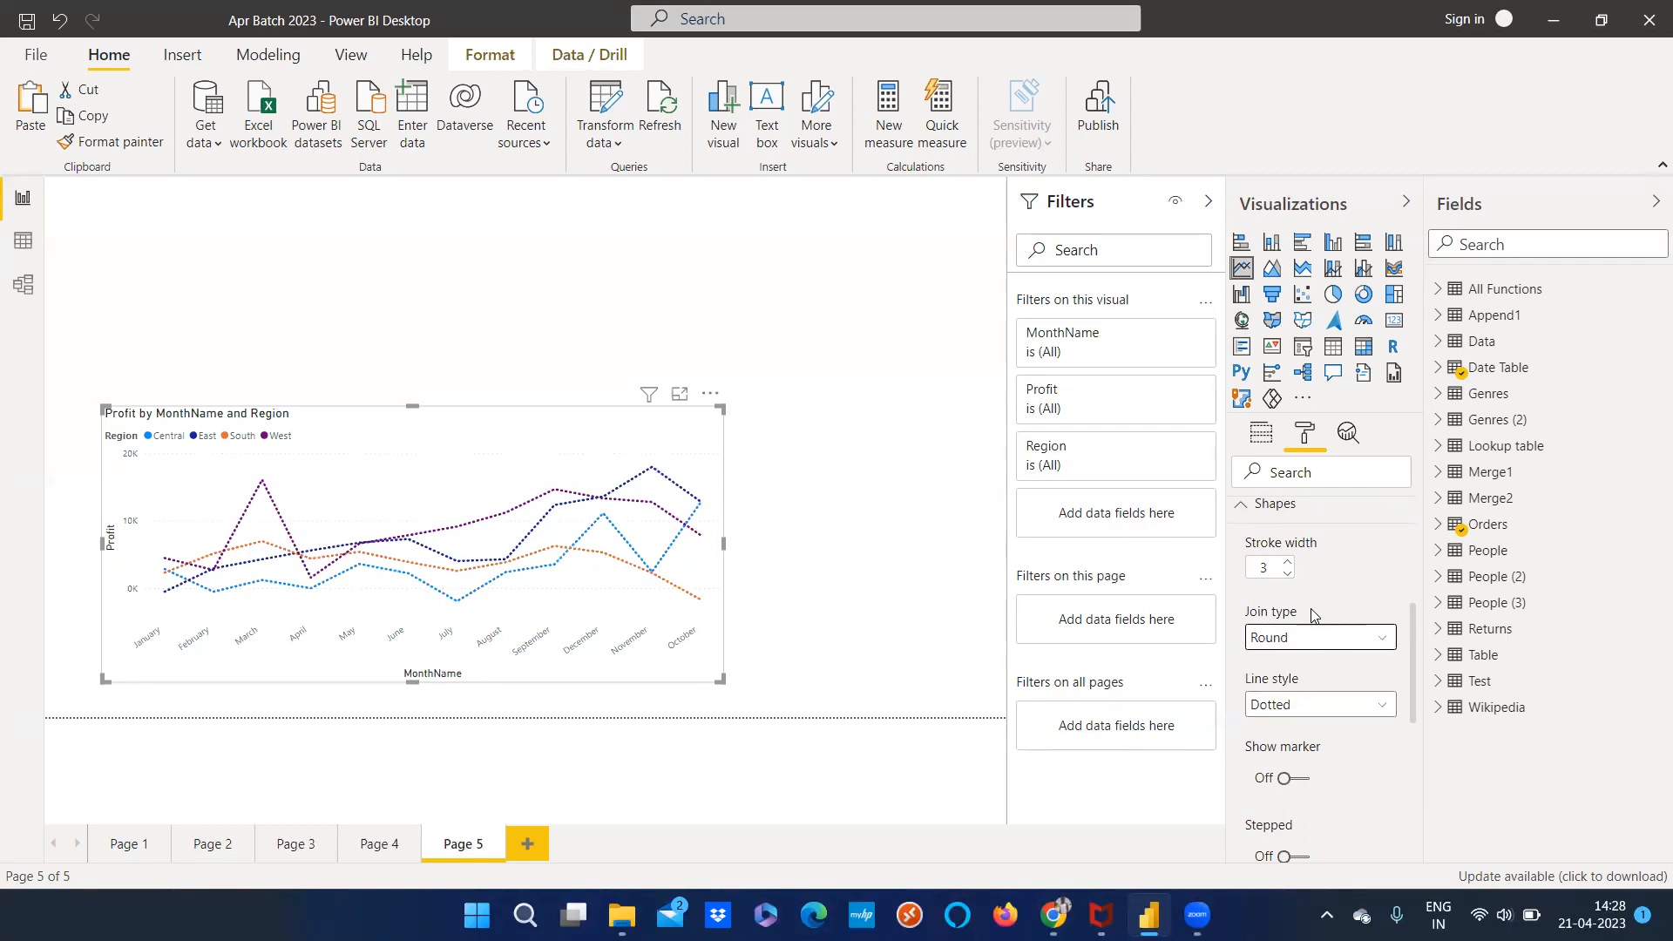
Raise the stroke width of the chart's lines to 6 and reduce it to 2
{"action": "left_click", "coordinate": [1288, 562]}
{"action": "left_click", "coordinate": [1290, 563]}
{"action": "left_click", "coordinate": [1289, 563]}
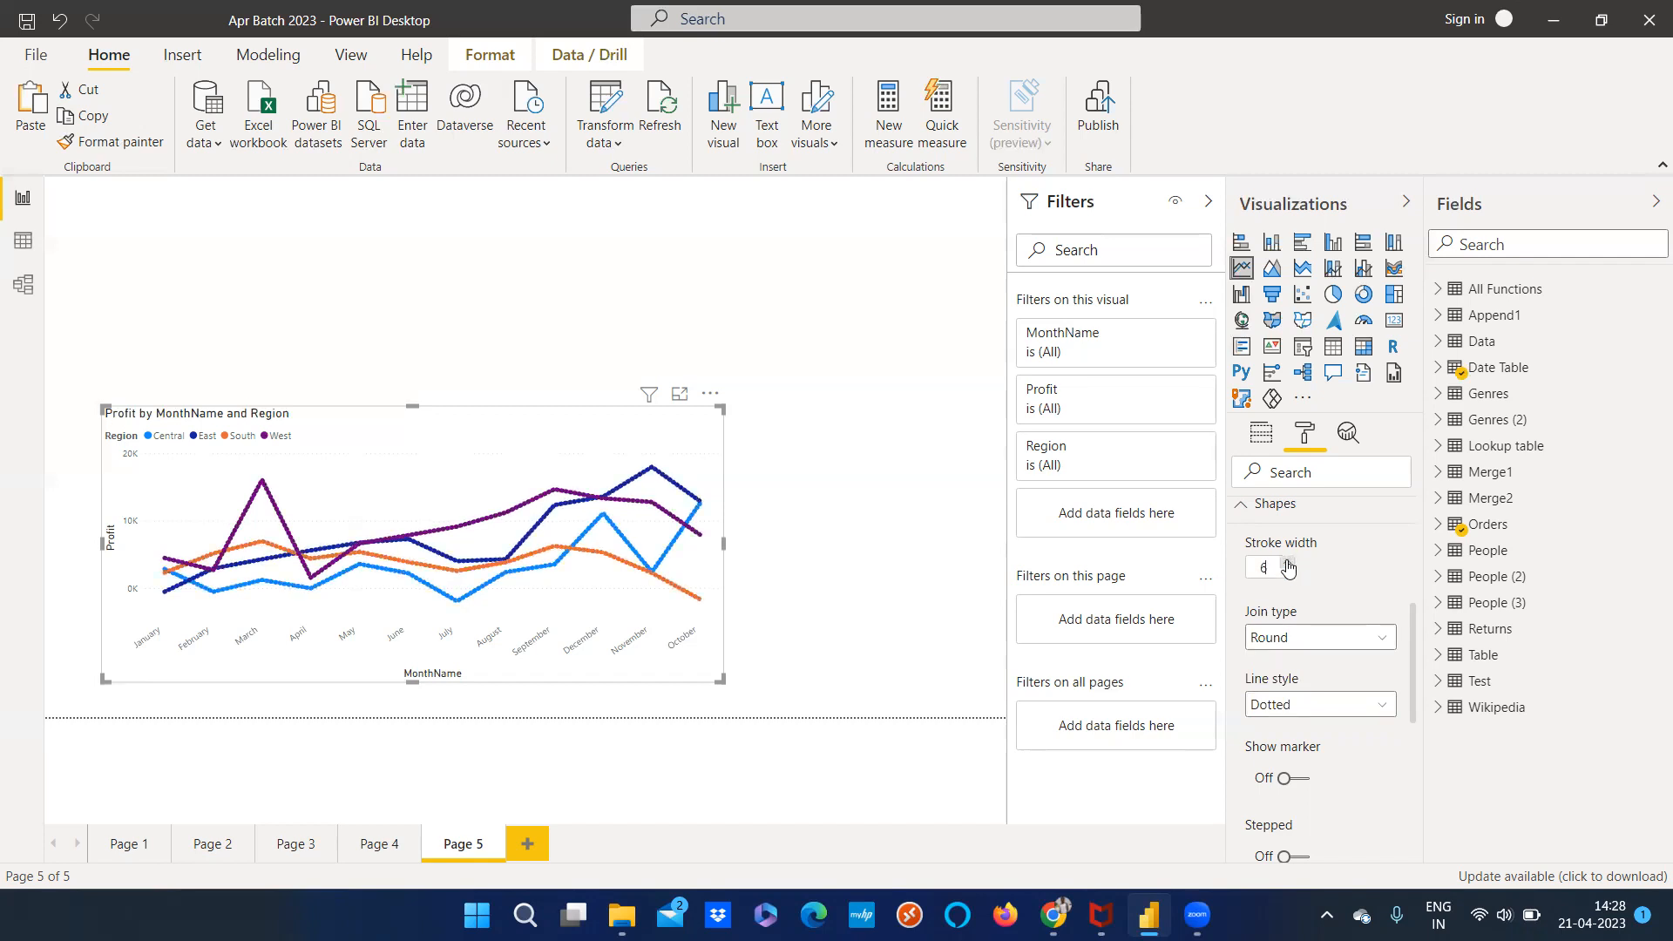
{"action": "left_click", "coordinate": [1288, 576]}
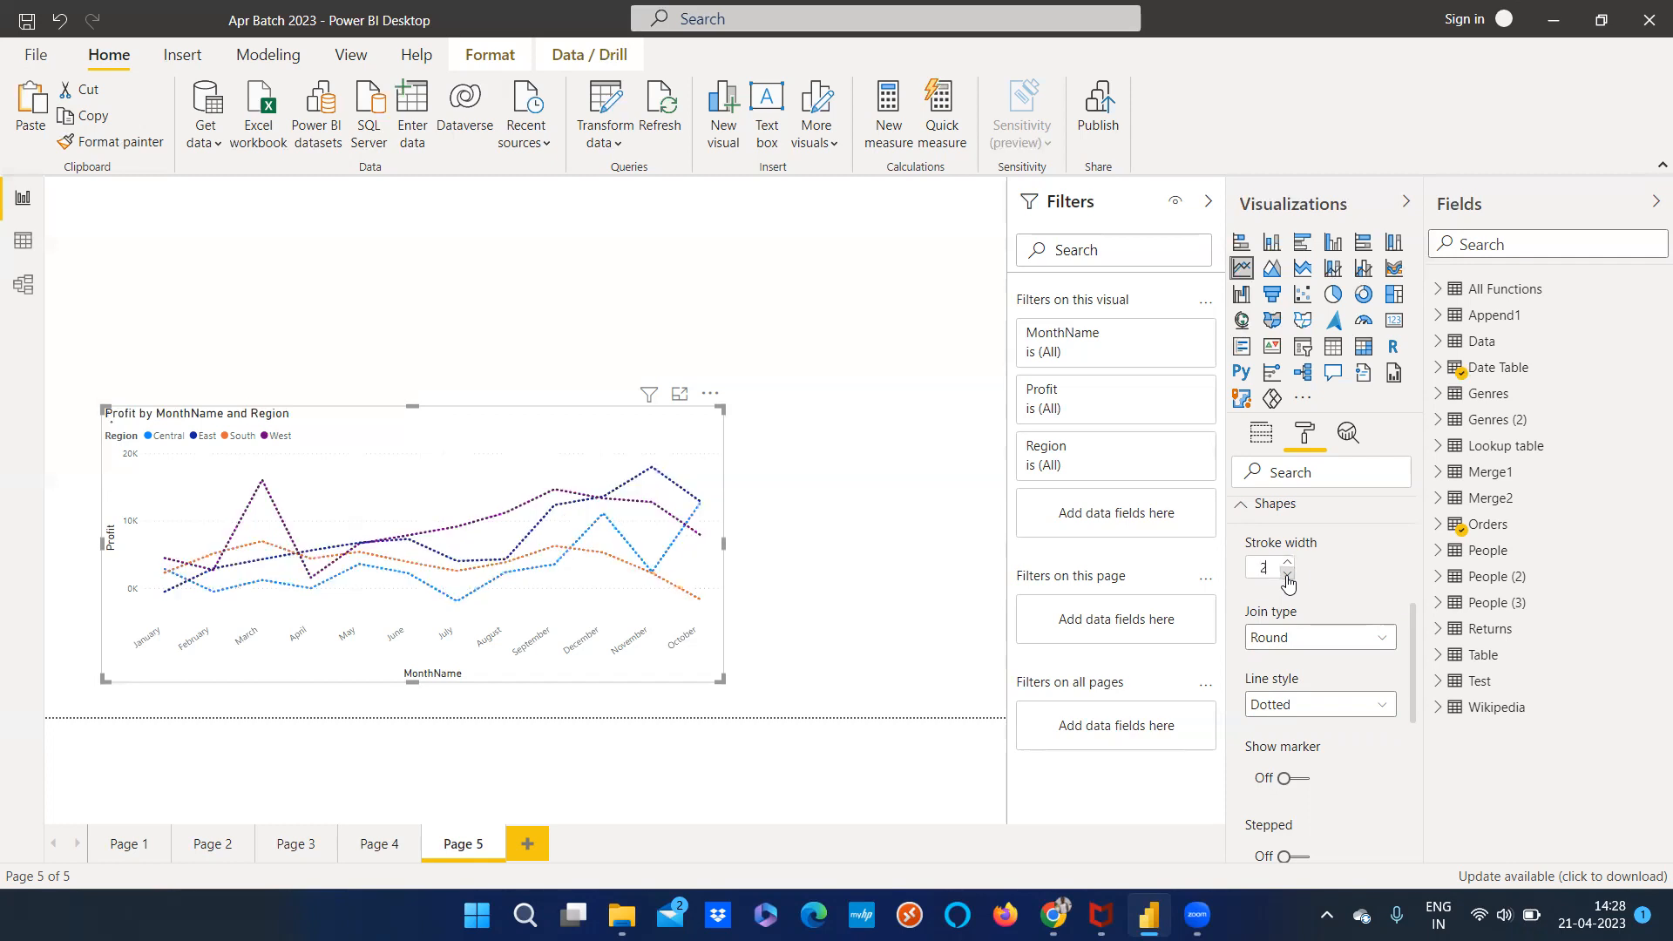
Set the line style of the Page 5 line chart to Solid and turn on markers for its lines
{"action": "left_click", "coordinate": [1291, 711]}
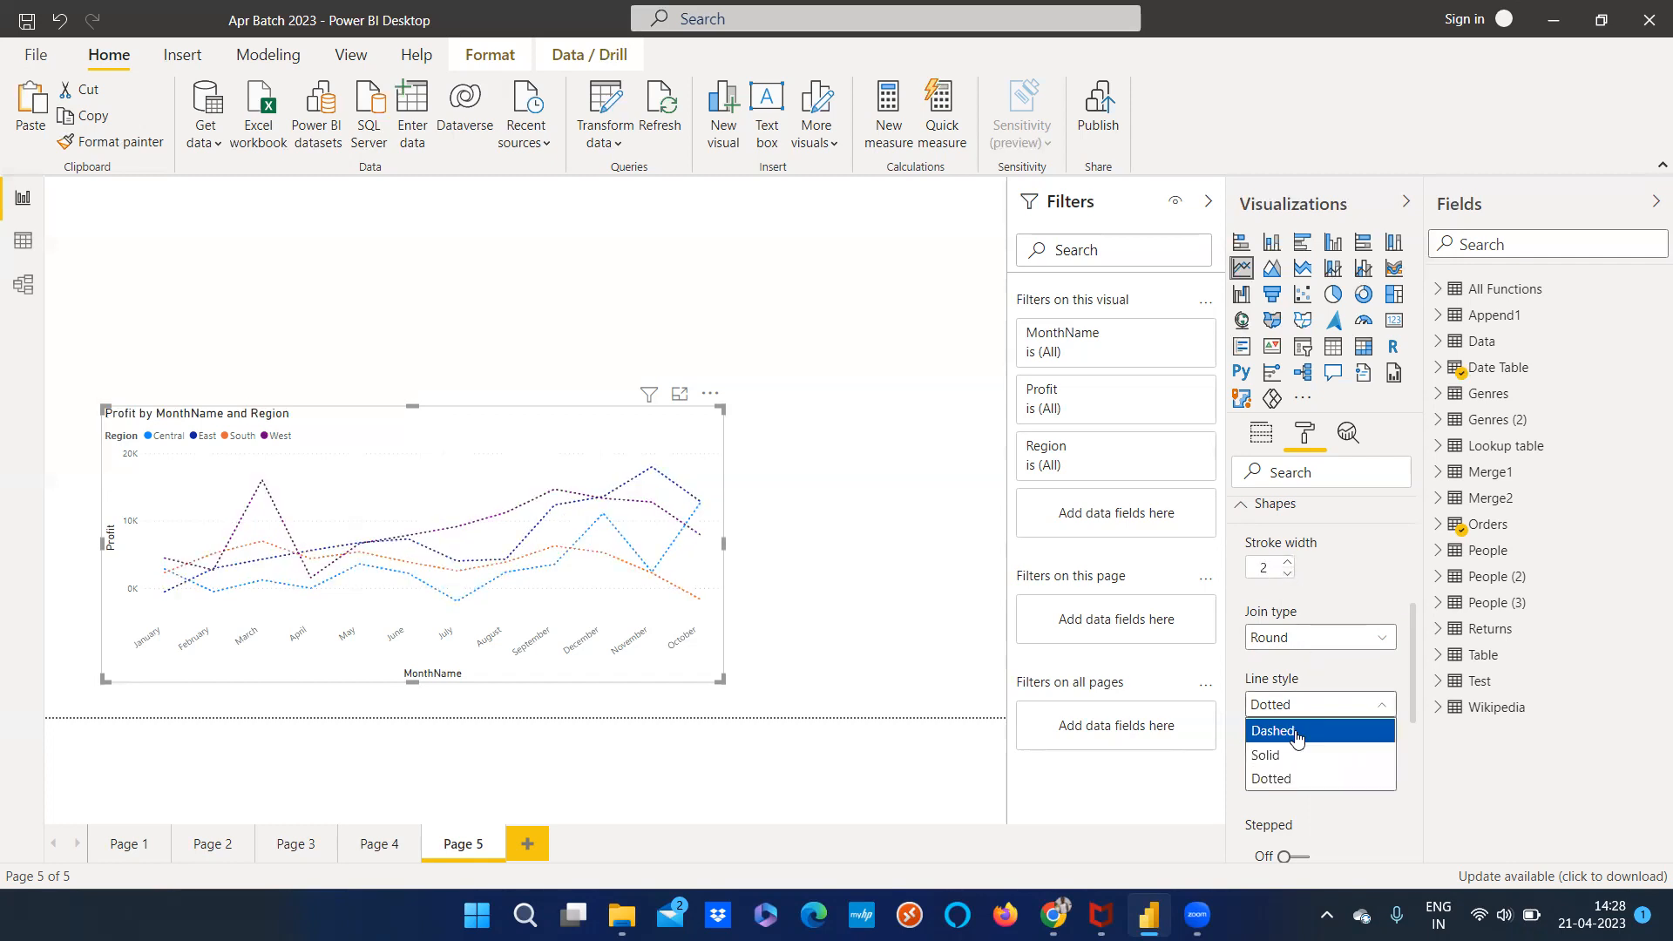
{"action": "left_click", "coordinate": [1296, 755]}
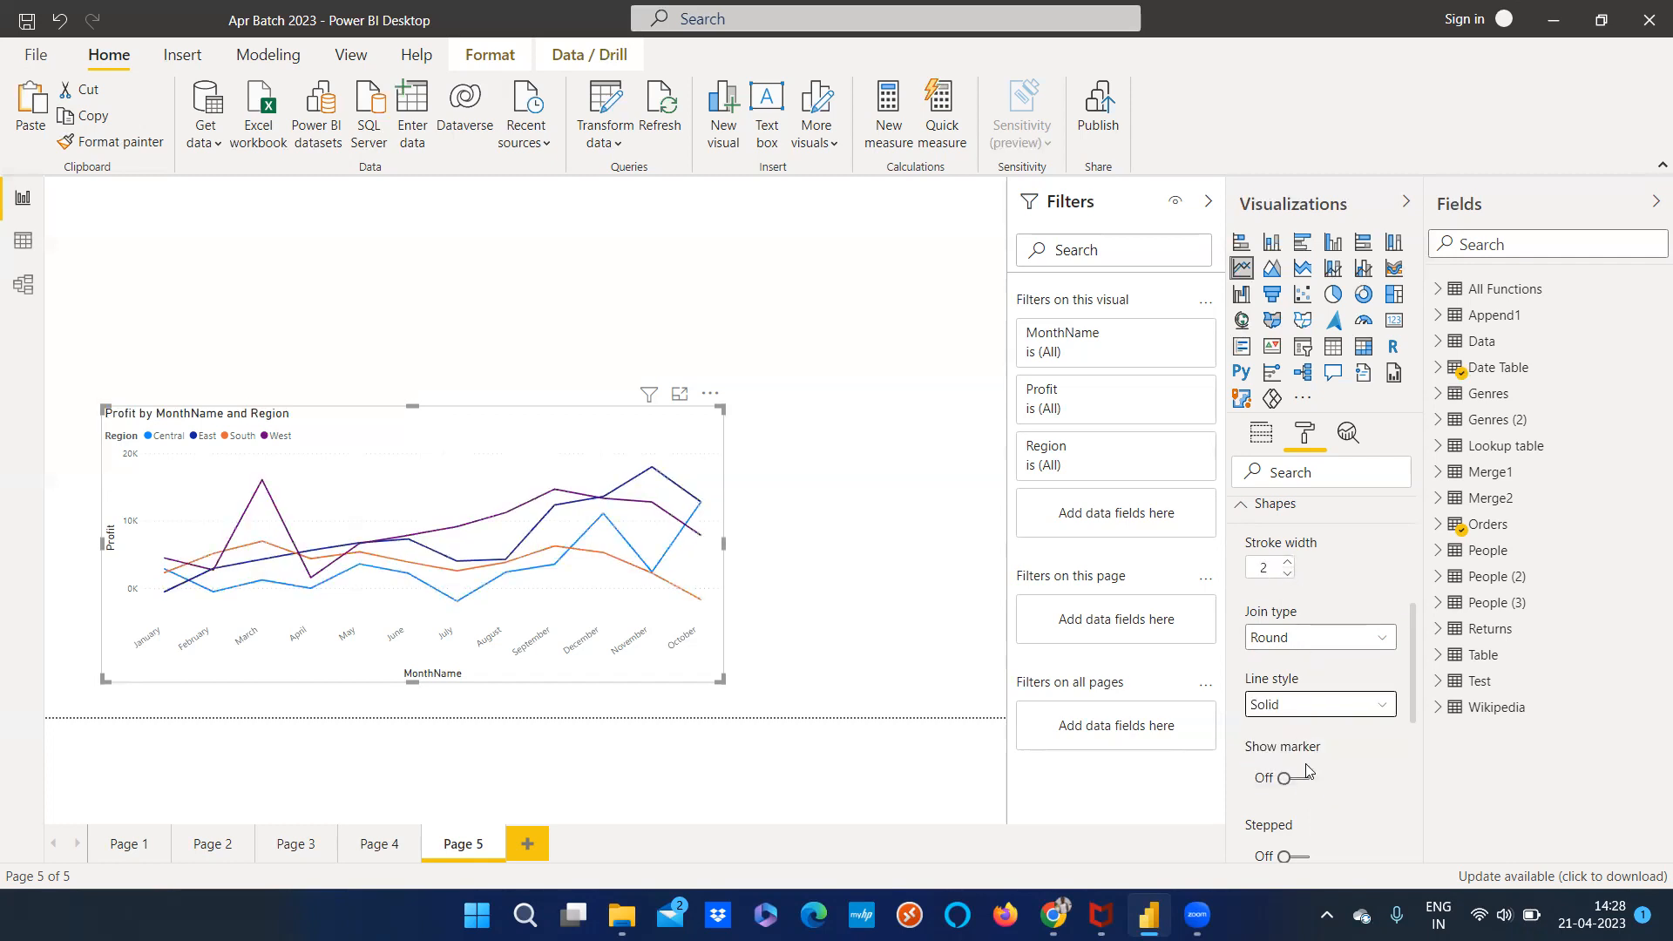
{"action": "scroll", "coordinate": [1351, 767], "scroll_direction": "down", "scroll_amount": 2}
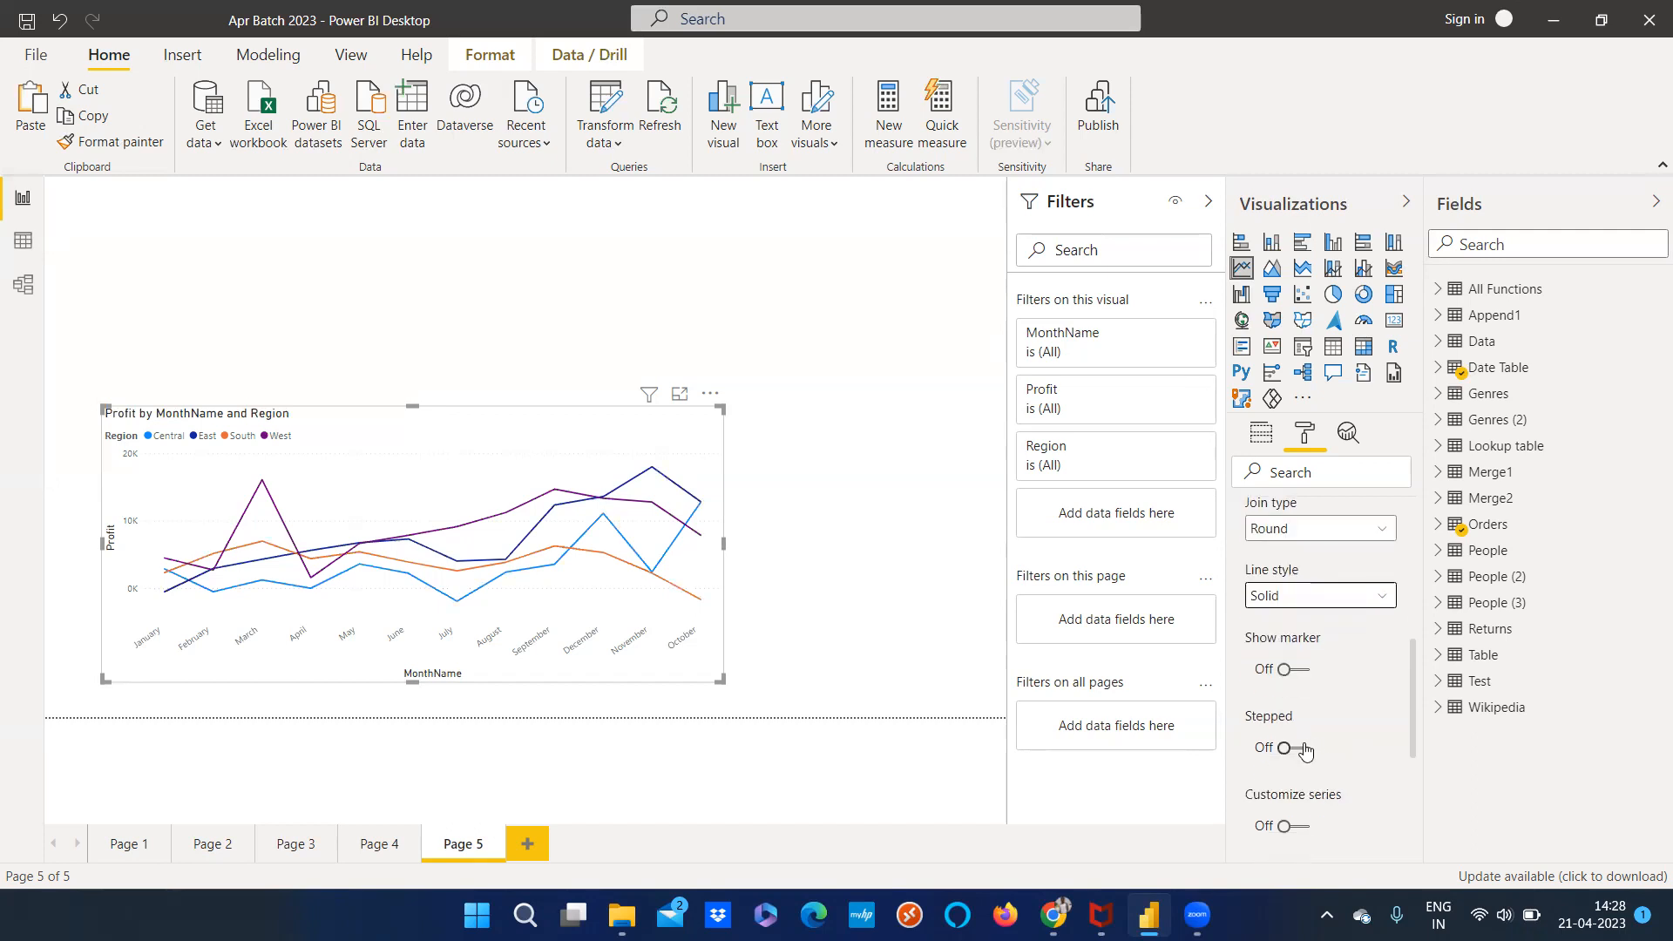
{"action": "left_click", "coordinate": [1299, 670]}
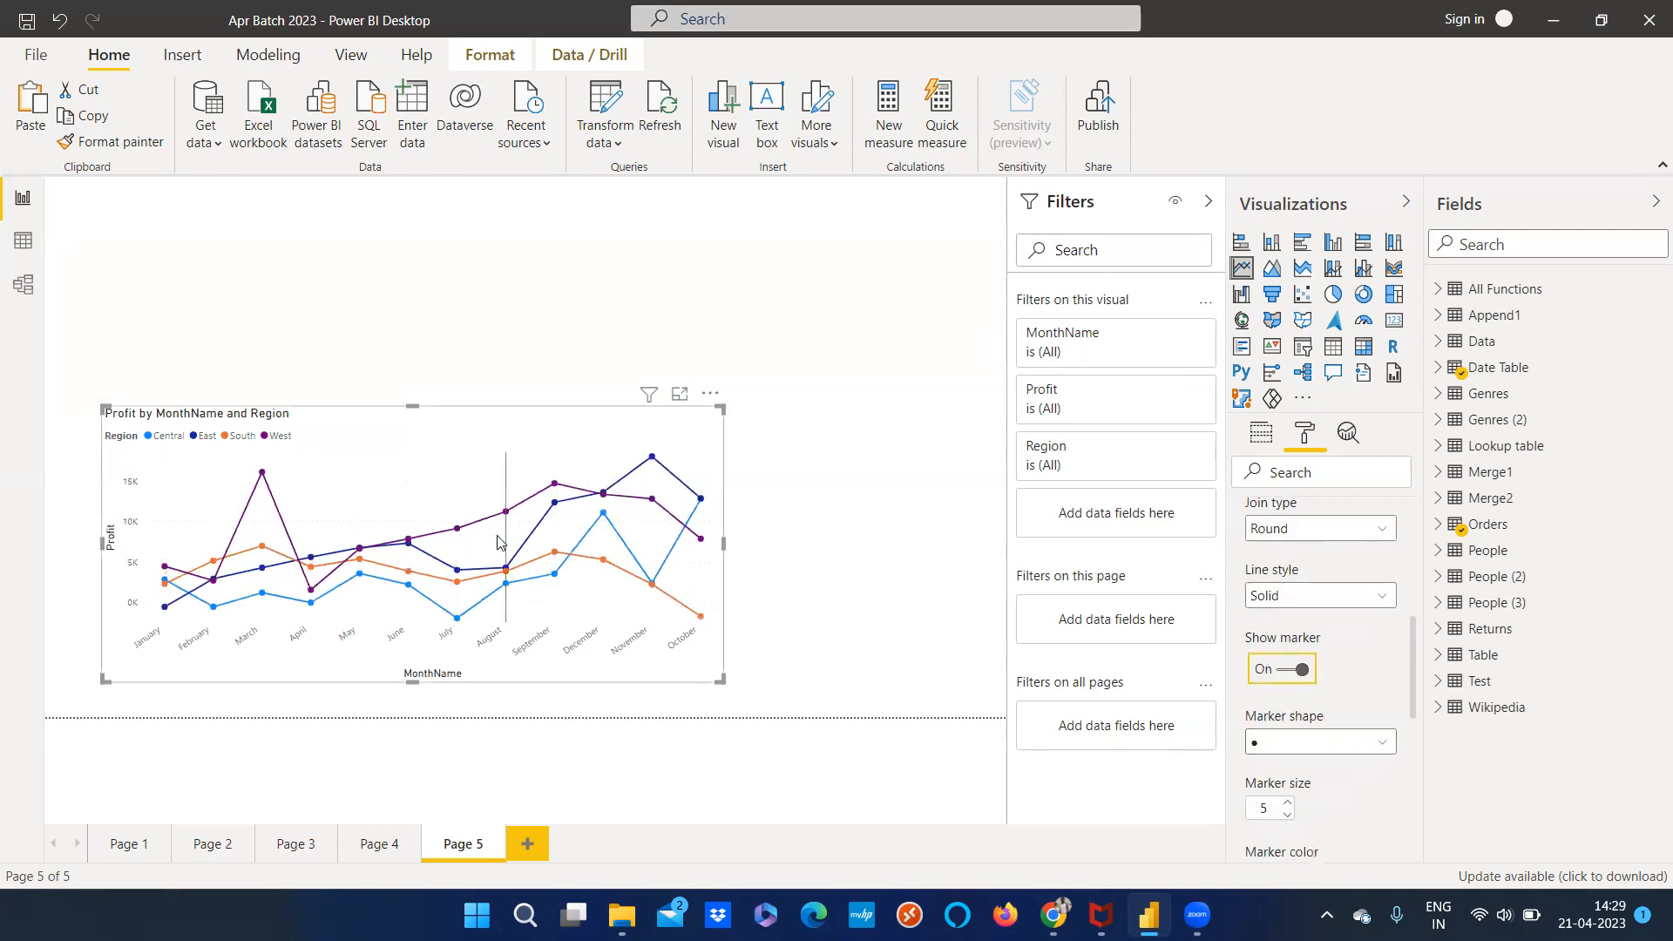
Try the square and diamond marker shapes on the line chart and set the marker shape to triangle
{"action": "scroll", "coordinate": [1328, 605], "scroll_direction": "up", "scroll_amount": 2}
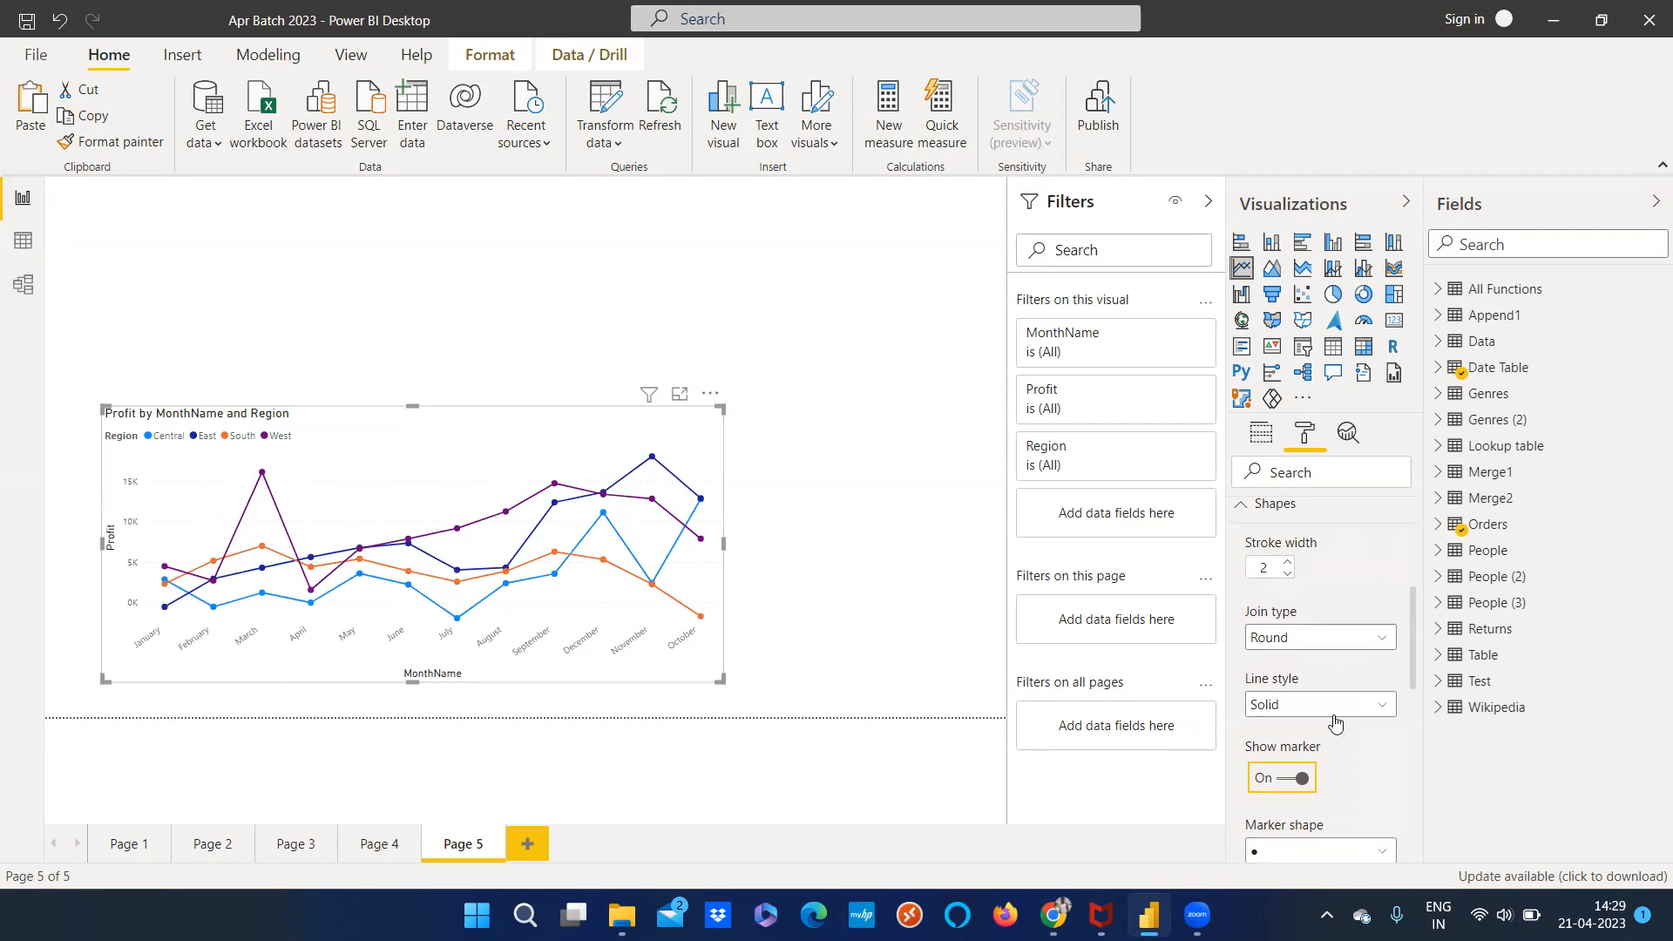
{"action": "scroll", "coordinate": [1336, 722], "scroll_direction": "down", "scroll_amount": 4}
{"action": "left_click", "coordinate": [1283, 634]}
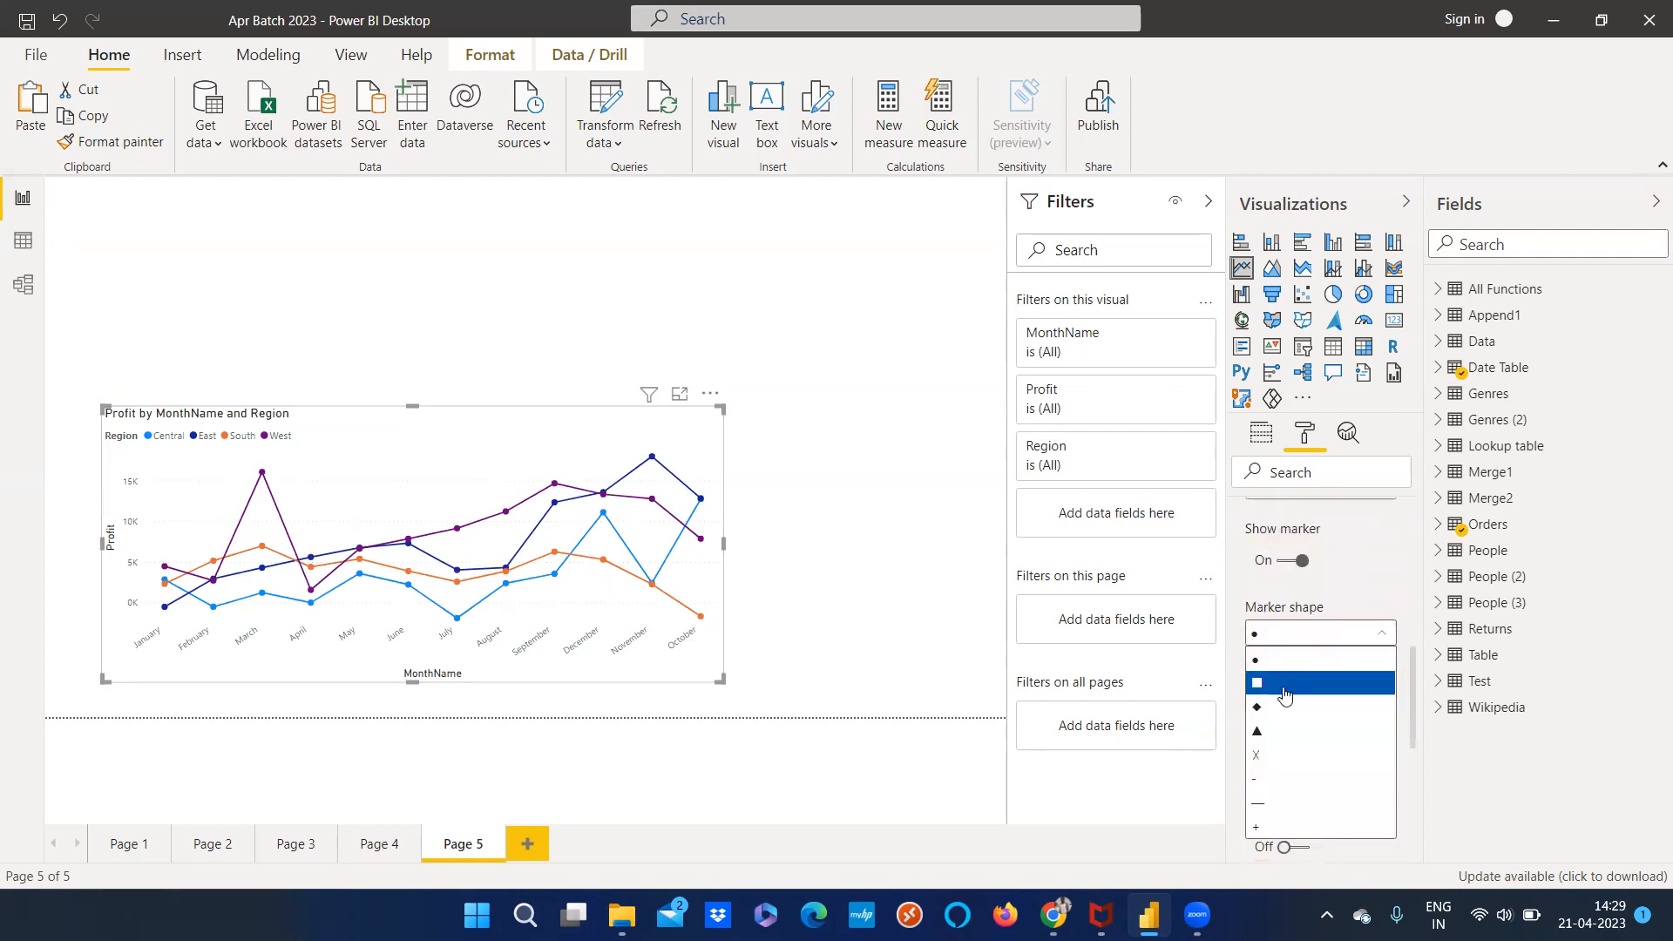
{"action": "left_click", "coordinate": [1285, 695]}
{"action": "left_click", "coordinate": [1307, 636]}
{"action": "left_click", "coordinate": [1302, 708]}
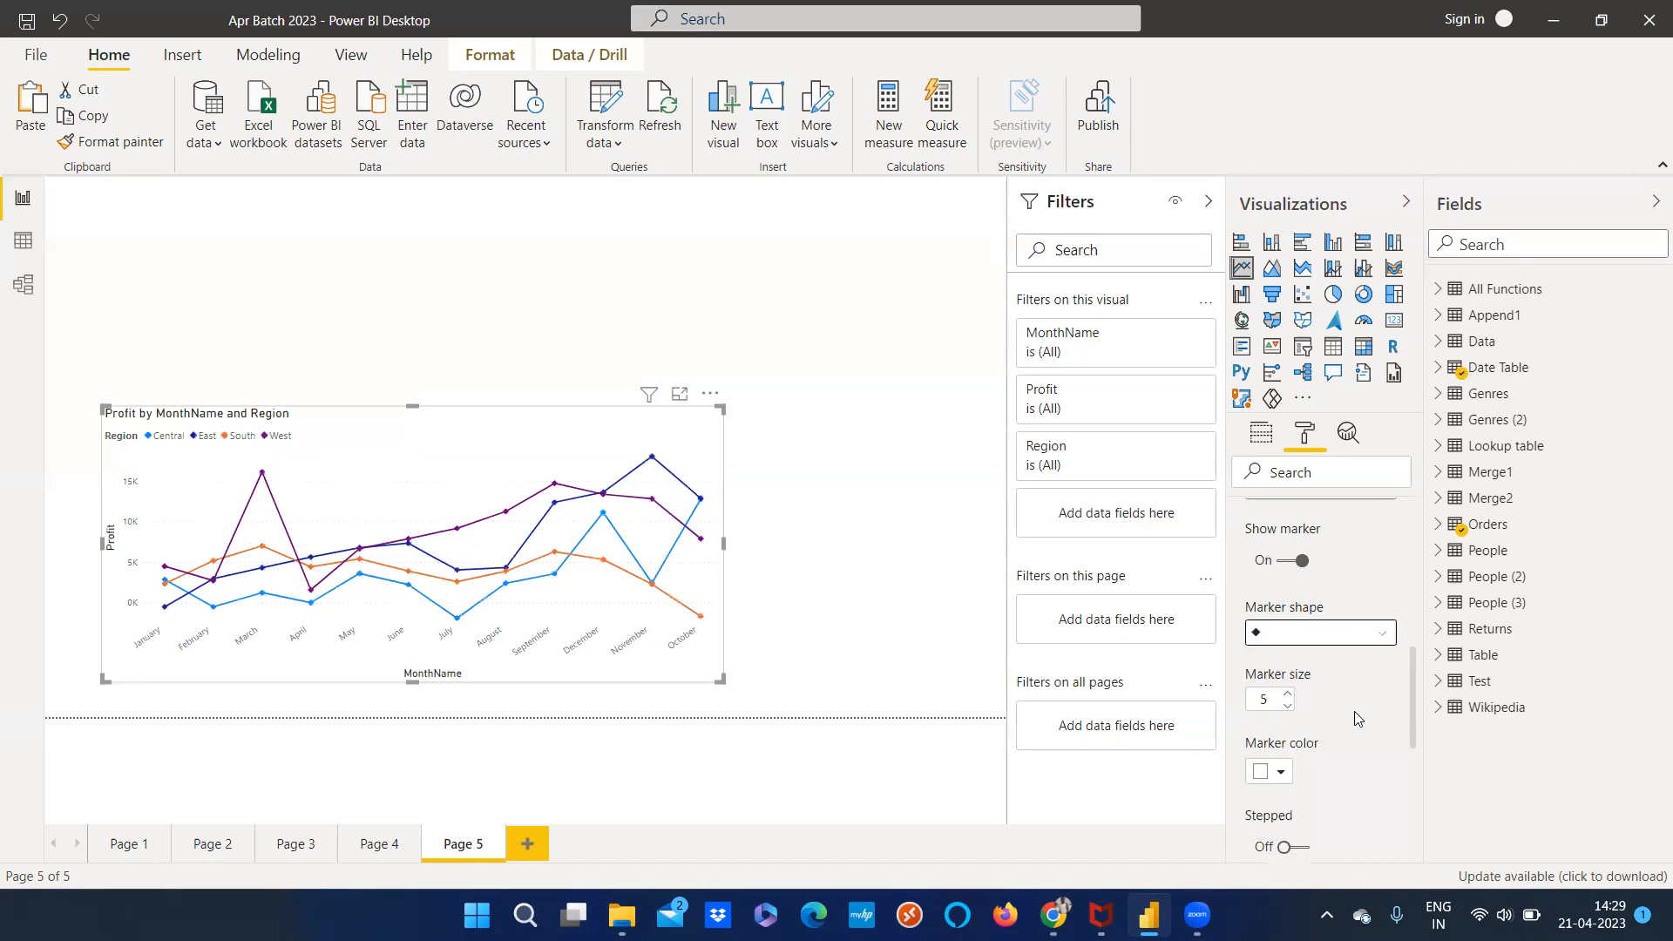
{"action": "left_click", "coordinate": [1321, 637]}
{"action": "left_click", "coordinate": [1312, 732]}
Increase the marker size of the chart's lines to 10
{"action": "left_click", "coordinate": [1289, 696]}
{"action": "left_click", "coordinate": [1289, 696]}
{"action": "left_click", "coordinate": [1289, 696]}
{"action": "left_click", "coordinate": [1289, 695]}
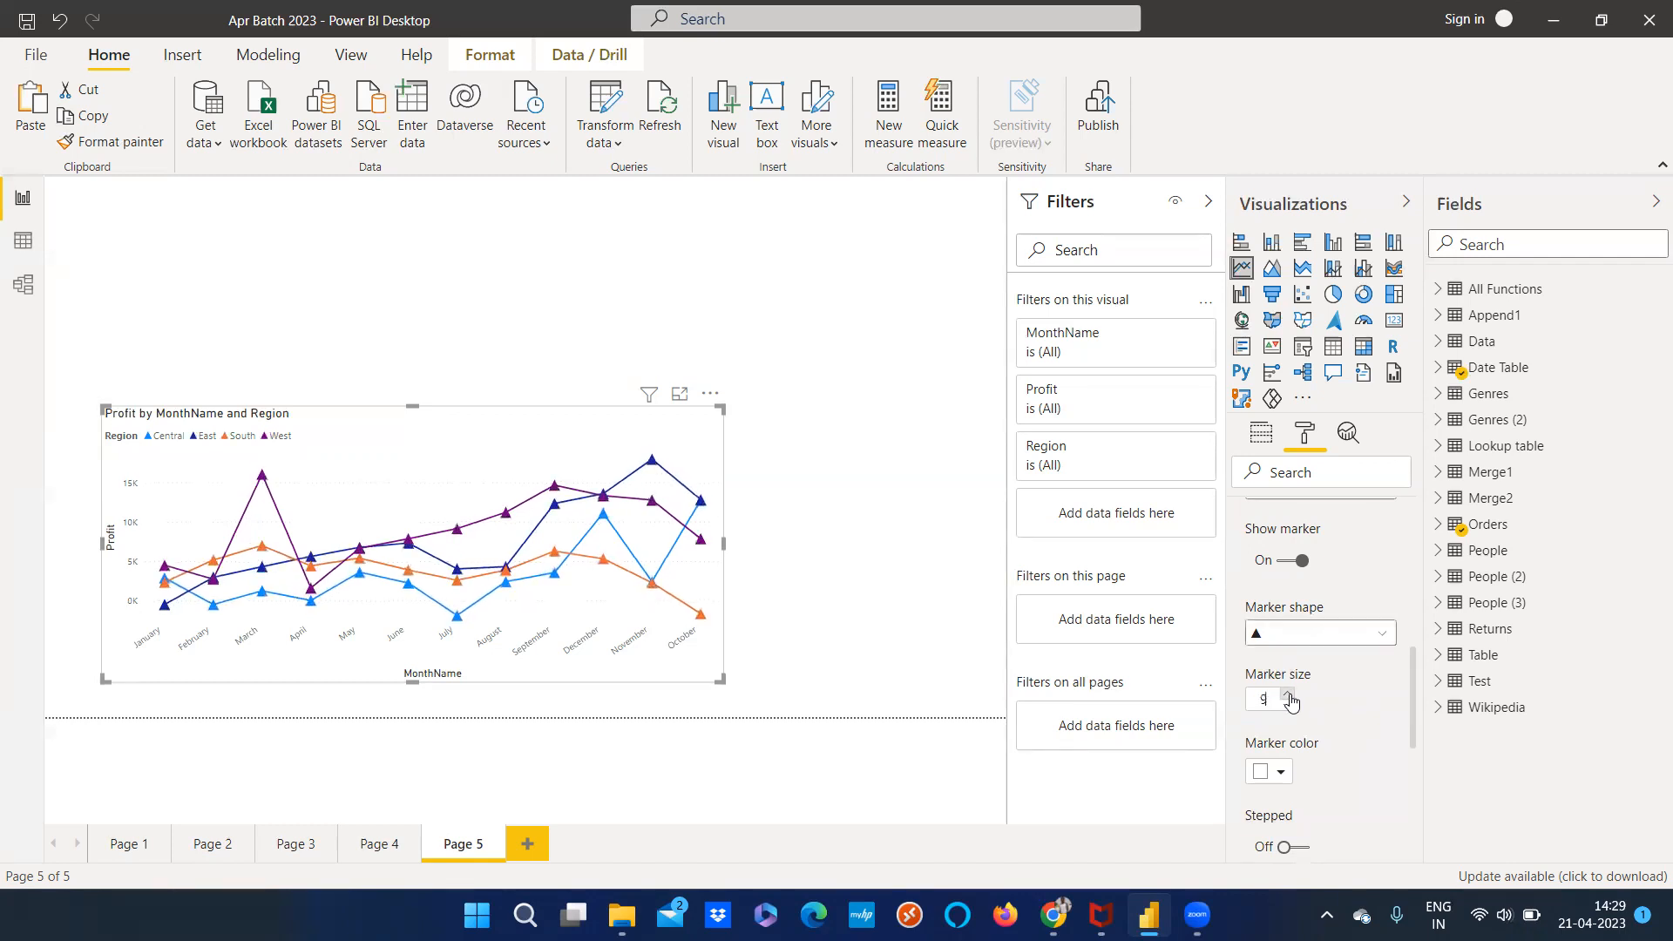
{"action": "left_click", "coordinate": [1289, 695]}
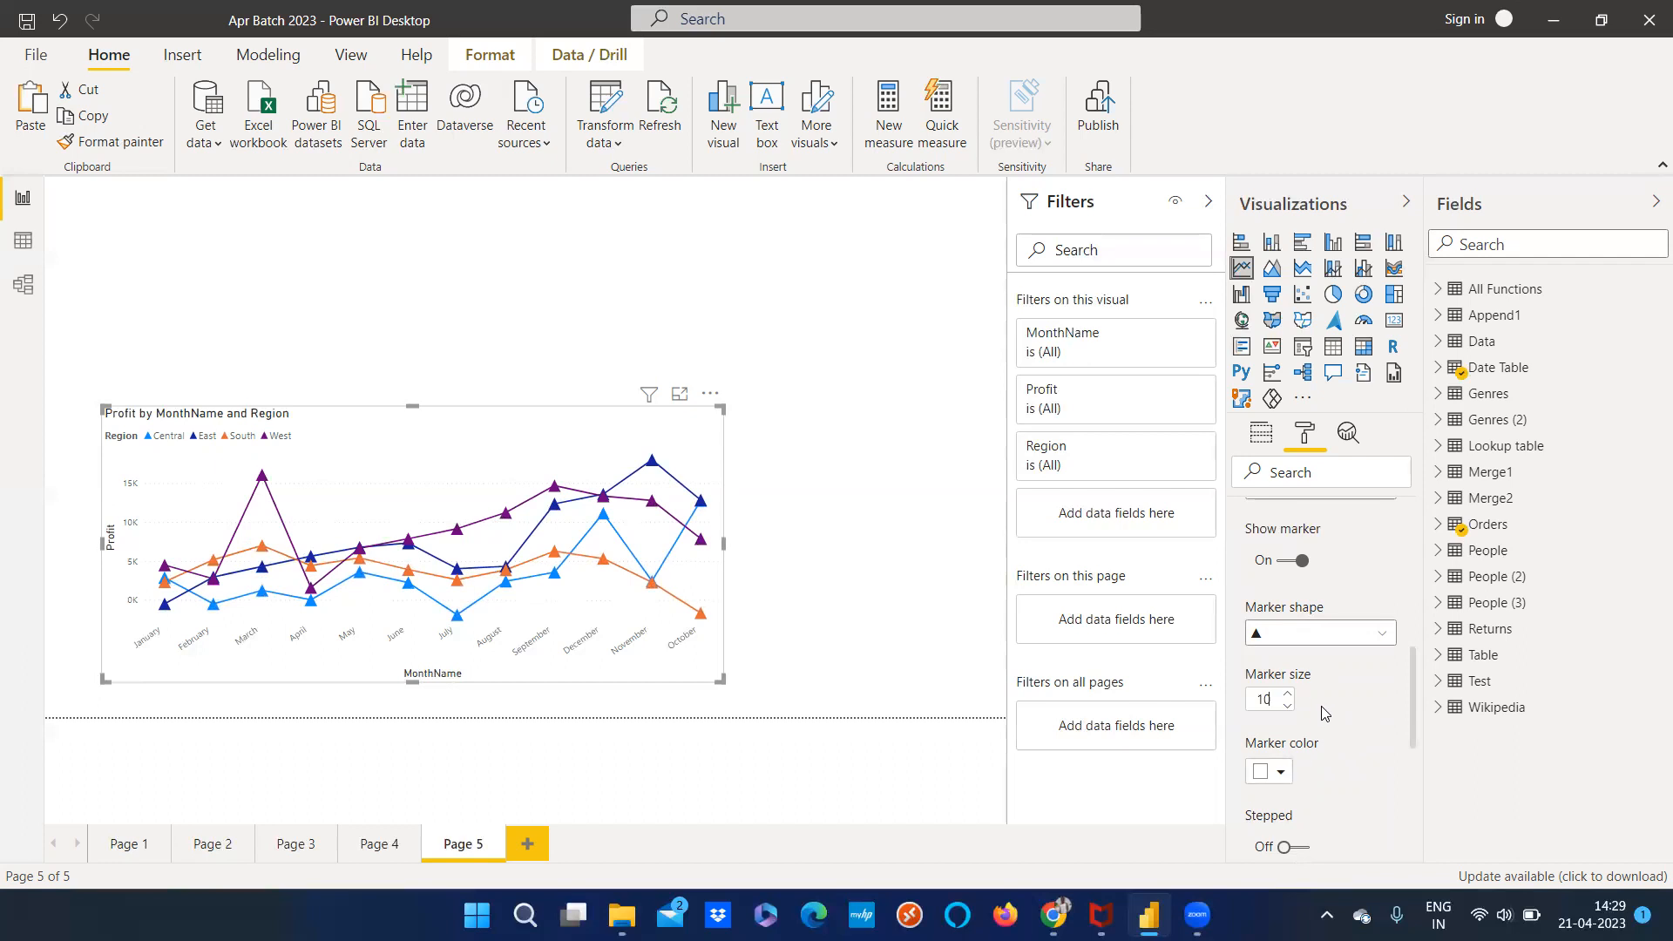
Turn off the line markers and turn on the Stepped option for the chart's lines
{"action": "scroll", "coordinate": [1327, 684], "scroll_direction": "up", "scroll_amount": 1}
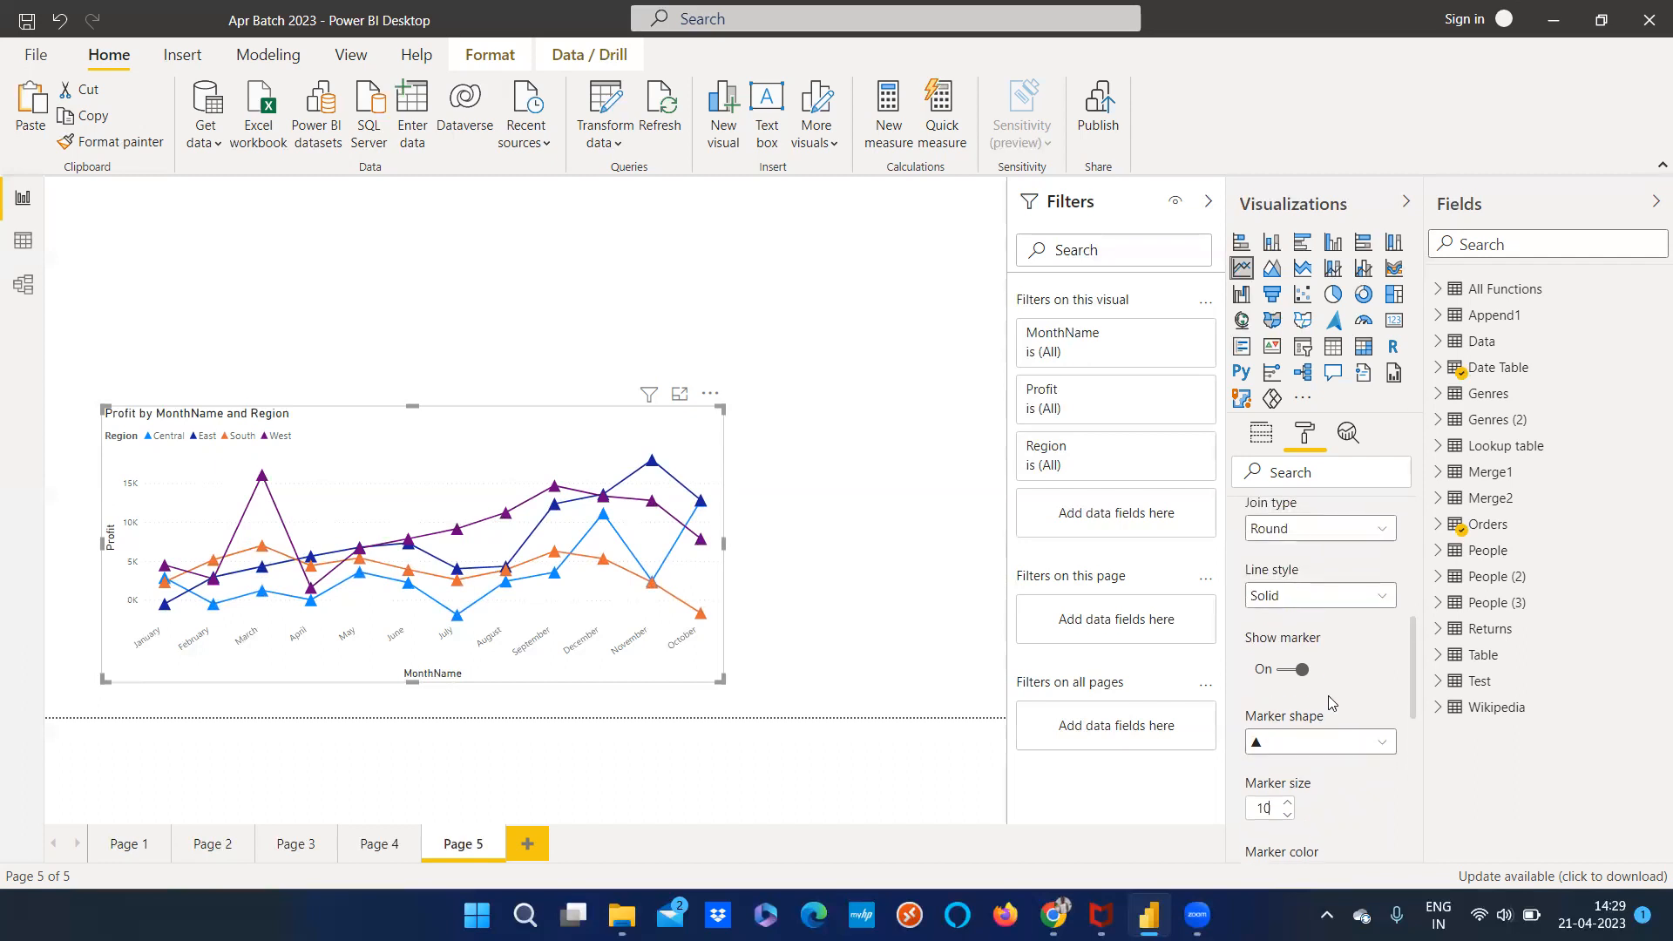
{"action": "scroll", "coordinate": [1332, 711], "scroll_direction": "up", "scroll_amount": 1}
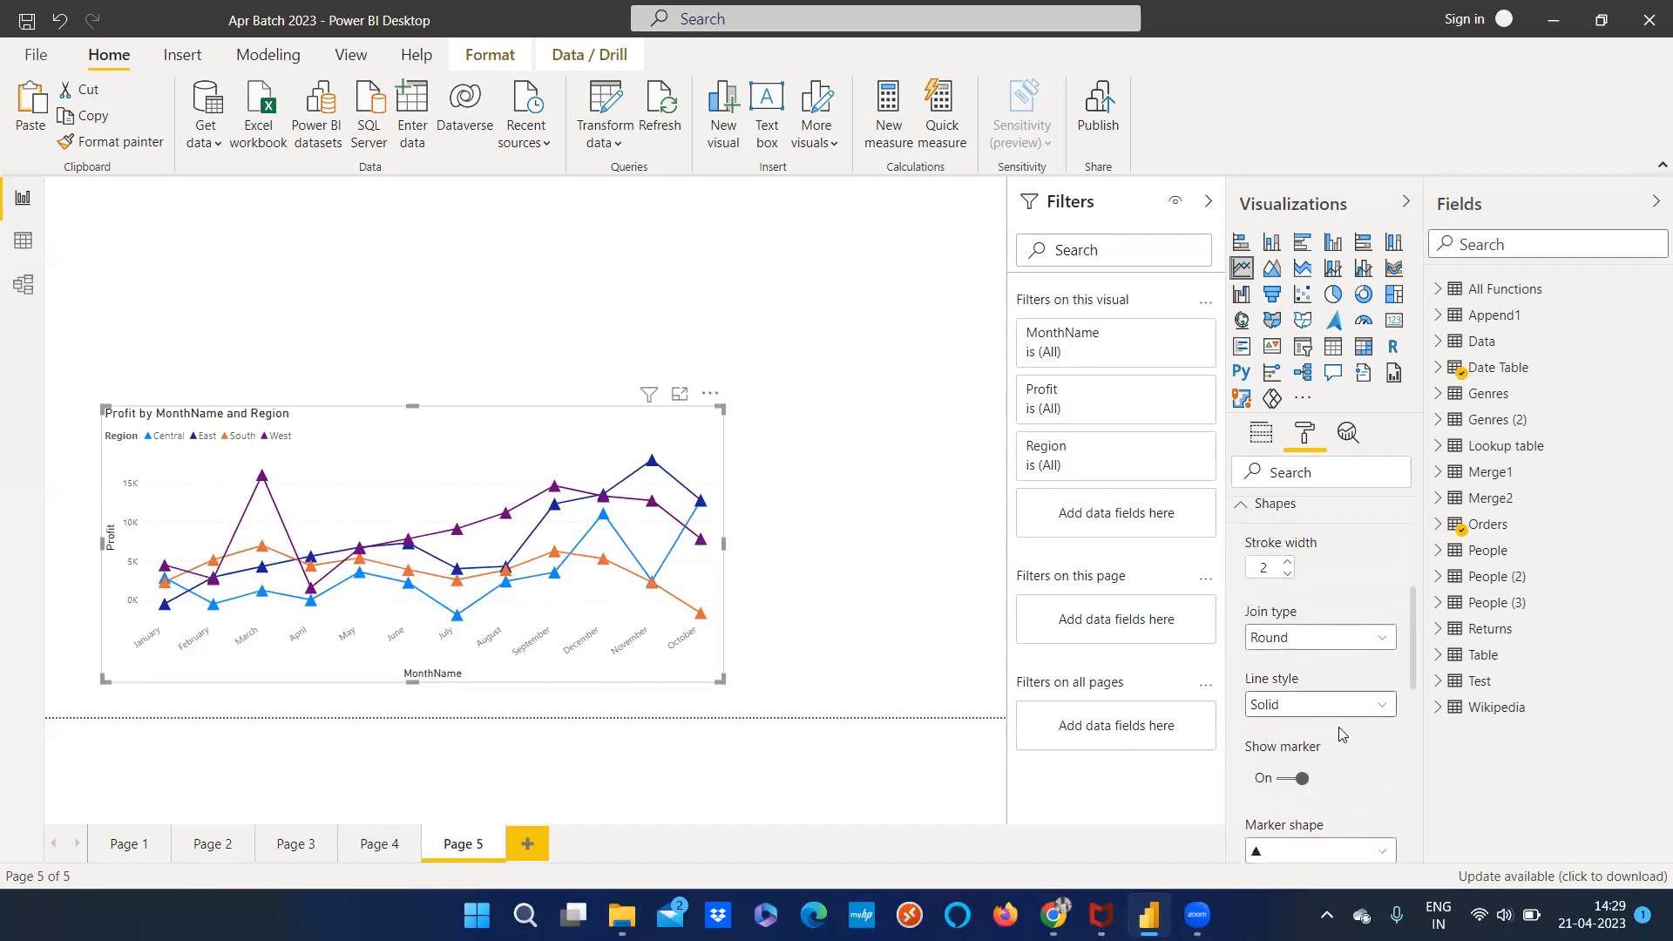
{"action": "scroll", "coordinate": [1340, 742], "scroll_direction": "down", "scroll_amount": 1}
{"action": "left_click", "coordinate": [1292, 670]}
{"action": "left_click", "coordinate": [1289, 748]}
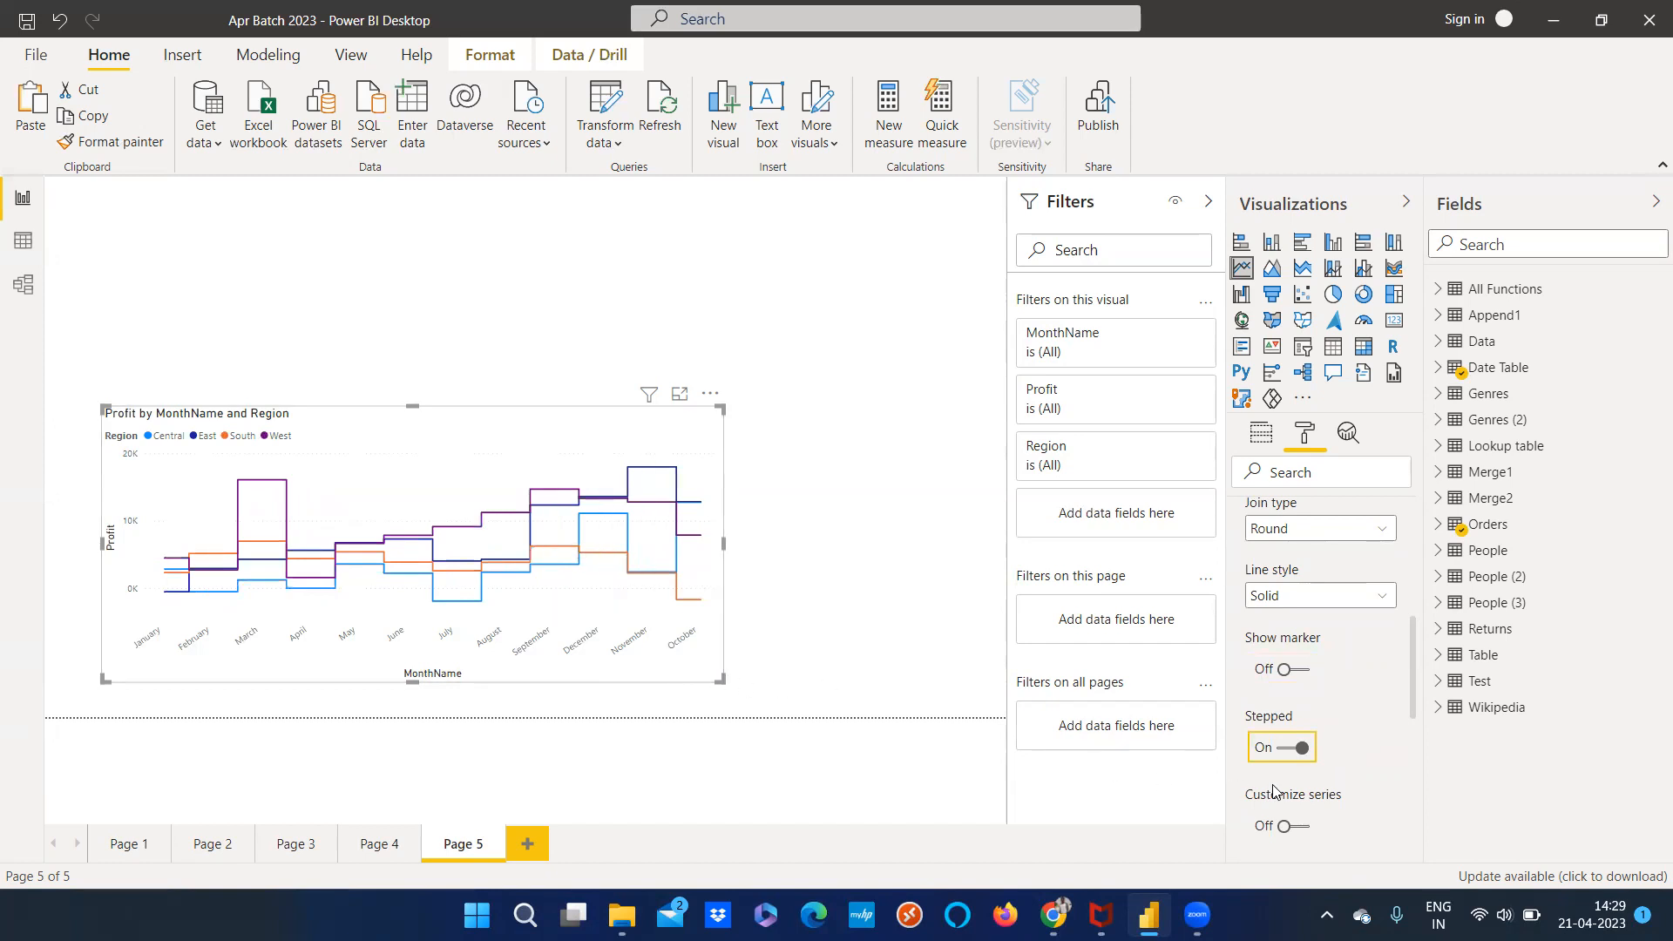
Try the Customize series option for the line chart and look through its per-series settings
{"action": "scroll", "coordinate": [1278, 793], "scroll_direction": "down", "scroll_amount": 2}
{"action": "left_click", "coordinate": [1318, 727]}
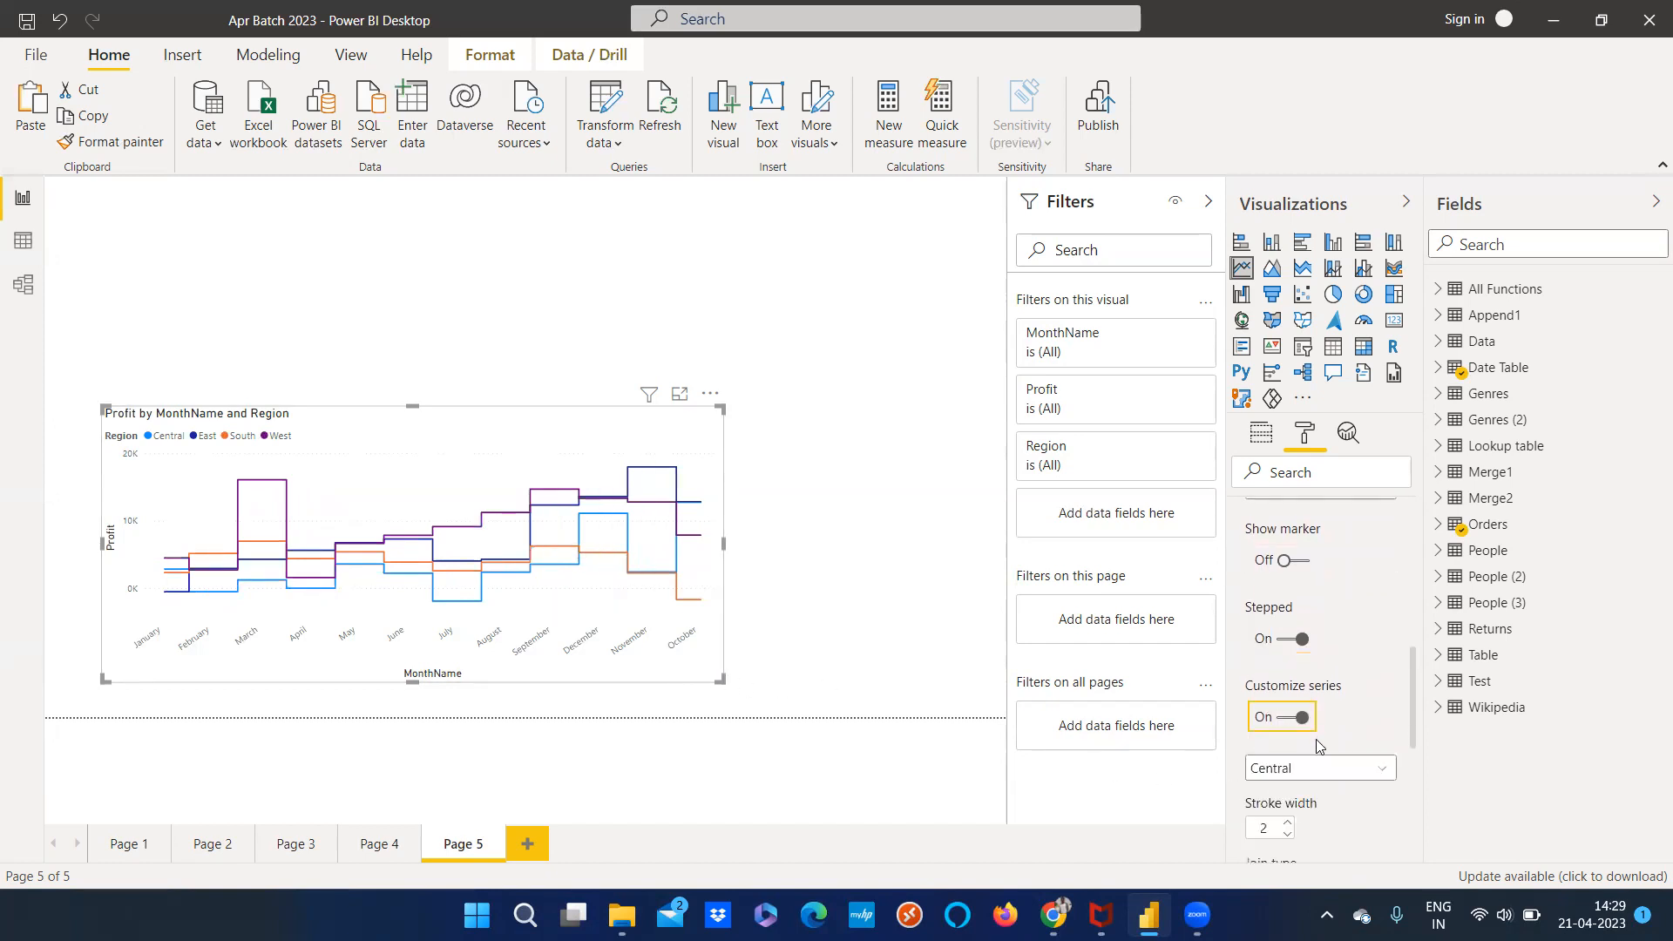
{"action": "left_click", "coordinate": [1278, 778]}
{"action": "left_click", "coordinate": [1315, 807]}
{"action": "left_click", "coordinate": [1298, 720]}
{"action": "left_click", "coordinate": [1299, 725]}
{"action": "scroll", "coordinate": [1316, 767], "scroll_direction": "down", "scroll_amount": 3}
{"action": "scroll", "coordinate": [1318, 791], "scroll_direction": "down", "scroll_amount": 3}
{"action": "left_click", "coordinate": [1297, 720]}
{"action": "scroll", "coordinate": [1330, 780], "scroll_direction": "down", "scroll_amount": 6}
{"action": "scroll", "coordinate": [1311, 767], "scroll_direction": "up", "scroll_amount": 10}
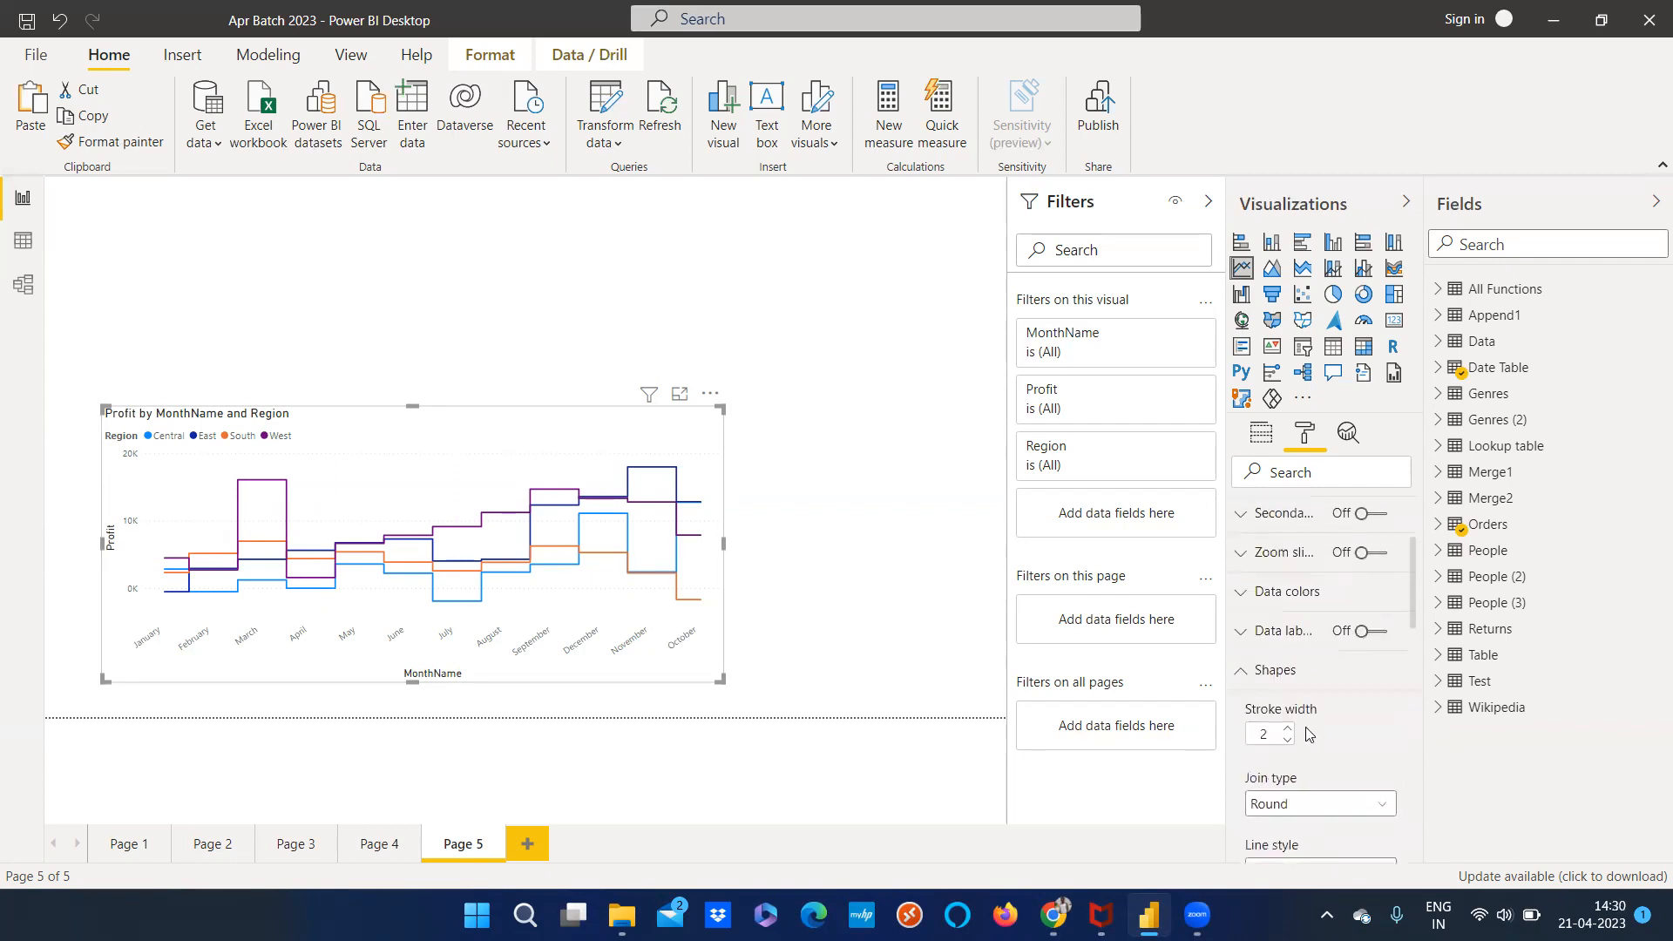
Turn on the line markers with a square shape and turn off the Stepped option
{"action": "left_click", "coordinate": [1245, 678]}
{"action": "left_click", "coordinate": [1249, 679]}
{"action": "scroll", "coordinate": [1318, 732], "scroll_direction": "down", "scroll_amount": 3}
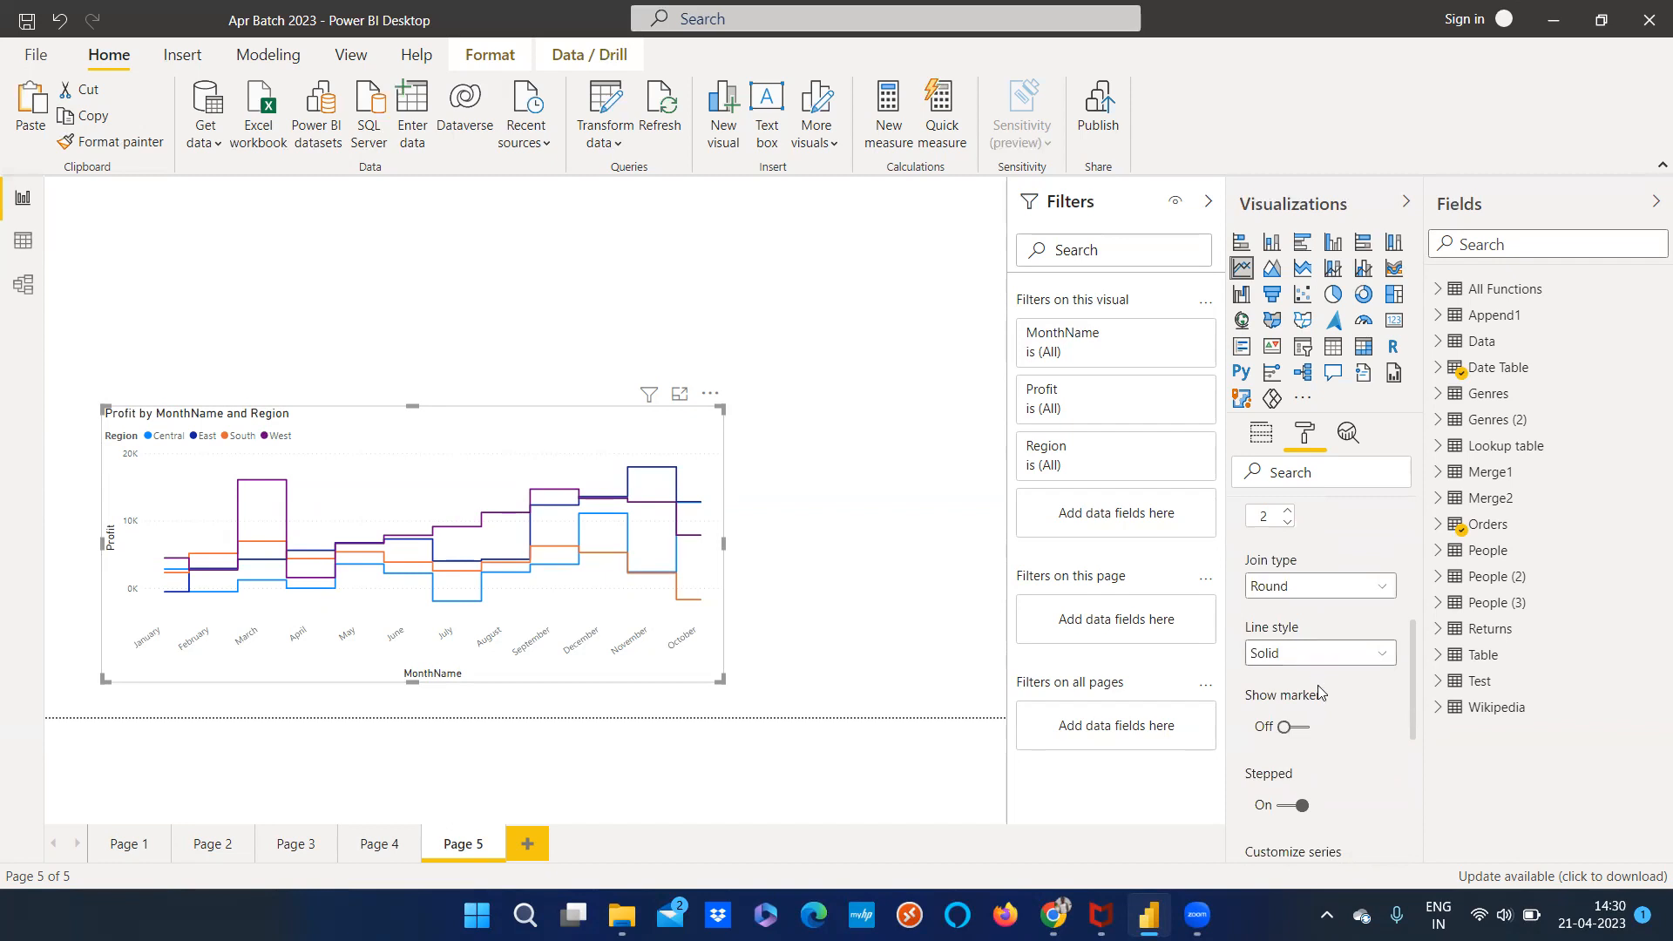
{"action": "left_click", "coordinate": [1303, 727]}
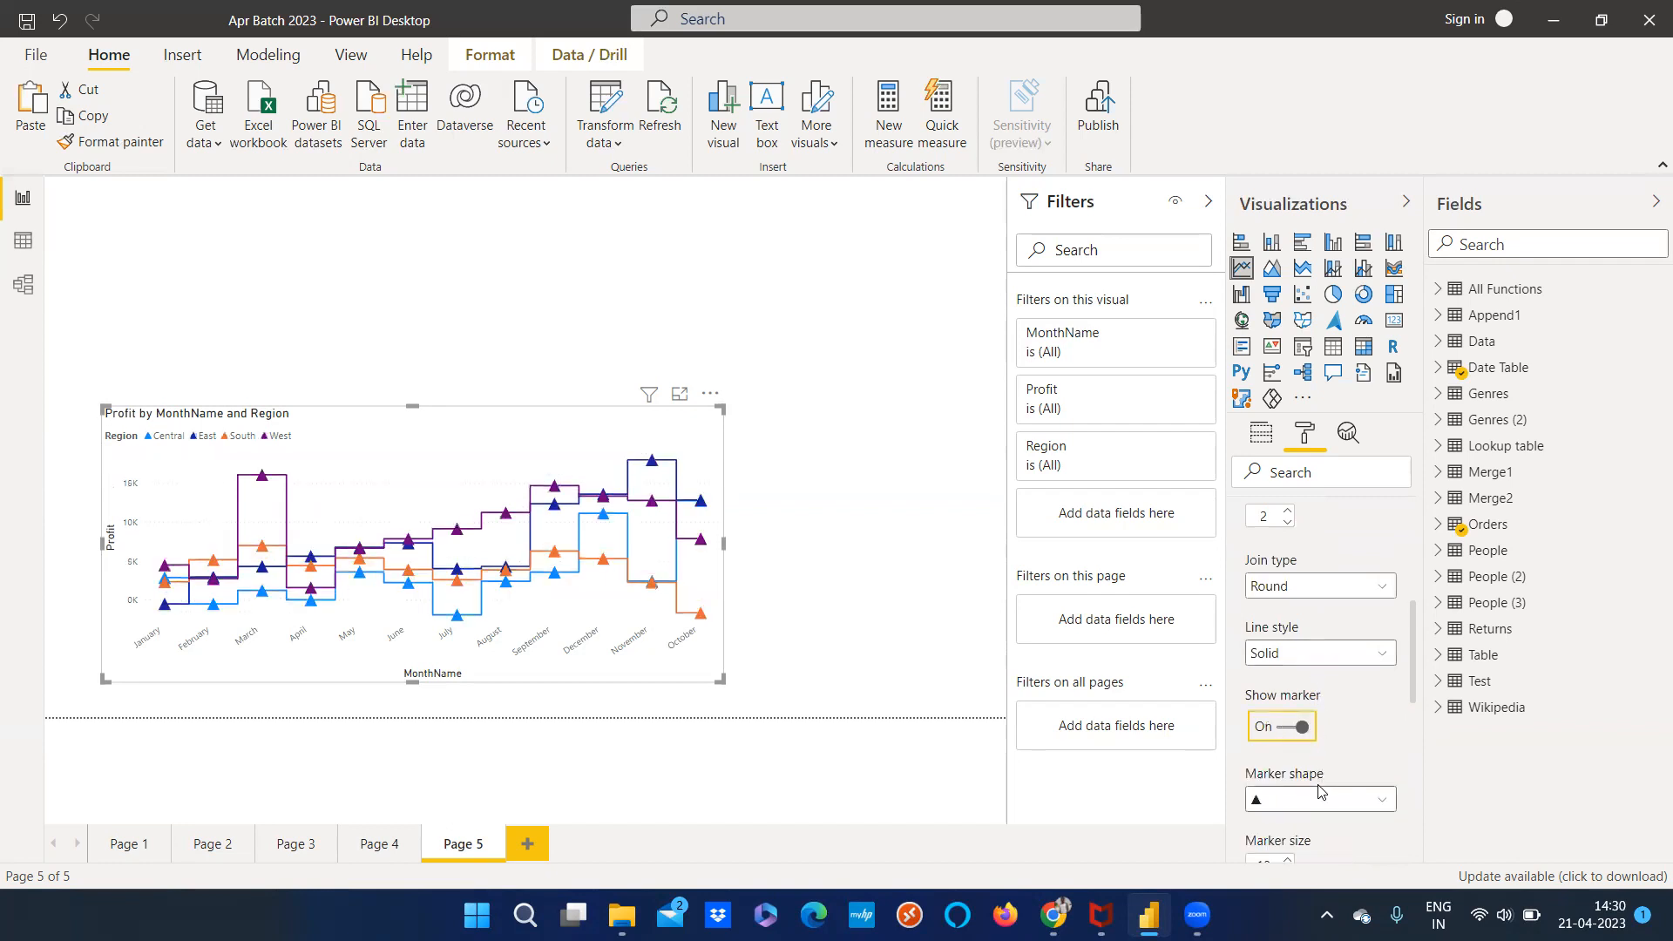
{"action": "left_click", "coordinate": [1321, 795]}
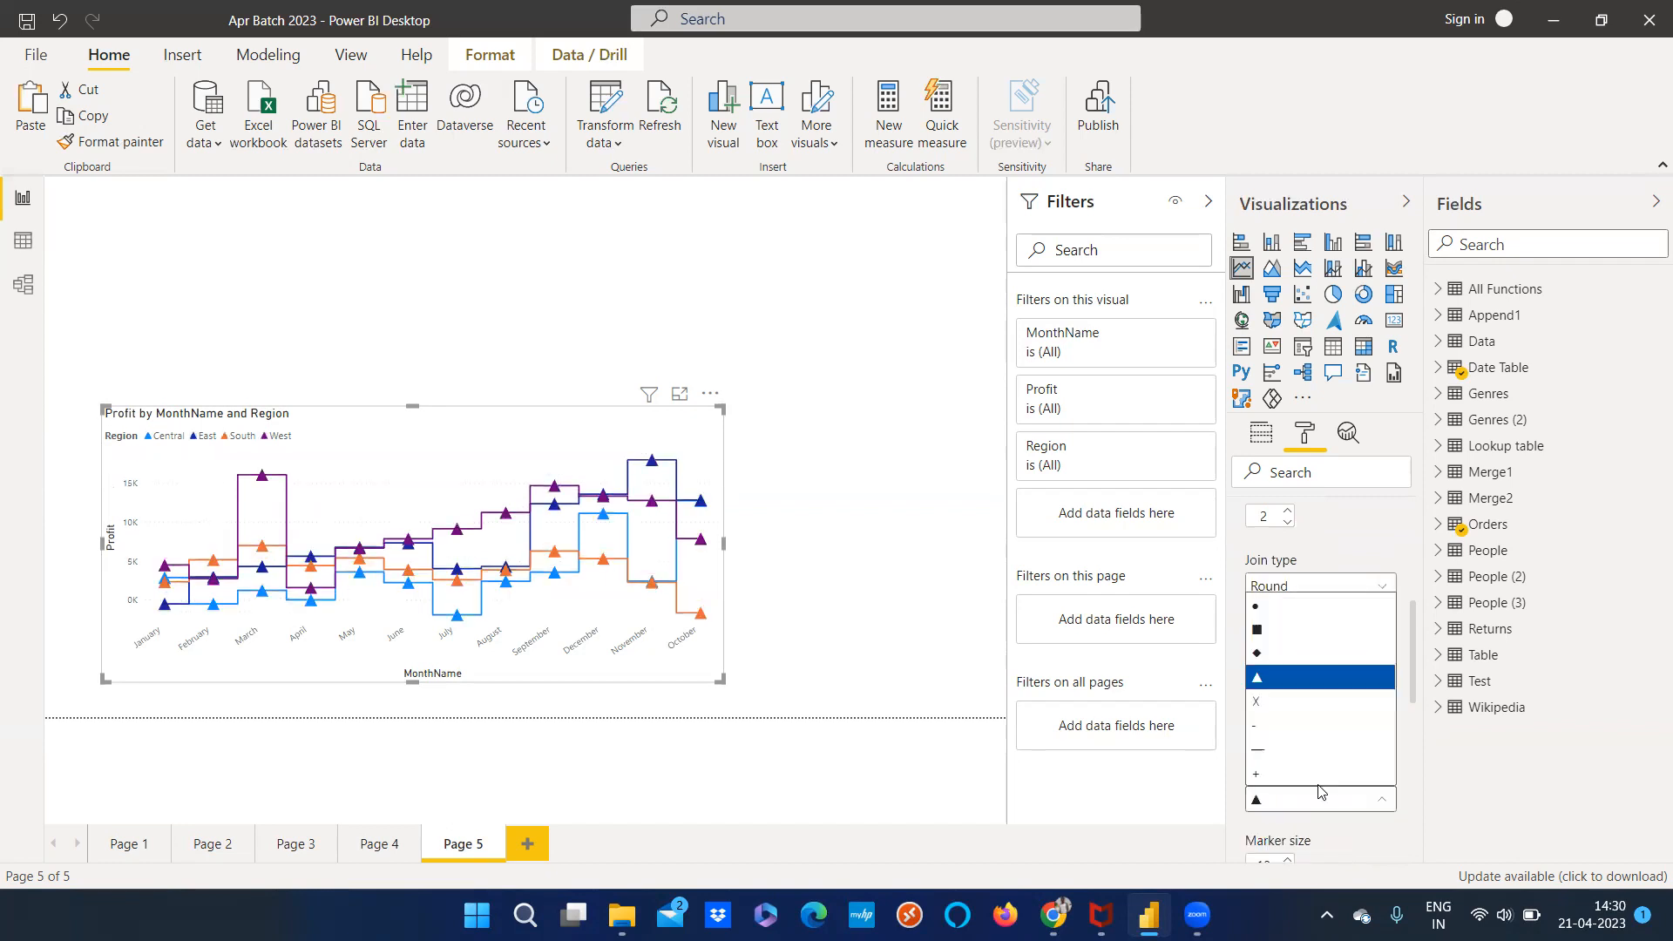
{"action": "left_click", "coordinate": [1274, 640]}
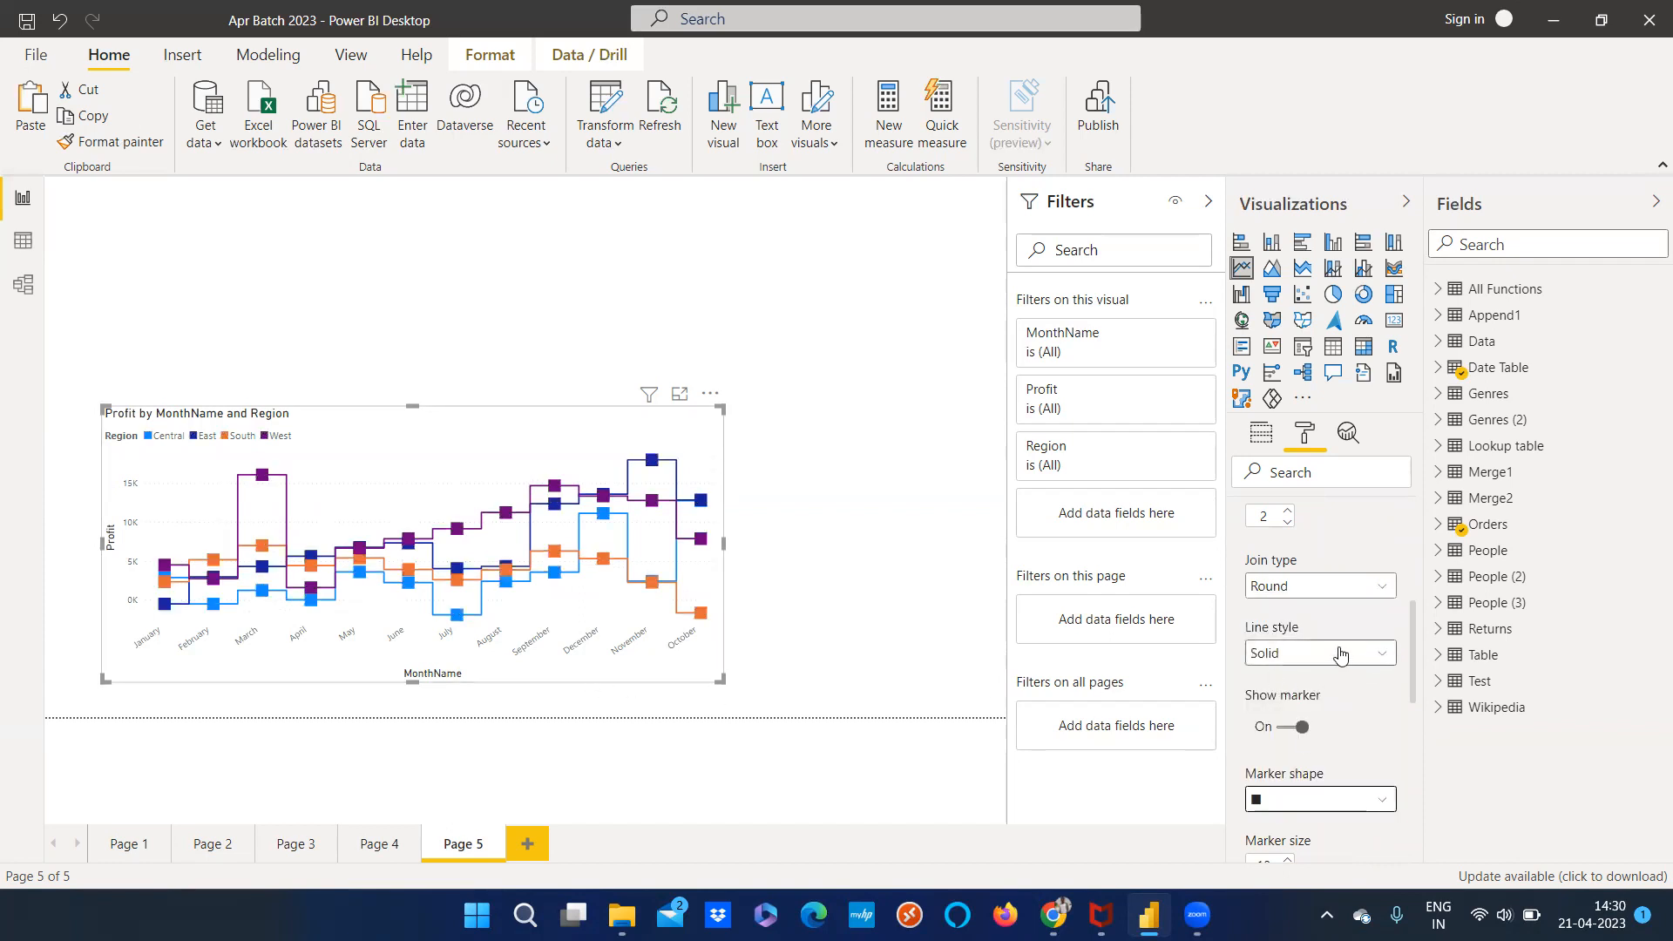
{"action": "scroll", "coordinate": [1327, 641], "scroll_direction": "down", "scroll_amount": 3}
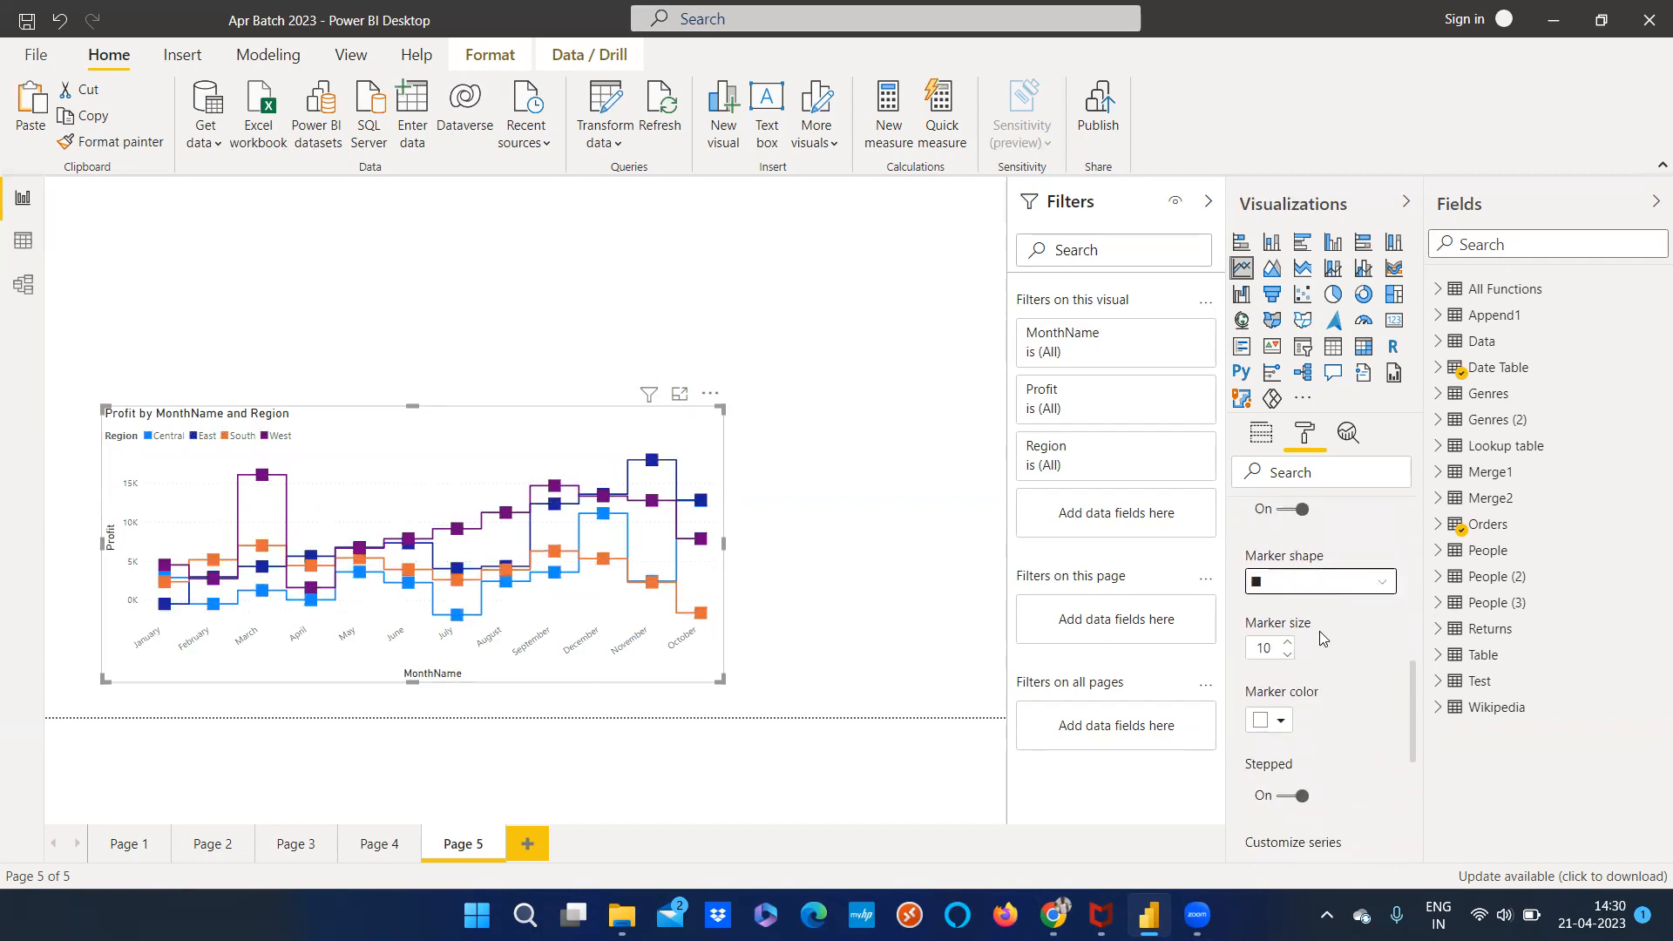
{"action": "left_click", "coordinate": [1283, 793]}
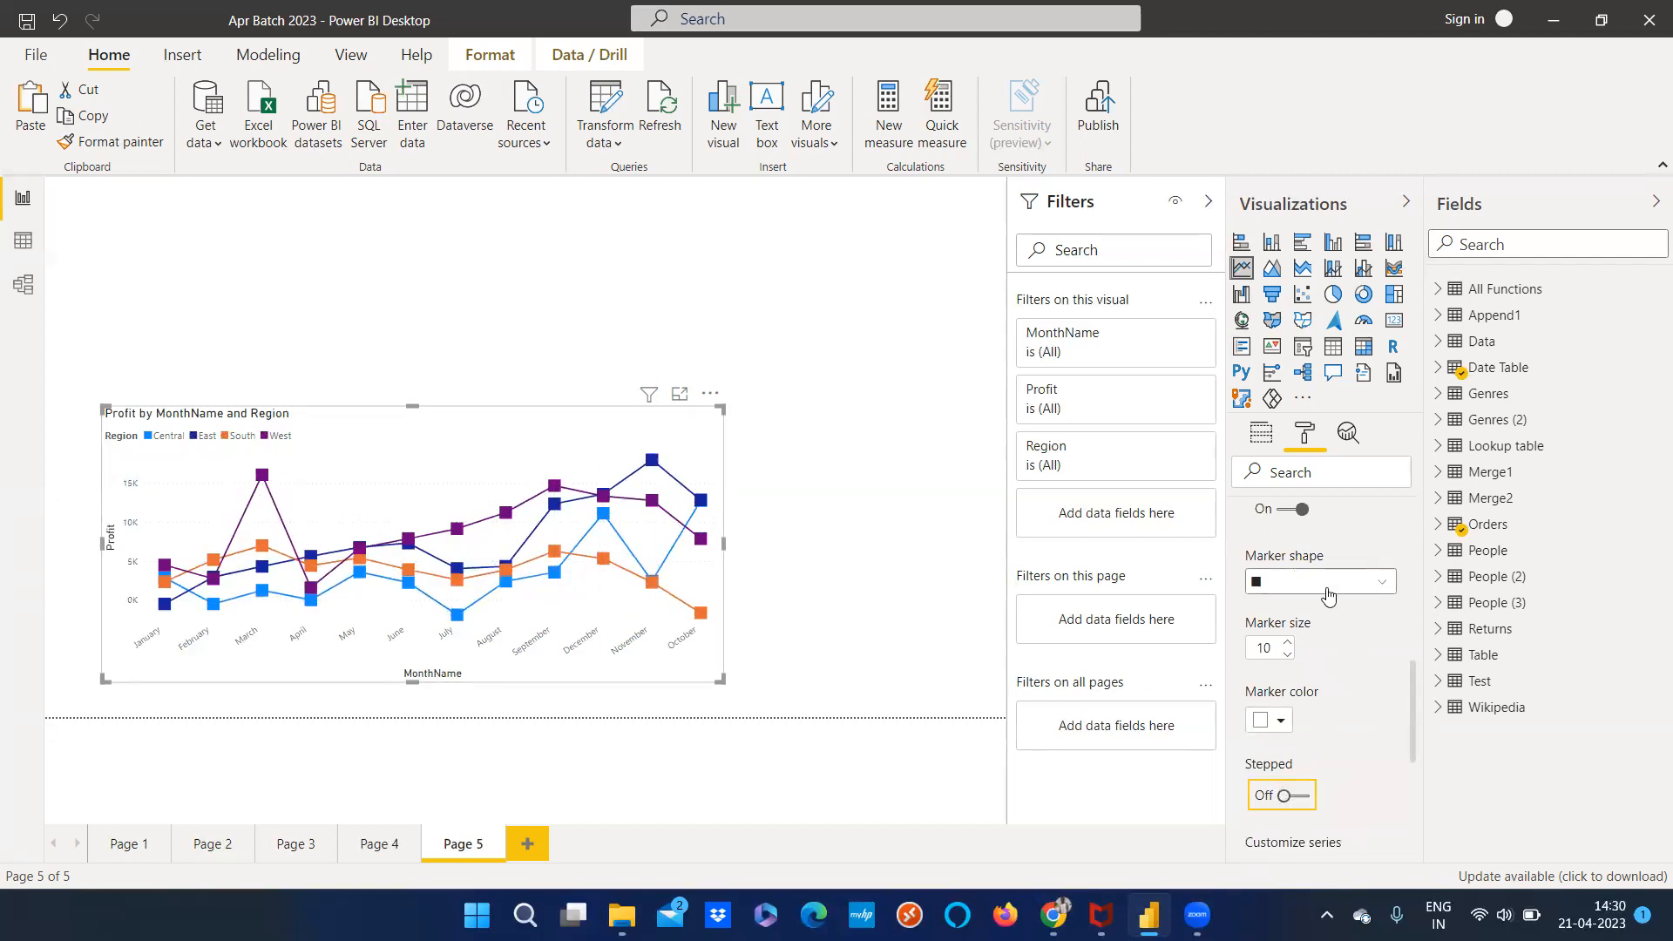
Extend the line chart slightly downward, move it closer to the page's left edge, and collapse its Shapes settings
{"action": "left_click_drag", "start_coordinate": [407, 681], "coordinate": [410, 707]}
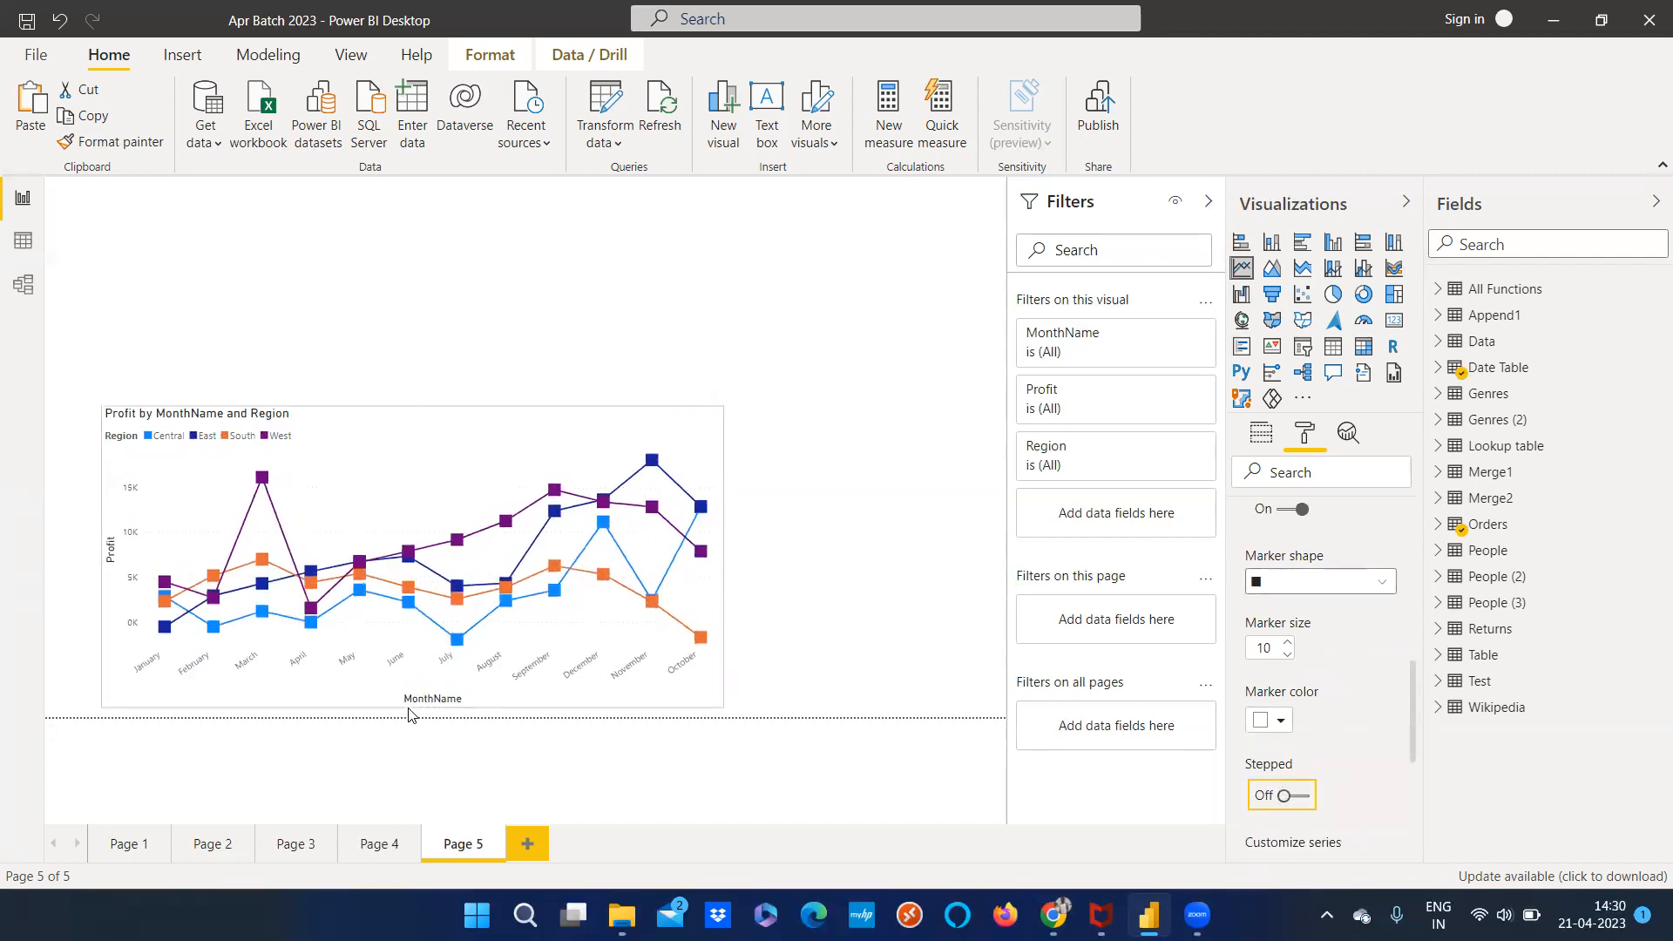
{"action": "left_click_drag", "start_coordinate": [560, 643], "coordinate": [533, 631]}
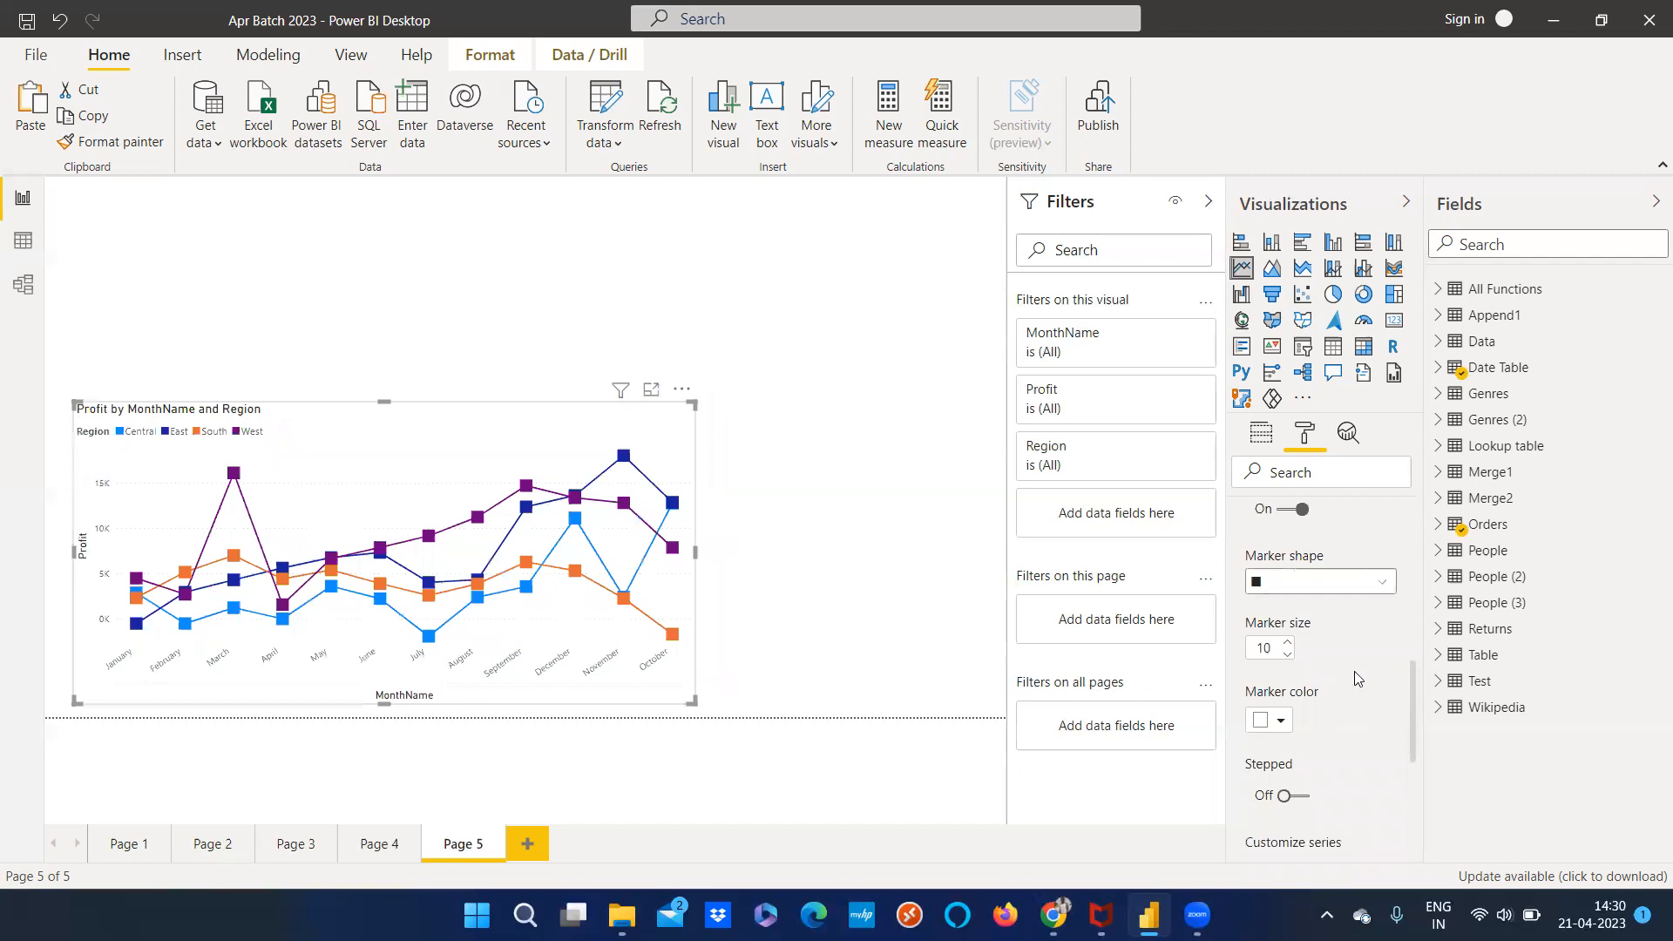
{"action": "scroll", "coordinate": [1347, 730], "scroll_direction": "up", "scroll_amount": 5}
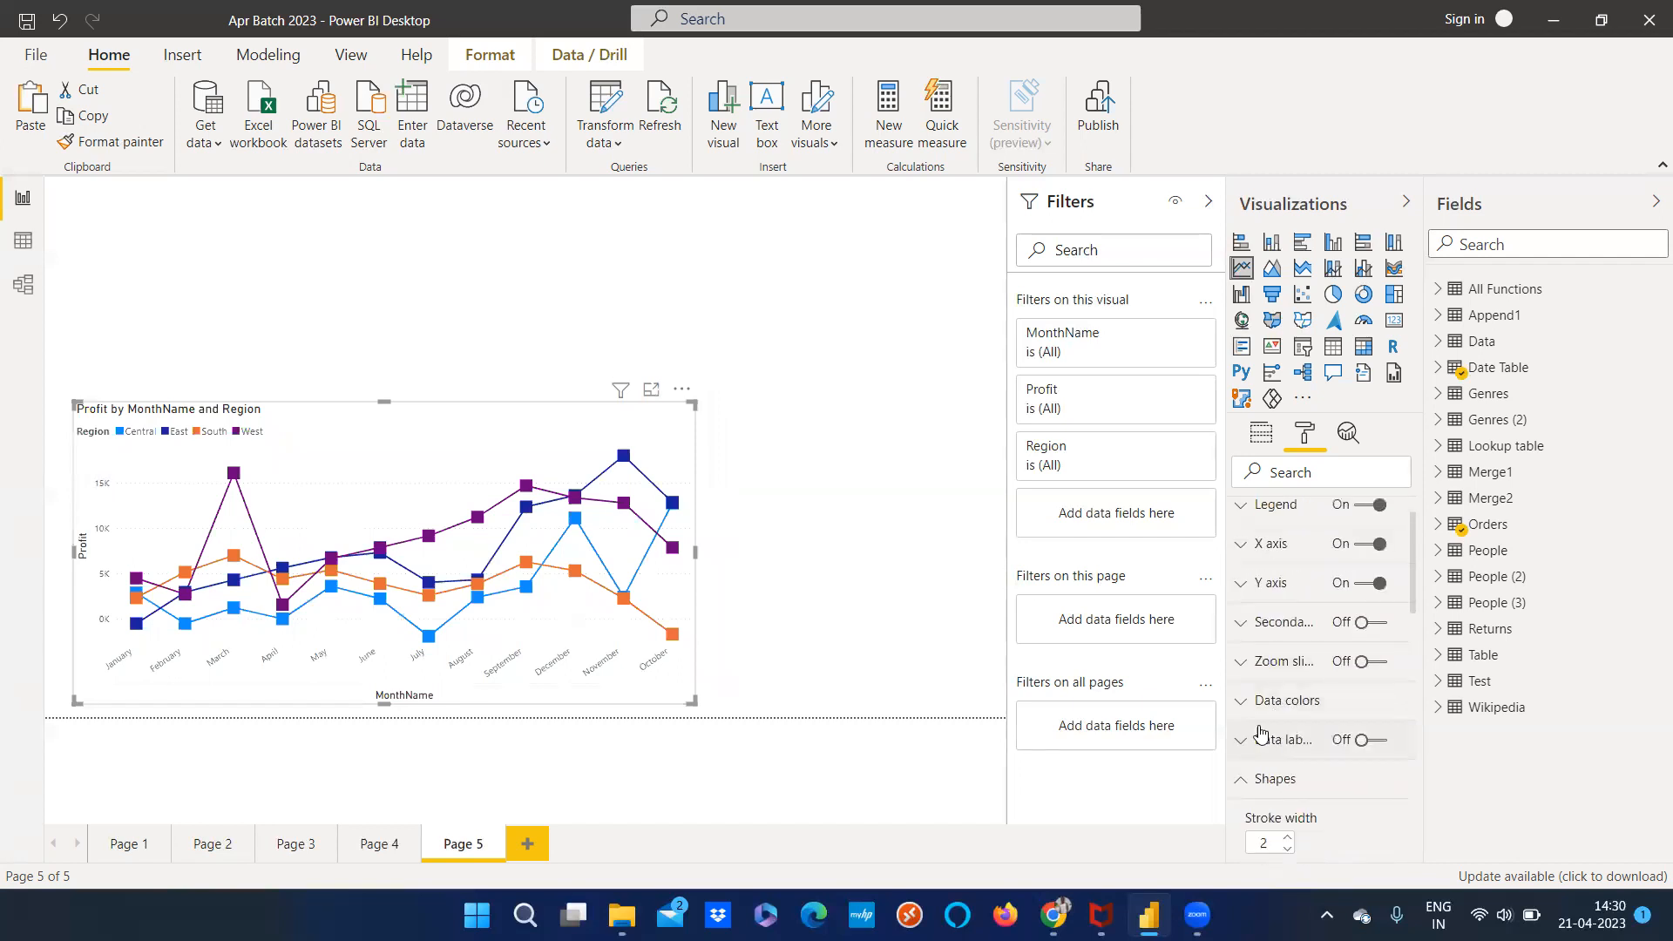
{"action": "left_click", "coordinate": [1245, 782]}
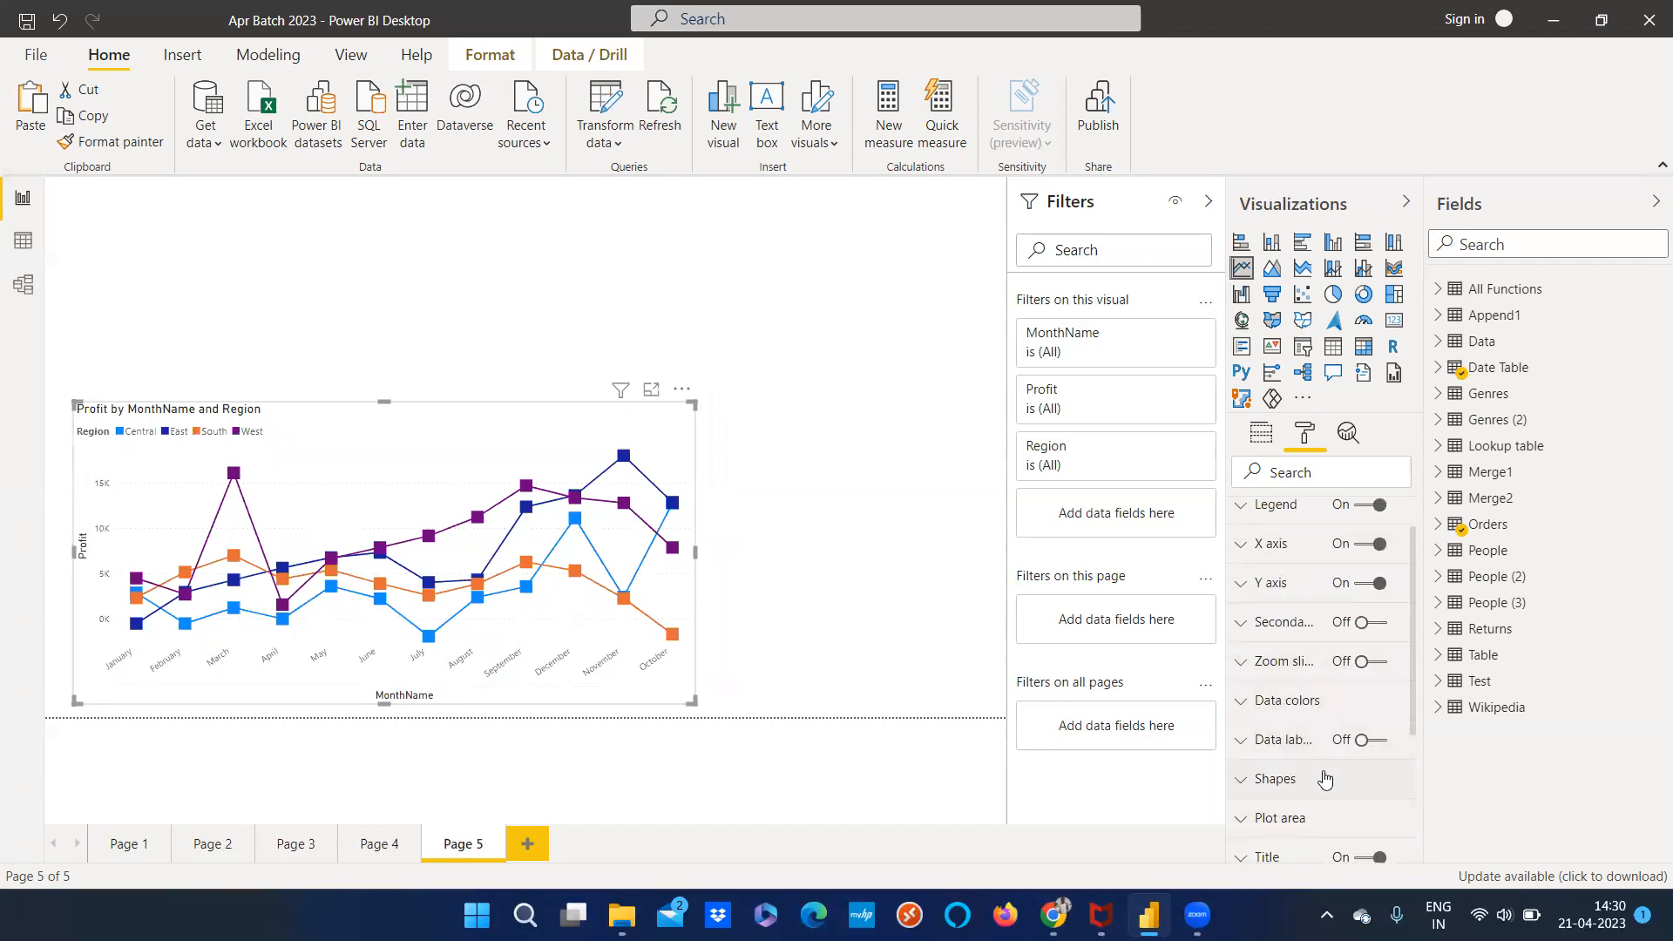
{"action": "scroll", "coordinate": [1328, 785], "scroll_direction": "down", "scroll_amount": 5}
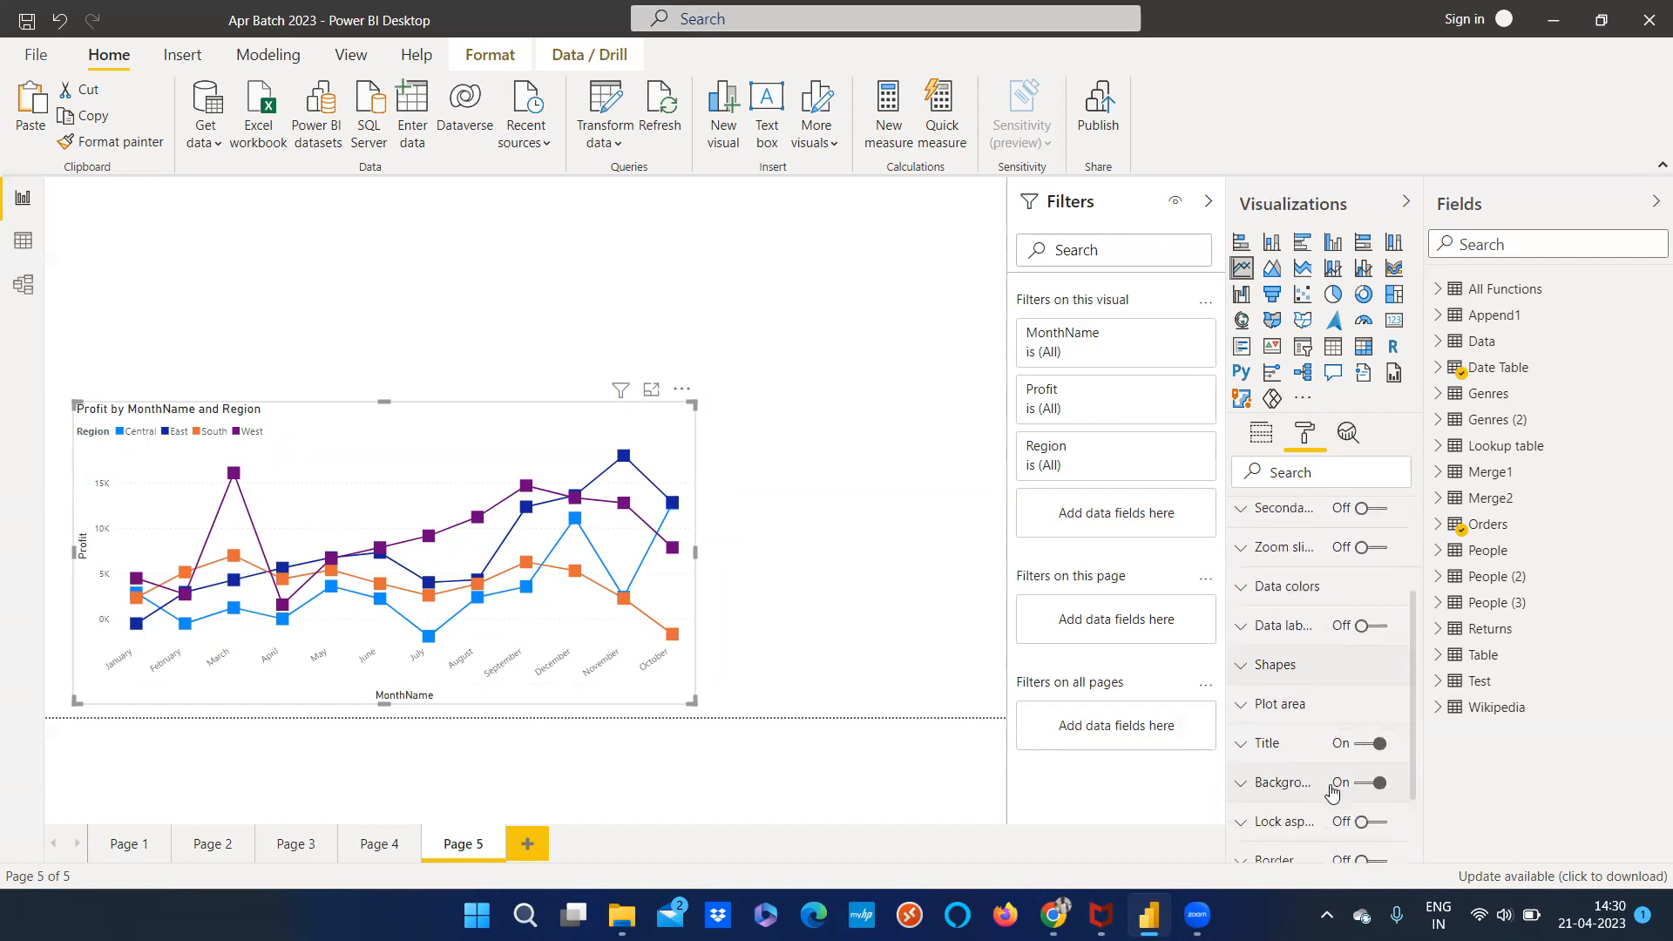
{"action": "scroll", "coordinate": [1307, 756], "scroll_direction": "up", "scroll_amount": 3}
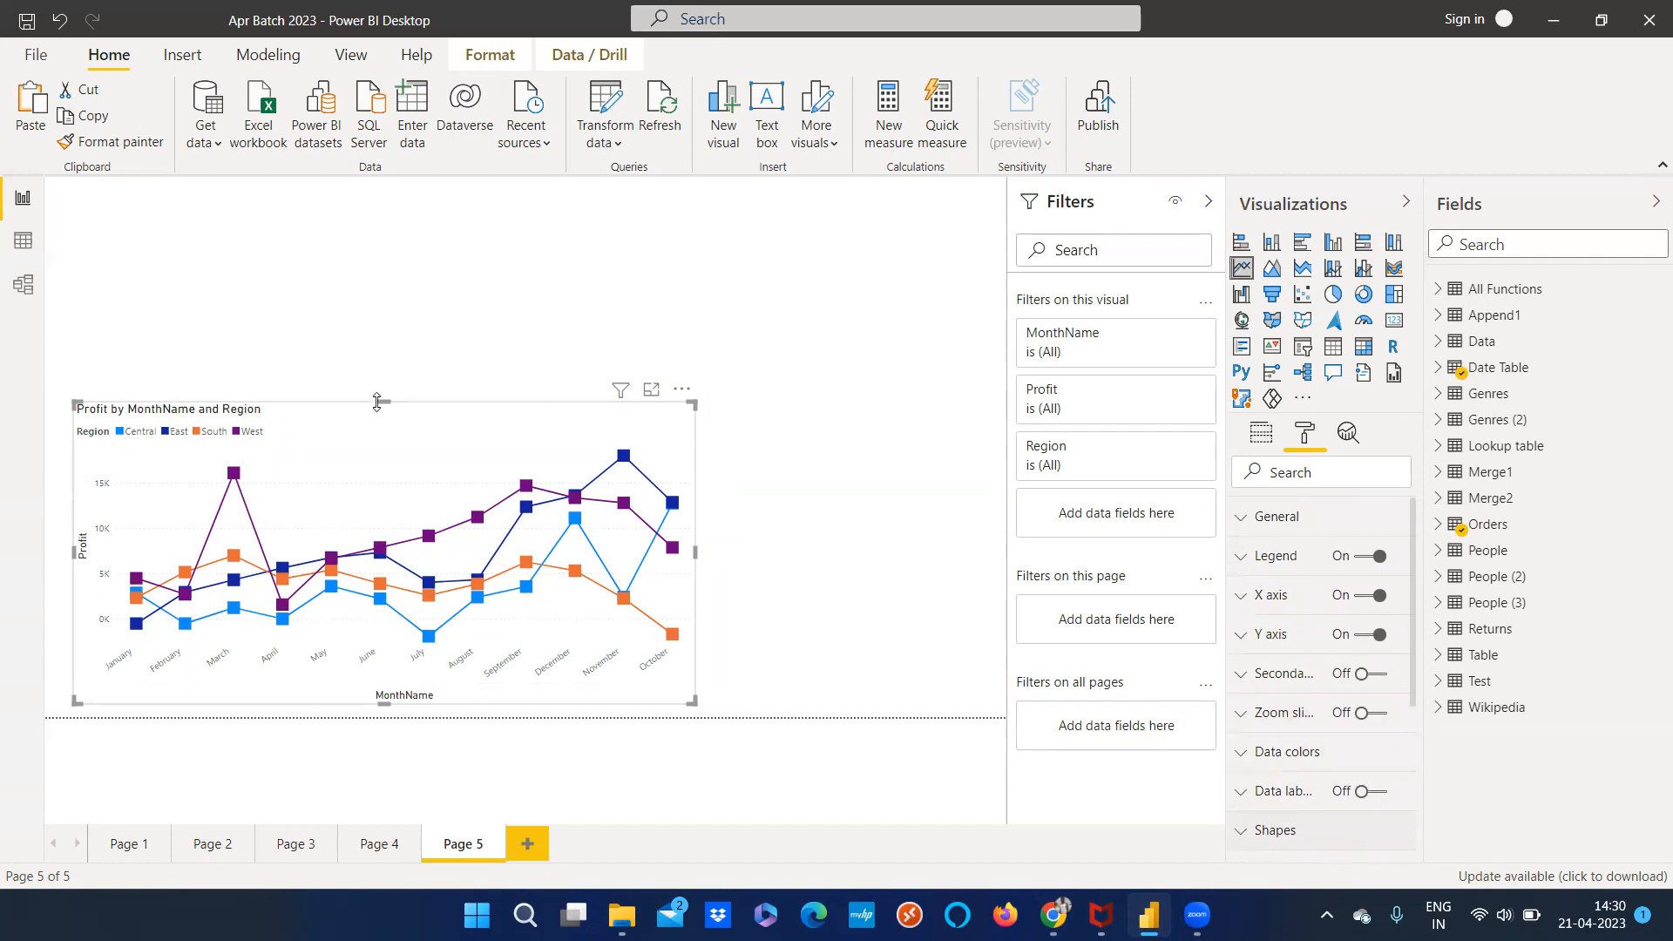
Lower the line chart's top edge and narrow it so it fills only the left half of the page
{"action": "left_click_drag", "start_coordinate": [382, 447], "coordinate": [385, 441]}
{"action": "left_click_drag", "start_coordinate": [693, 576], "coordinate": [461, 572]}
{"action": "left_click", "coordinate": [900, 534]}
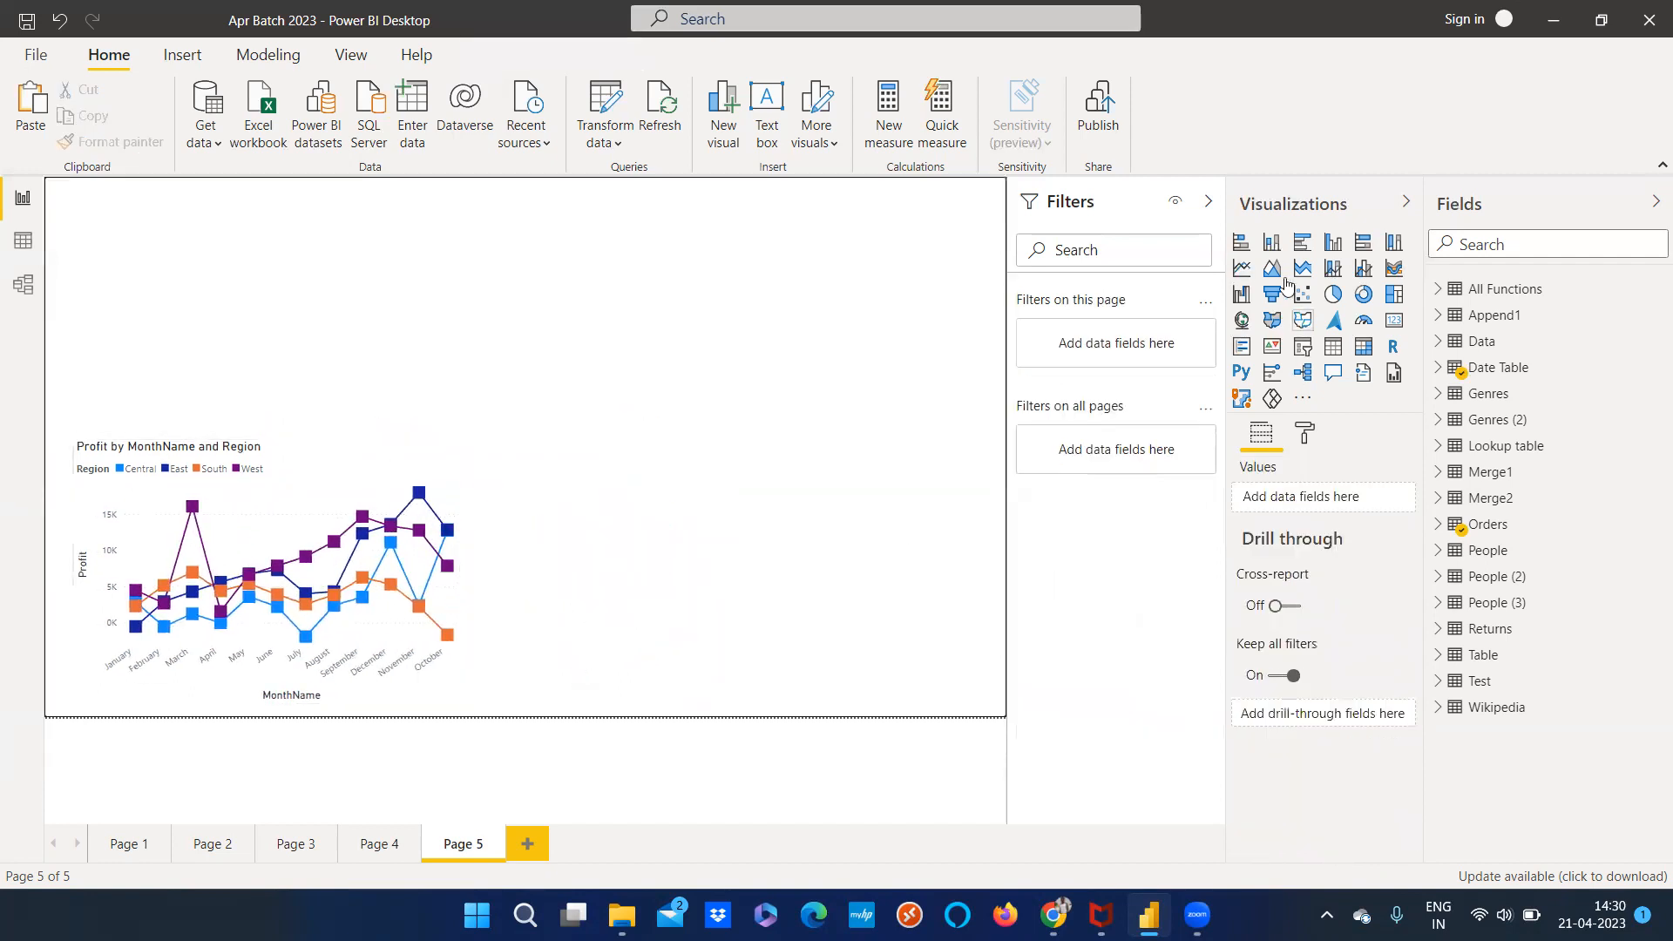
Add an area chart beside the line chart with Category from the Orders table as axis and Profit as values
{"action": "left_click", "coordinate": [1272, 267]}
{"action": "left_click_drag", "start_coordinate": [291, 302], "coordinate": [732, 532]}
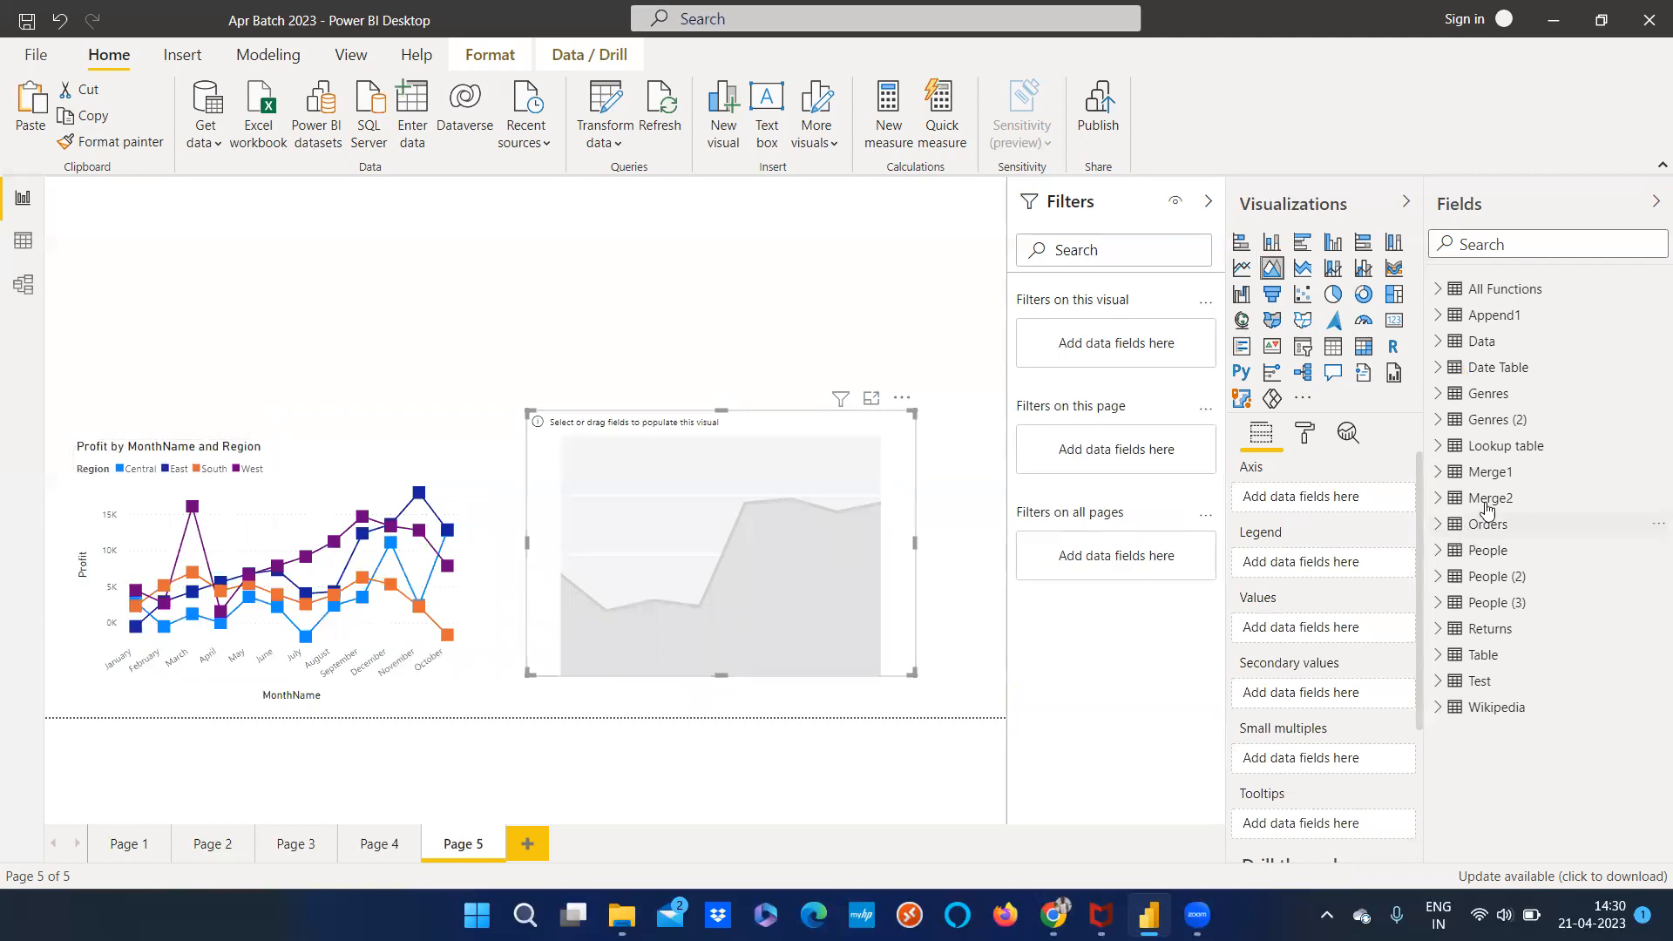
{"action": "left_click", "coordinate": [1456, 524]}
{"action": "left_click_drag", "start_coordinate": [1541, 593], "coordinate": [1308, 499]}
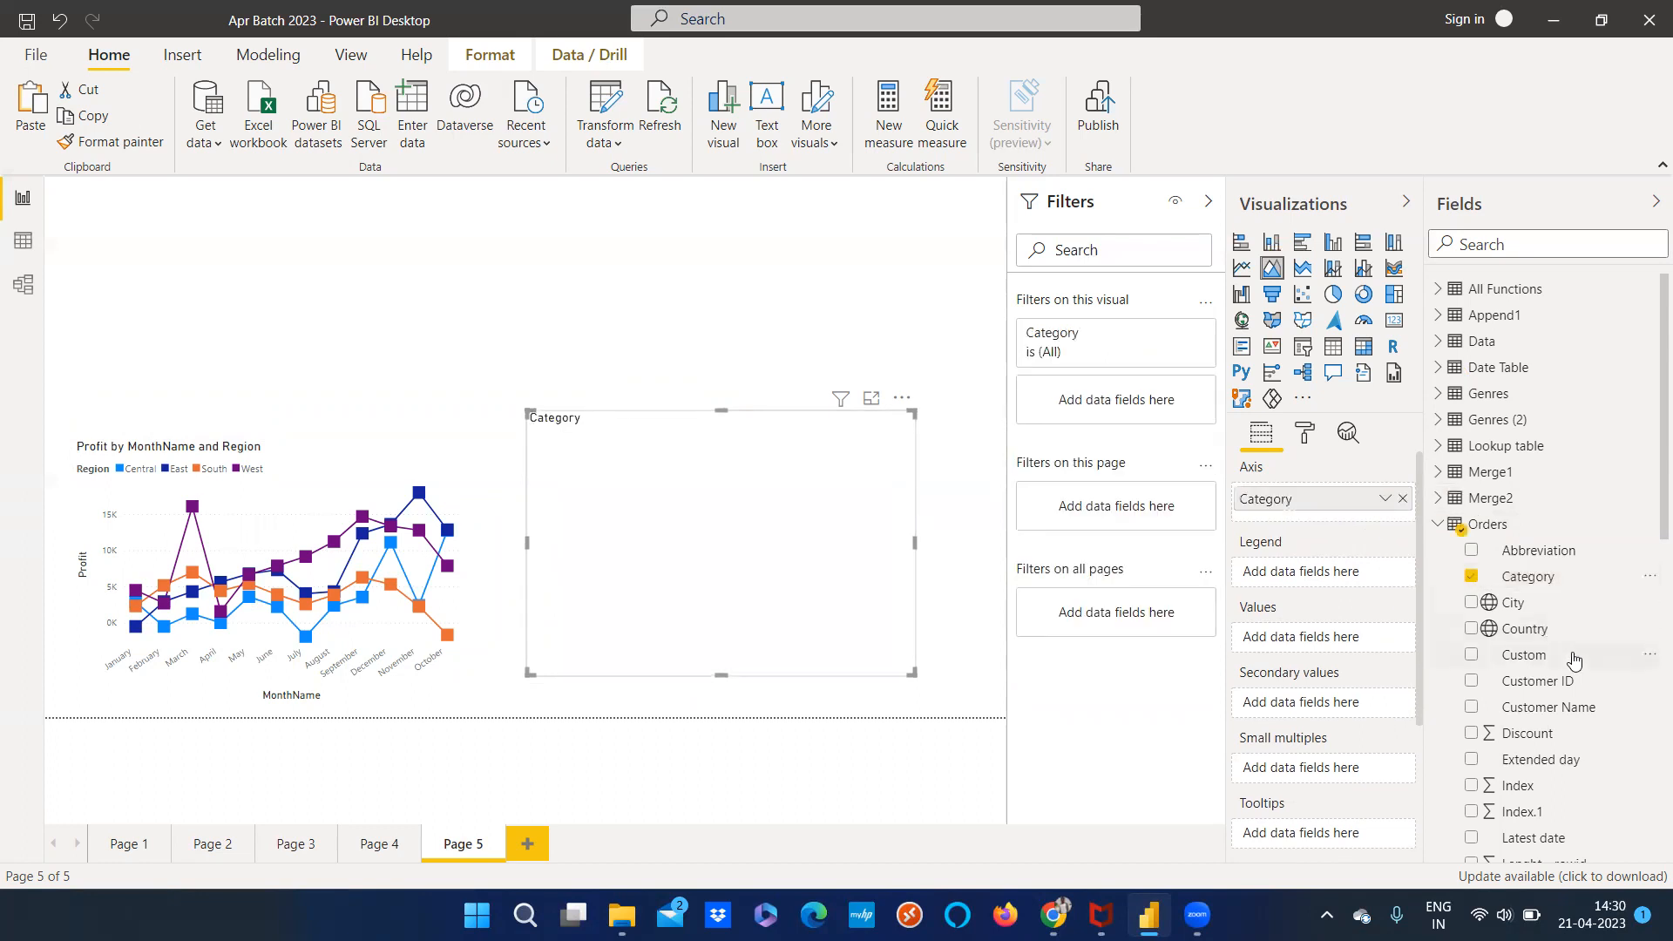
{"action": "scroll", "coordinate": [1564, 675], "scroll_direction": "down", "scroll_amount": 4}
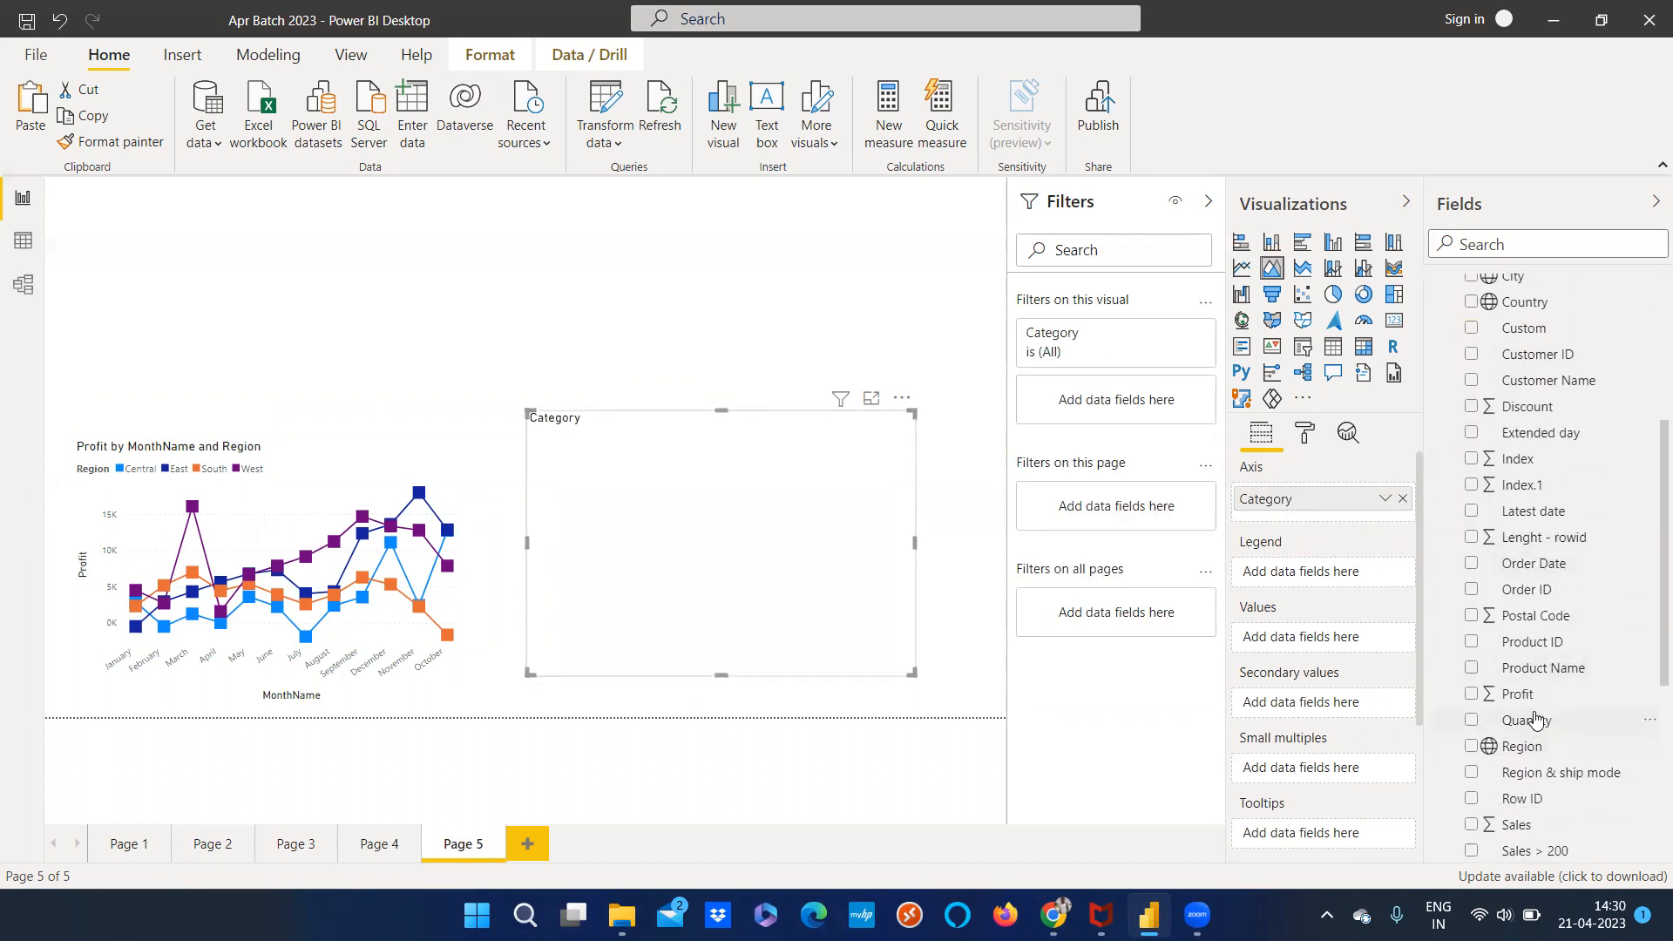
{"action": "left_click_drag", "start_coordinate": [1518, 694], "coordinate": [1316, 643]}
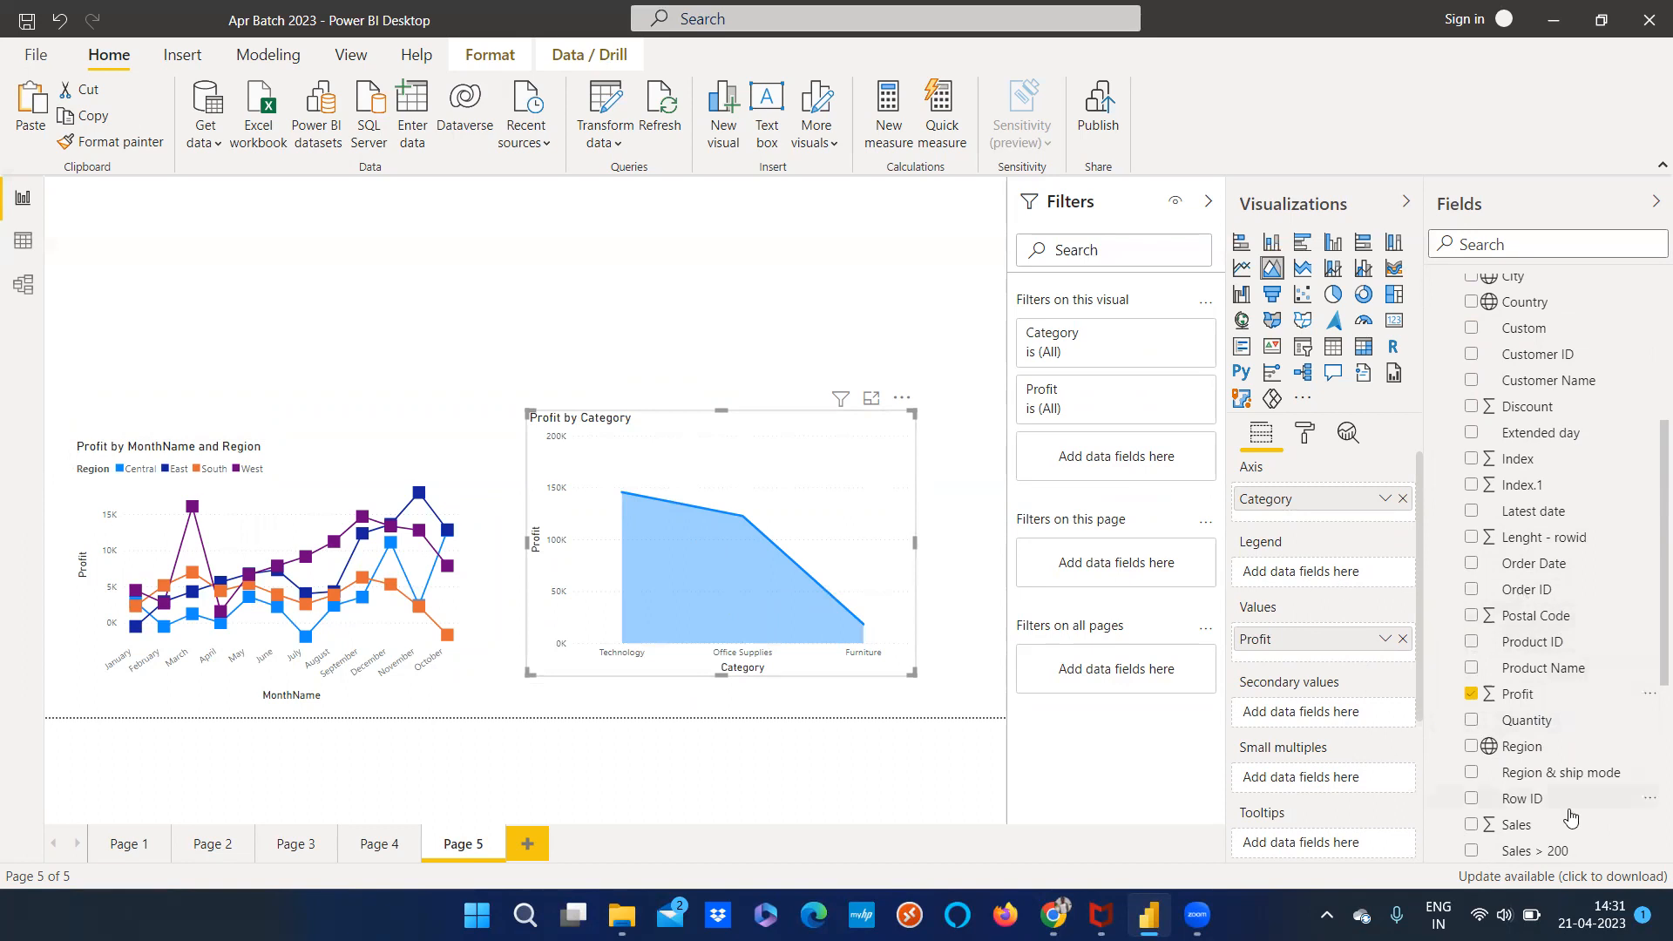
Add Segment as the area chart's legend and enlarge the chart slightly
{"action": "scroll", "coordinate": [1549, 819], "scroll_direction": "down", "scroll_amount": 3}
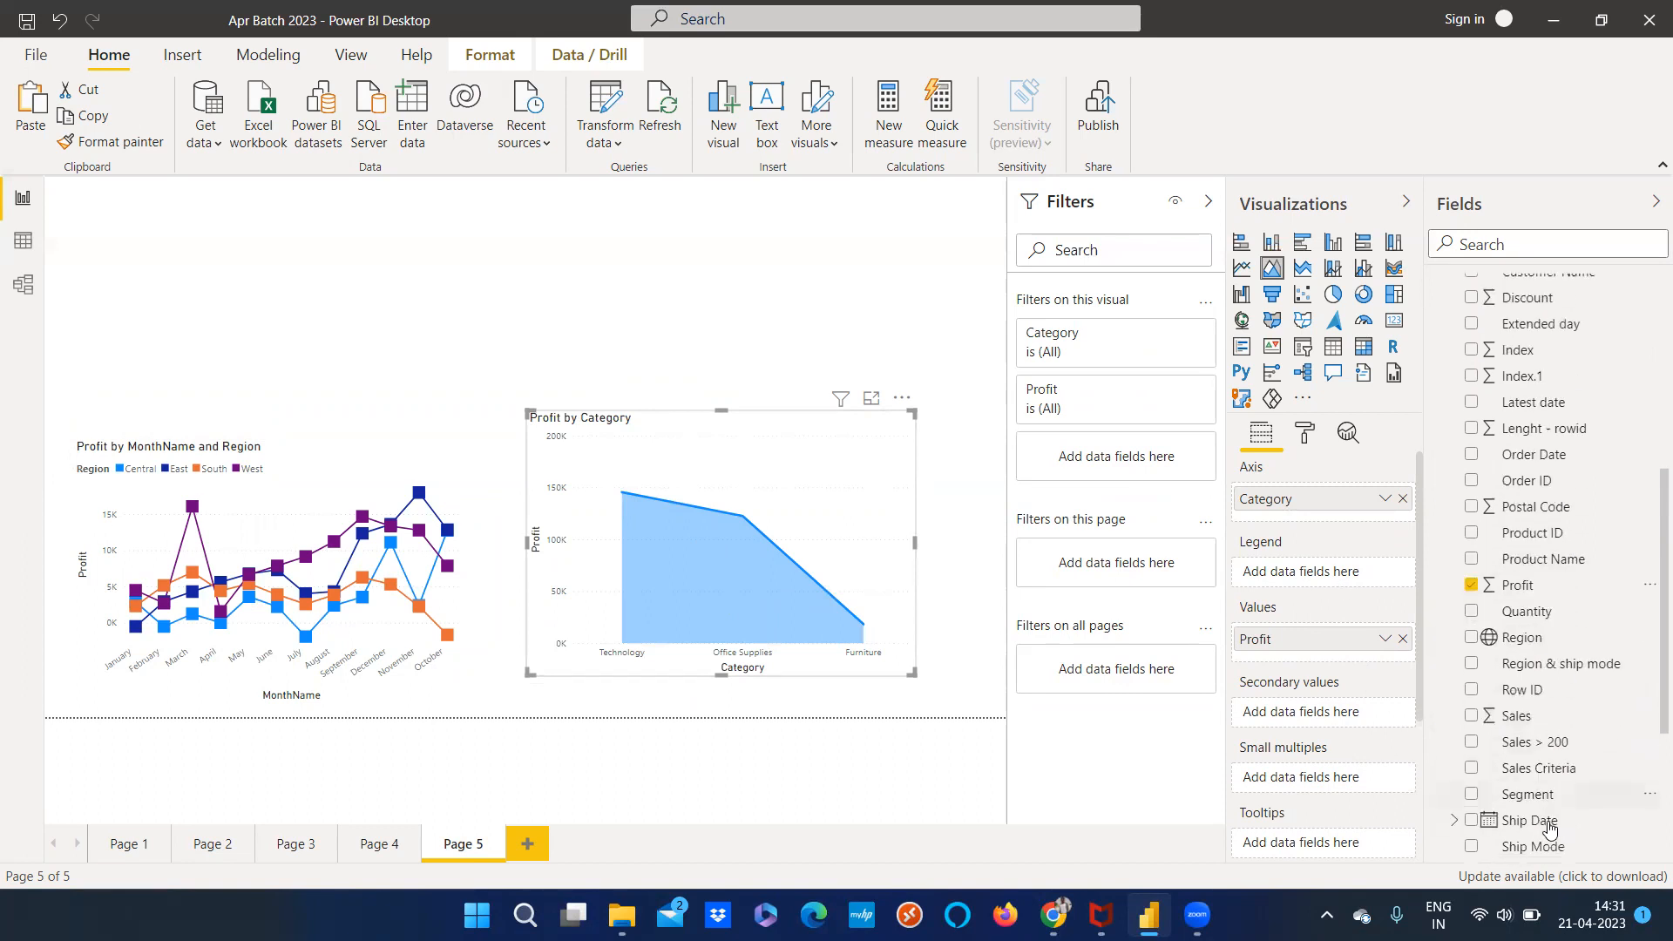
{"action": "left_click_drag", "start_coordinate": [1547, 813], "coordinate": [1342, 575]}
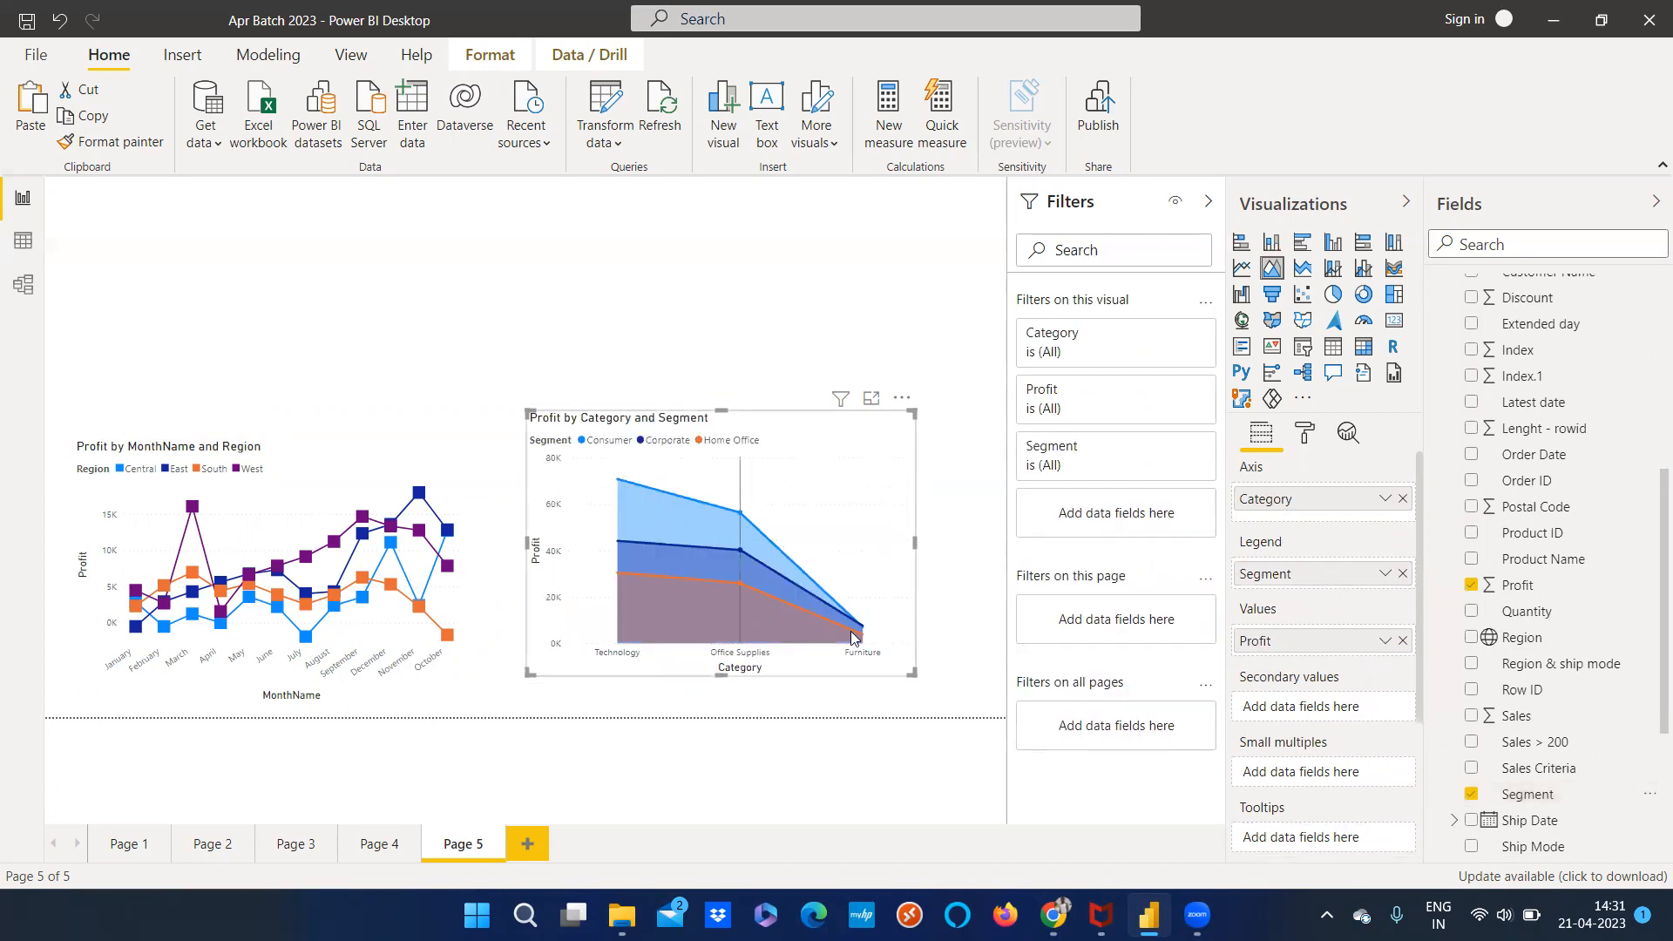
{"action": "left_click_drag", "start_coordinate": [915, 676], "coordinate": [941, 704]}
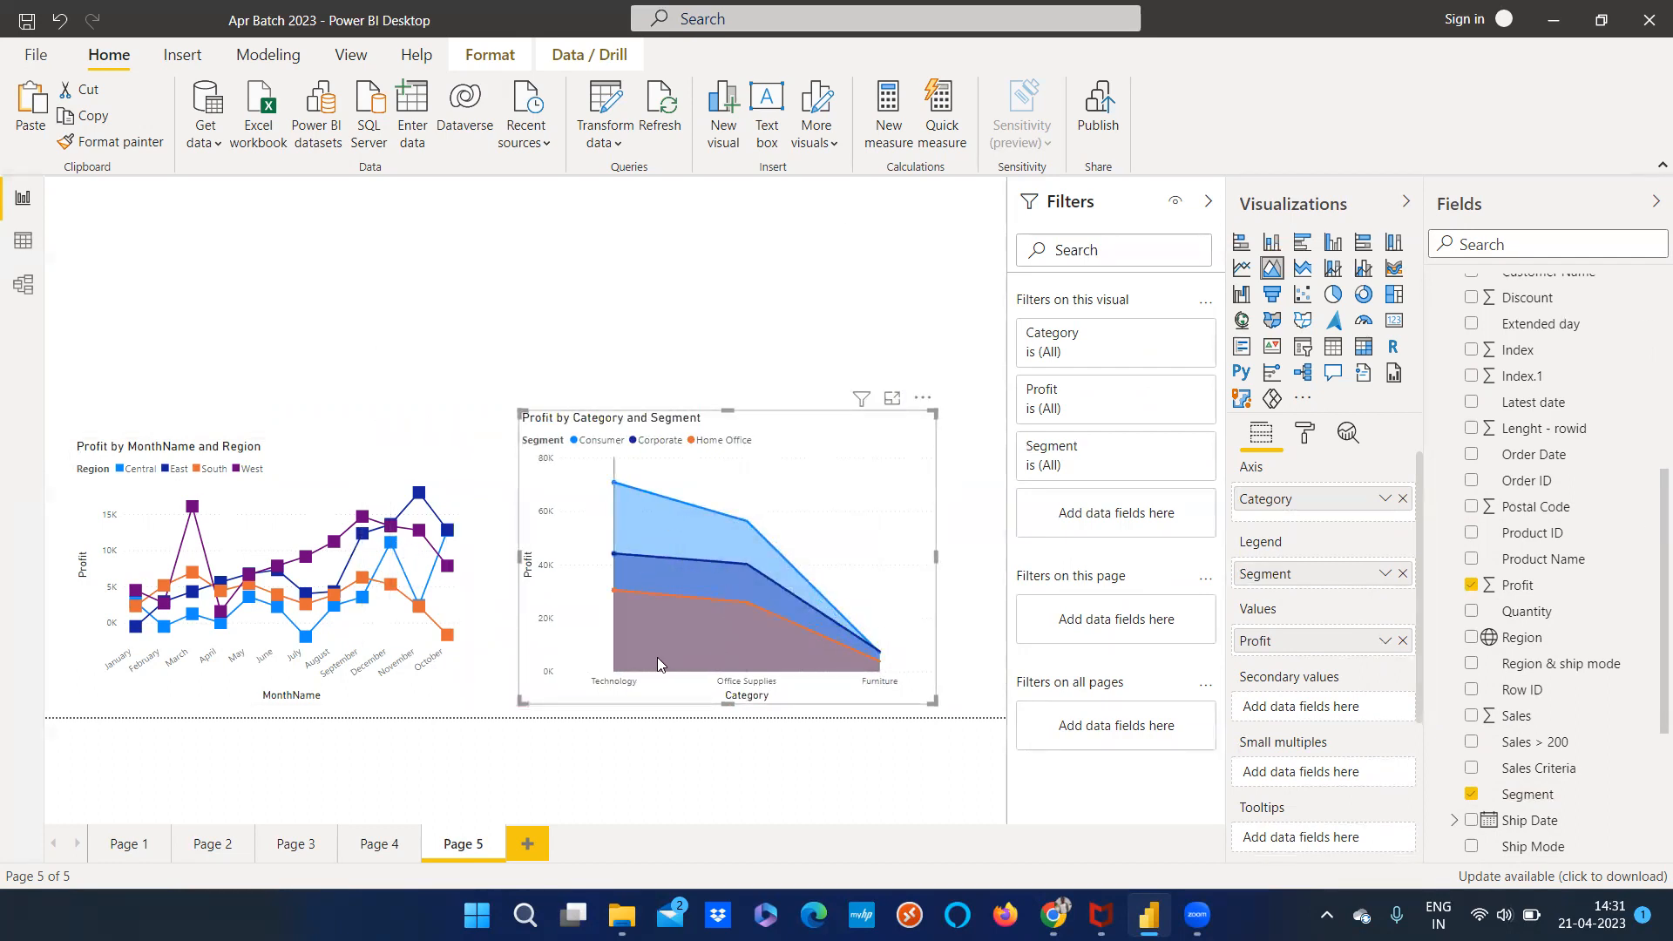
Turn on the shadow for the Profit by Category and Segment area chart and expand its shadow settings
{"action": "mouse_move", "coordinate": [634, 605]}
{"action": "left_click", "coordinate": [1306, 434]}
{"action": "scroll", "coordinate": [1320, 697], "scroll_direction": "down", "scroll_amount": 5}
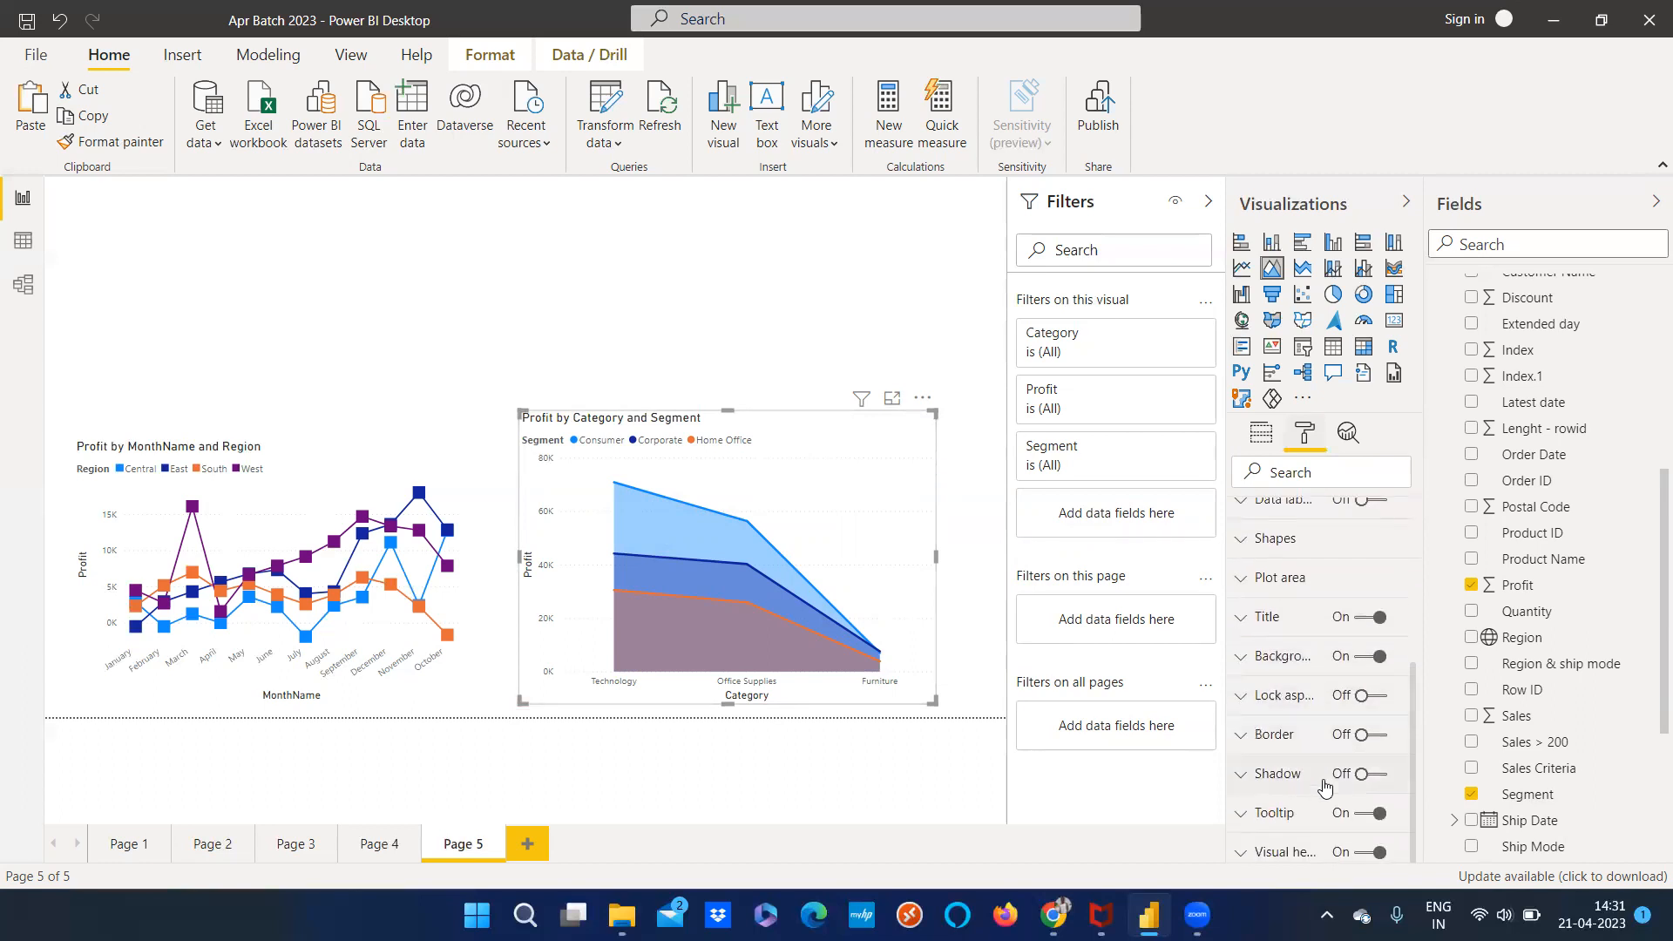
{"action": "left_click", "coordinate": [1370, 774]}
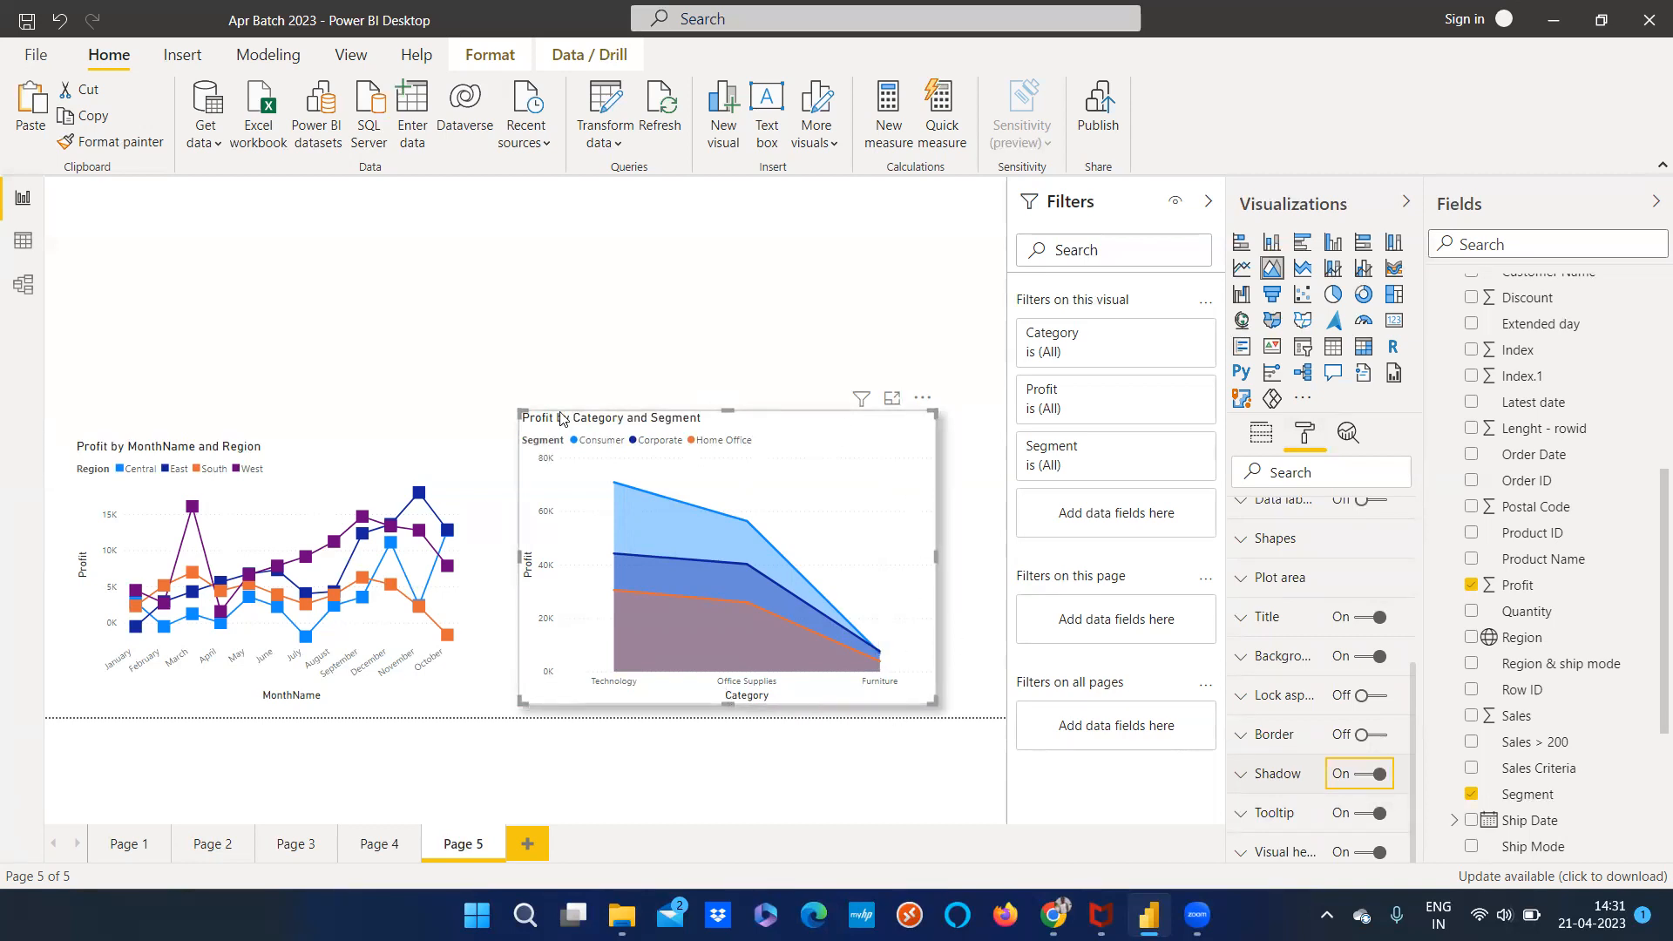
{"action": "left_click", "coordinate": [1246, 775]}
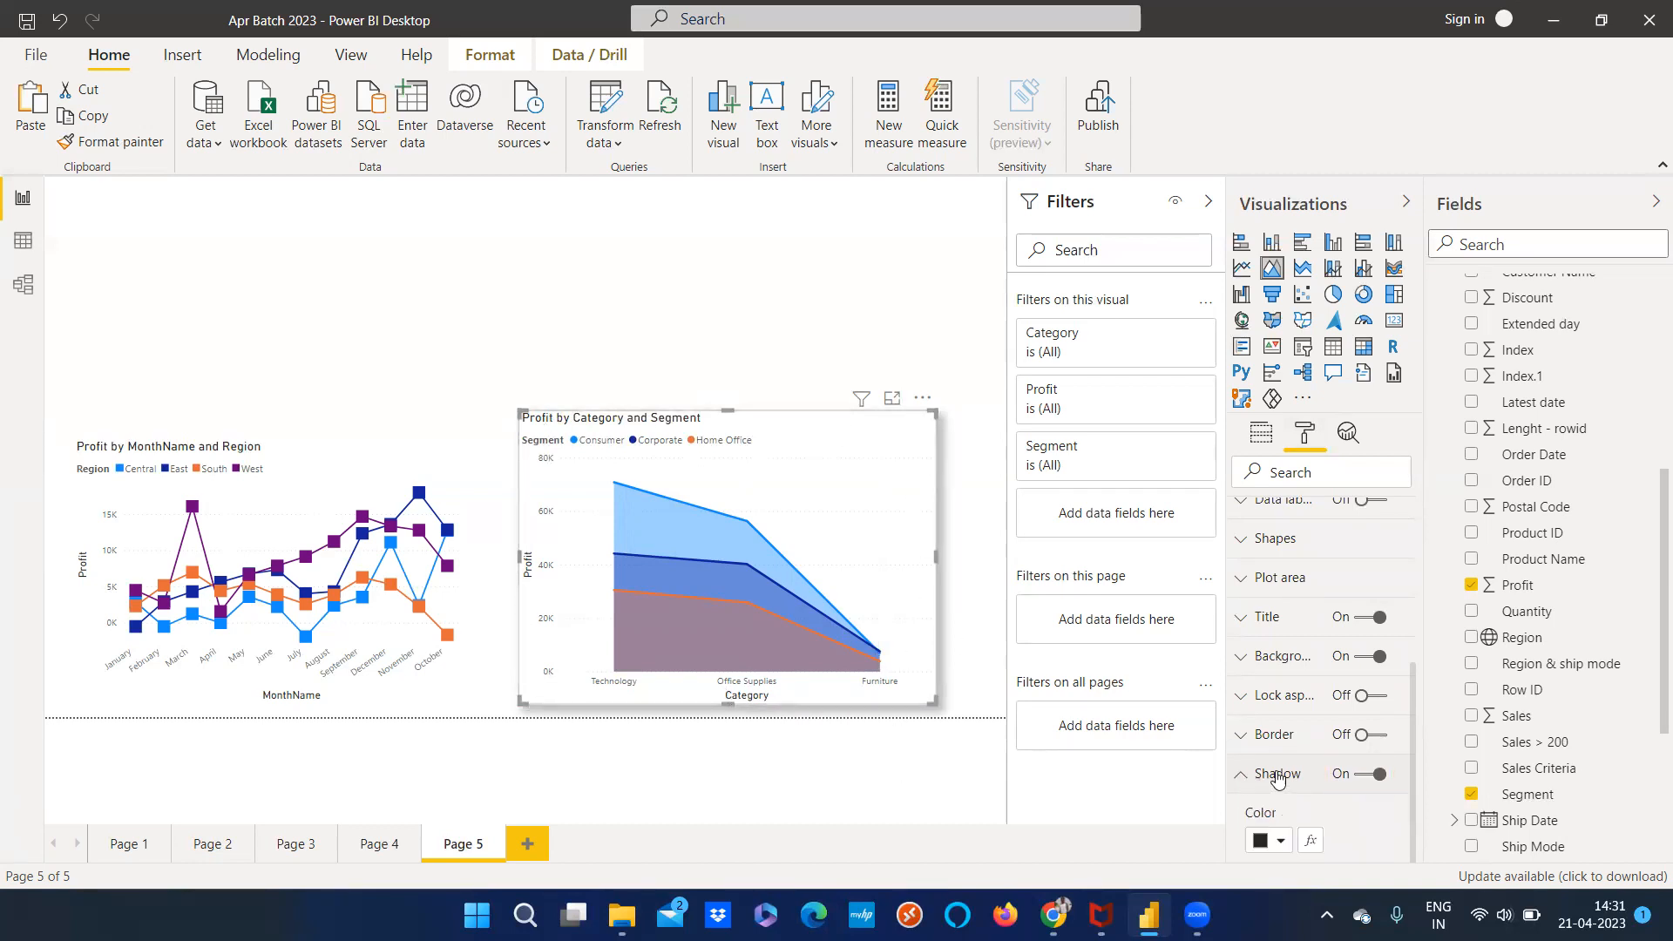
{"action": "scroll", "coordinate": [1251, 704], "scroll_direction": "down", "scroll_amount": 3}
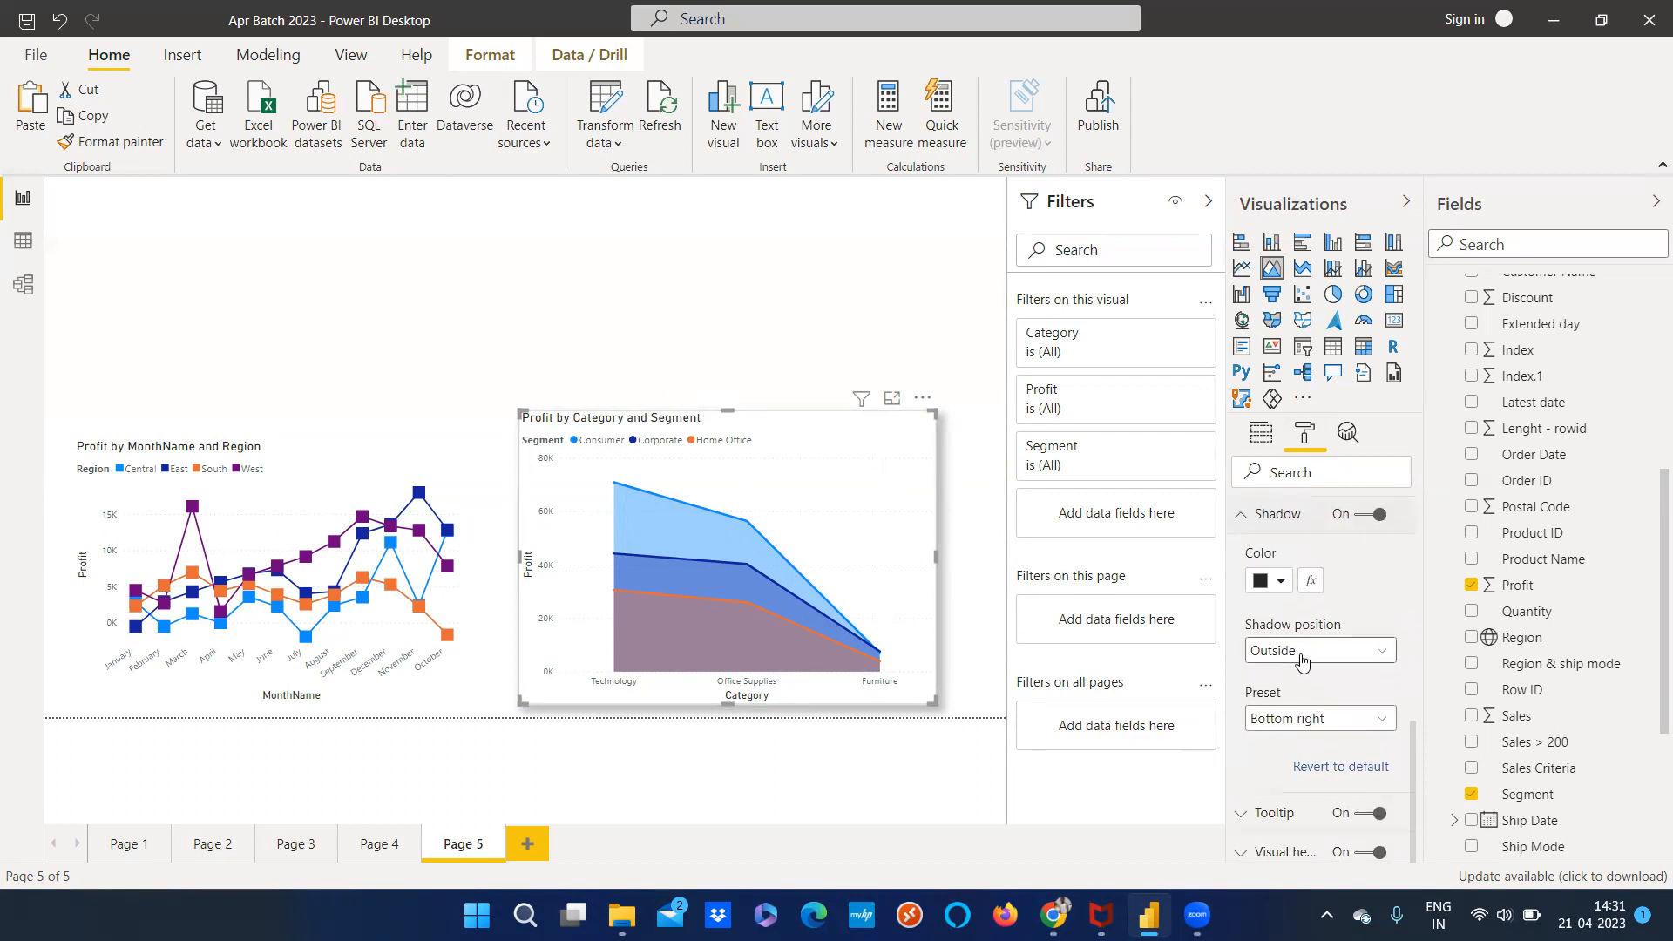
Try the Center, Top and Right shadow presets on the area chart and return the preset to Bottom right
{"action": "left_click", "coordinate": [1309, 731]}
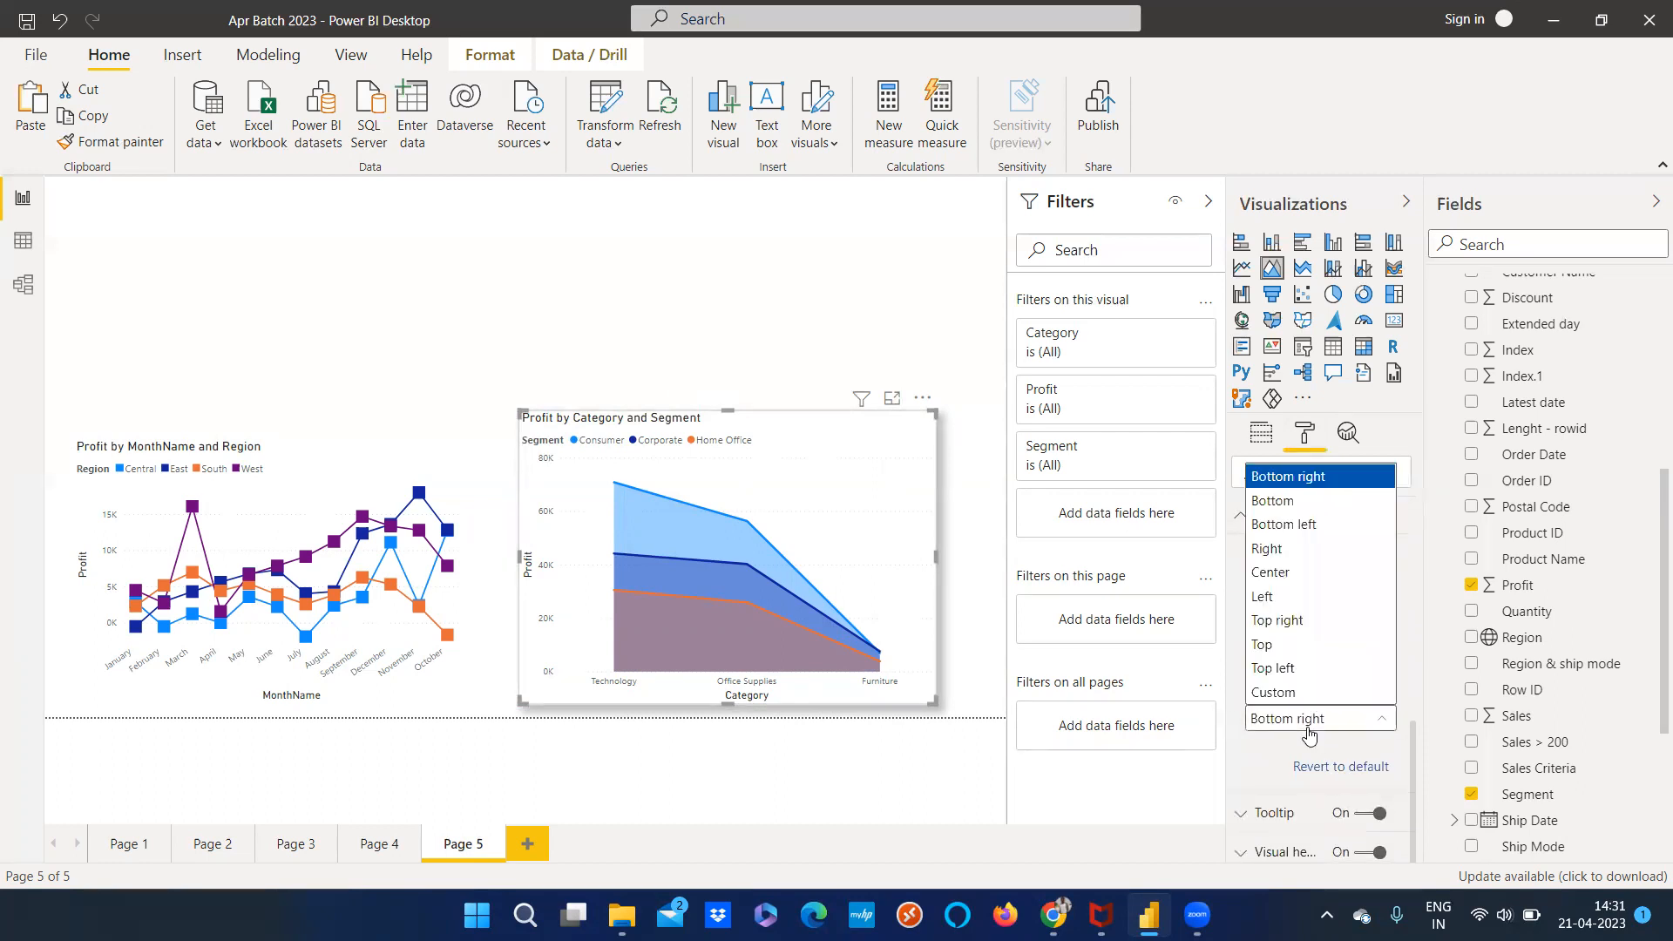
{"action": "left_click", "coordinate": [1311, 718]}
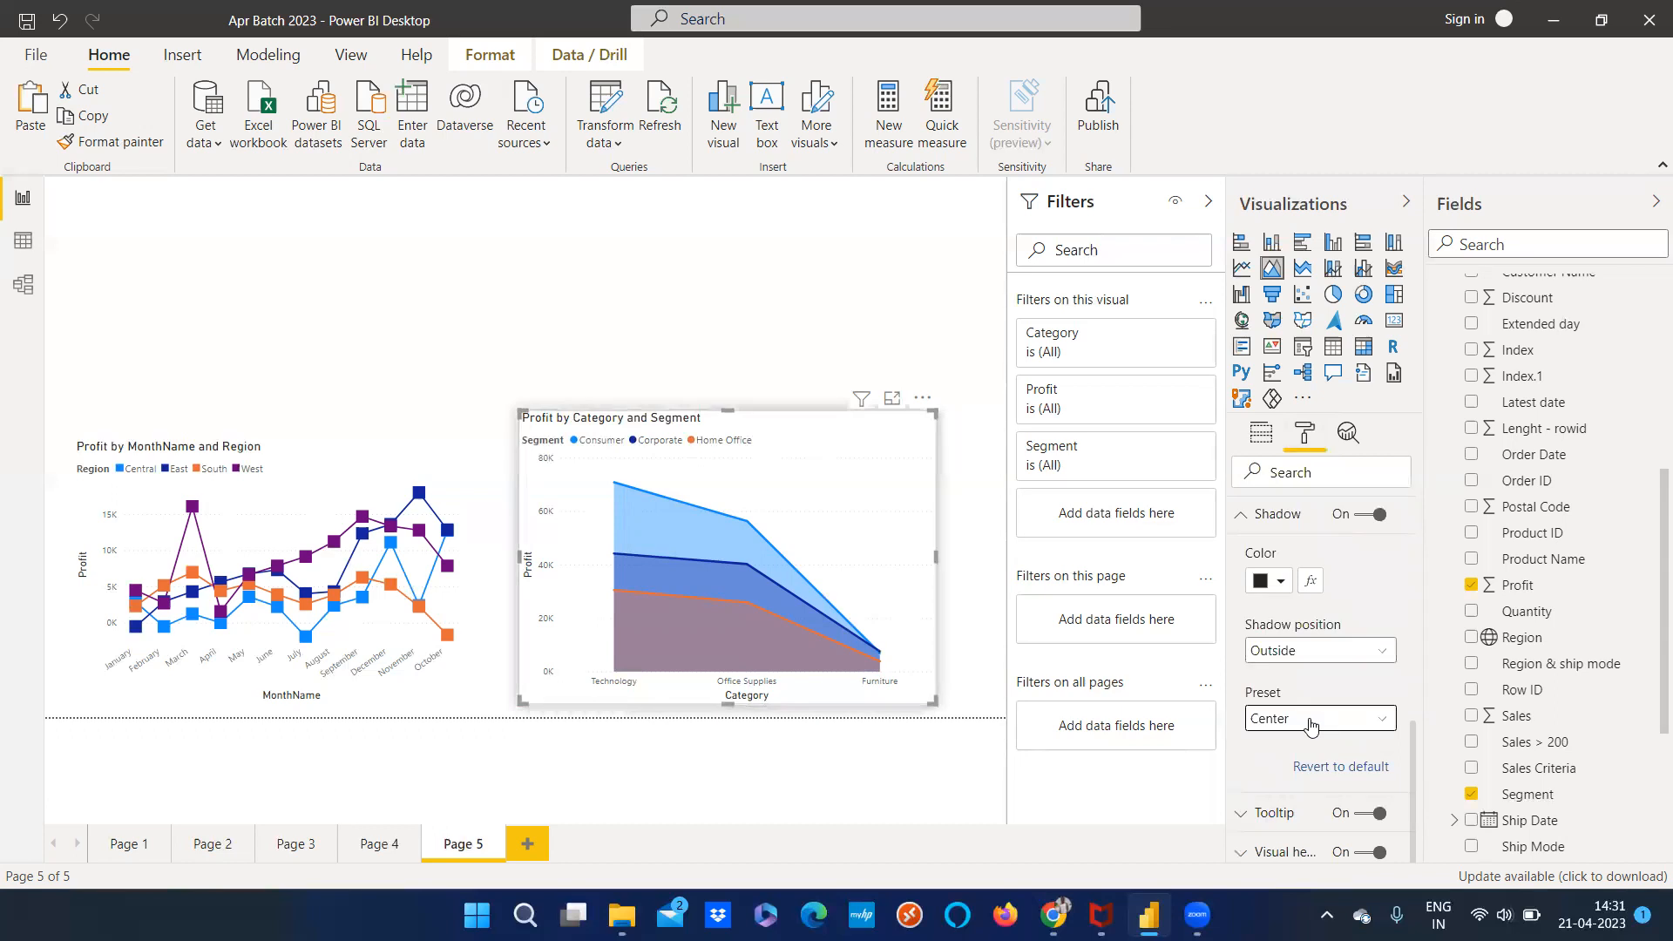
{"action": "left_click", "coordinate": [1309, 721]}
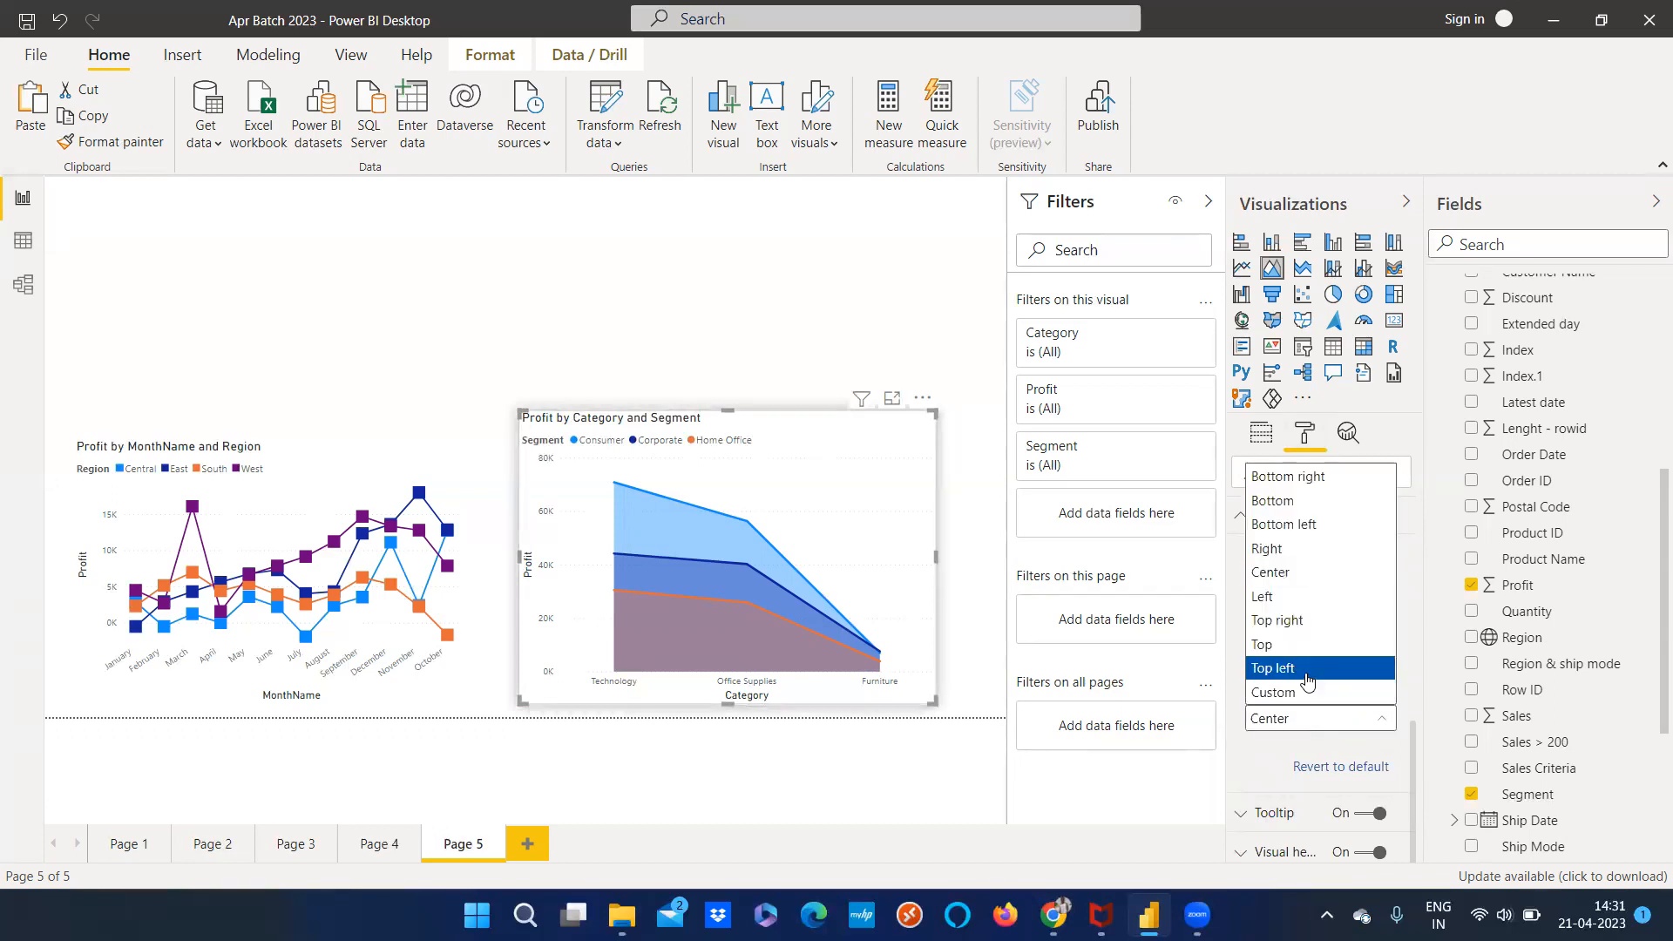
{"action": "left_click", "coordinate": [1288, 645]}
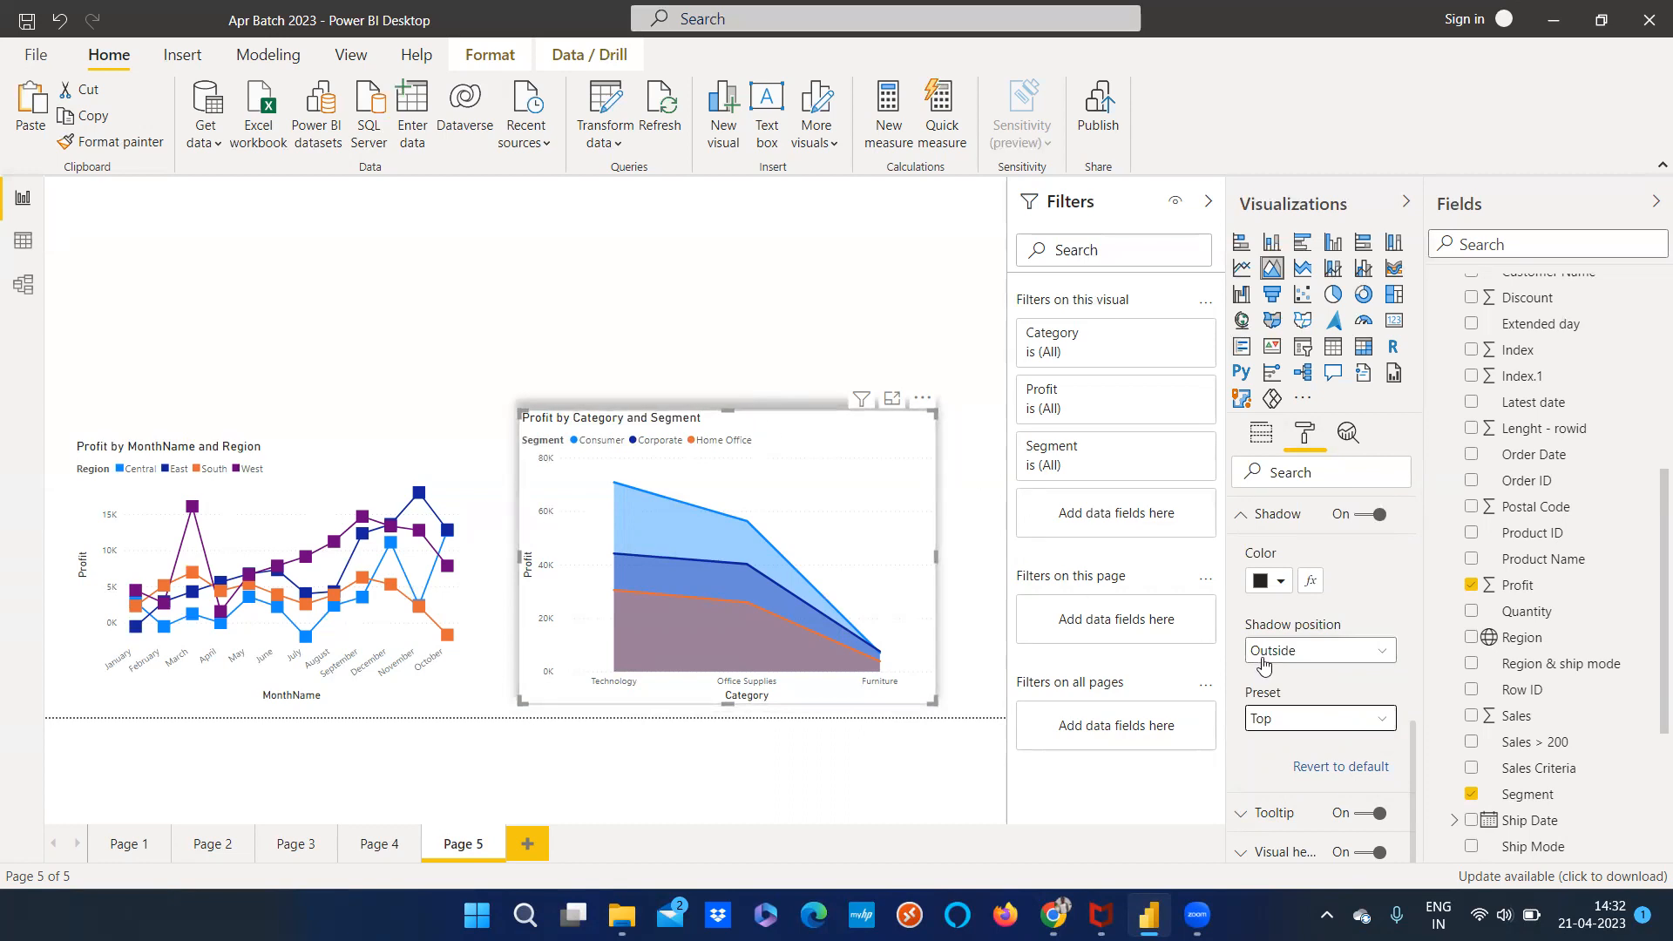
{"action": "left_click", "coordinate": [1288, 720]}
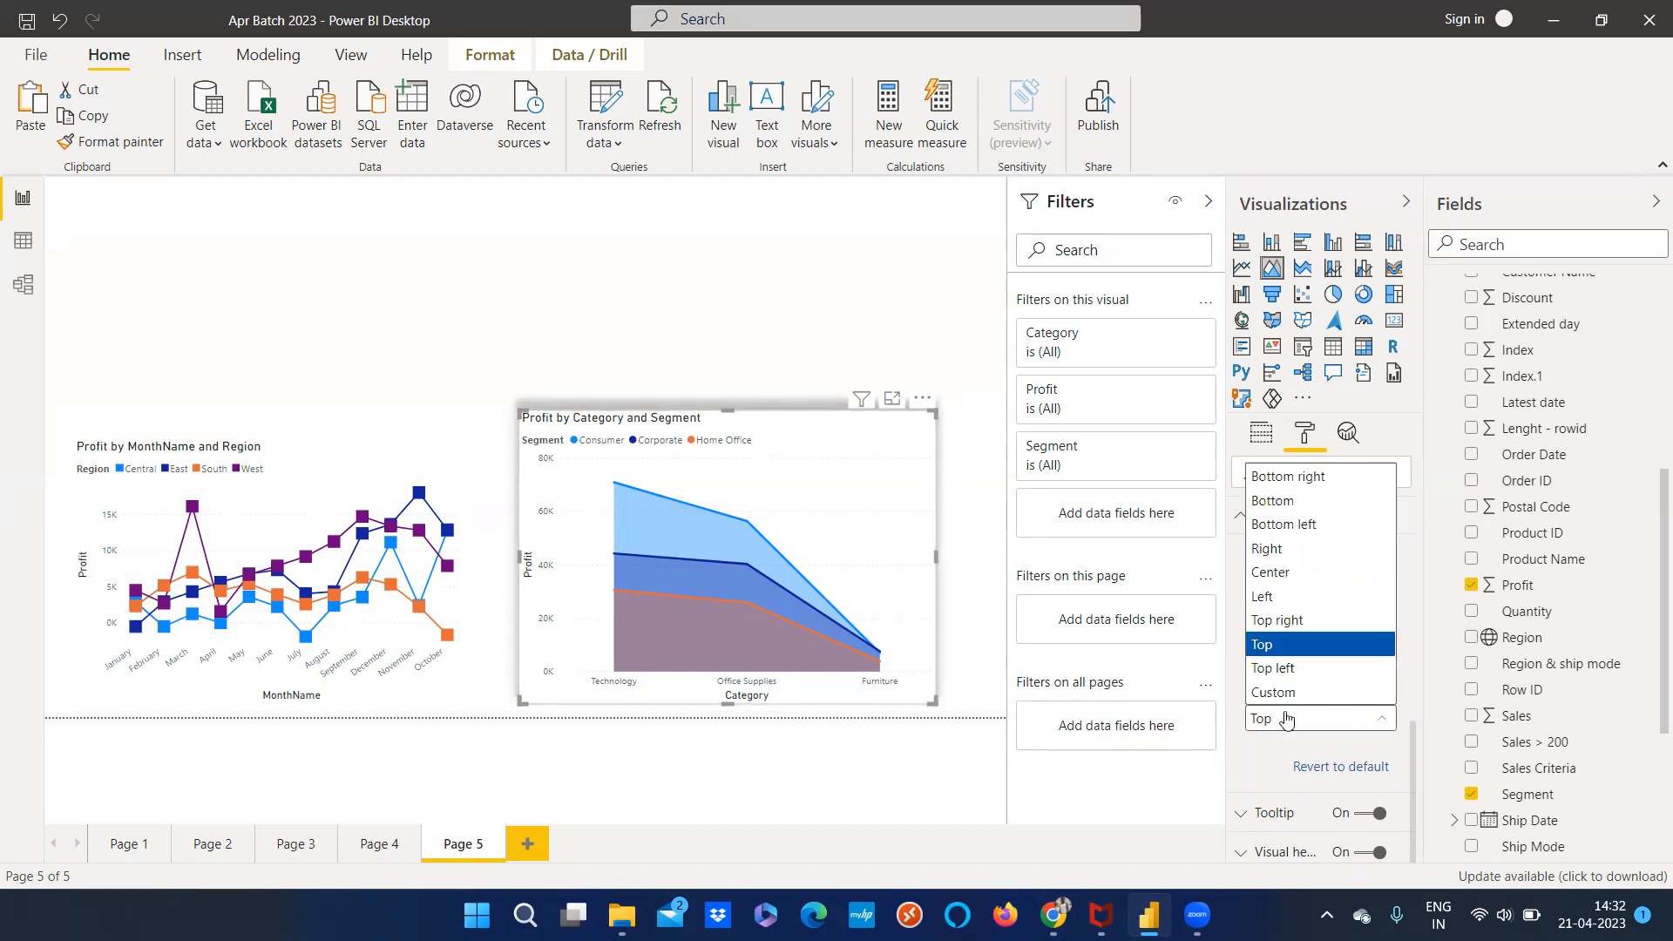
{"action": "left_click", "coordinate": [1272, 551]}
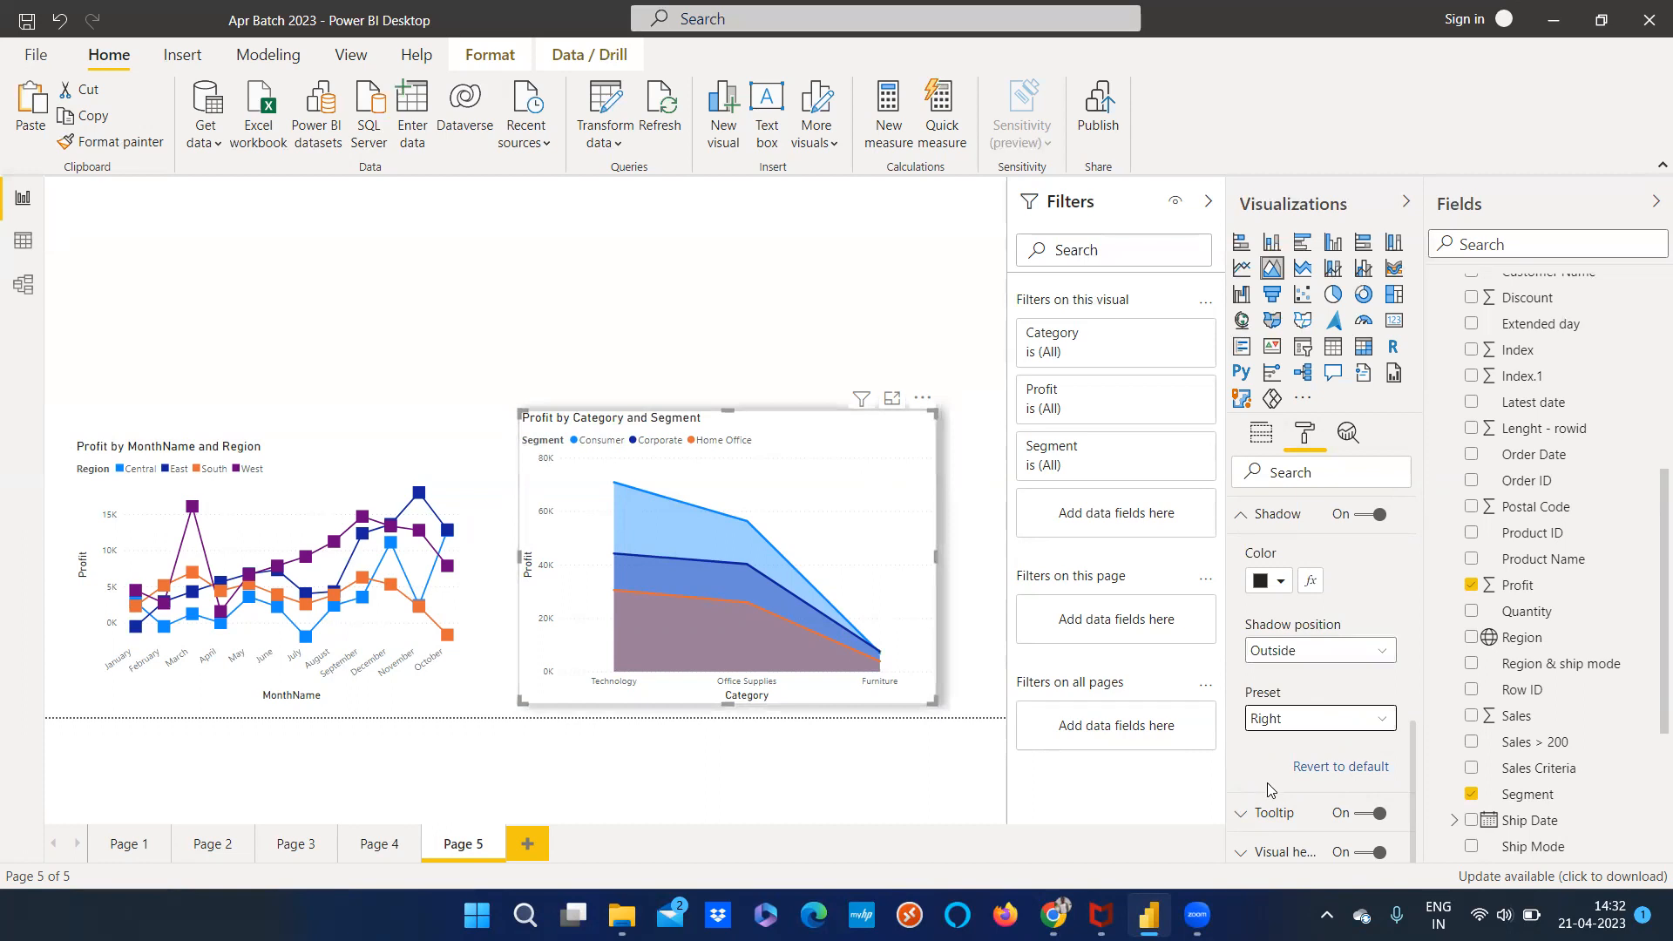
{"action": "left_click", "coordinate": [1274, 731]}
{"action": "left_click", "coordinate": [1284, 478]}
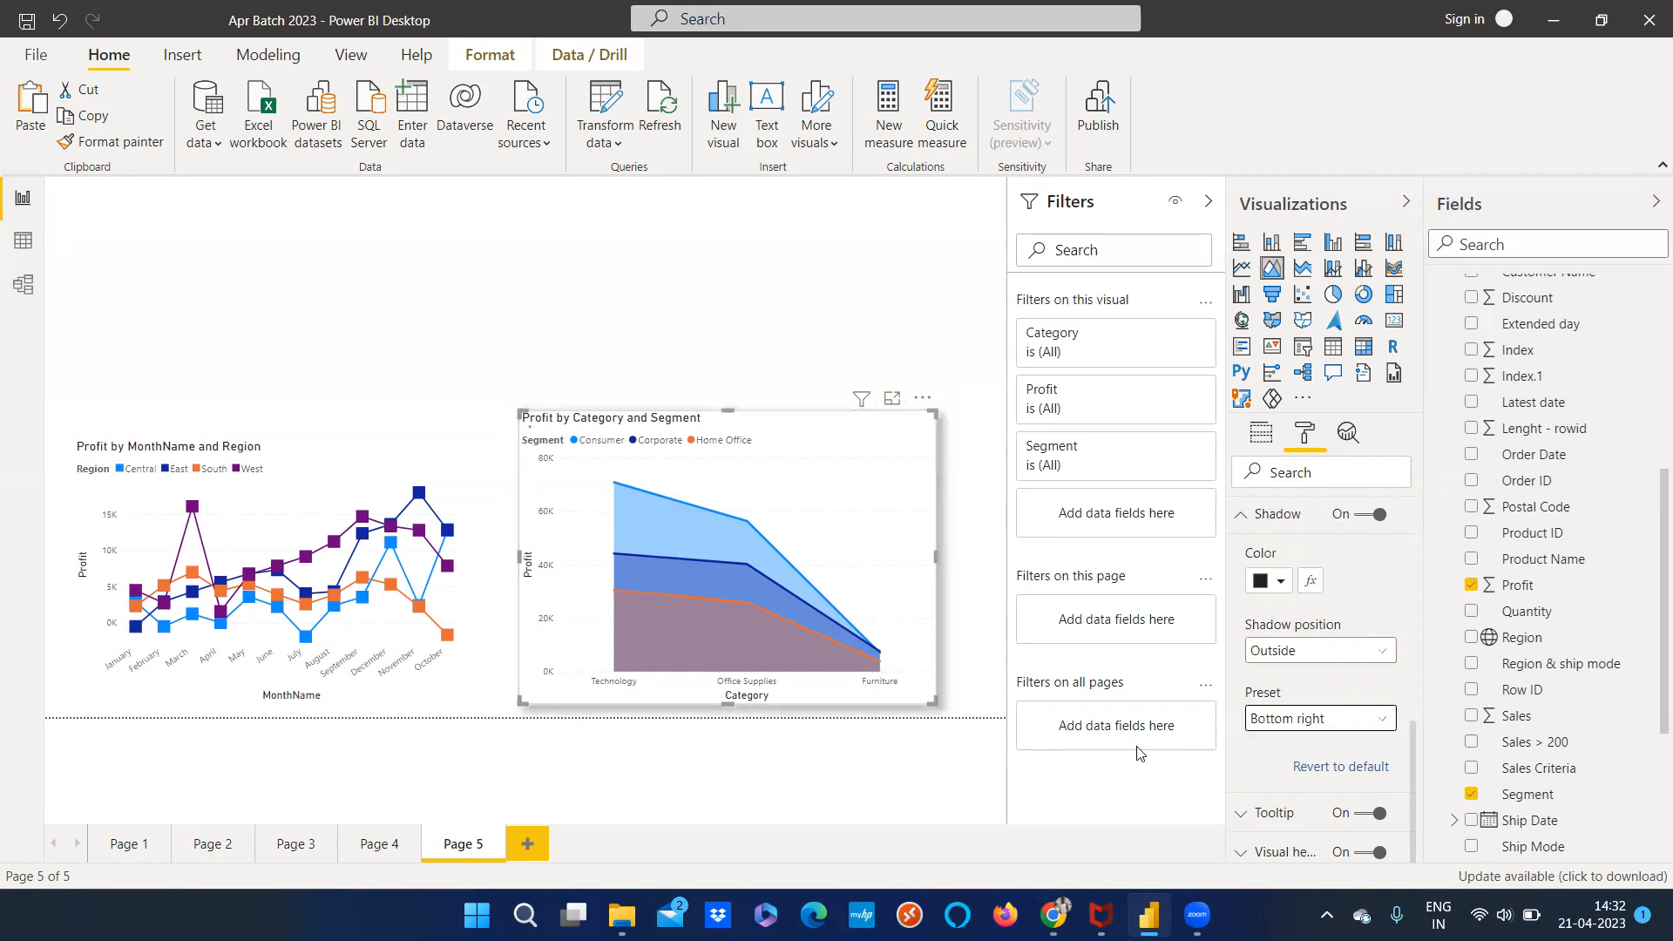
Switch the shadow preset to Custom, review its adjustment options, and restore the Bottom right preset before collapsing the shadow settings
{"action": "left_click", "coordinate": [1295, 720]}
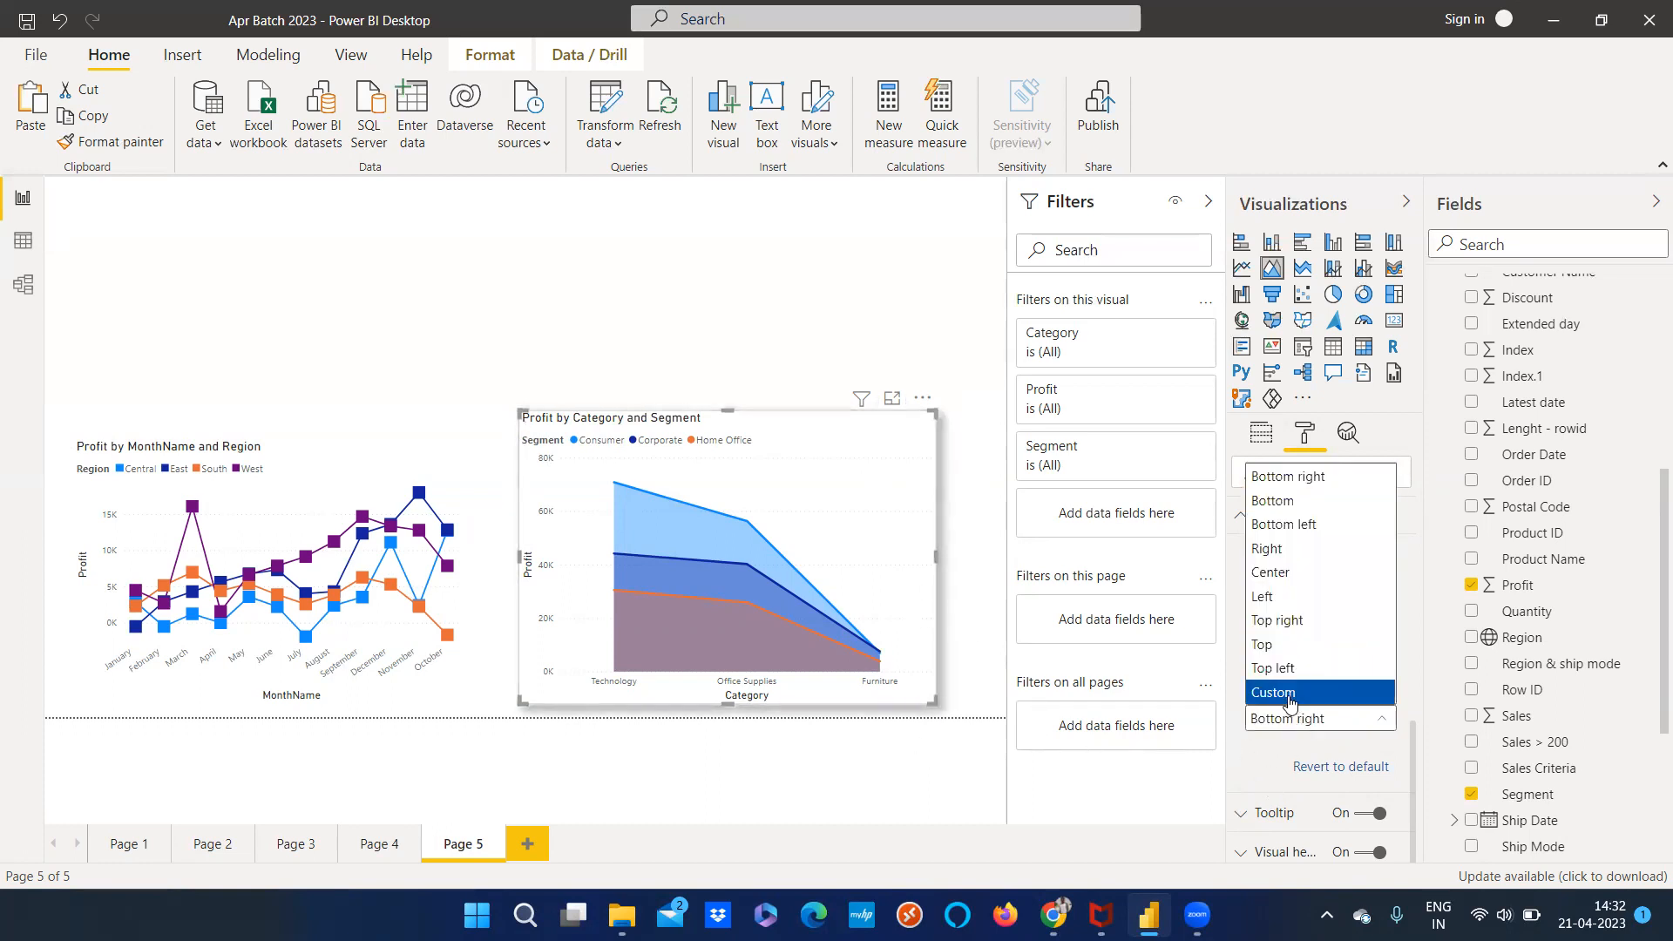
{"action": "left_click", "coordinate": [1290, 697]}
{"action": "scroll", "coordinate": [1311, 715], "scroll_direction": "down", "scroll_amount": 3}
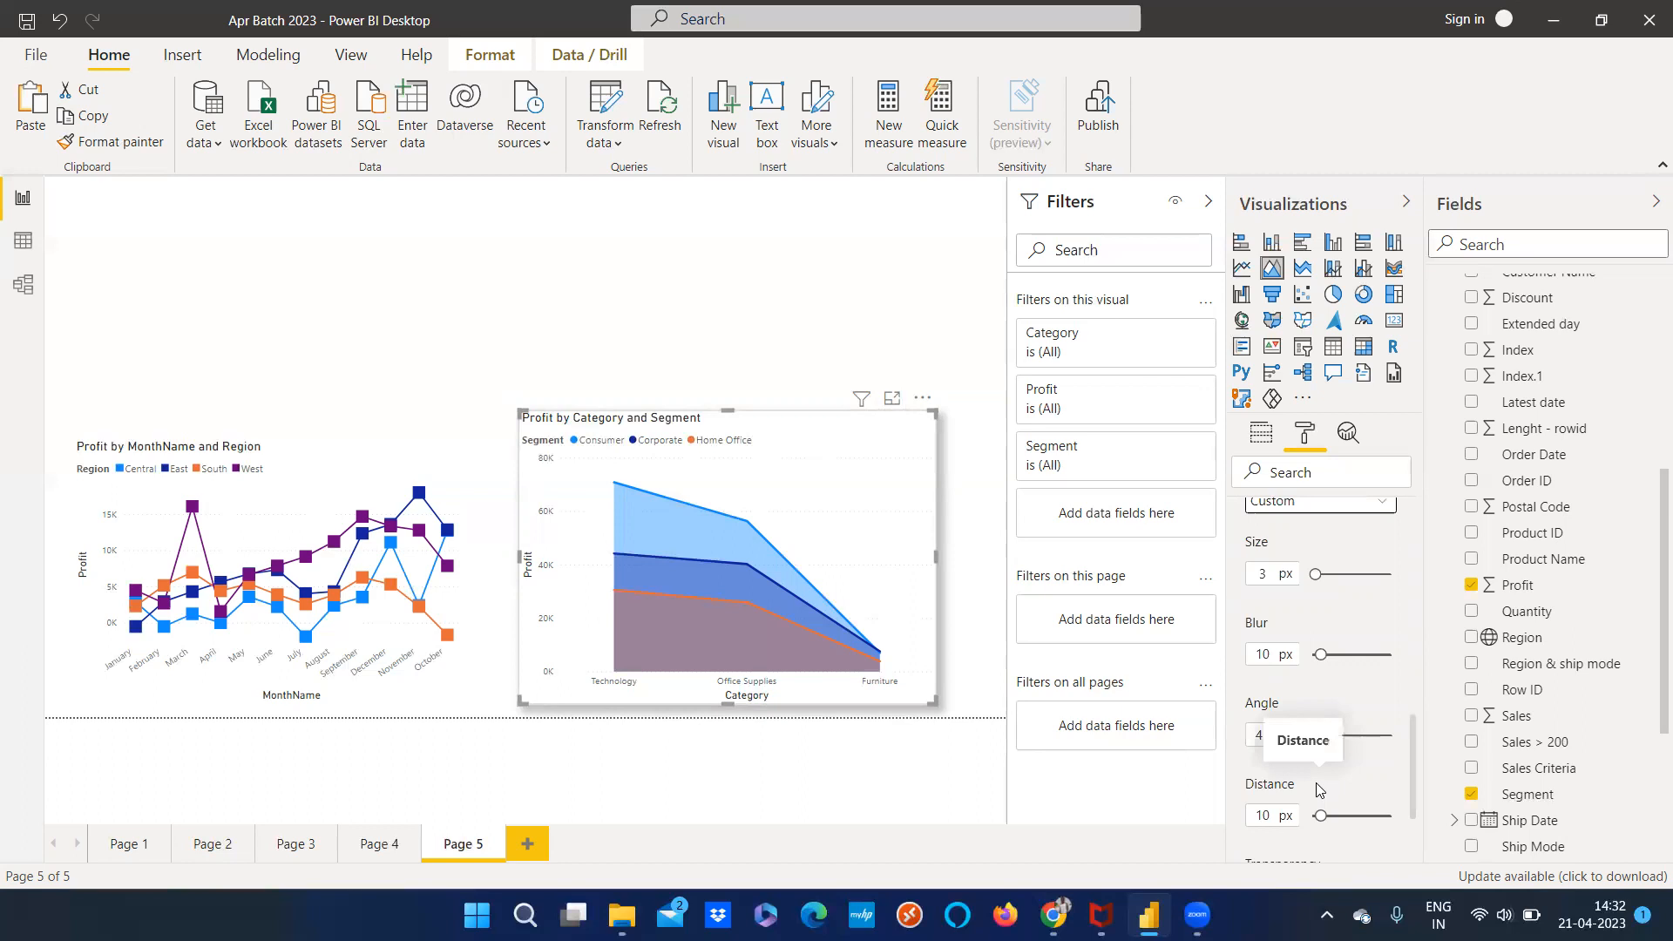
{"action": "scroll", "coordinate": [1330, 781], "scroll_direction": "down", "scroll_amount": 3}
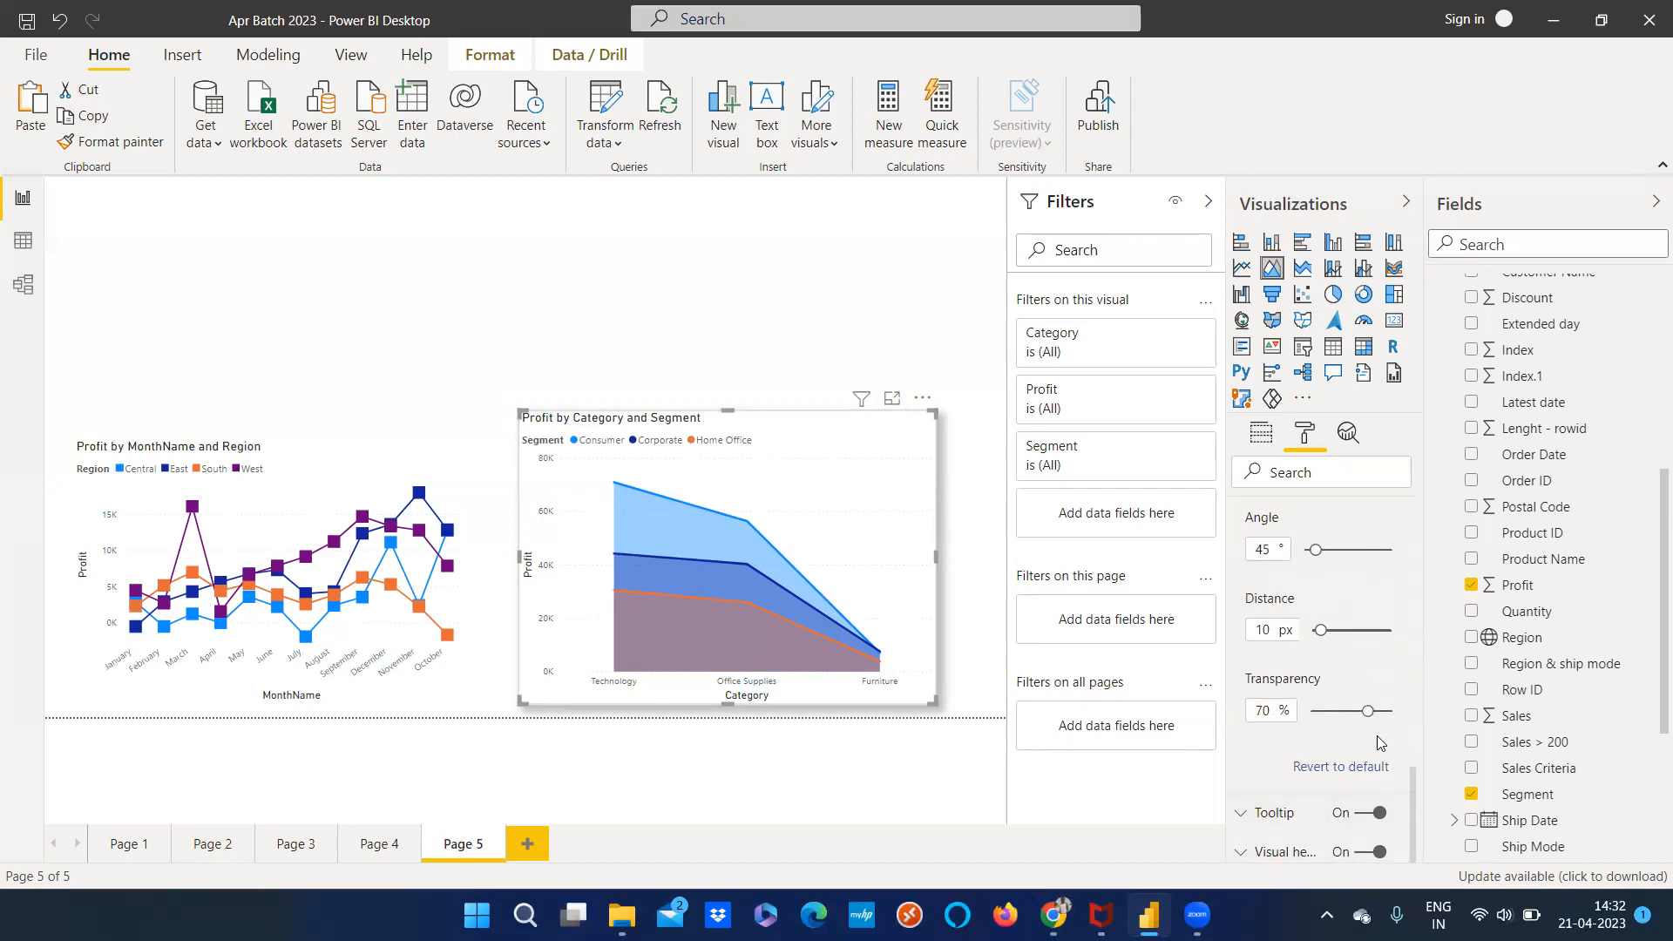
{"action": "scroll", "coordinate": [1372, 736], "scroll_direction": "up", "scroll_amount": 5}
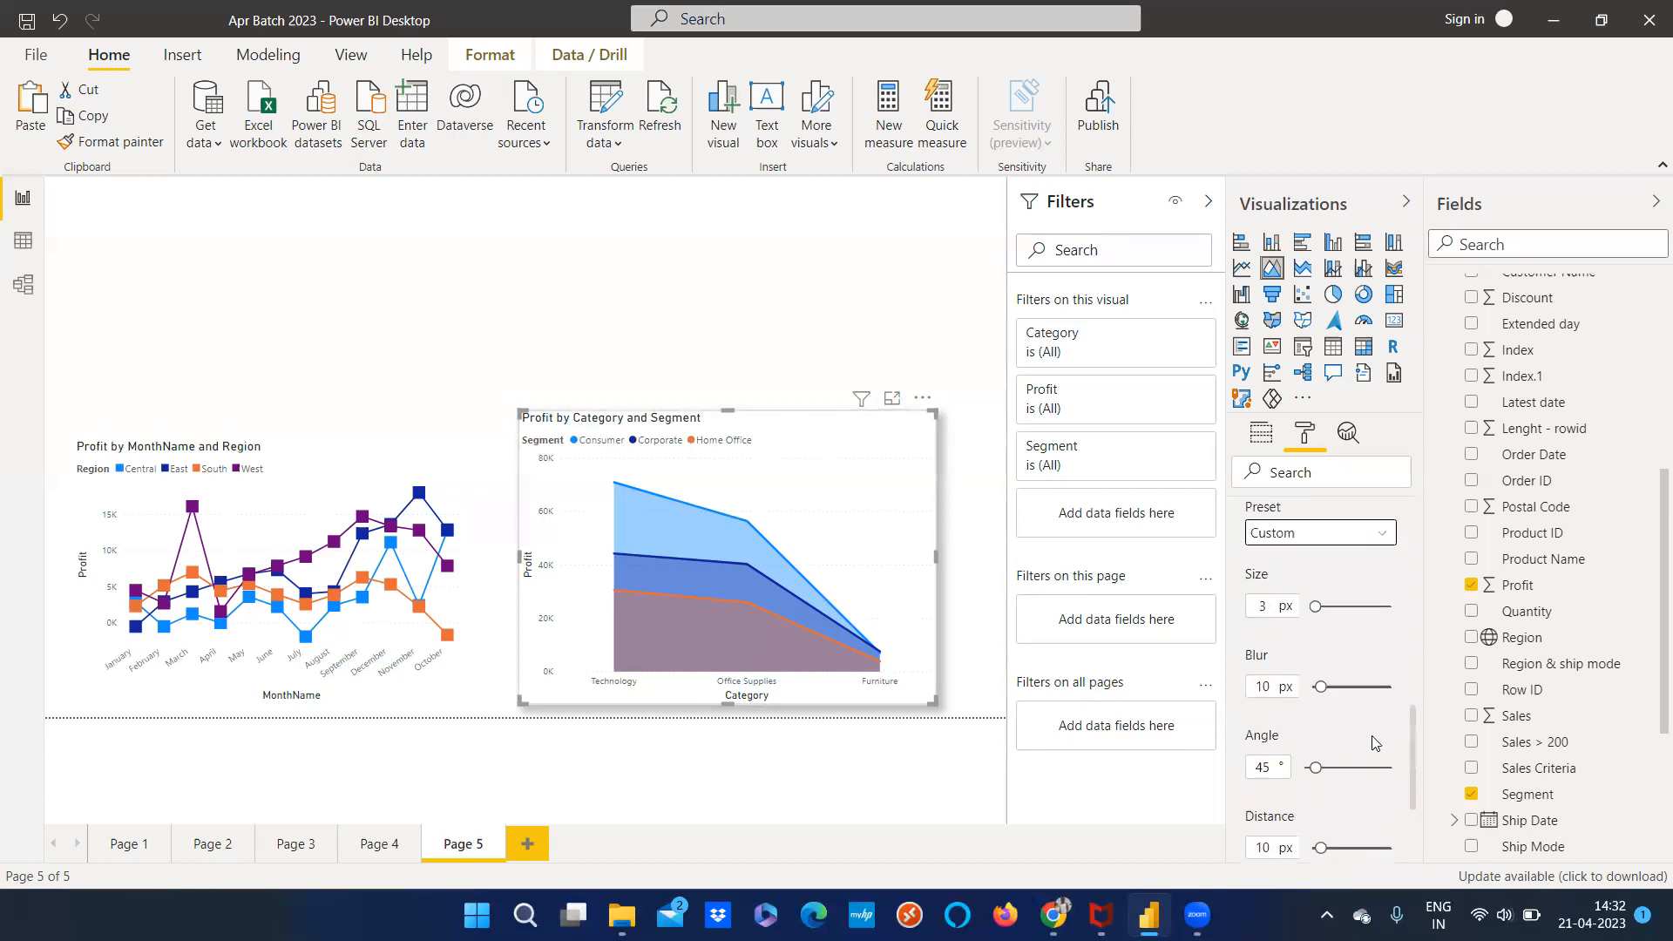
{"action": "left_click", "coordinate": [1293, 649]}
{"action": "left_click", "coordinate": [1294, 400]}
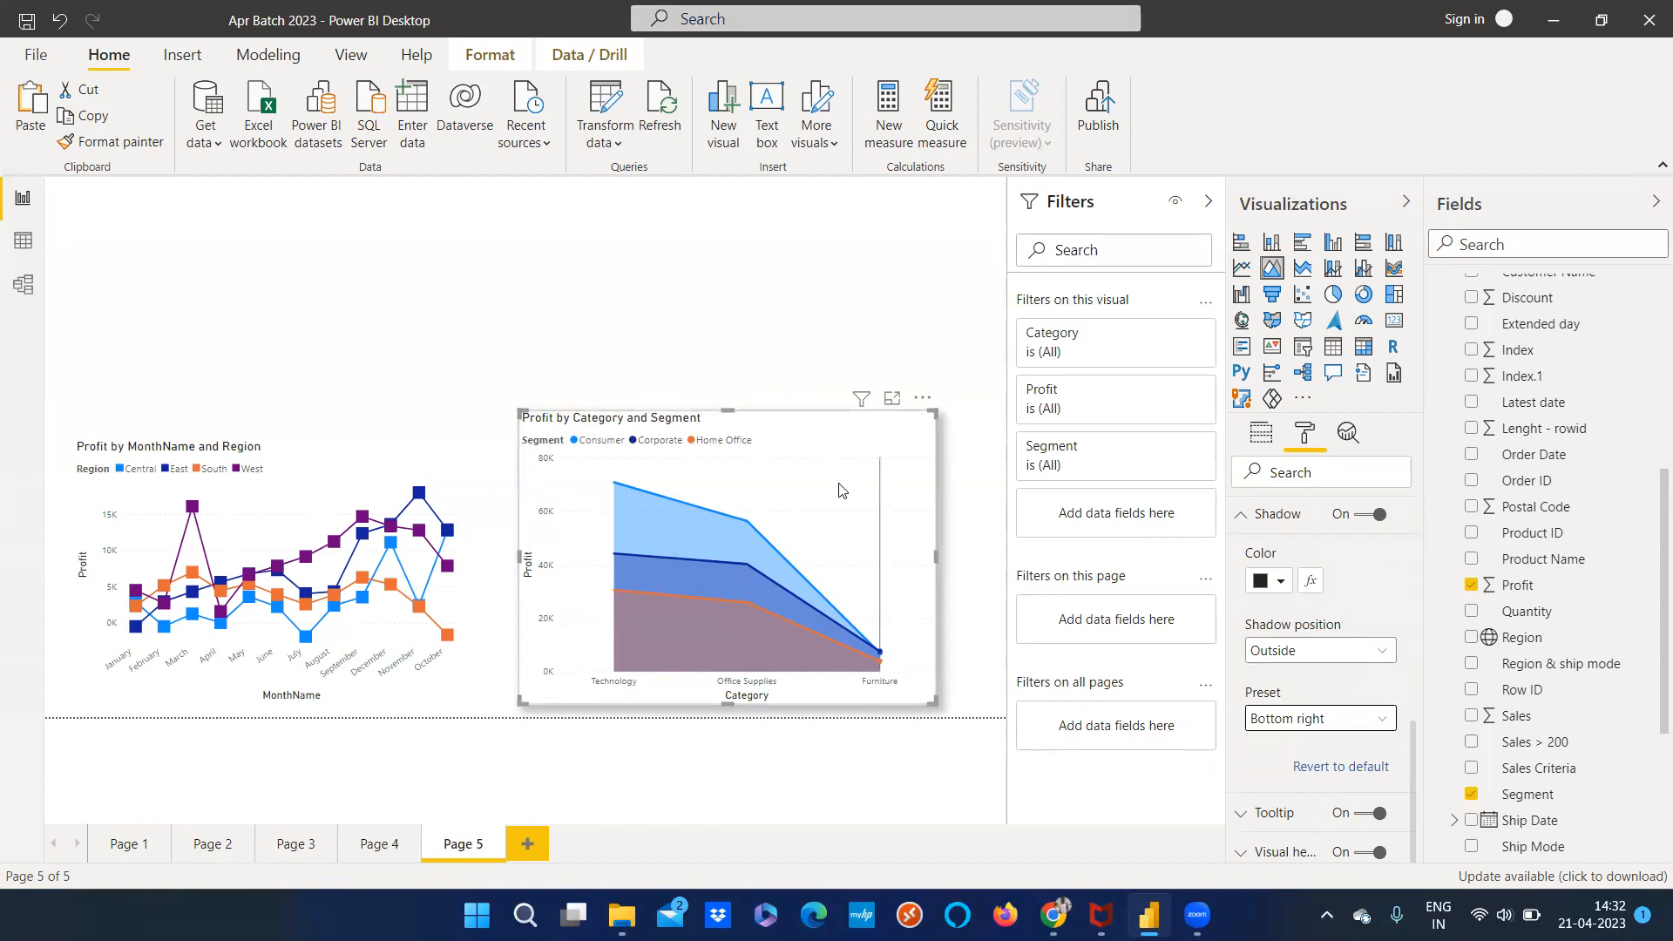
{"action": "mouse_move", "coordinate": [840, 490]}
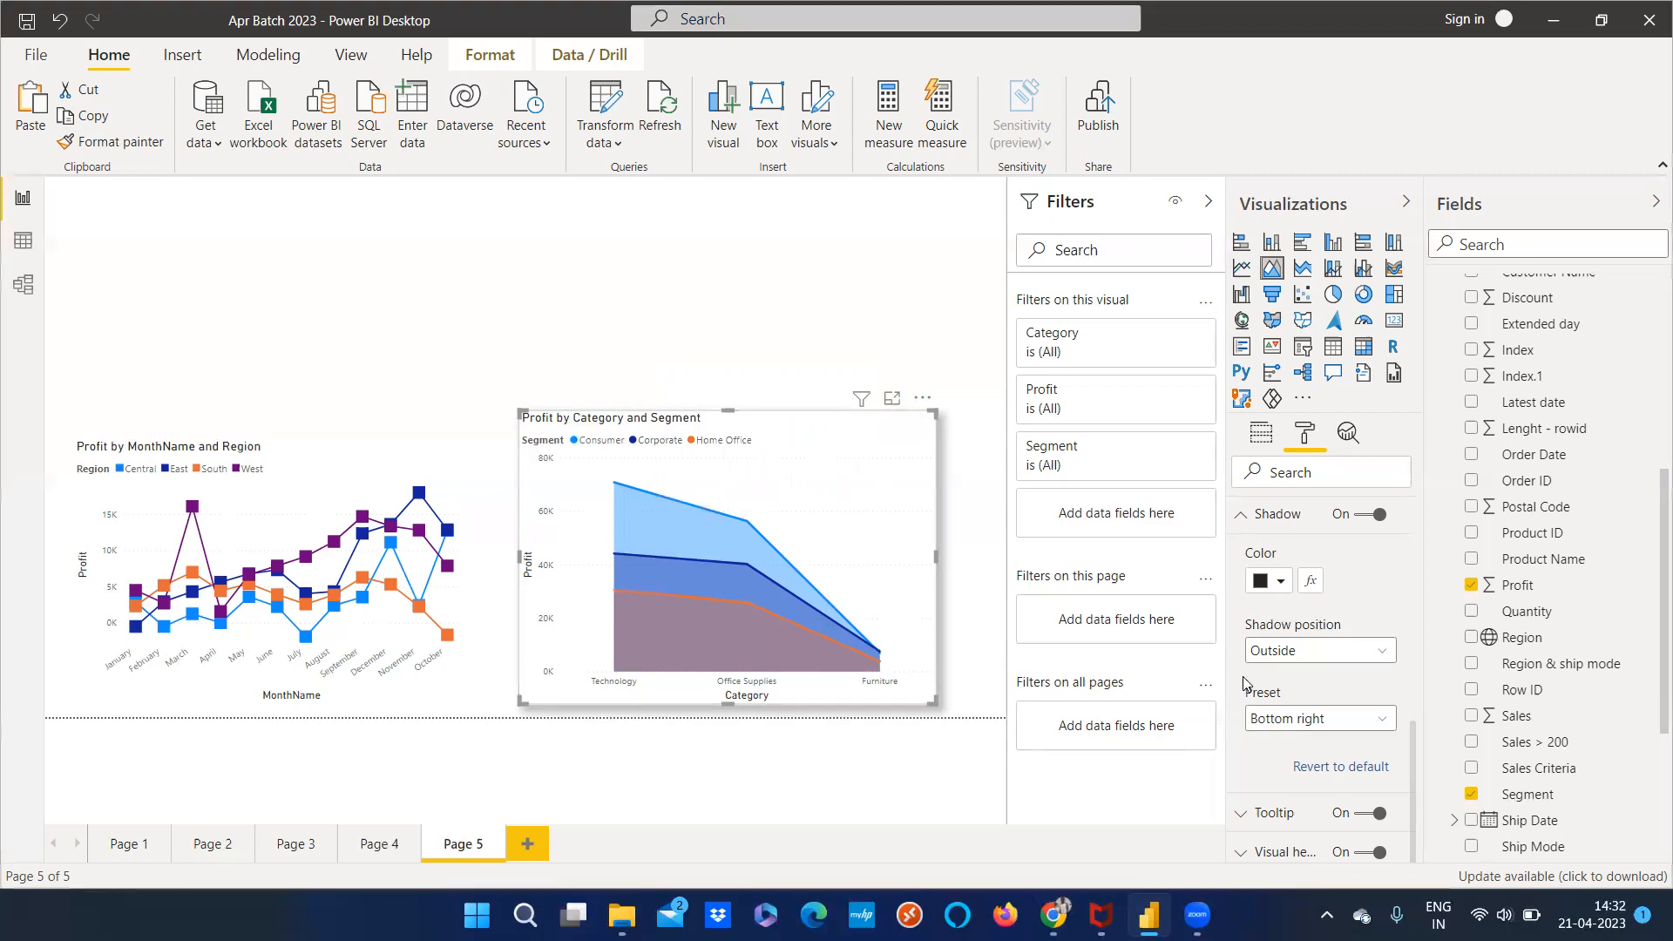
{"action": "scroll", "coordinate": [1246, 671], "scroll_direction": "up", "scroll_amount": 2}
{"action": "left_click", "coordinate": [1241, 636]}
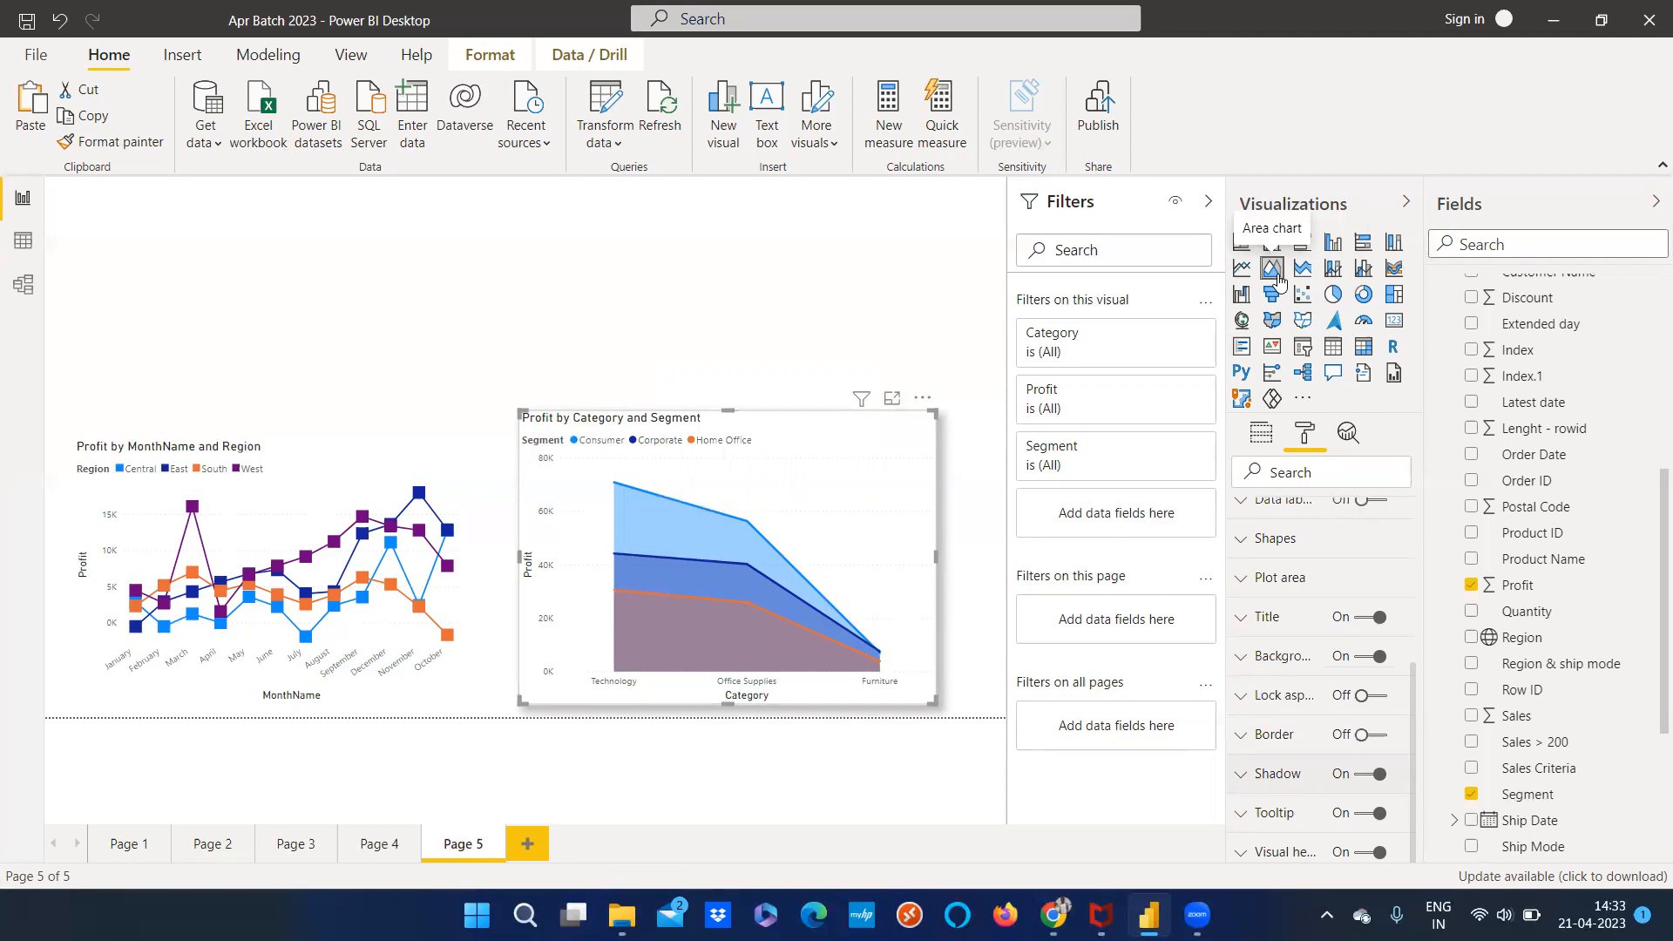
Add an empty stacked area chart above the line chart and shorten it so it does not overlap the line chart
{"action": "left_click", "coordinate": [878, 515]}
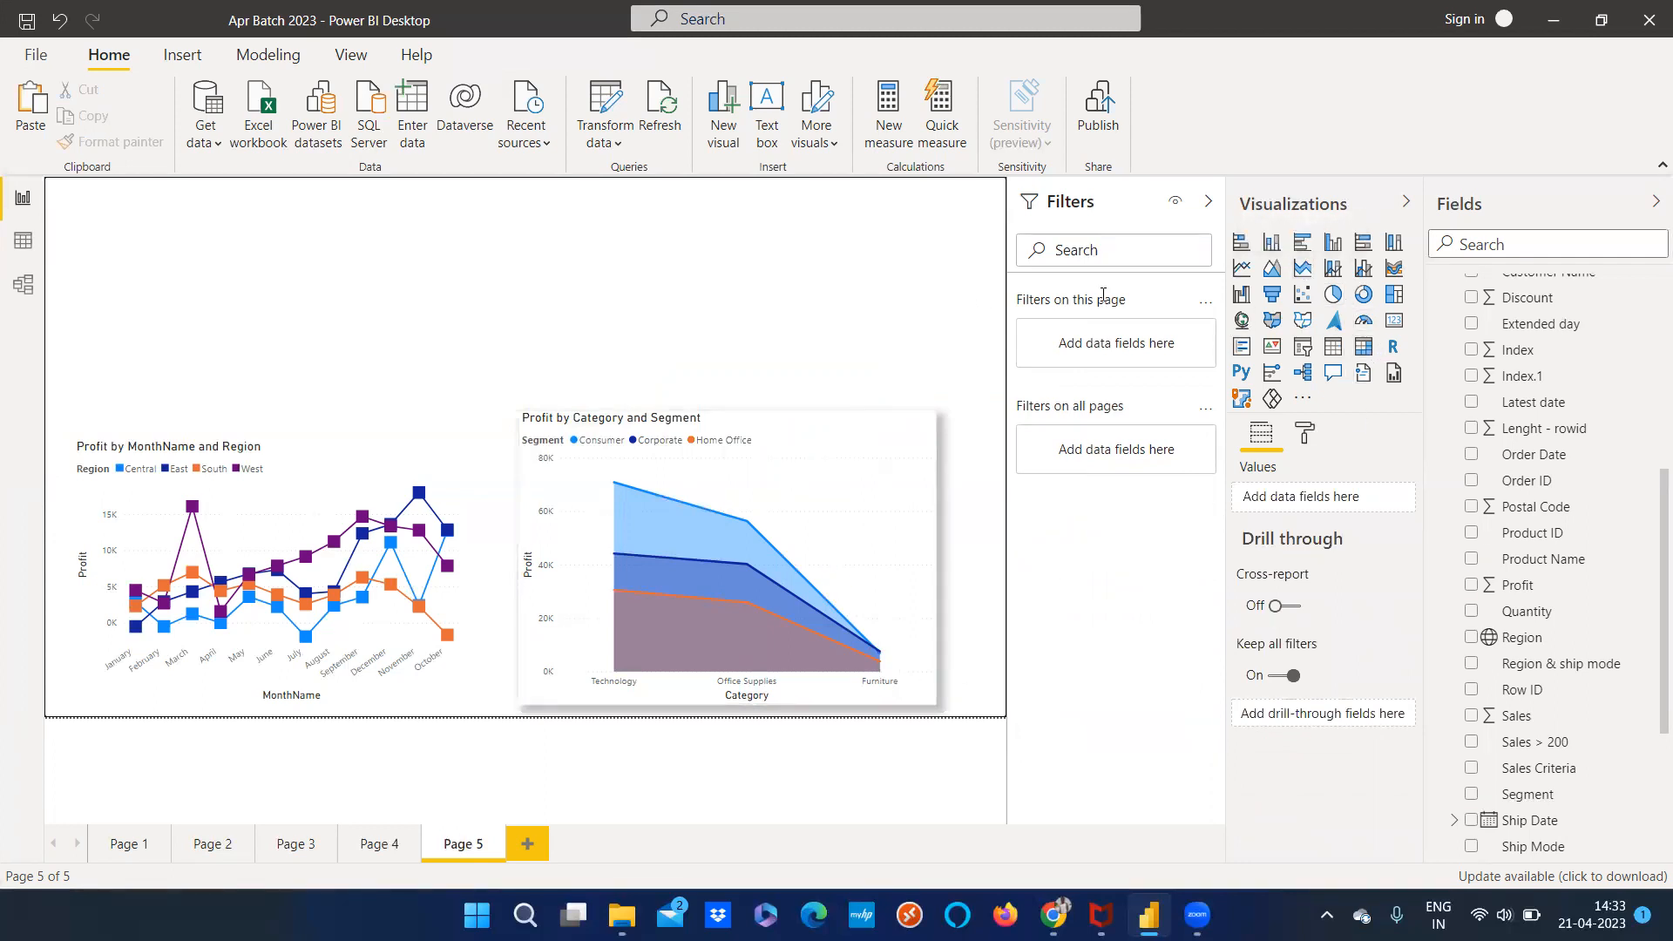
{"action": "left_click", "coordinate": [1303, 268]}
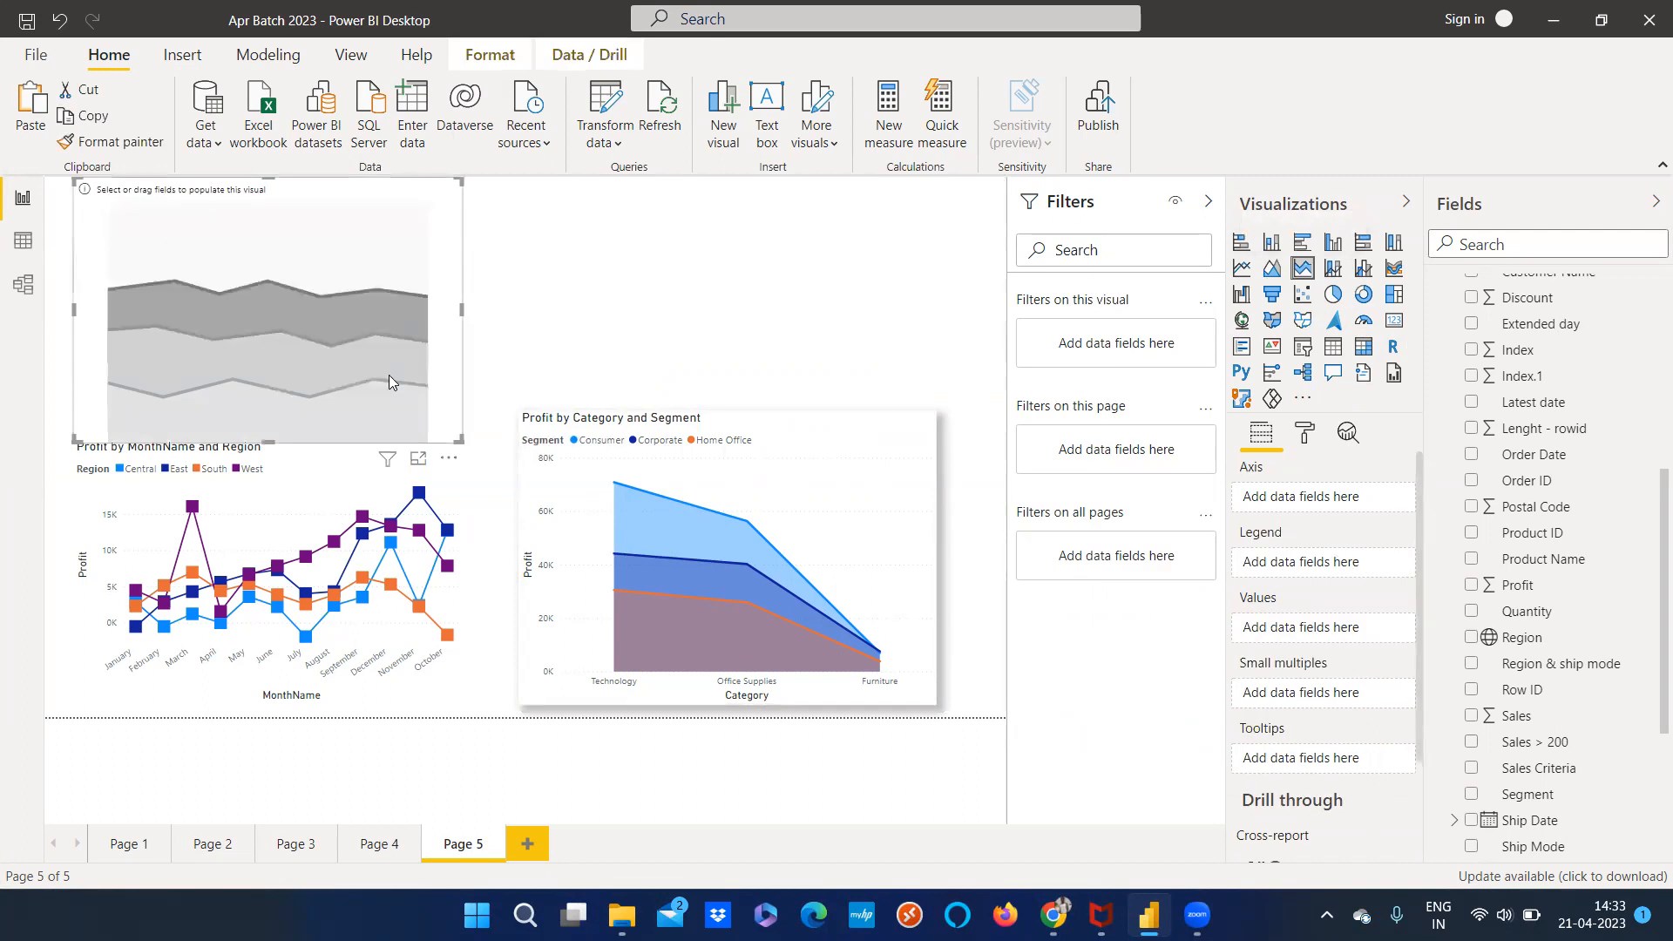
{"action": "left_click_drag", "start_coordinate": [268, 442], "coordinate": [268, 349]}
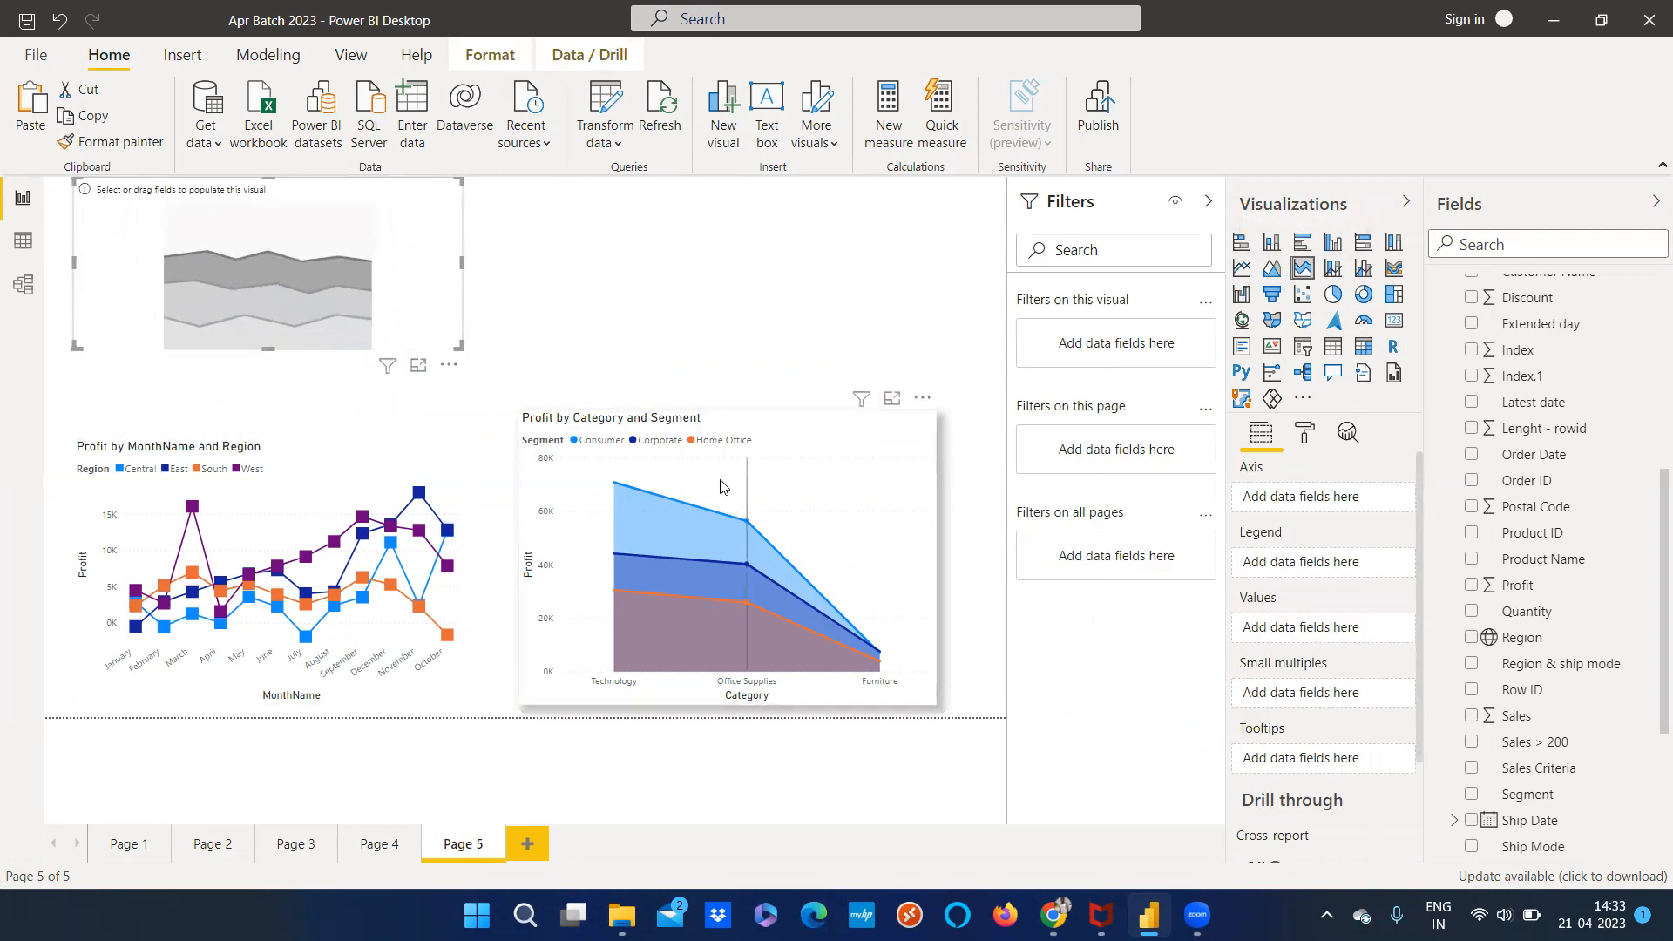
{"action": "mouse_move", "coordinate": [722, 487]}
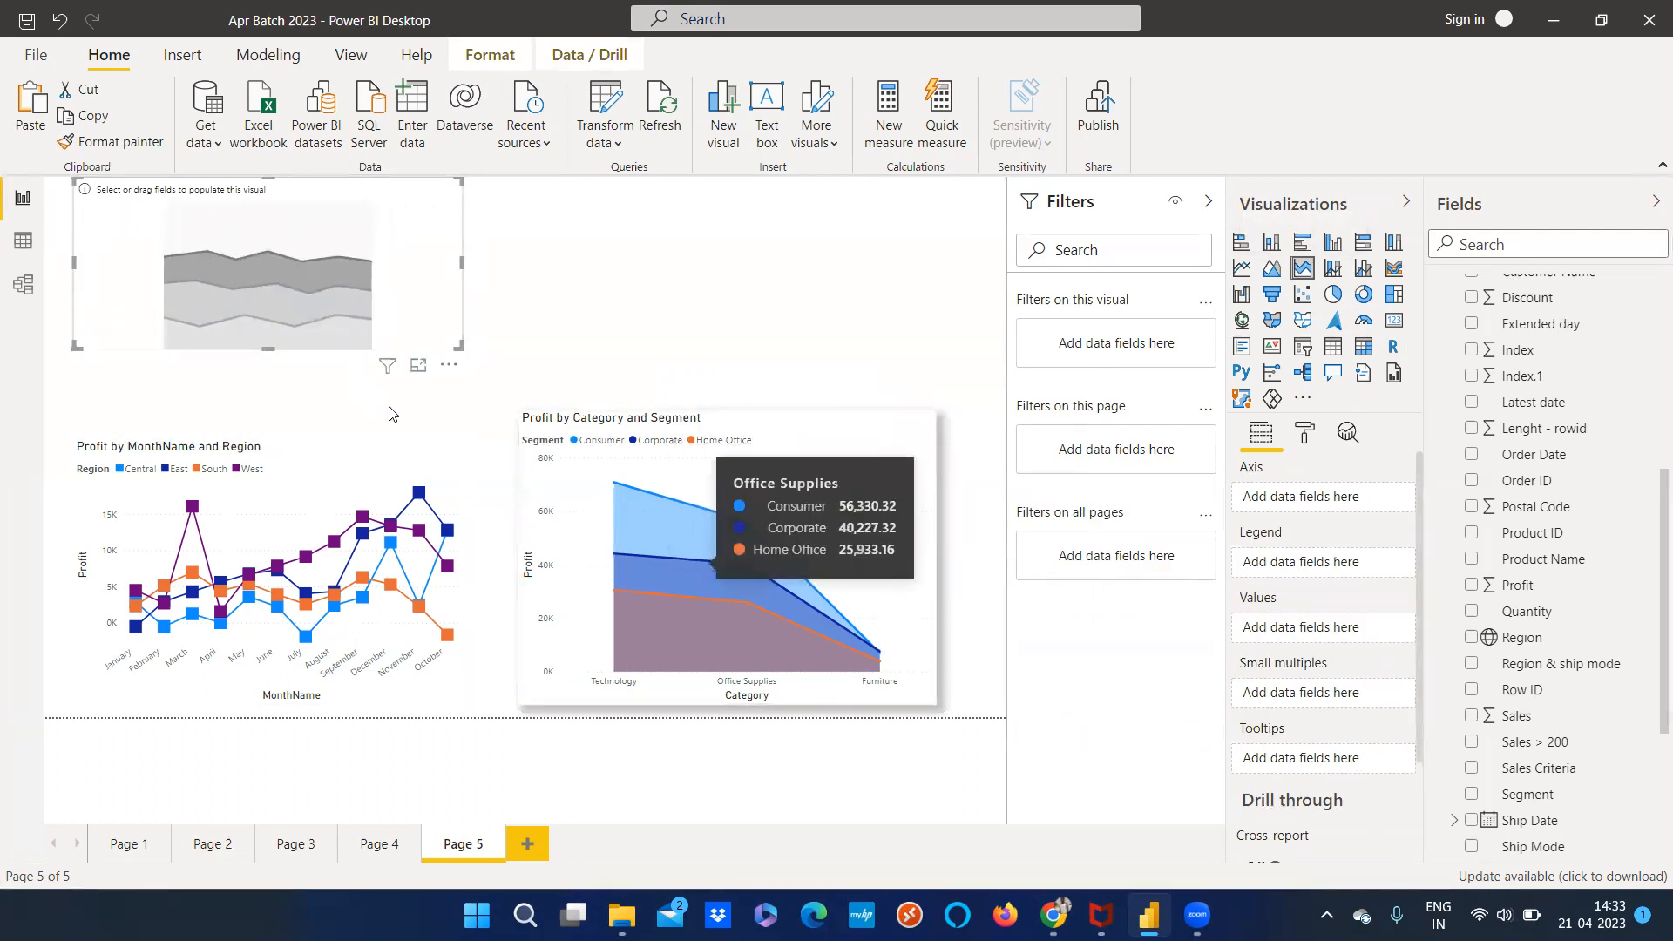
{"action": "left_click_drag", "start_coordinate": [268, 348], "coordinate": [270, 358]}
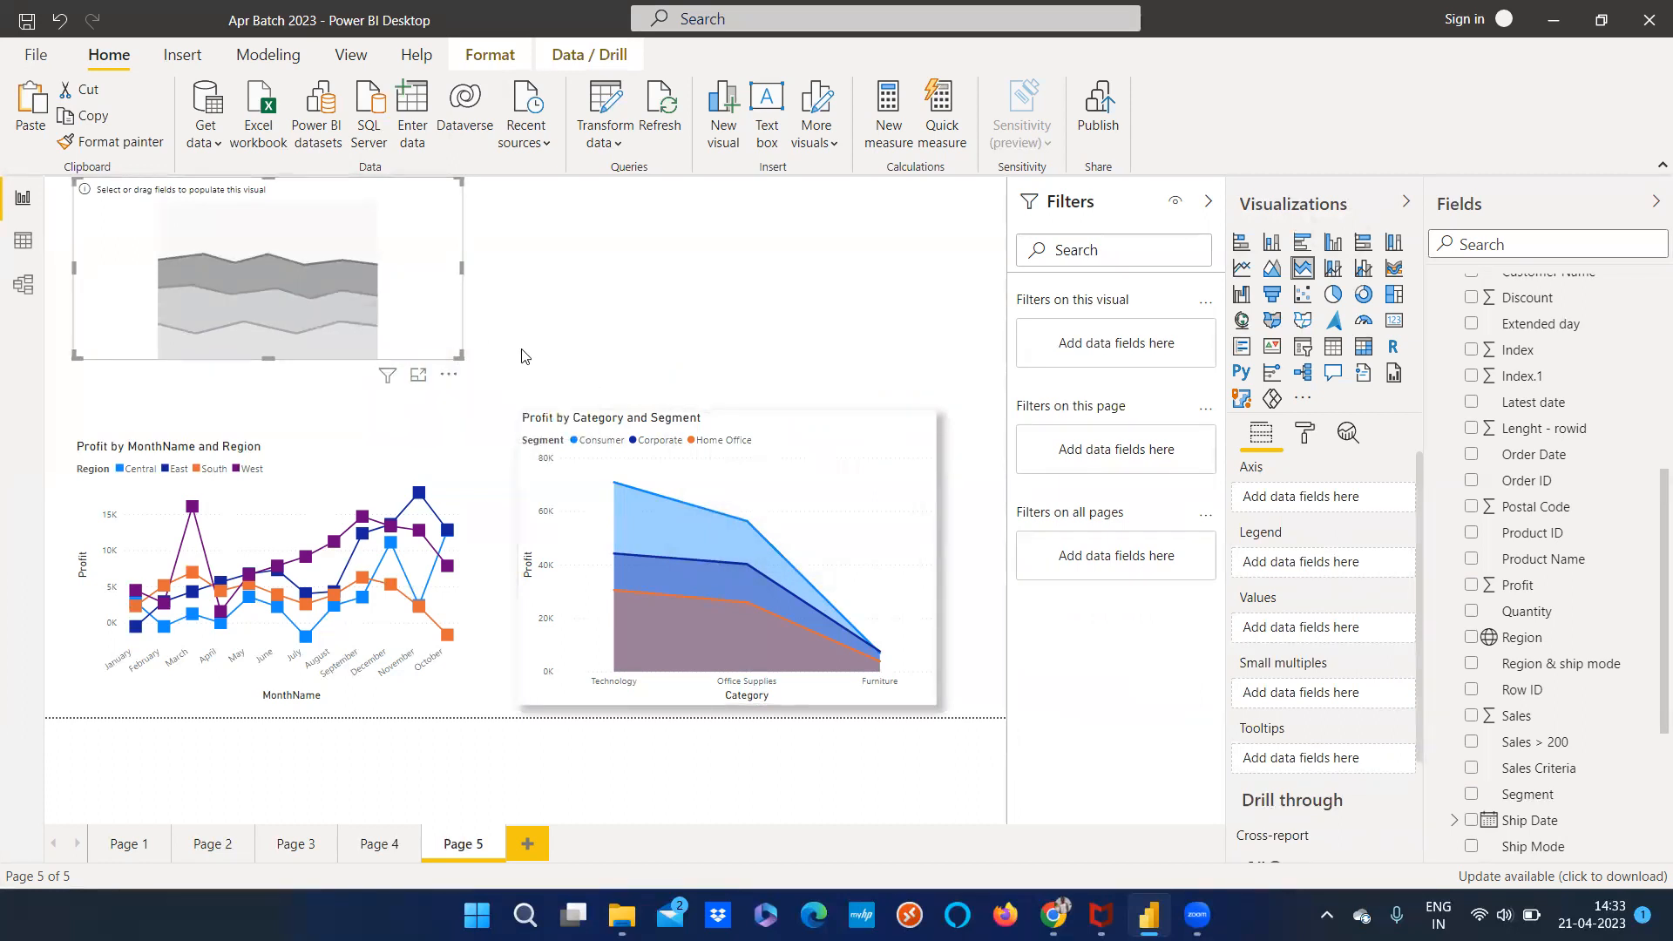
{"action": "left_click", "coordinate": [1303, 272]}
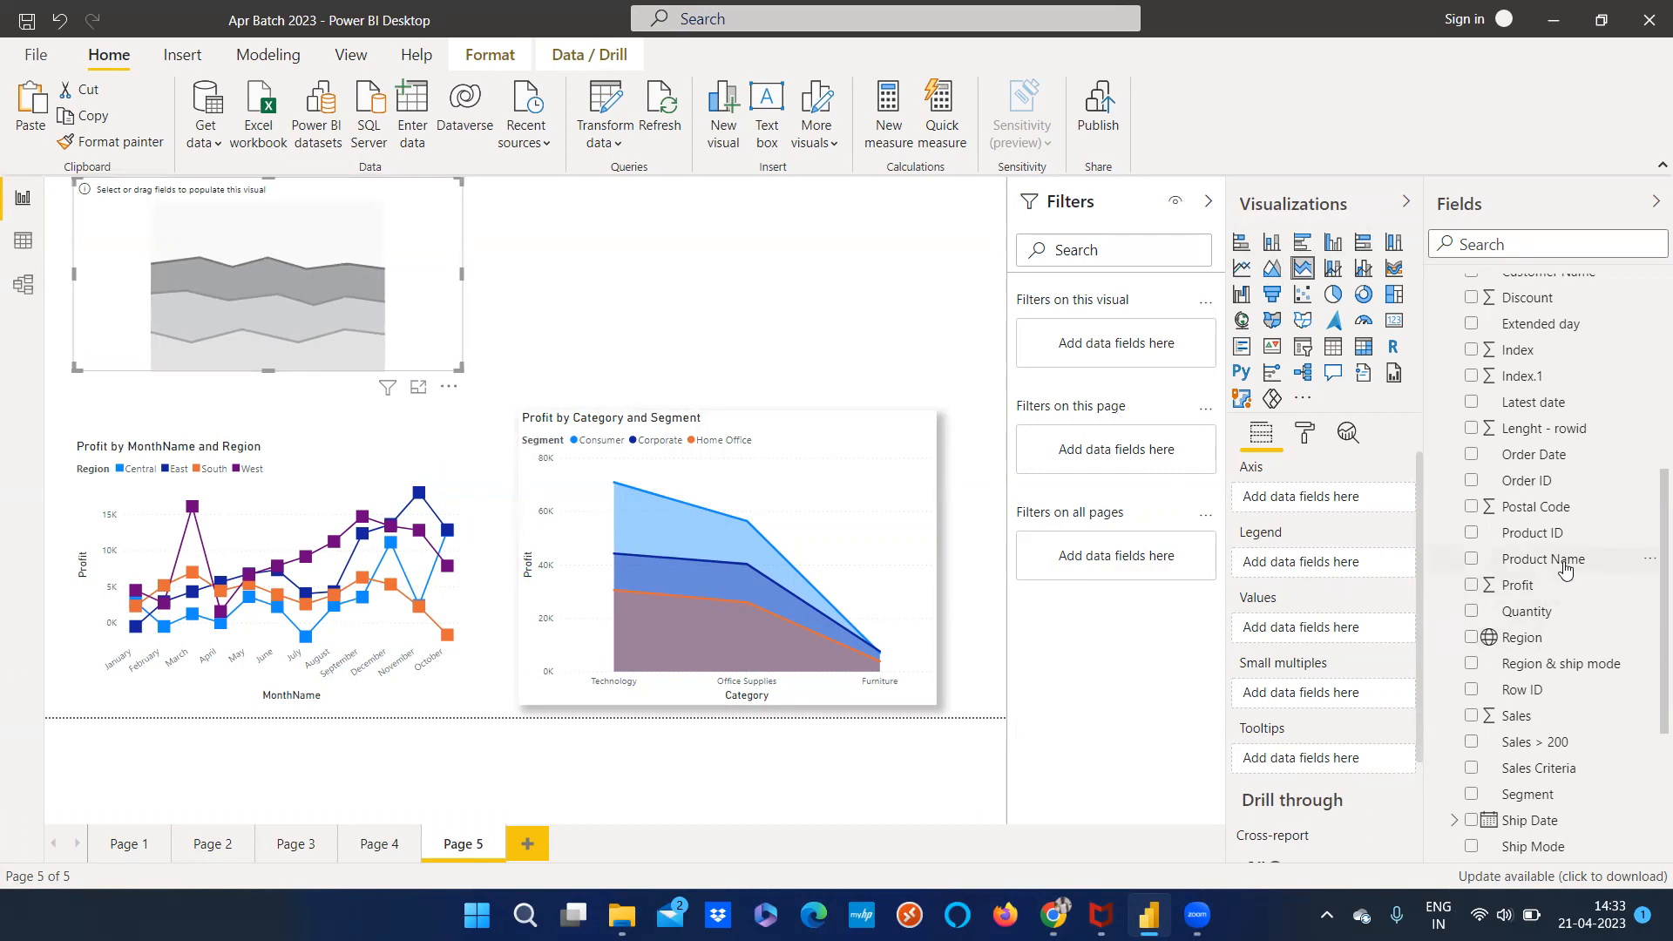
Give the stacked area chart Category as axis, Discount as values and Region as legend, and extend it slightly downward
{"action": "scroll", "coordinate": [1566, 580], "scroll_direction": "up", "scroll_amount": 5}
{"action": "left_click_drag", "start_coordinate": [1534, 371], "coordinate": [1266, 498]}
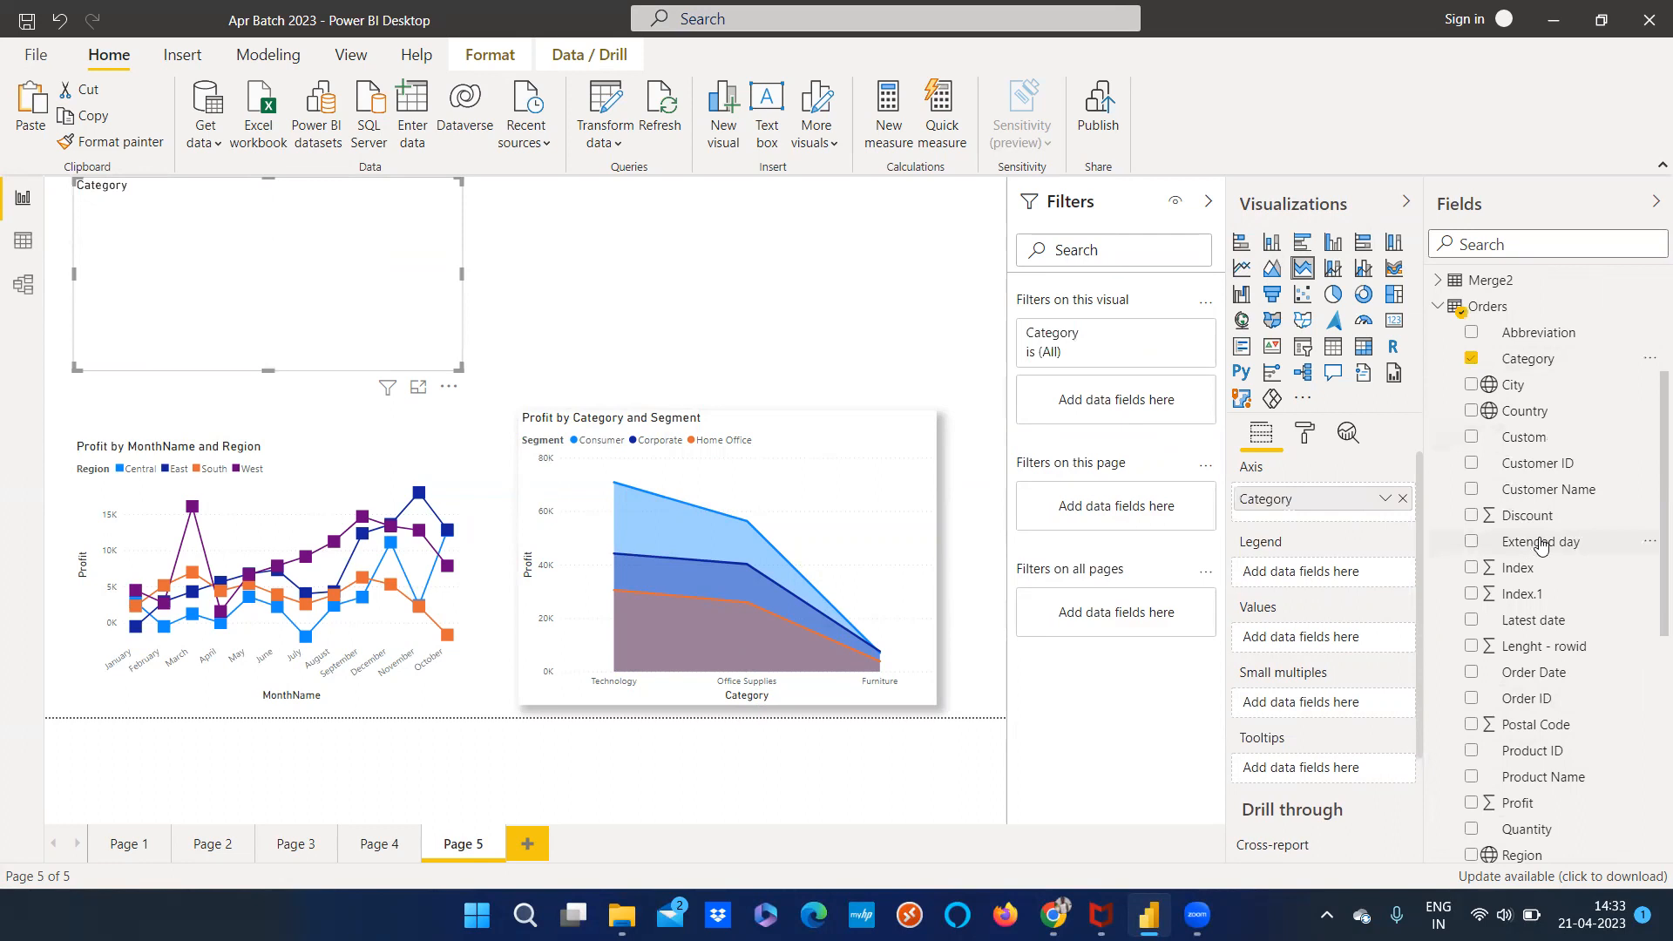
{"action": "left_click_drag", "start_coordinate": [1531, 518], "coordinate": [1326, 645]}
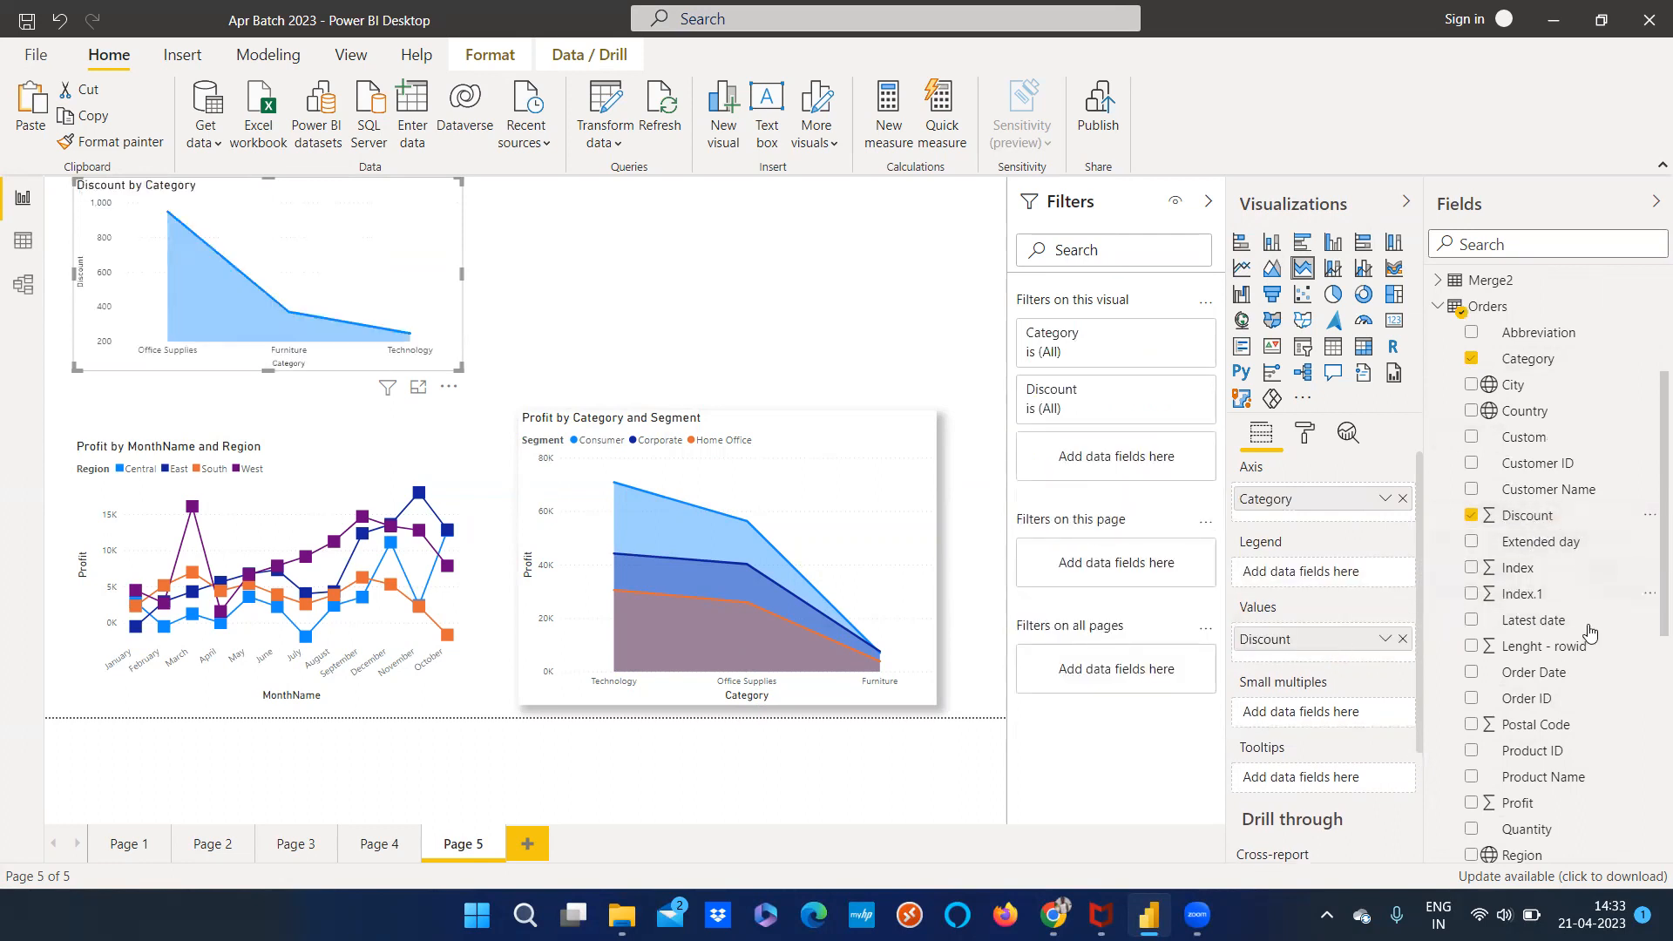
{"action": "scroll", "coordinate": [1589, 631], "scroll_direction": "down", "scroll_amount": 5}
{"action": "left_click_drag", "start_coordinate": [1541, 649], "coordinate": [1327, 573]}
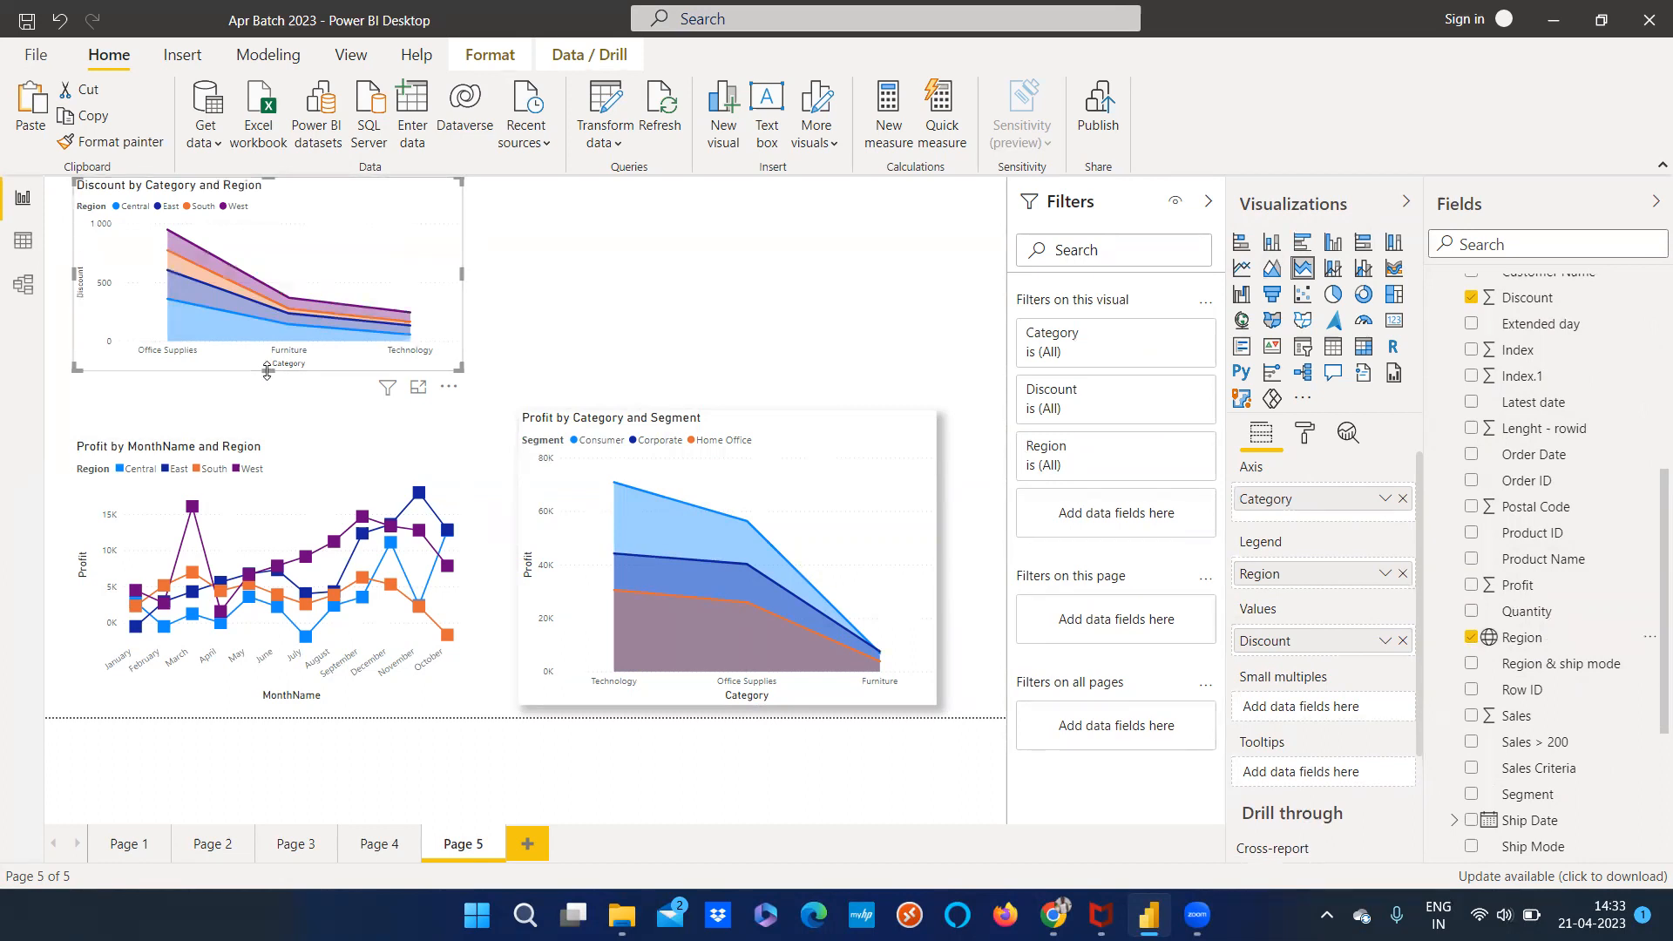
{"action": "left_click_drag", "start_coordinate": [267, 370], "coordinate": [267, 394]}
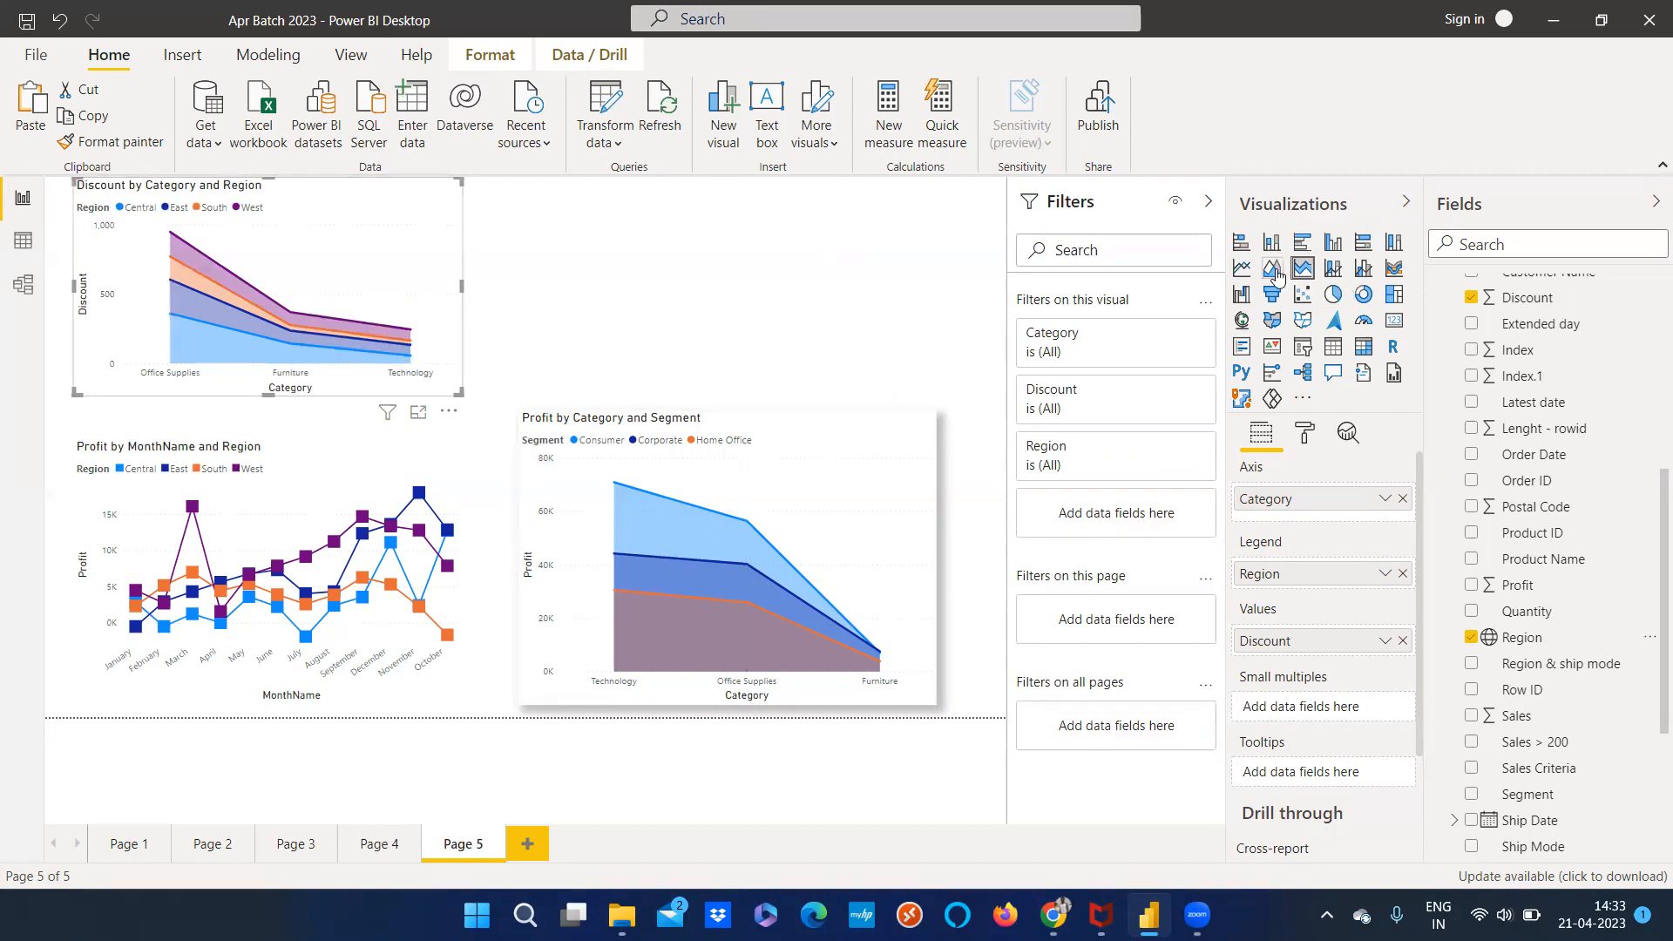
Review the stacked charts on Page 2 for comparison with the stacked area chart, and return to Page 5
{"action": "mouse_move", "coordinate": [183, 354]}
{"action": "left_click", "coordinate": [214, 844]}
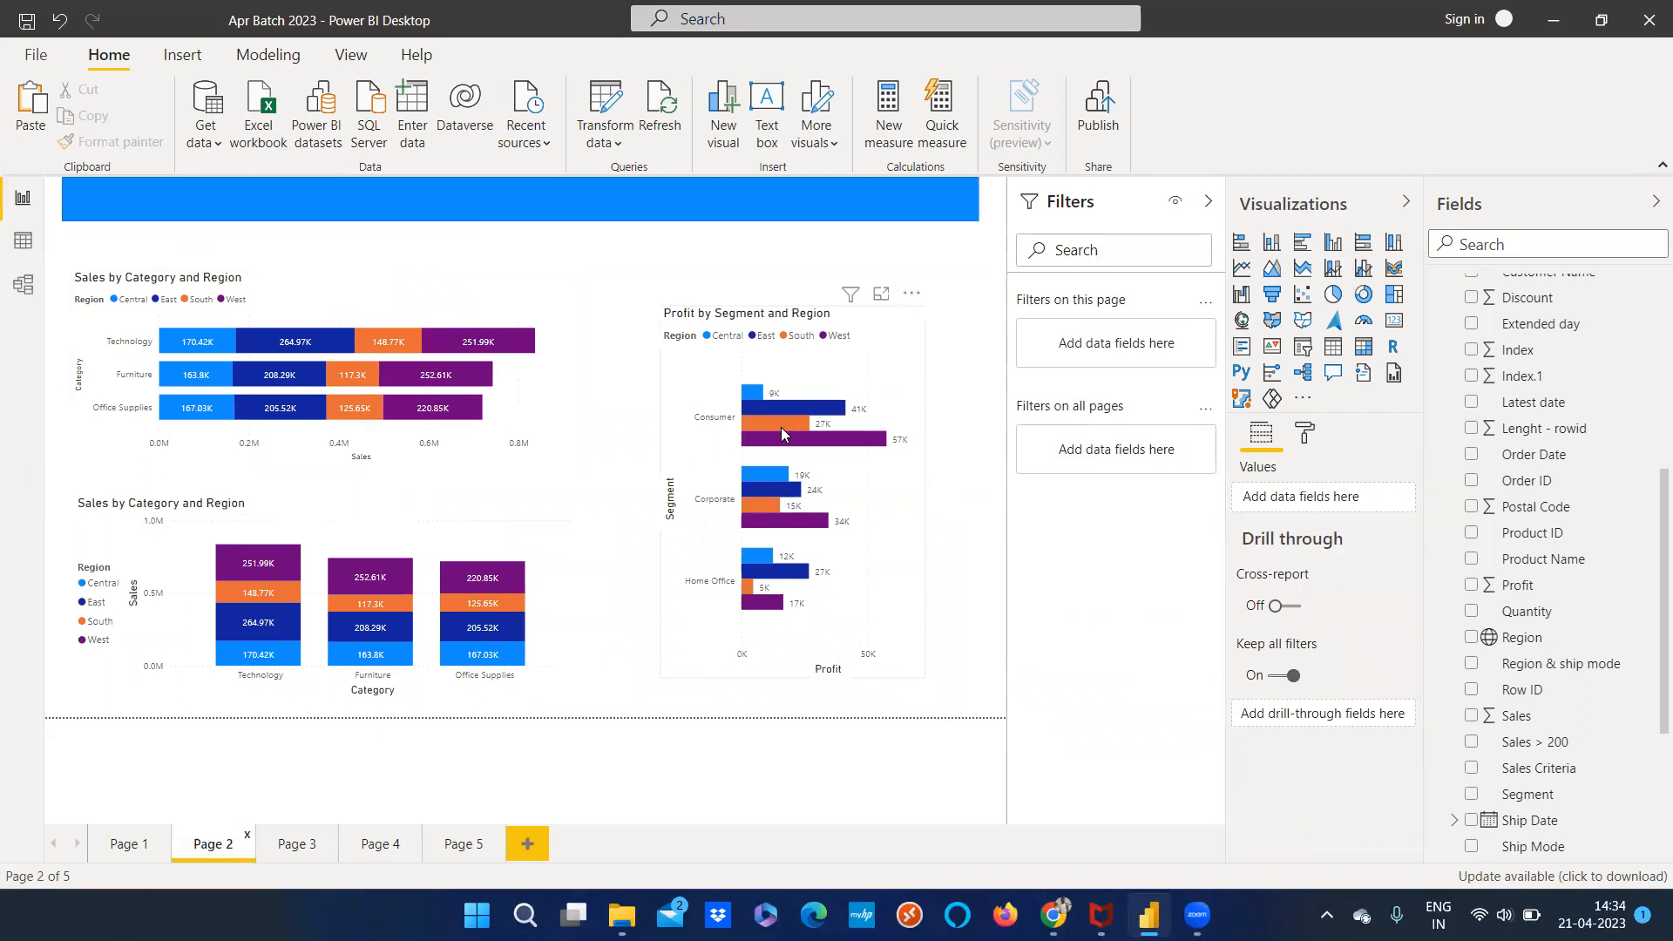
{"action": "left_click", "coordinate": [463, 844]}
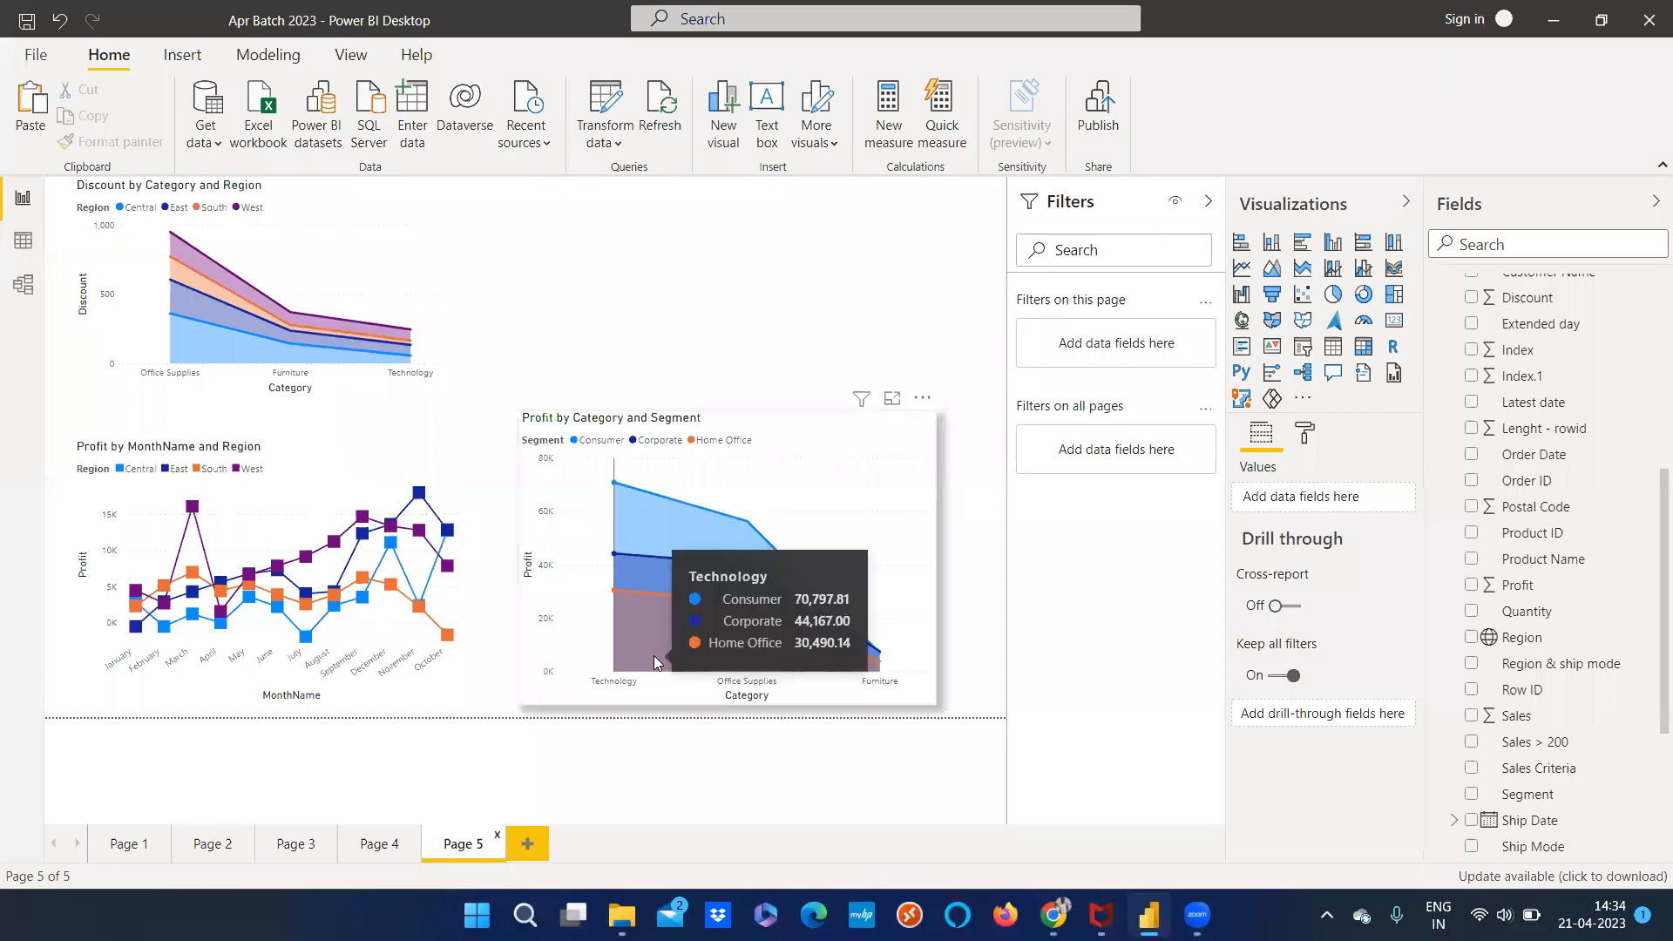
Add the image MC.jpg to the plot area of the stacked area chart and inspect the chart over it
{"action": "left_click", "coordinate": [358, 268]}
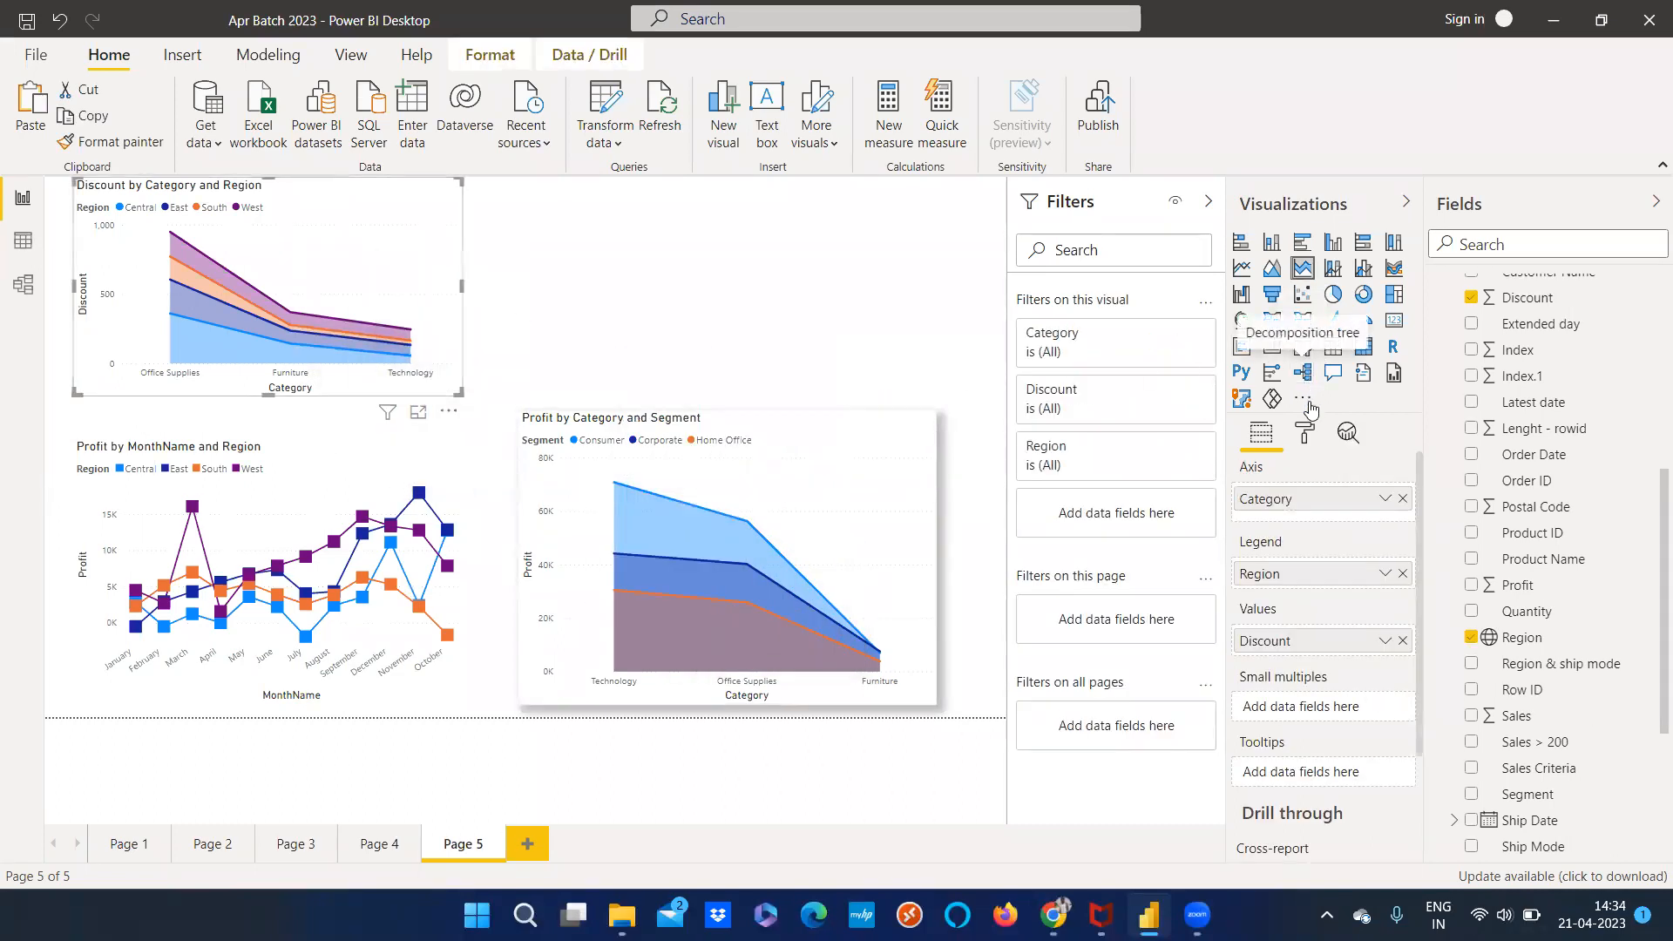
{"action": "left_click", "coordinate": [1305, 433]}
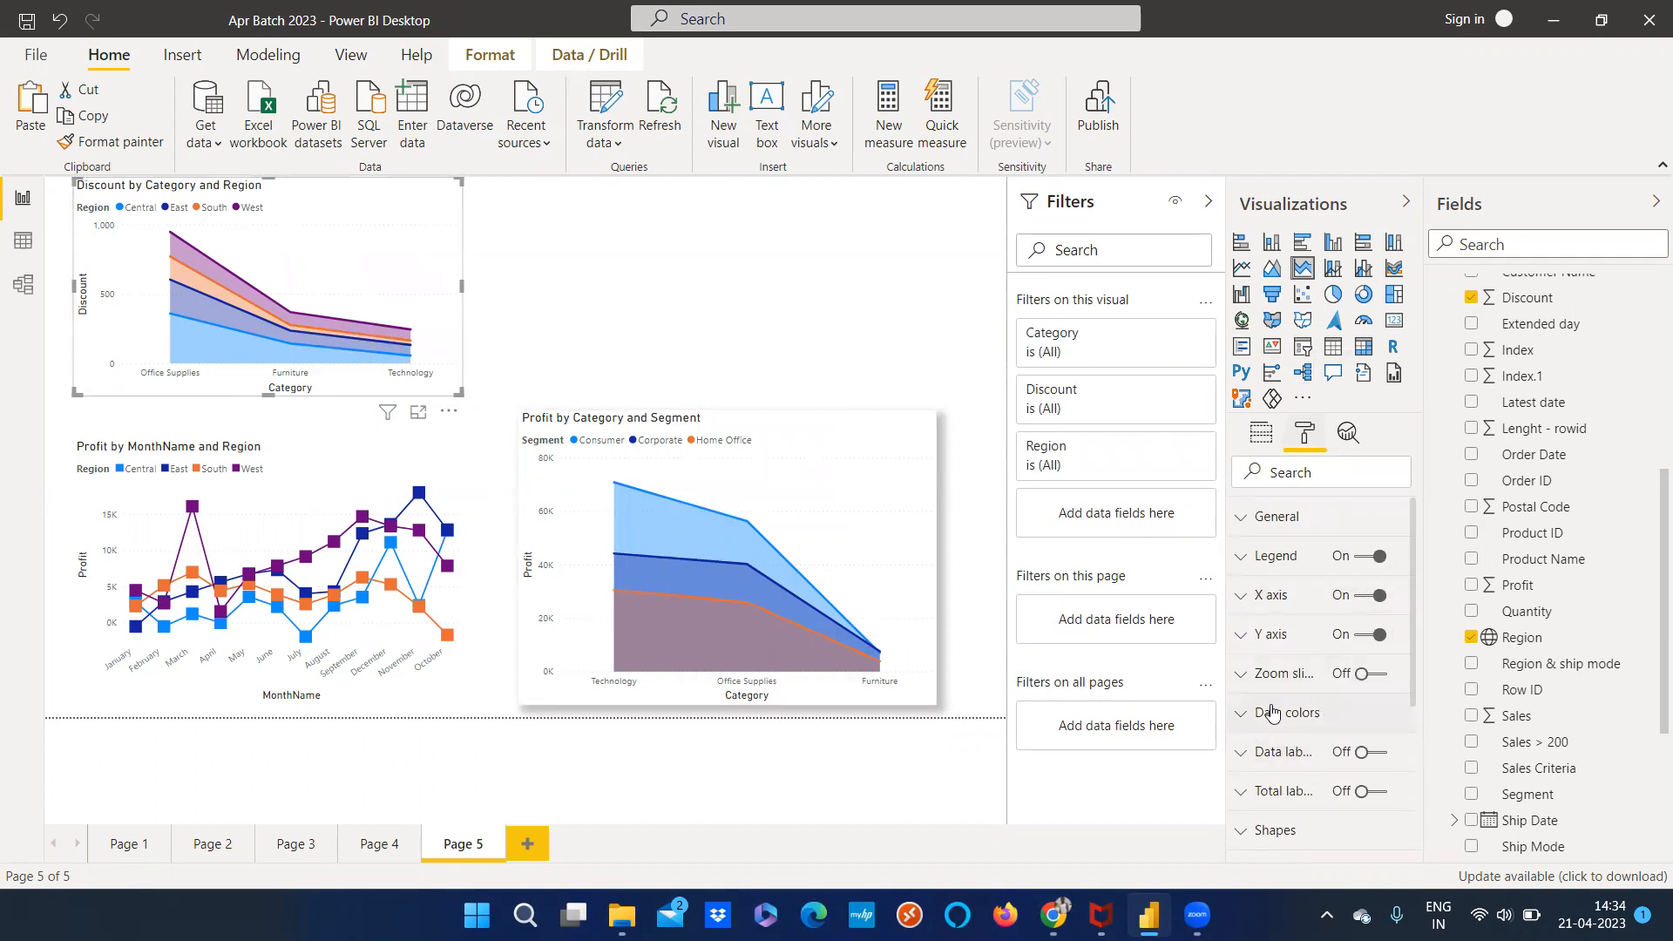
{"action": "scroll", "coordinate": [1288, 706], "scroll_direction": "down", "scroll_amount": 3}
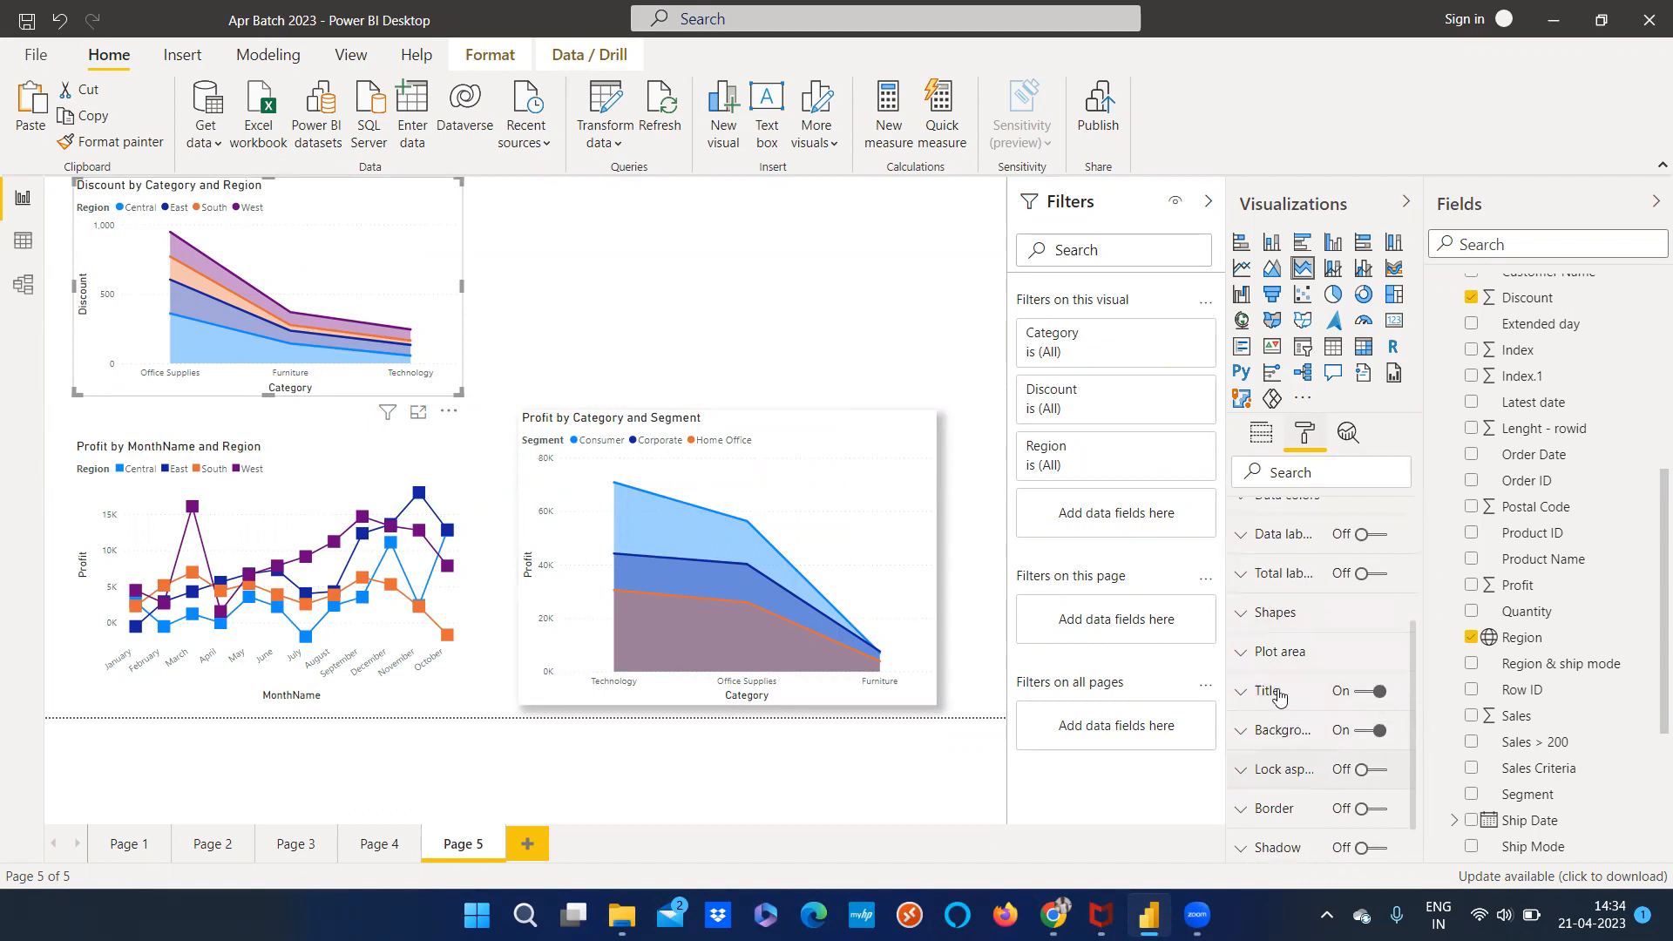
{"action": "left_click", "coordinate": [1255, 665]}
{"action": "scroll", "coordinate": [1328, 739], "scroll_direction": "down", "scroll_amount": 2}
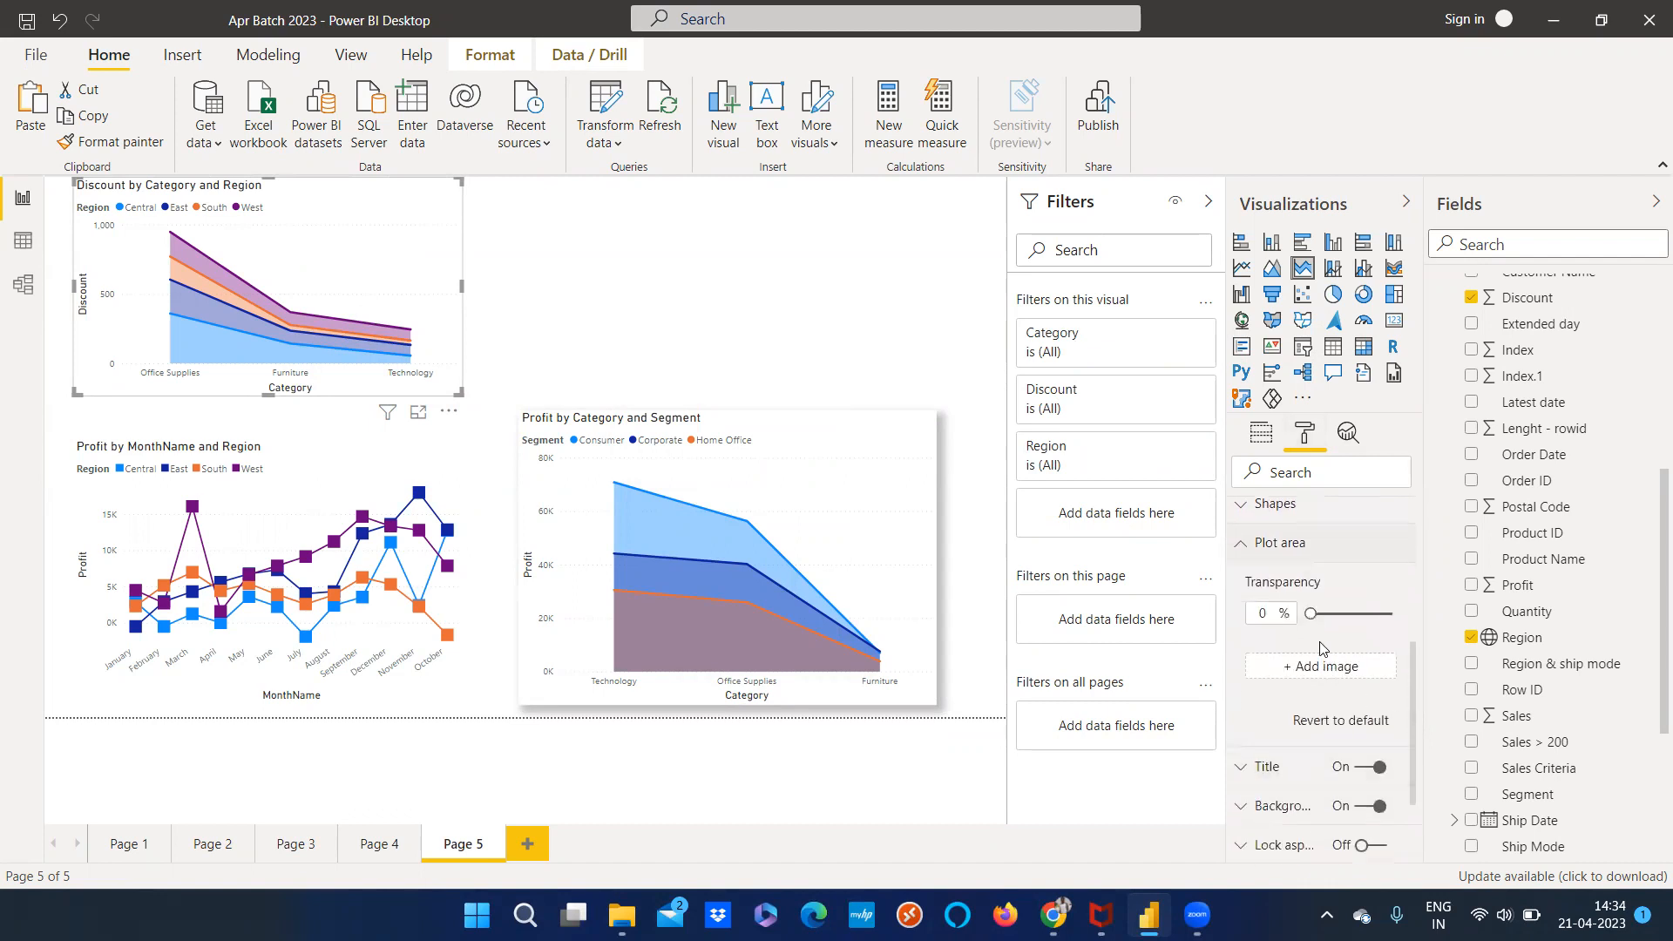
{"action": "mouse_move", "coordinate": [1312, 614]}
{"action": "left_mouse_down"}
{"action": "mouse_move", "coordinate": [1393, 629]}
{"action": "mouse_move", "coordinate": [1308, 628]}
{"action": "left_mouse_up"}
{"action": "left_click_drag", "start_coordinate": [1207, 617], "coordinate": [1300, 657]}
{"action": "left_click", "coordinate": [1293, 666]}
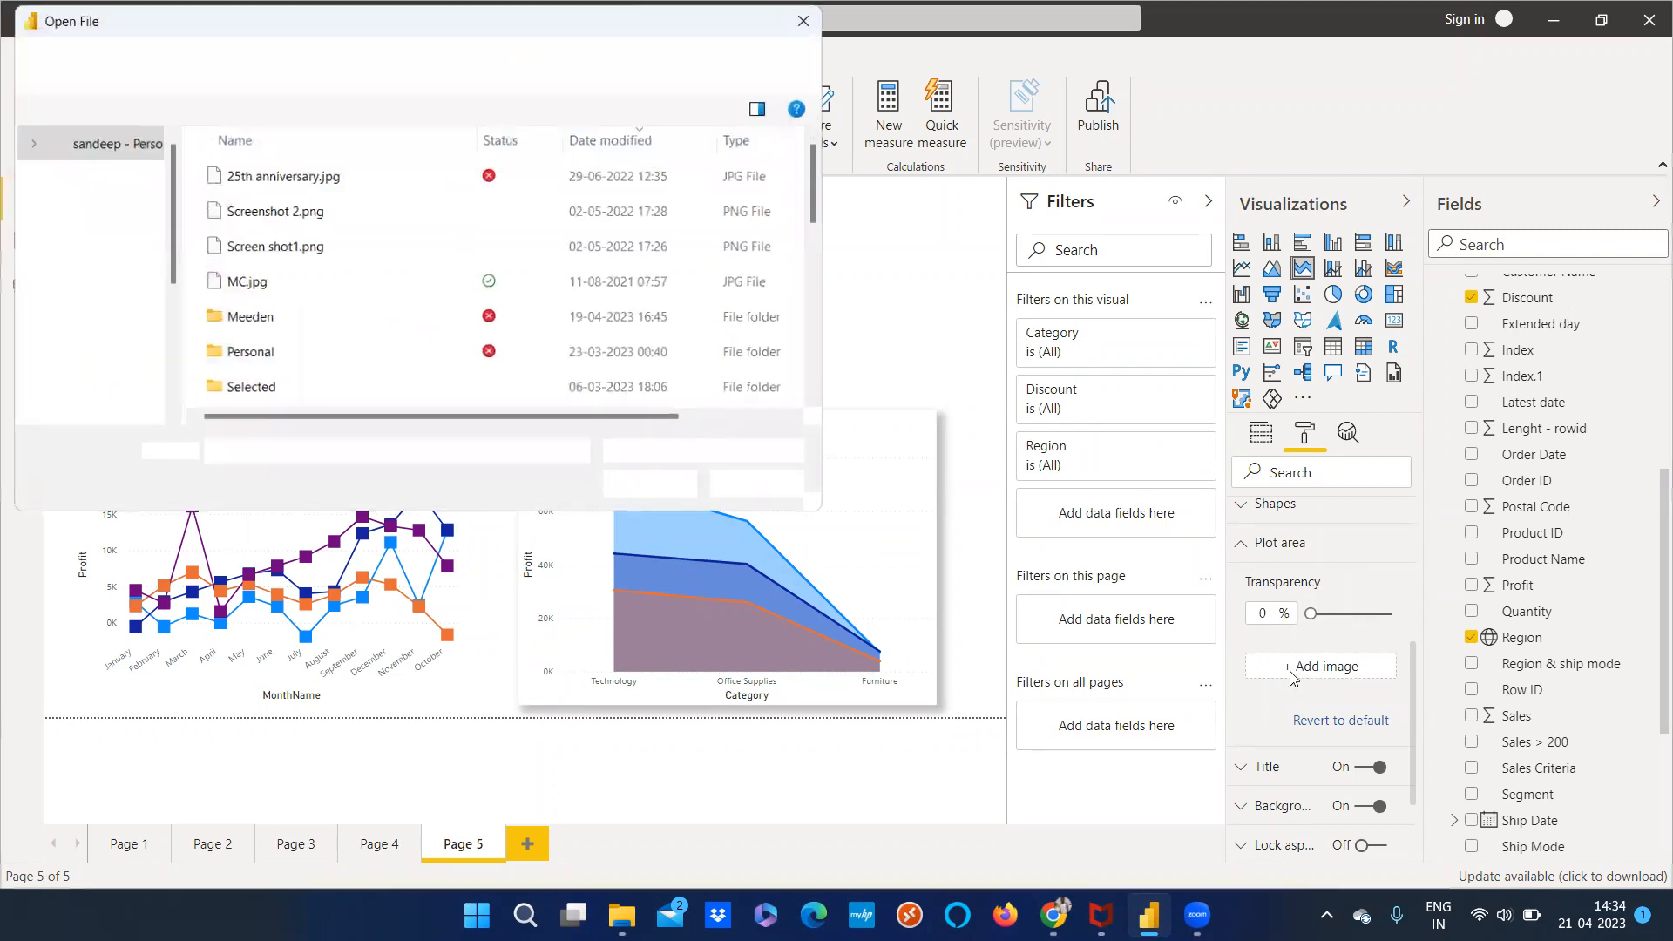
{"action": "left_click", "coordinate": [321, 280]}
{"action": "left_click", "coordinate": [656, 493]}
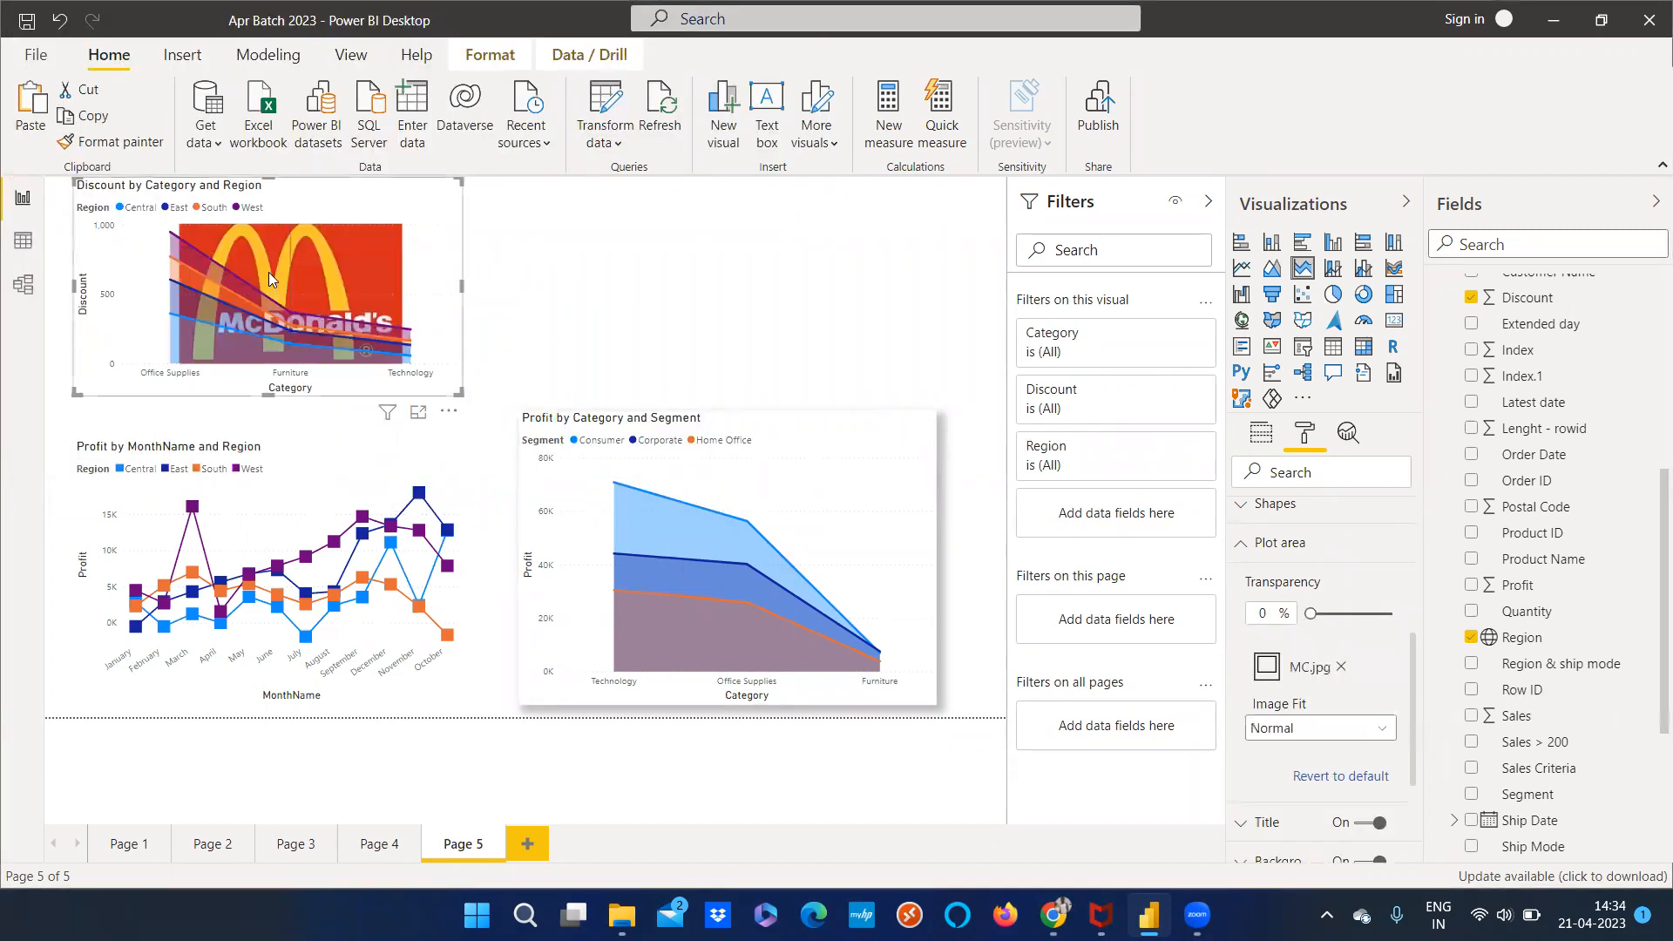
{"action": "mouse_move", "coordinate": [366, 359]}
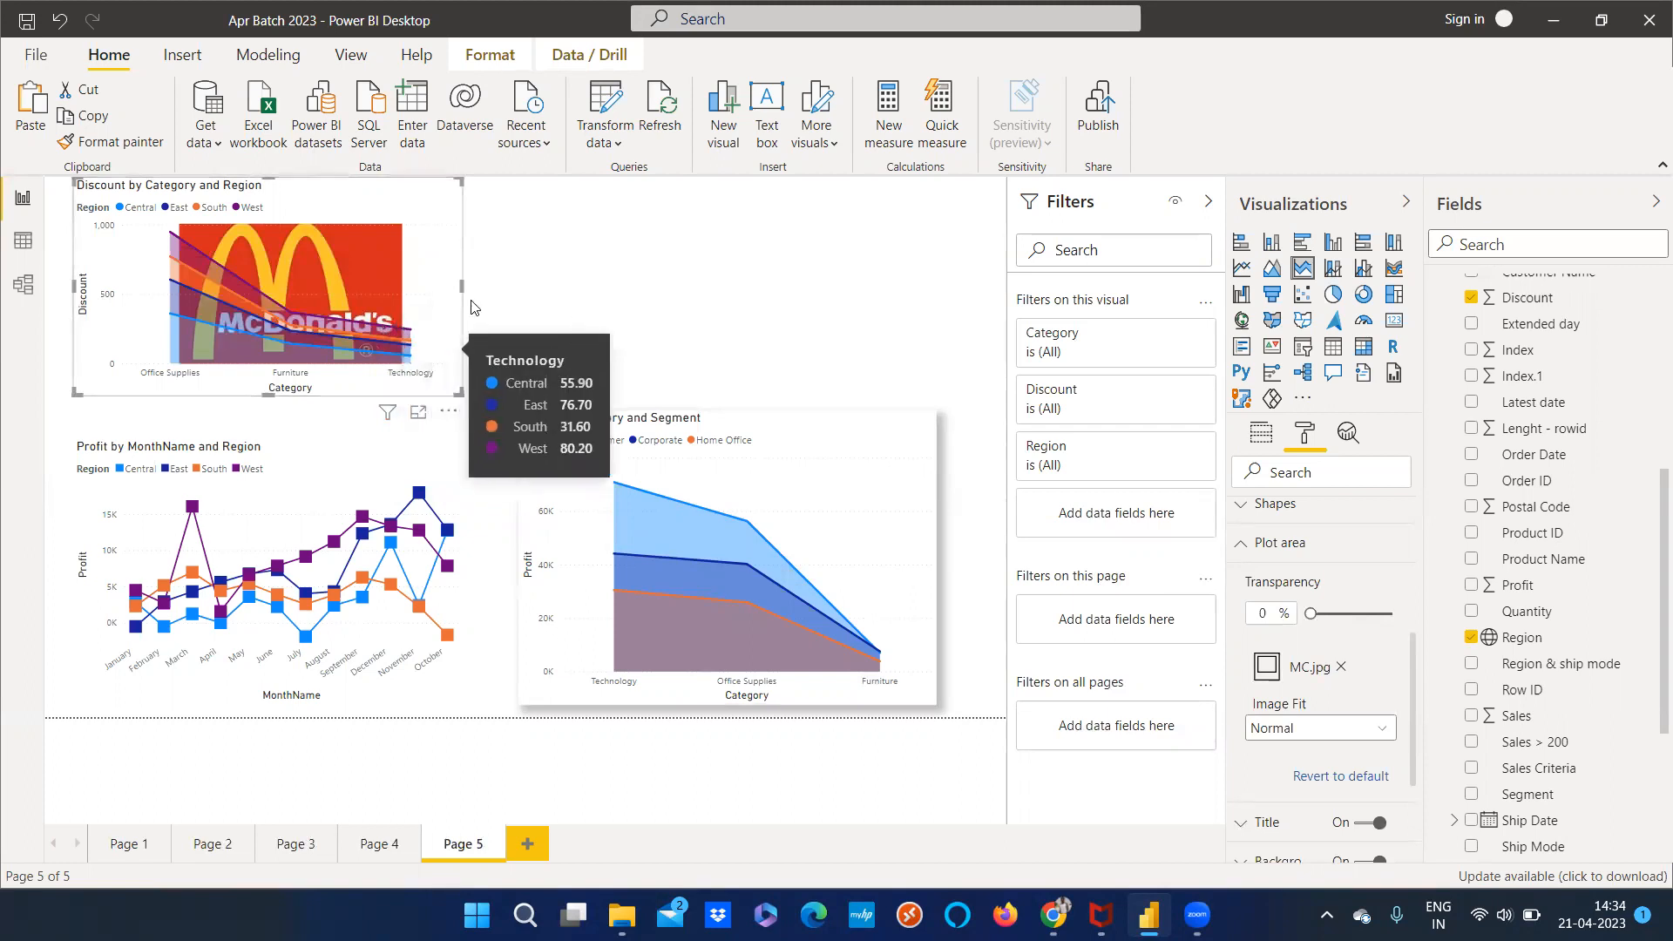
{"action": "mouse_move", "coordinate": [444, 352]}
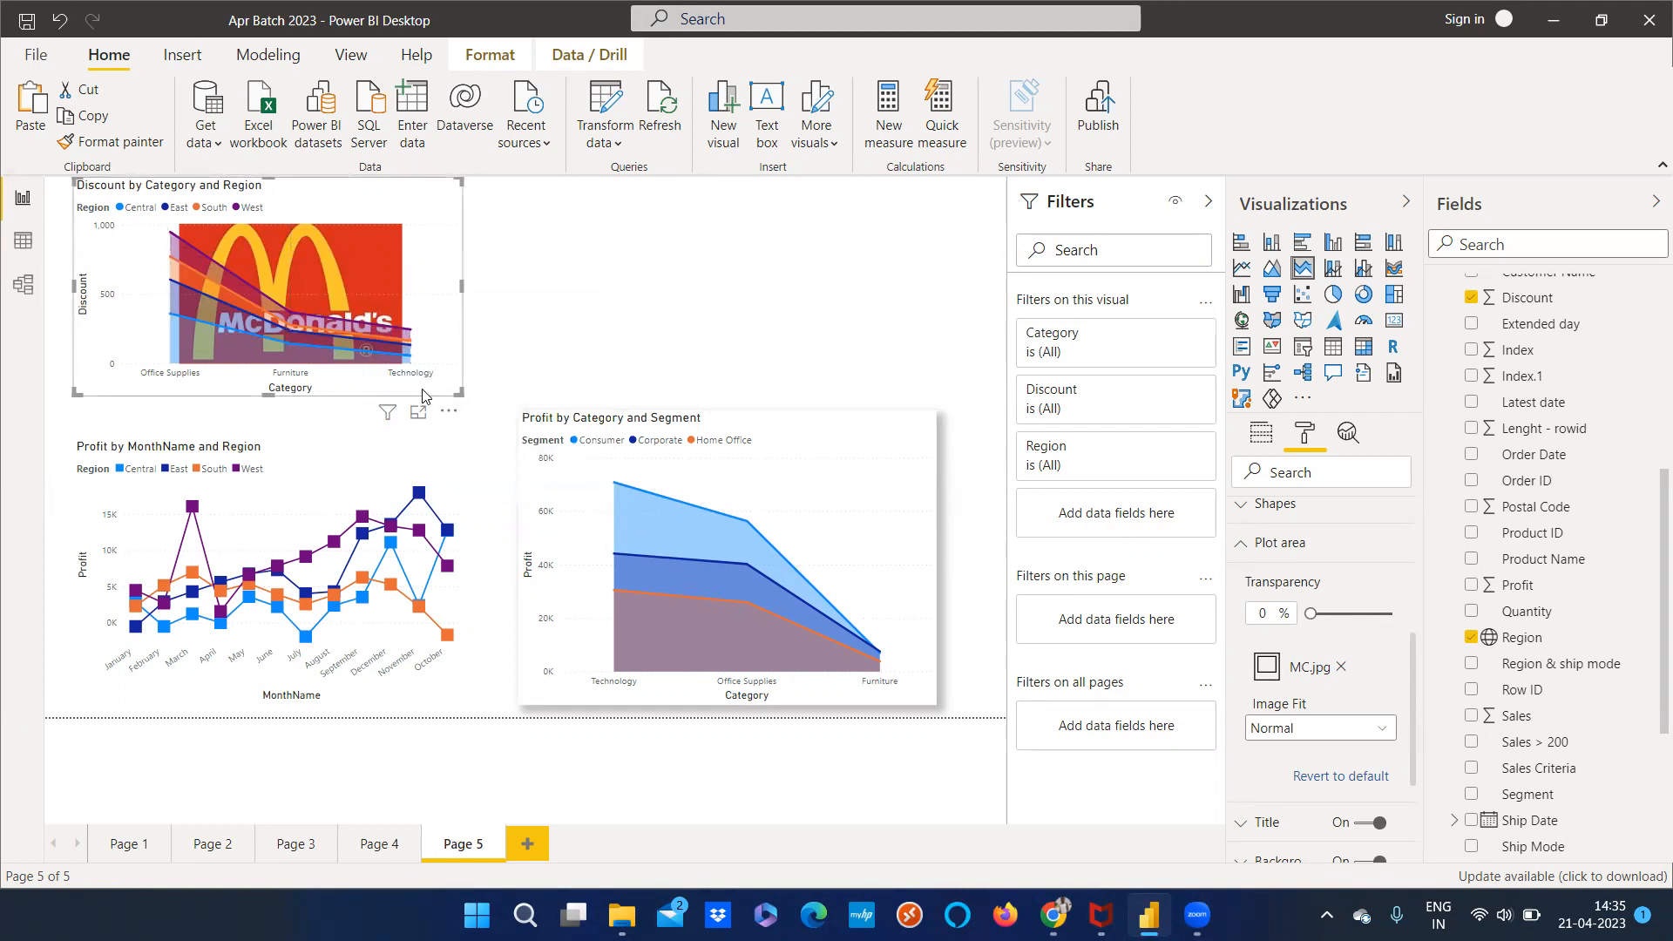
Remove the plot area image from the stacked area chart and turn on the chart's border
{"action": "left_click", "coordinate": [1340, 668]}
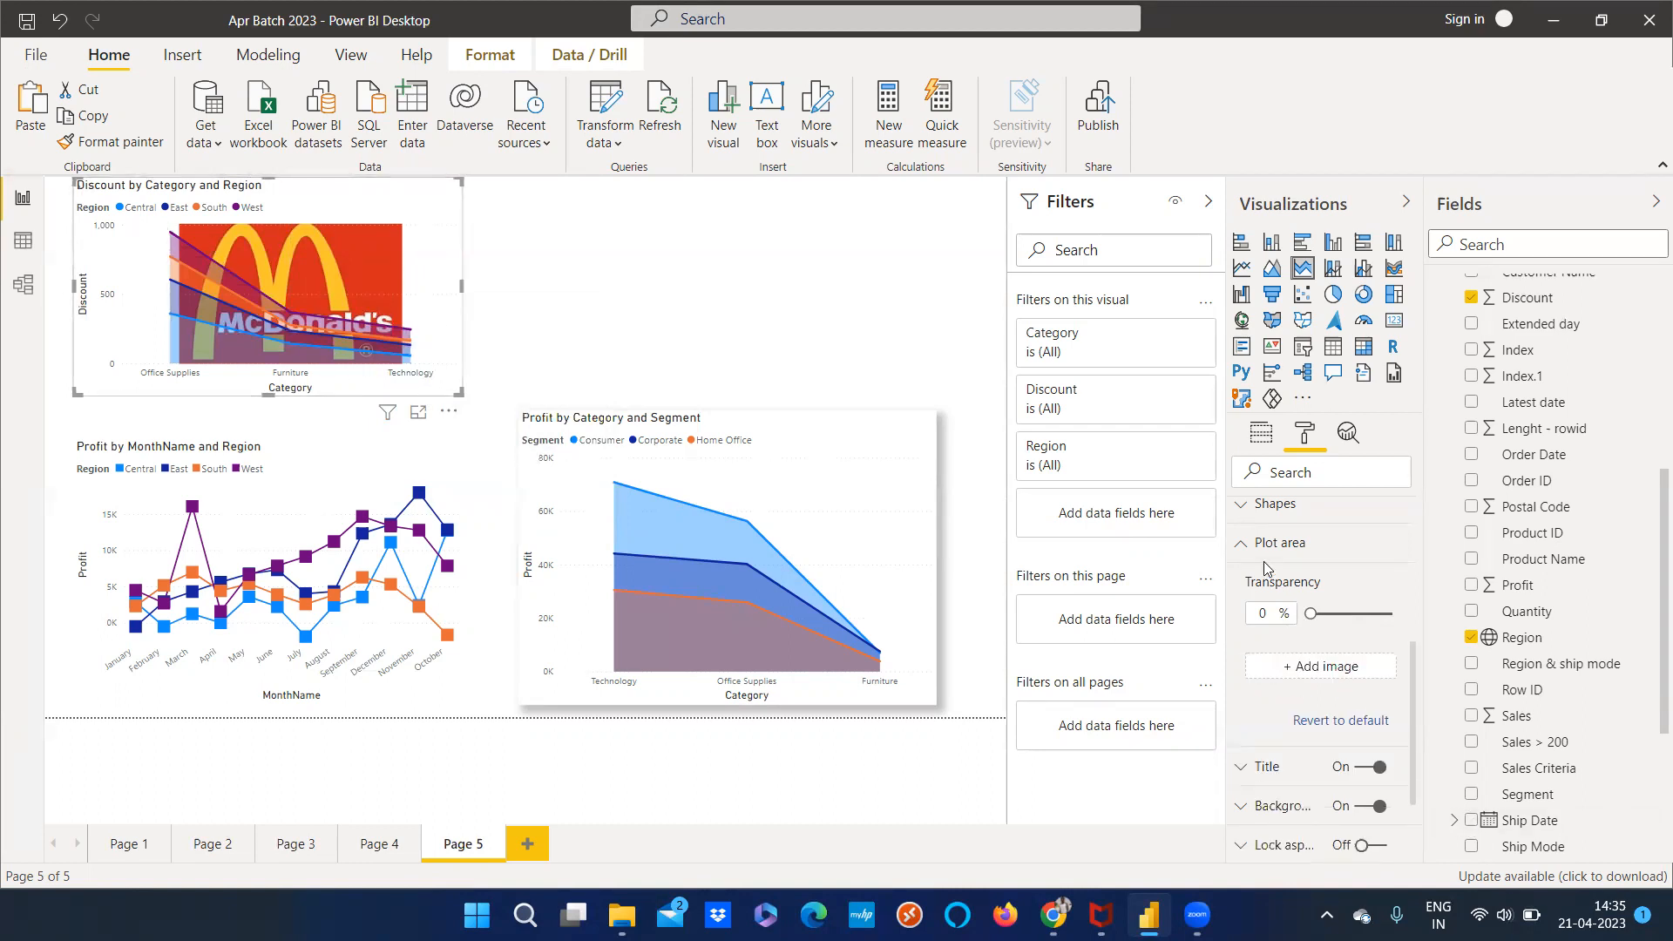
{"action": "left_click", "coordinate": [1272, 543]}
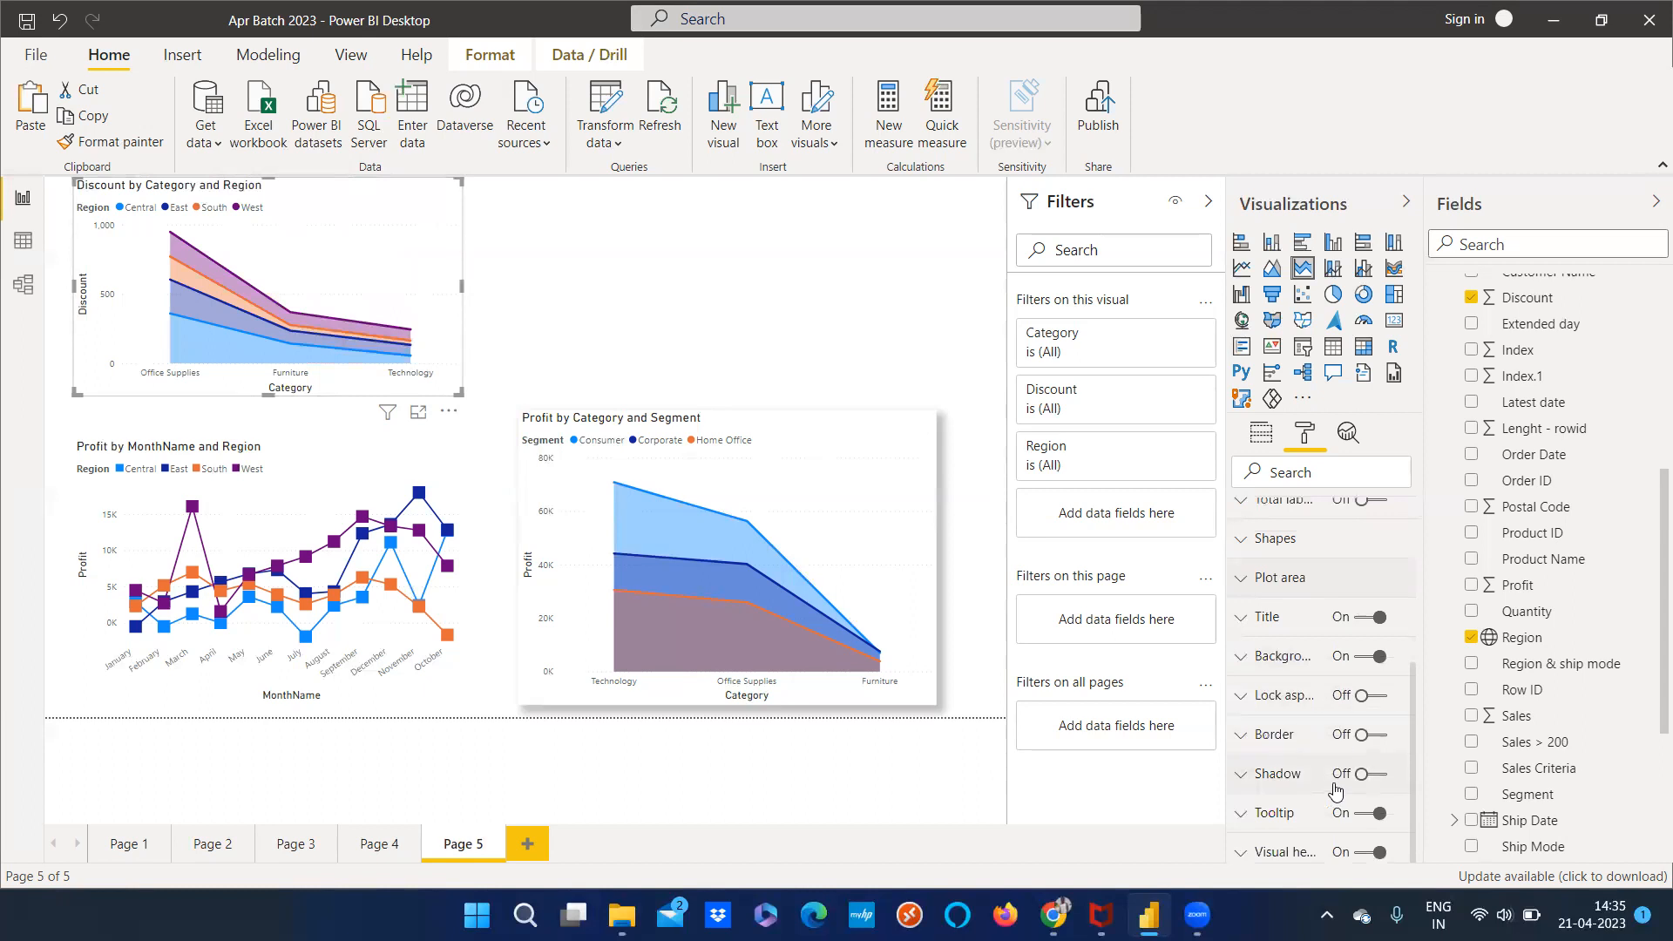
{"action": "left_click", "coordinate": [1374, 735]}
{"action": "left_click", "coordinate": [514, 316]}
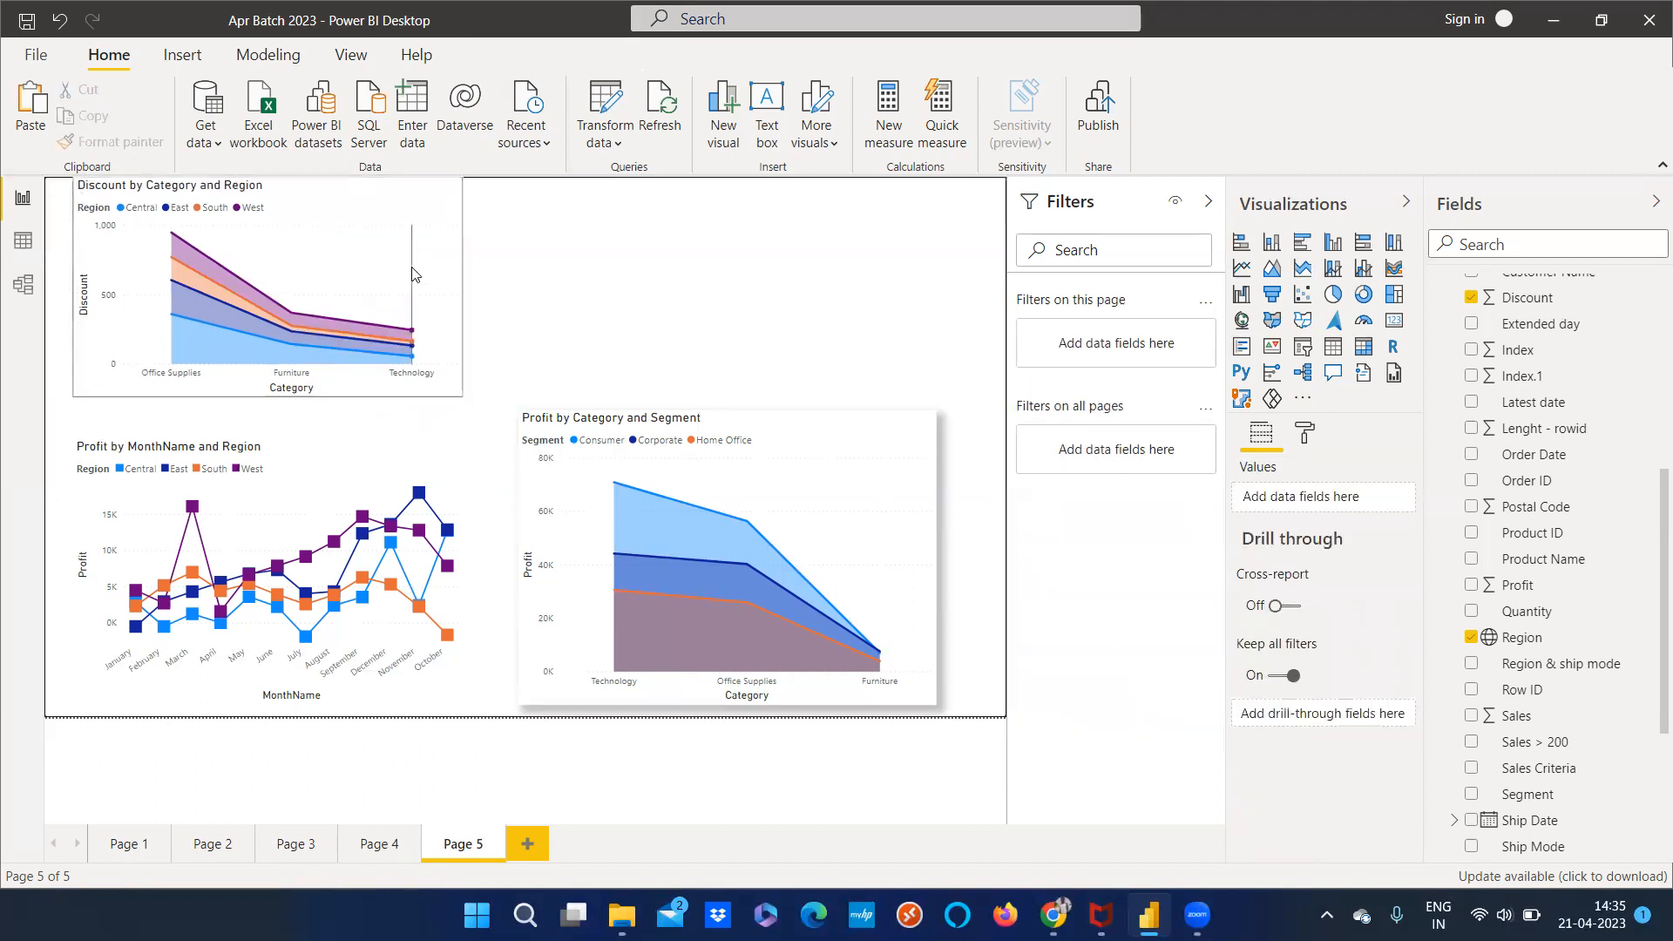
{"action": "left_click", "coordinate": [413, 227]}
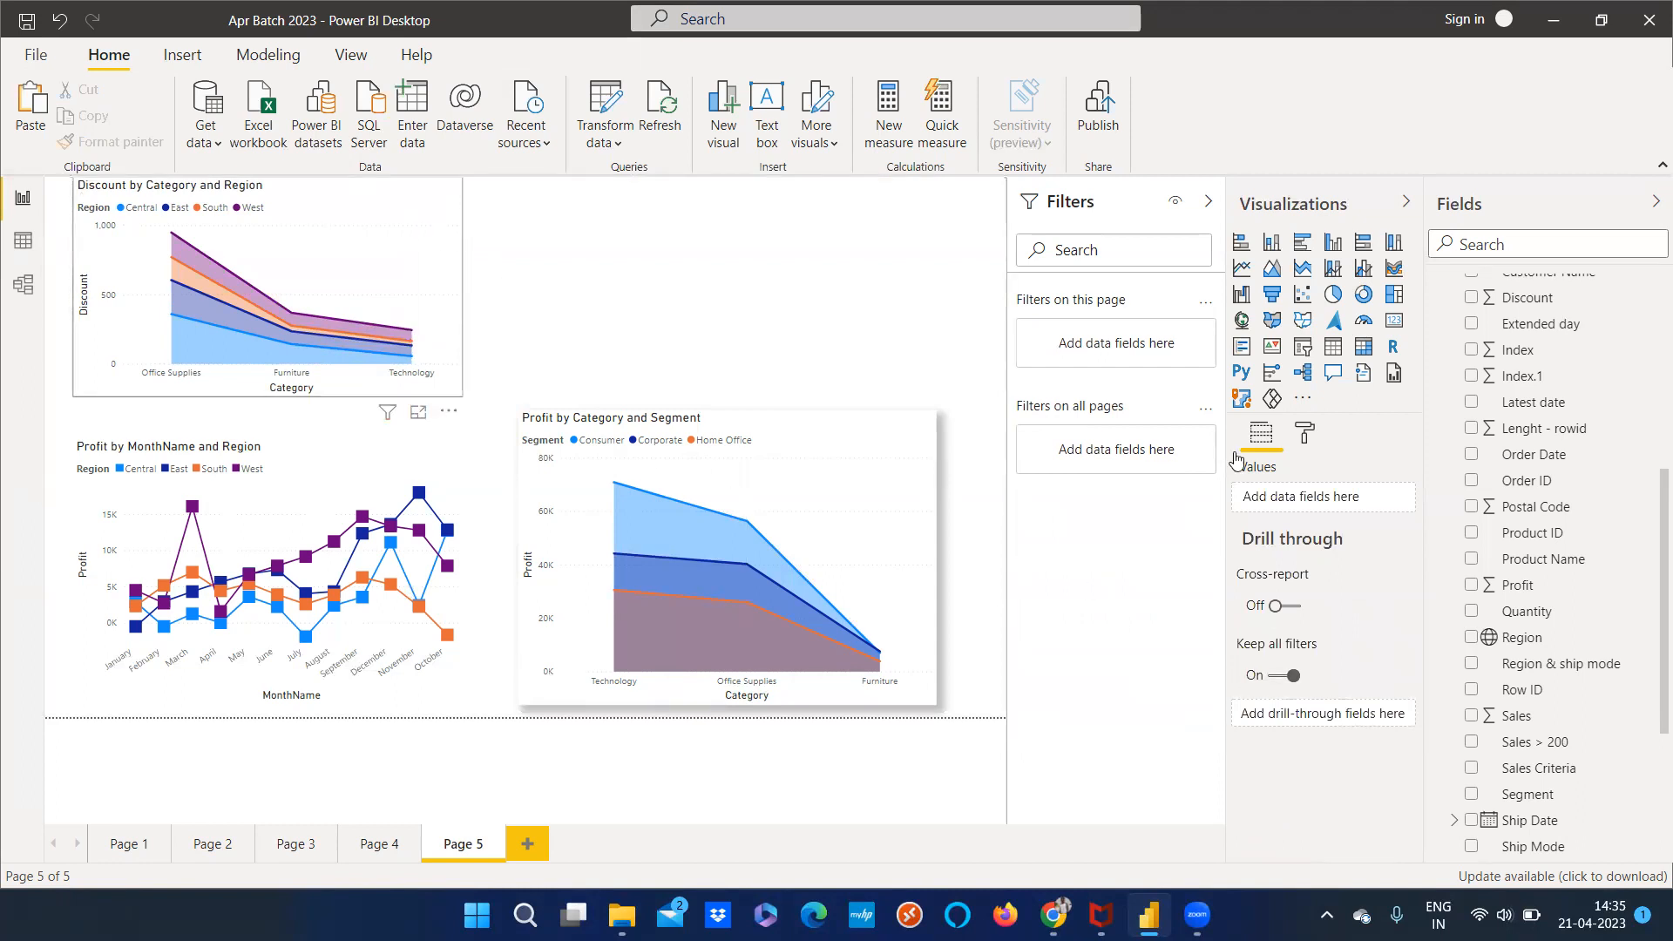
{"action": "left_click", "coordinate": [1305, 436]}
{"action": "scroll", "coordinate": [1285, 748], "scroll_direction": "down", "scroll_amount": 3}
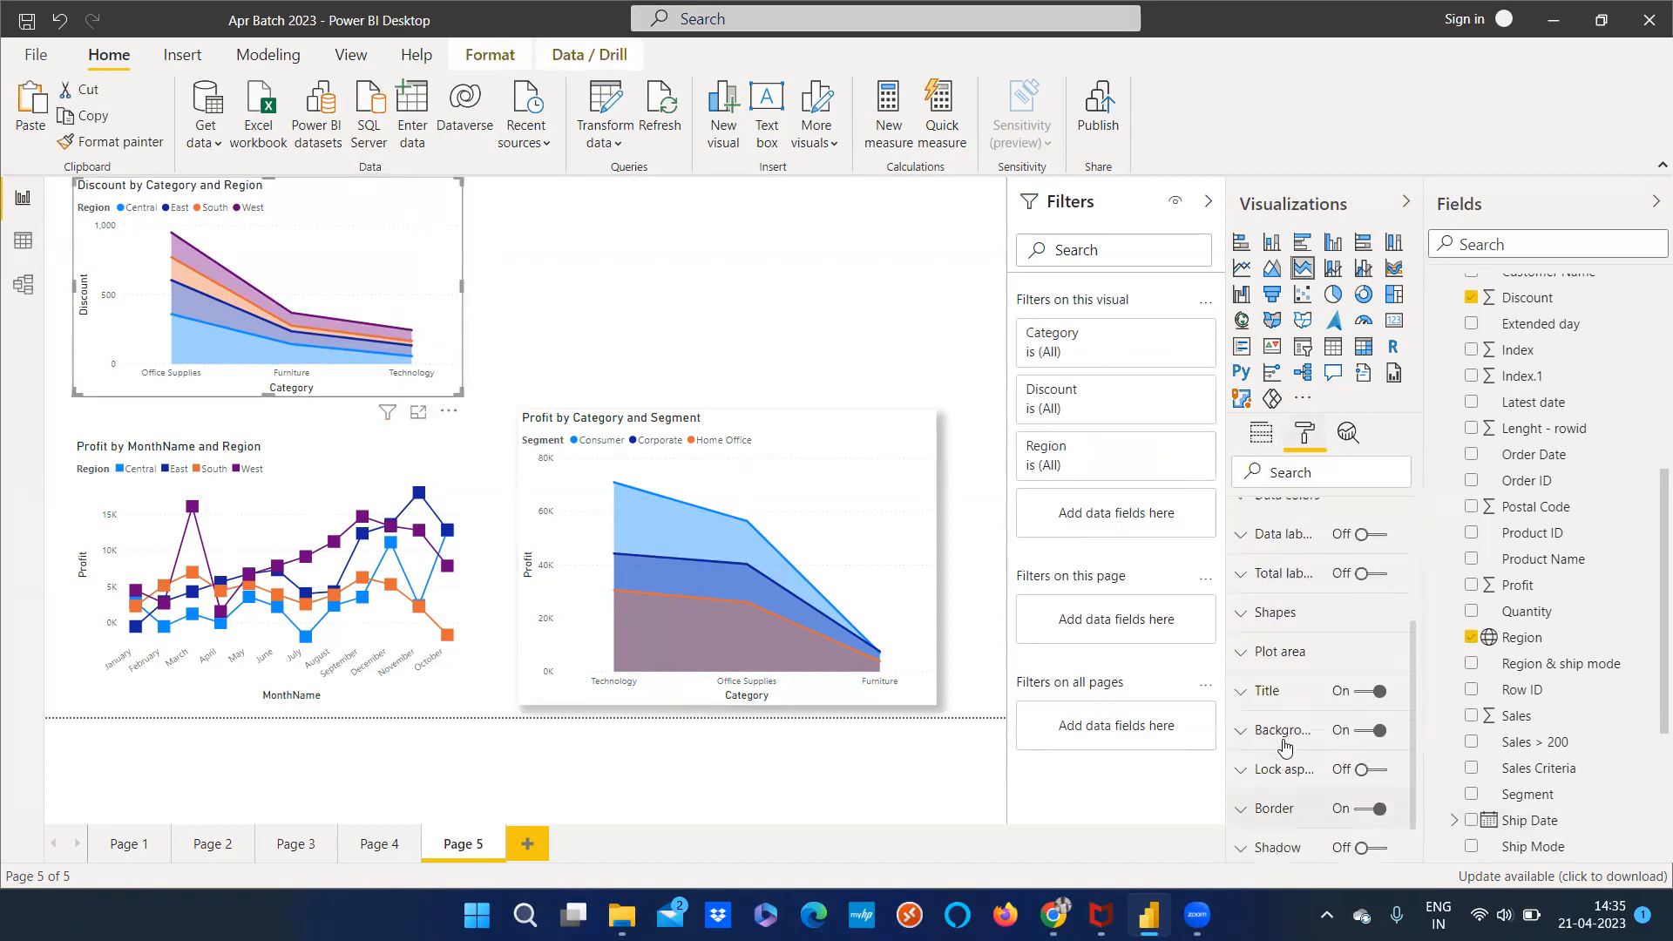
{"action": "scroll", "coordinate": [1351, 758], "scroll_direction": "down", "scroll_amount": 1}
{"action": "left_click", "coordinate": [1242, 739]}
{"action": "left_click", "coordinate": [1243, 742]}
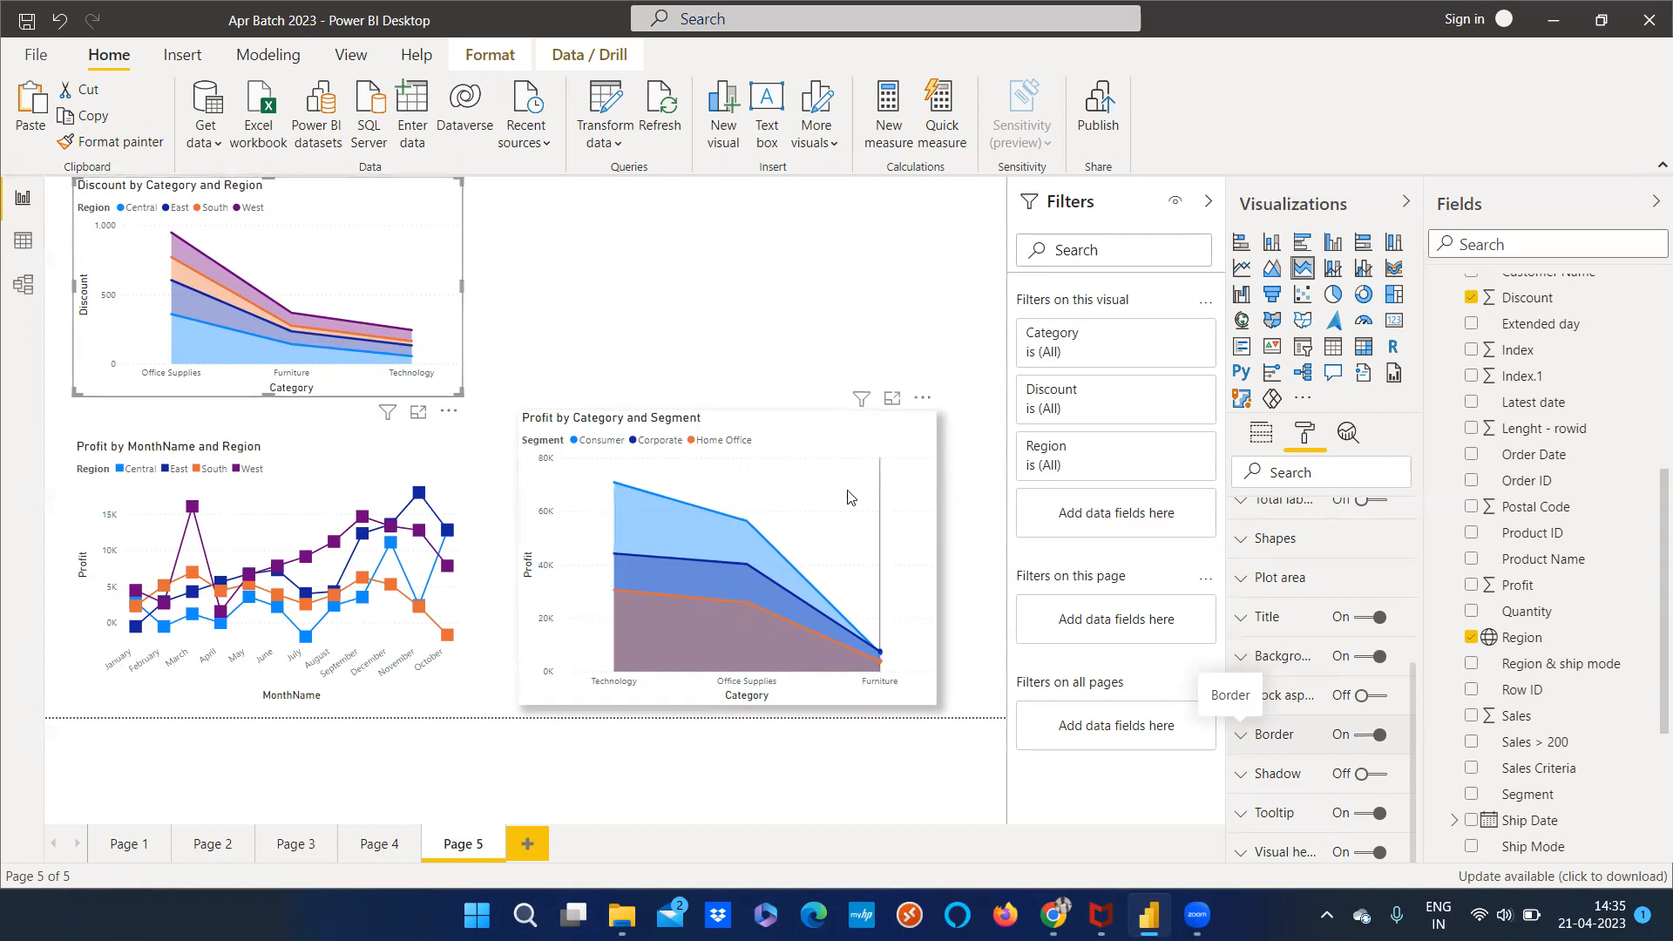
Turn on the border for the area chart and for the line chart
{"action": "left_click", "coordinate": [867, 470]}
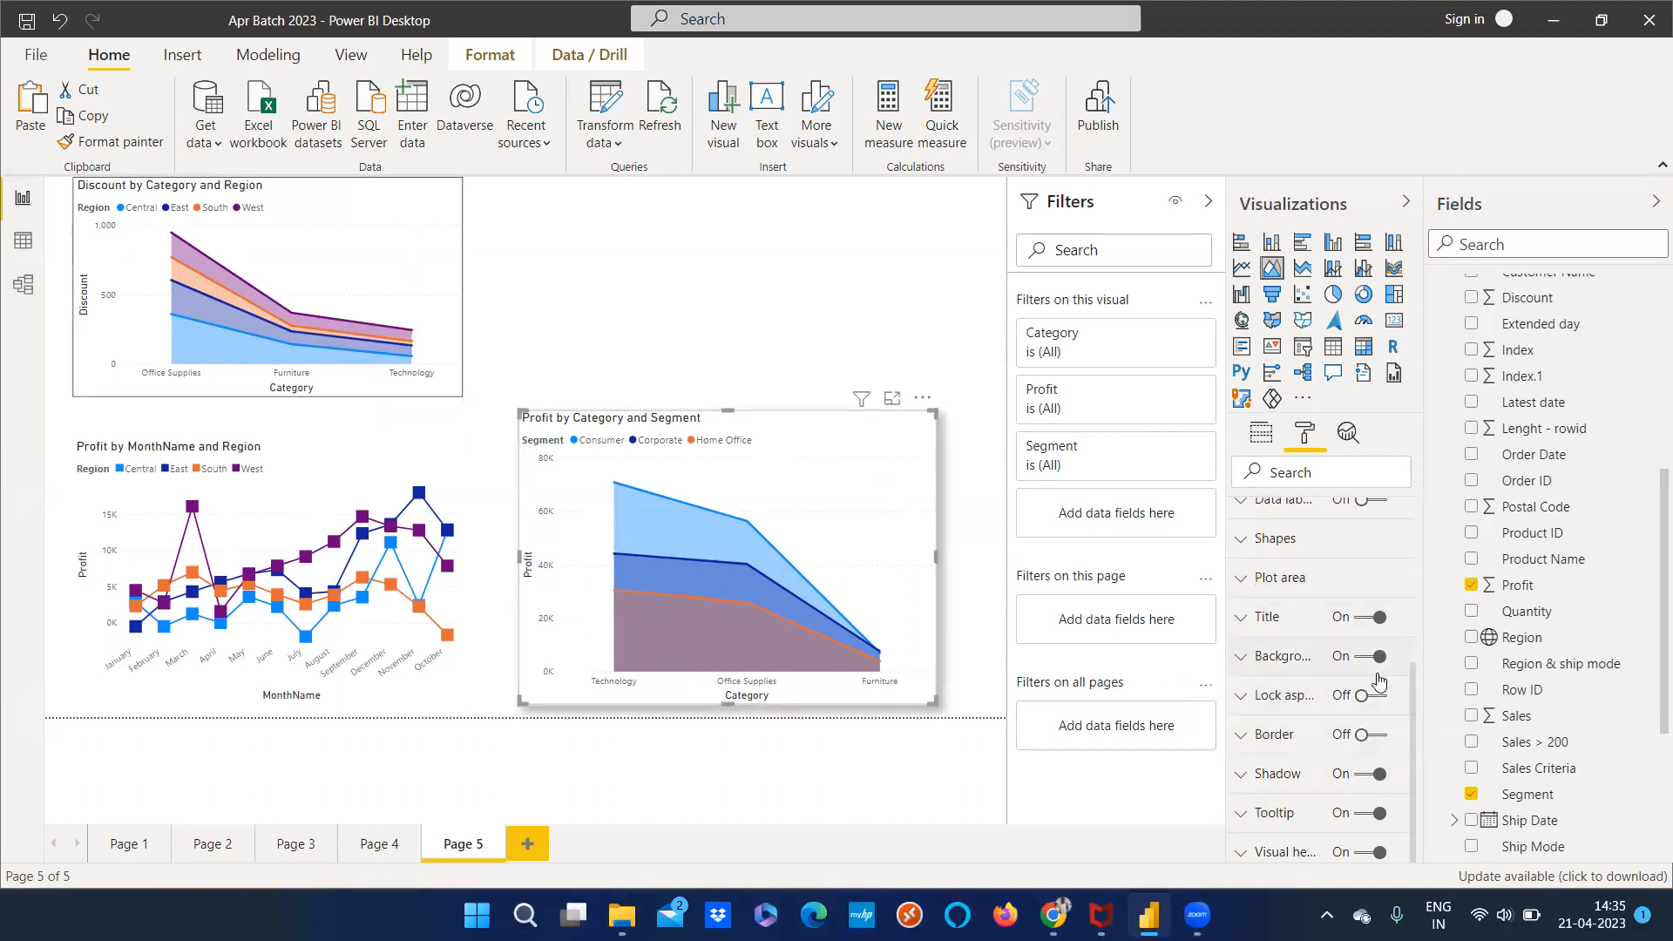
{"action": "left_click", "coordinate": [440, 449]}
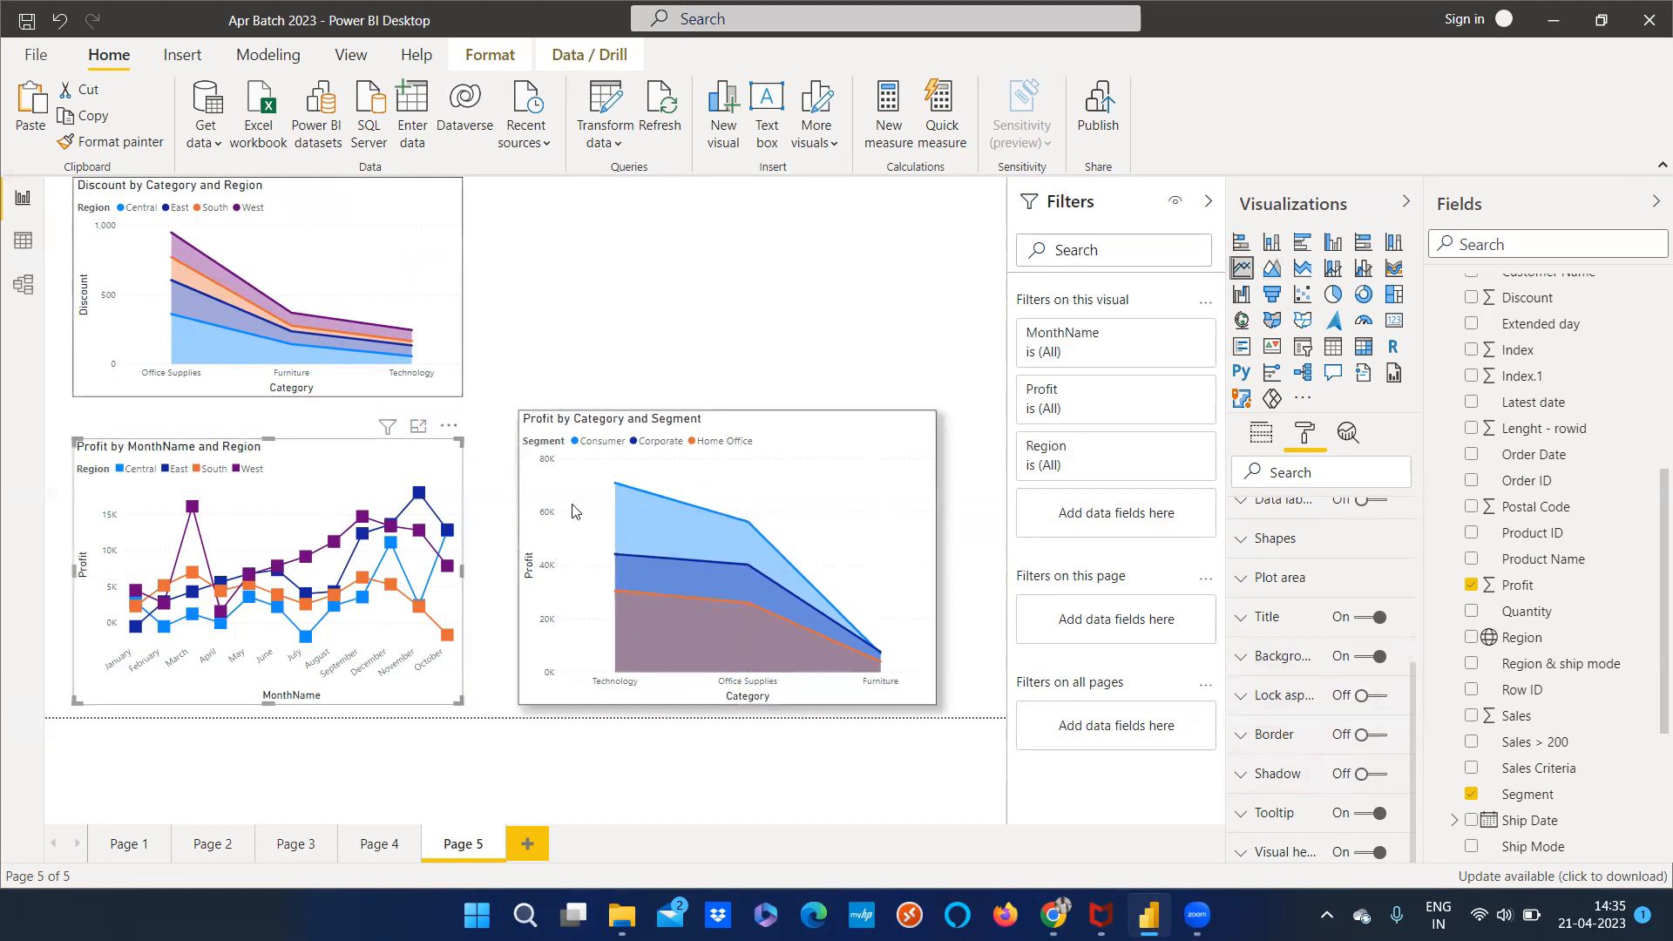
{"action": "left_click", "coordinate": [1369, 735]}
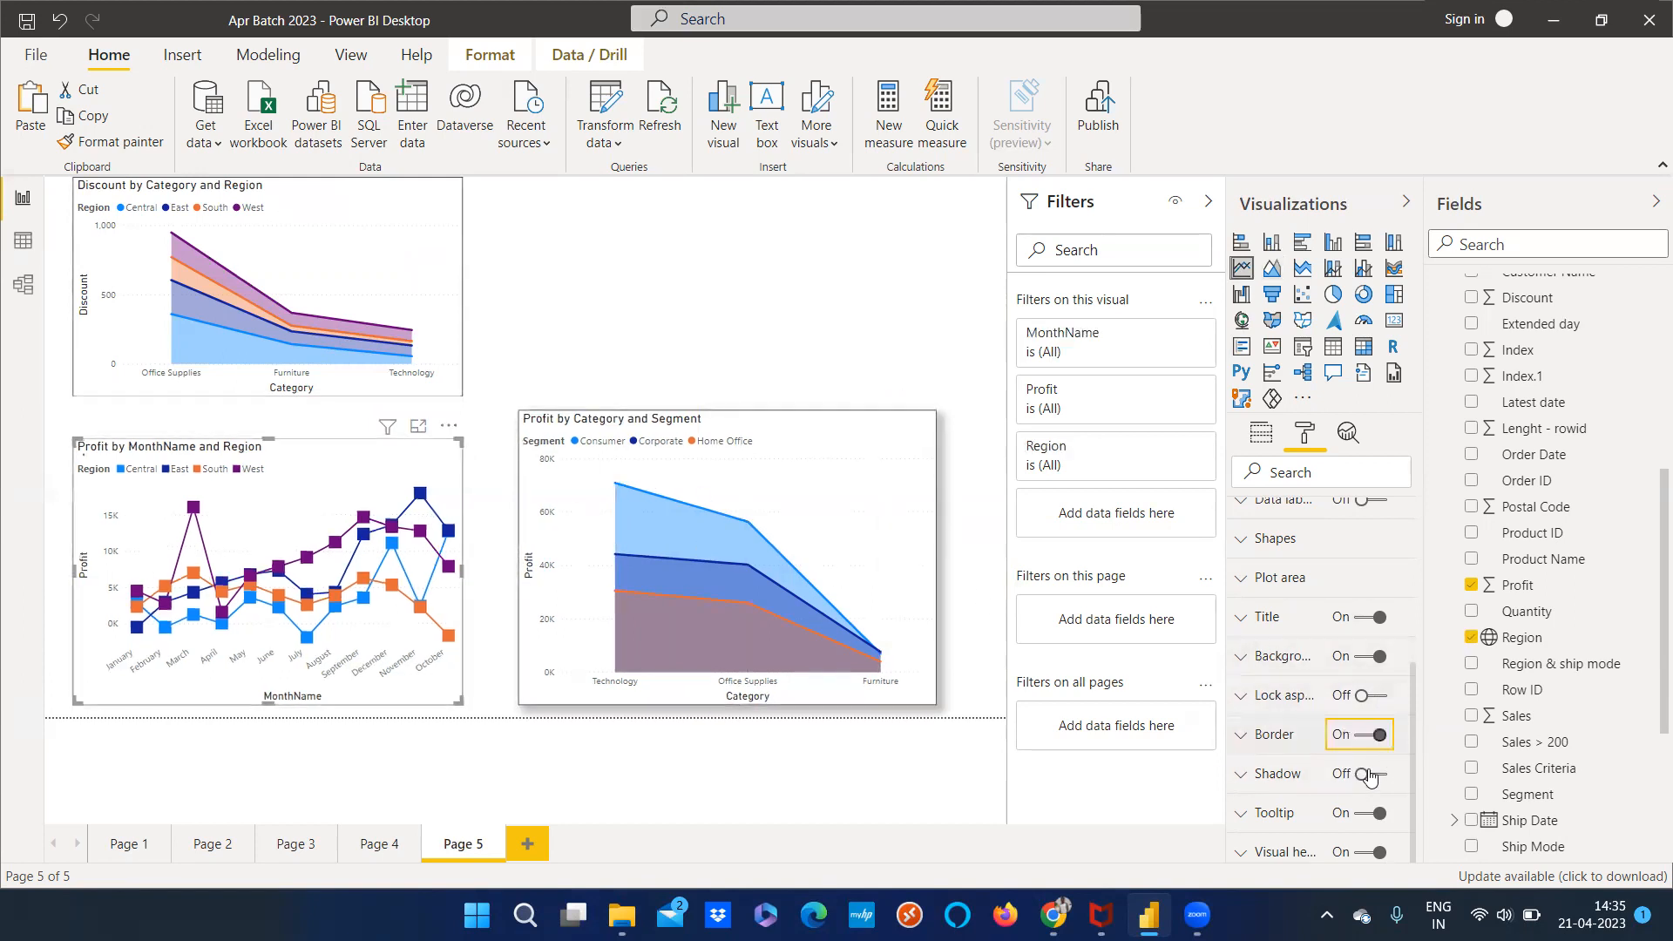
{"action": "left_click", "coordinate": [667, 309]}
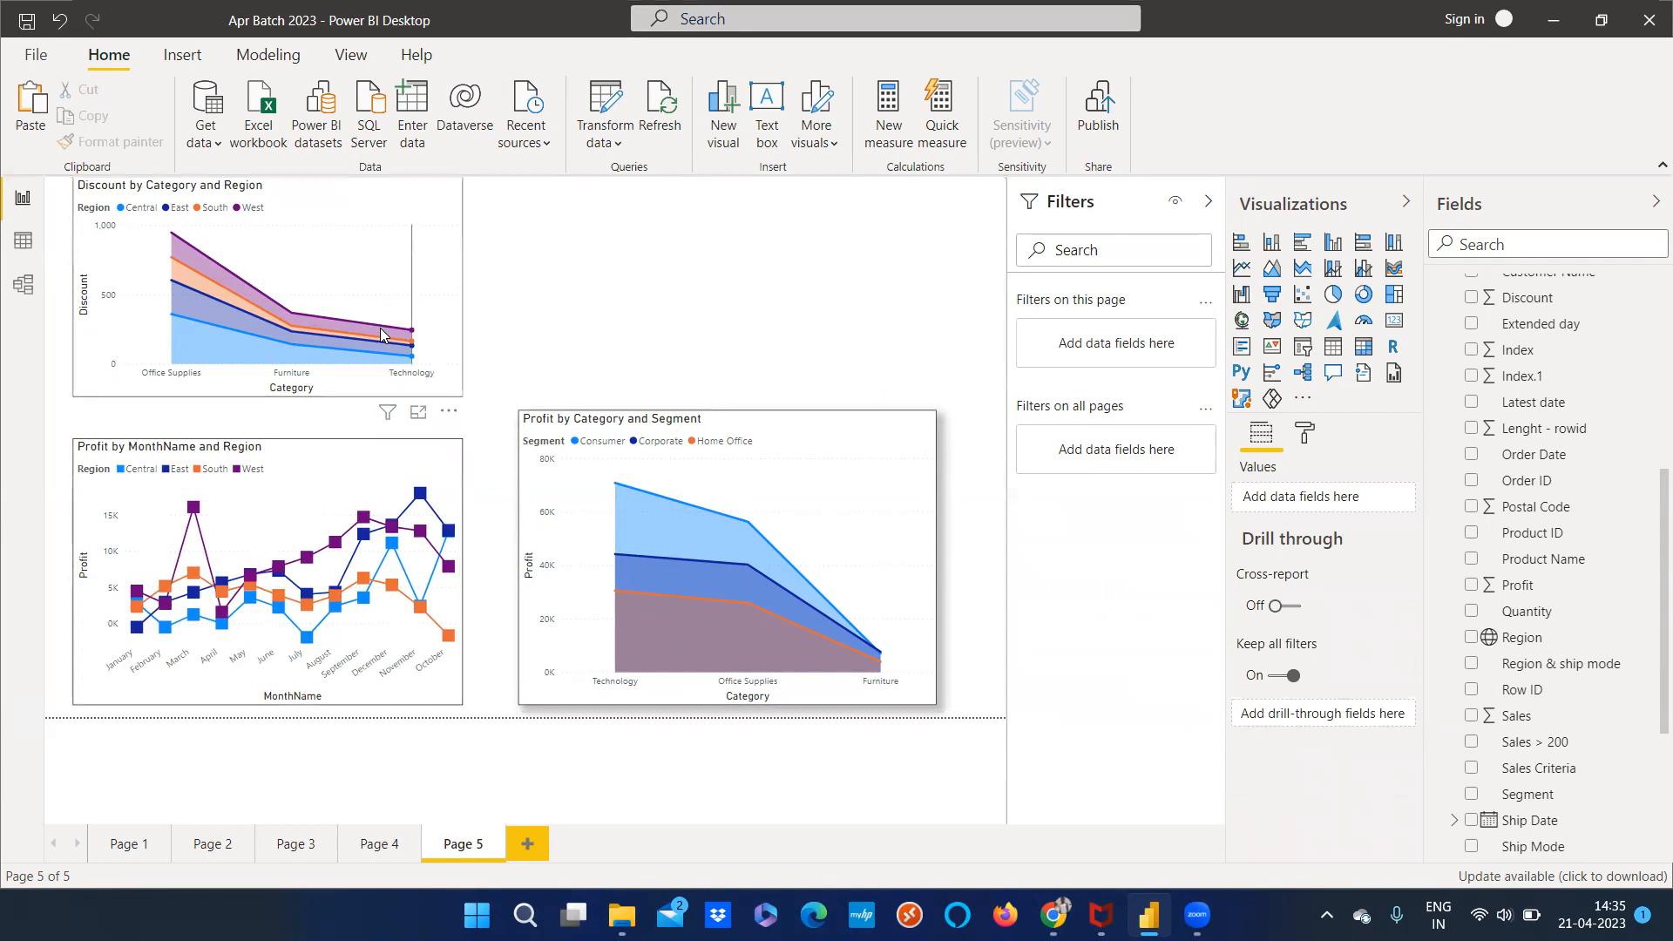
Move the stacked area chart down close to the line chart, and shift and shorten the area chart to line up beside the line chart
{"action": "left_click_drag", "start_coordinate": [380, 329], "coordinate": [380, 345]}
{"action": "left_click_drag", "start_coordinate": [818, 509], "coordinate": [780, 501]}
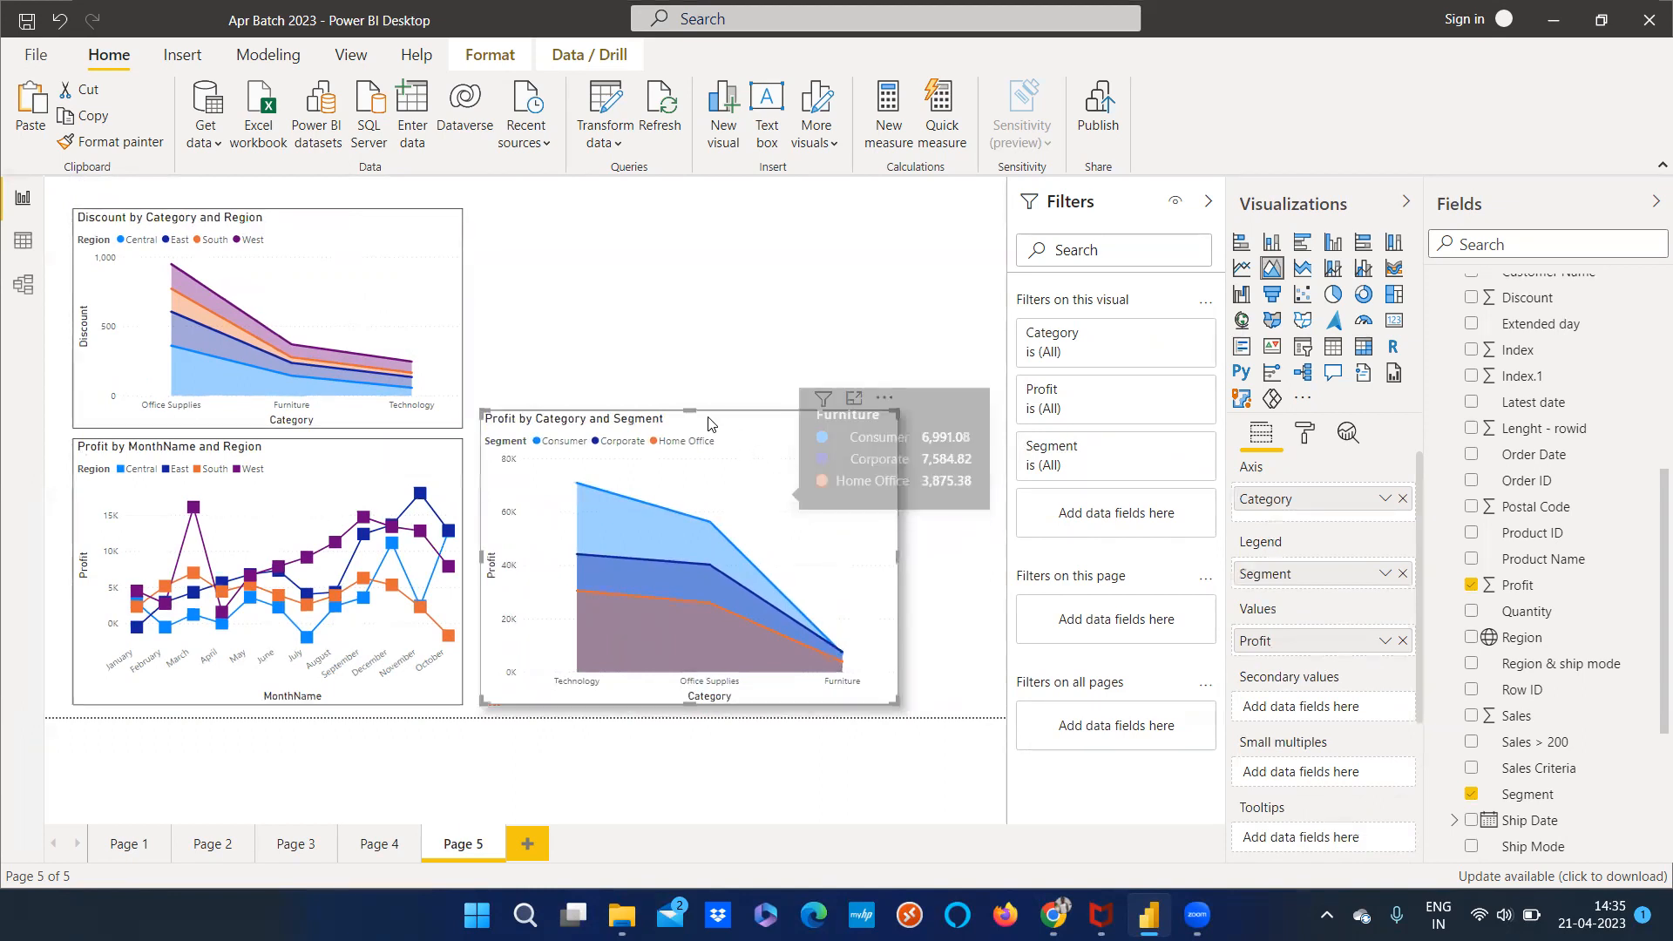
{"action": "left_click_drag", "start_coordinate": [691, 410], "coordinate": [691, 447]}
{"action": "left_click", "coordinate": [626, 347]}
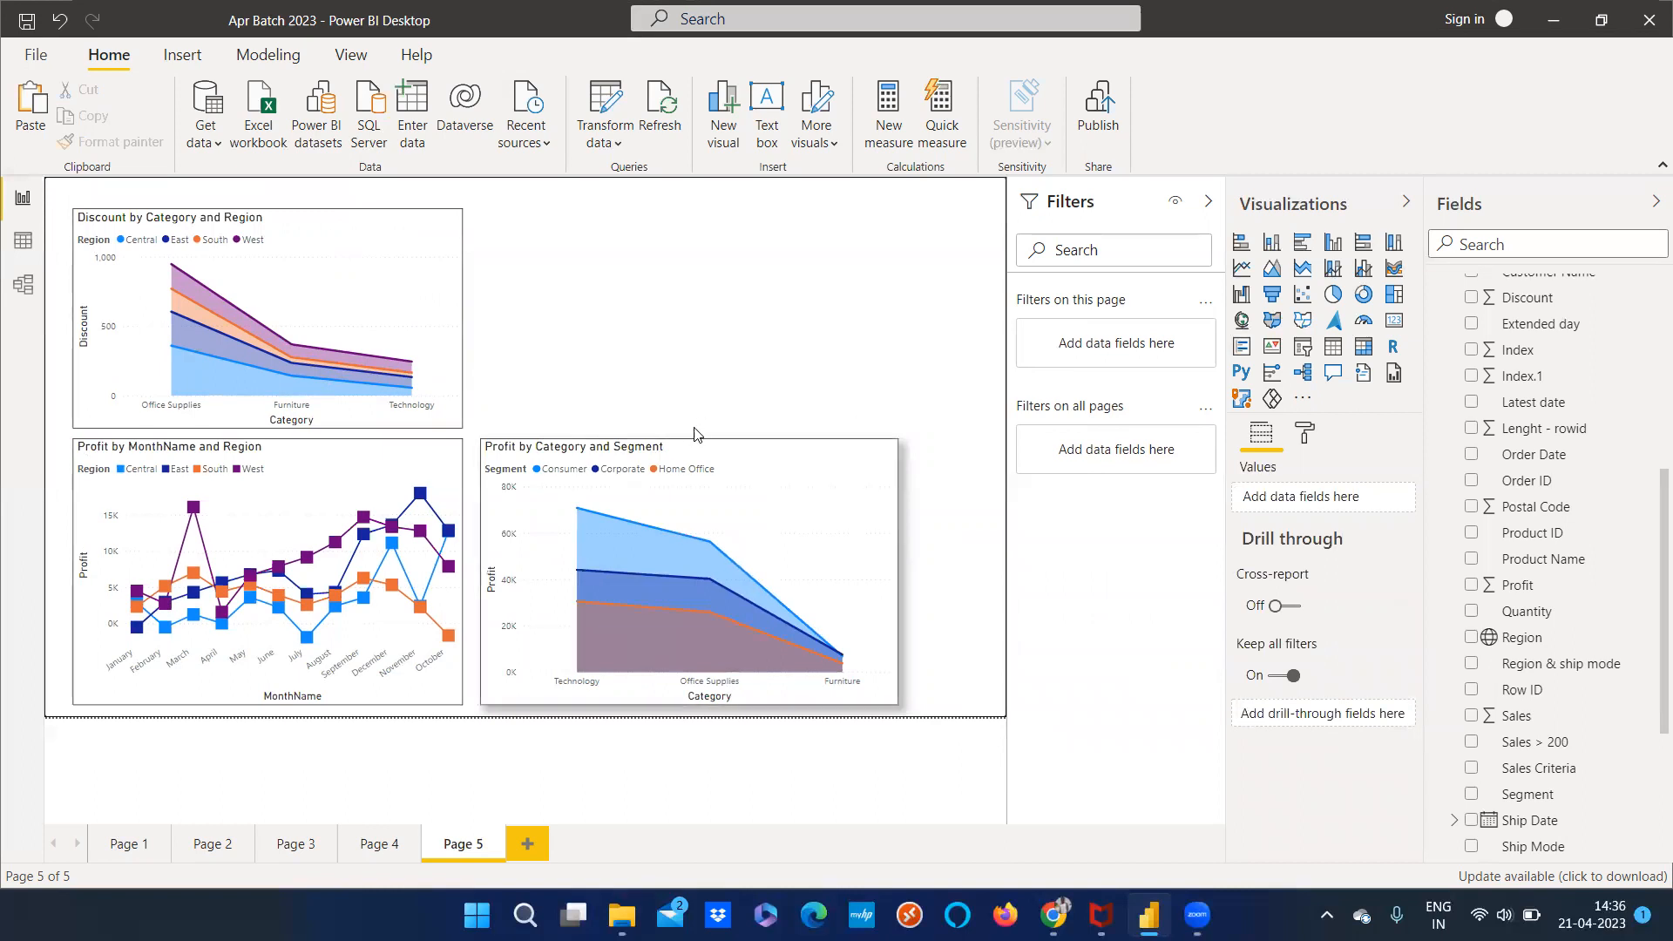
{"action": "mouse_move", "coordinate": [695, 440]}
{"action": "left_mouse_down"}
{"action": "mouse_move", "coordinate": [695, 455]}
{"action": "mouse_move", "coordinate": [695, 438]}
{"action": "left_mouse_up"}
{"action": "left_click", "coordinate": [730, 358]}
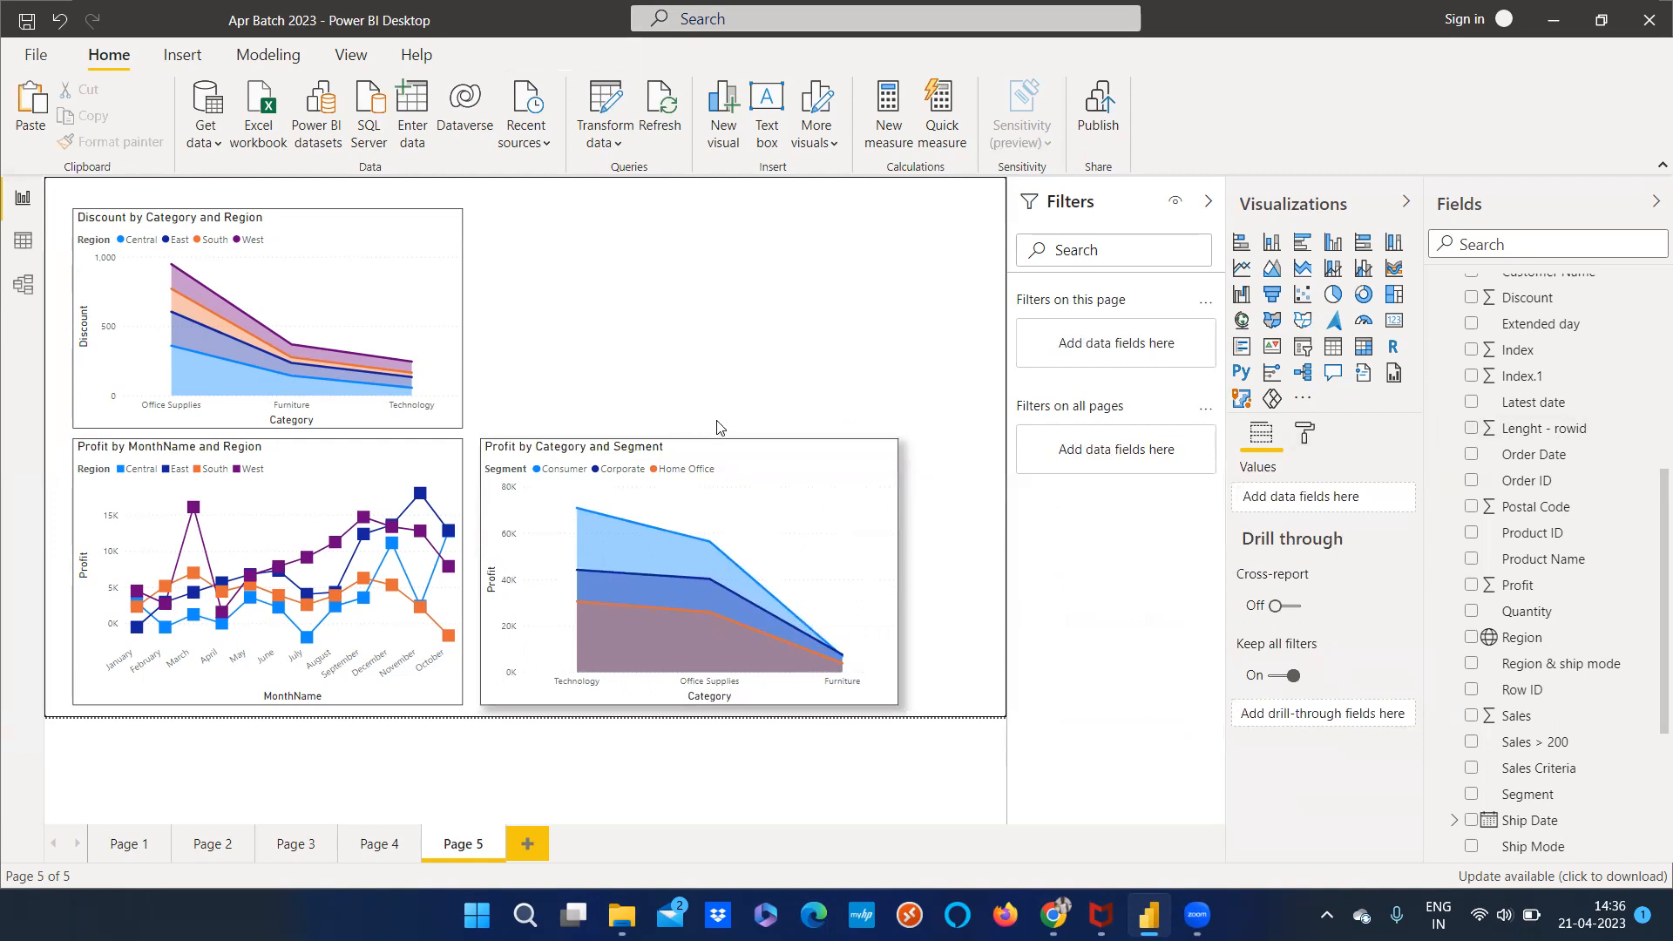
Add a line and stacked column chart above the area chart with Category as shared axis, Sales as column values and Profit as line values
{"action": "left_click", "coordinate": [1331, 270]}
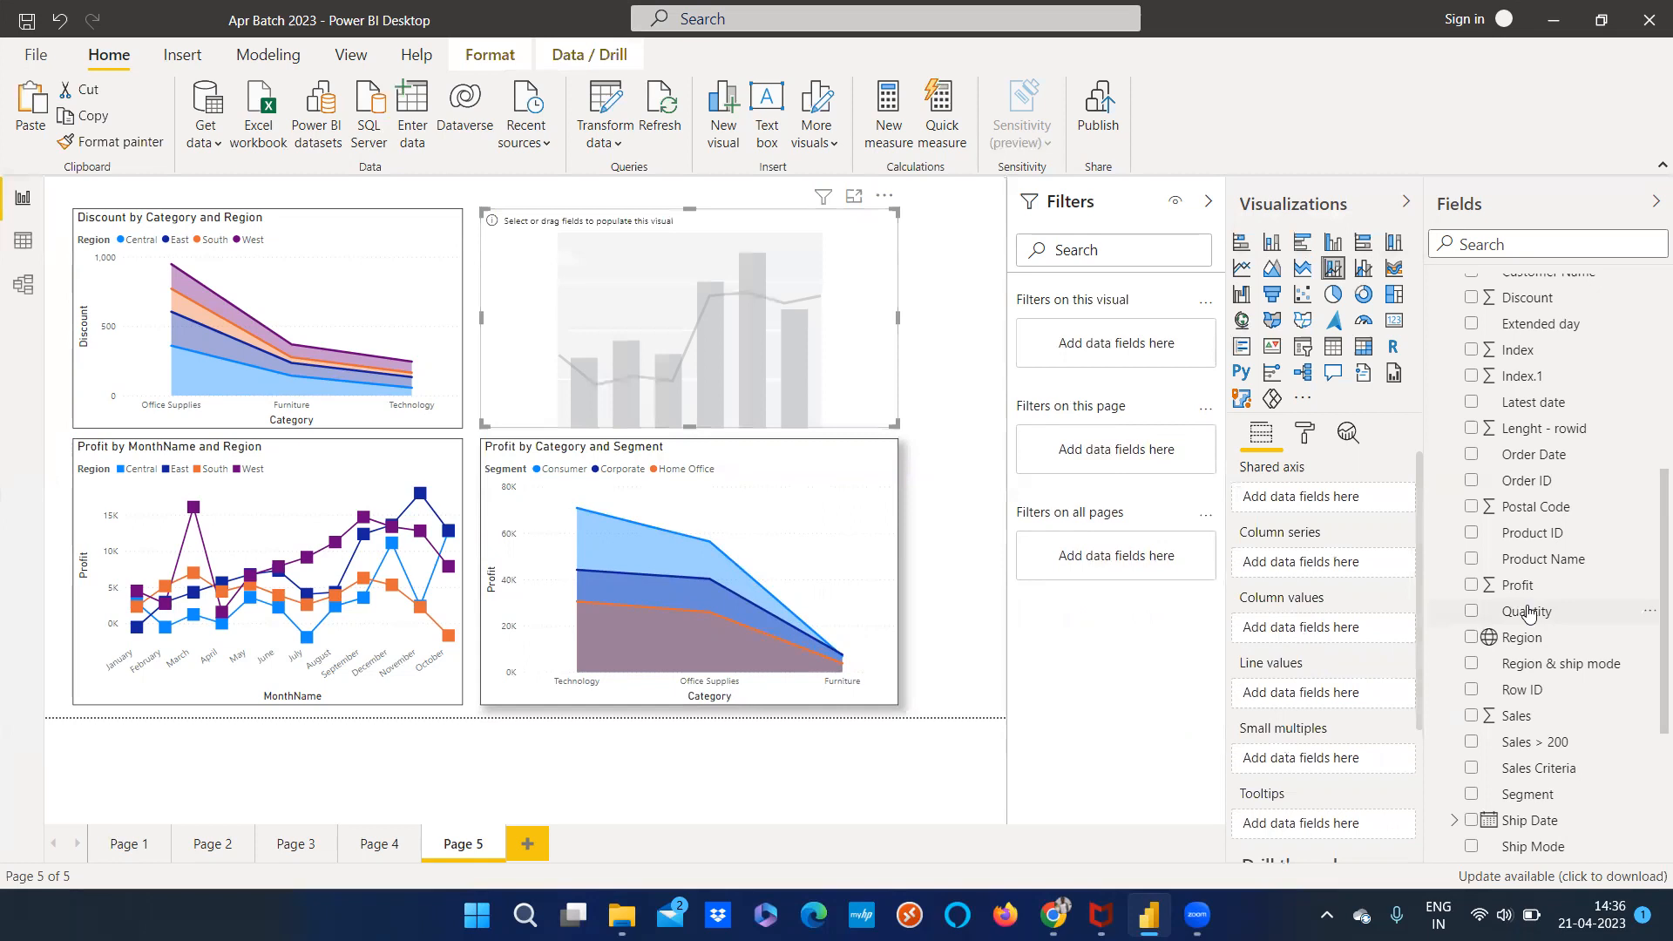
{"action": "left_click_drag", "start_coordinate": [1518, 587], "coordinate": [1340, 698]}
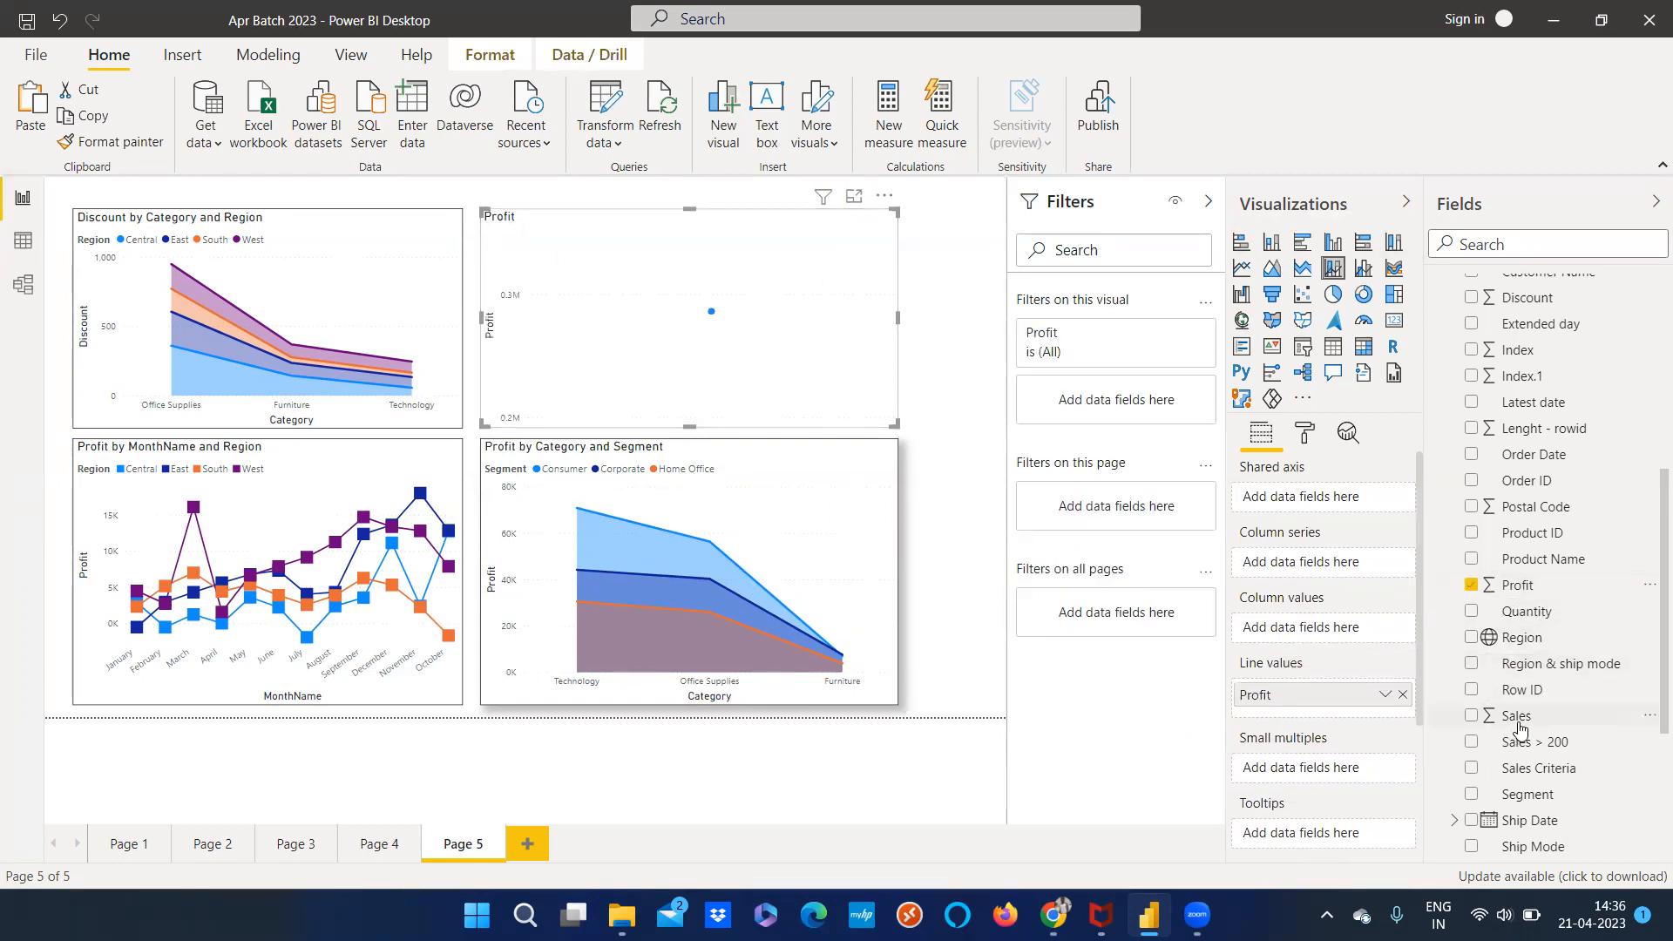
{"action": "left_click_drag", "start_coordinate": [1318, 636], "coordinate": [1318, 636]}
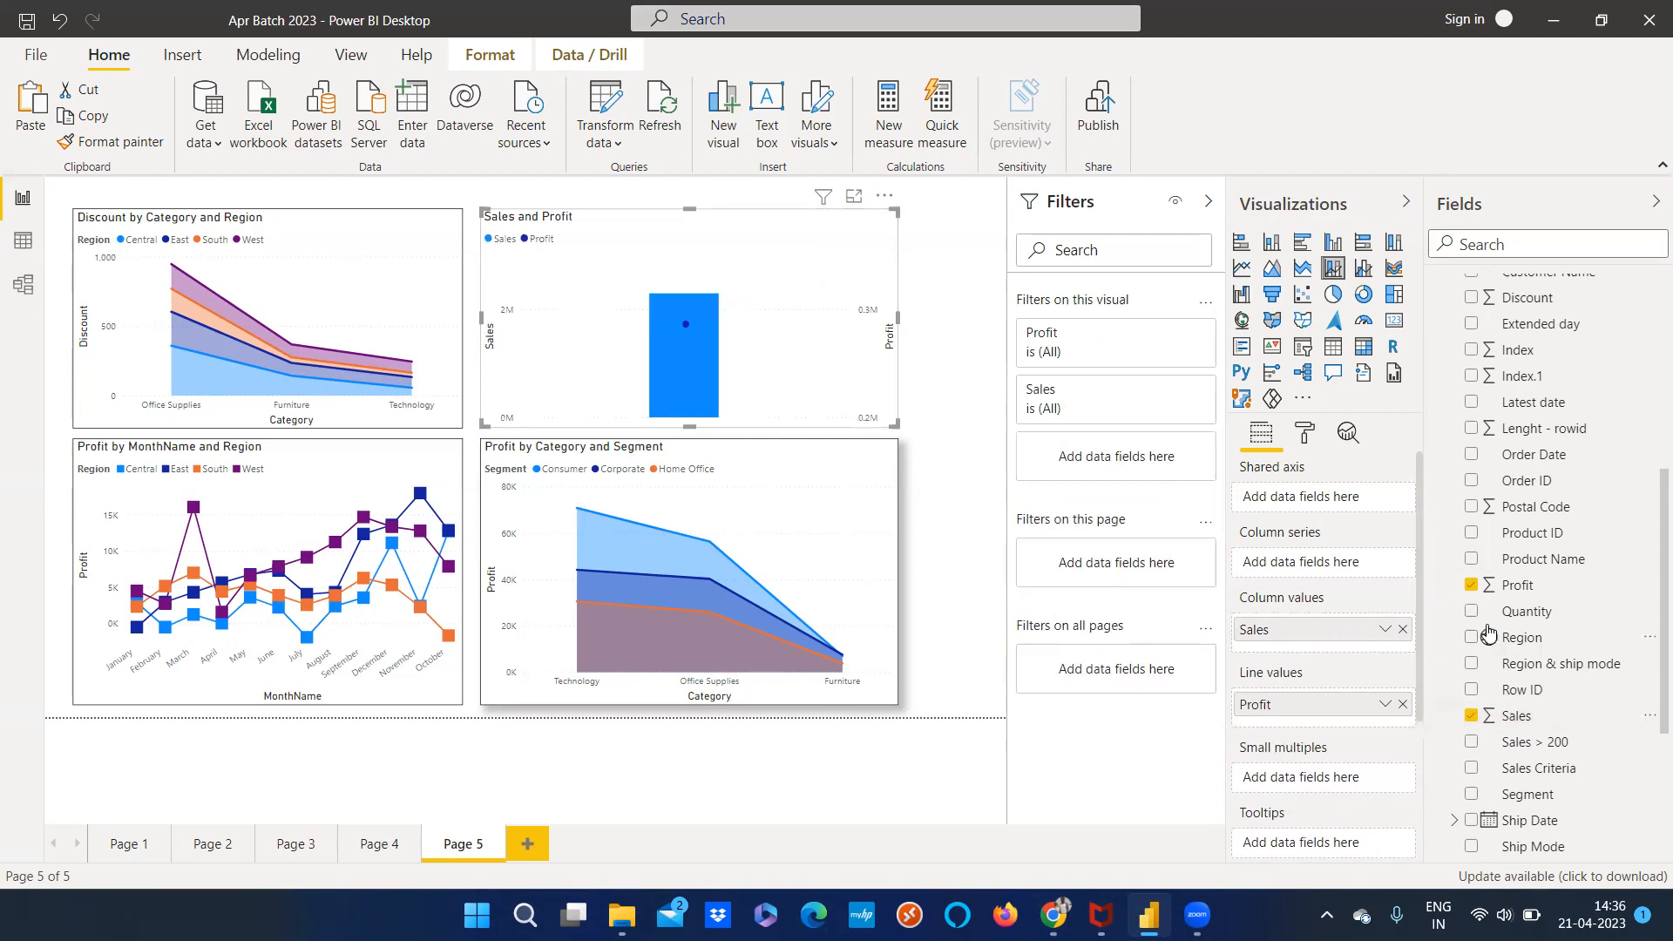
{"action": "scroll", "coordinate": [1565, 728], "scroll_direction": "up", "scroll_amount": 5}
{"action": "left_click_drag", "start_coordinate": [1527, 360], "coordinate": [1316, 501]}
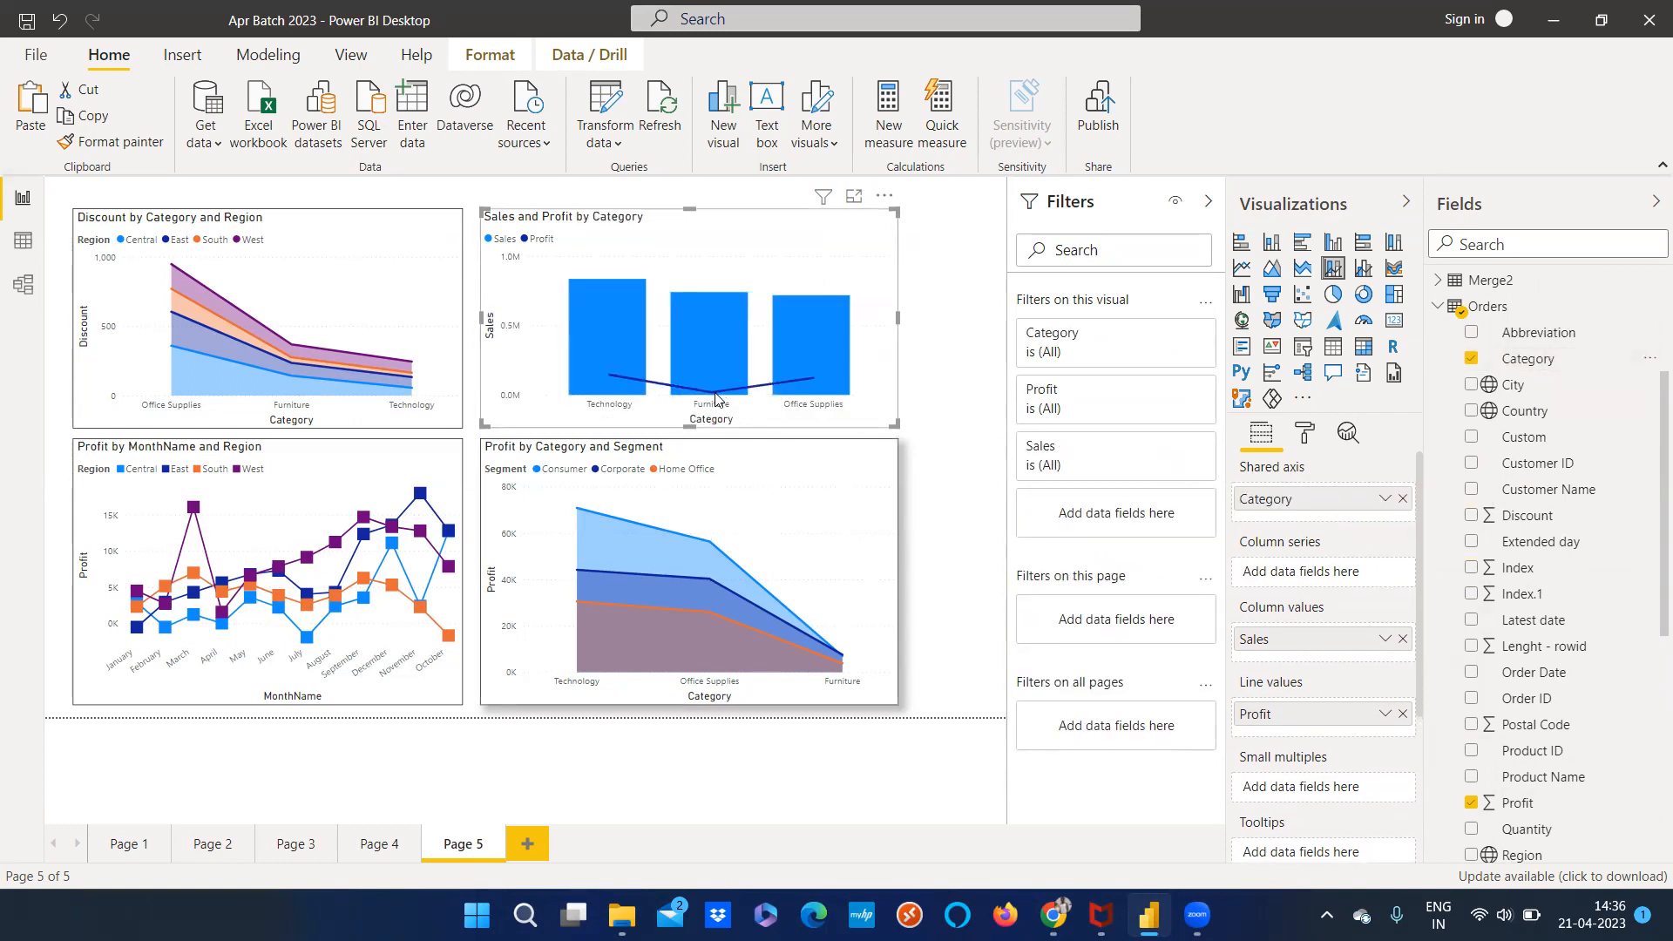
Turn on data labels for the Sales and Profit combo chart
{"action": "mouse_move", "coordinate": [799, 380]}
{"action": "left_click", "coordinate": [1306, 438]}
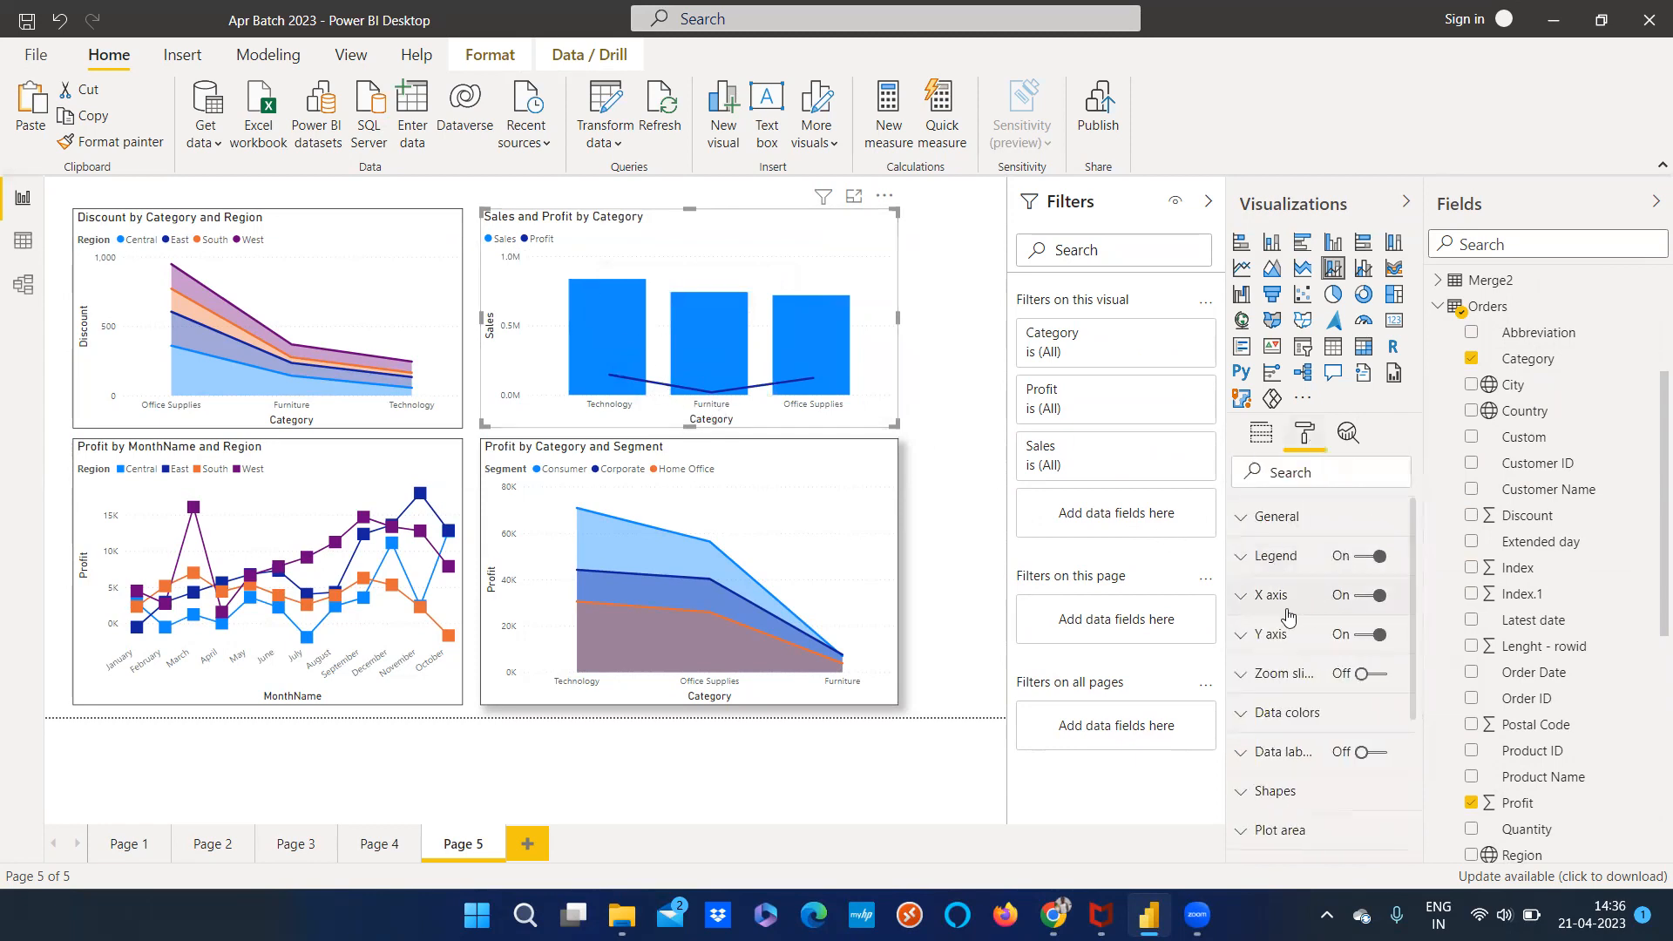
{"action": "left_click", "coordinate": [1383, 755]}
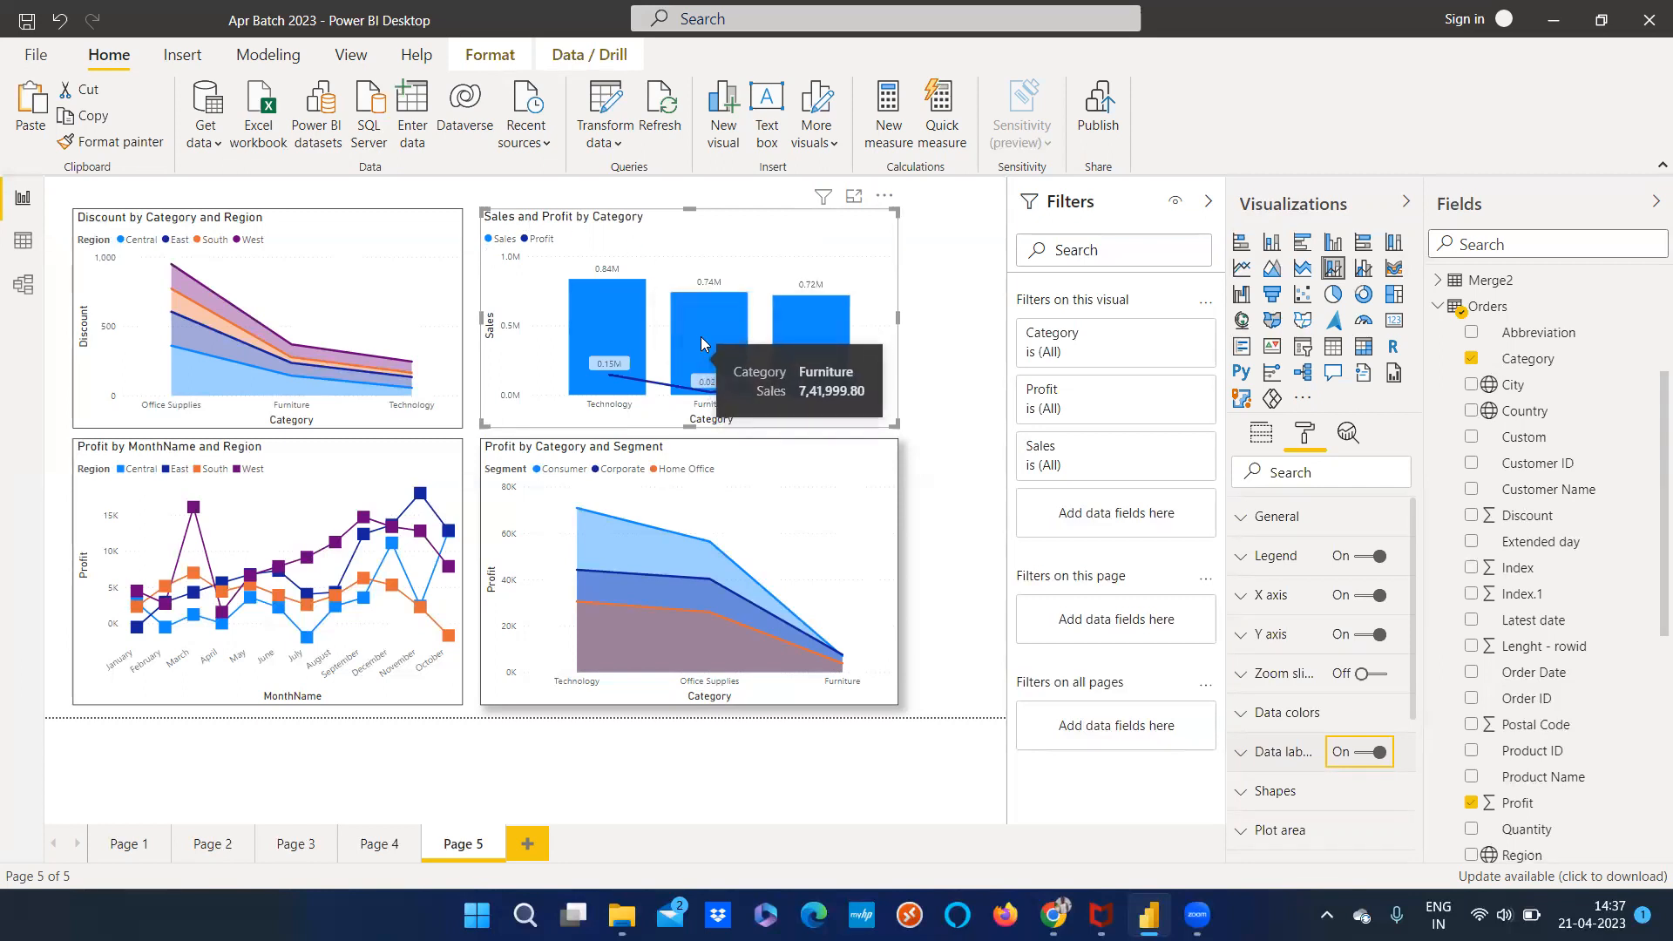
Try the Dashed line style on the combo chart's Profit line, and set the line style to Dotted
{"action": "left_click", "coordinate": [1321, 787]}
{"action": "scroll", "coordinate": [1332, 732], "scroll_direction": "down", "scroll_amount": 4}
{"action": "scroll", "coordinate": [1332, 736], "scroll_direction": "up", "scroll_amount": 2}
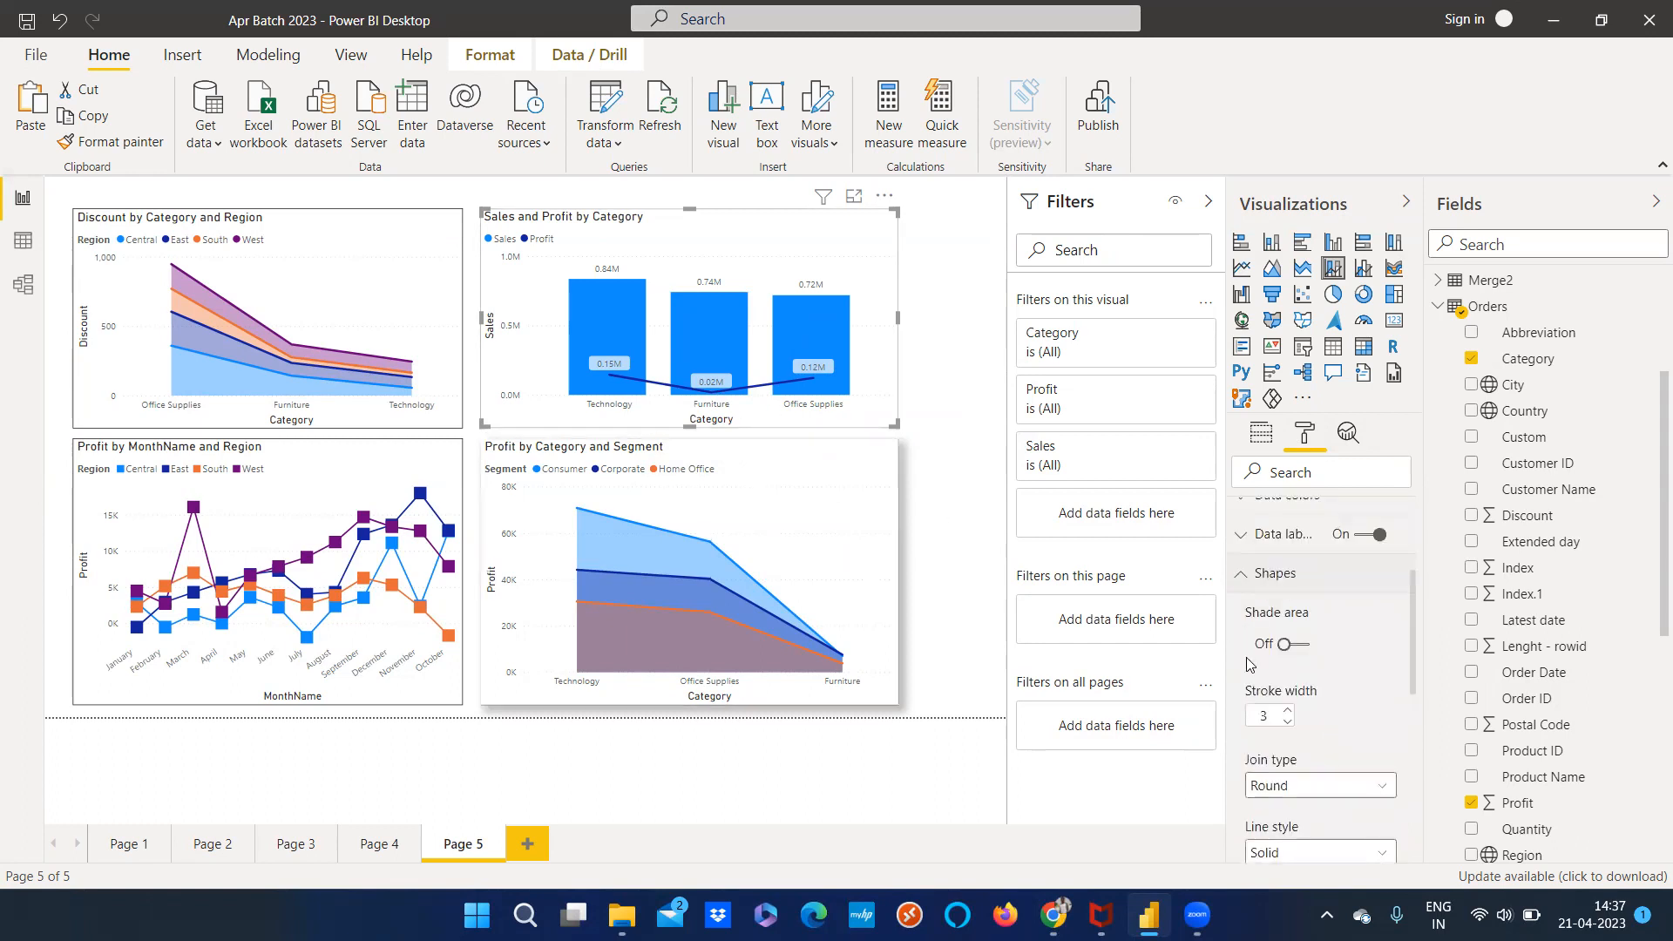
{"action": "scroll", "coordinate": [1250, 666], "scroll_direction": "down", "scroll_amount": 3}
{"action": "left_click", "coordinate": [1308, 636]}
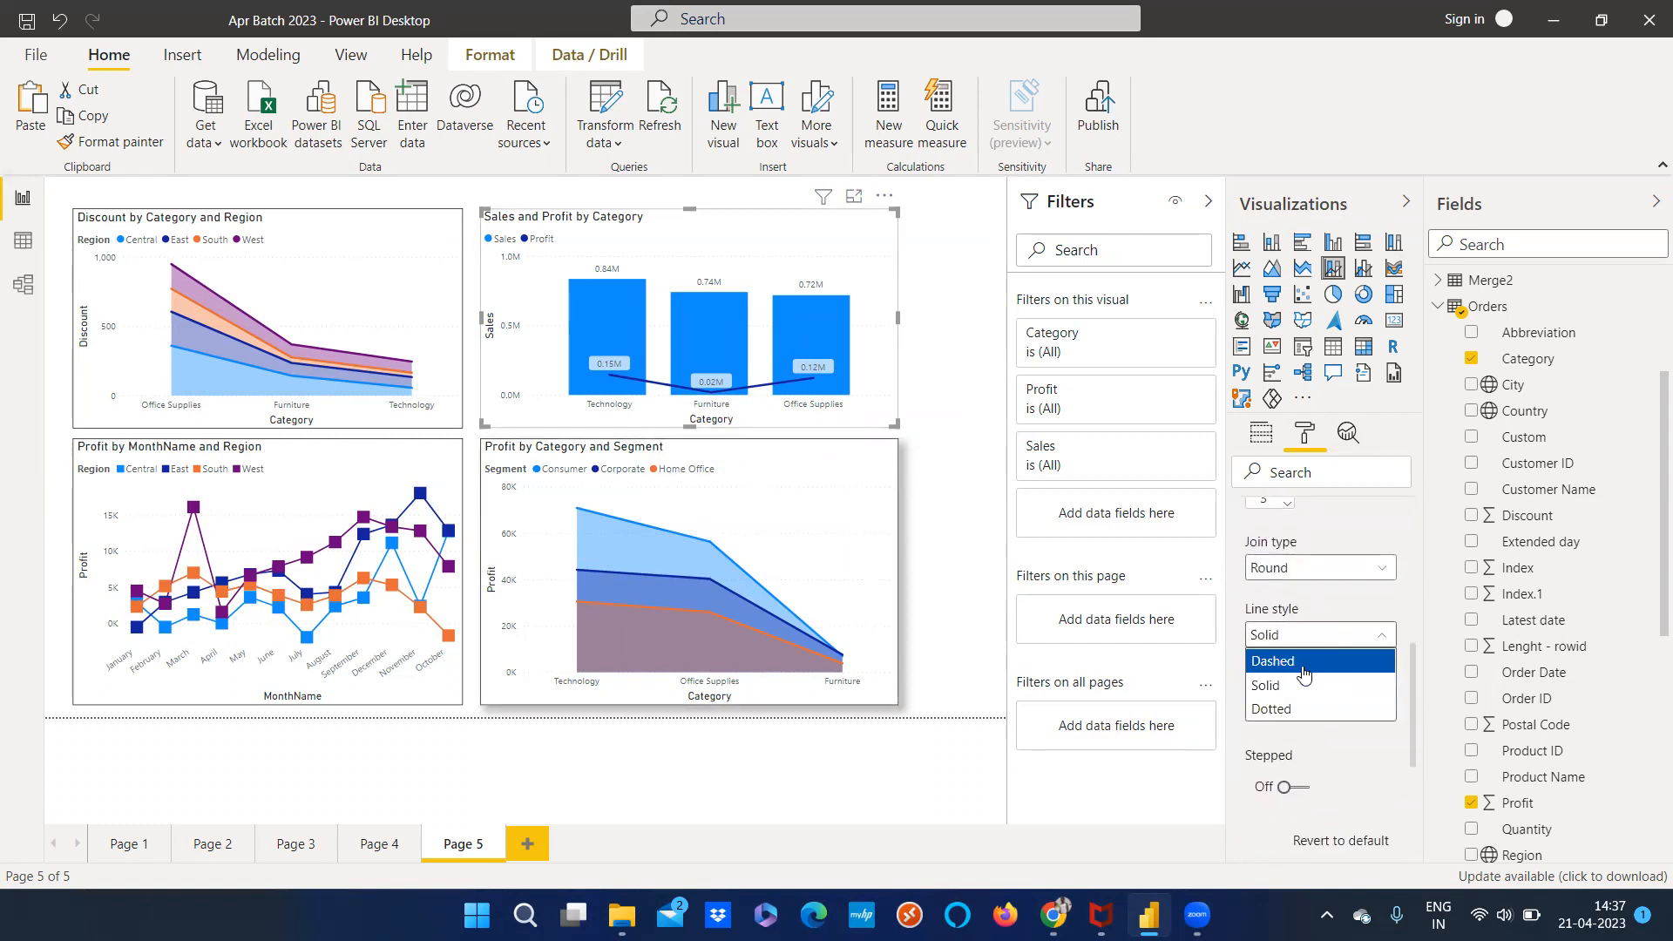
{"action": "left_click", "coordinate": [1304, 671]}
{"action": "left_click", "coordinate": [1325, 635]}
{"action": "left_click", "coordinate": [1323, 710]}
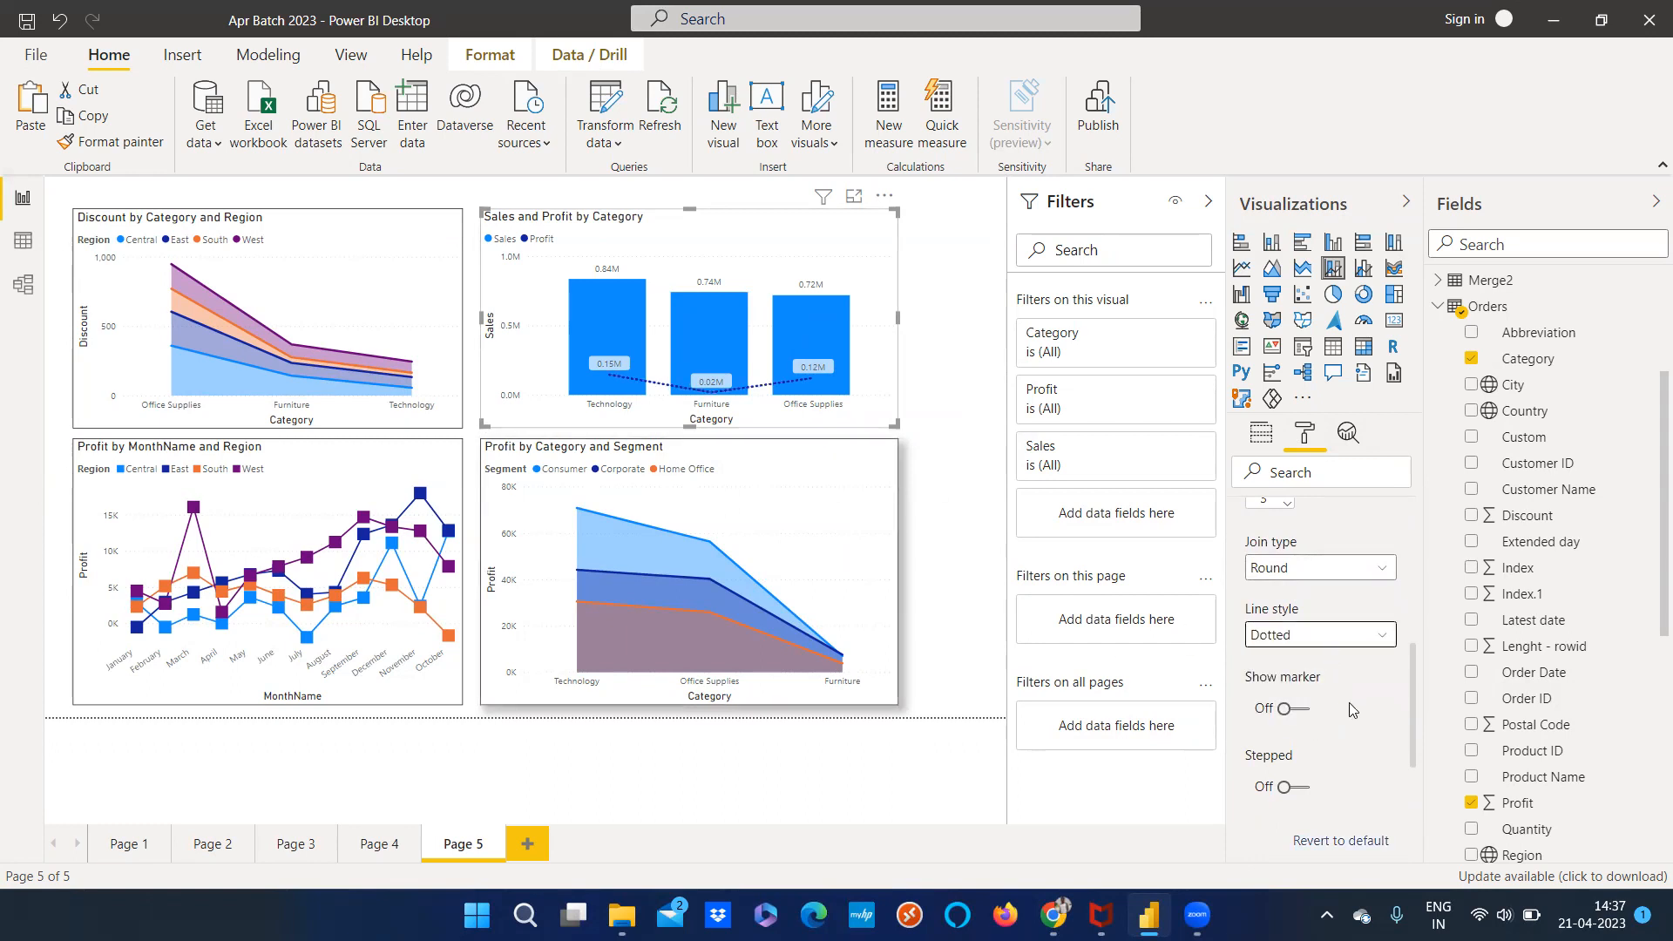
Set the combo chart's line stroke width to 5 and turn on its shade area
{"action": "scroll", "coordinate": [1350, 702], "scroll_direction": "up", "scroll_amount": 3}
{"action": "left_click", "coordinate": [1290, 712]}
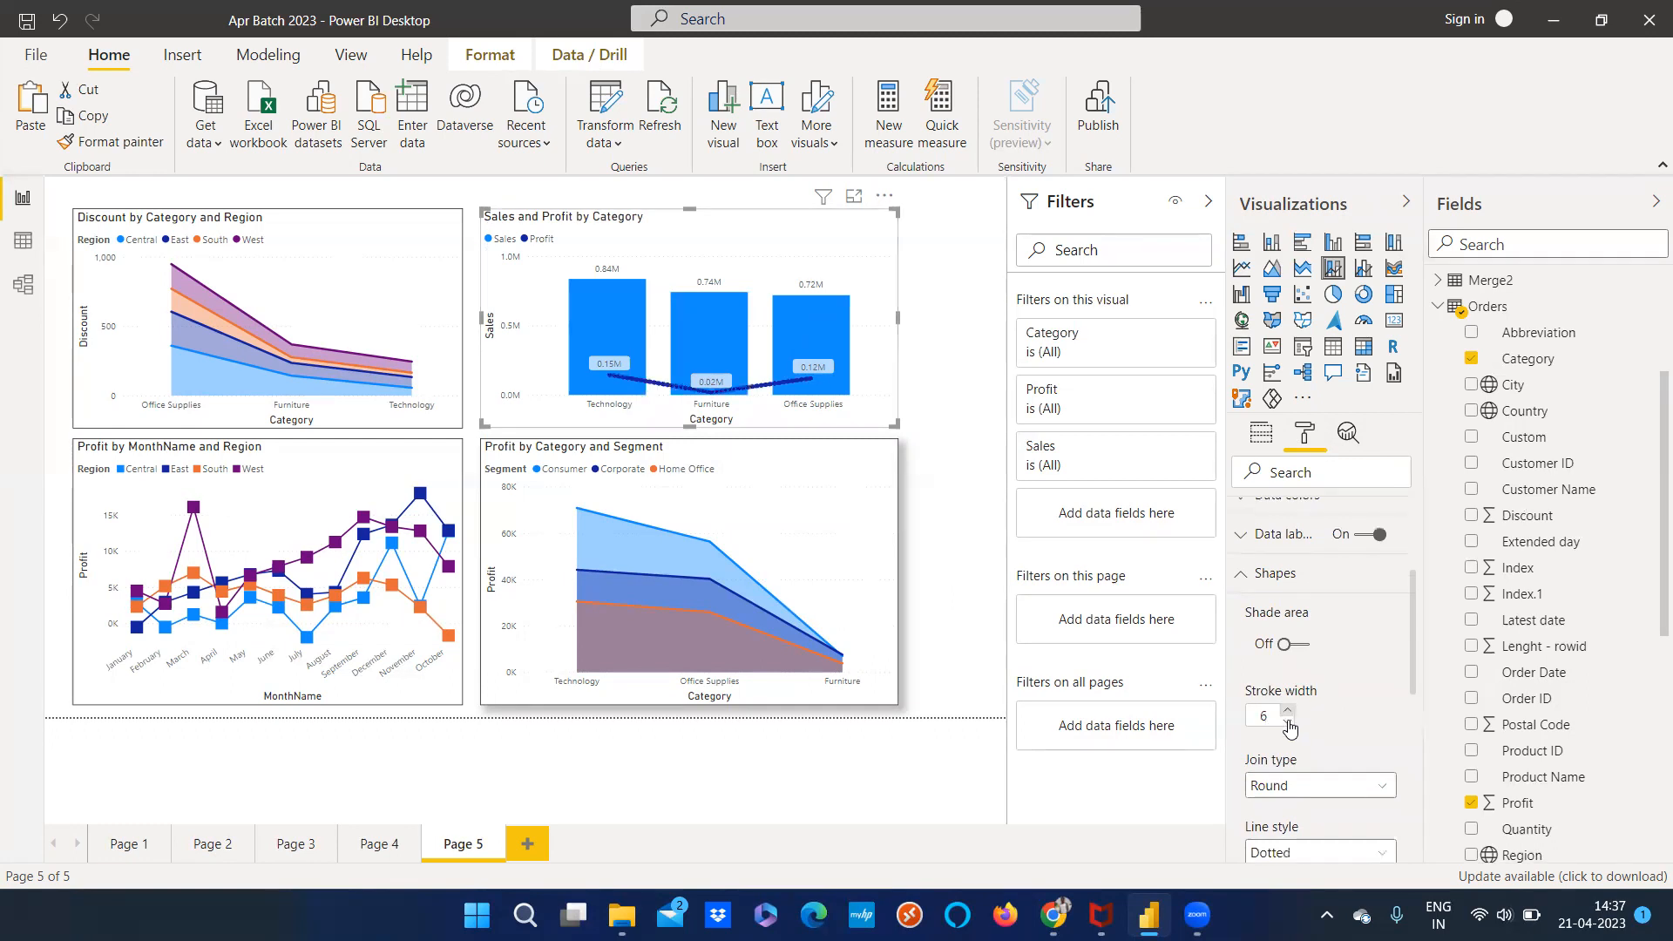
{"action": "left_click", "coordinate": [1286, 723]}
{"action": "left_click", "coordinate": [1283, 642]}
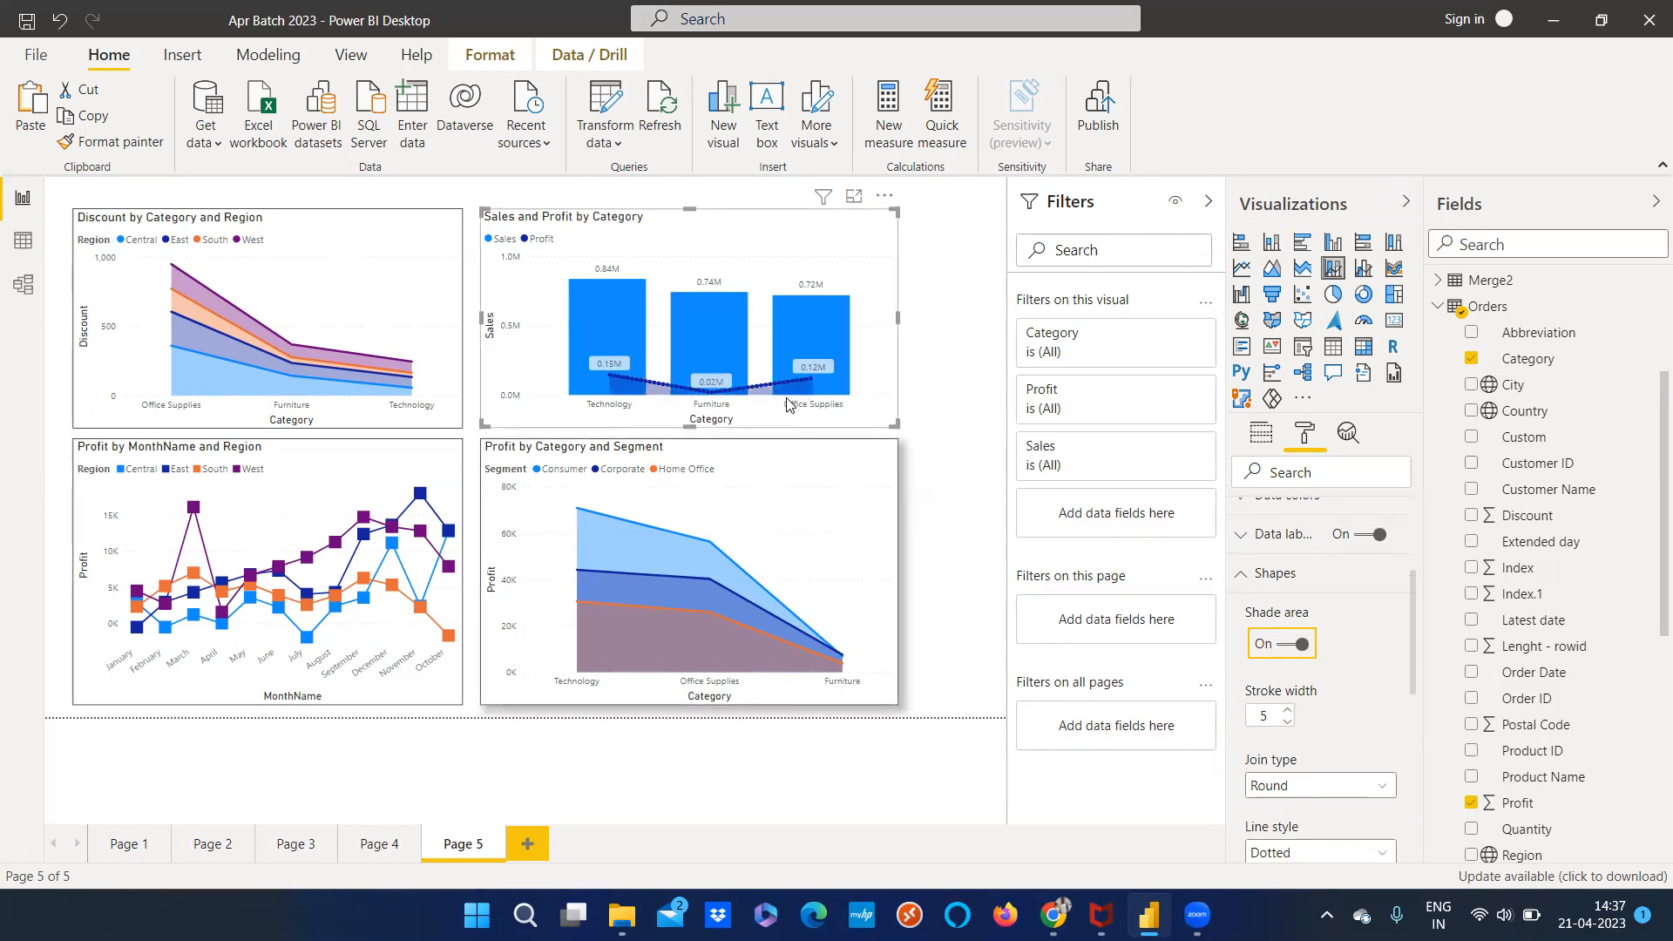
{"action": "left_click", "coordinate": [1260, 577]}
{"action": "scroll", "coordinate": [1349, 751], "scroll_direction": "down", "scroll_amount": 1}
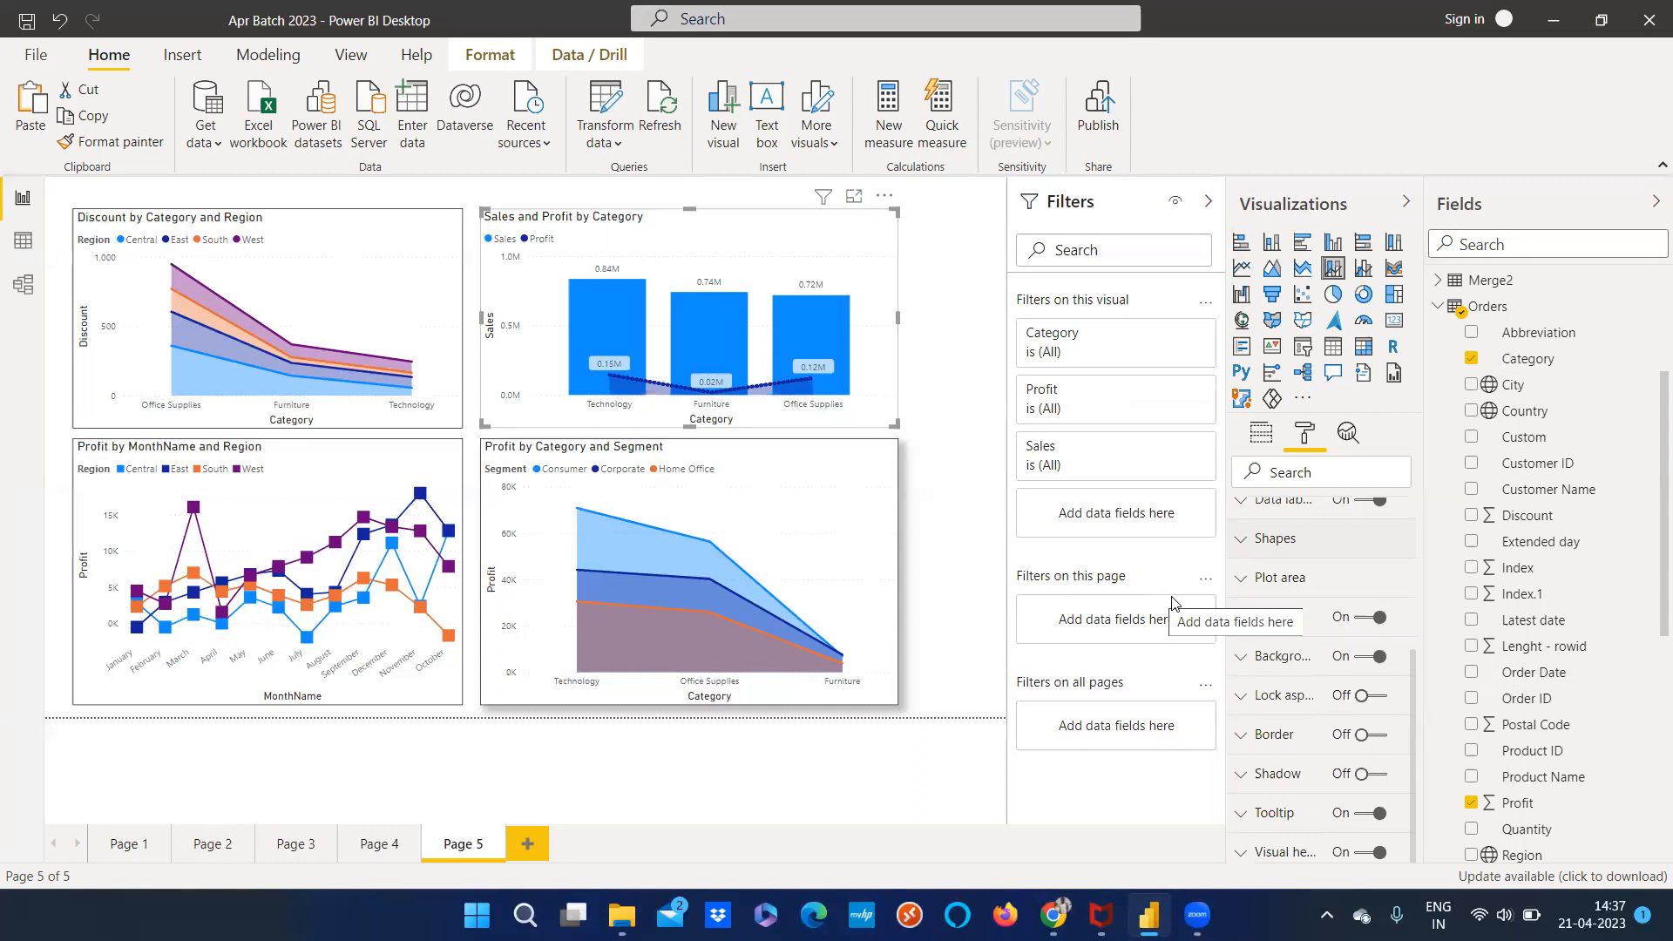
Deselect the combo chart and add a new blank report page after Page 5
{"action": "left_click", "coordinate": [659, 789]}
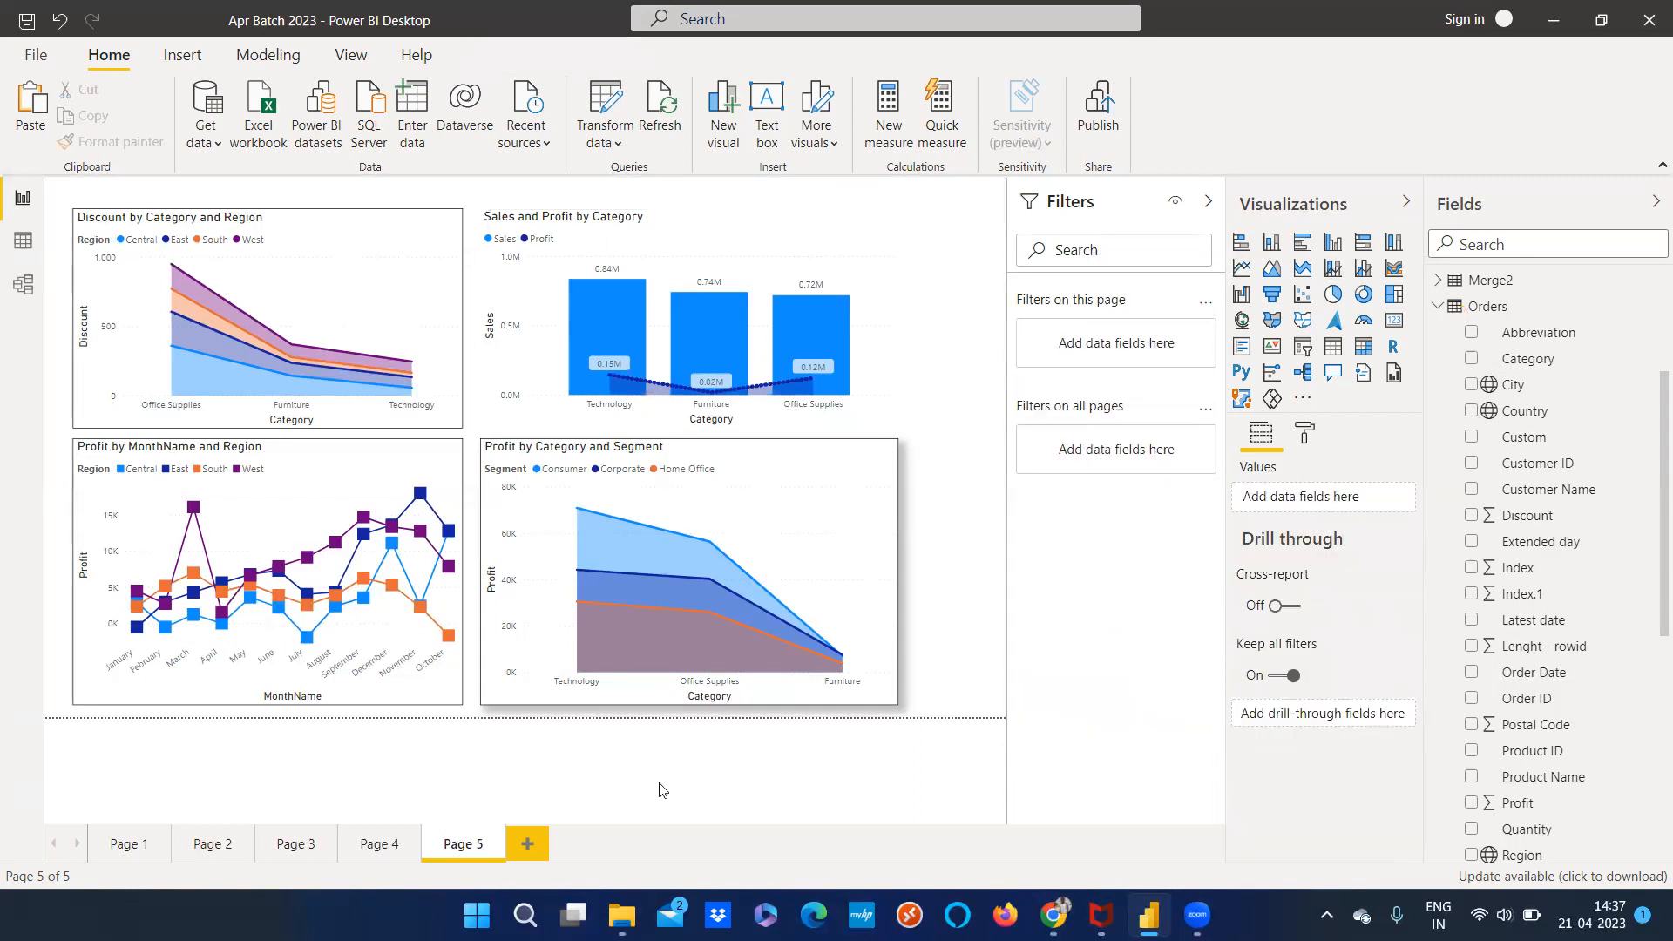
{"action": "left_click", "coordinate": [526, 844]}
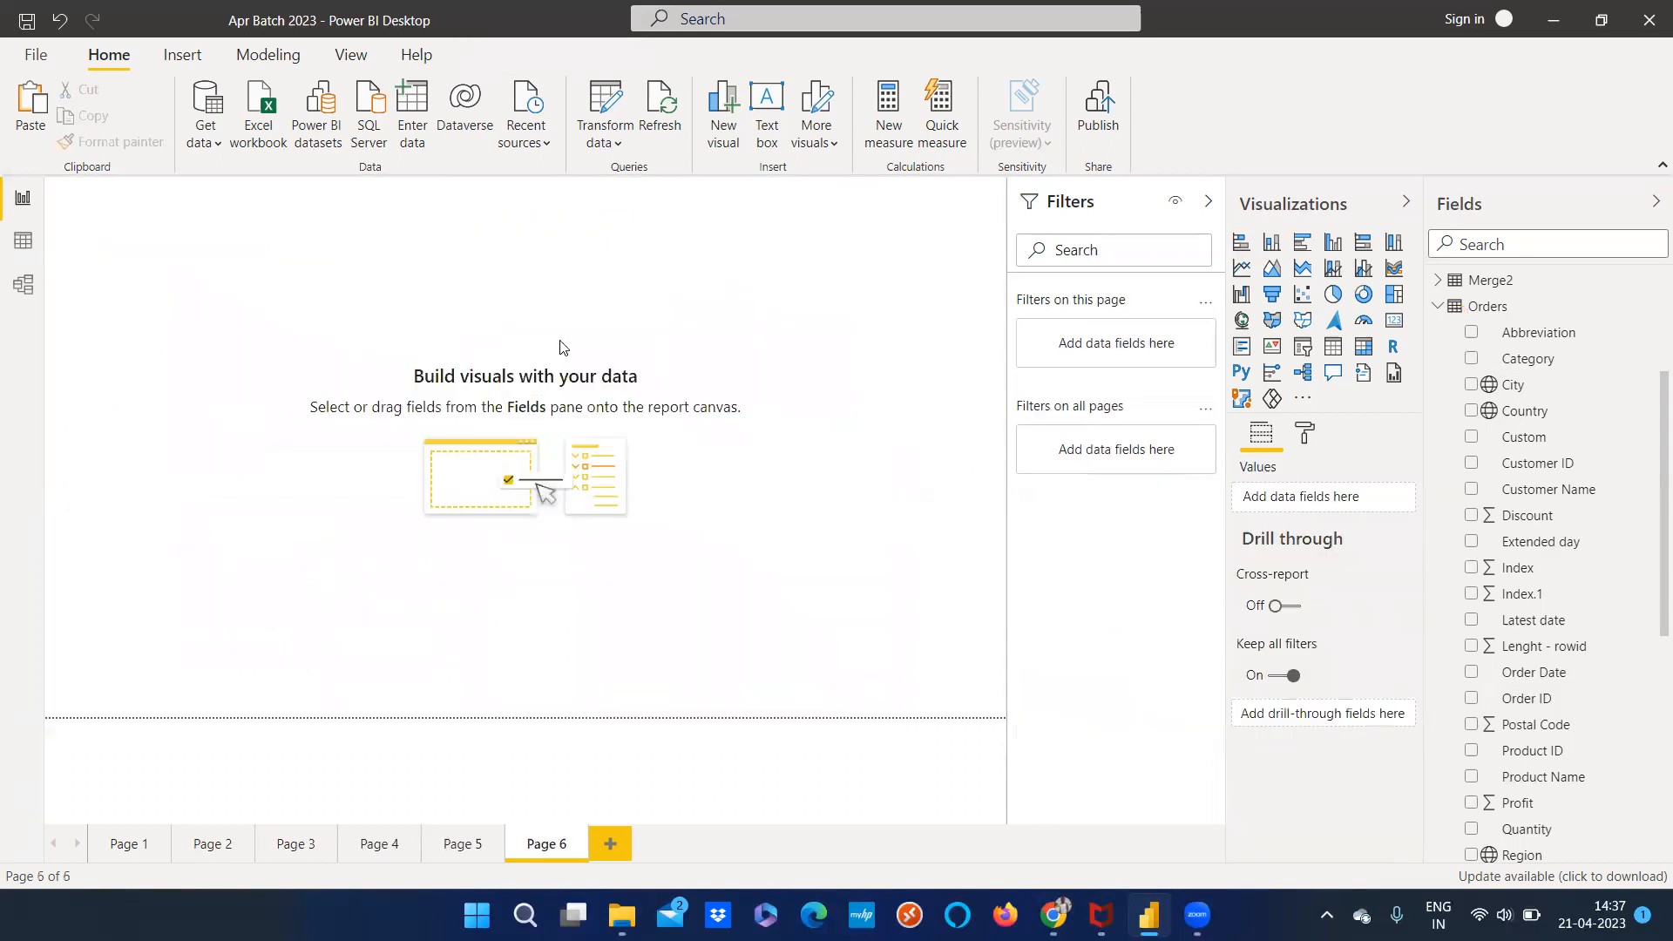
Add a blank ribbon chart to Page 6, place it in the lower-left area of the page and widen it
{"action": "left_click", "coordinate": [1394, 268]}
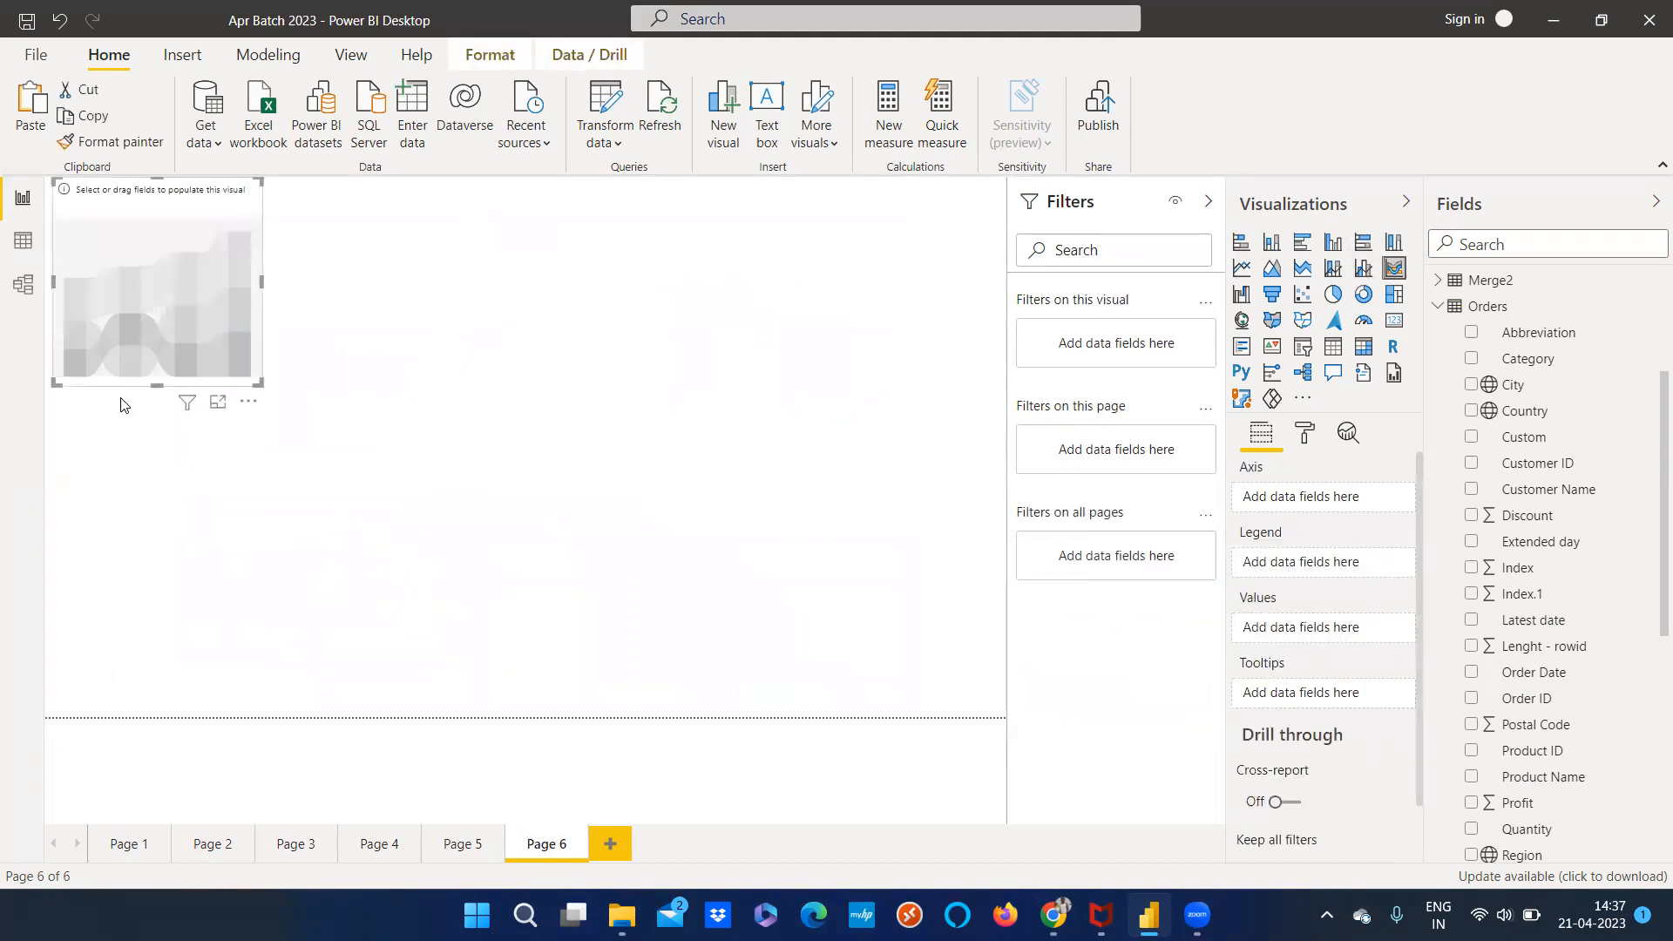
{"action": "left_click_drag", "start_coordinate": [131, 310], "coordinate": [153, 600]}
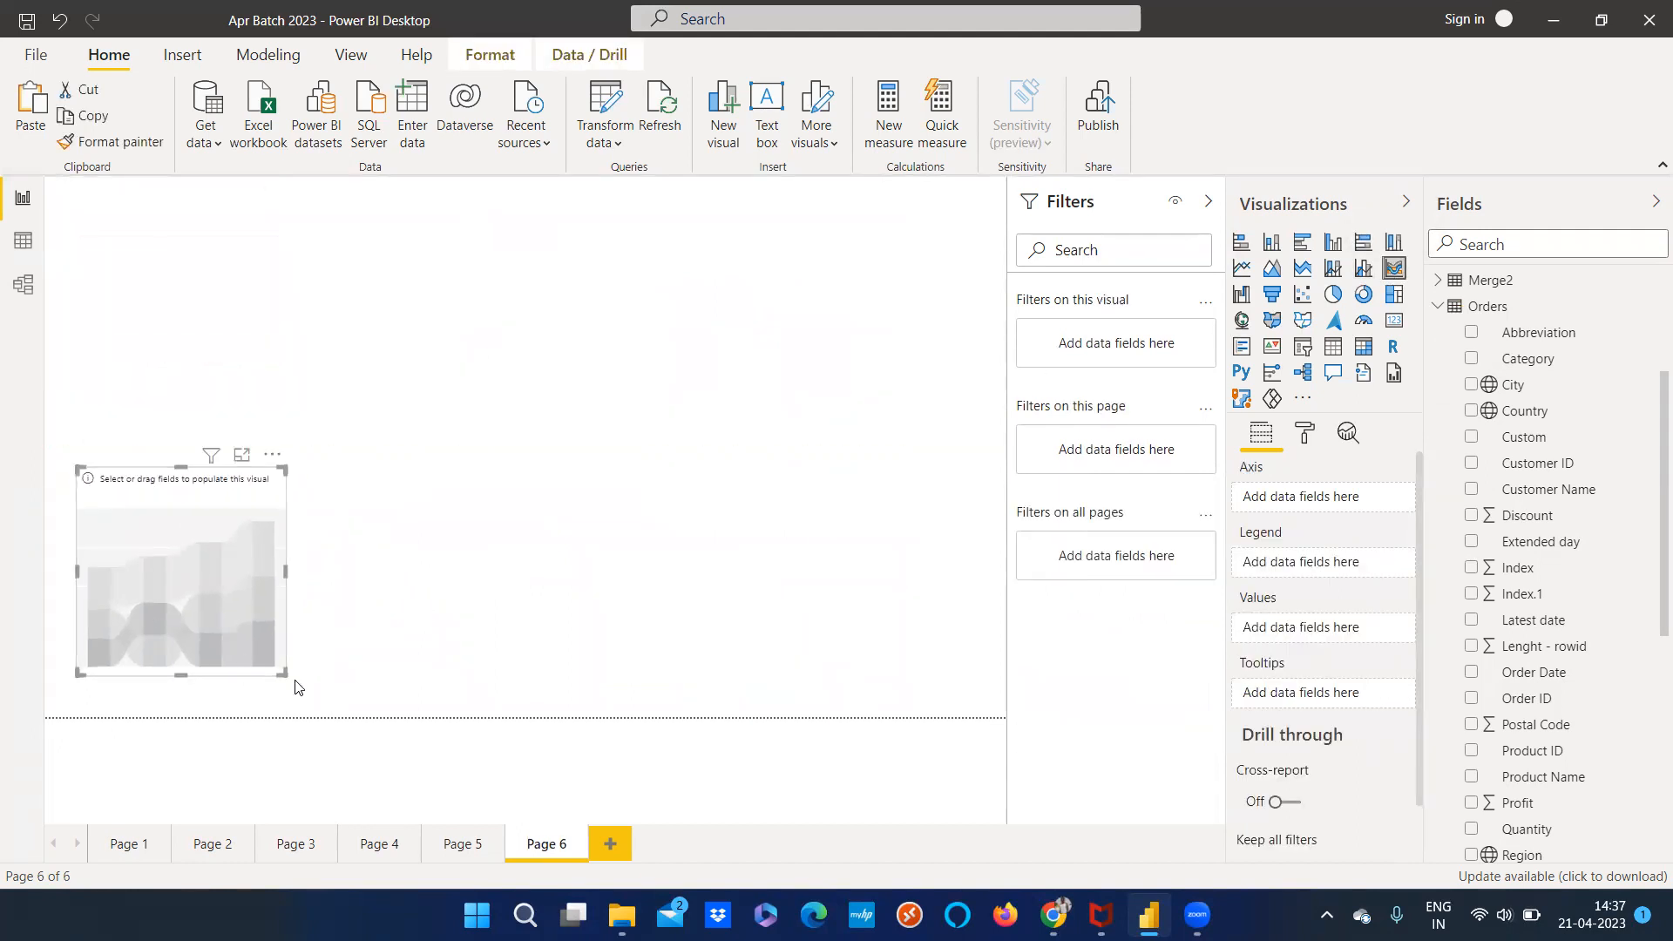
{"action": "left_click_drag", "start_coordinate": [284, 674], "coordinate": [584, 702]}
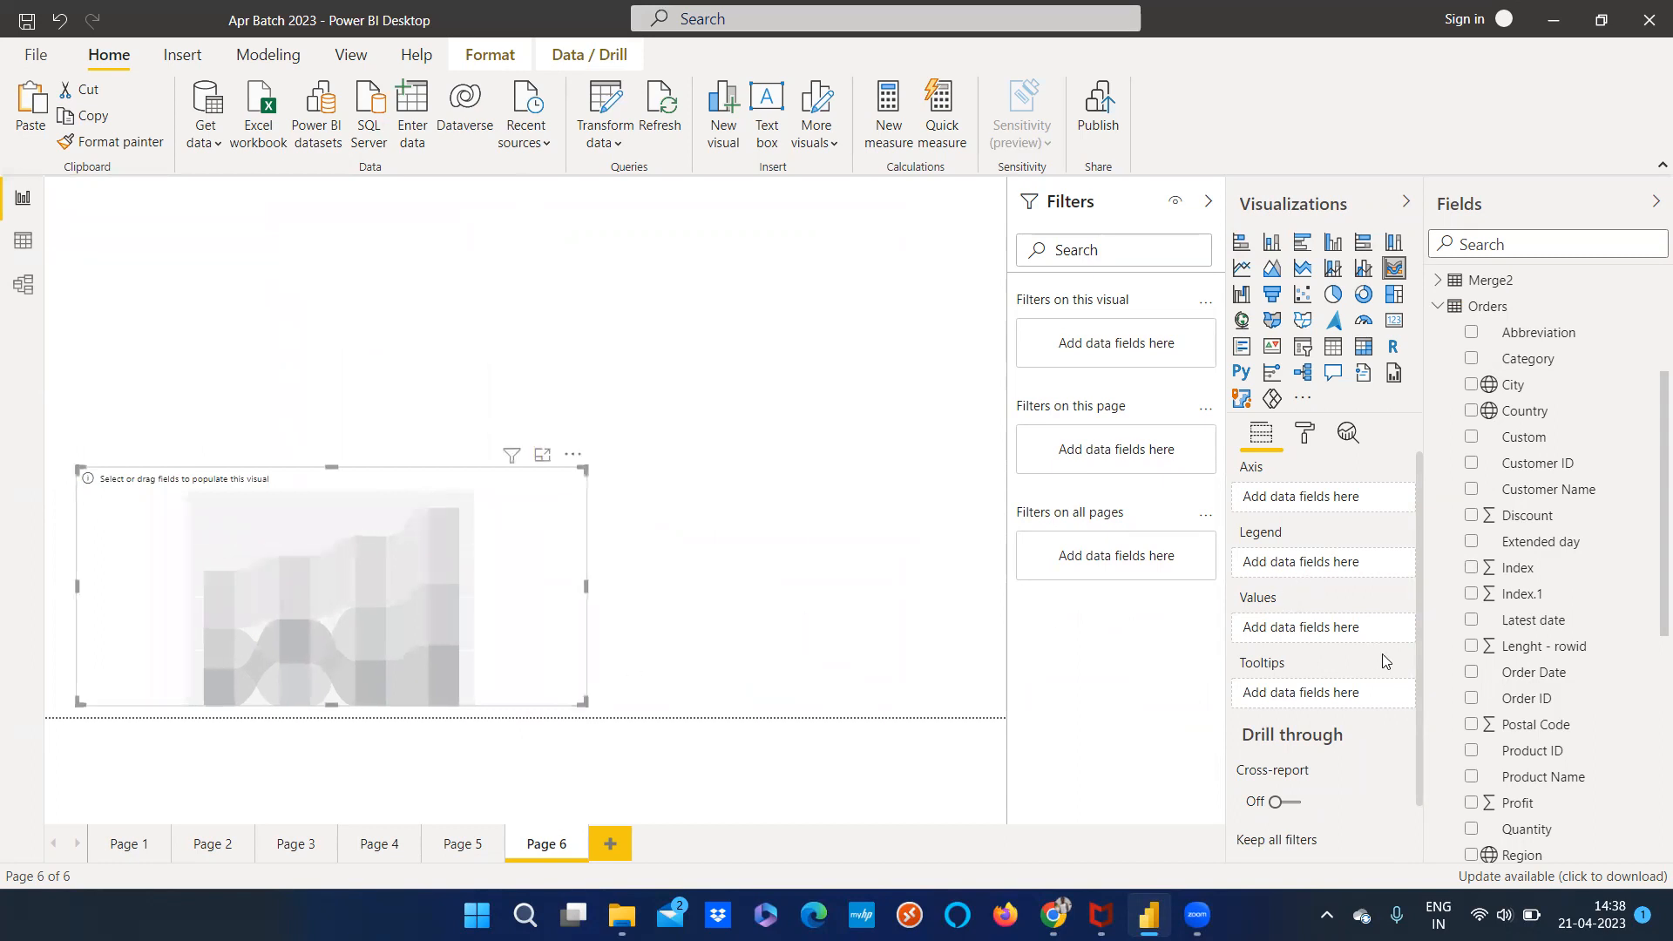
Fill the ribbon chart with Category as axis, Profit as values and Region as legend
{"action": "left_click_drag", "start_coordinate": [1547, 359], "coordinate": [1325, 501]}
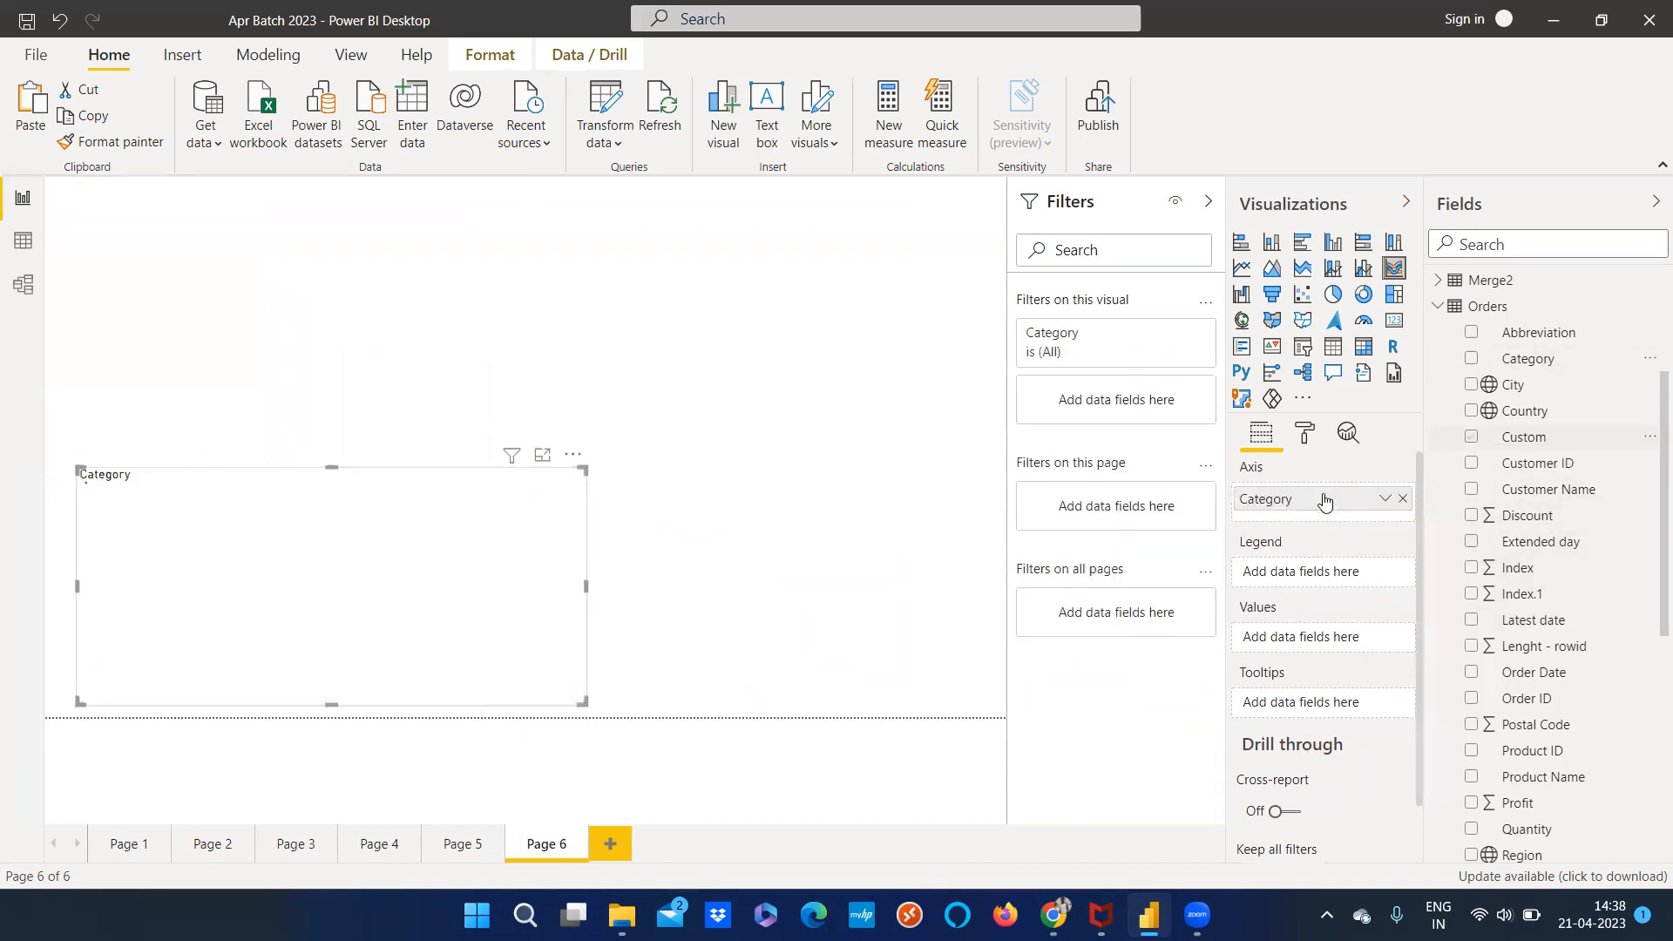
{"action": "scroll", "coordinate": [1538, 807], "scroll_direction": "down", "scroll_amount": 3}
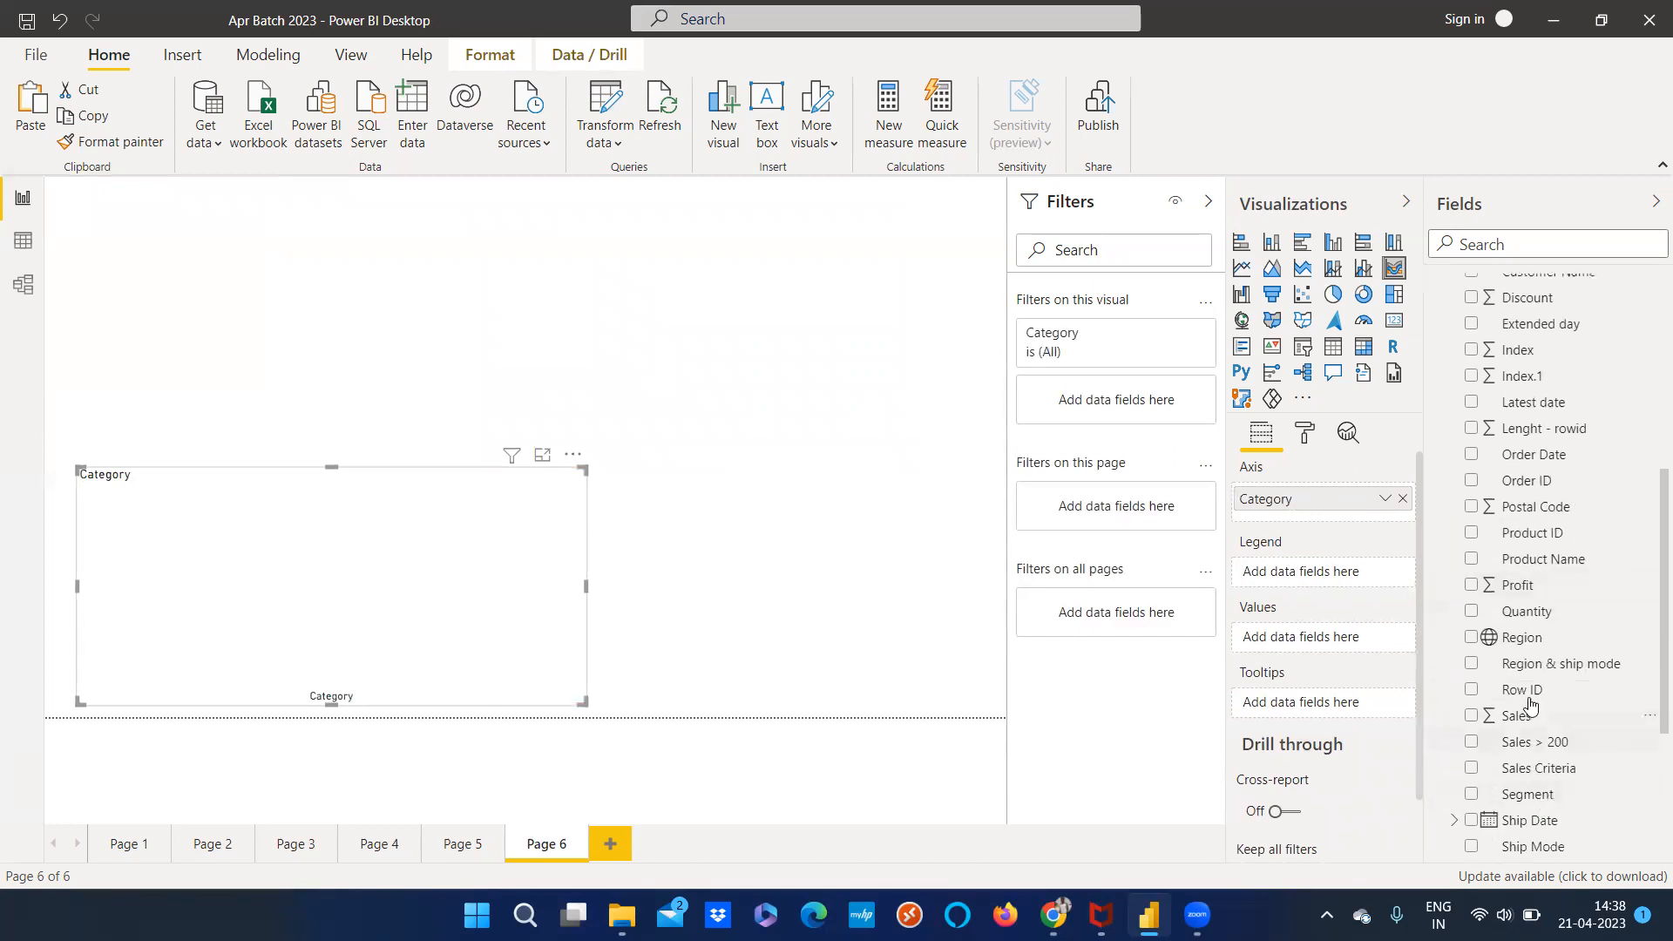
{"action": "left_click_drag", "start_coordinate": [1534, 590], "coordinate": [1316, 639]}
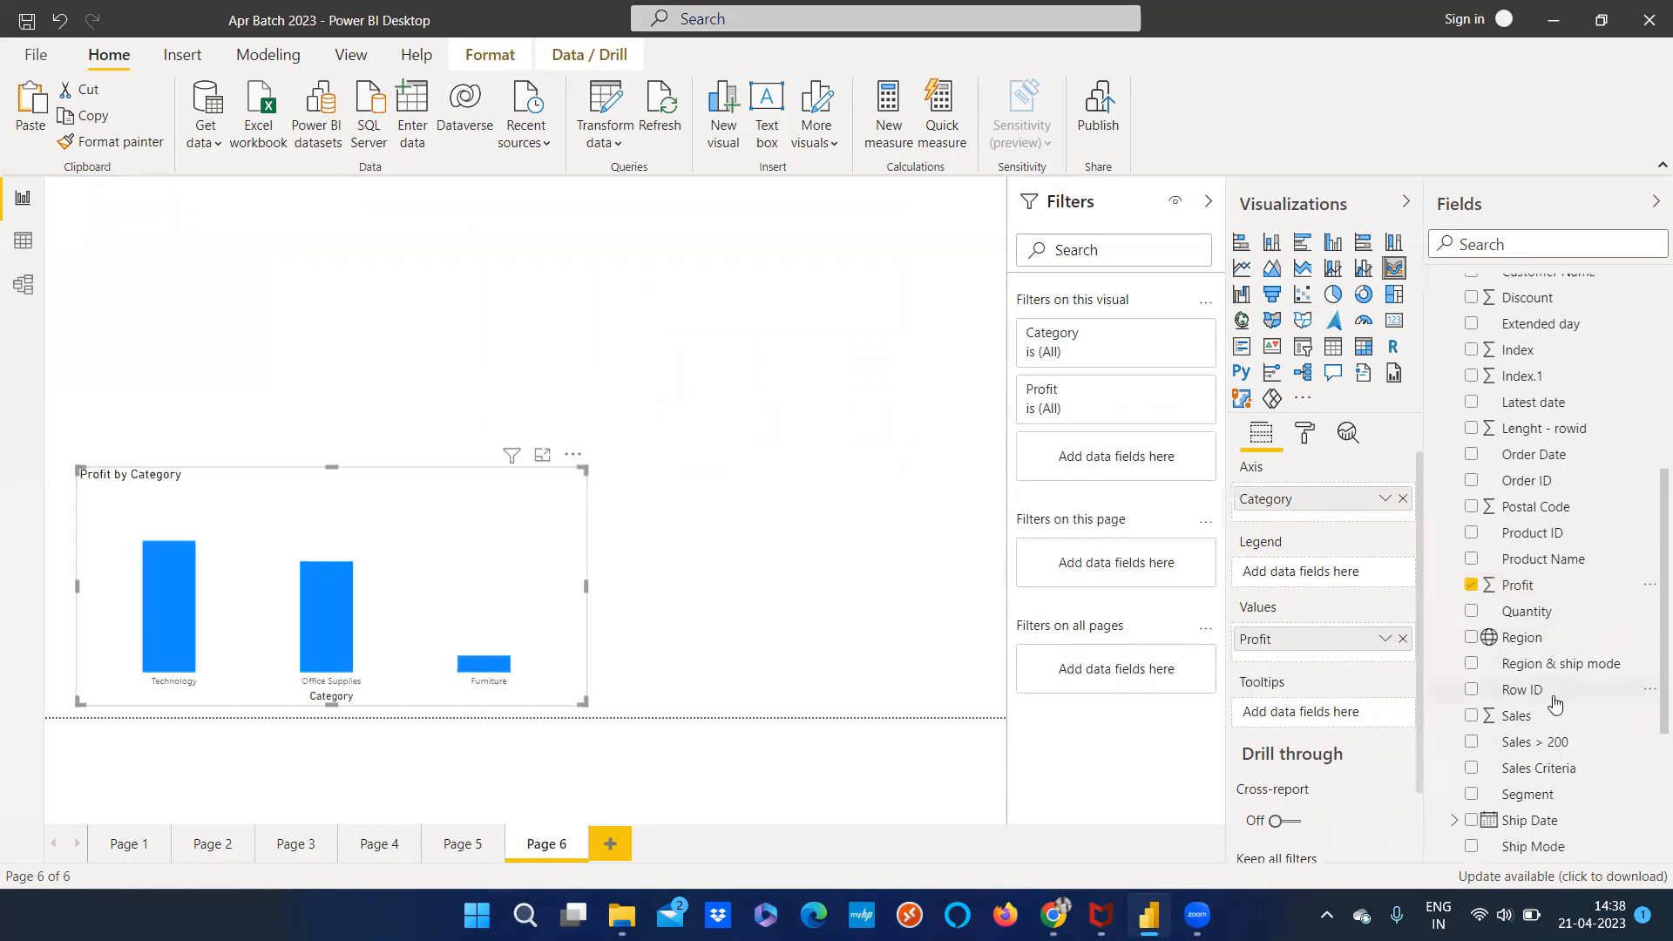
{"action": "left_click_drag", "start_coordinate": [1538, 643], "coordinate": [1334, 581]}
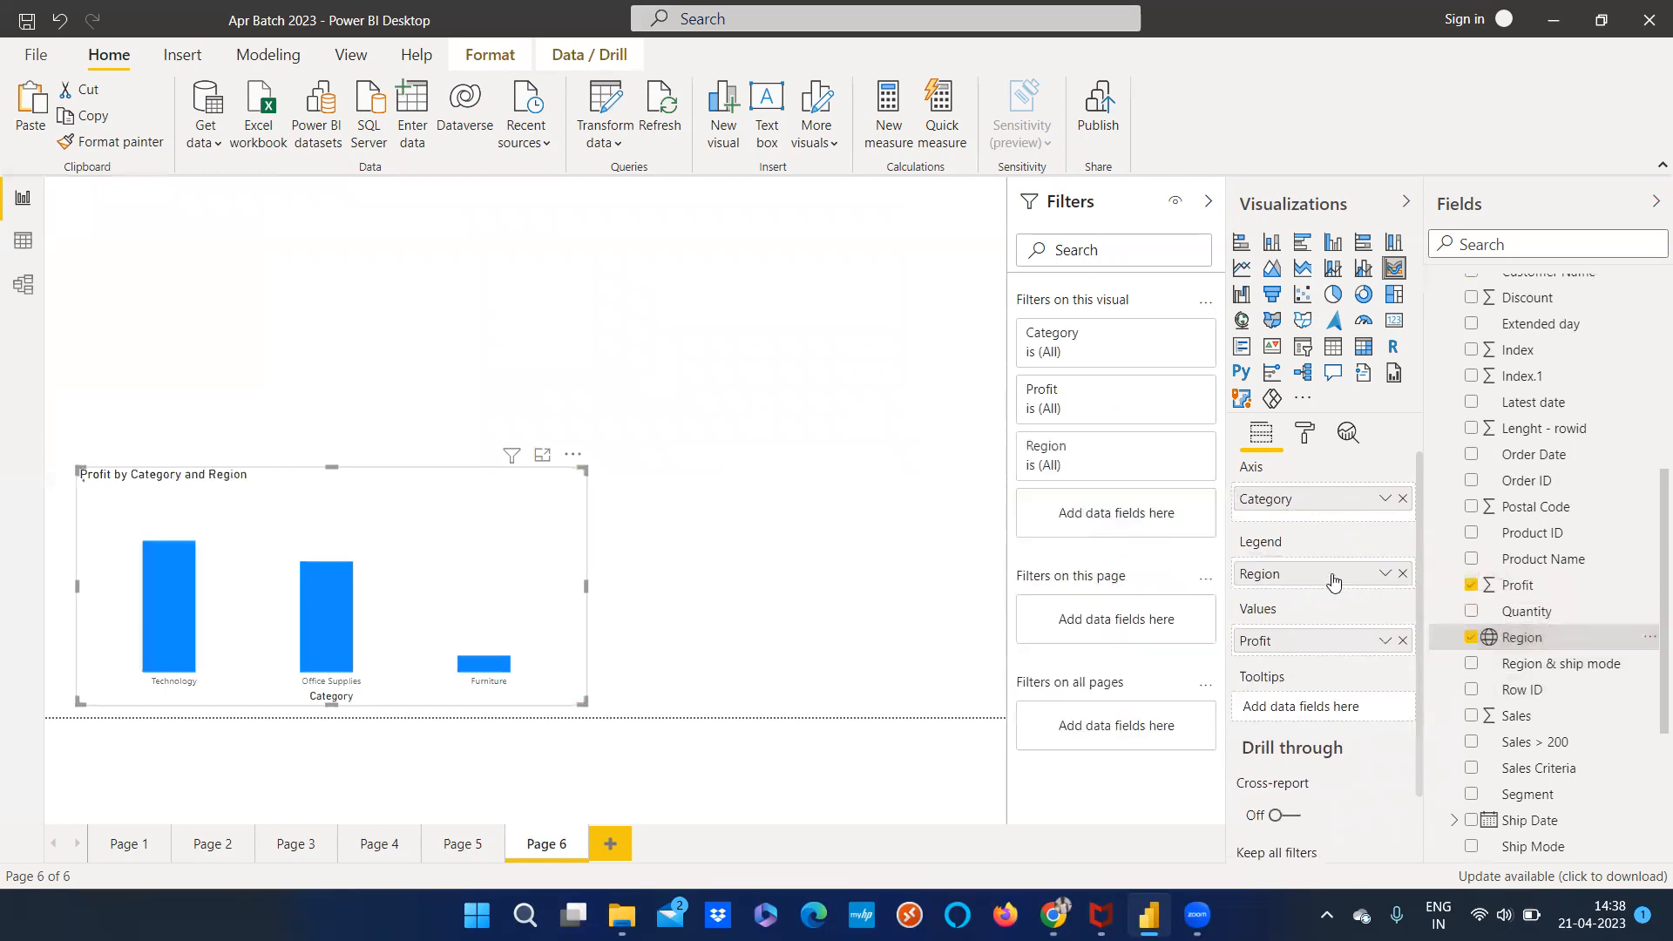
Enlarge the ribbon chart in height and width so it covers most of the page
{"action": "left_click_drag", "start_coordinate": [333, 468], "coordinate": [344, 320]}
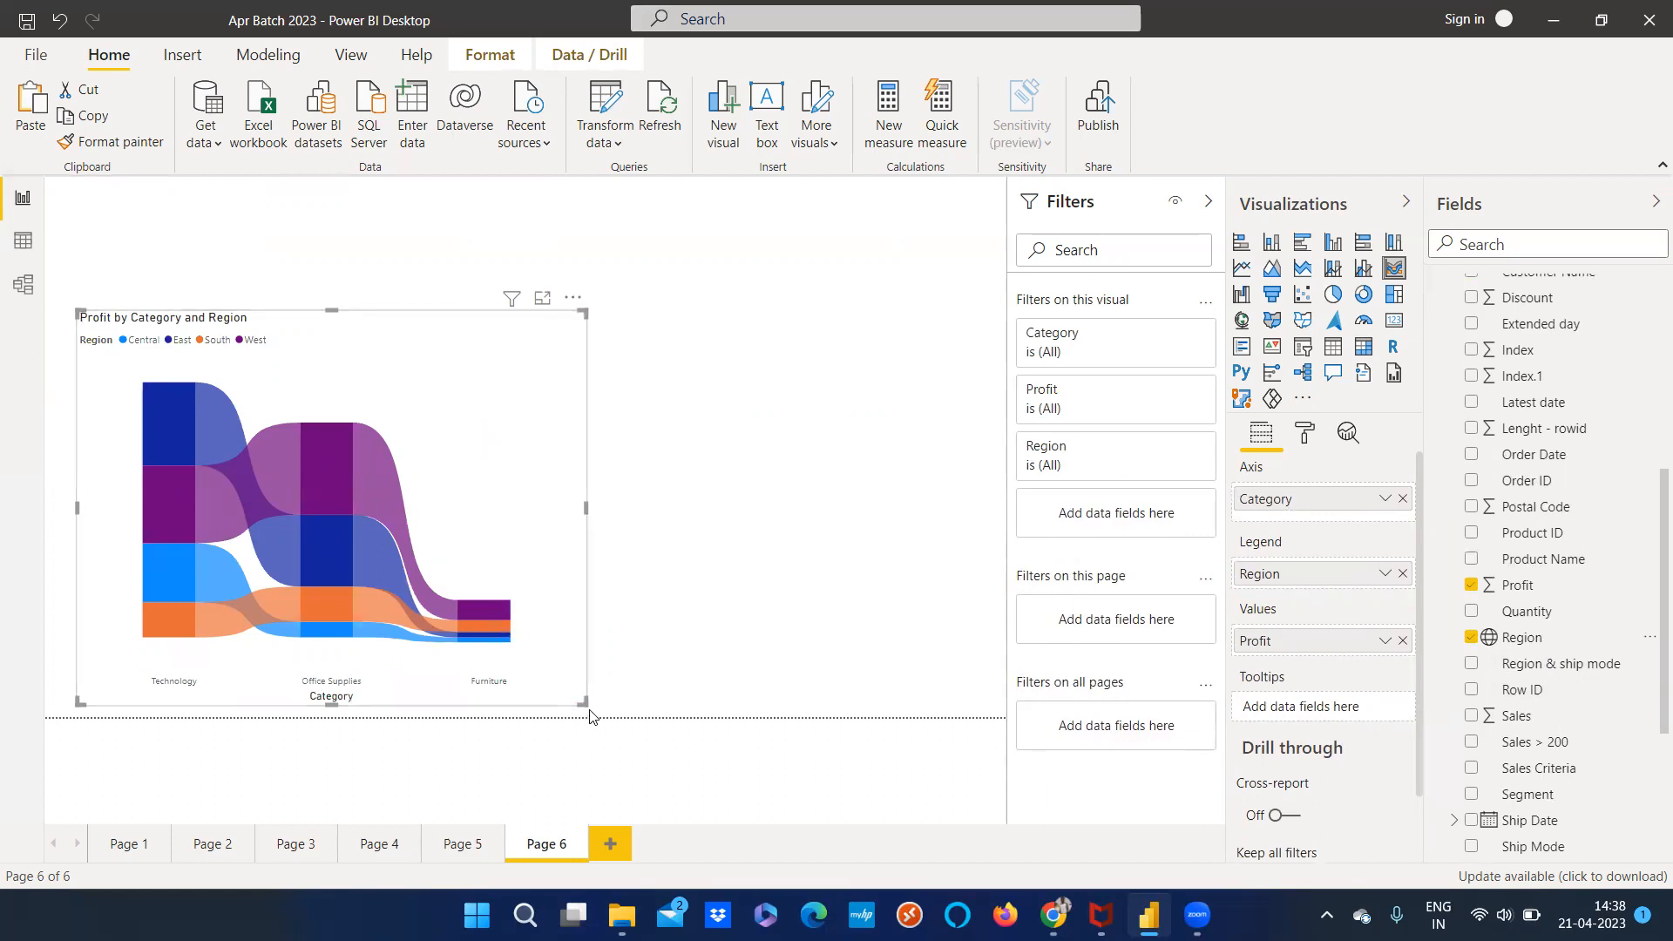
{"action": "left_click_drag", "start_coordinate": [583, 704], "coordinate": [791, 722]}
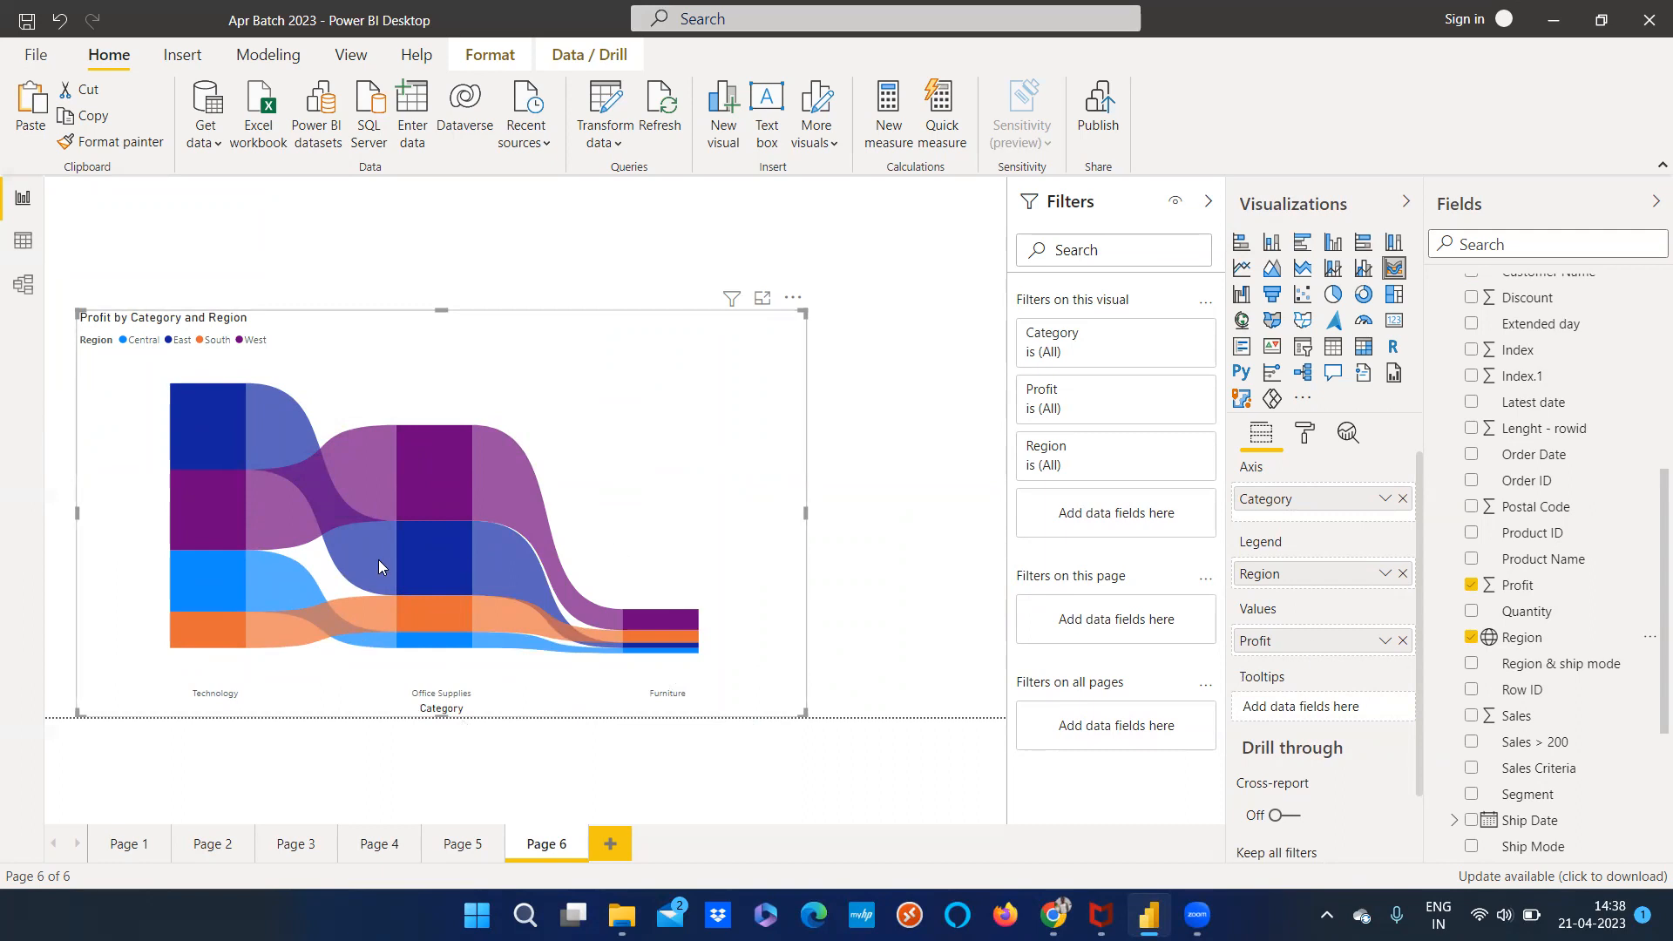
{"action": "mouse_move", "coordinate": [379, 559]}
Set the spacing of the chart's ribbons to 13
{"action": "left_click", "coordinate": [1304, 433]}
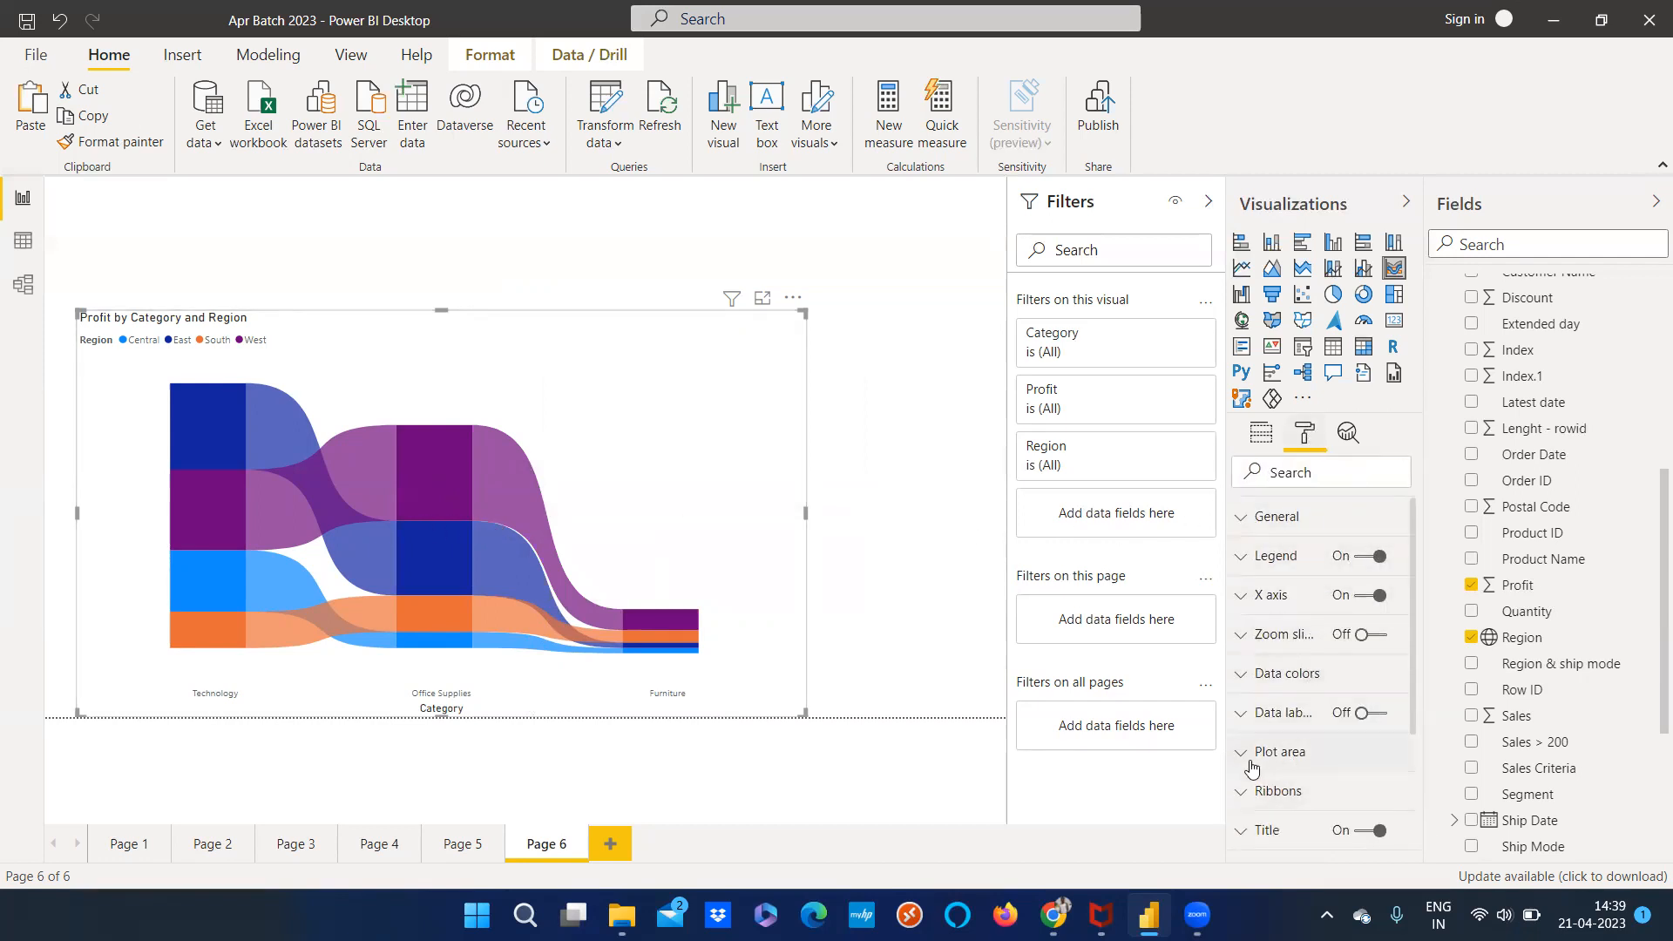
{"action": "left_click", "coordinate": [1357, 791]}
{"action": "scroll", "coordinate": [1357, 791], "scroll_direction": "down", "scroll_amount": 4}
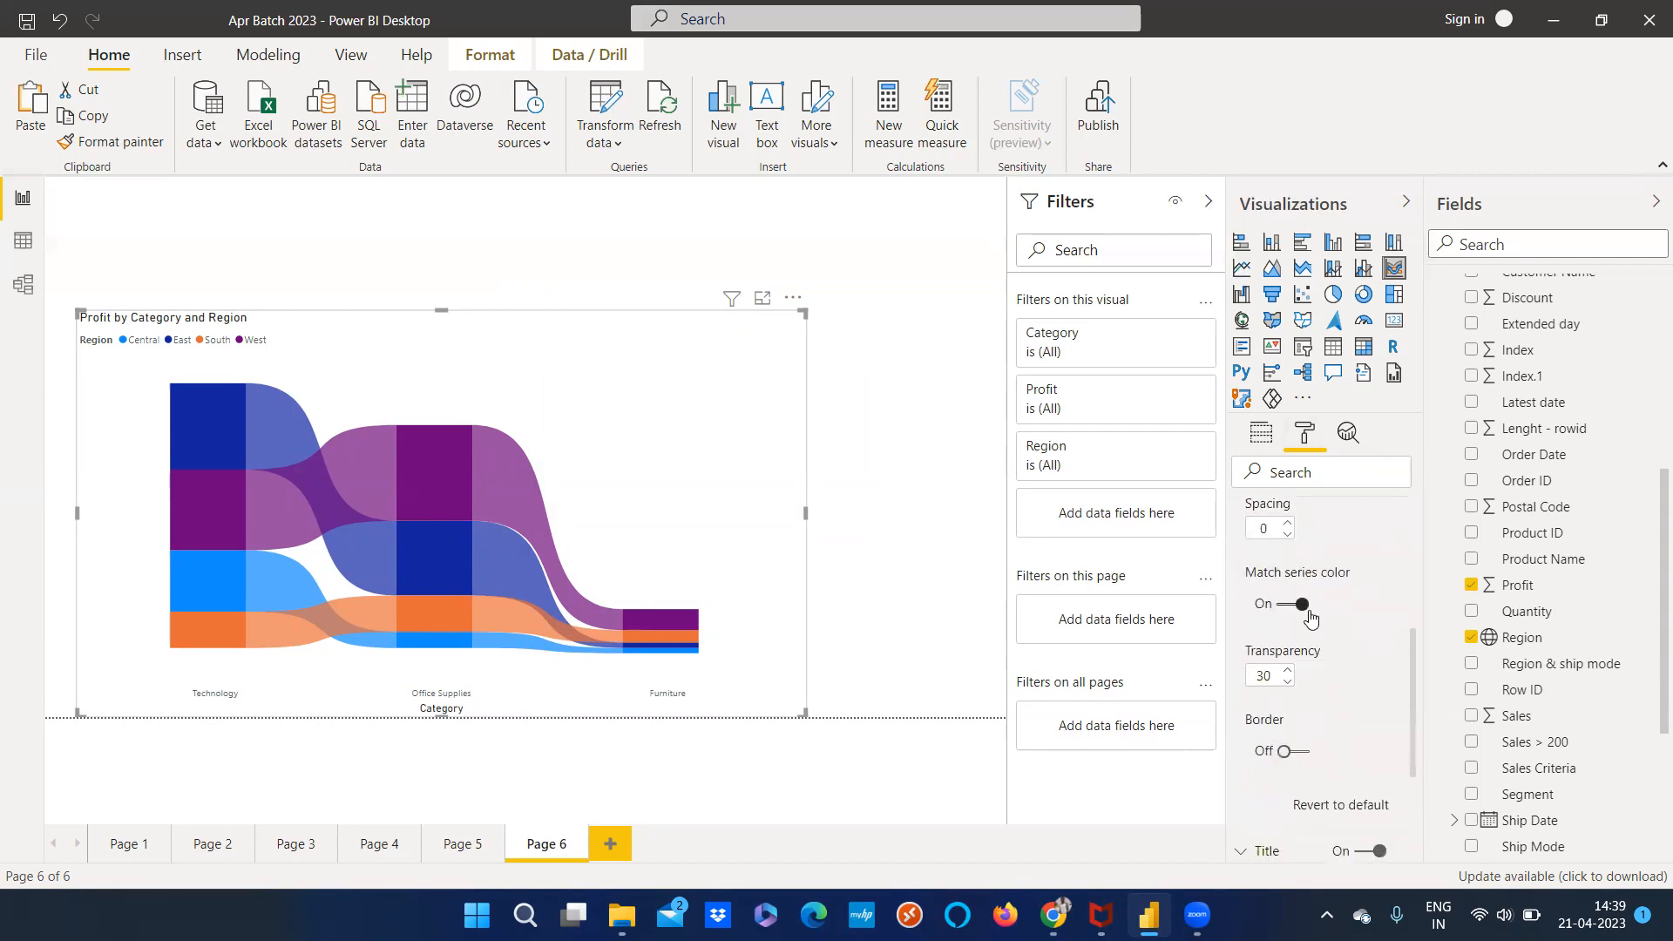
{"action": "scroll", "coordinate": [1305, 613], "scroll_direction": "up", "scroll_amount": 1}
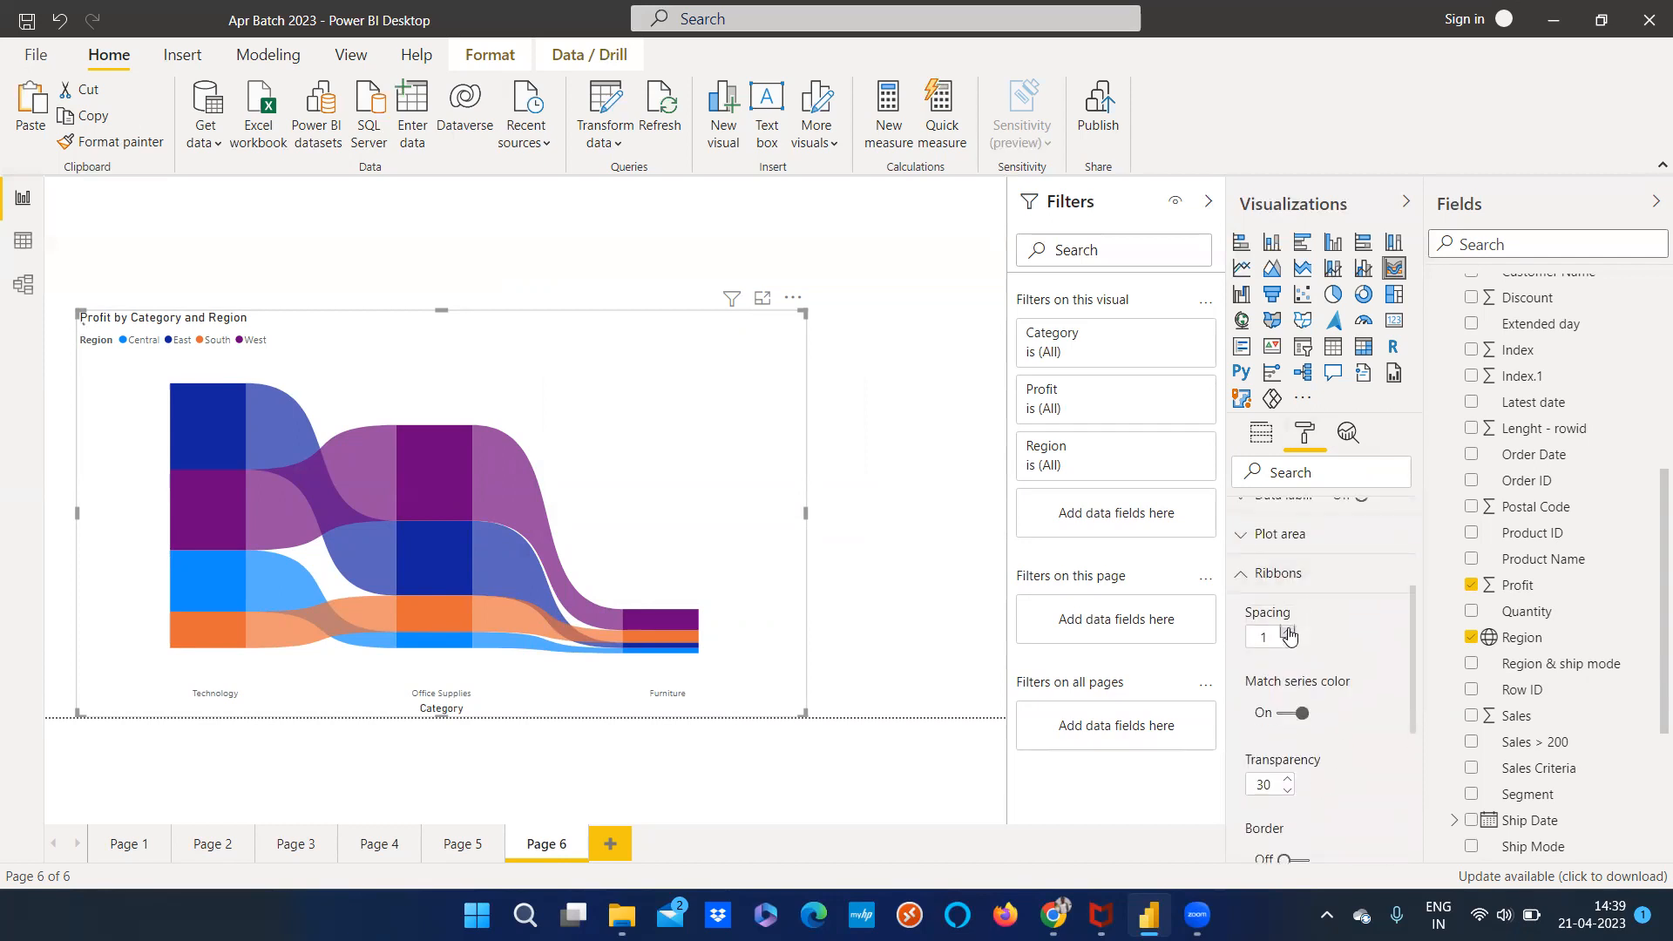
{"action": "left_click", "coordinate": [1288, 631]}
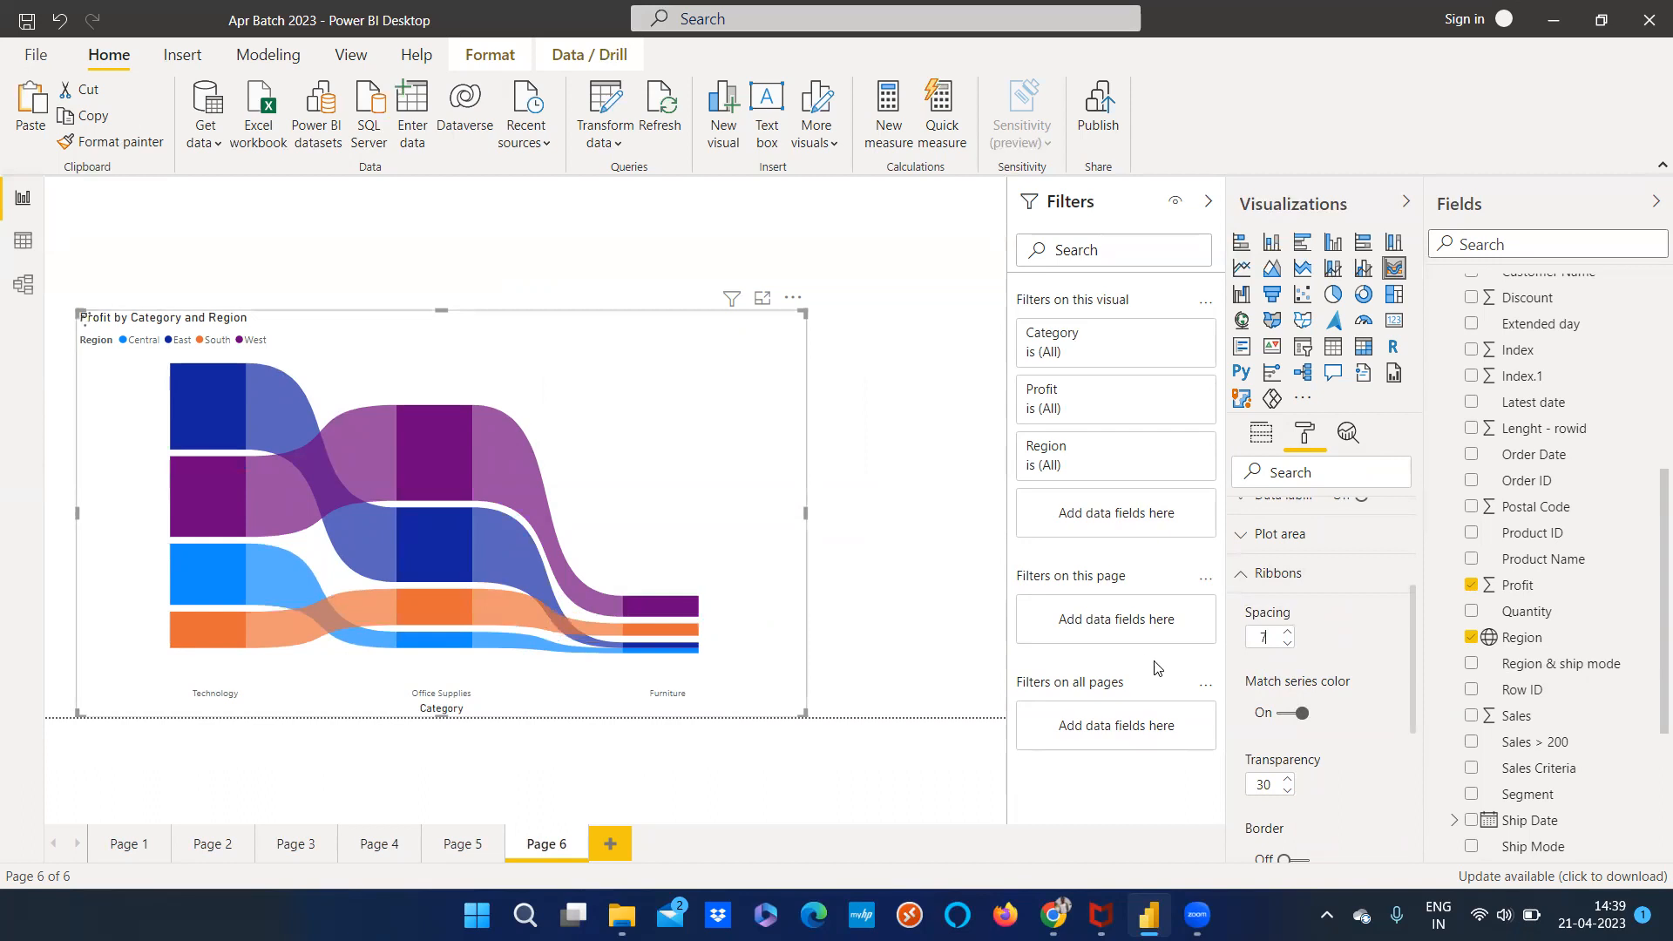
{"action": "left_click", "coordinate": [1289, 631]}
{"action": "left_click", "coordinate": [1288, 631]}
{"action": "left_click", "coordinate": [1288, 631]}
{"action": "left_click", "coordinate": [1288, 631]}
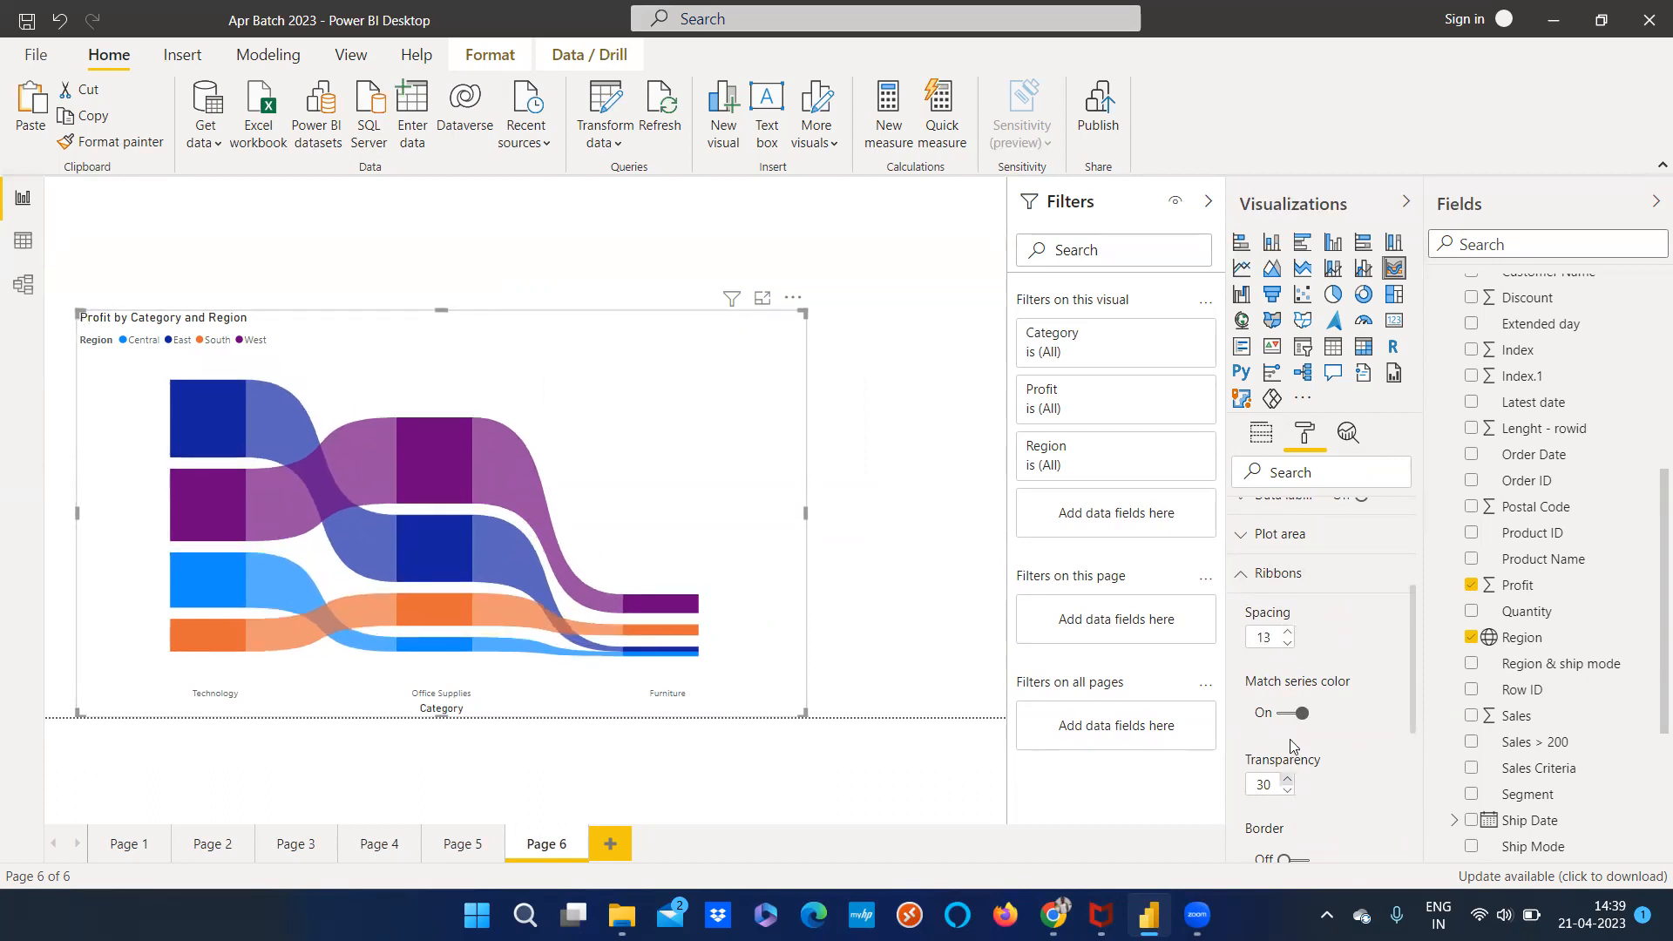
Try the ribbons with Match series color off, and restore the series colors
{"action": "left_click", "coordinate": [1301, 715]}
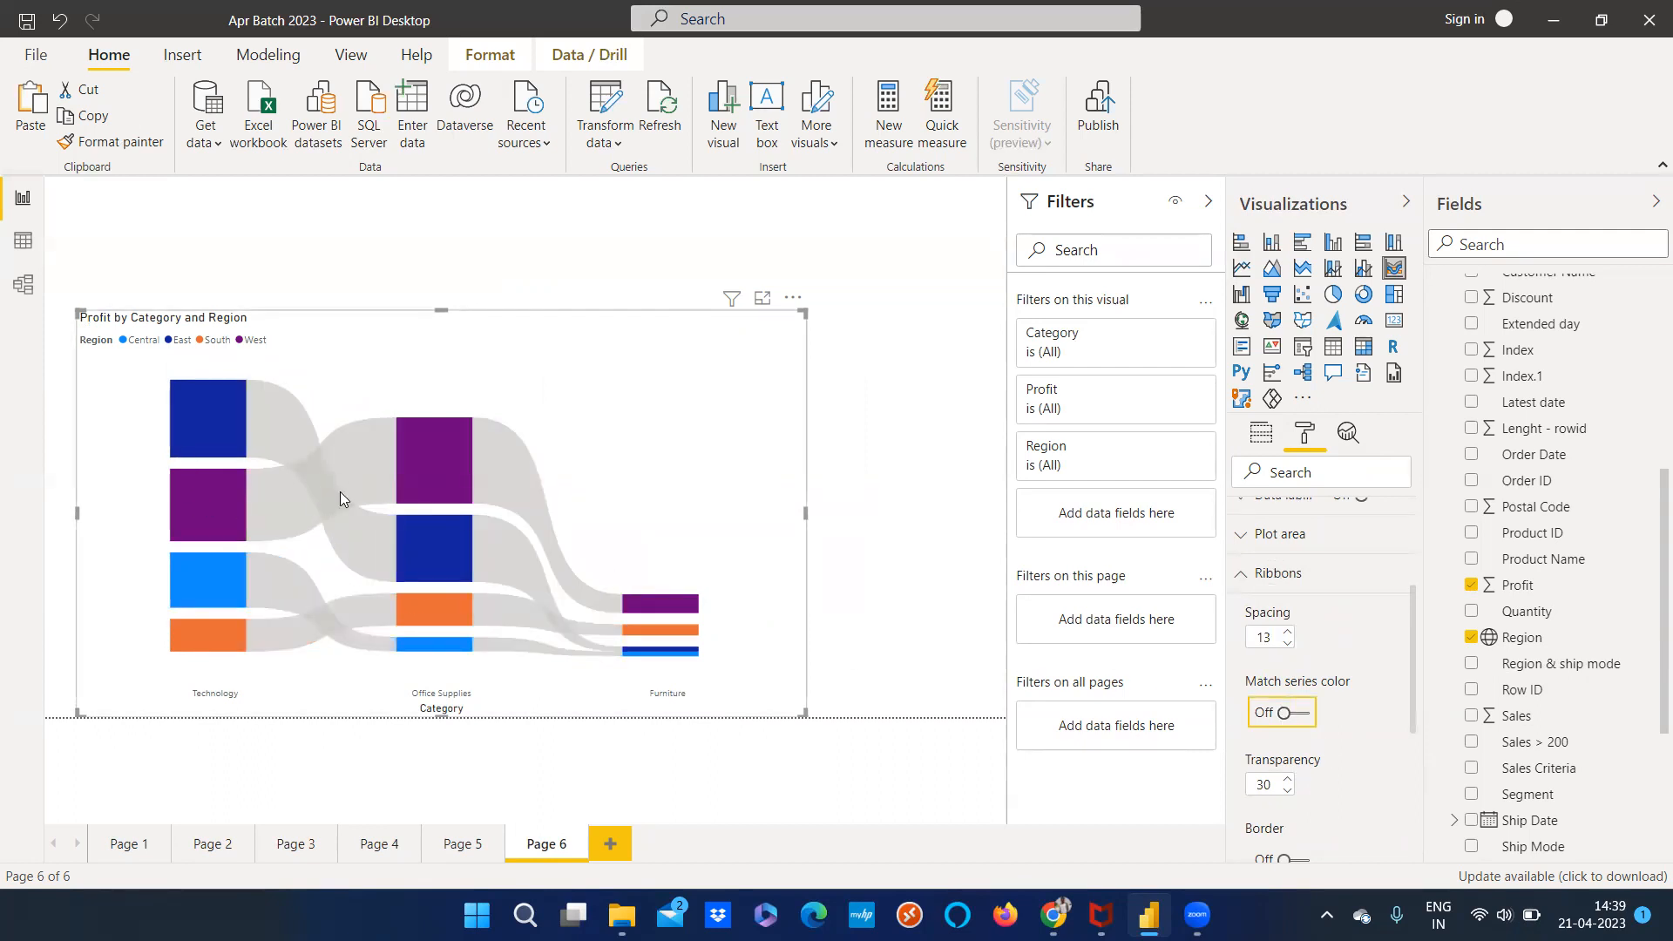
{"action": "left_click", "coordinate": [1294, 720]}
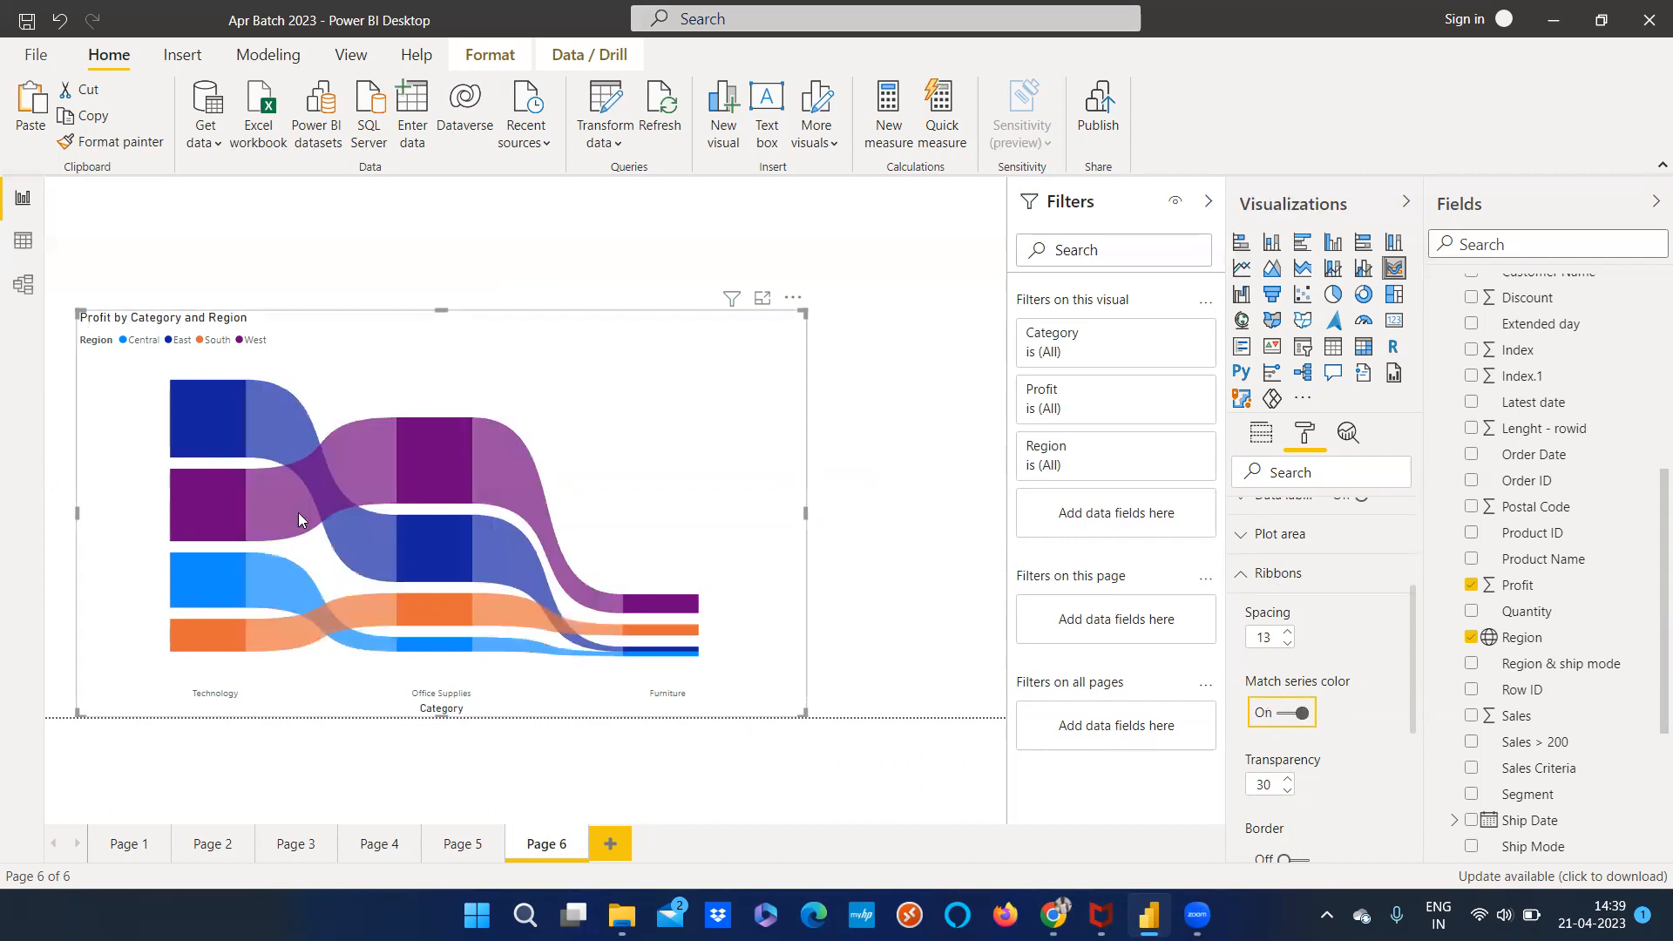
{"action": "left_click", "coordinate": [1287, 716]}
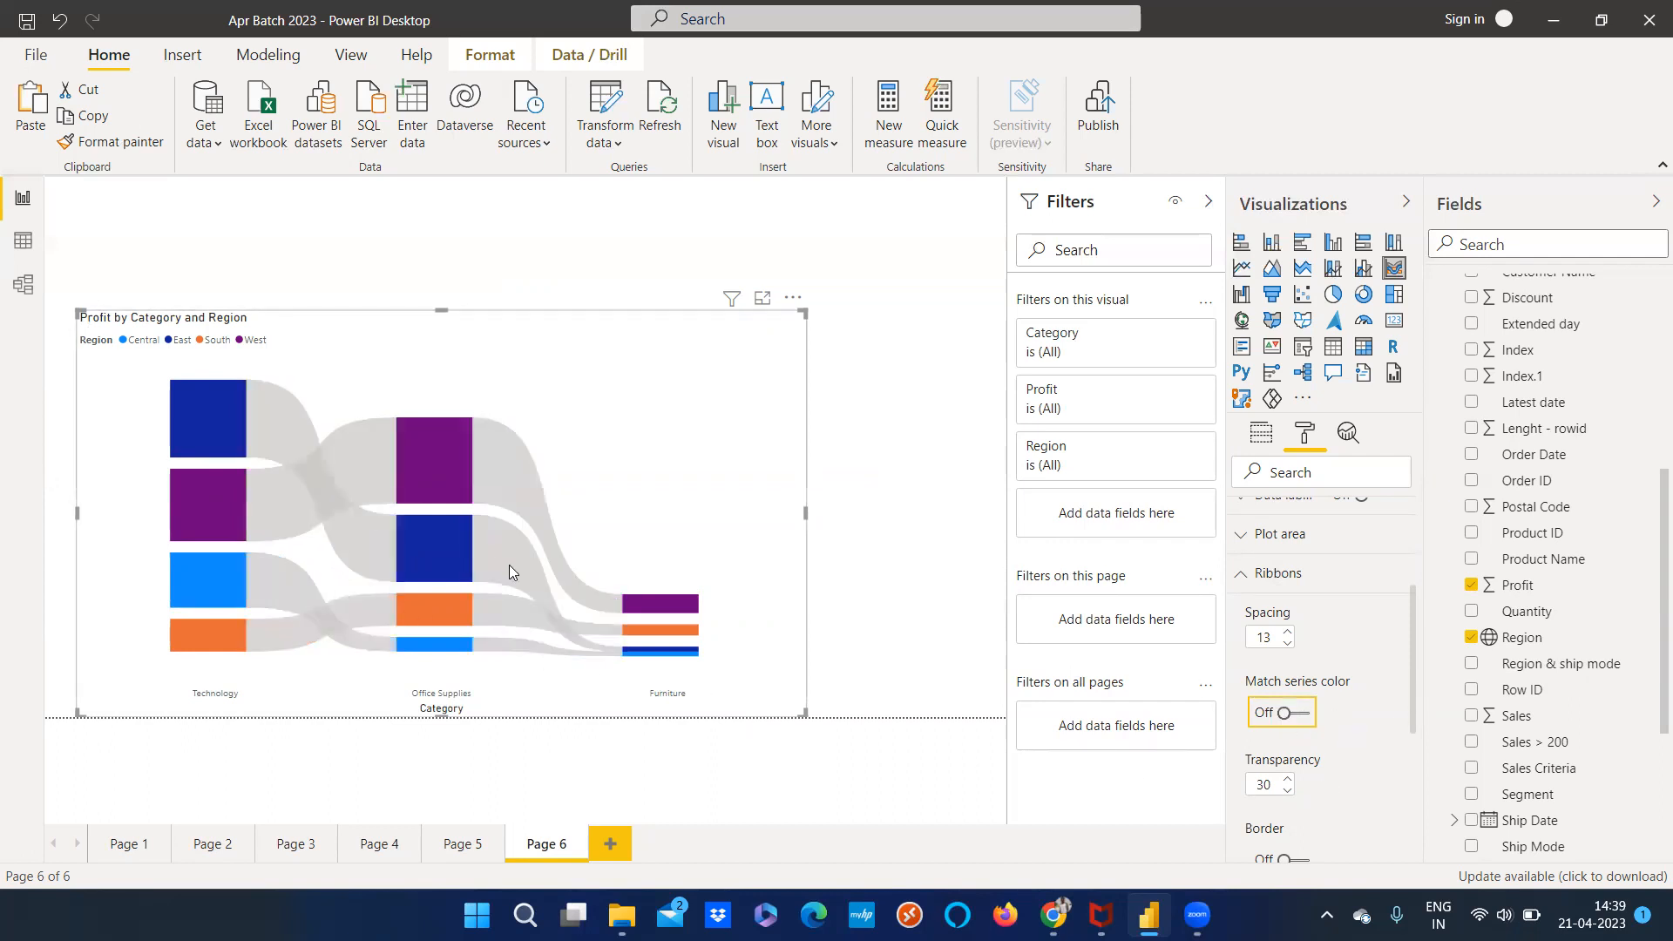
{"action": "left_click", "coordinate": [1304, 722]}
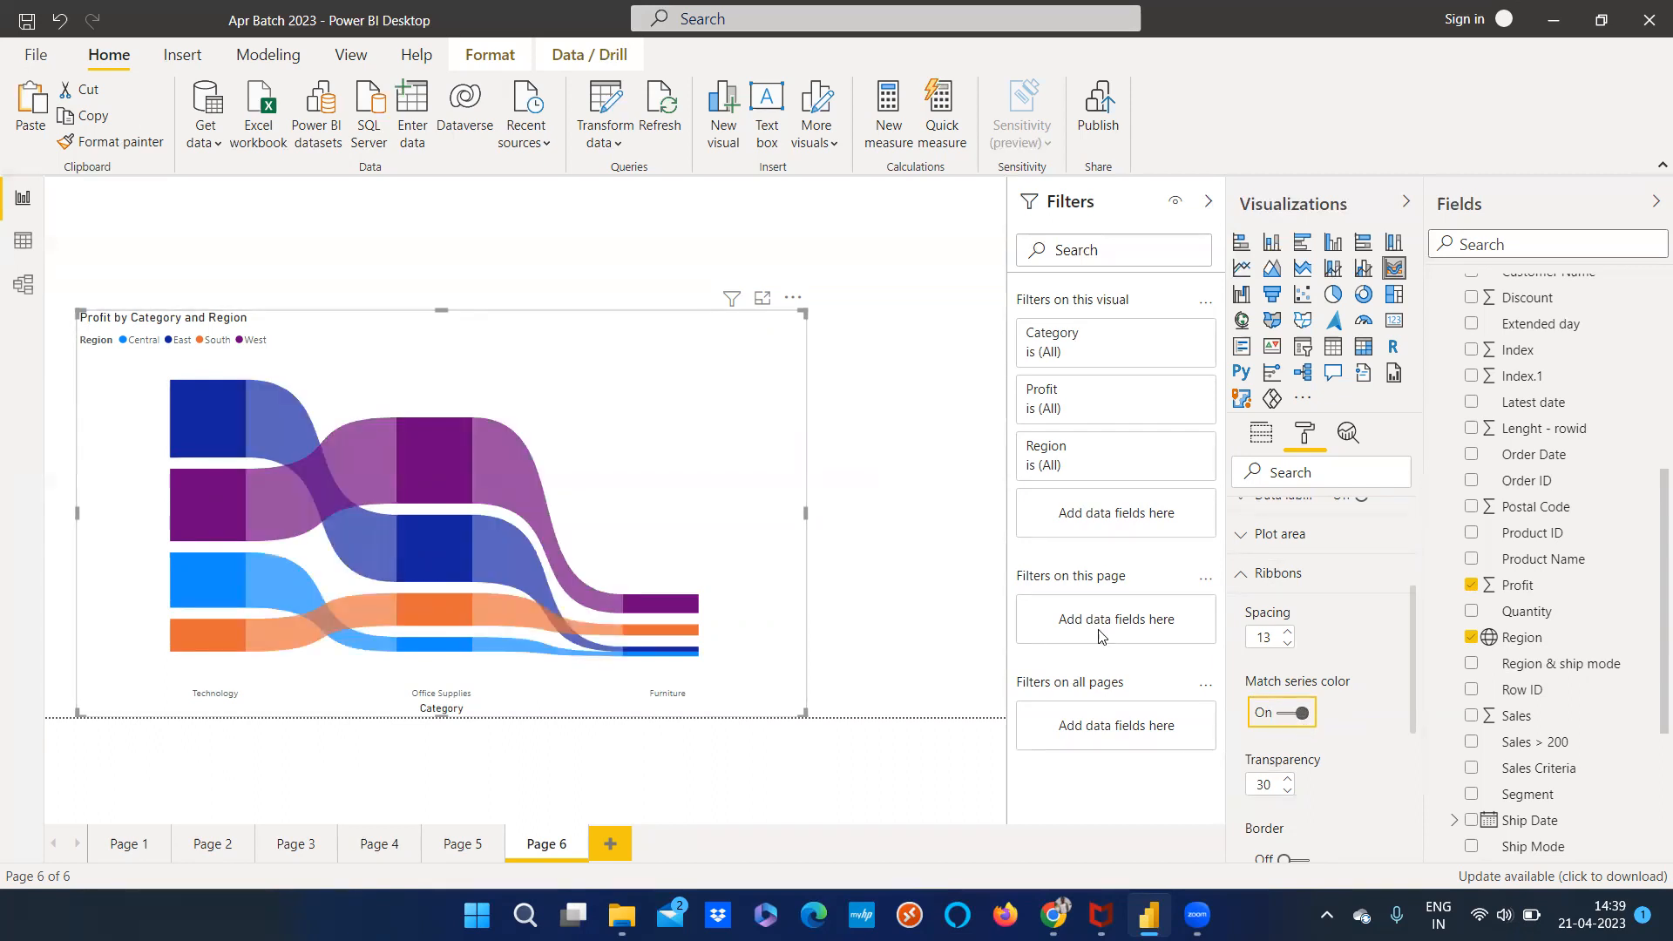
Examine the ribbon details, highlight the Central, East and South regions in turn, and clear the highlight
{"action": "mouse_move", "coordinate": [305, 469]}
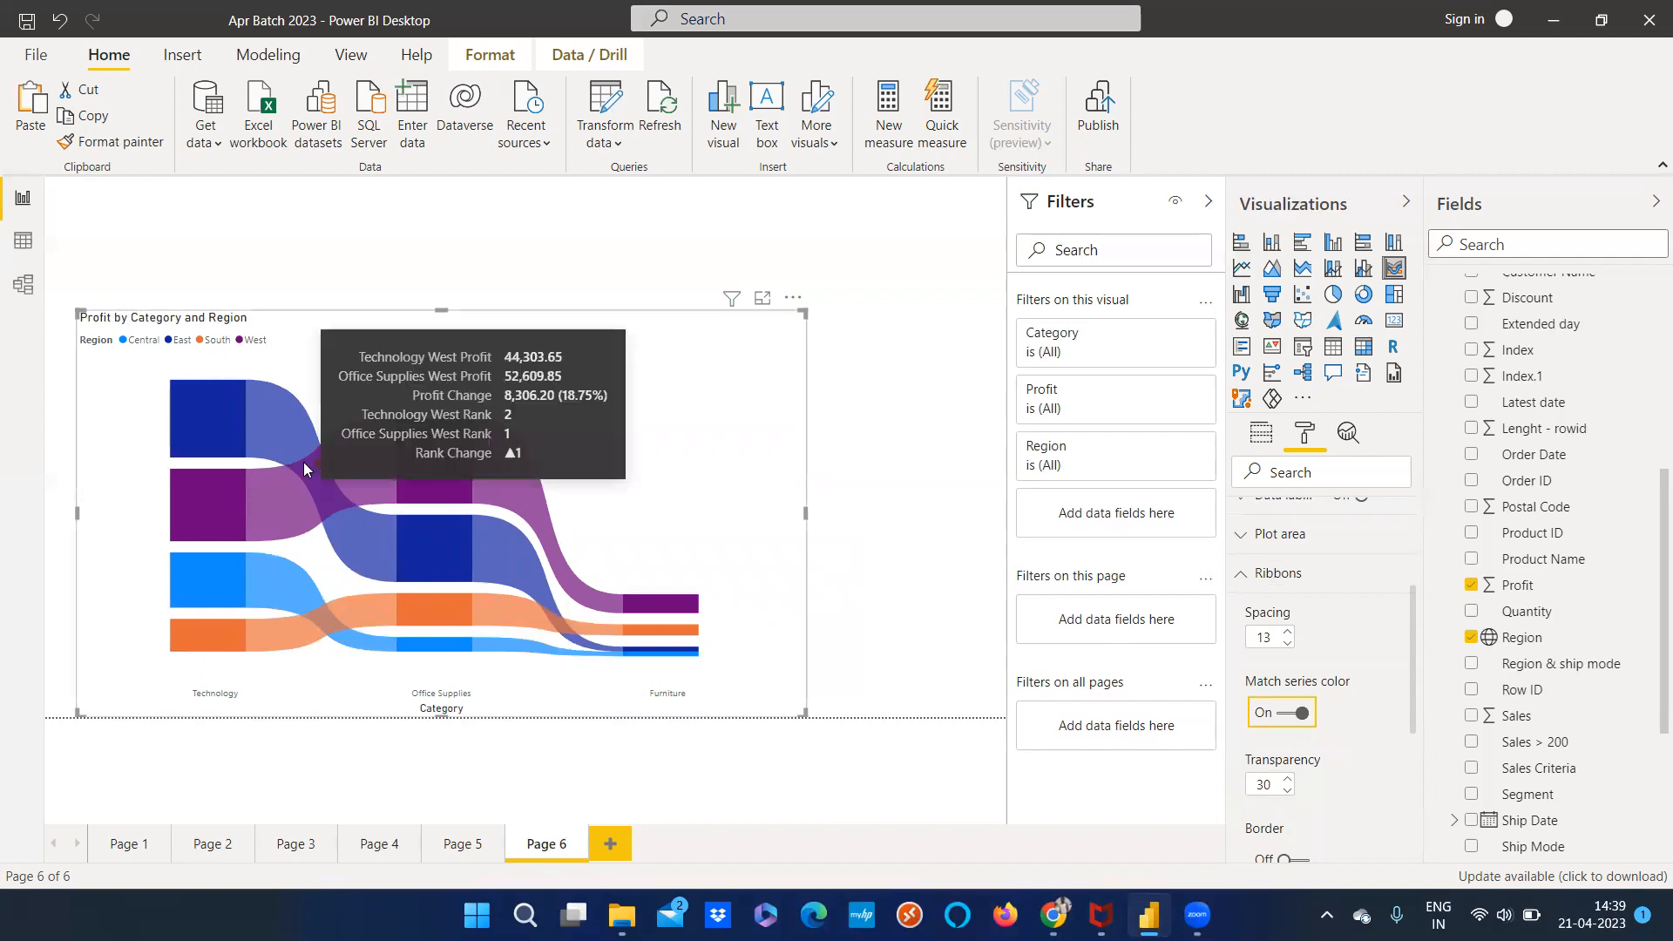
{"action": "mouse_move", "coordinate": [527, 469]}
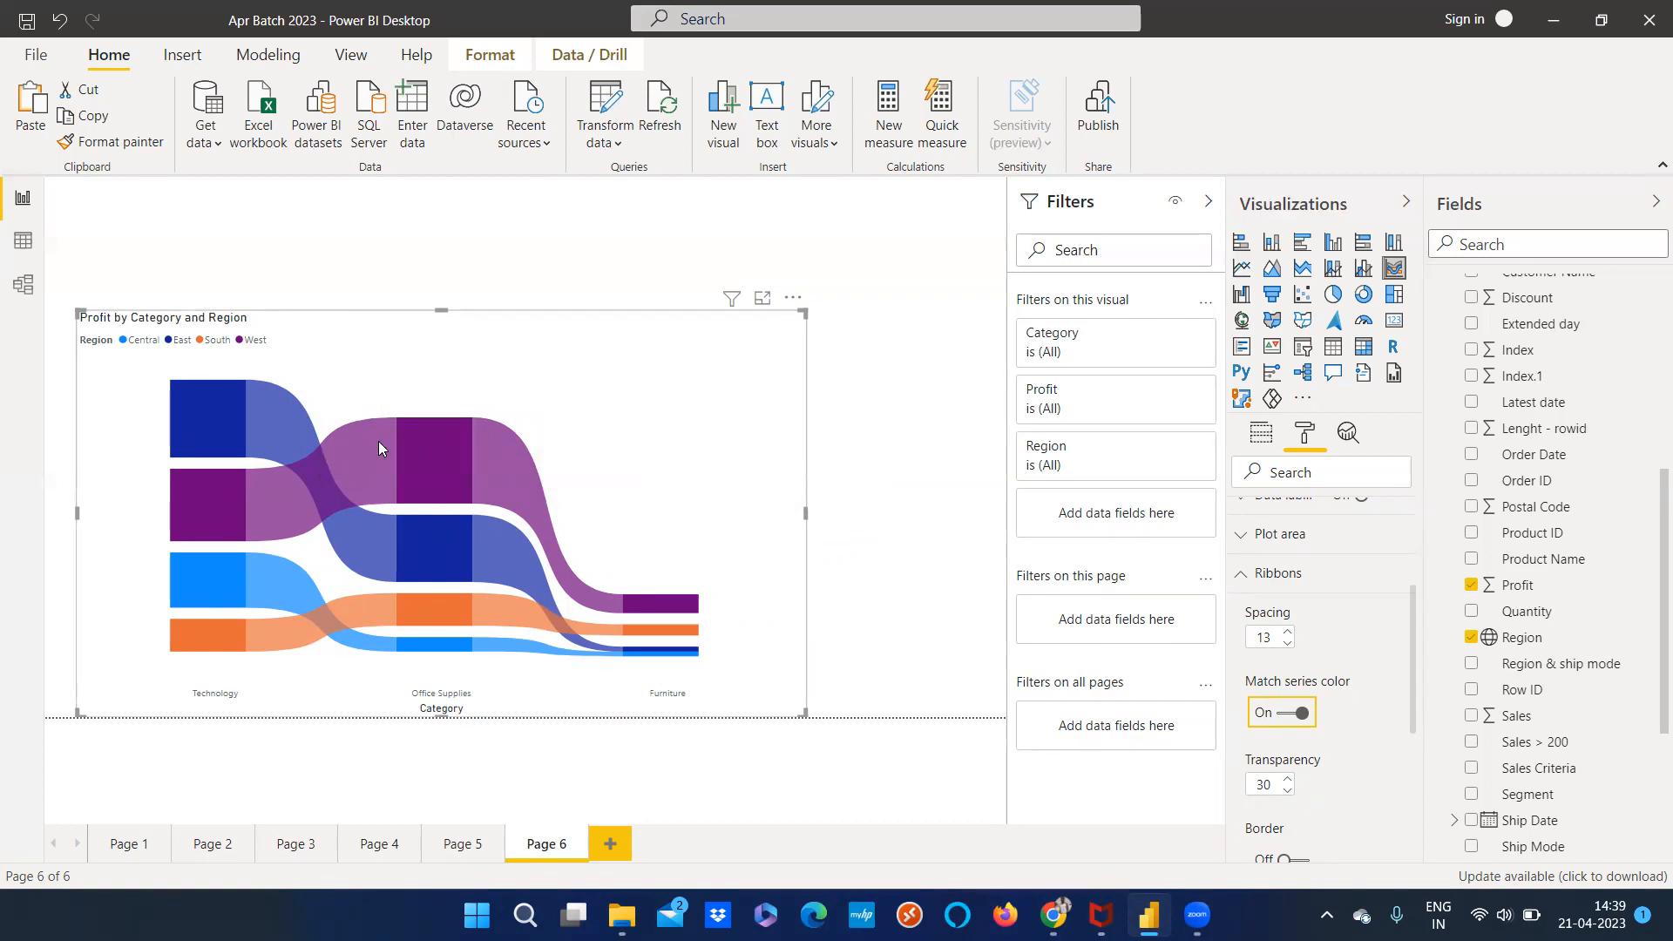
{"action": "left_click", "coordinate": [133, 342]}
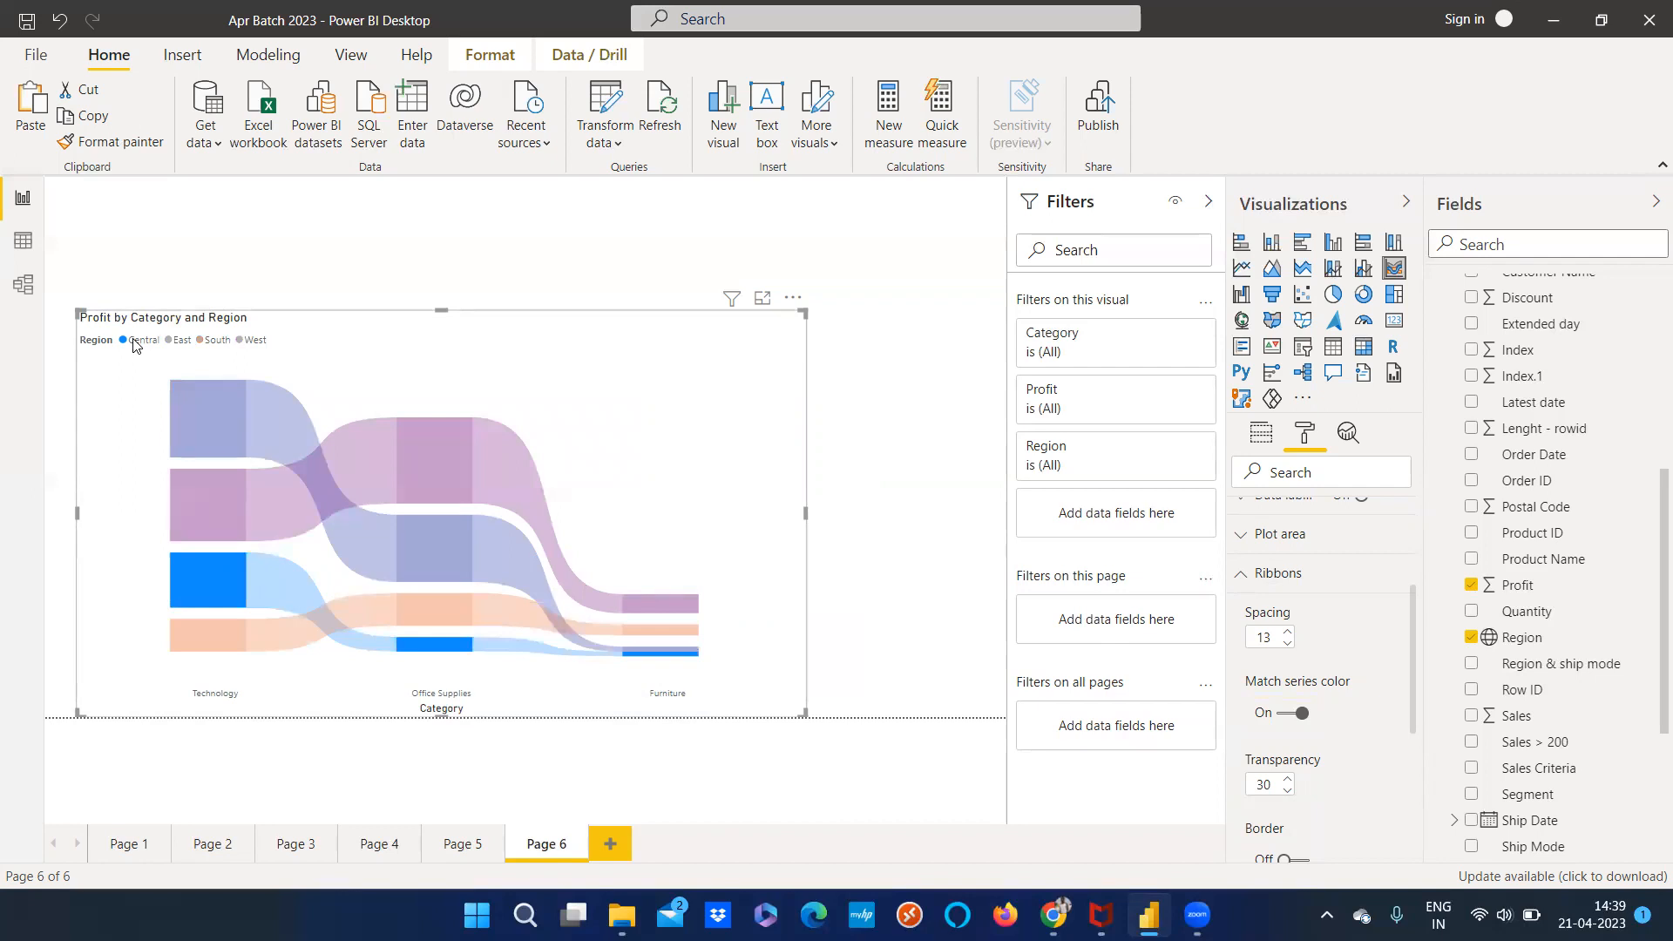
{"action": "left_click", "coordinate": [191, 341]}
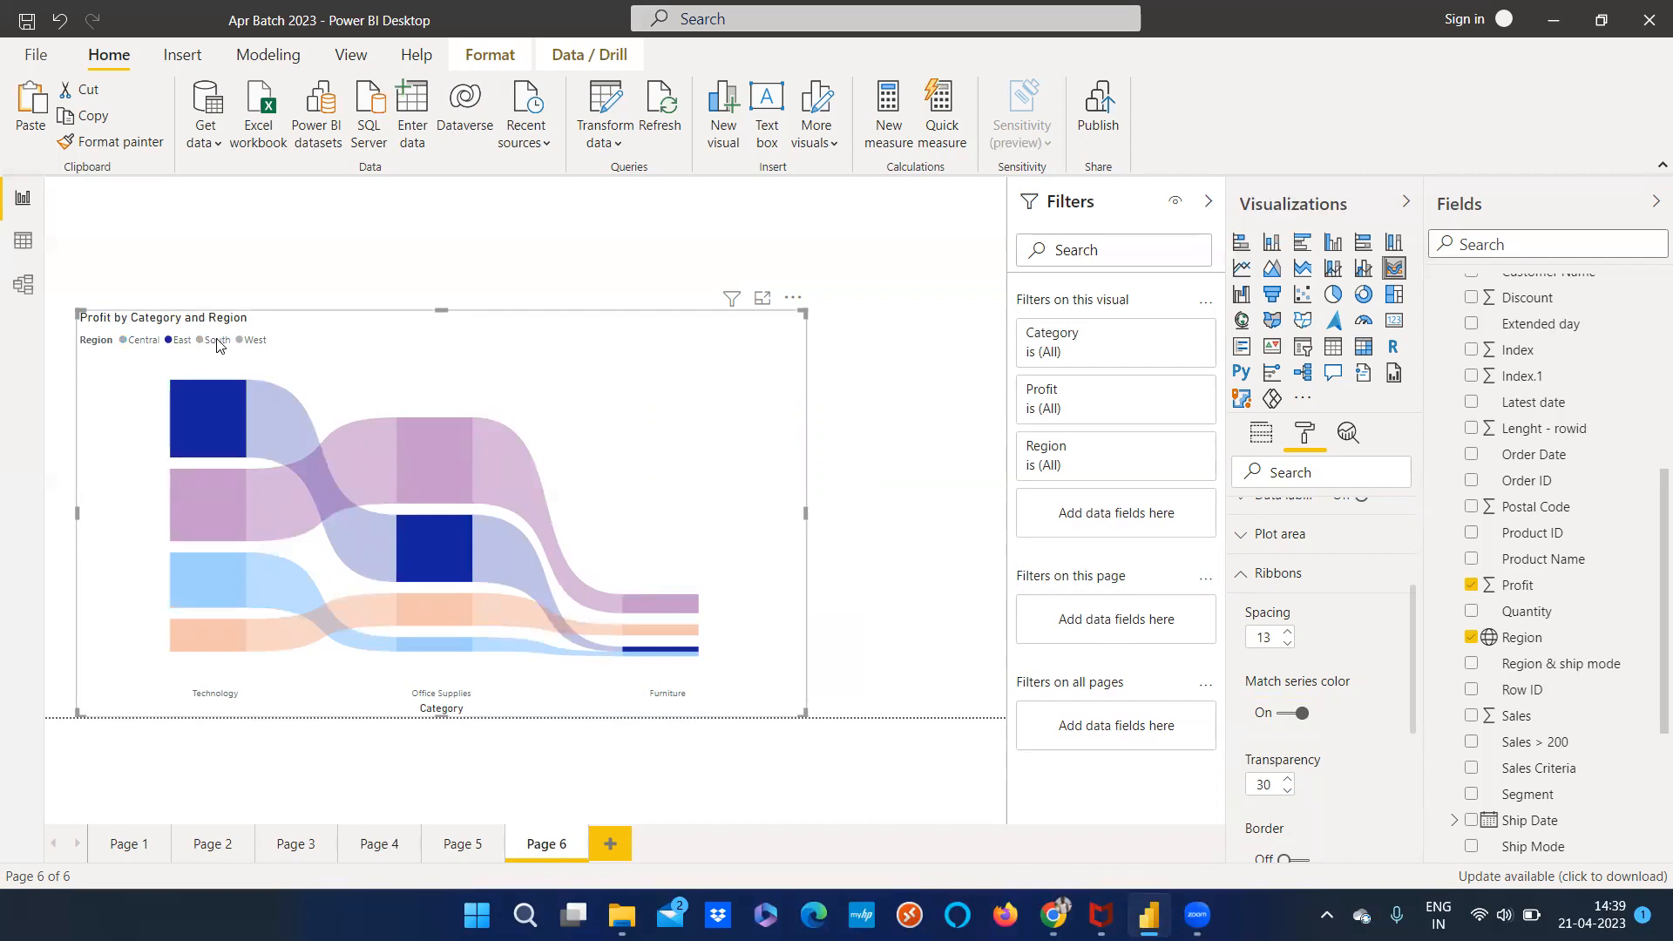
{"action": "left_click", "coordinate": [218, 341]}
{"action": "left_click", "coordinate": [850, 427]}
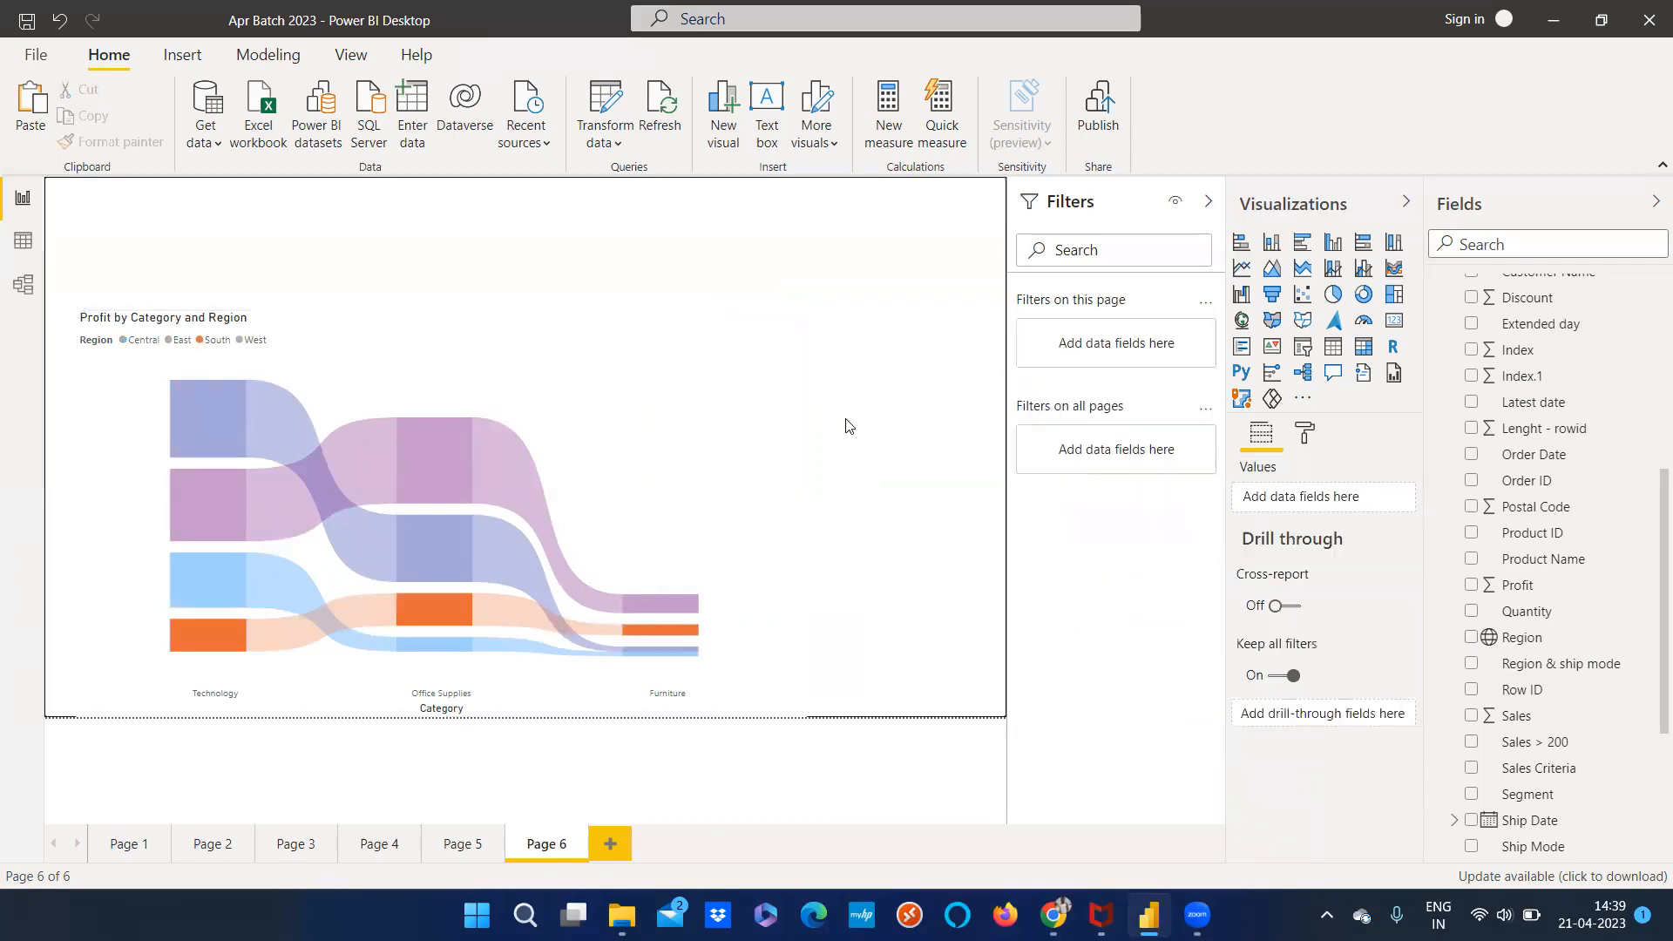
{"action": "left_click", "coordinate": [214, 341]}
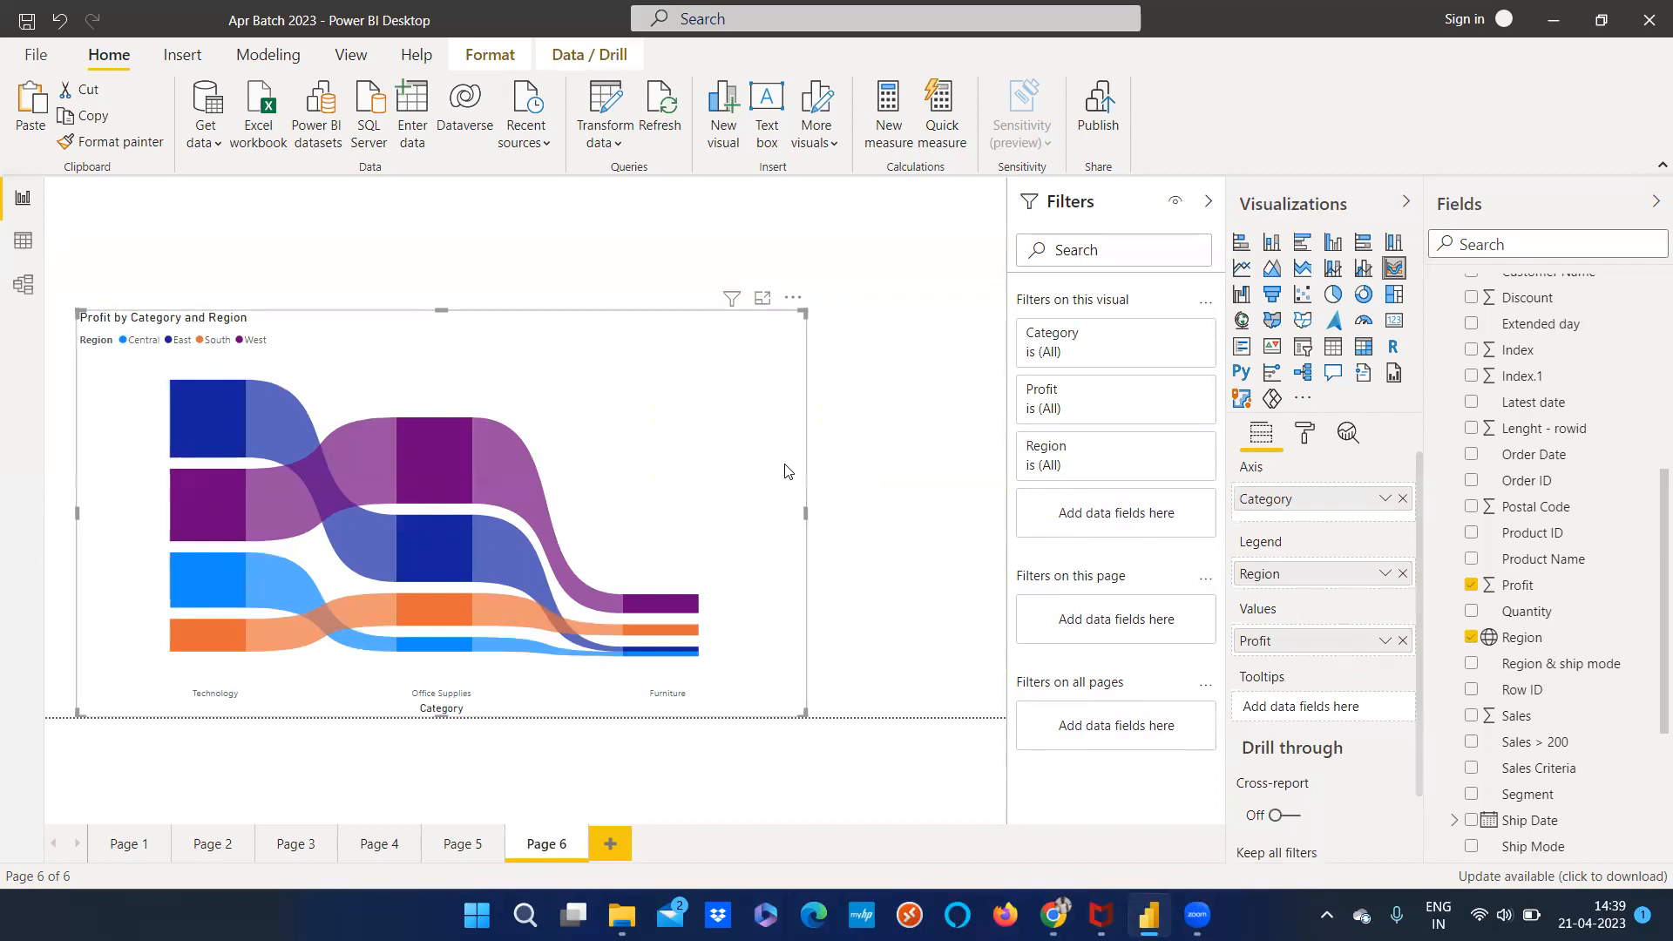
{"action": "left_click", "coordinate": [863, 472]}
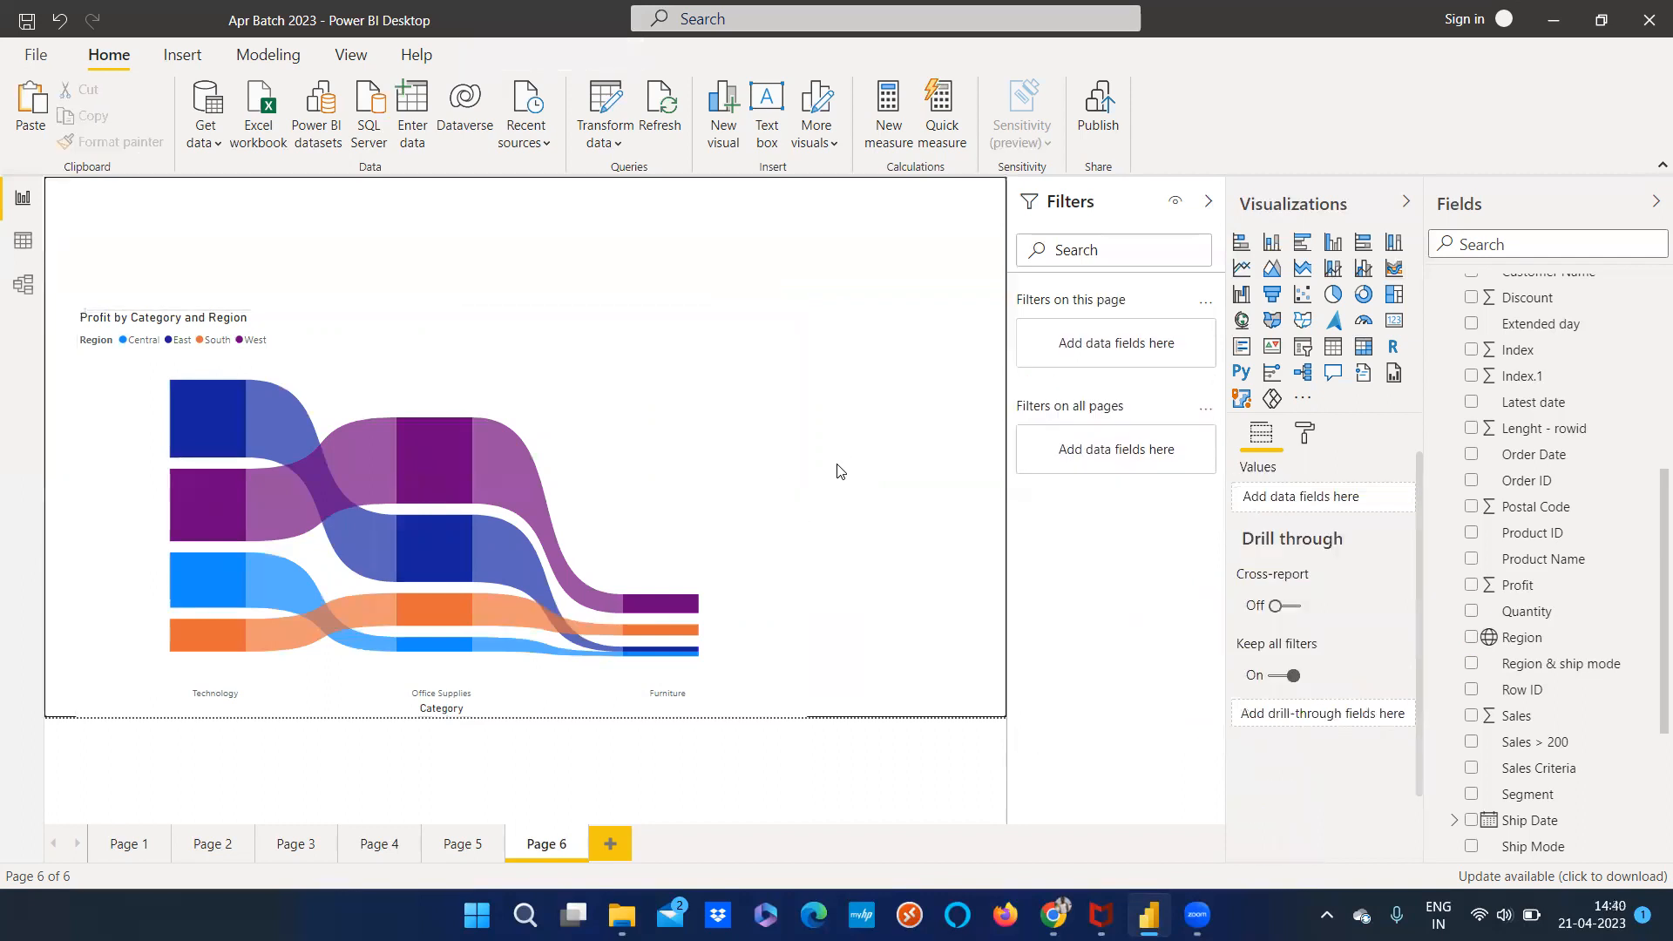
{"action": "left_click", "coordinate": [781, 468]}
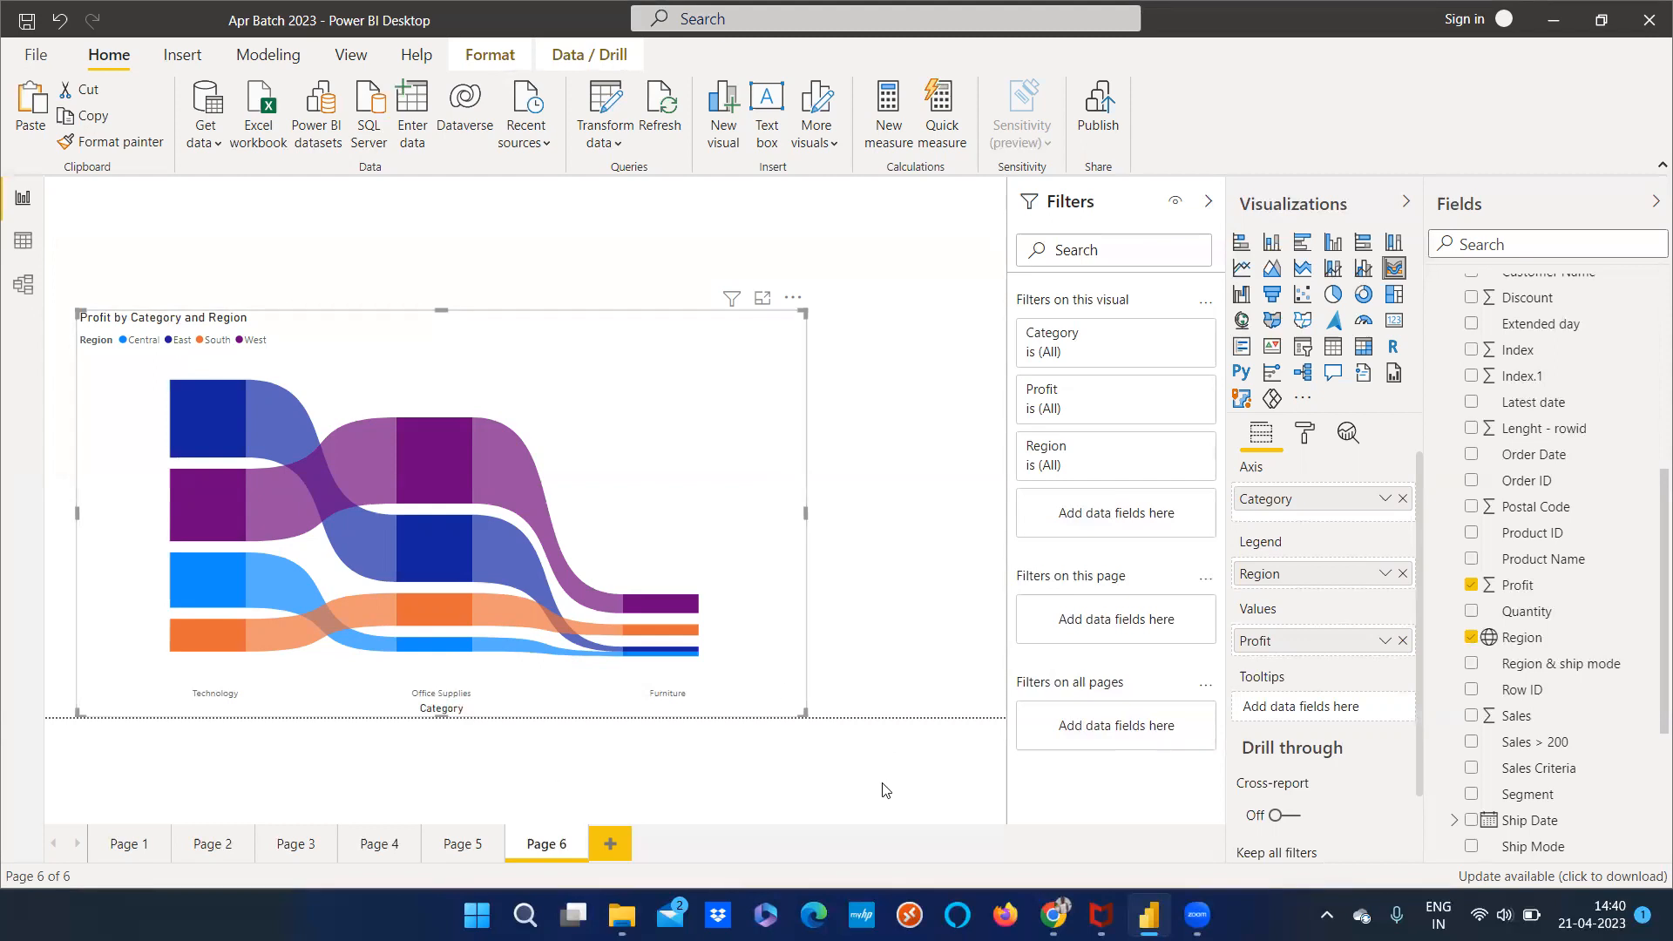
{"action": "left_click", "coordinate": [262, 776]}
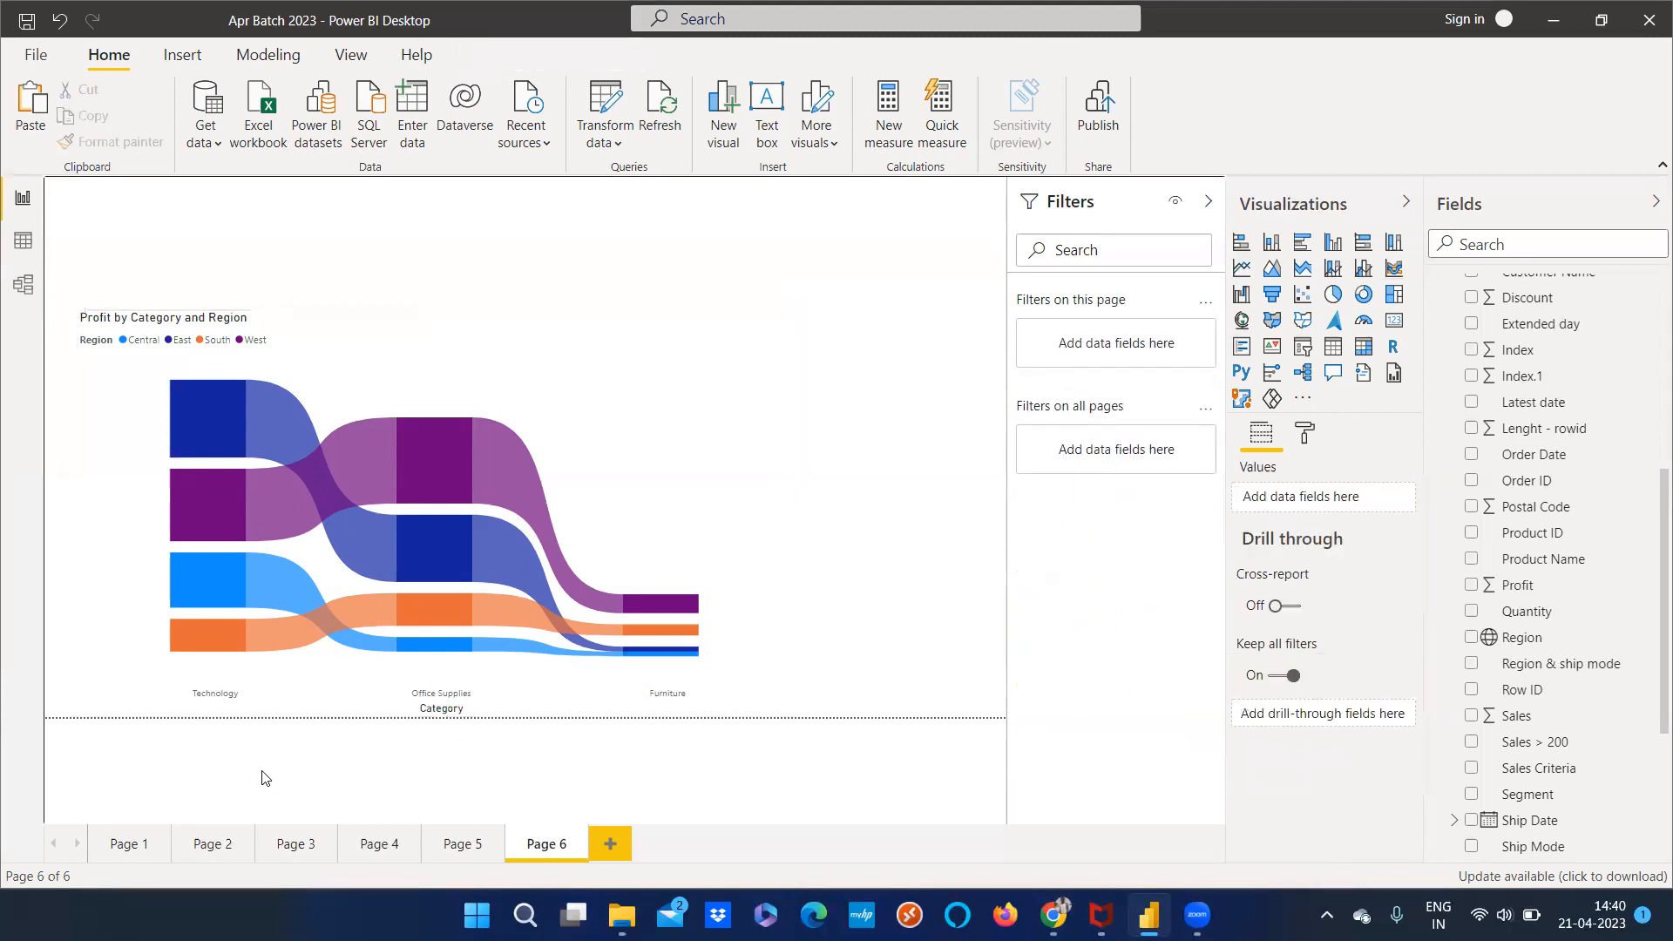
{"action": "left_click", "coordinate": [1436, 750]}
{"action": "left_click", "coordinate": [906, 785]}
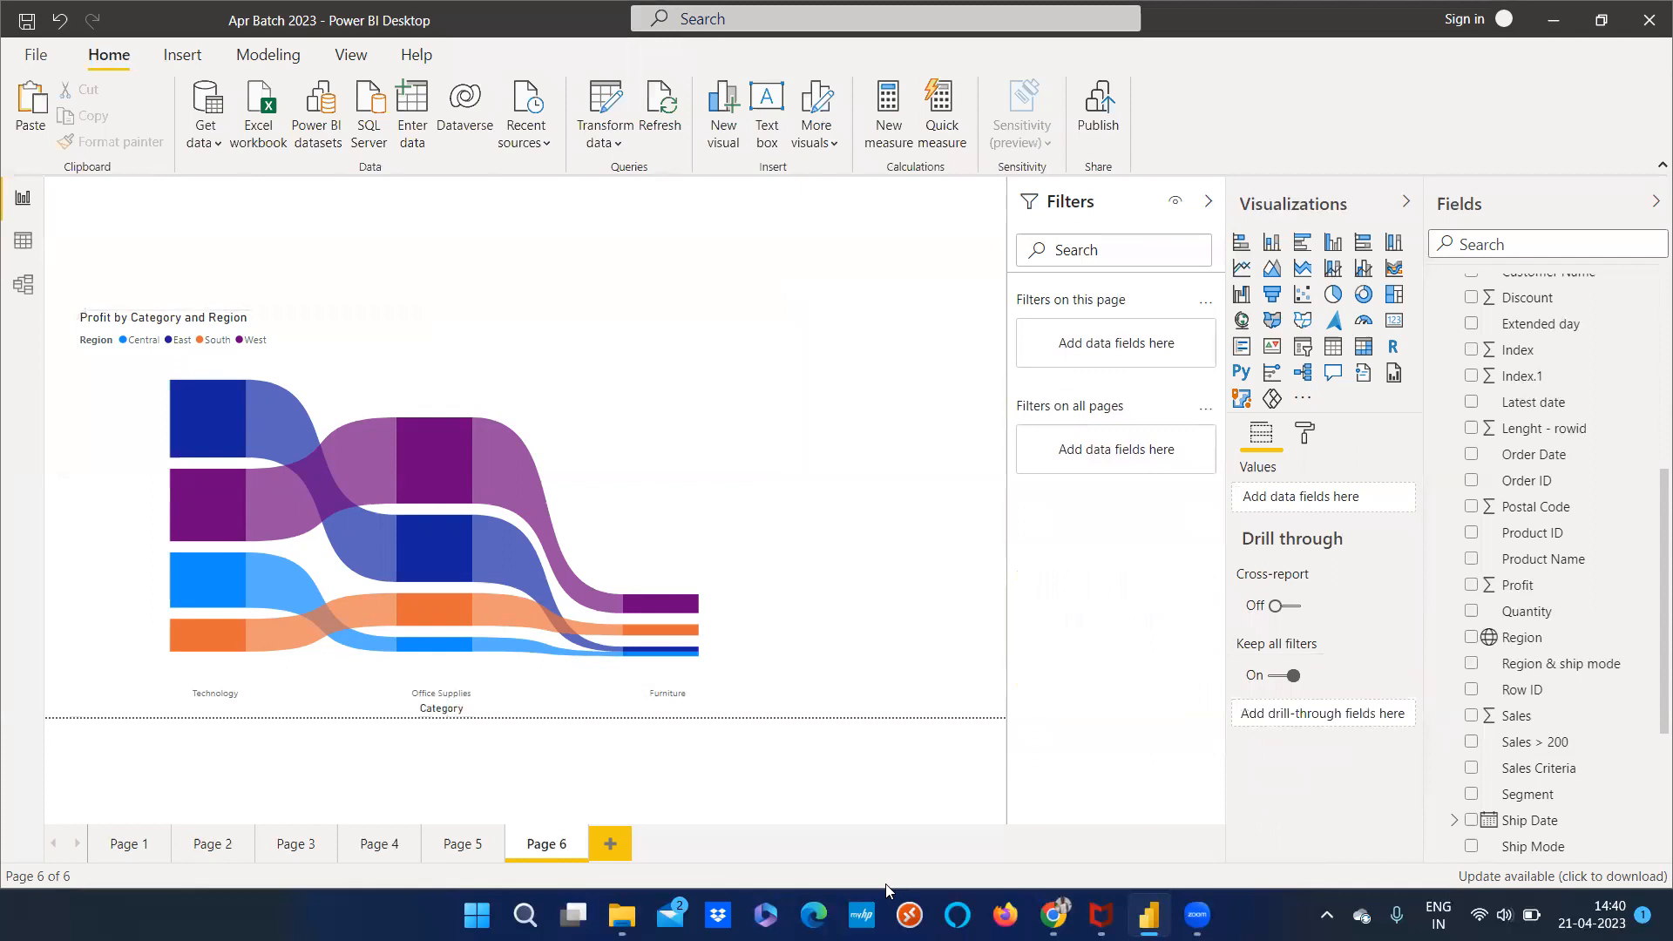